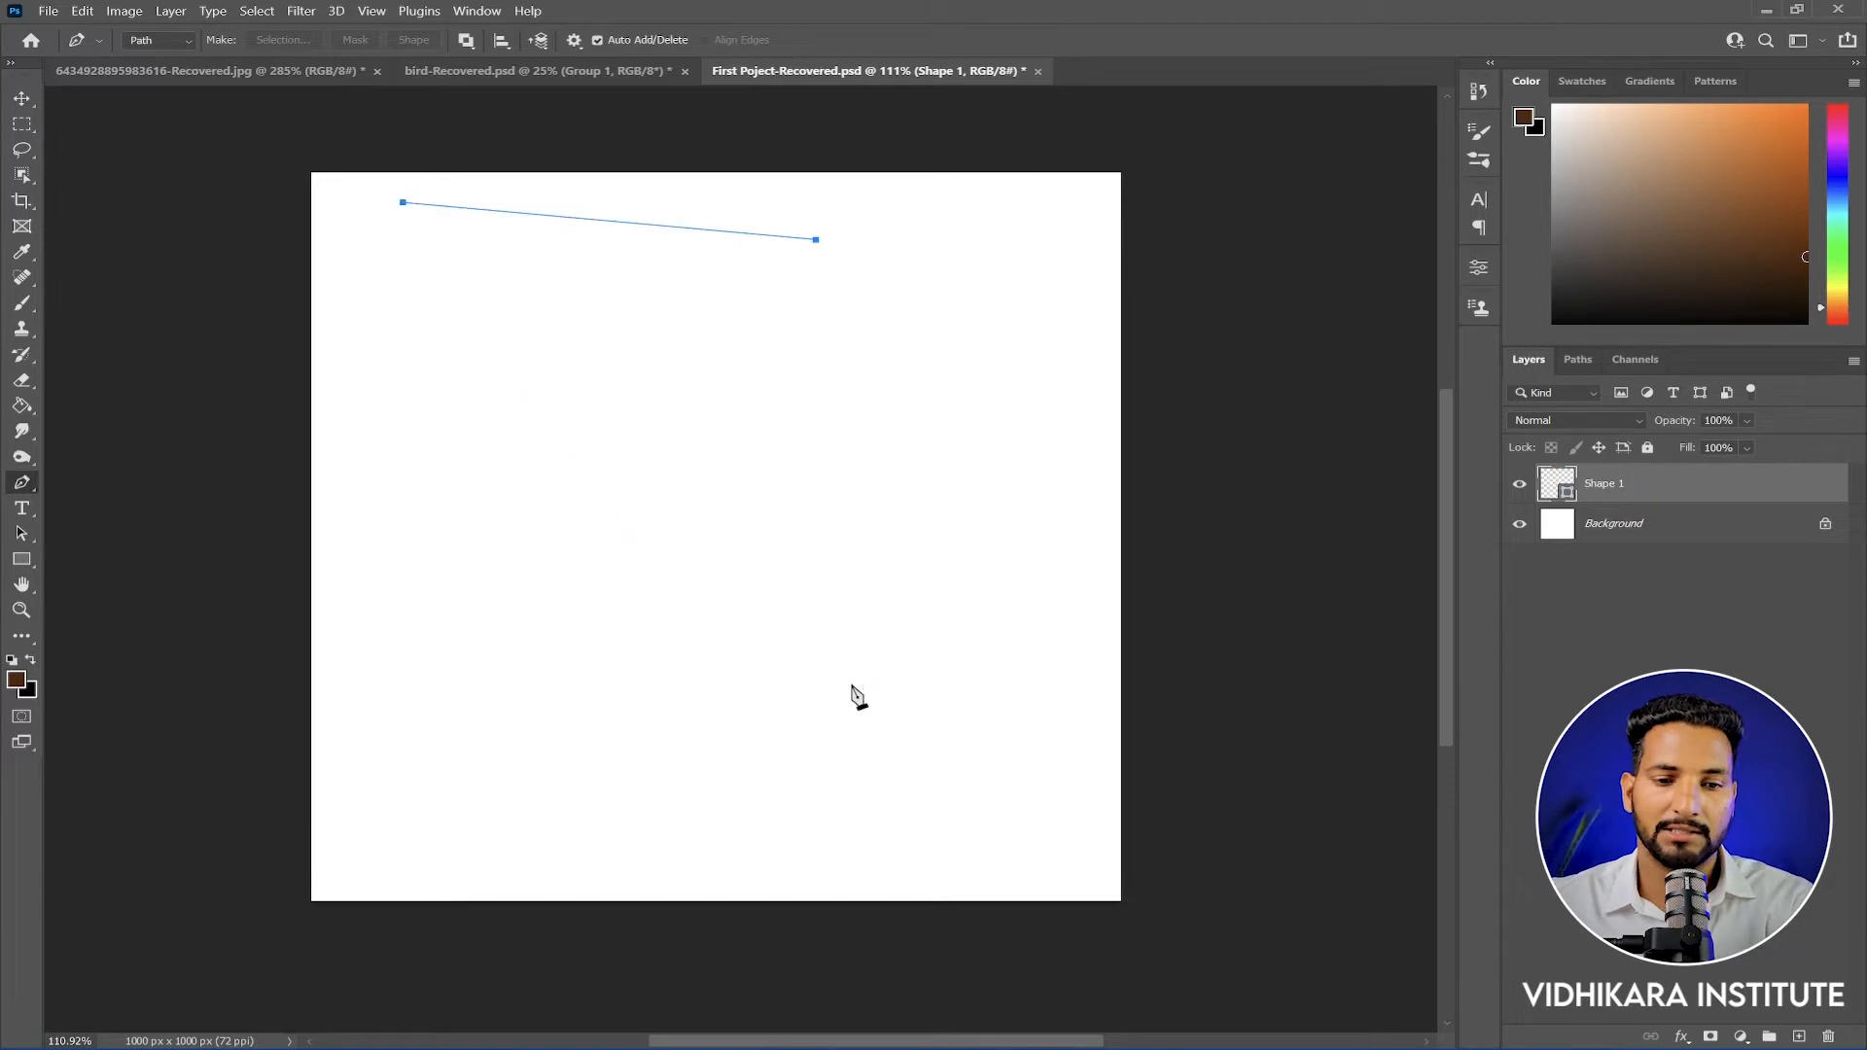
# Draw a wide rectangle across the upper part of the canvas with the Rectangle tool in Shape mode
pyautogui.click(22, 560)
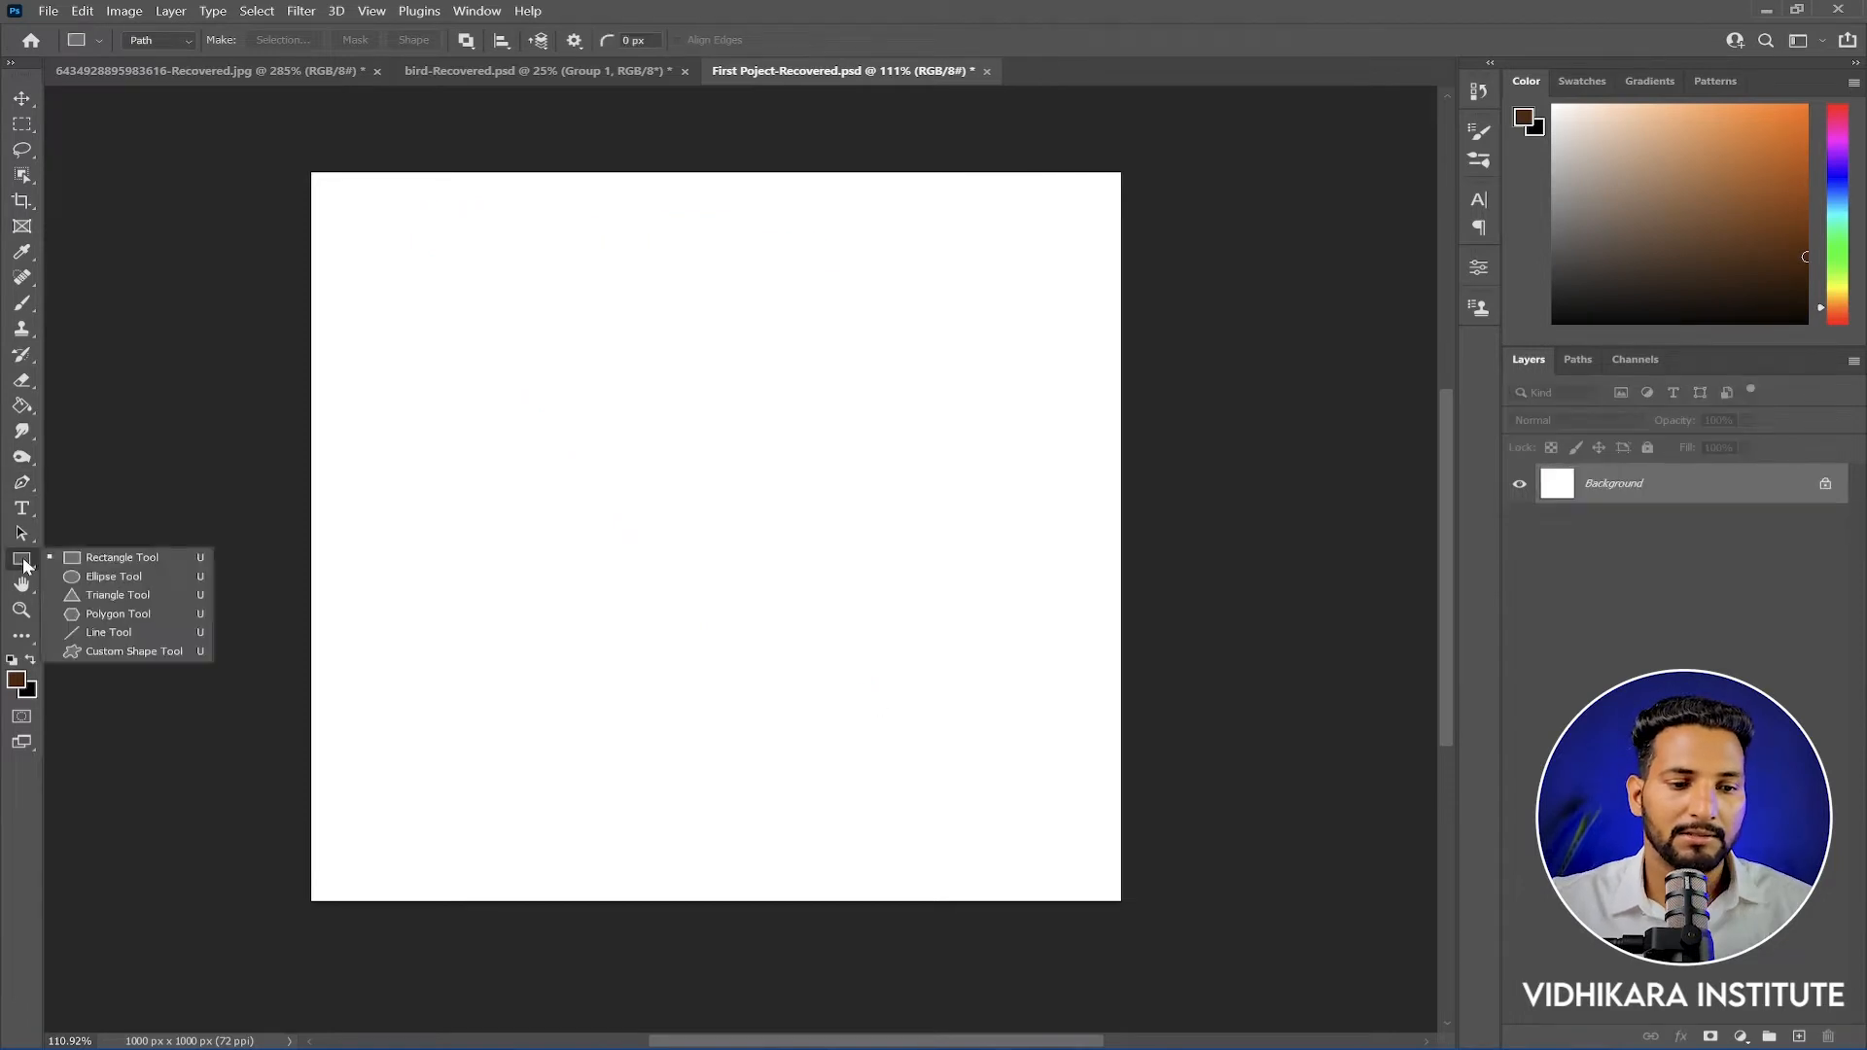
pyautogui.click(111, 556)
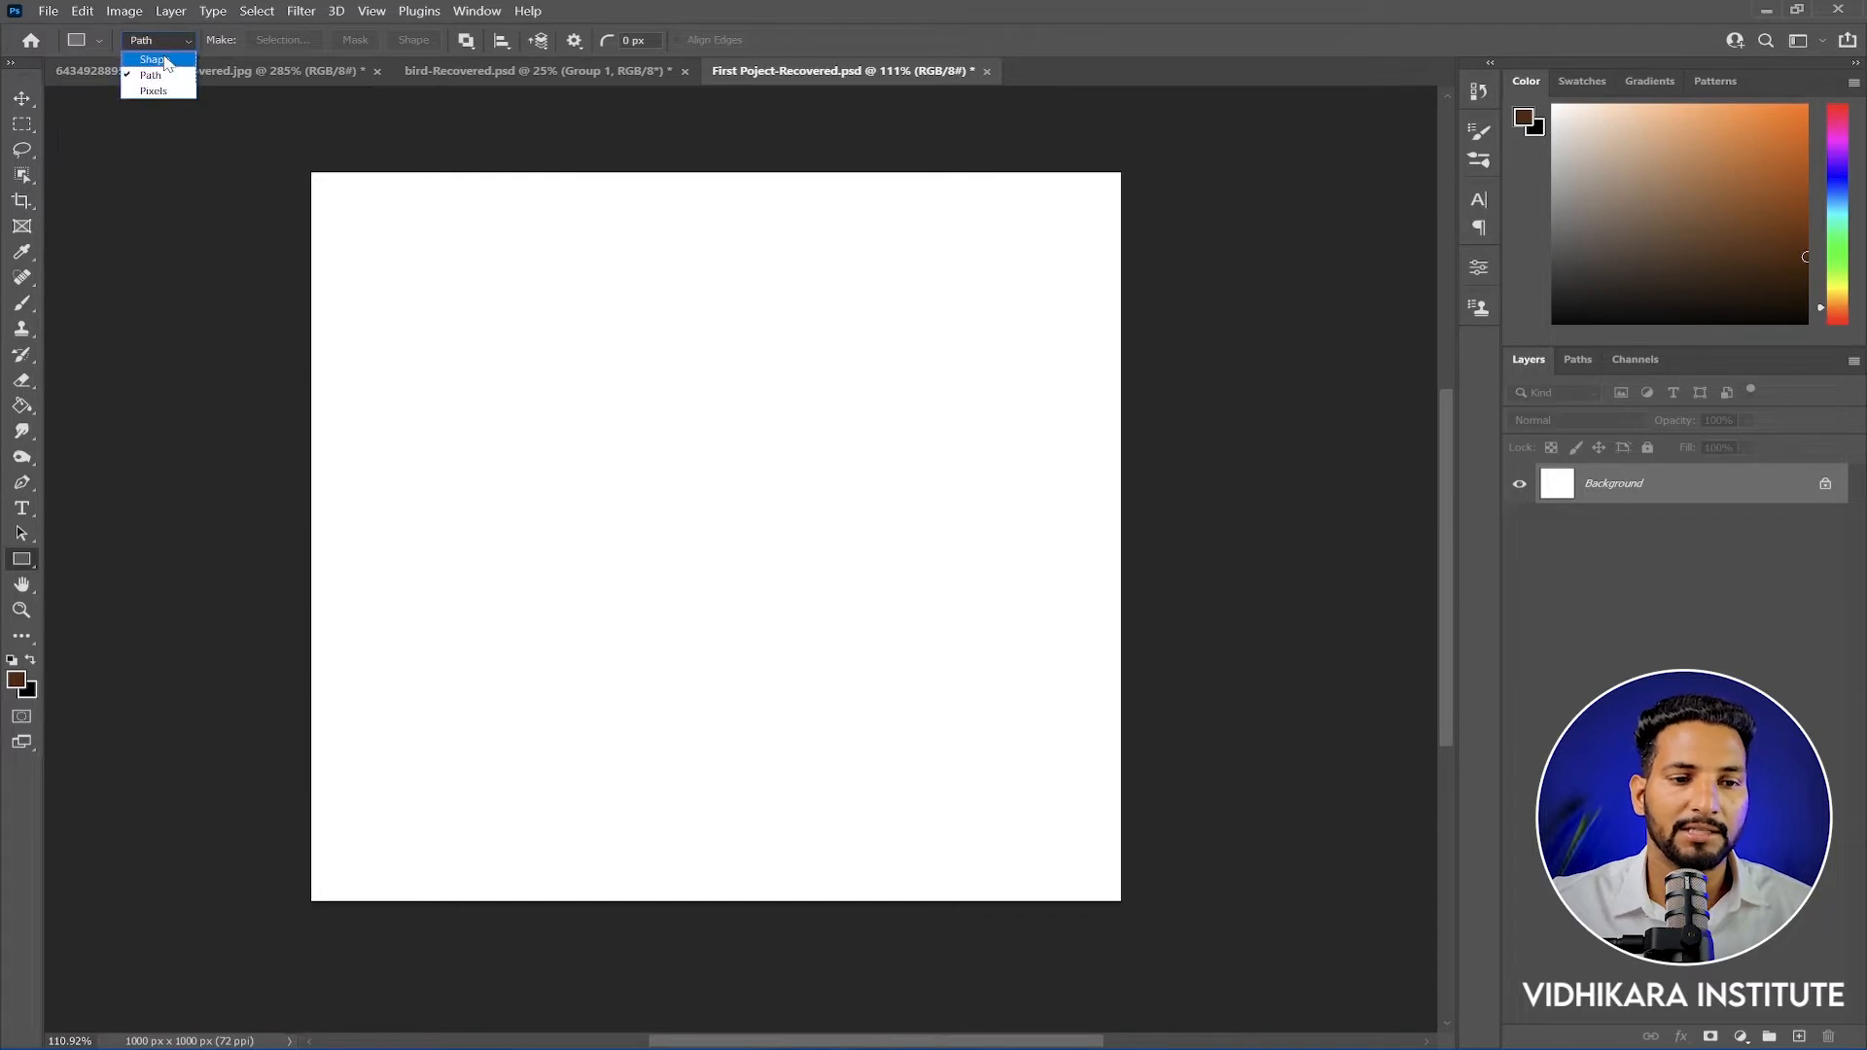
pyautogui.click(165, 64)
pyautogui.moveTo(411, 207); pyautogui.dragTo(903, 374)
# Draw a second wide rectangle in Path mode across the middle of the canvas
pyautogui.click(163, 40)
pyautogui.click(155, 78)
pyautogui.moveTo(419, 410); pyautogui.dragTo(952, 622)
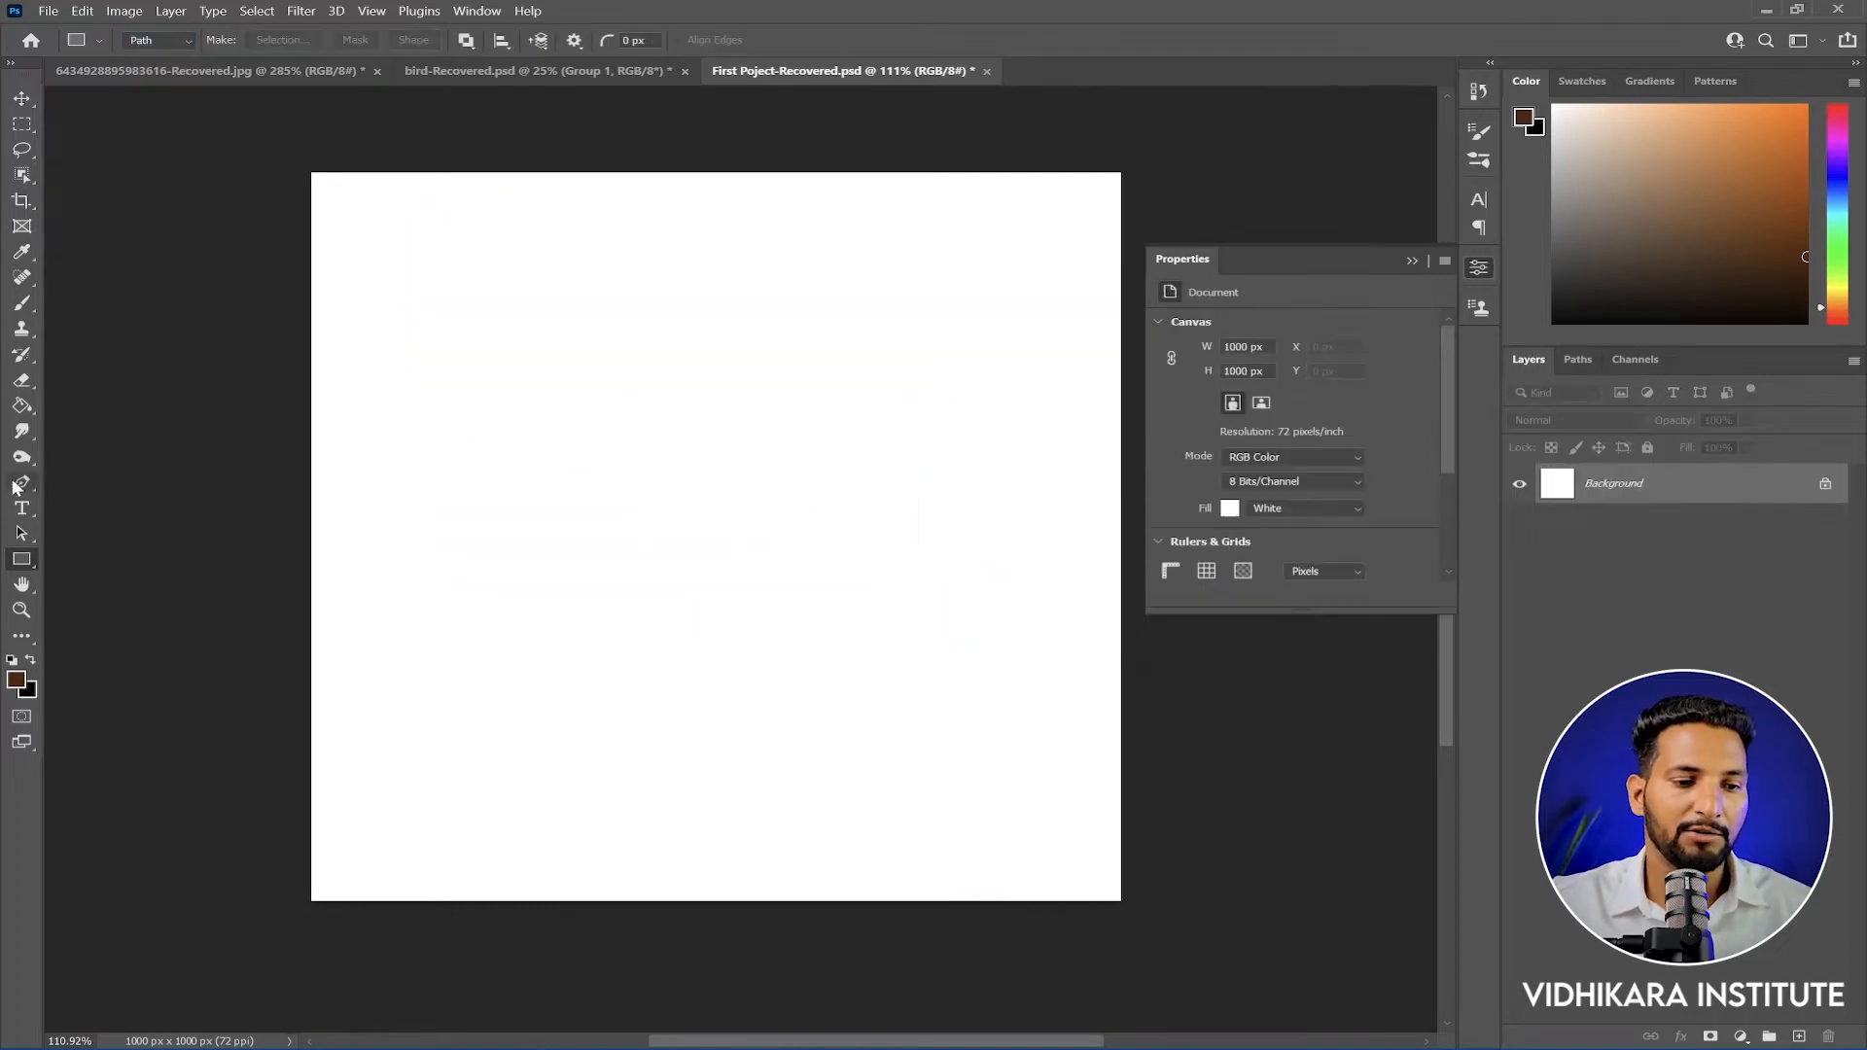
# Draw a closed, jagged straight-sided path with the Pen tool and add an anchor point near the top of its left edge
pyautogui.rightClick(21, 483)
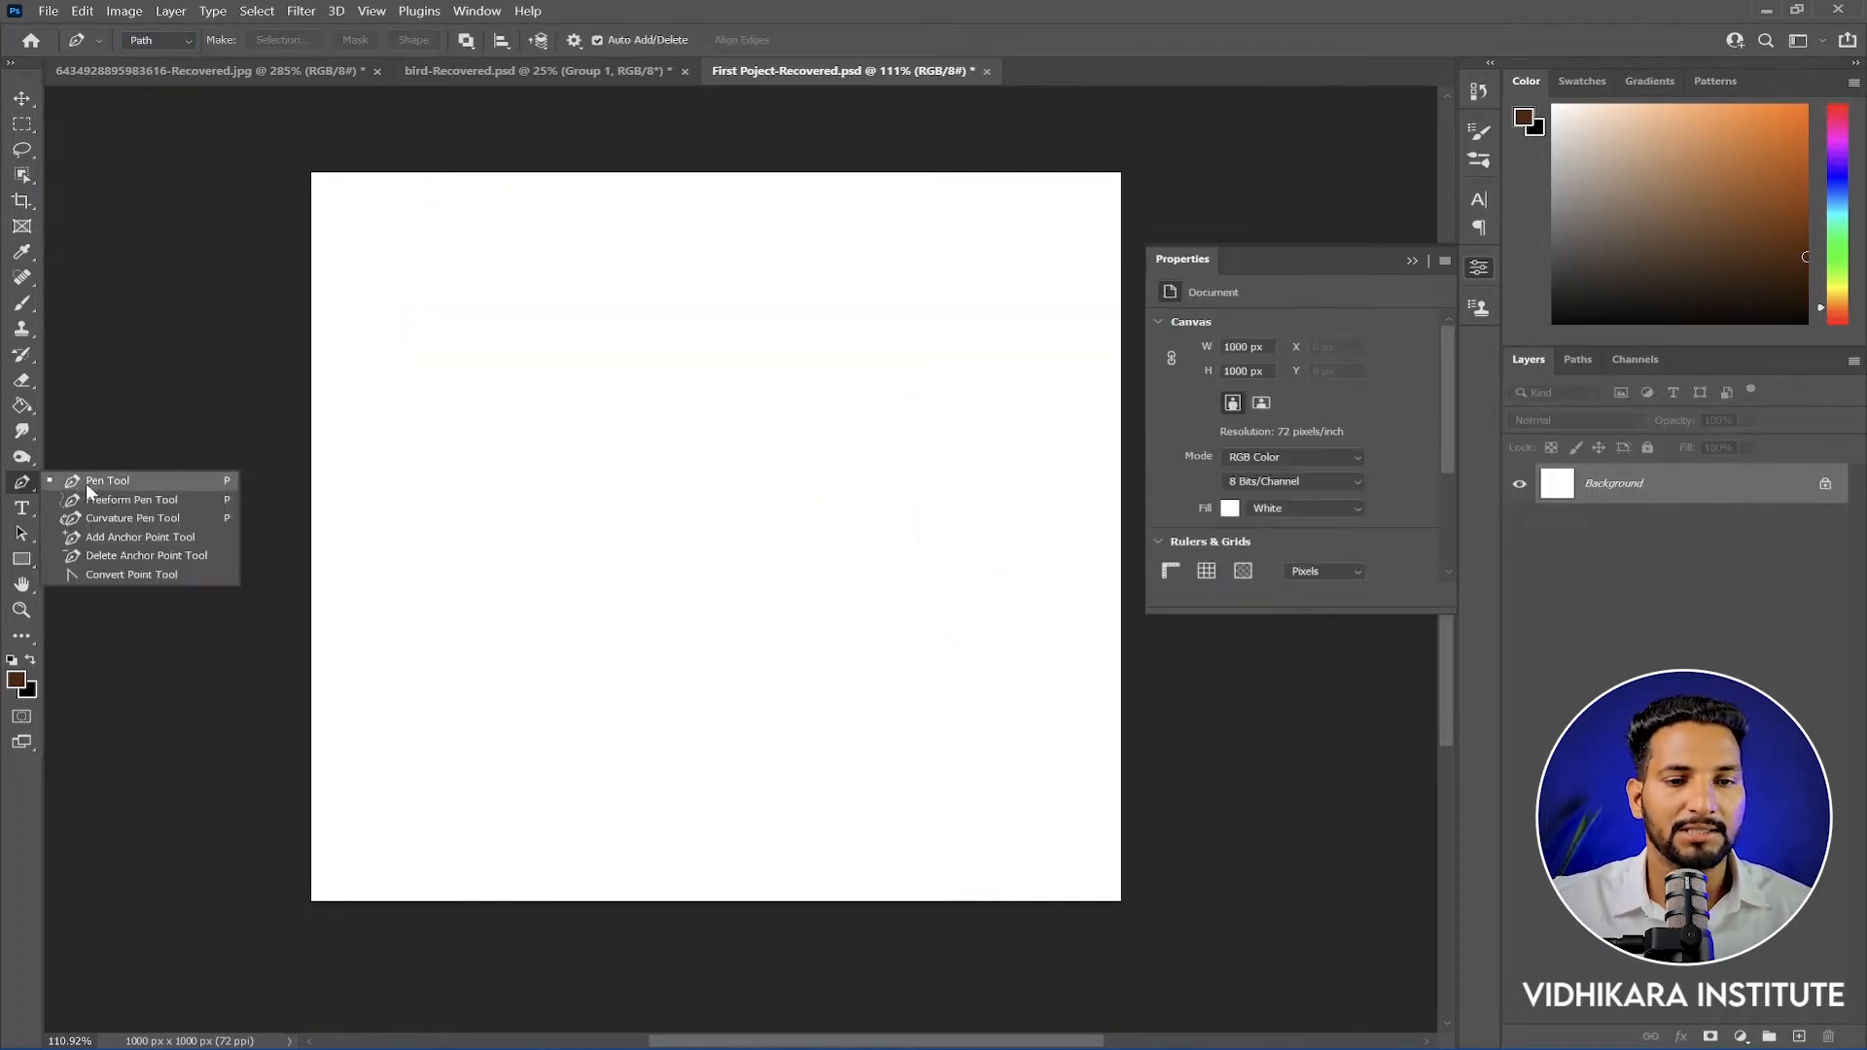
pyautogui.click(86, 483)
pyautogui.click(1036, 272)
pyautogui.click(936, 709)
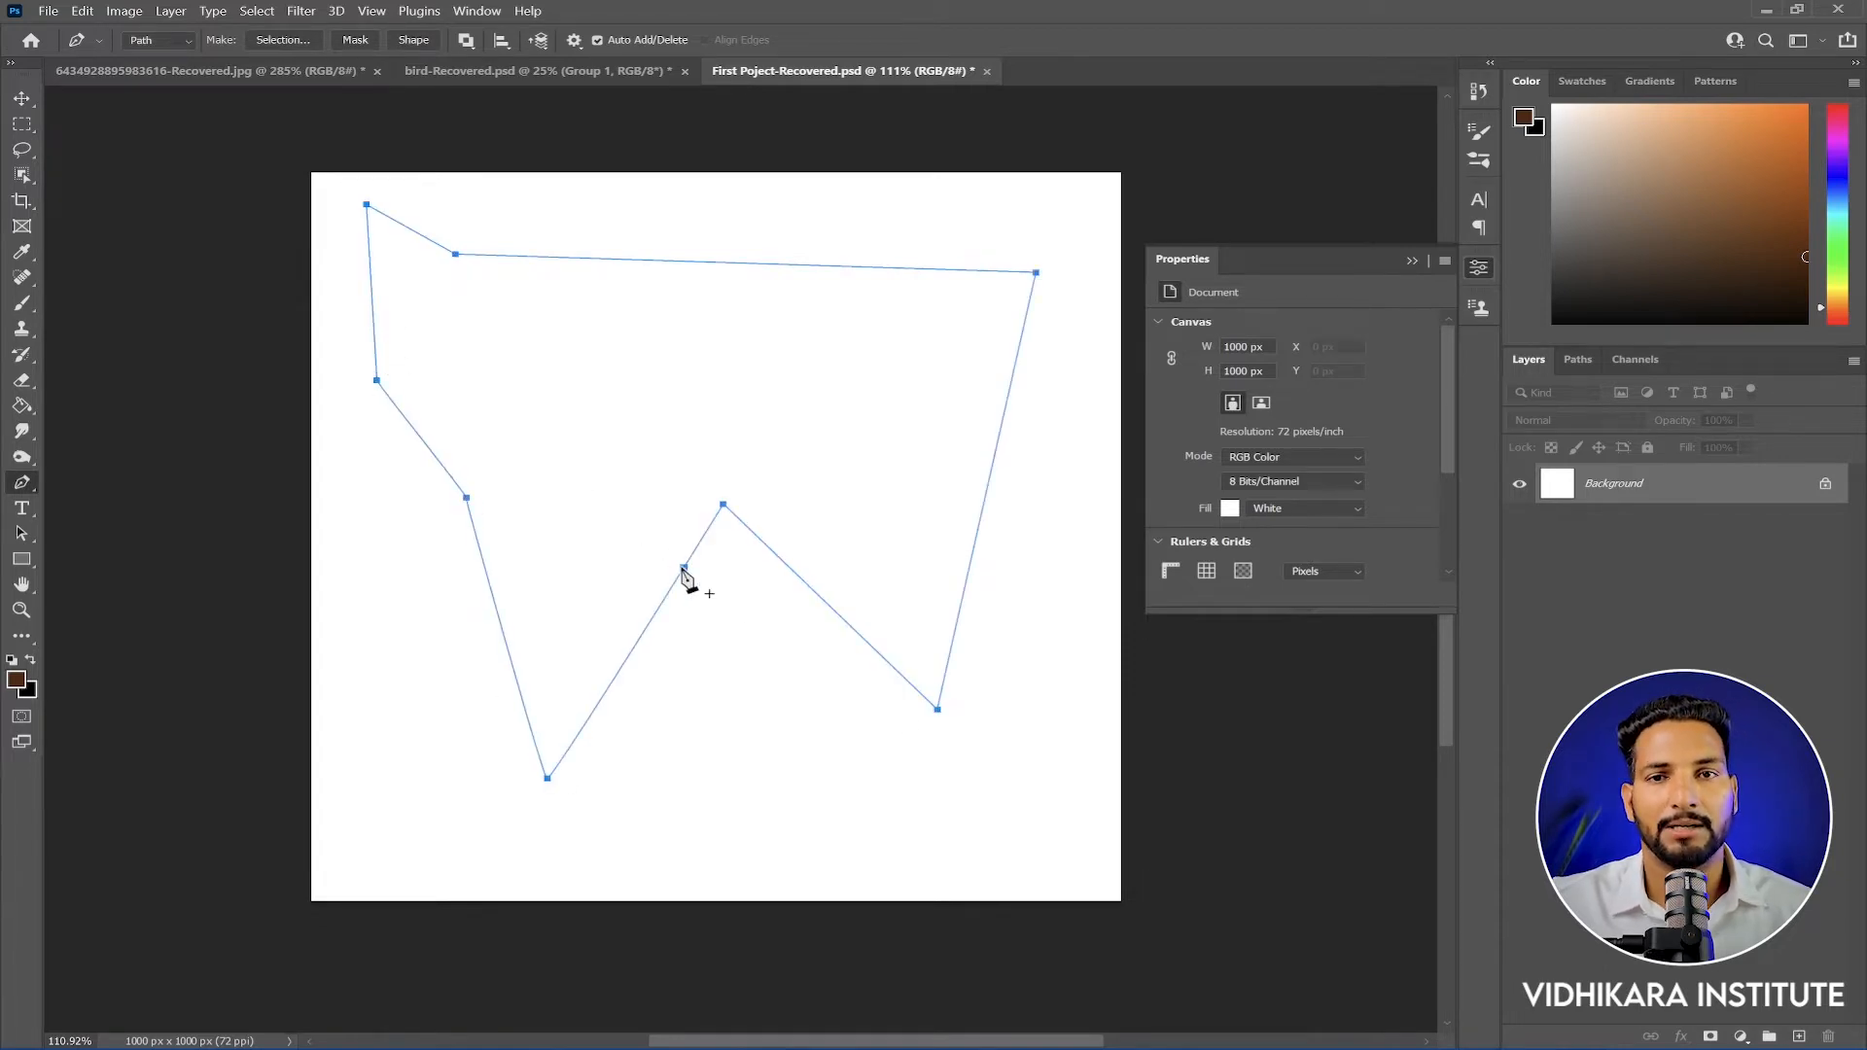
pyautogui.click(369, 239)
# Keep the Pen tool in Path mode, collapse the document properties, and delete the jagged path
pyautogui.click(171, 41)
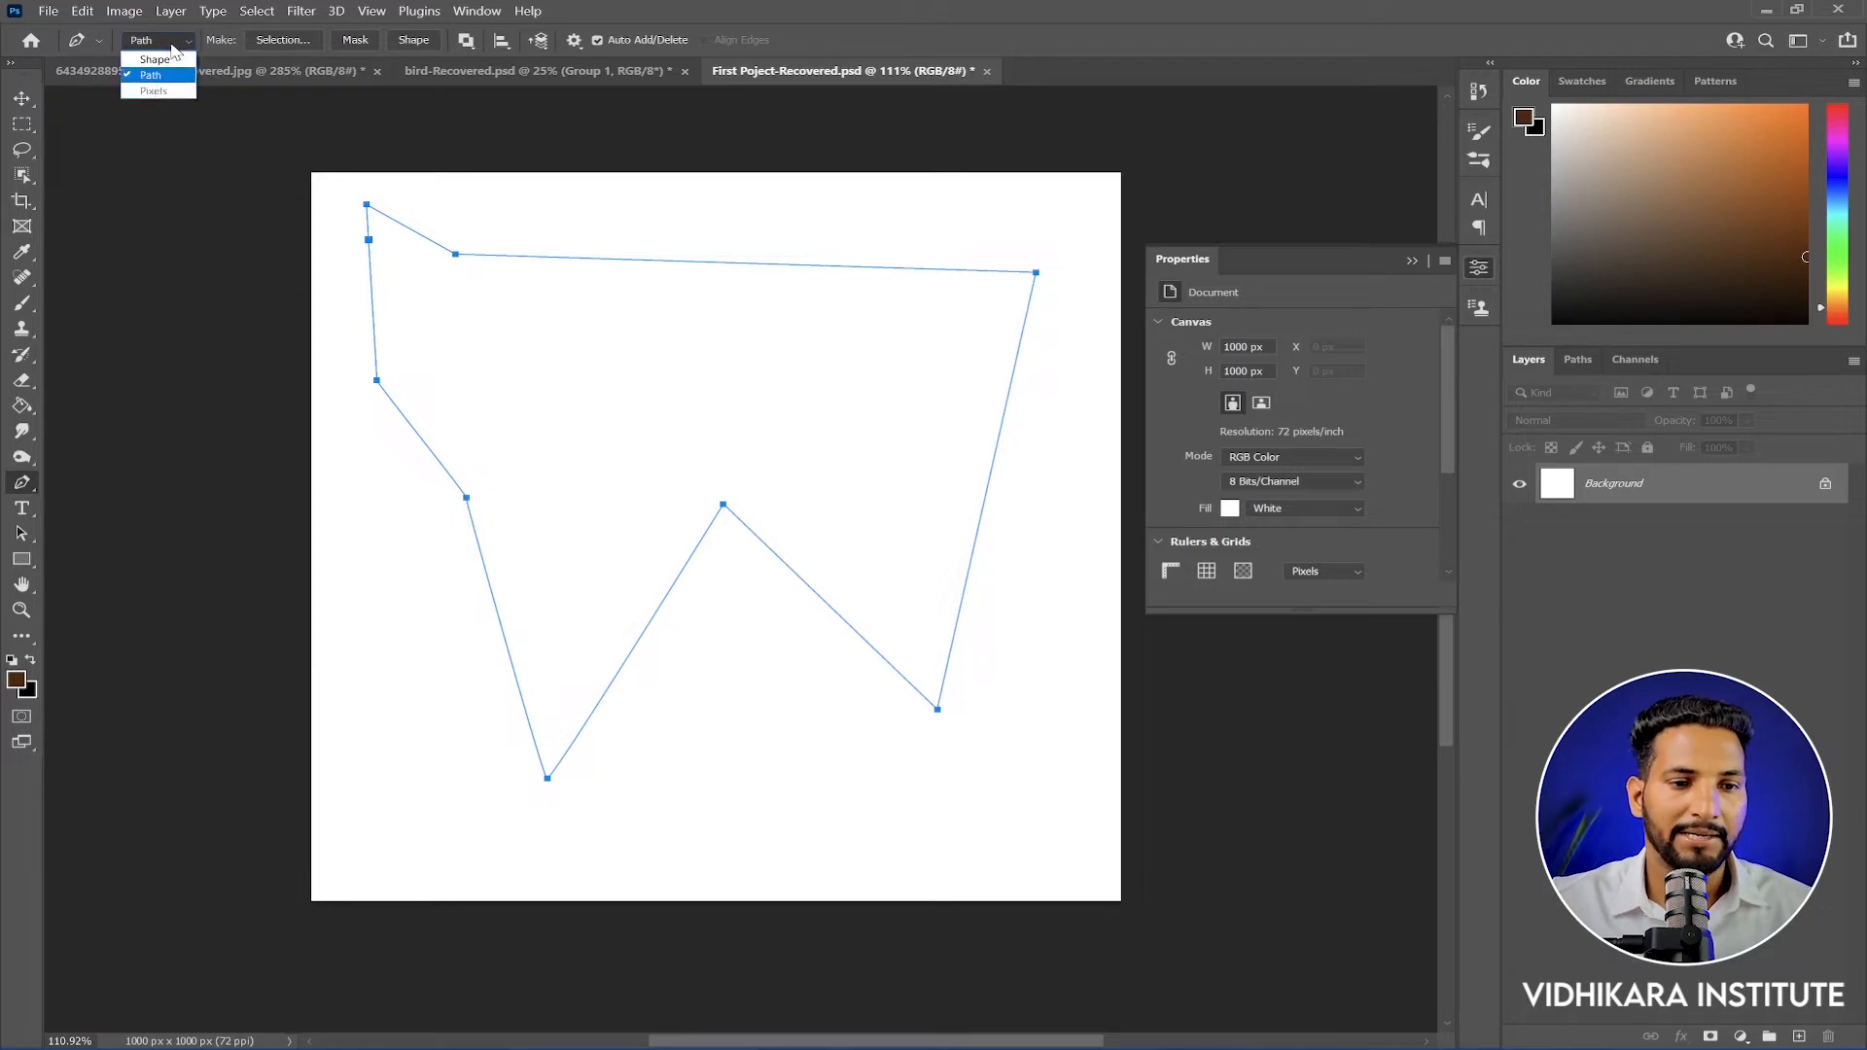
pyautogui.click(153, 75)
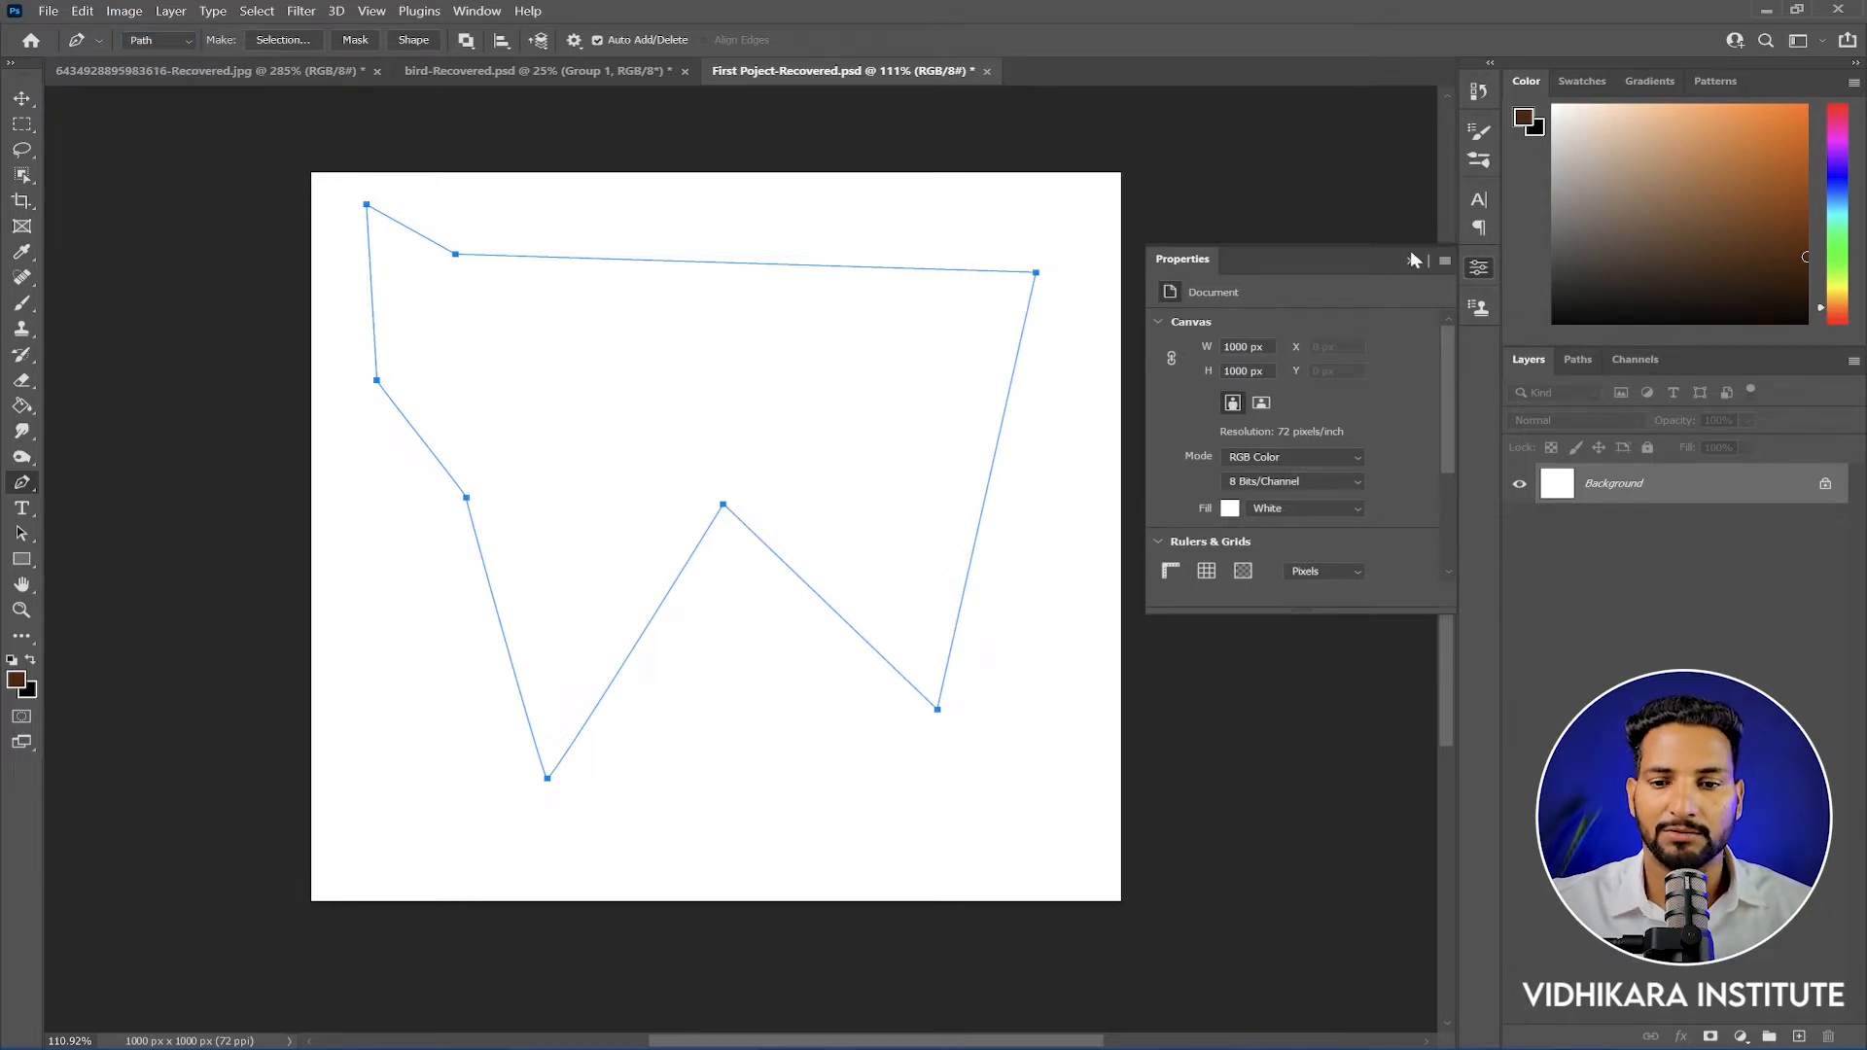
pyautogui.click(1412, 261)
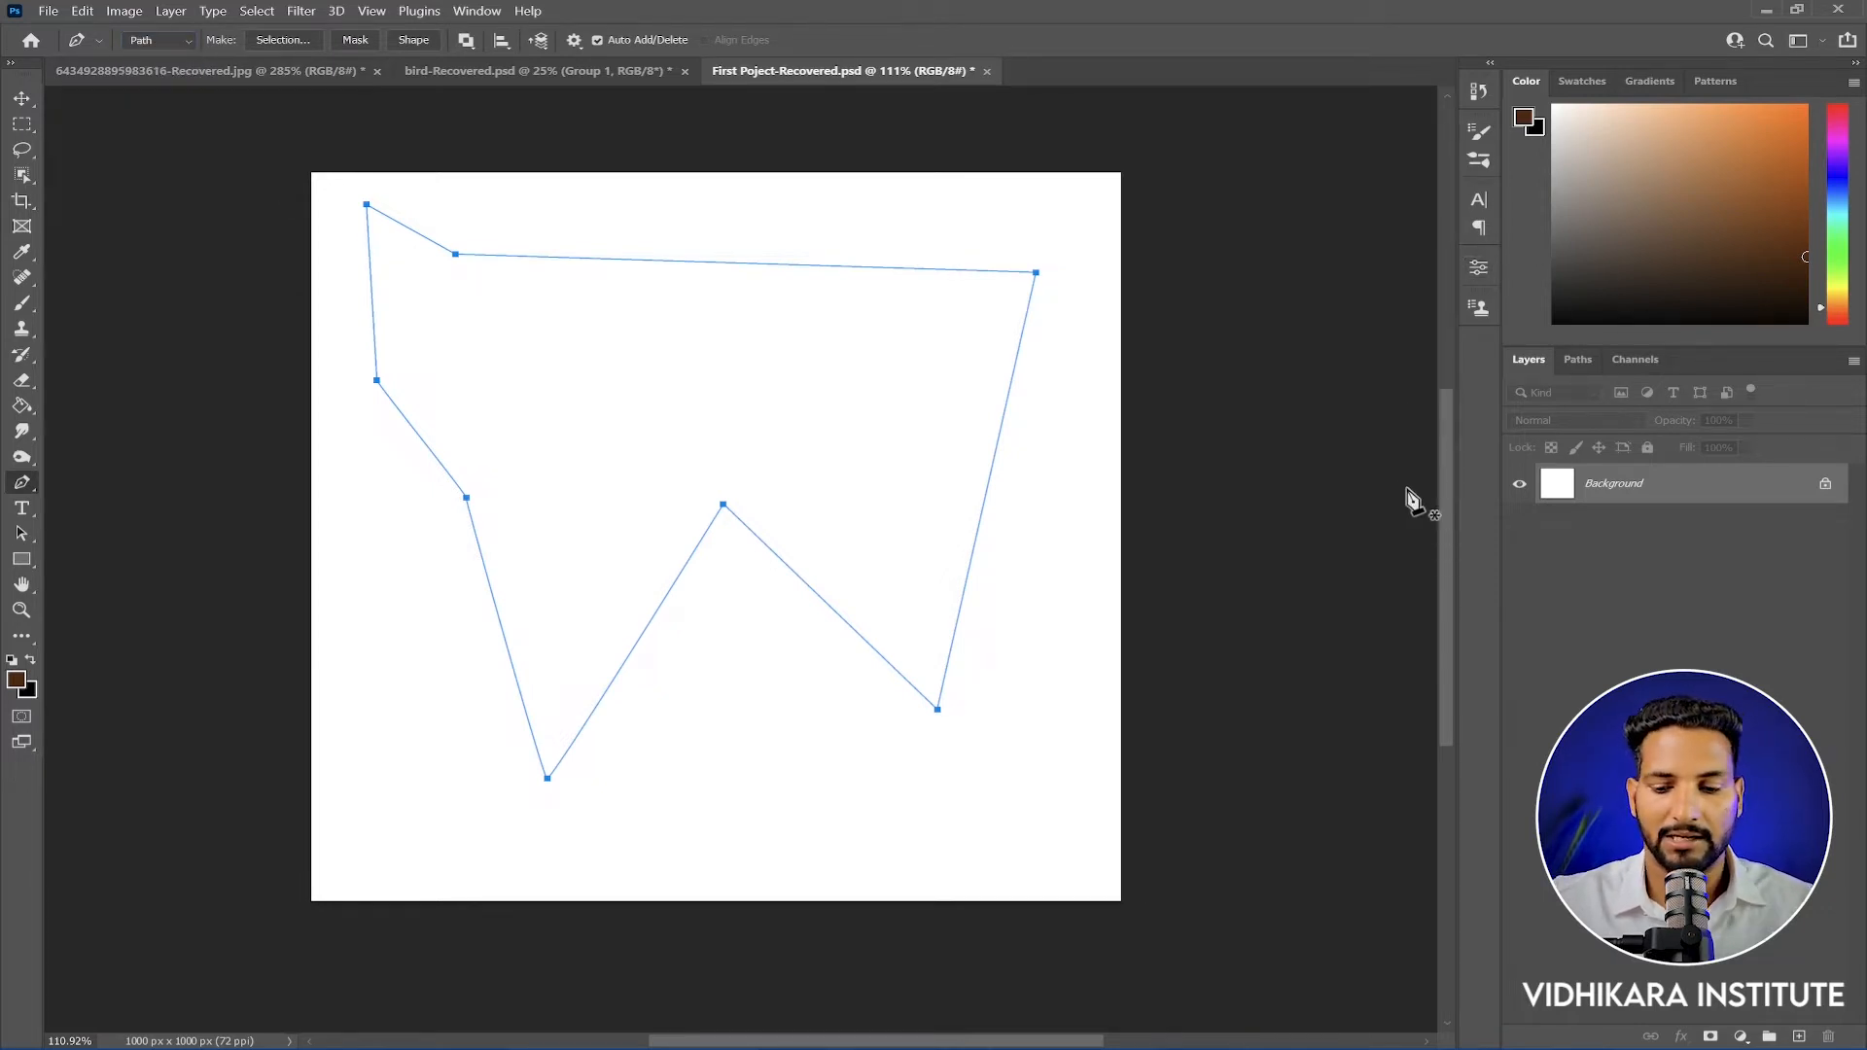
pyautogui.press('Delete')
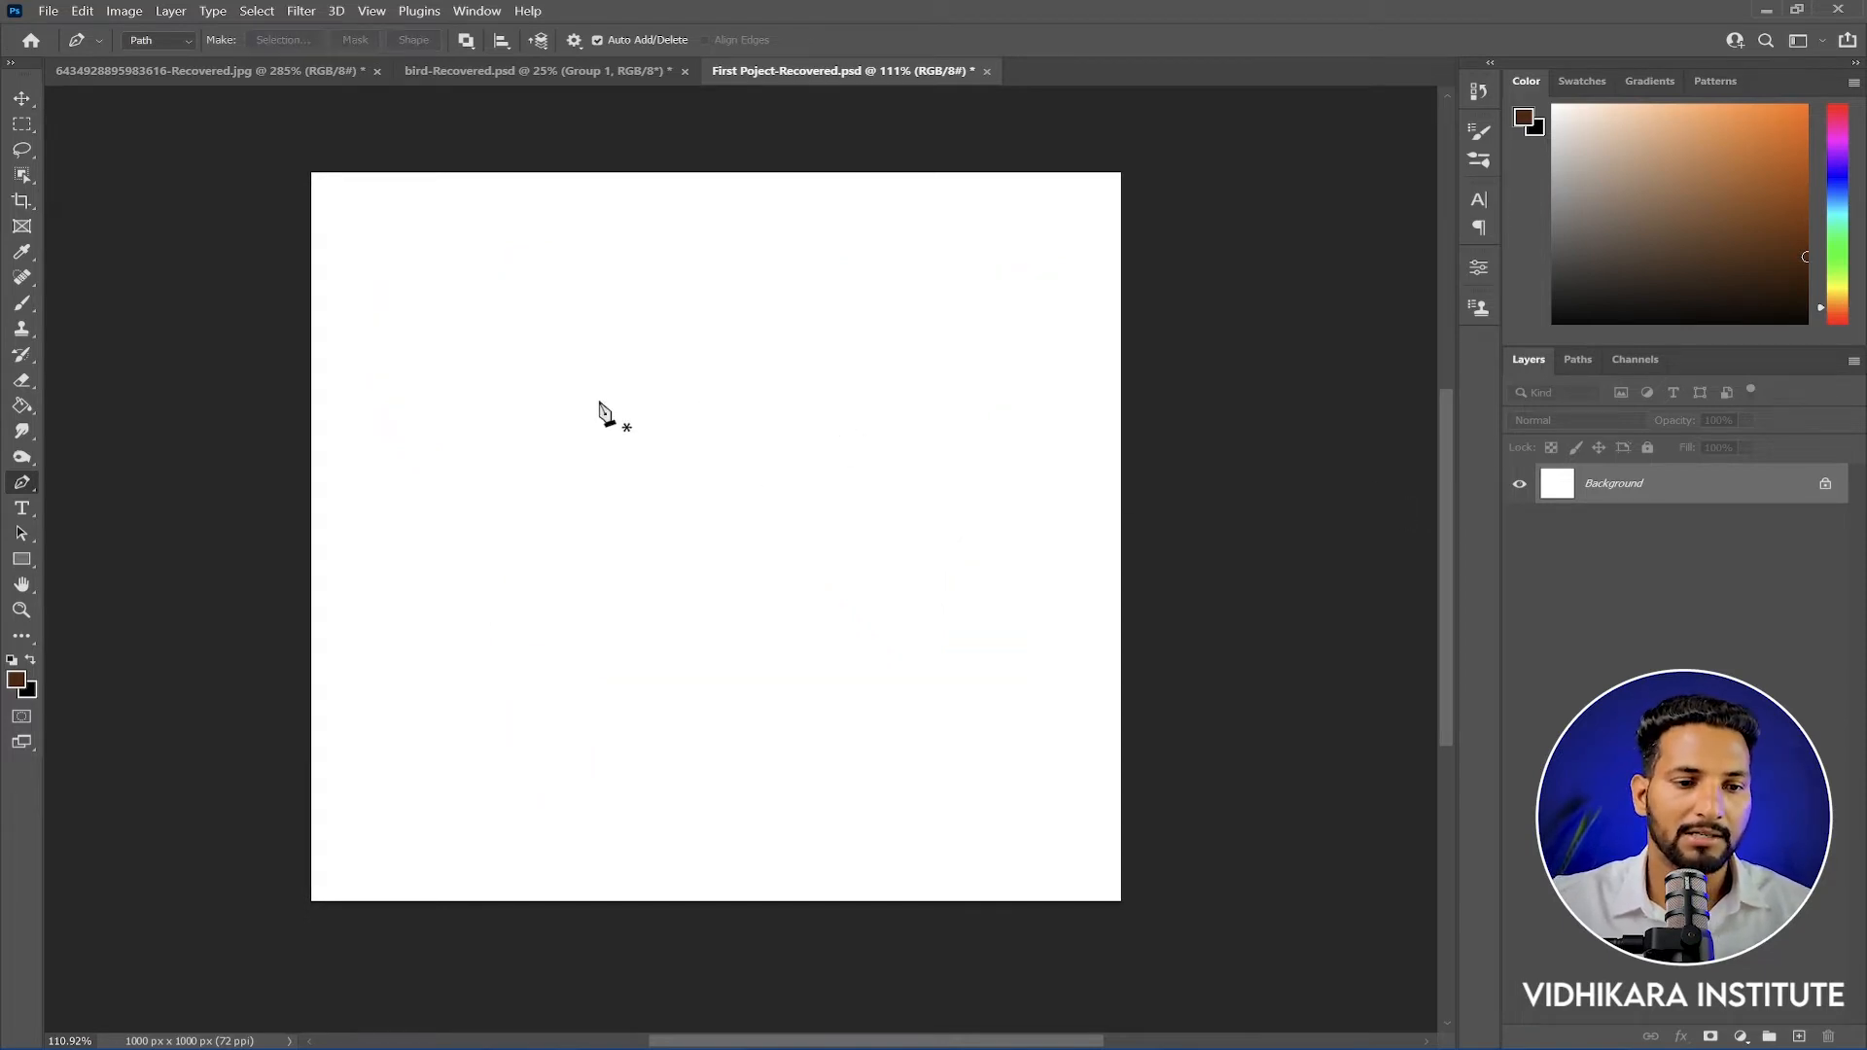
# Draw a closed four-sided path with straight segments around the middle of the canvas using the Pen tool
pyautogui.click(424, 299)
pyautogui.click(939, 315)
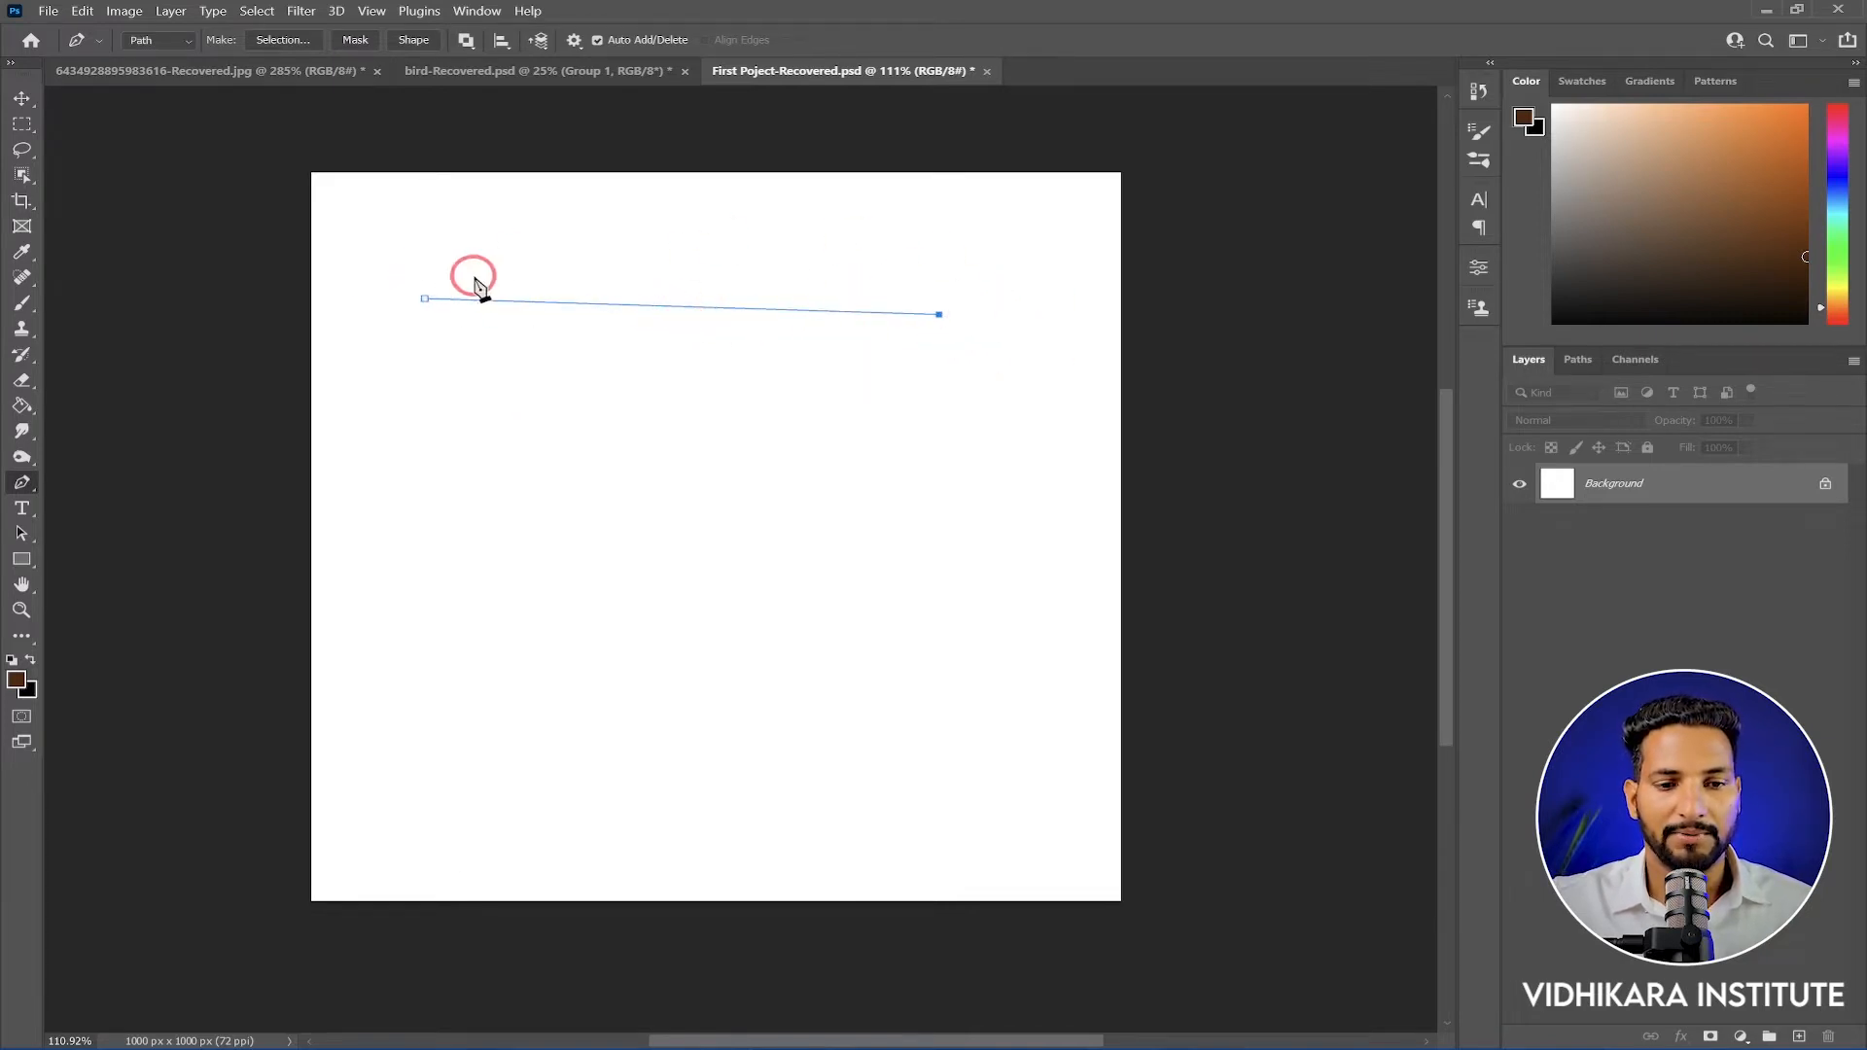
pyautogui.click(900, 682)
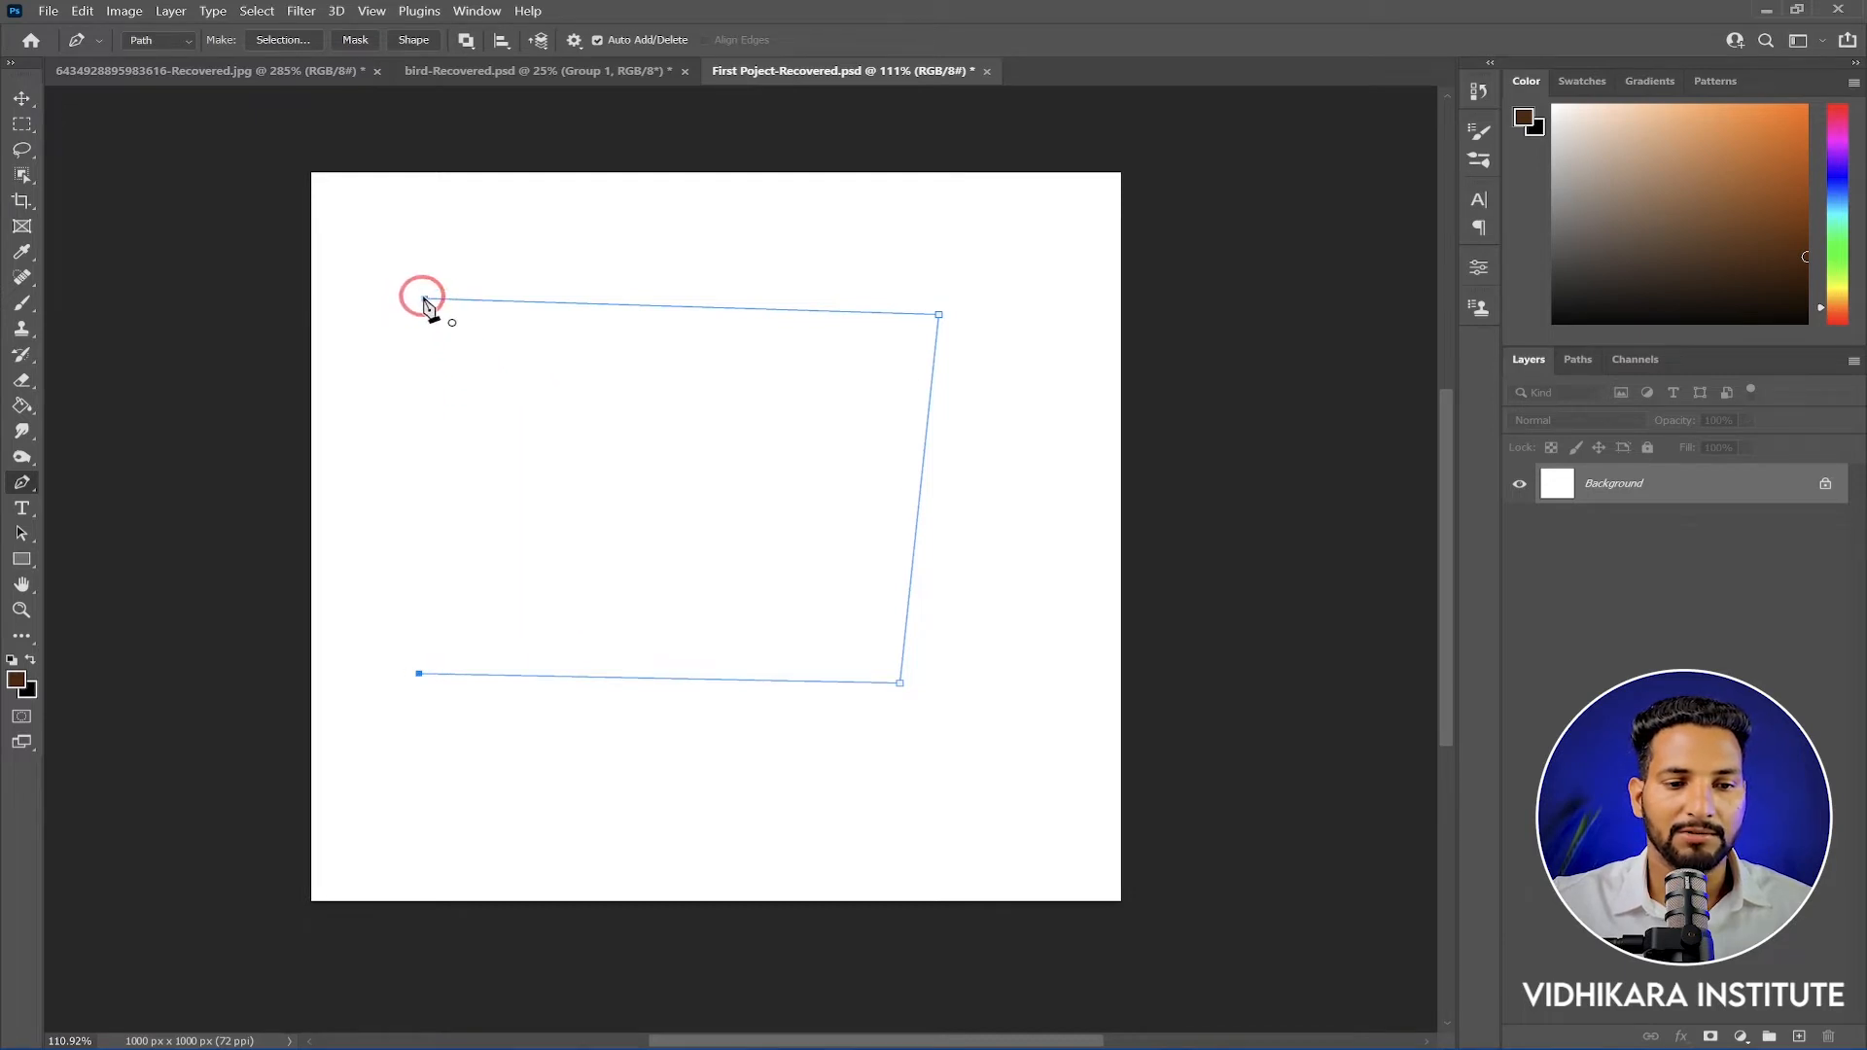
pyautogui.click(425, 300)
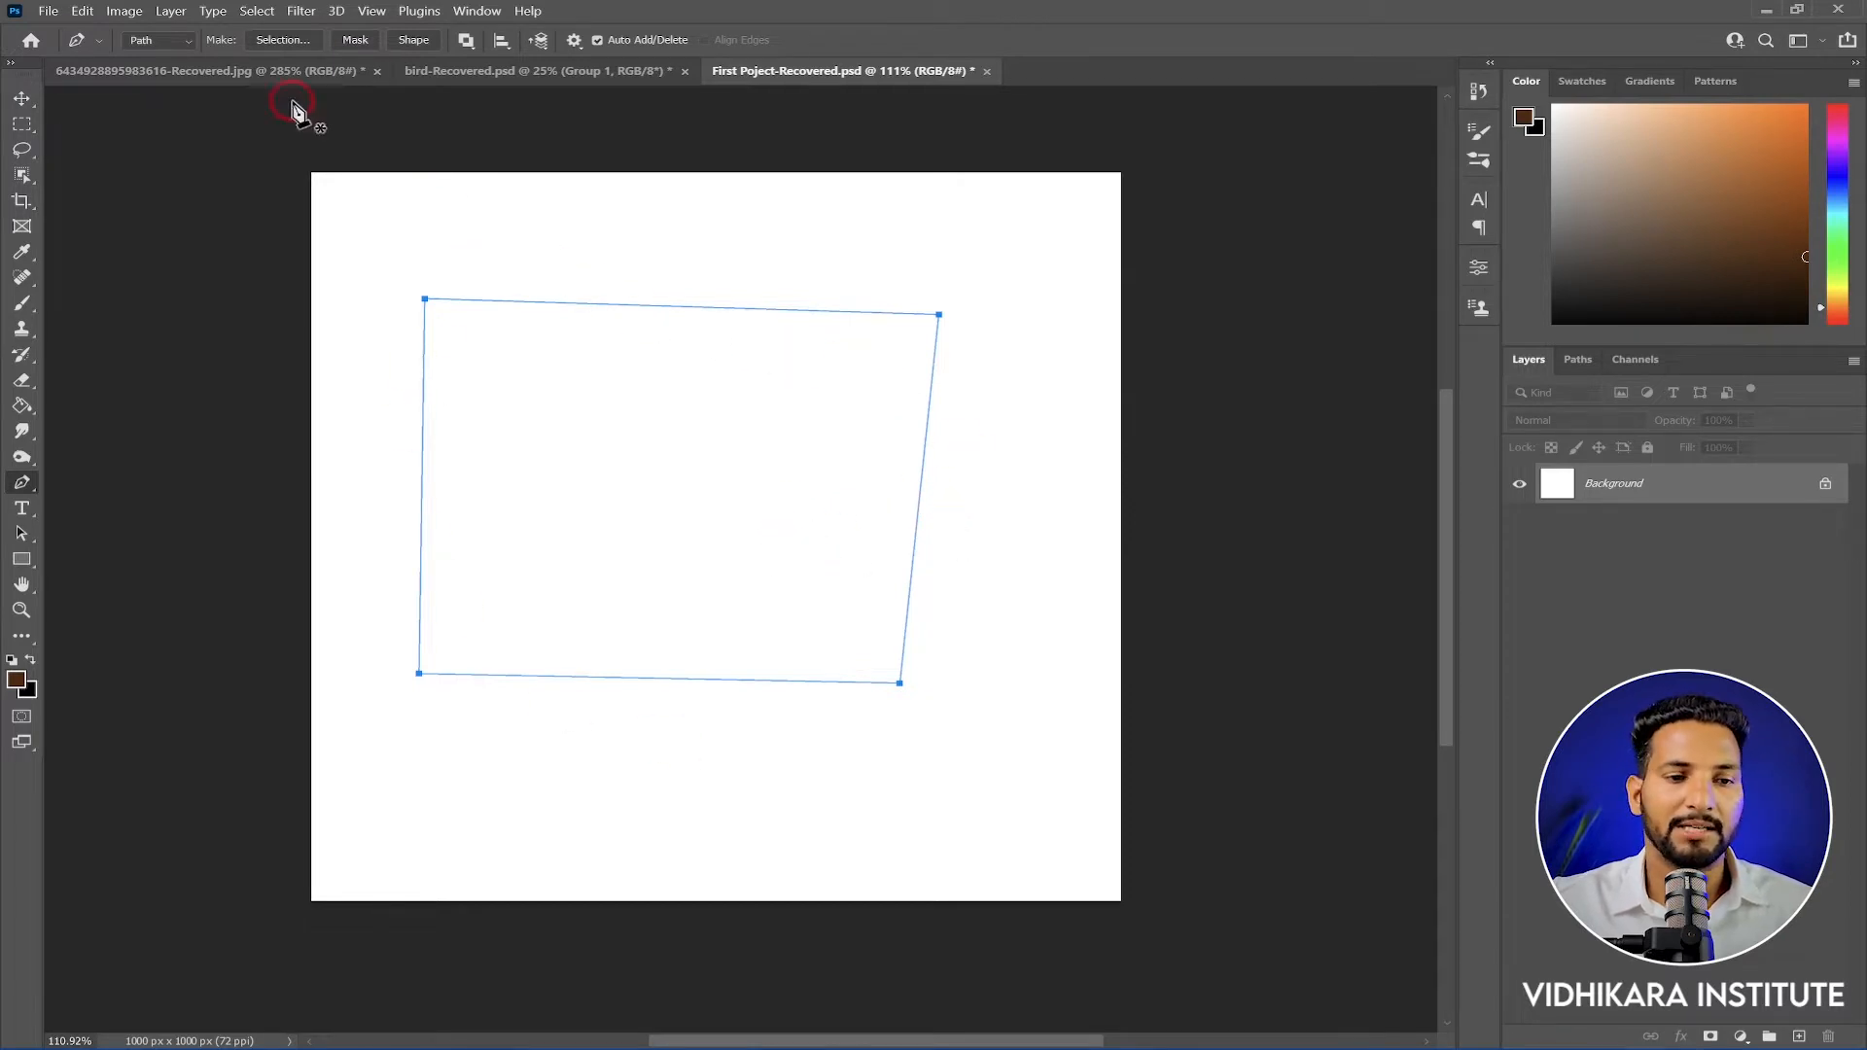
# Convert the four-sided path into a new anti-aliased selection with a feather radius of 0 pixels, and undo the conversion
pyautogui.click(283, 40)
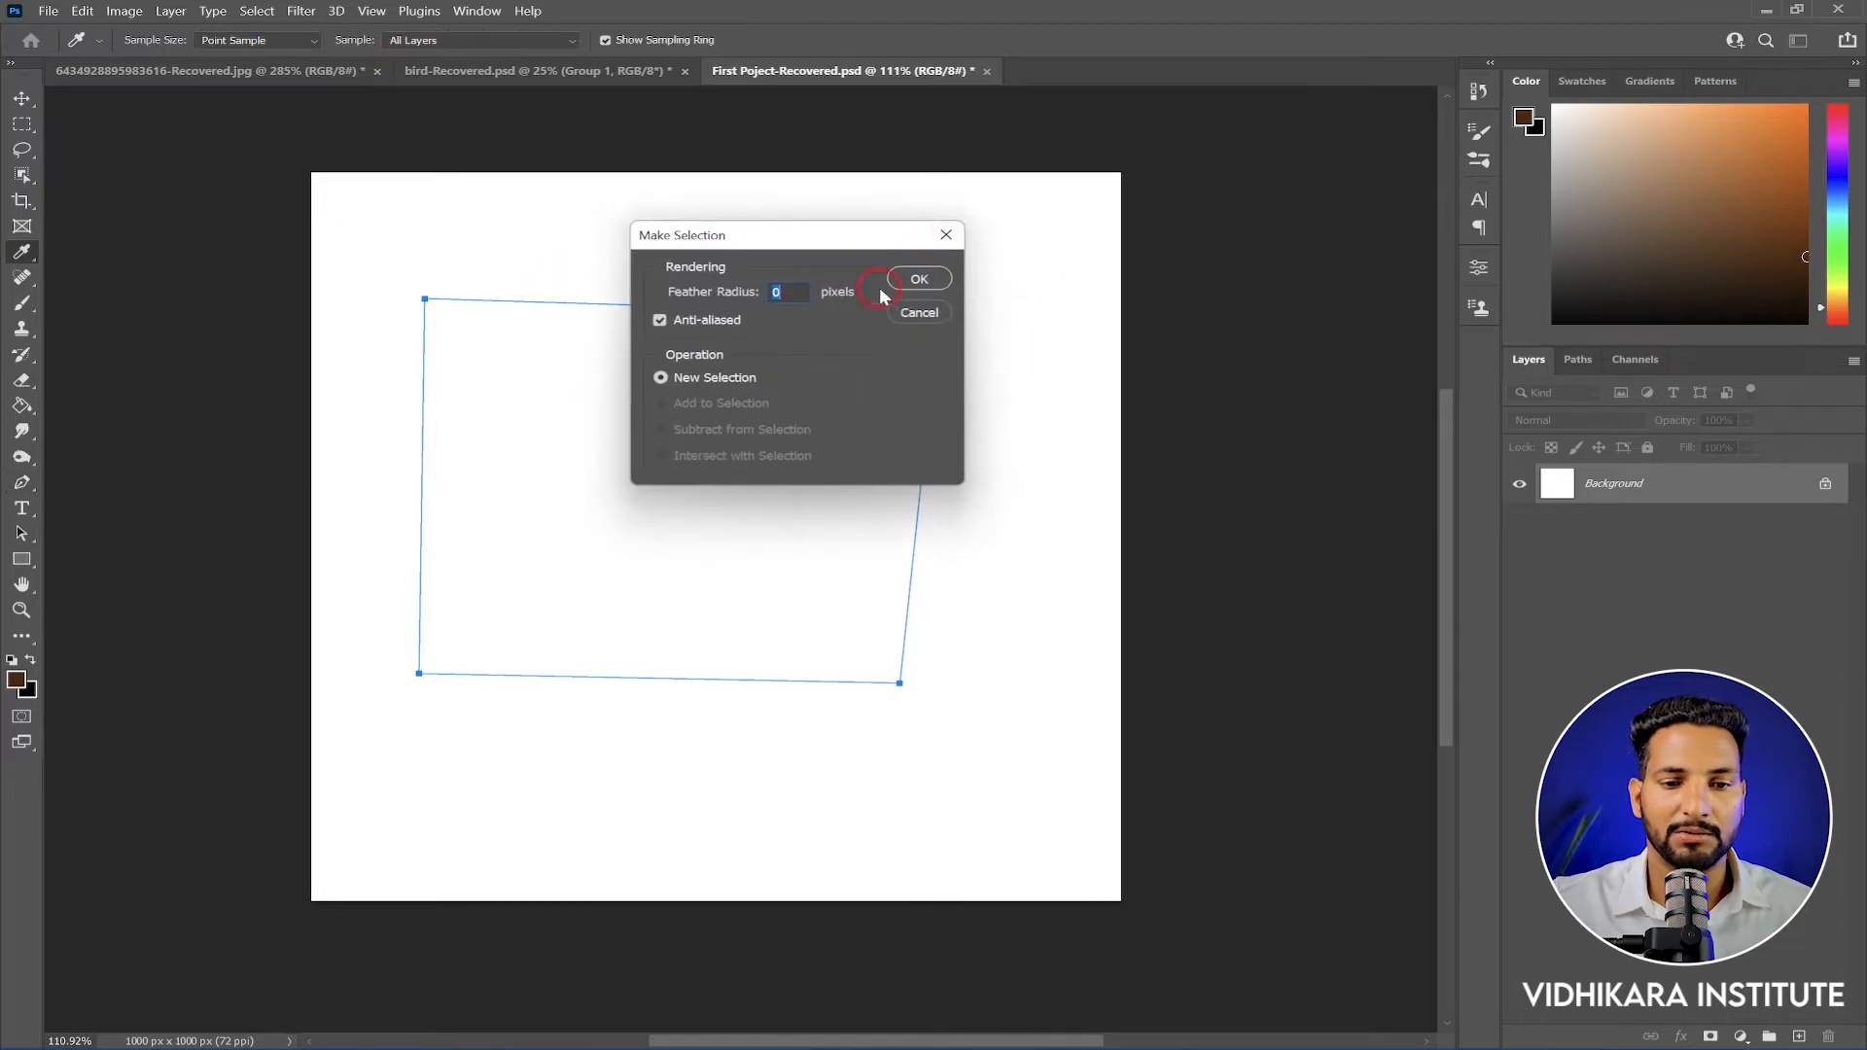
pyautogui.click(919, 281)
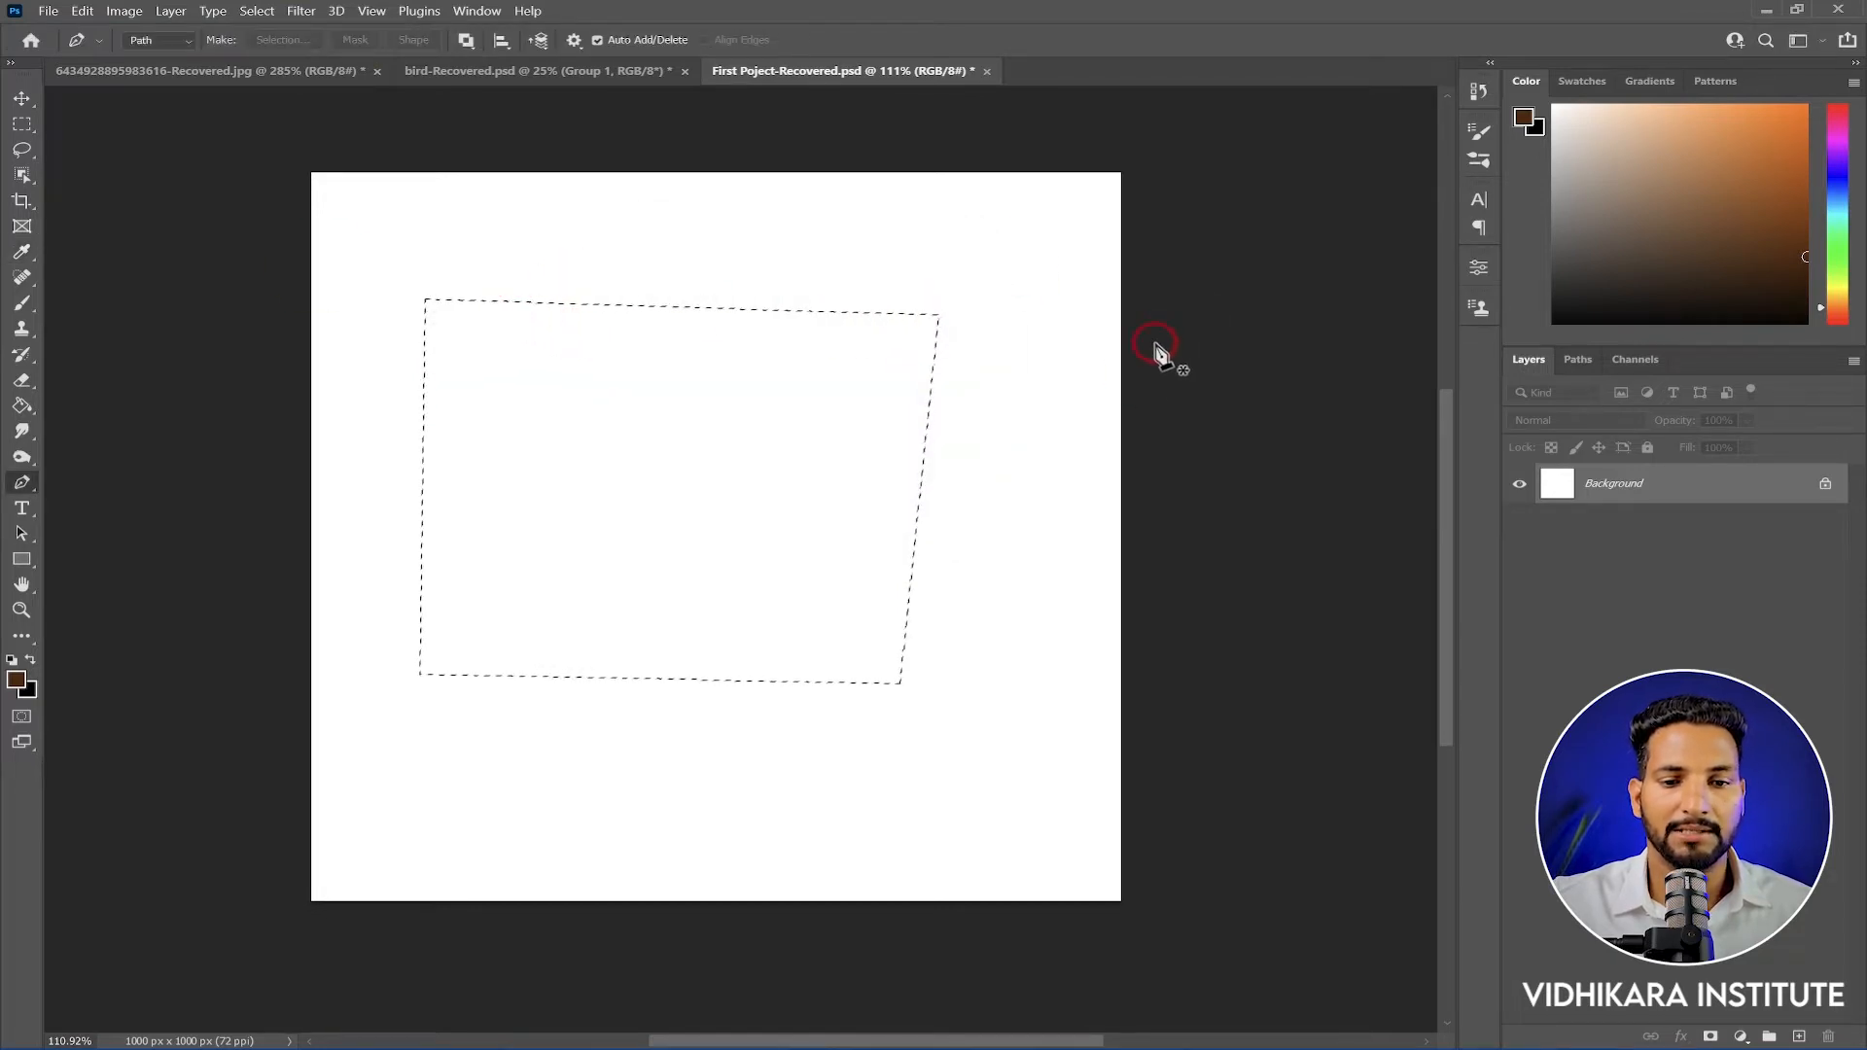
pyautogui.hotkey('ctrl', 'z')
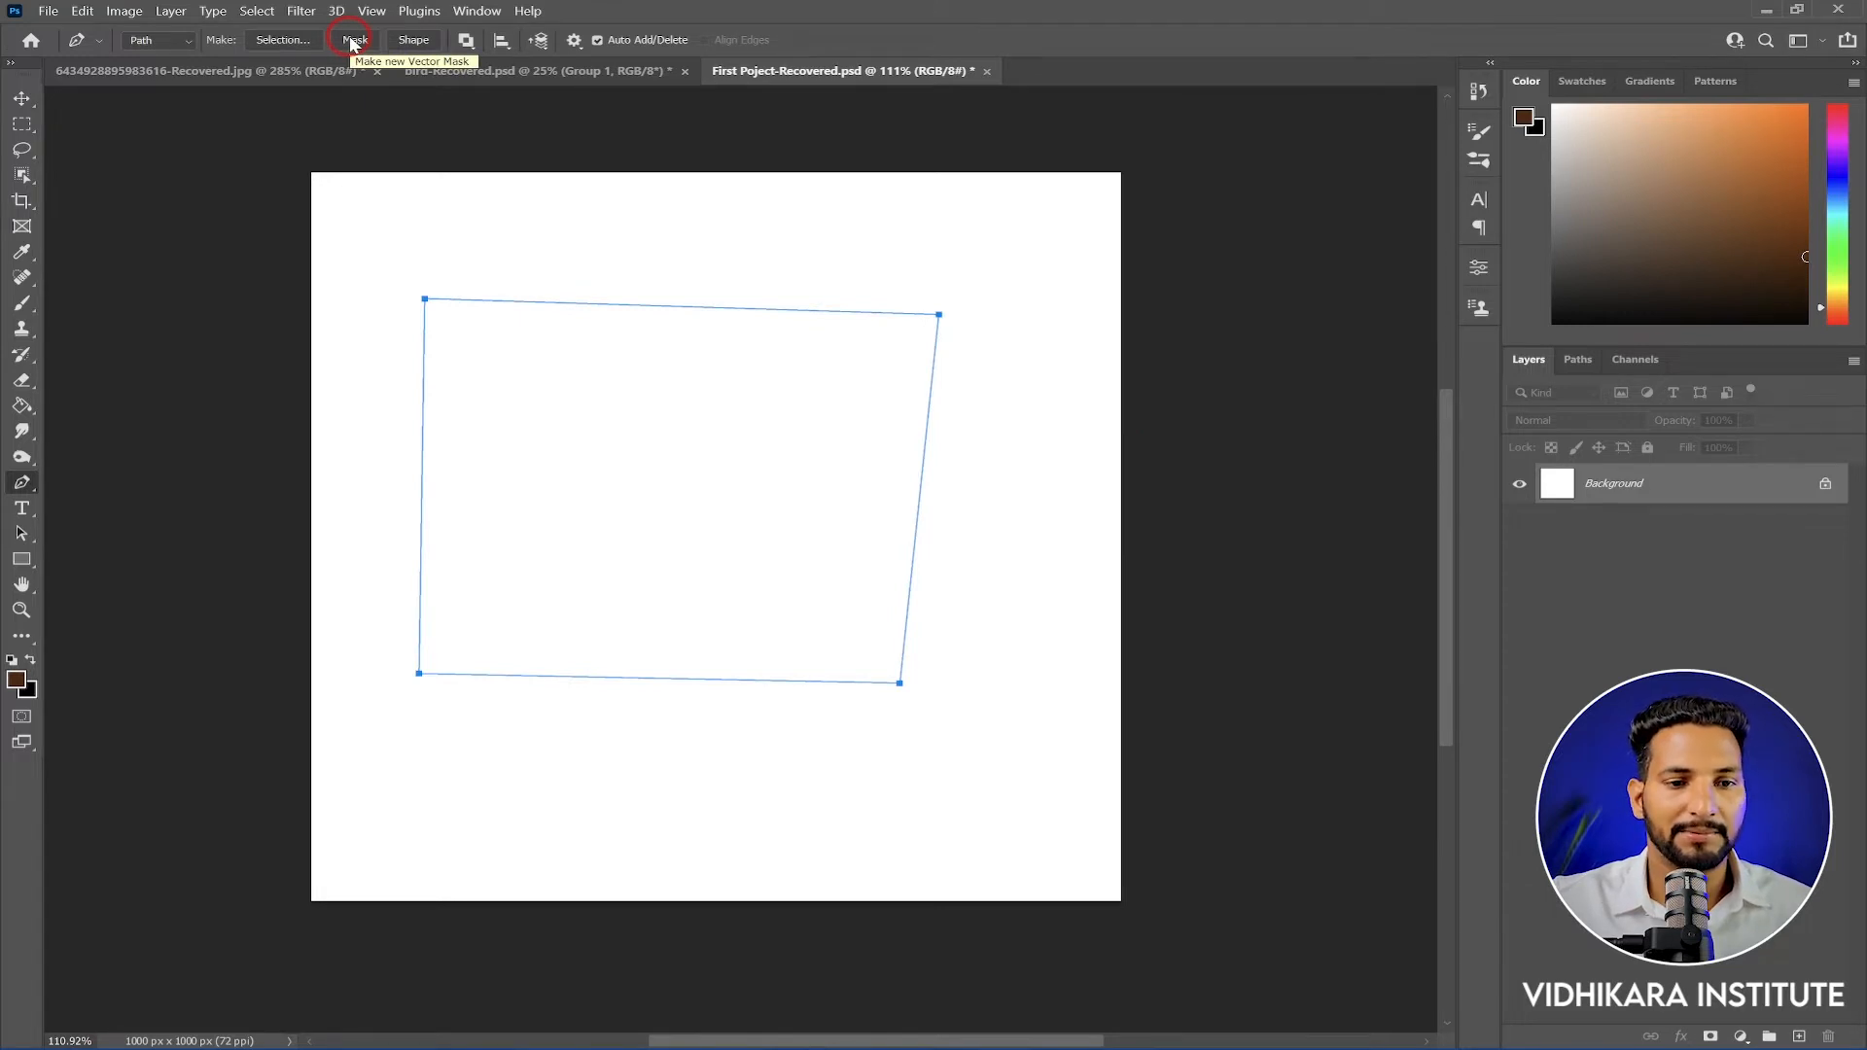
# Convert the four-sided path into a filled shape, and undo back to an empty canvas
pyautogui.click(412, 42)
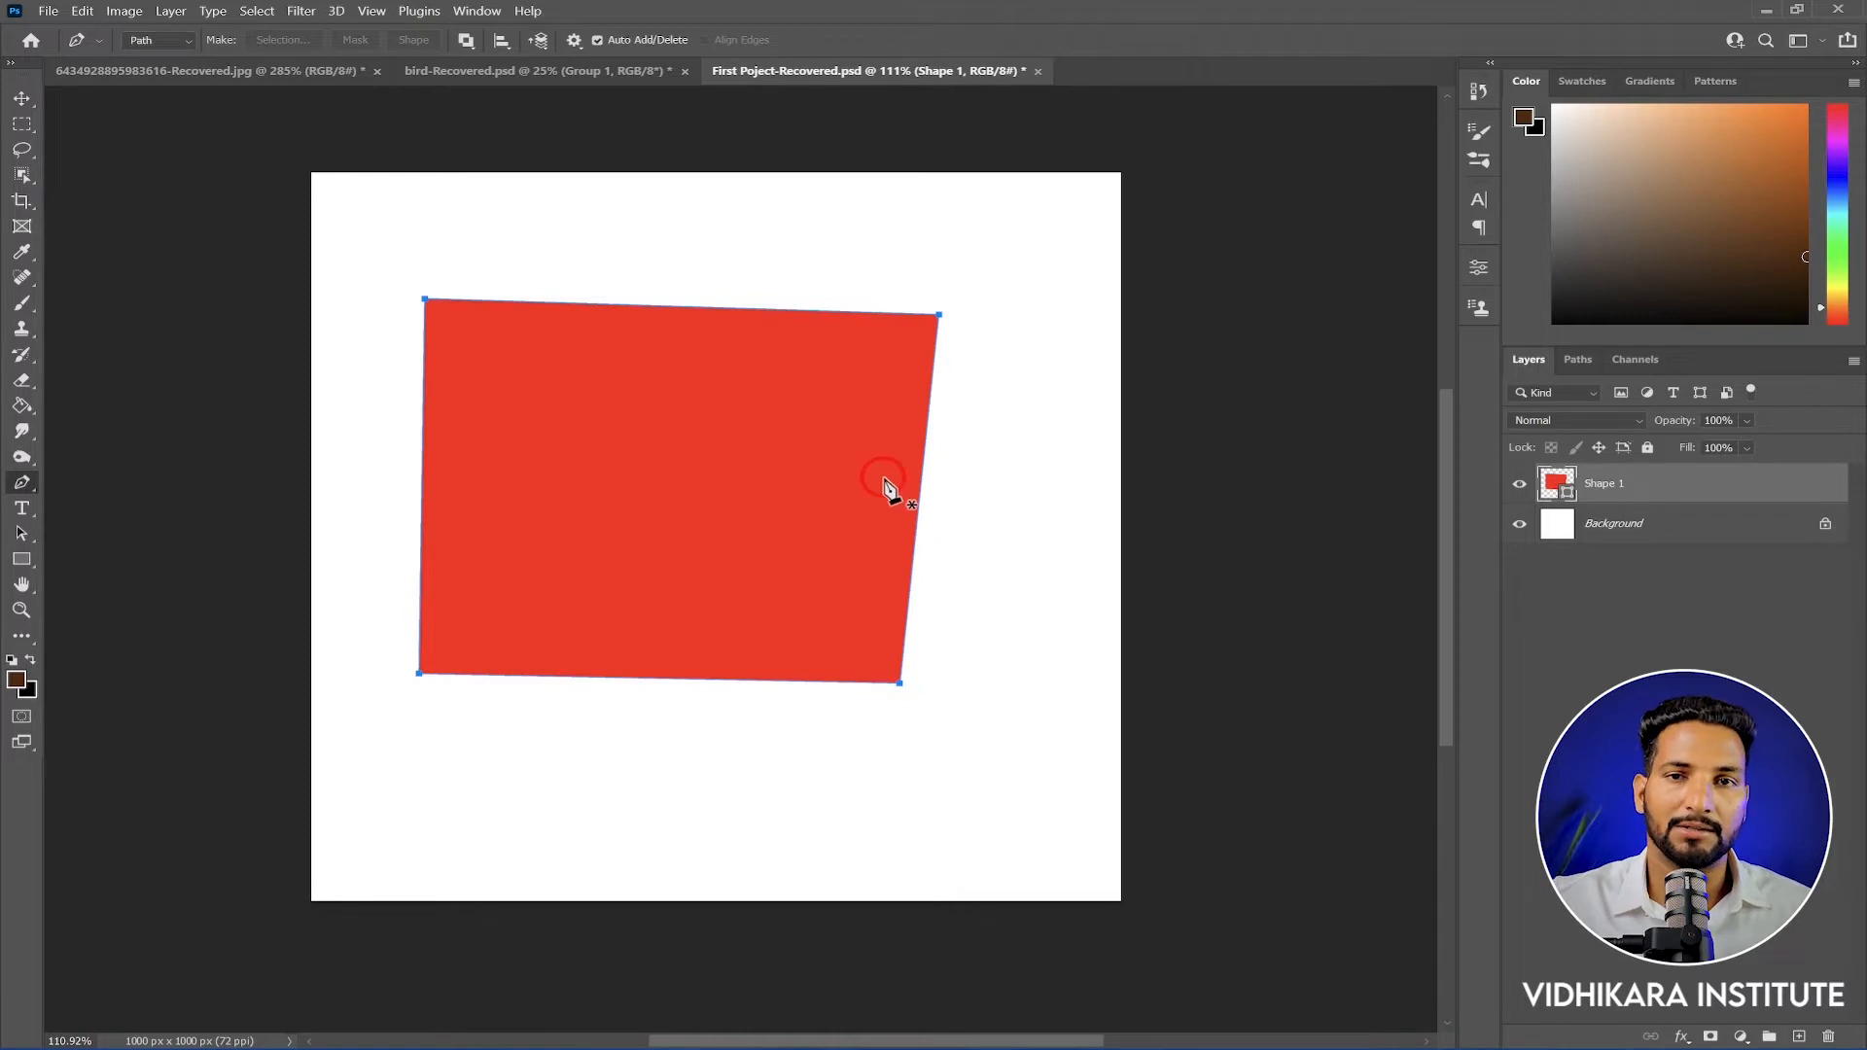
pyautogui.hotkey('ctrl', 'z')
pyautogui.hotkey('ctrl', 'z')
pyautogui.hotkey('ctrl', 'z')
pyautogui.hotkey('ctrl', 'z')
pyautogui.hotkey('ctrl', 'z')
pyautogui.hotkey('ctrl', 'z')
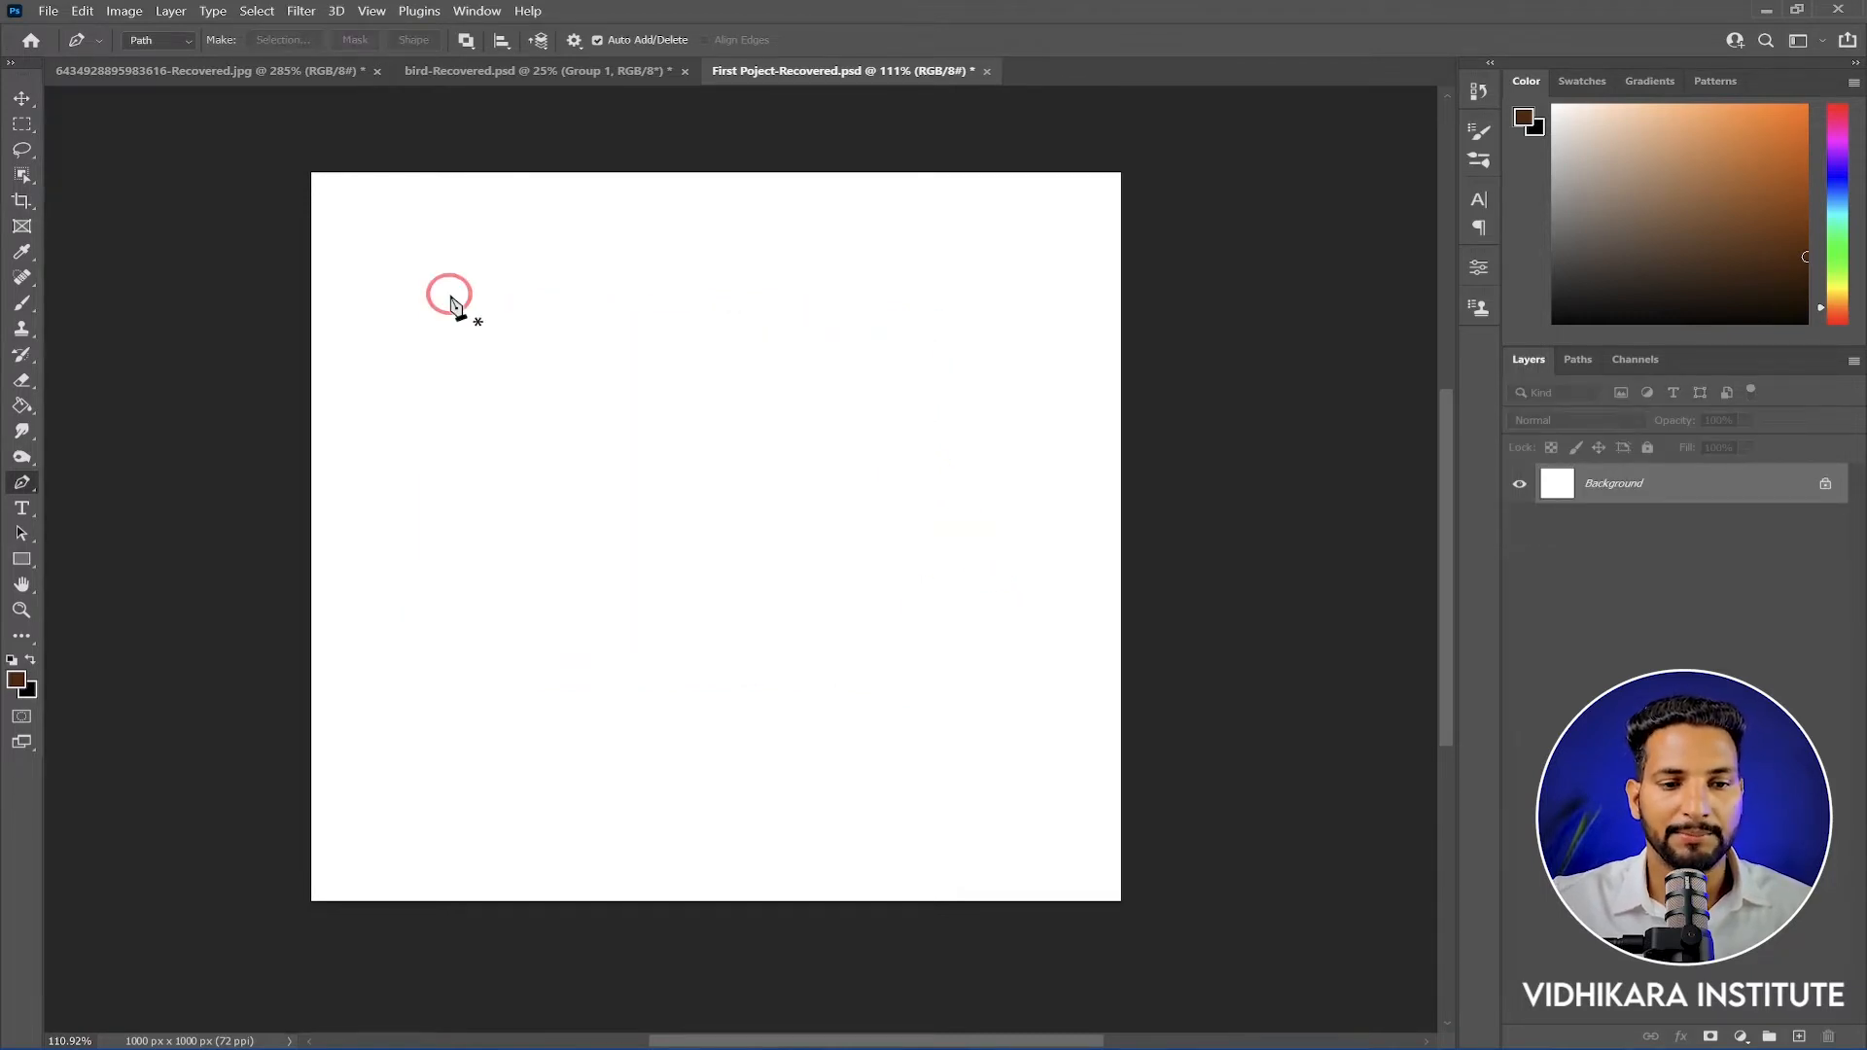
# Draw a closed four-sided path with a slanted left edge, and undo it back to its first anchor point
pyautogui.click(445, 292)
pyautogui.click(851, 308)
pyautogui.click(858, 595)
pyautogui.click(536, 612)
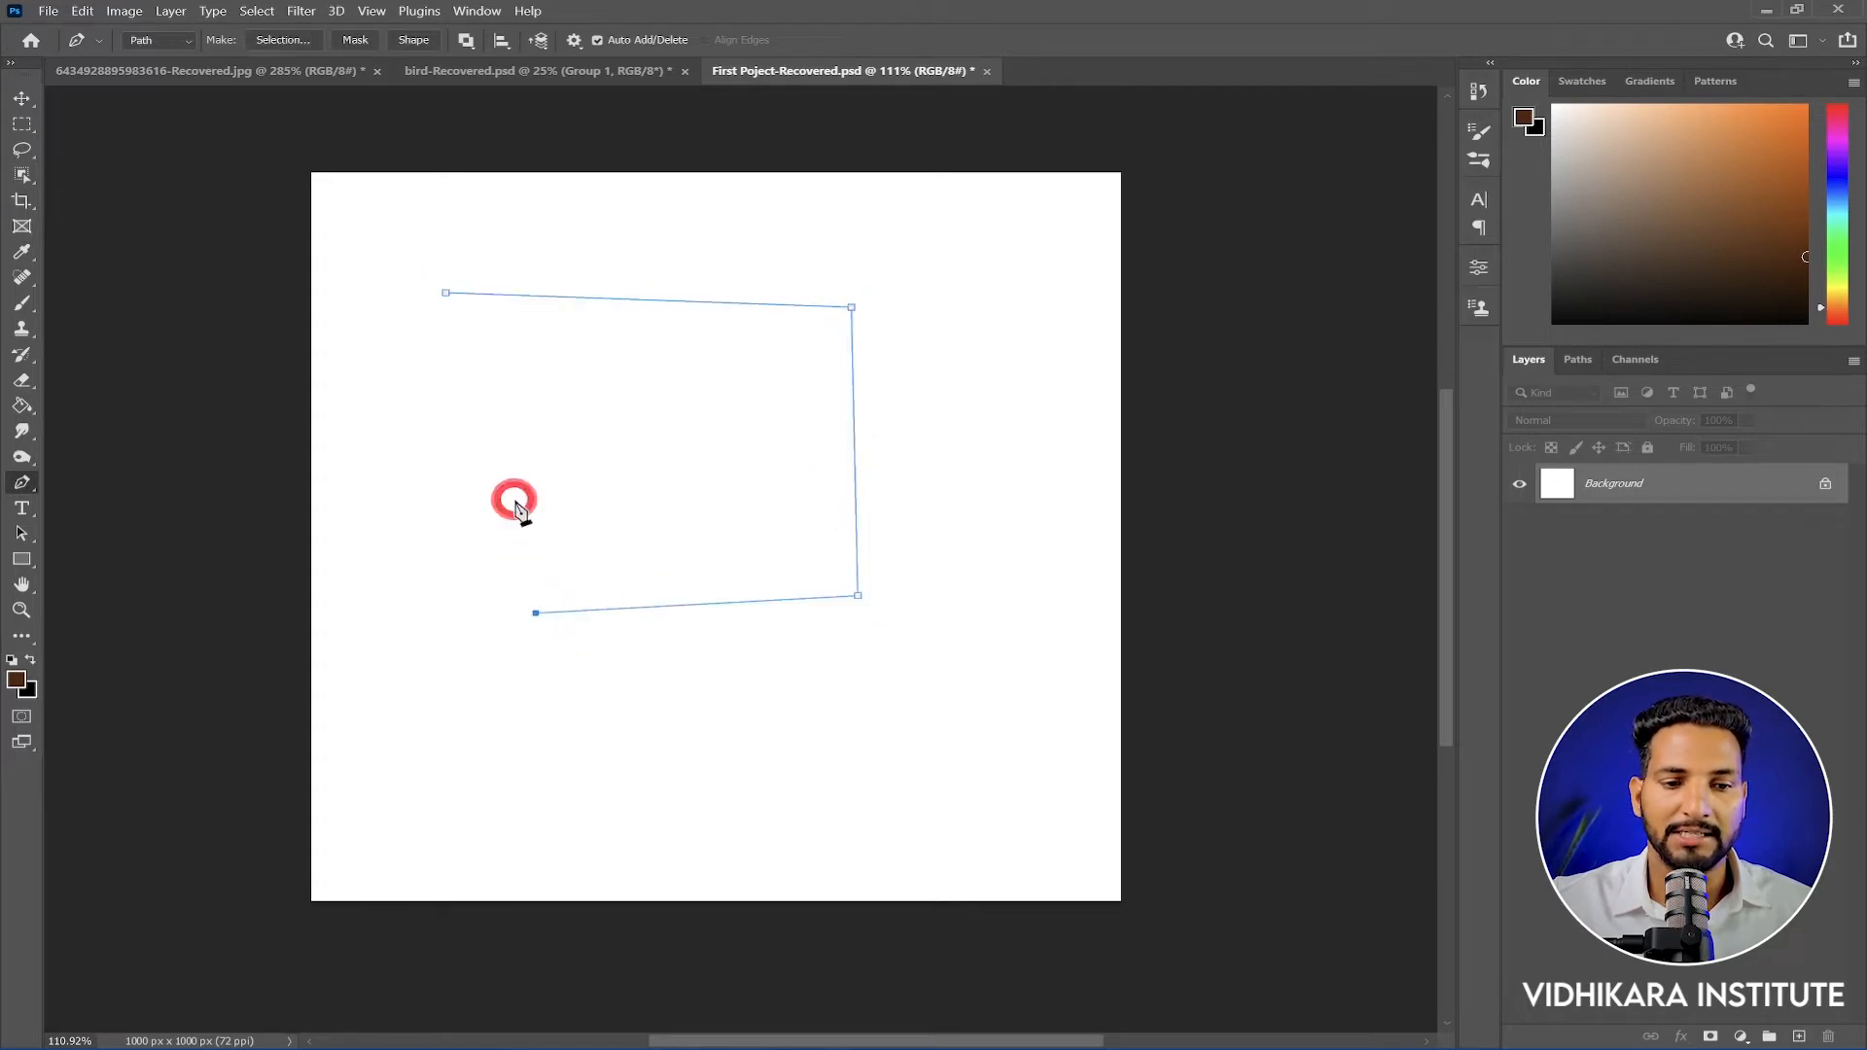
pyautogui.click(445, 292)
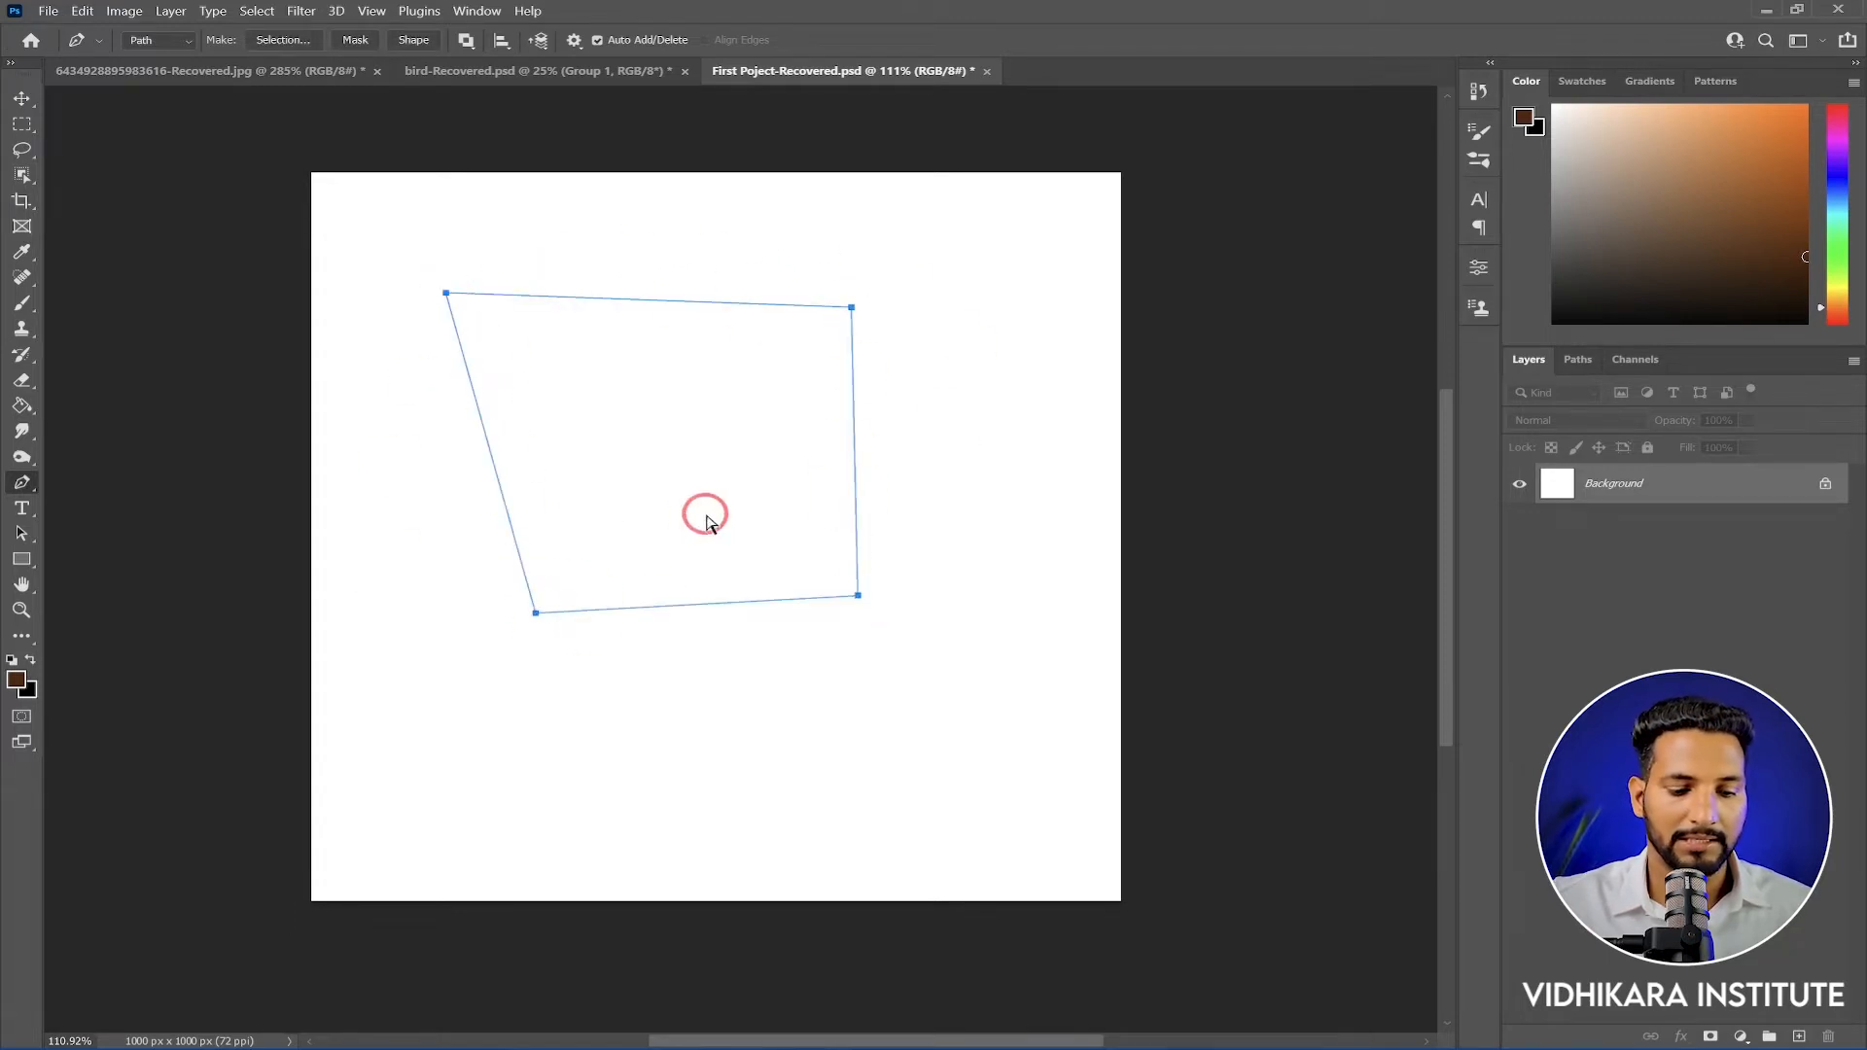
pyautogui.hotkey('ctrl', 'z')
pyautogui.hotkey('ctrl', 'z')
pyautogui.hotkey('ctrl', 'z')
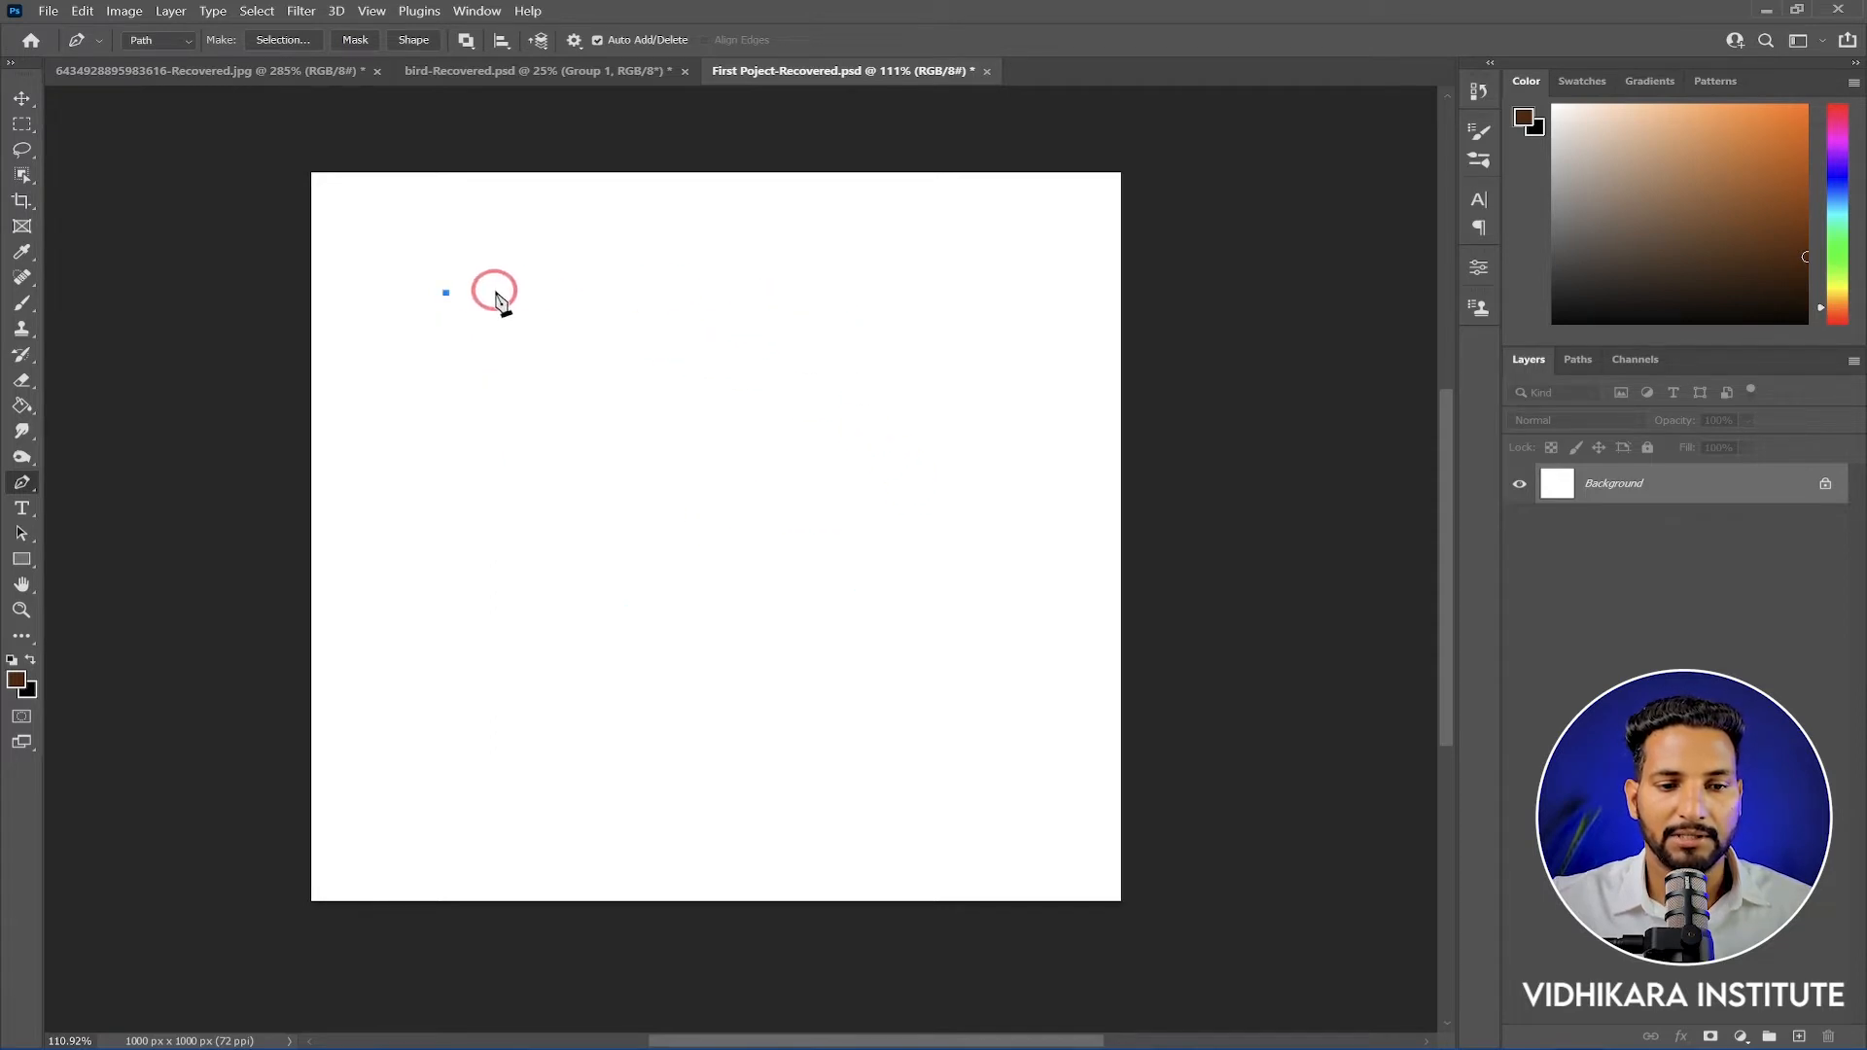
# Add a second anchor point with direction handles to form an arched segment from the first anchor, and undo it
pyautogui.click(776, 307)
pyautogui.moveTo(775, 308); pyautogui.dragTo(892, 415)
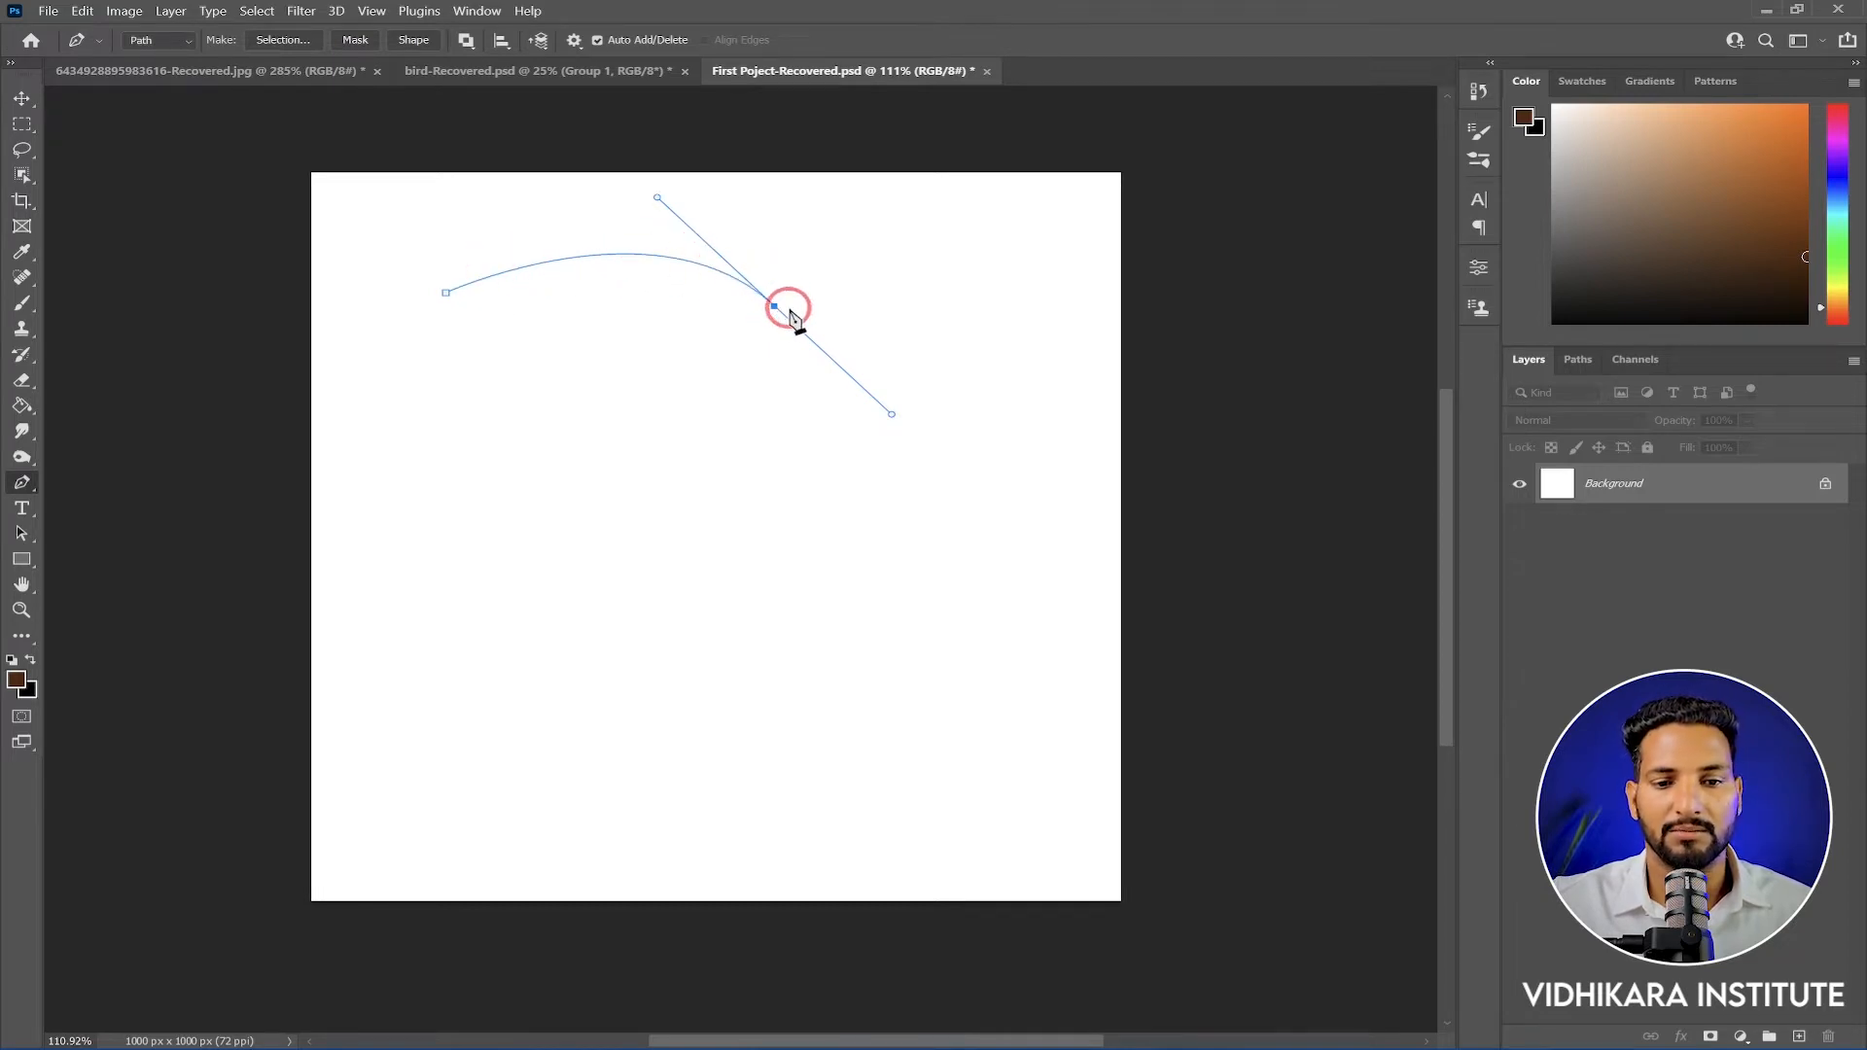
pyautogui.hotkey('ctrl', 'z')
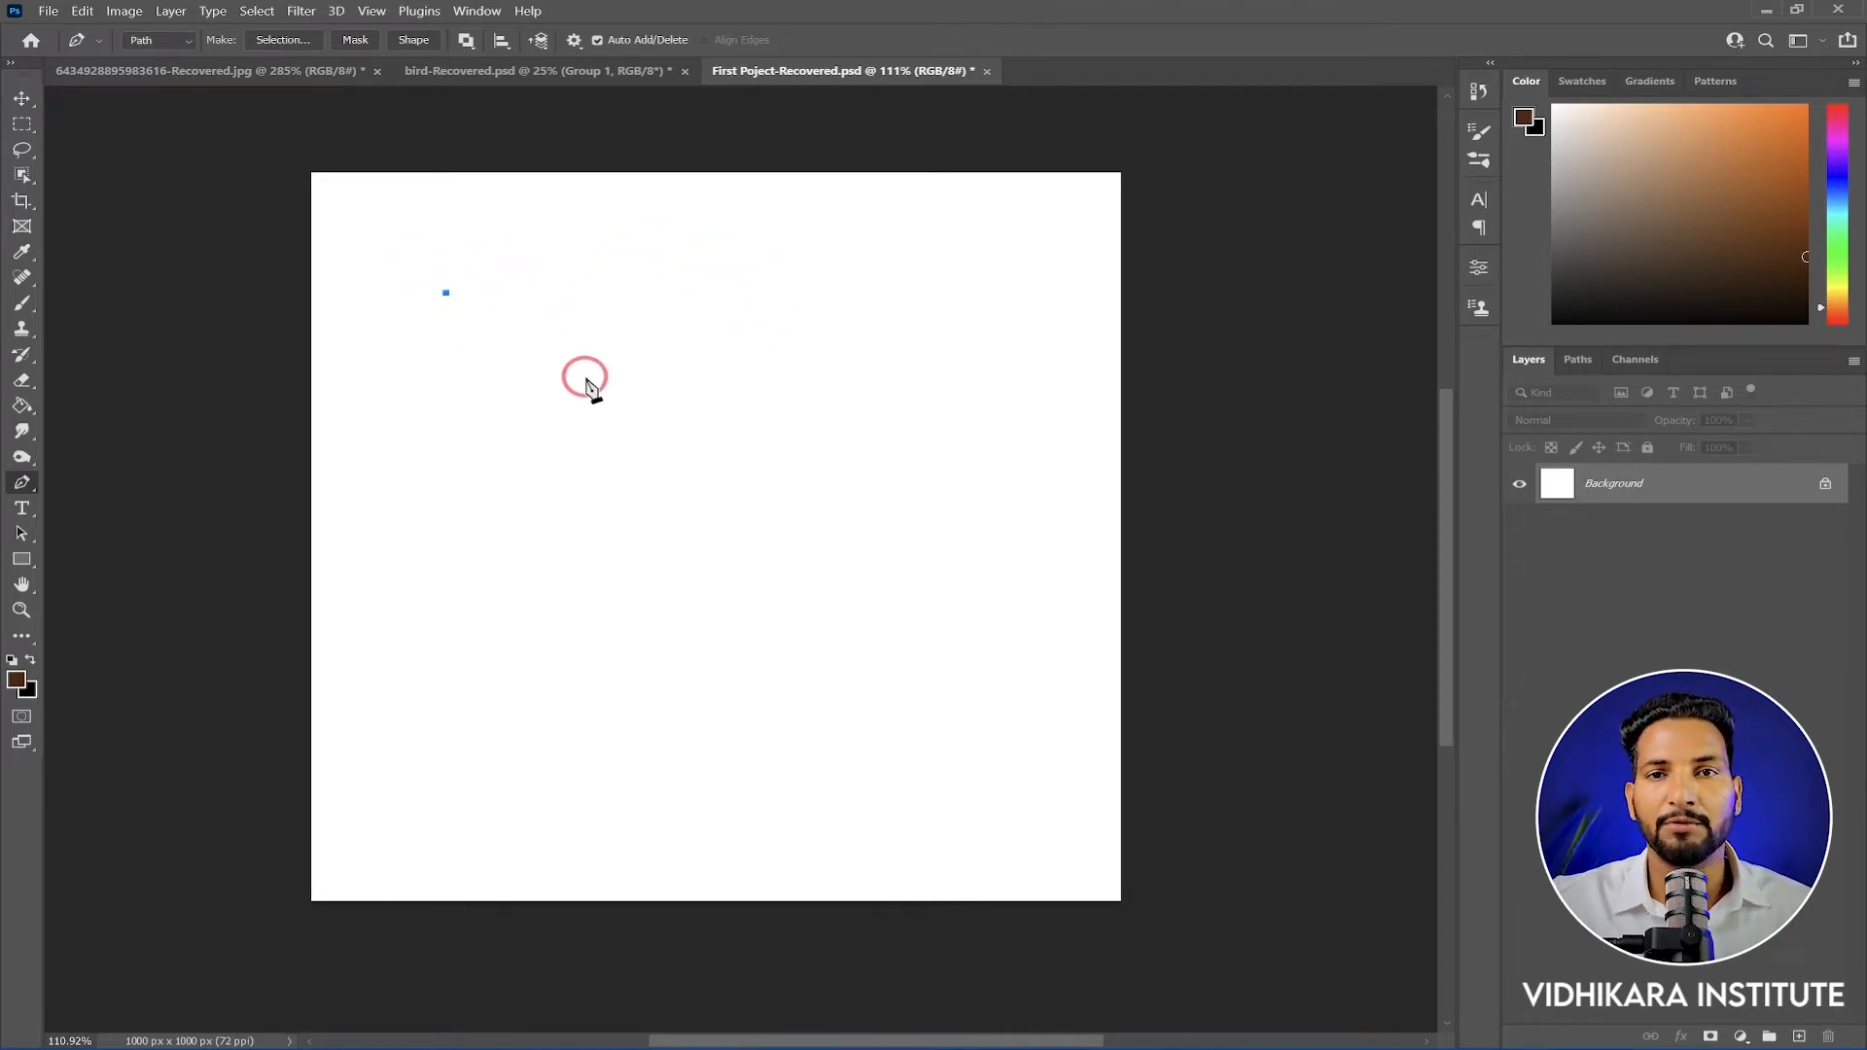
# Draw a steep arch from the first anchor, continue it to a point near the lower left of the canvas, and undo both segments
pyautogui.moveTo(675, 279); pyautogui.dragTo(835, 460)
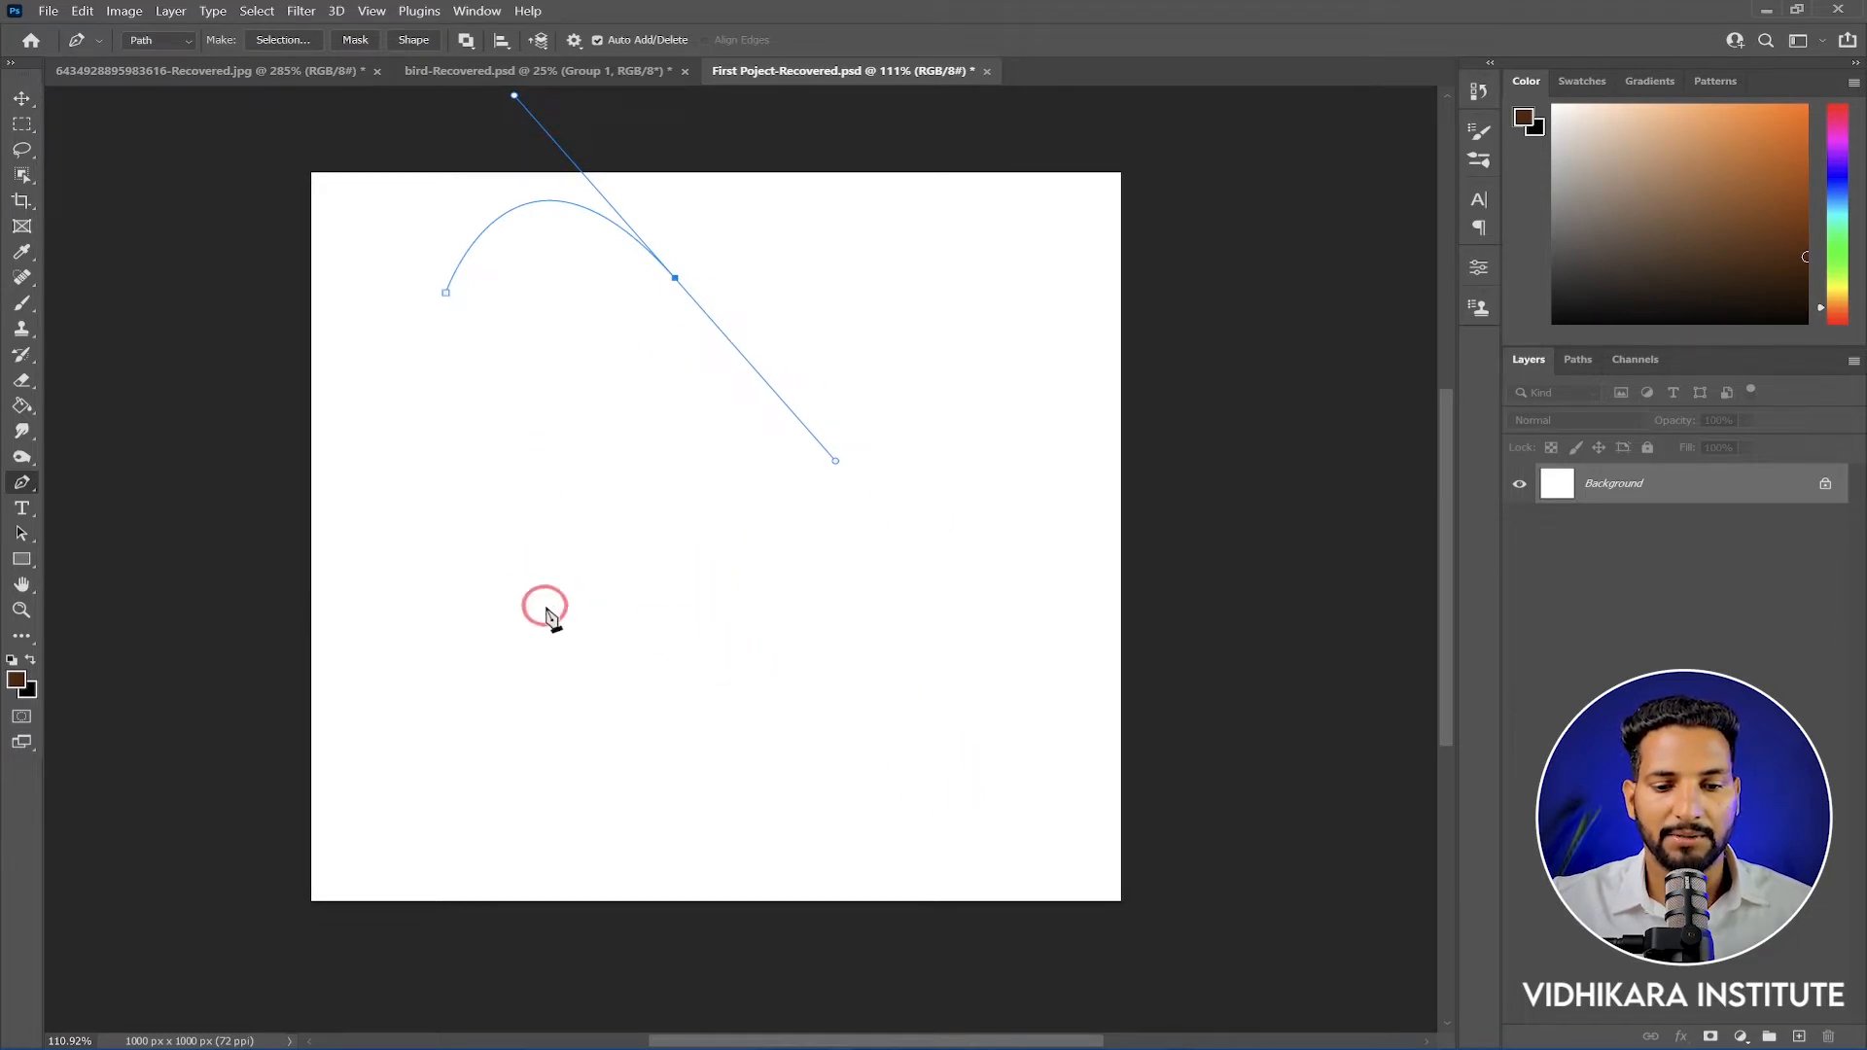
pyautogui.click(476, 784)
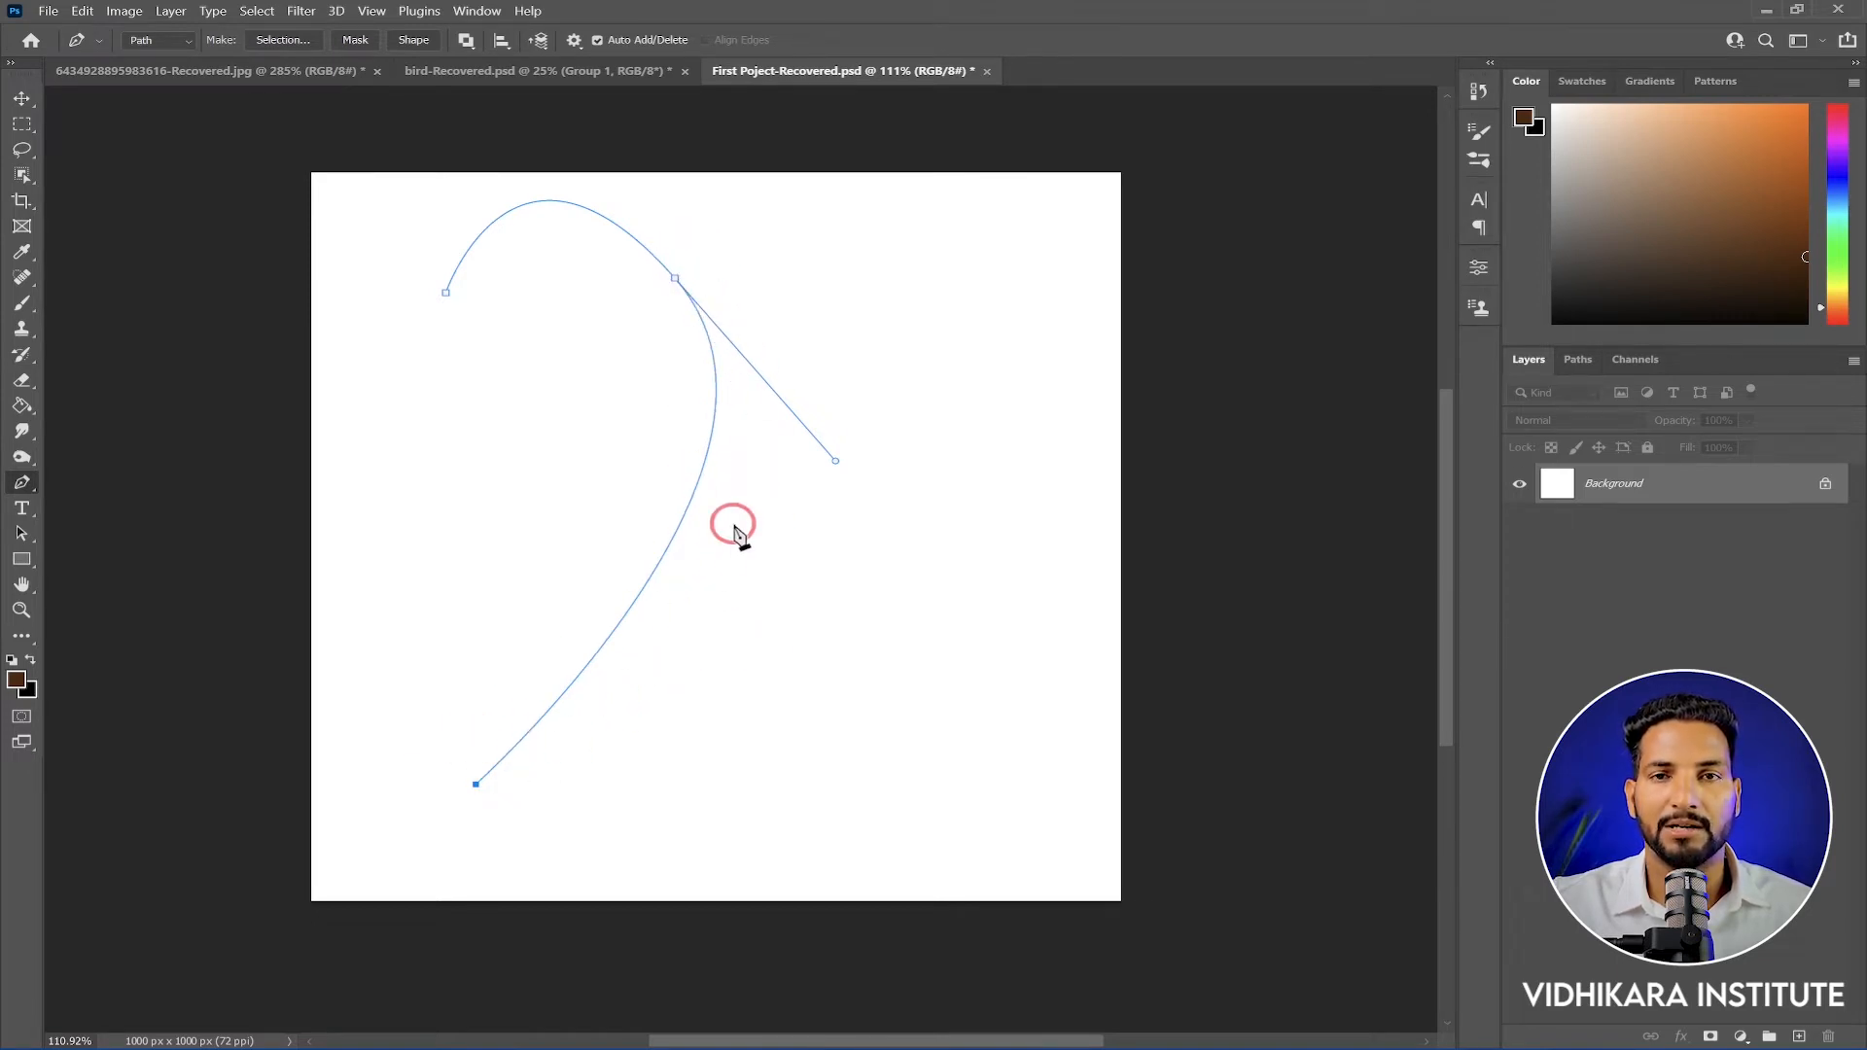
pyautogui.hotkey('ctrl', 'z')
pyautogui.hotkey('ctrl', 'z')
# Draw a closed four-sided path with straight segments from the existing anchor, and undo it back to that anchor
pyautogui.click(820, 296)
pyautogui.click(845, 582)
pyautogui.click(552, 600)
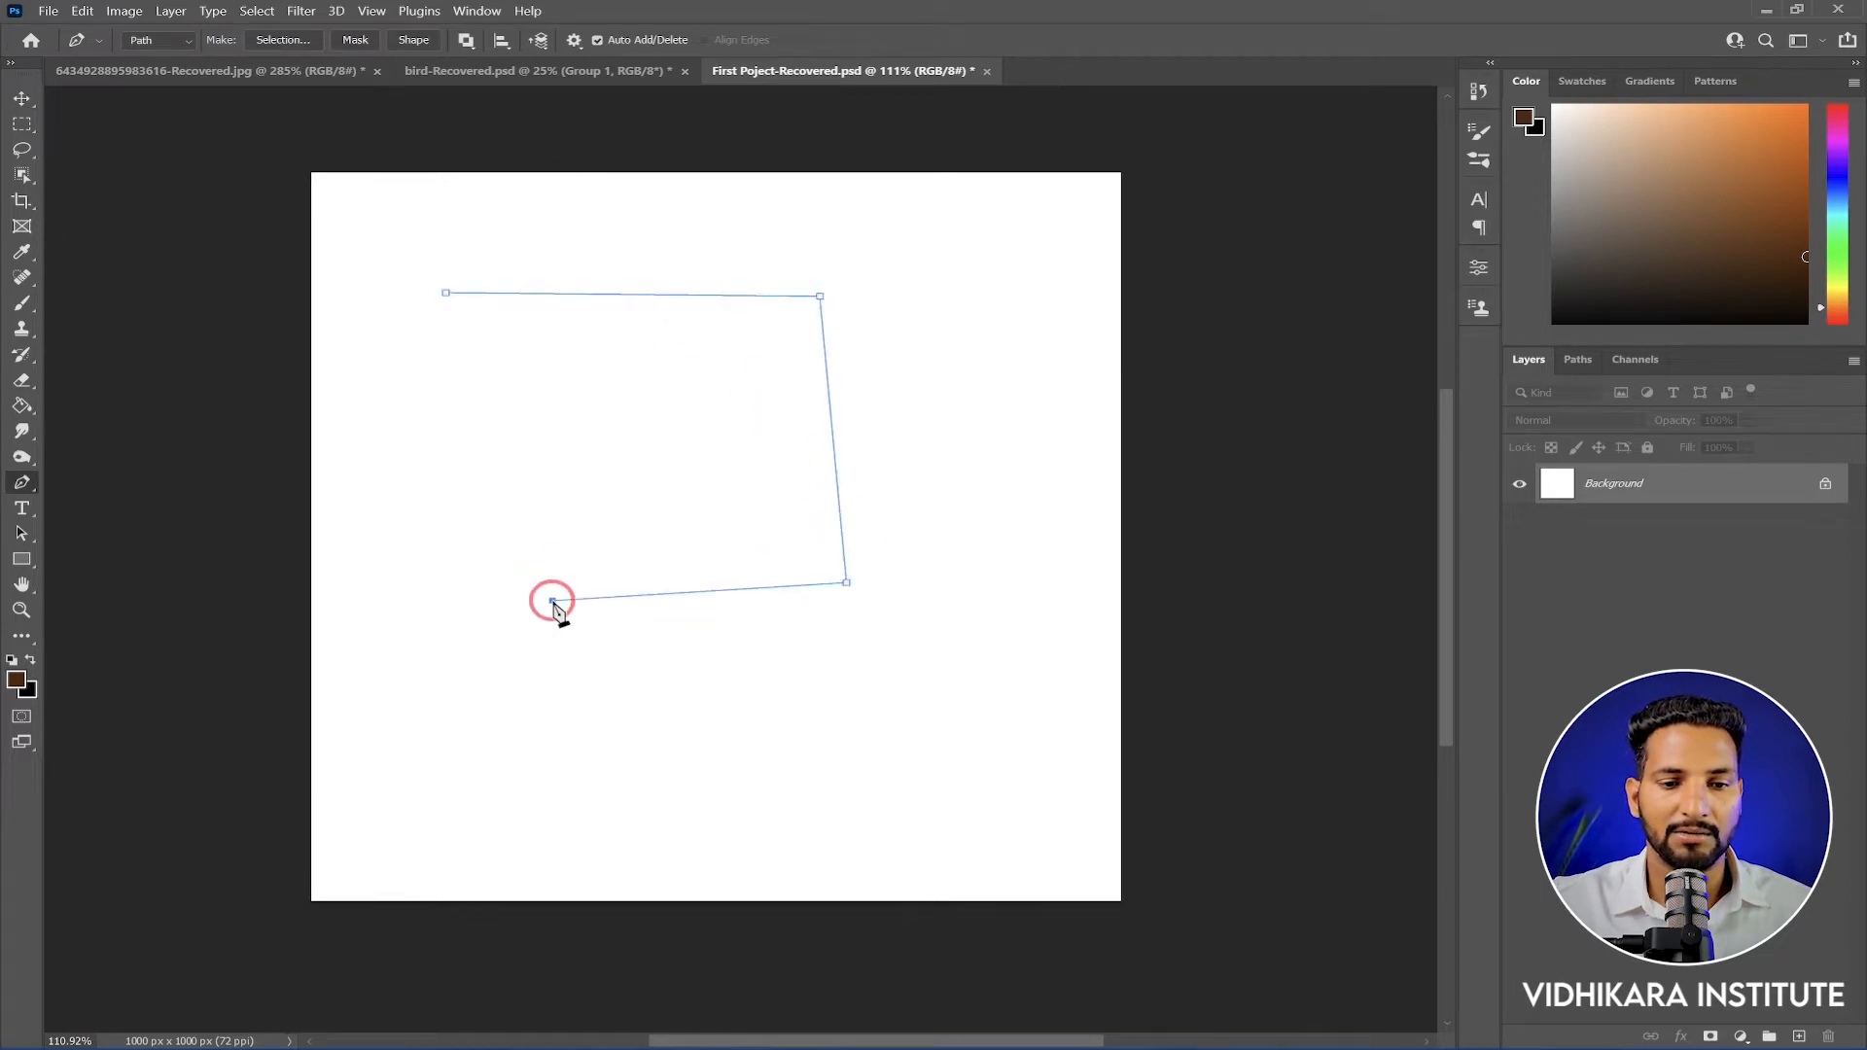
pyautogui.click(446, 293)
pyautogui.hotkey('ctrl', 'z')
# Draw a closed path from the existing anchor using three smooth anchor points with direction handles
pyautogui.moveTo(764, 291); pyautogui.dragTo(868, 387)
pyautogui.moveTo(703, 571); pyautogui.dragTo(535, 634)
pyautogui.moveTo(487, 553); pyautogui.dragTo(444, 404)
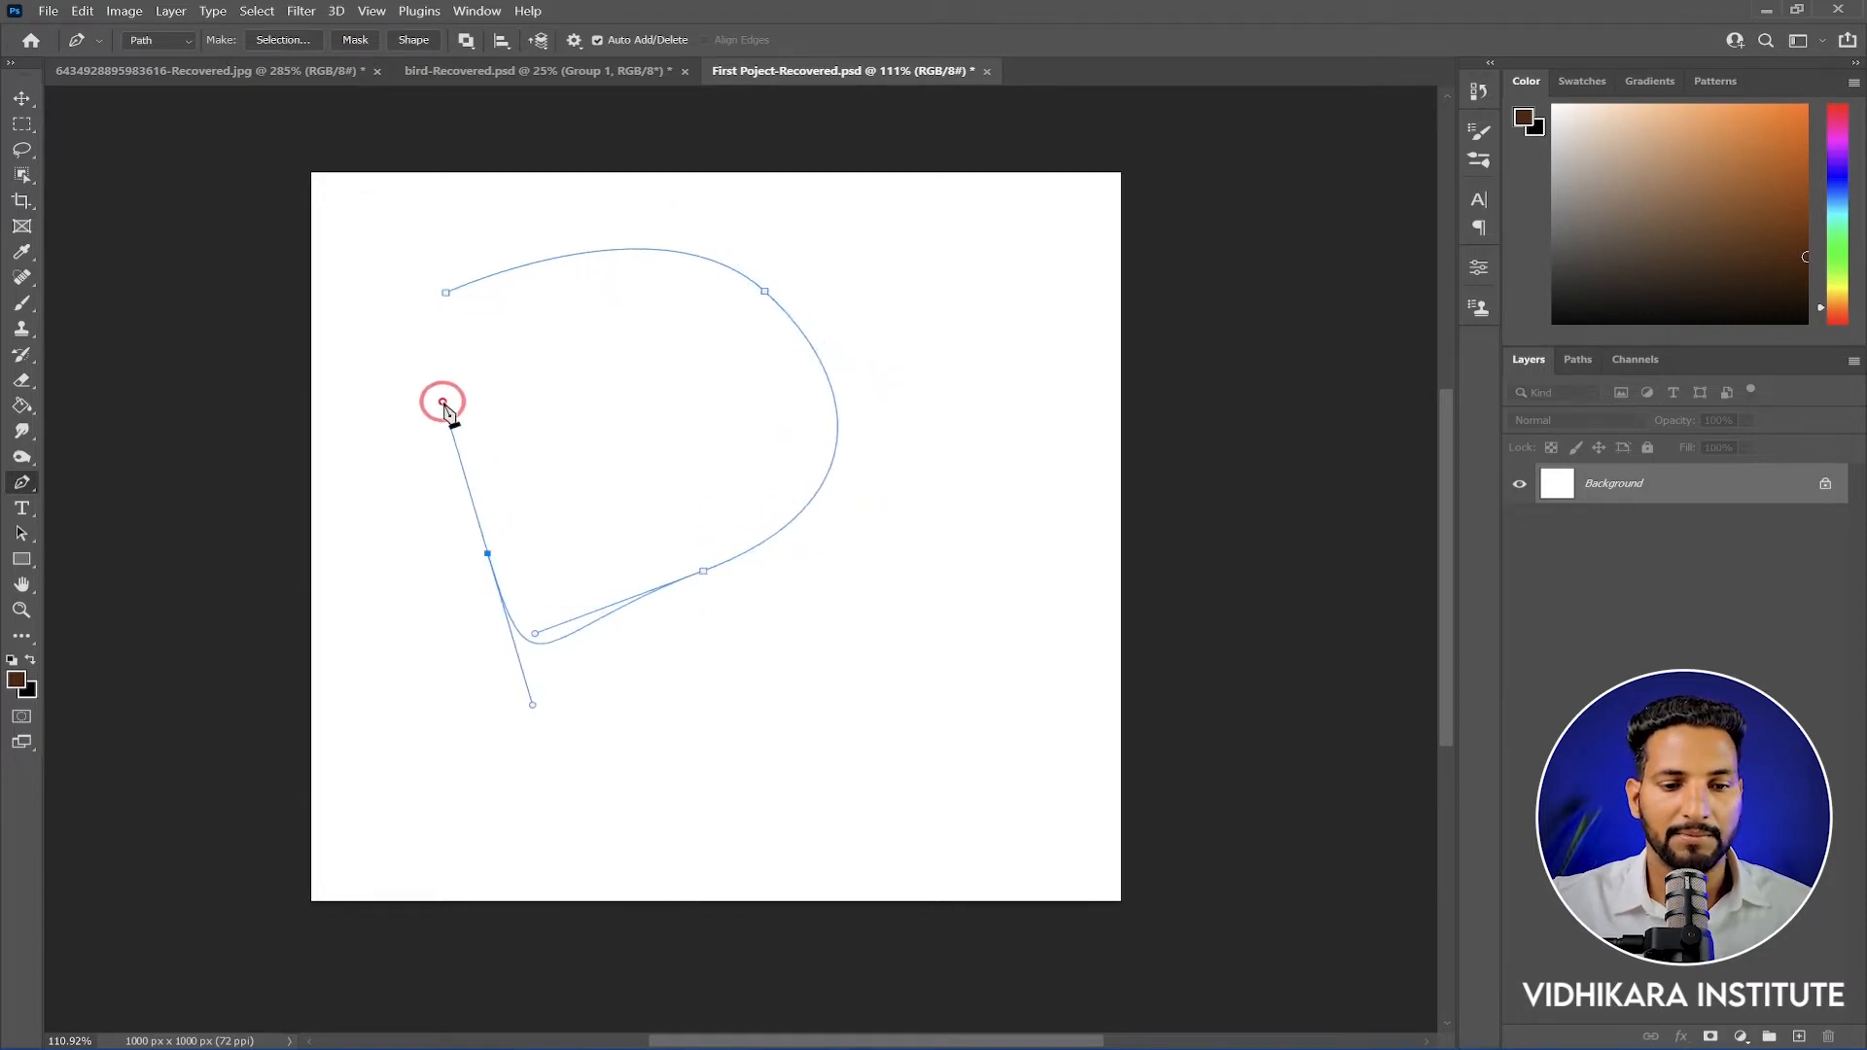
pyautogui.click(445, 294)
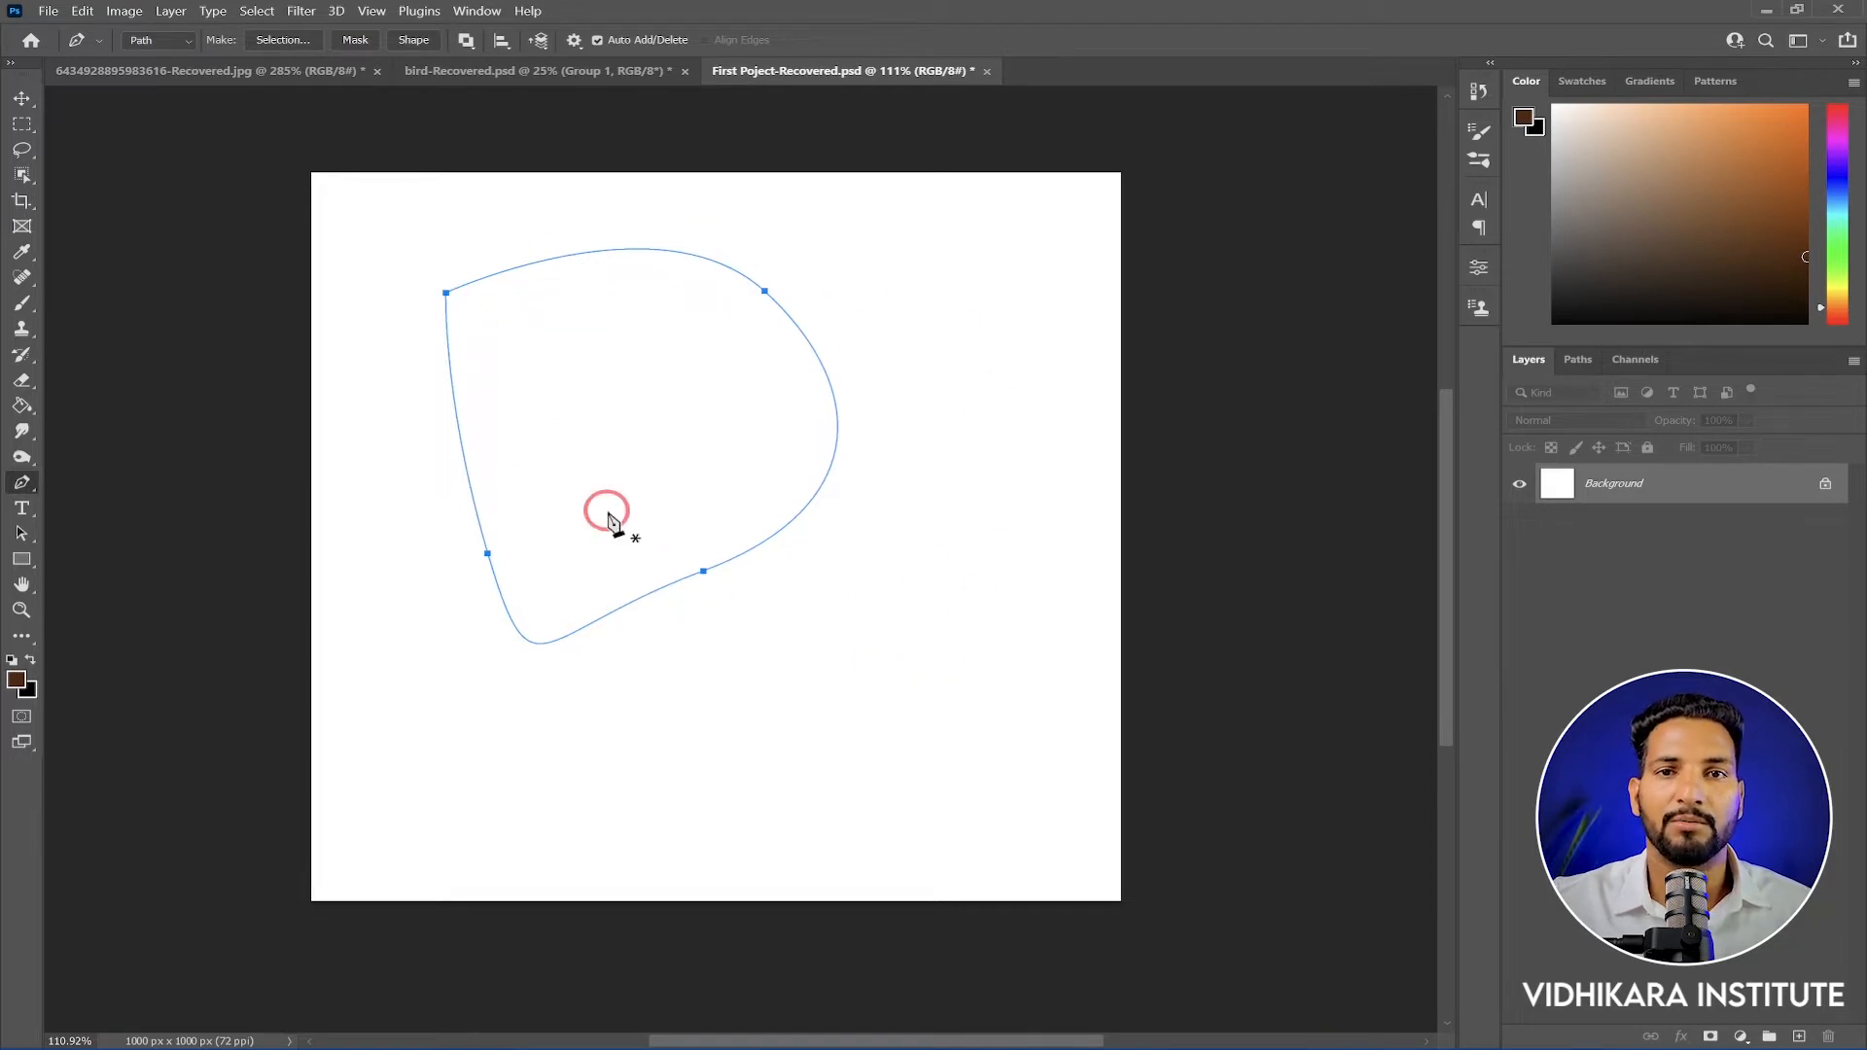
# Add an anchor point on the lower edge of the curved path, and undo the whole path
pyautogui.click(718, 566)
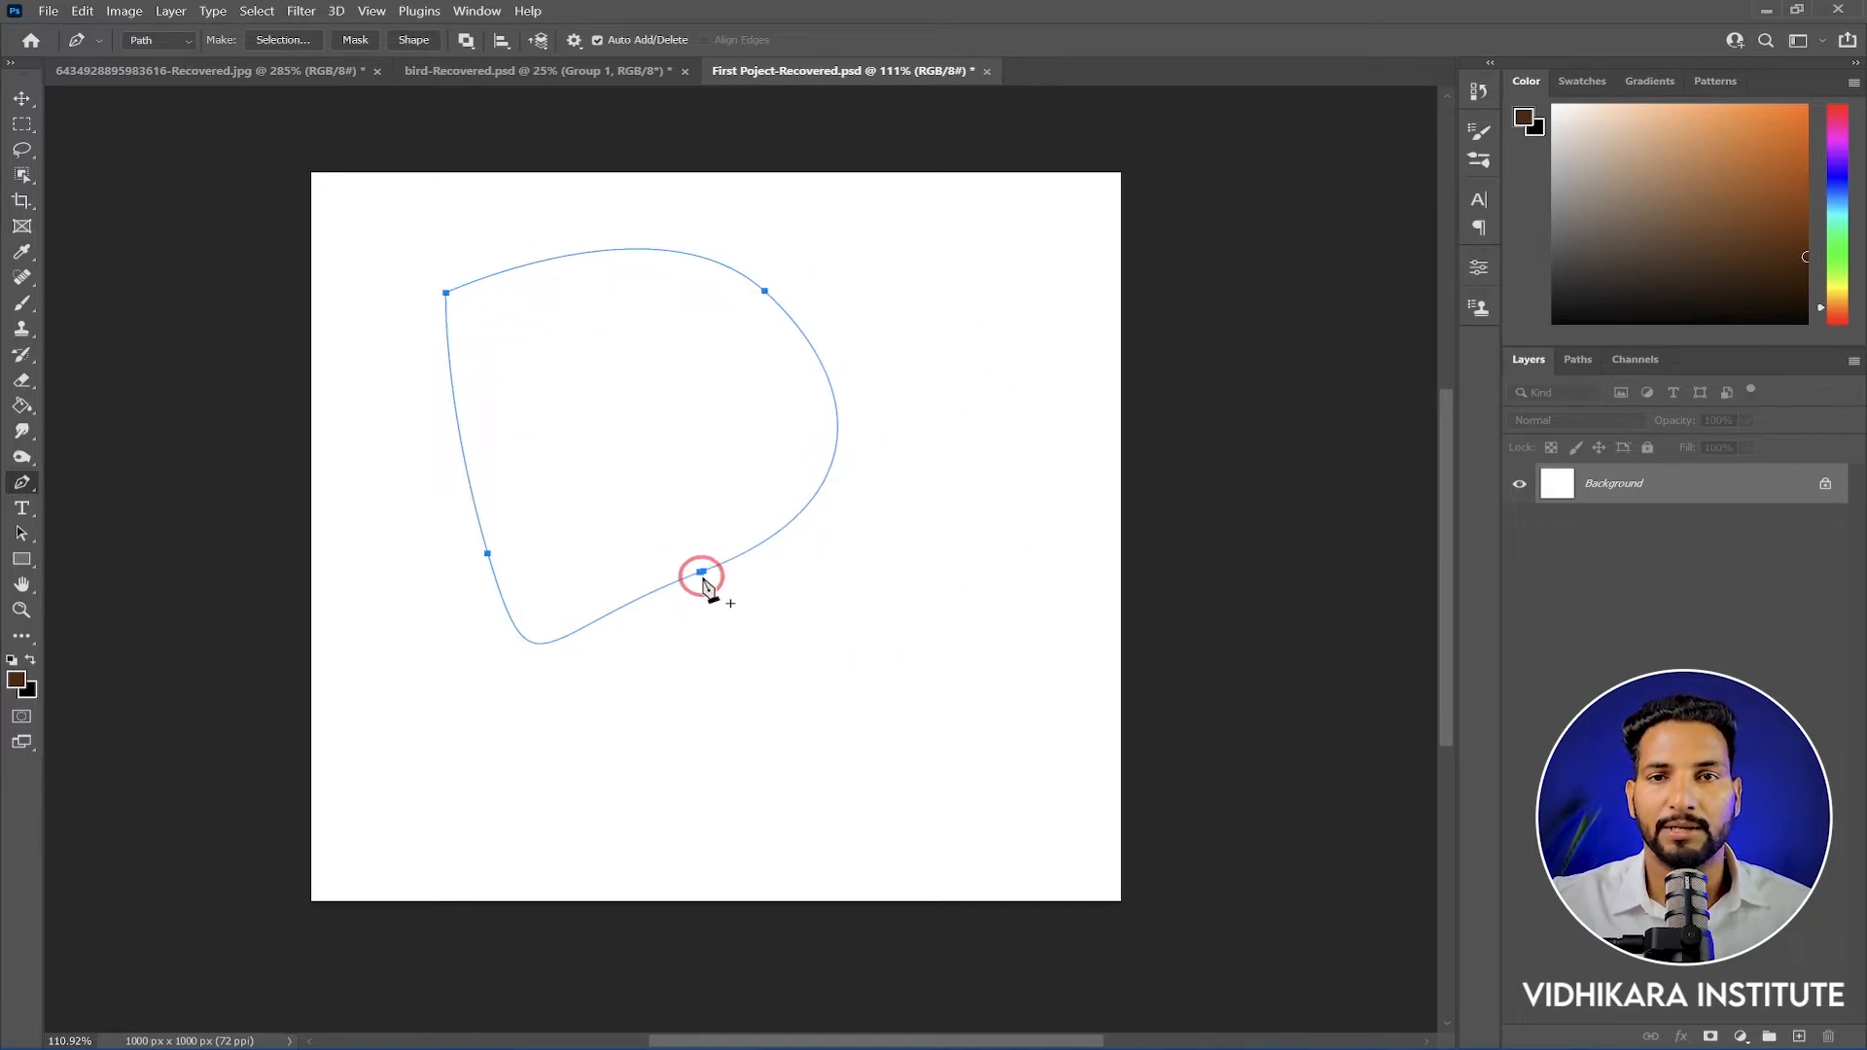
pyautogui.hotkey('ctrl', 'z')
pyautogui.hotkey('ctrl', 'z')
pyautogui.hotkey('ctrl', 'z')
pyautogui.hotkey('ctrl', 'z')
pyautogui.hotkey('ctrl', 'z')
pyautogui.hotkey('ctrl', 'z')
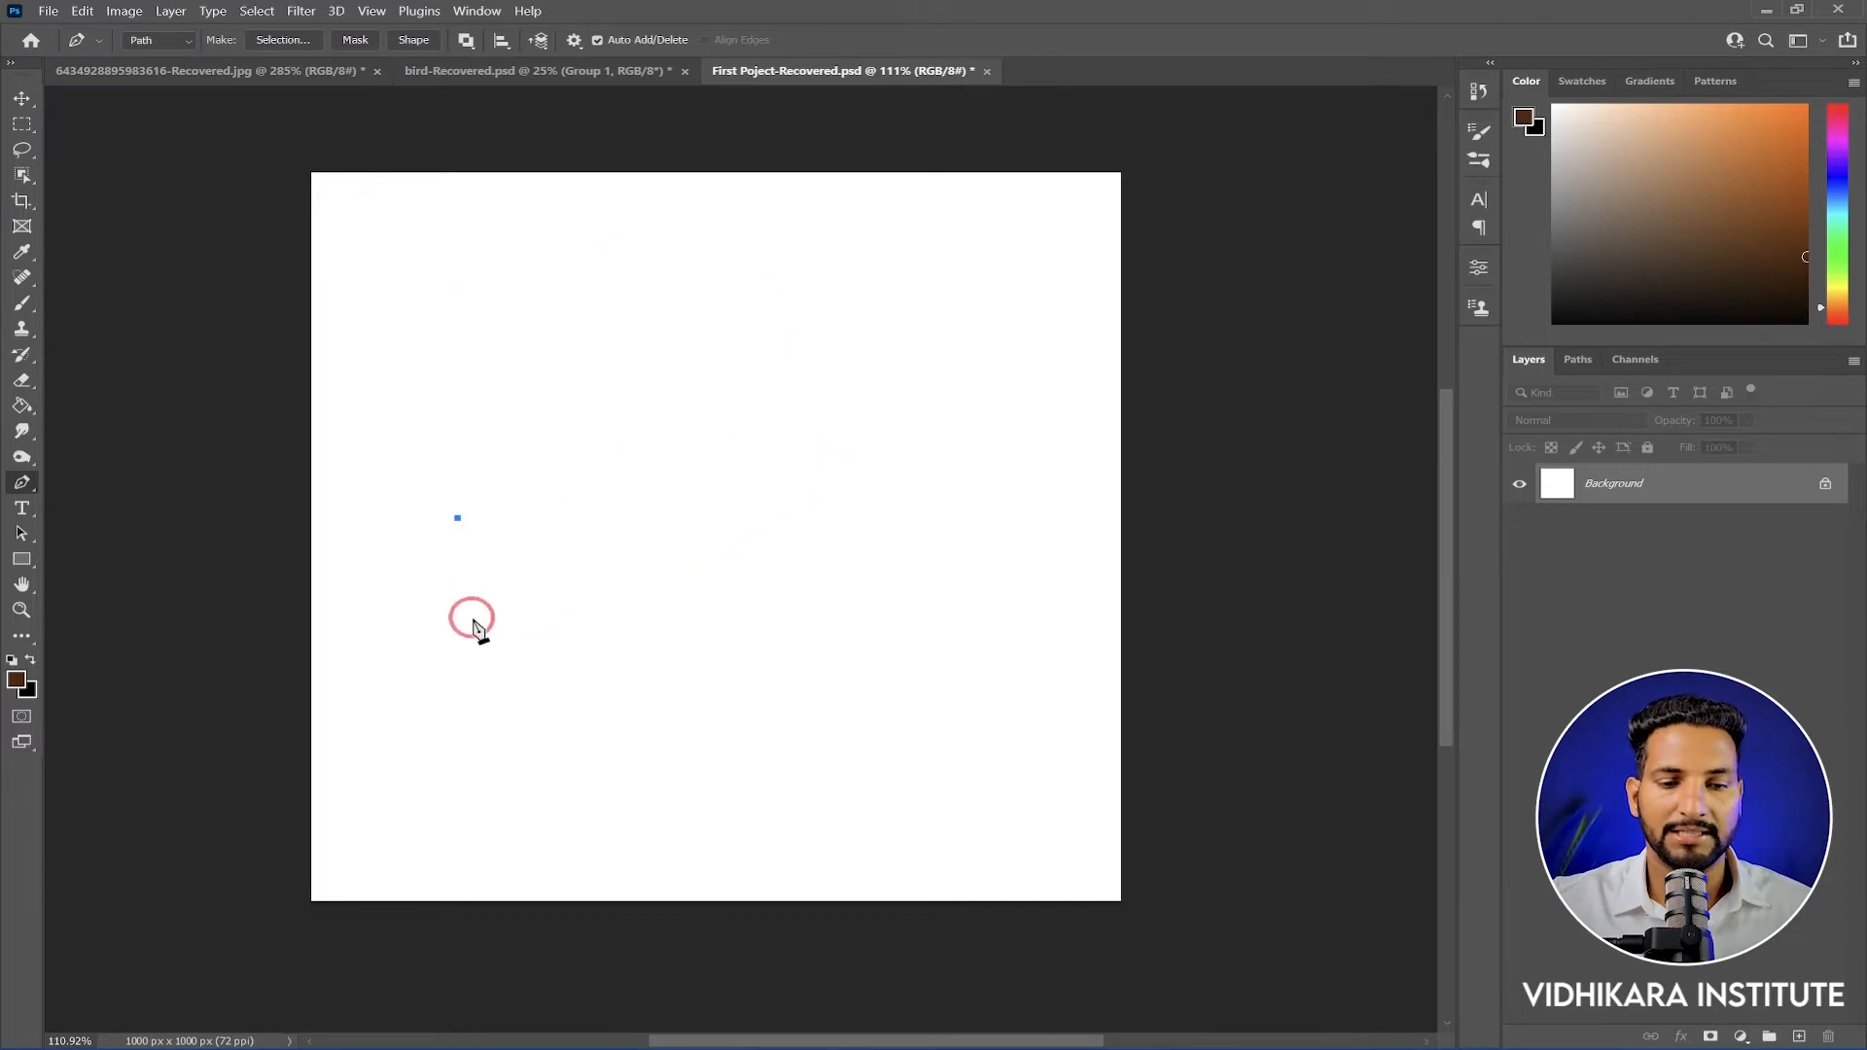
# Draw an arched segment from a new anchor, try continuing it to a point at the lower left, and undo the continuation
pyautogui.moveTo(780, 513); pyautogui.dragTo(946, 688)
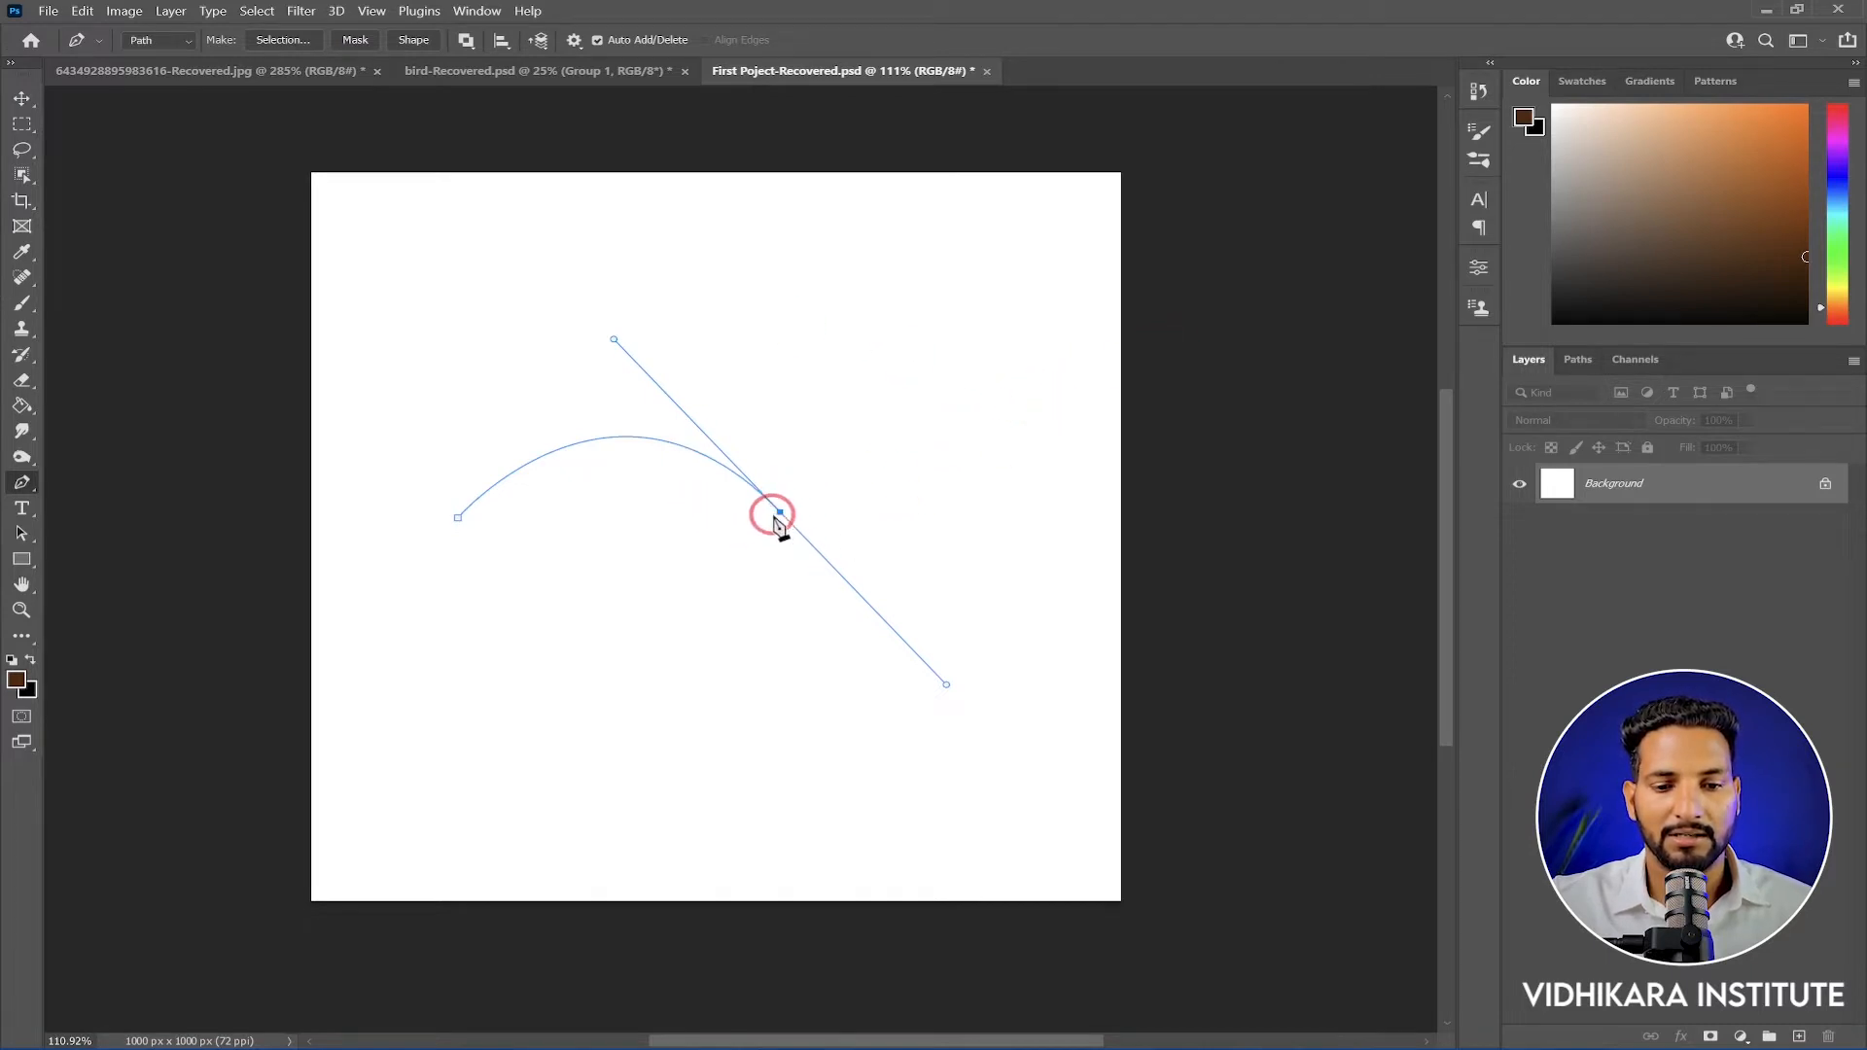
pyautogui.click(618, 717)
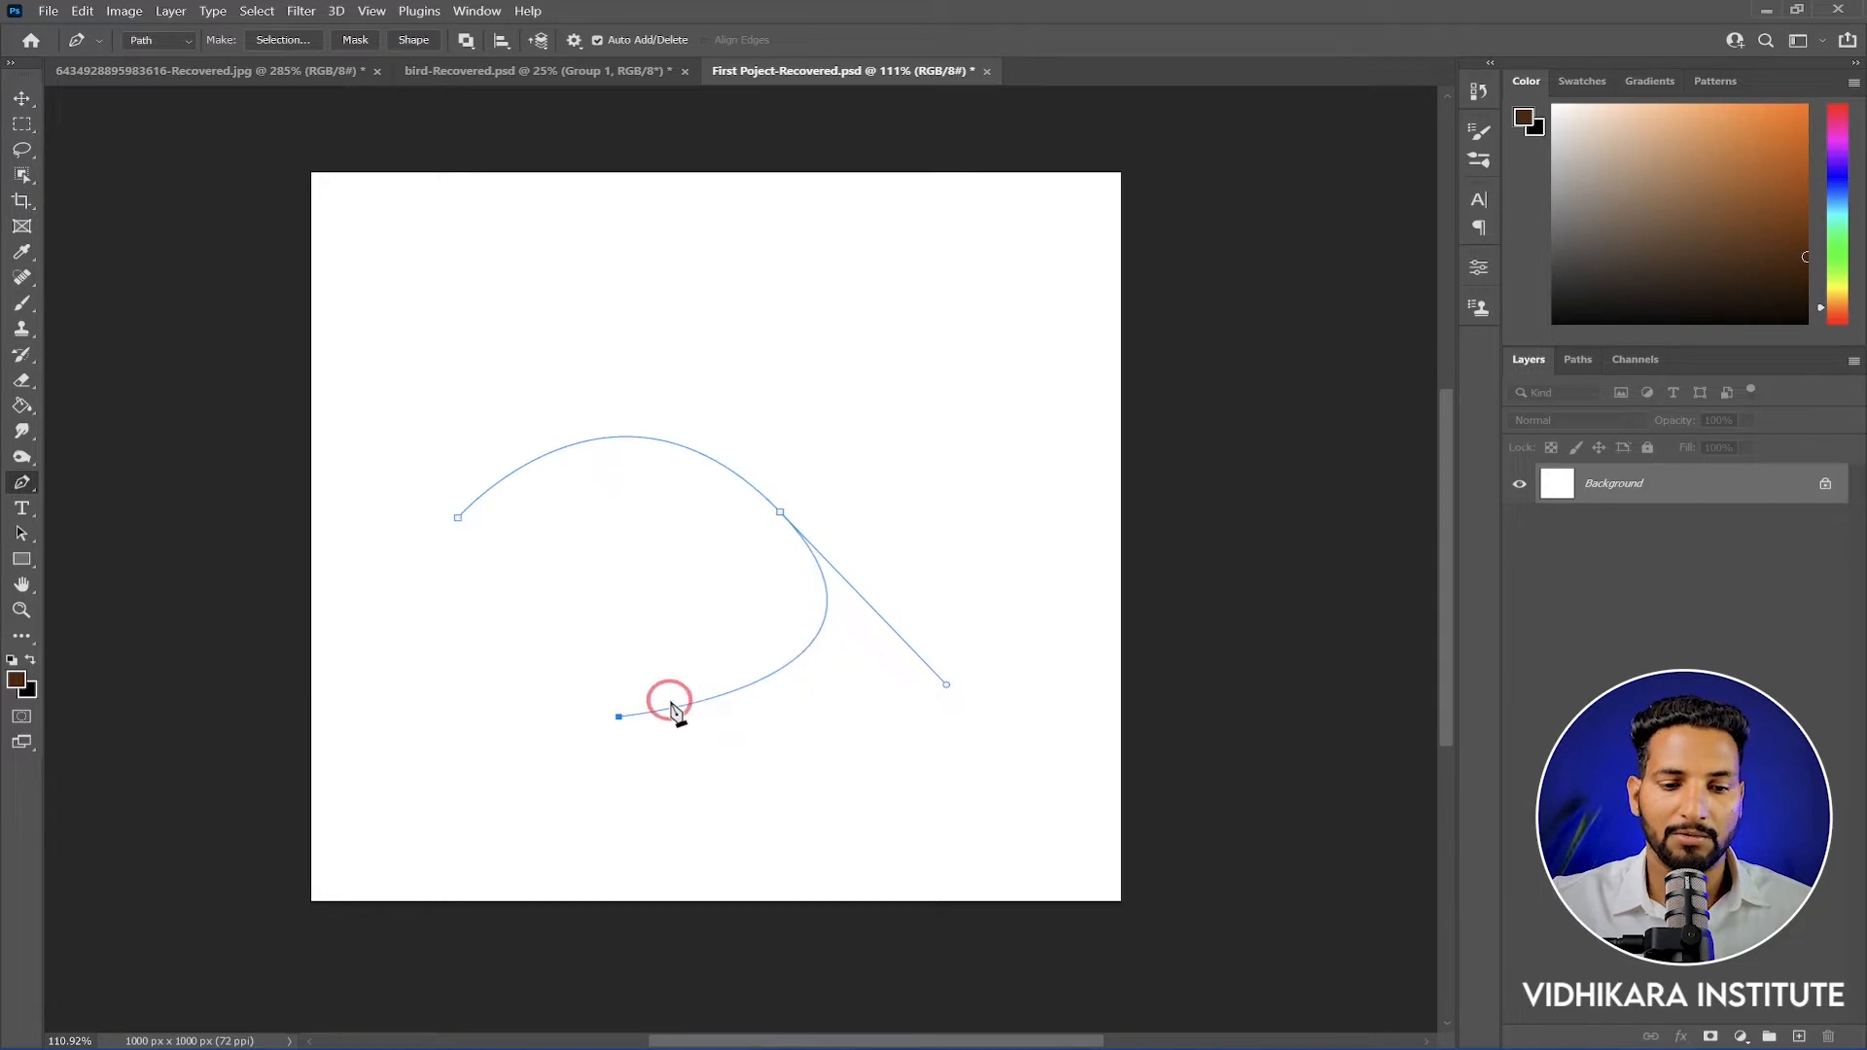
pyautogui.hotkey('ctrl', 'z')
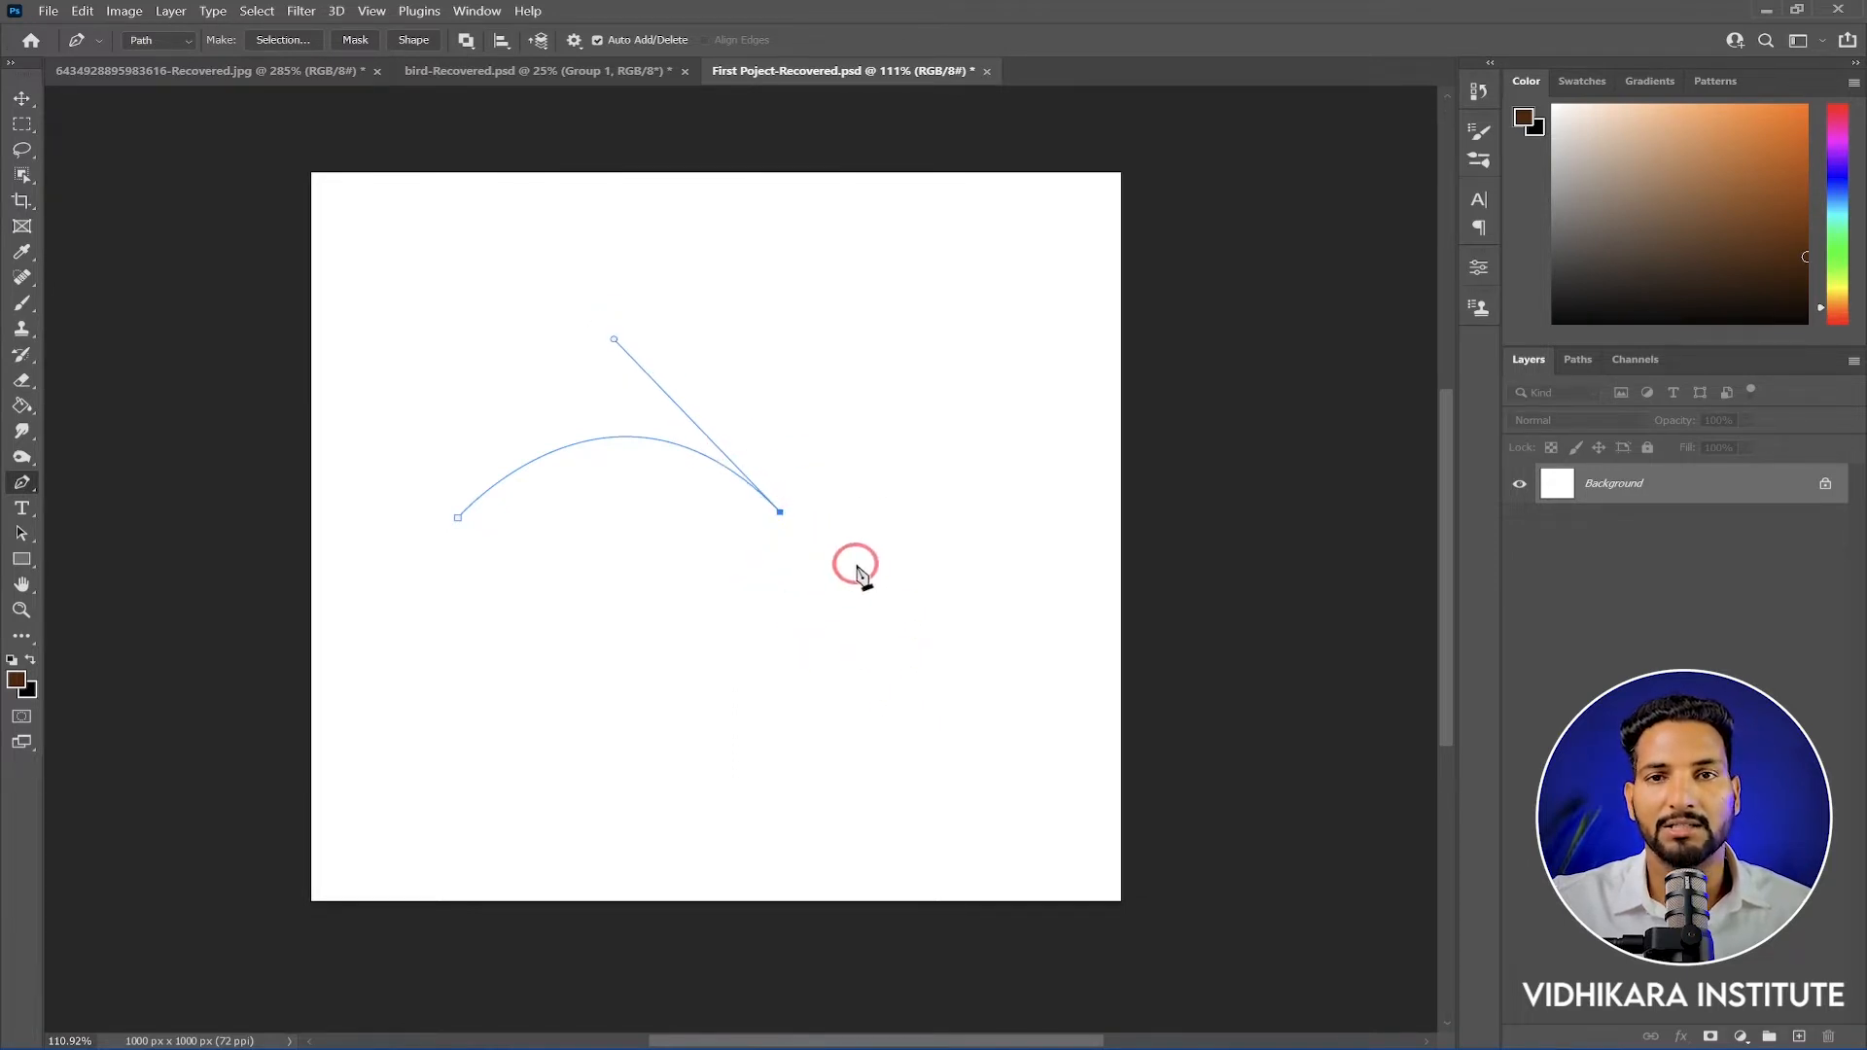
# Continue the arch with straight and curved segments, removing the smooth anchor's outgoing handle along the way, and discard the path
pyautogui.click(717, 647)
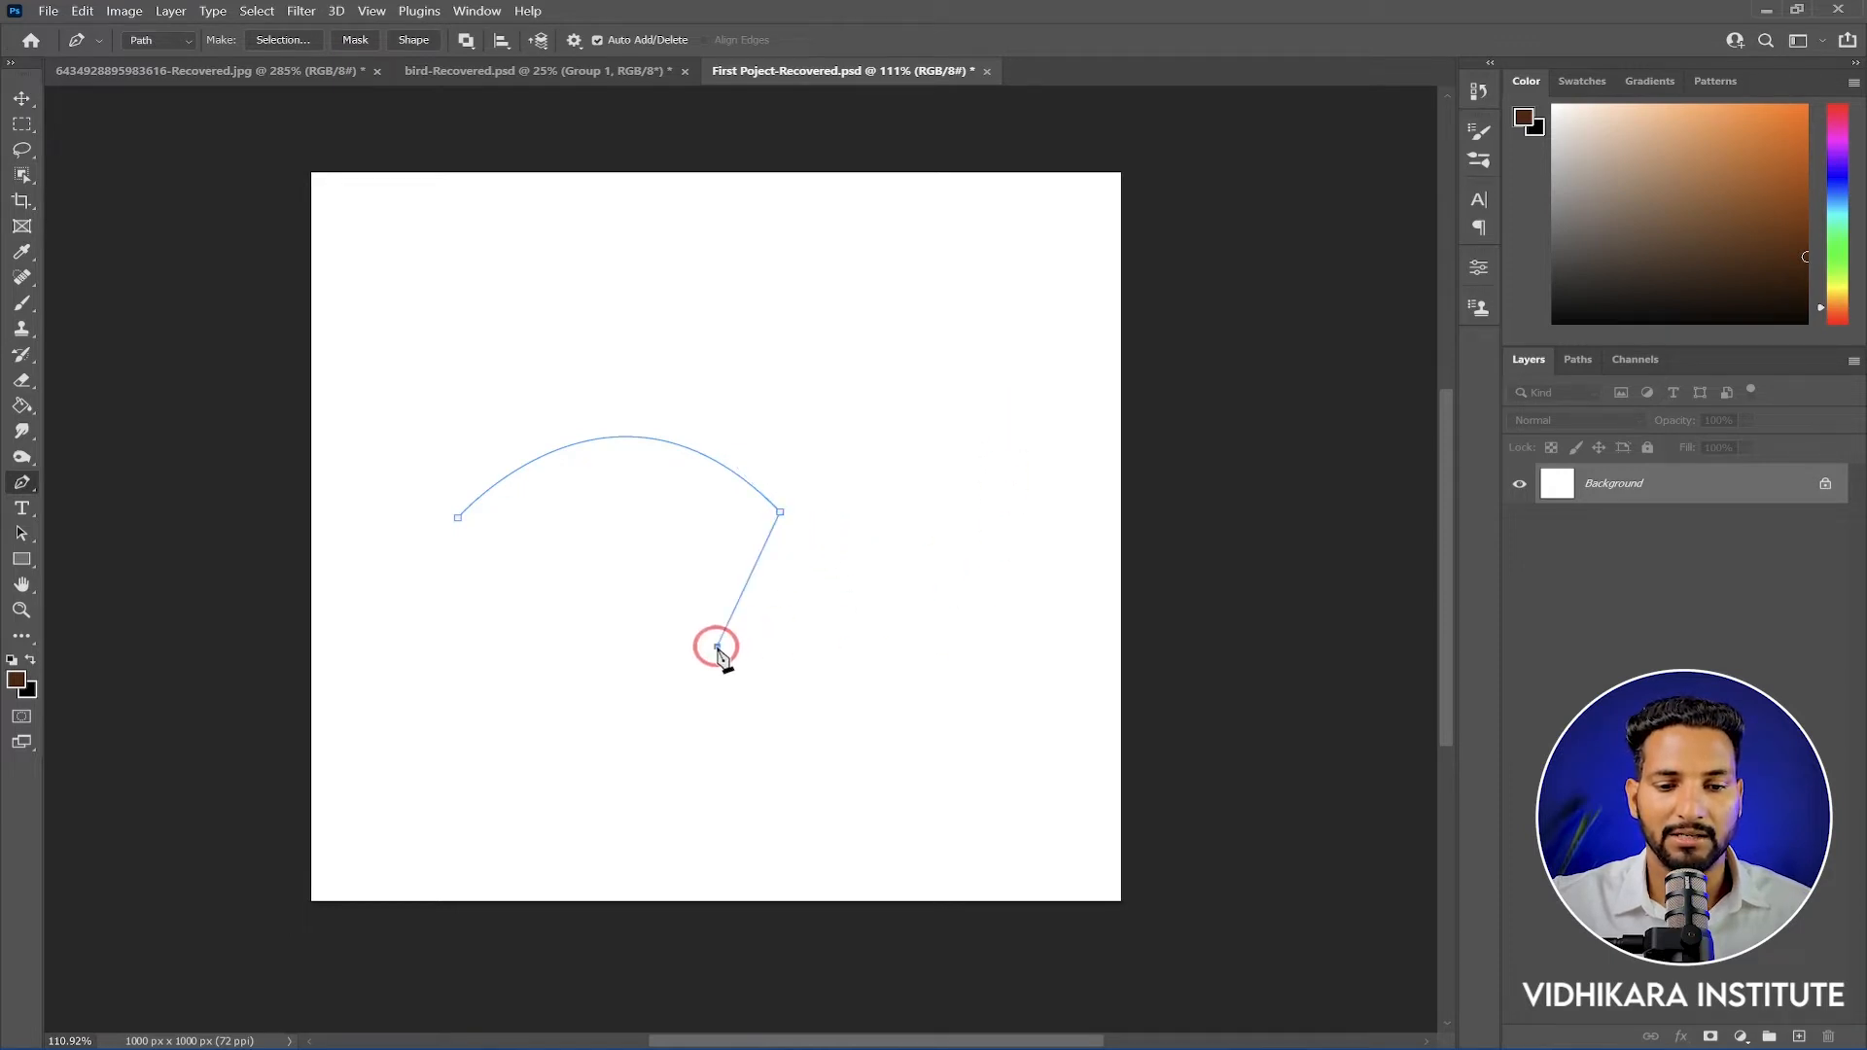
pyautogui.moveTo(784, 699); pyautogui.dragTo(924, 688)
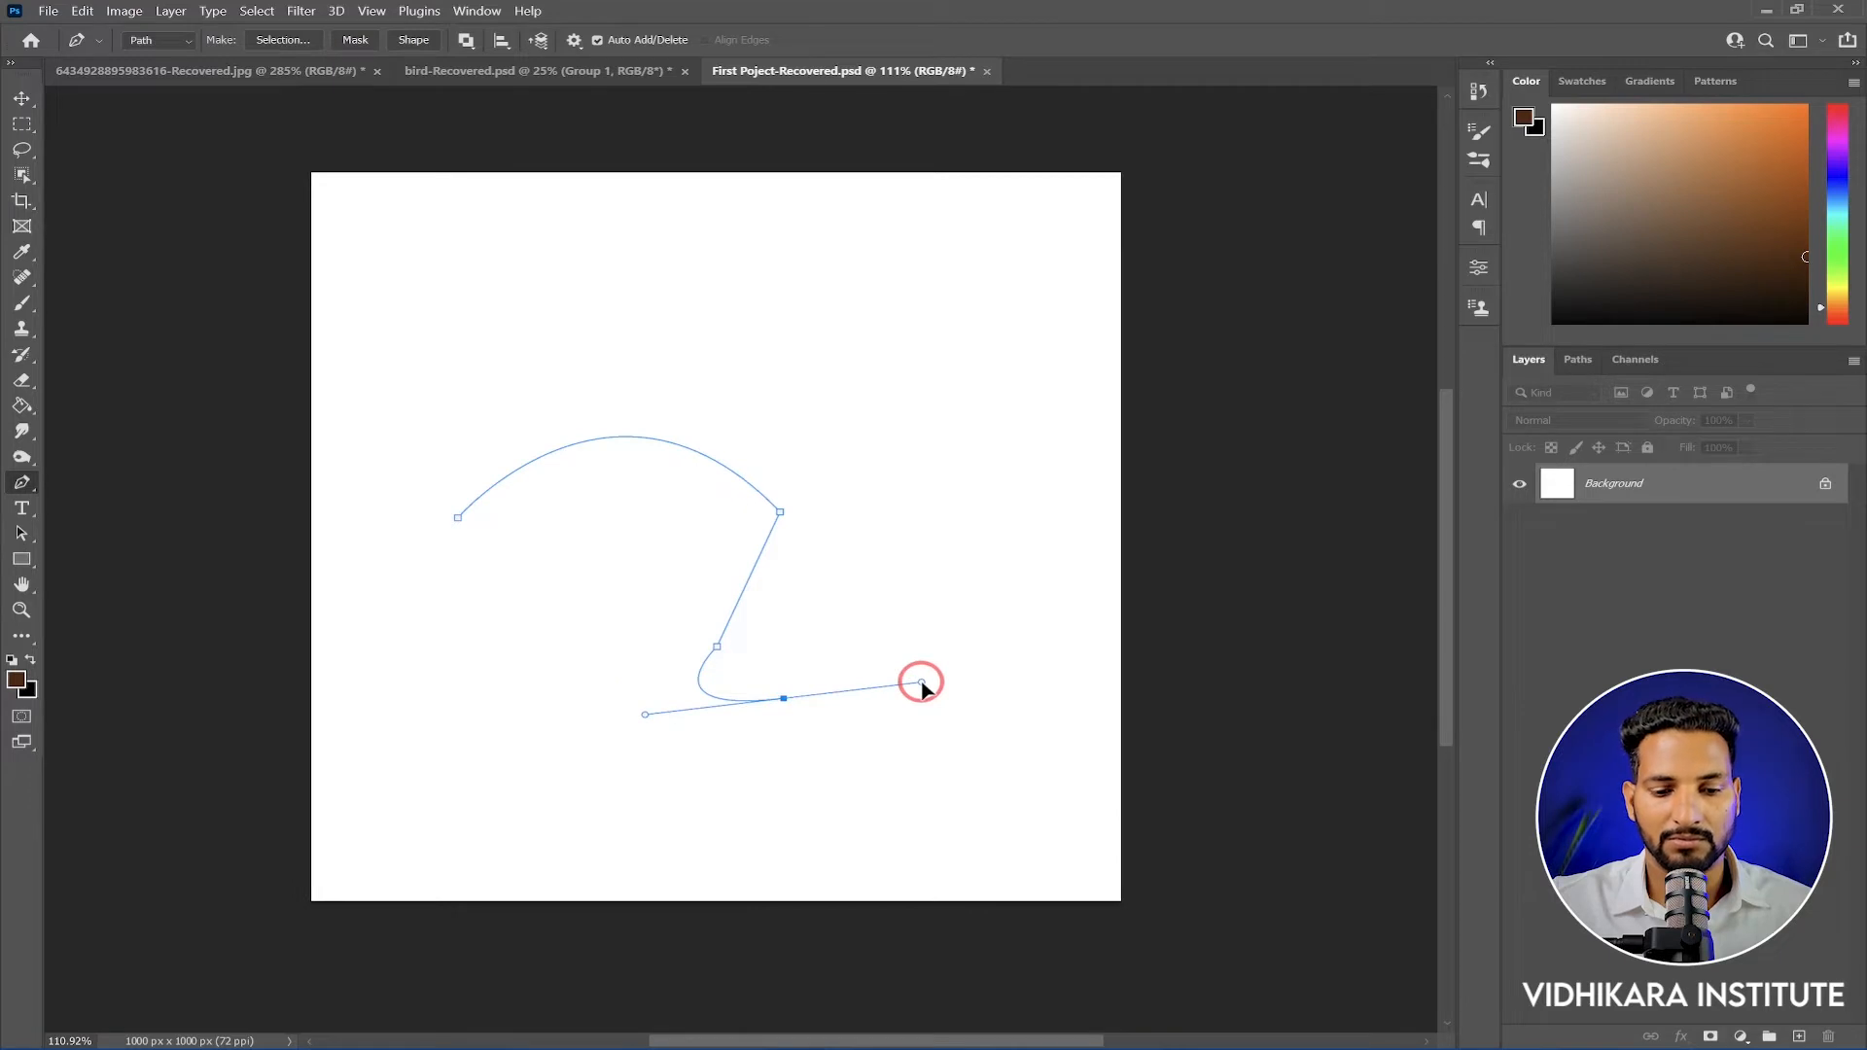
pyautogui.keyDown('alt'); pyautogui.click(784, 699); pyautogui.keyUp('alt')
pyautogui.click(920, 764)
pyautogui.moveTo(620, 843); pyautogui.dragTo(391, 801)
pyautogui.press('Escape')
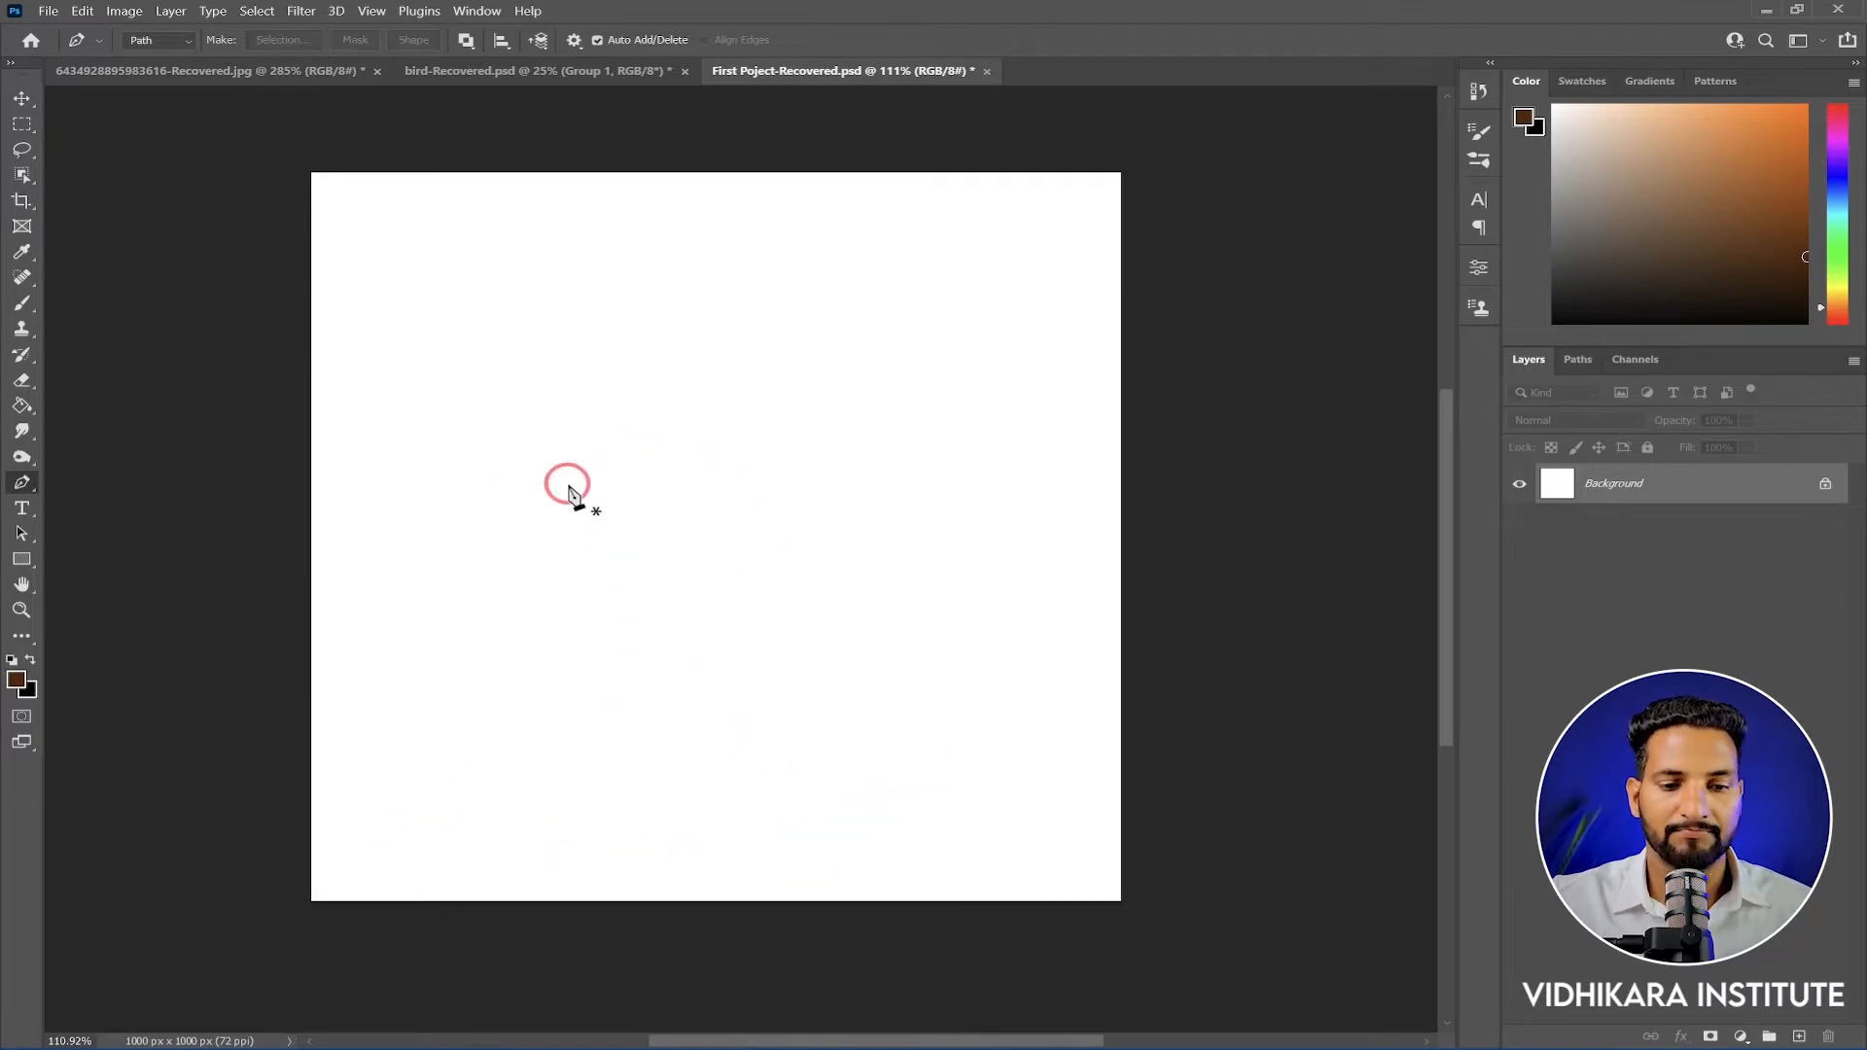
# Start a path in the left half of the canvas, try a curved segment with a redirected handle, and undo that curve
pyautogui.click(460, 505)
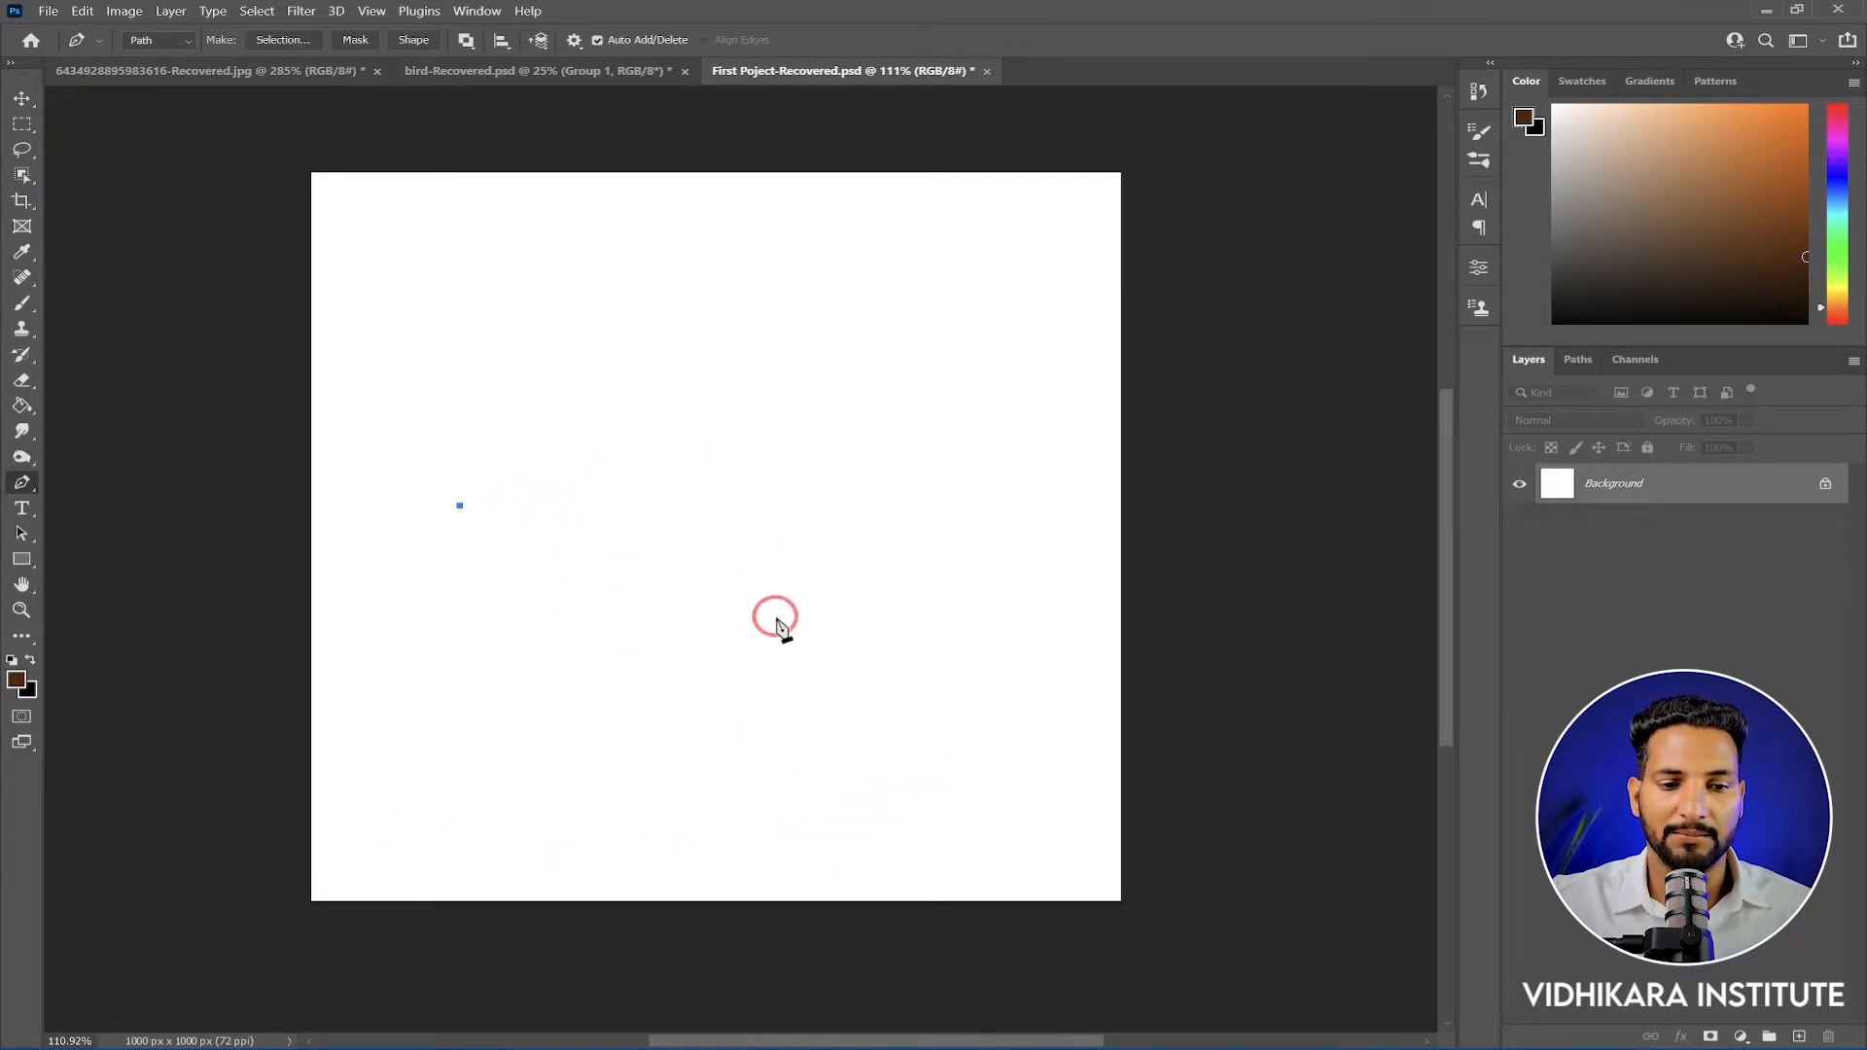
pyautogui.moveTo(762, 484); pyautogui.dragTo(896, 558)
pyautogui.moveTo(752, 333); pyautogui.dragTo(825, 579)
pyautogui.hotkey('ctrl', 'z')
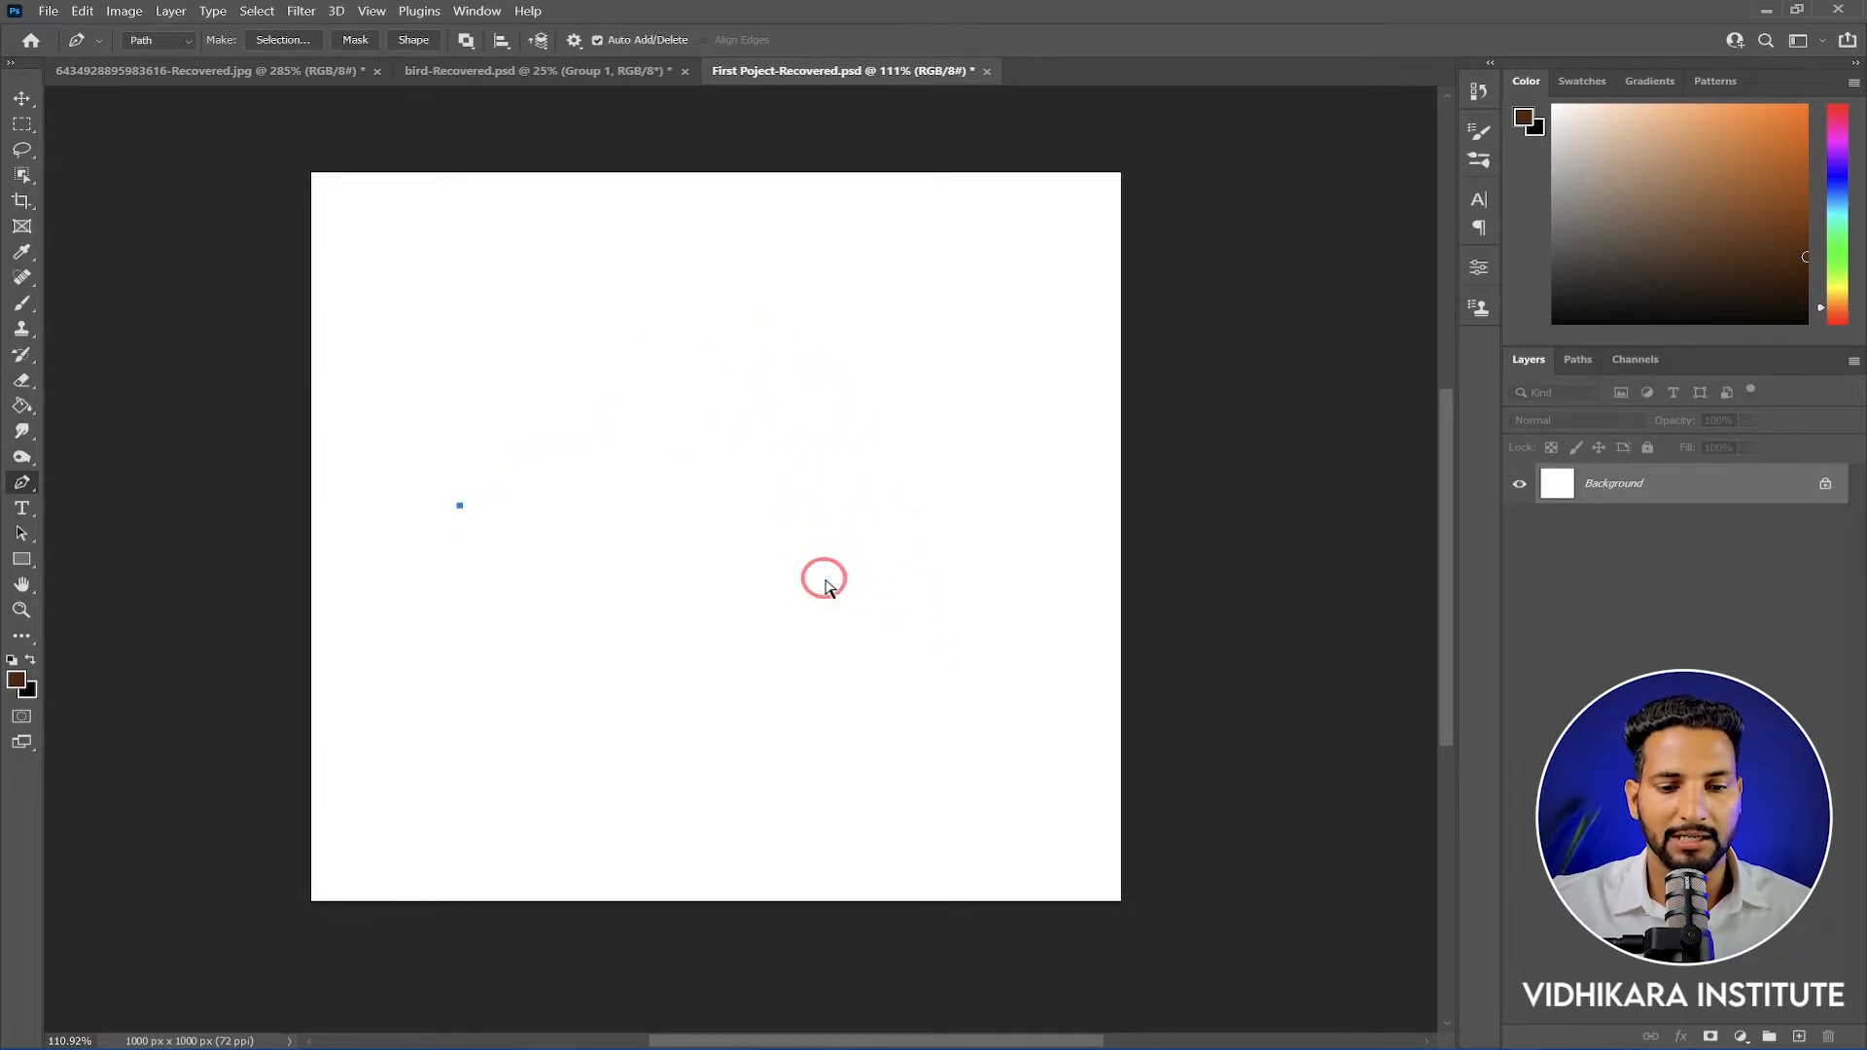
# Draw two arched segments that meet at a sharp corner by redirecting the middle anchor's outgoing handle upward
pyautogui.moveTo(692, 504); pyautogui.dragTo(858, 626)
pyautogui.moveTo(914, 571)
pyautogui.mouseDown()
pyautogui.moveTo(871, 767)
pyautogui.moveTo(892, 541)
pyautogui.moveTo(597, 596)
pyautogui.moveTo(855, 616)
pyautogui.moveTo(754, 658)
pyautogui.moveTo(846, 508)
pyautogui.moveTo(760, 313)
pyautogui.moveTo(905, 534)
pyautogui.moveTo(629, 564)
pyautogui.moveTo(597, 502)
pyautogui.moveTo(856, 518)
pyautogui.moveTo(807, 418)
pyautogui.moveTo(719, 374)
pyautogui.moveTo(713, 343)
pyautogui.mouseUp()
pyautogui.click(891, 602)
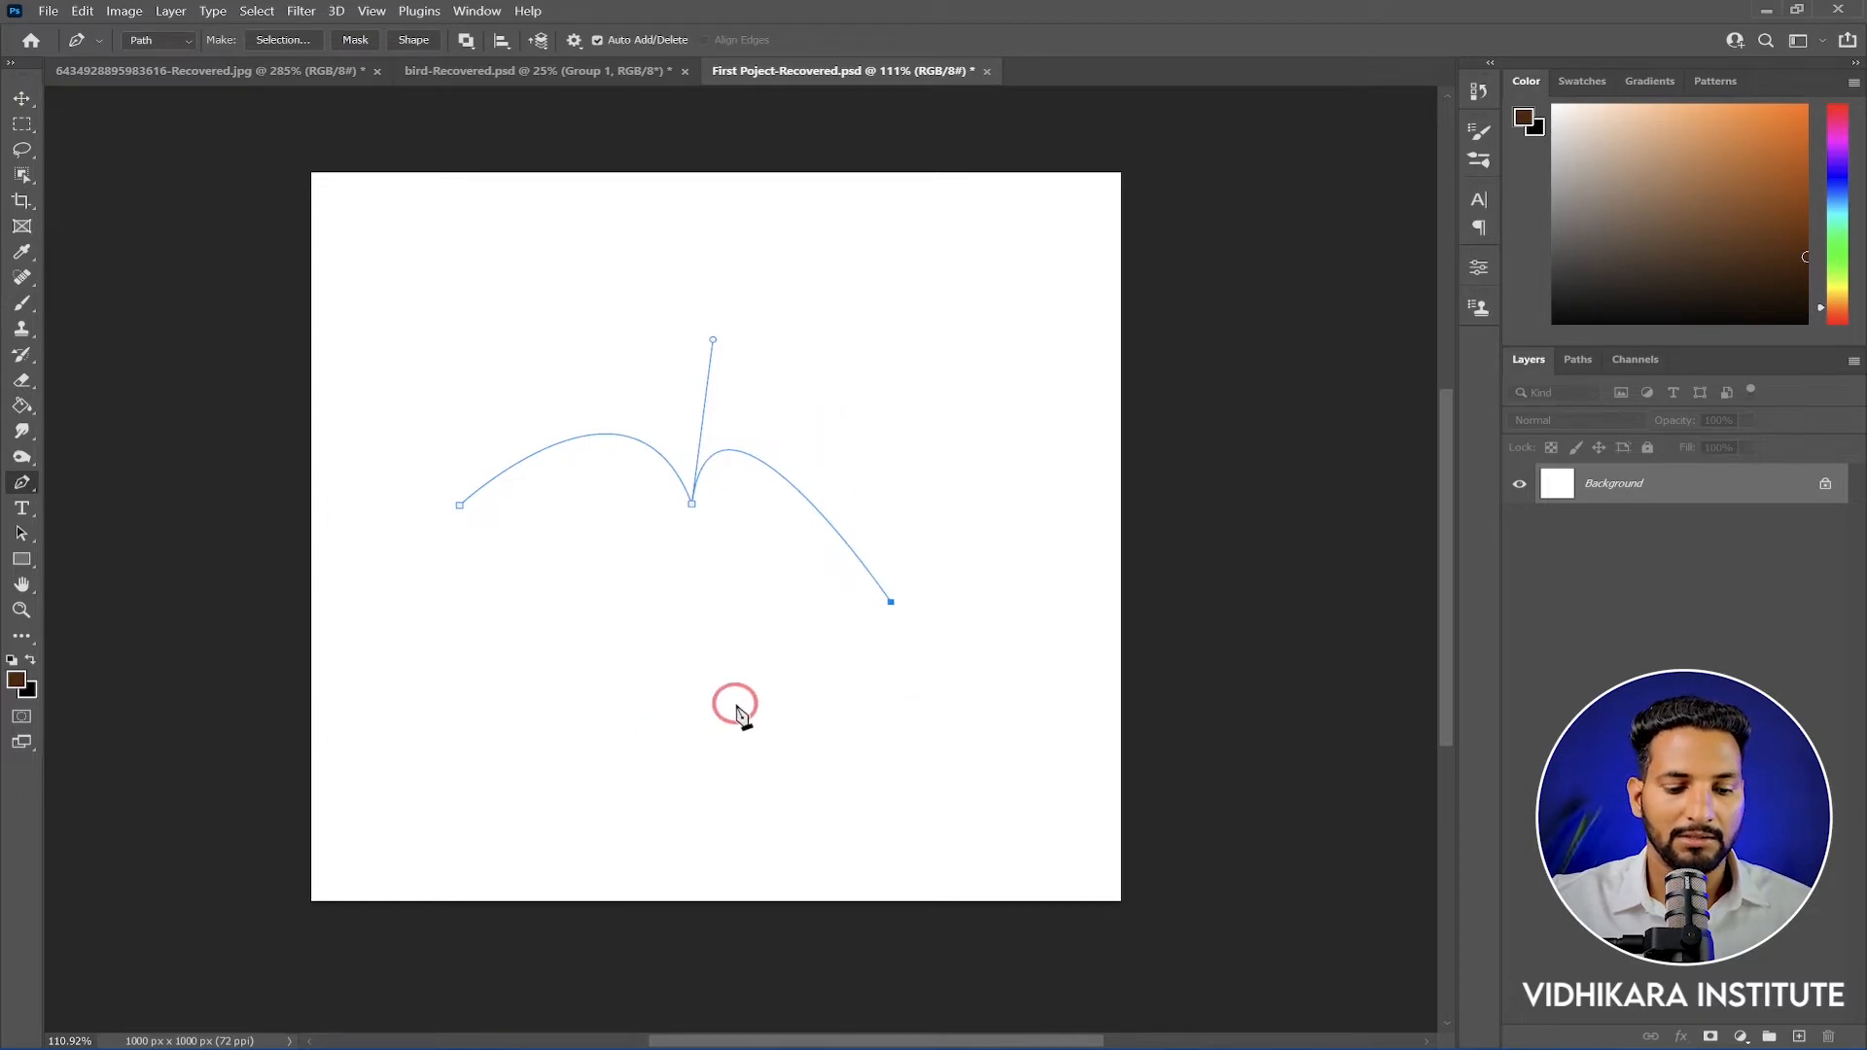
# Continue with straight and curved segments, removing the last smooth anchor's outgoing handle, and undo back to the first anchor
pyautogui.click(692, 716)
pyautogui.moveTo(616, 730); pyautogui.dragTo(502, 650)
pyautogui.click(634, 745)
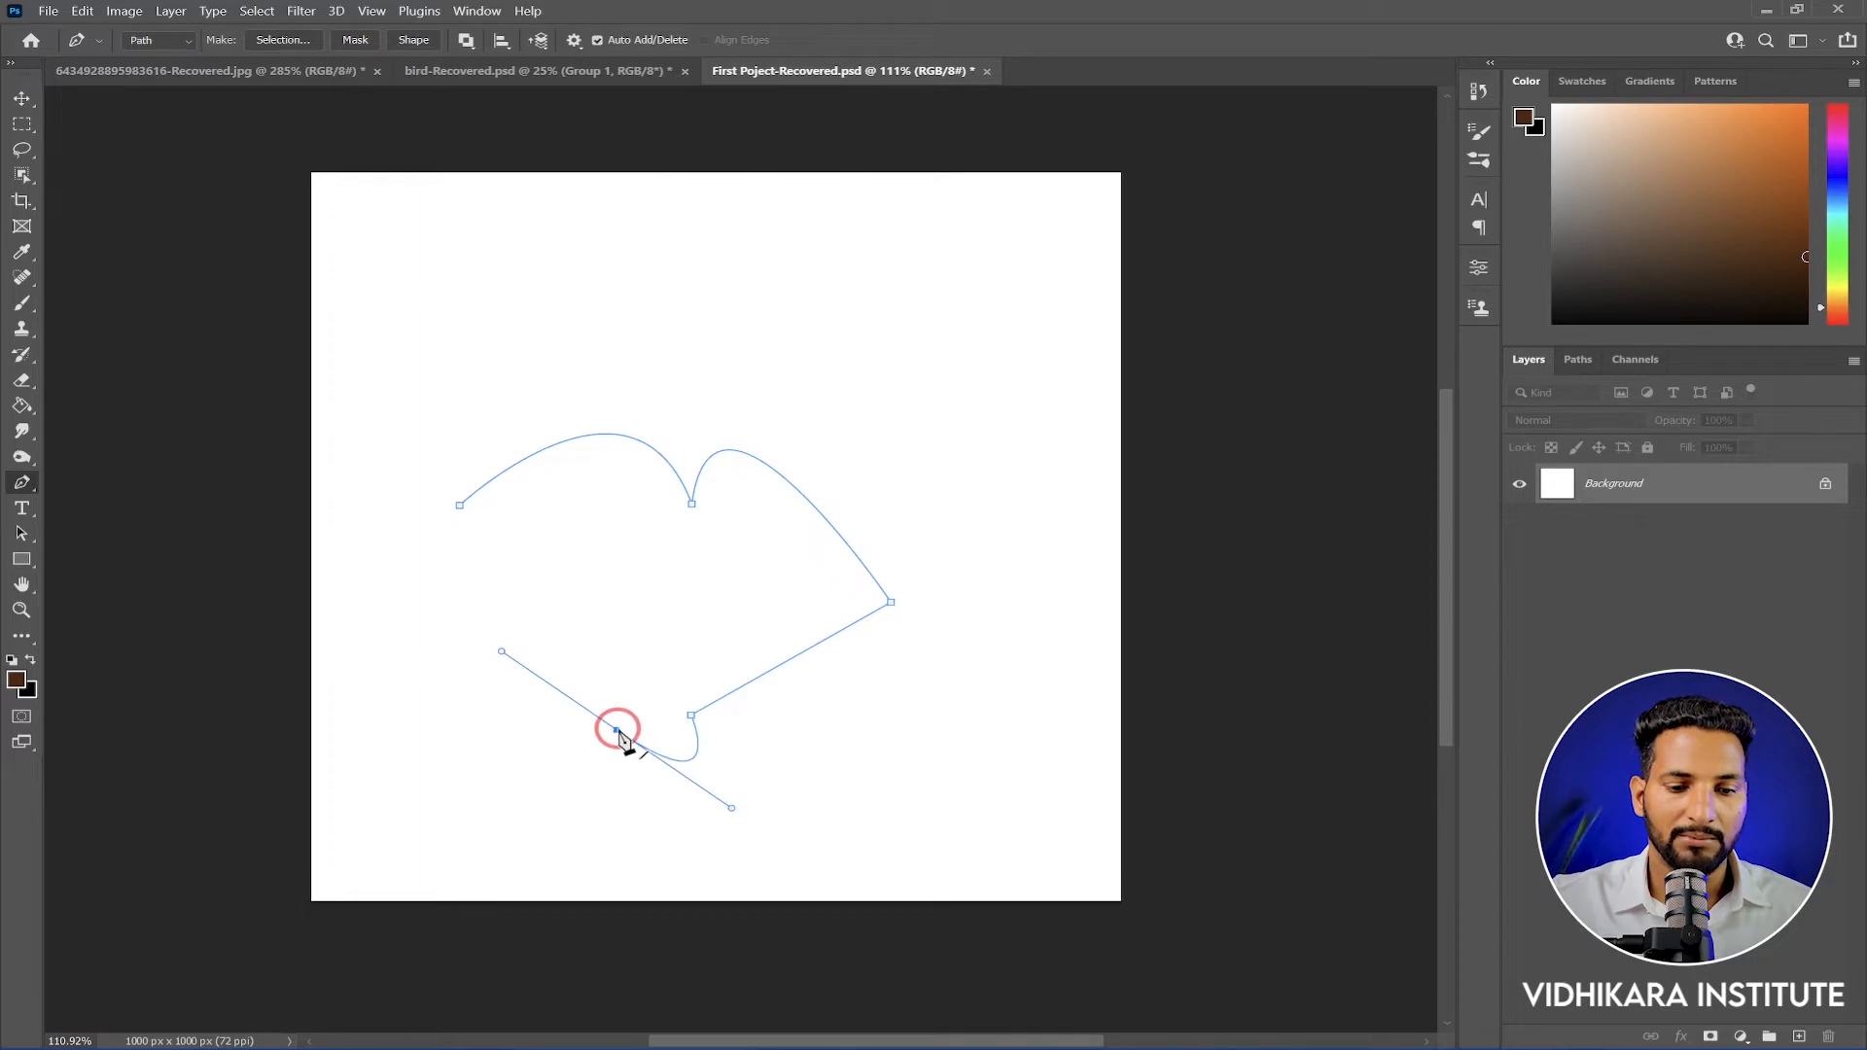
pyautogui.click(617, 729)
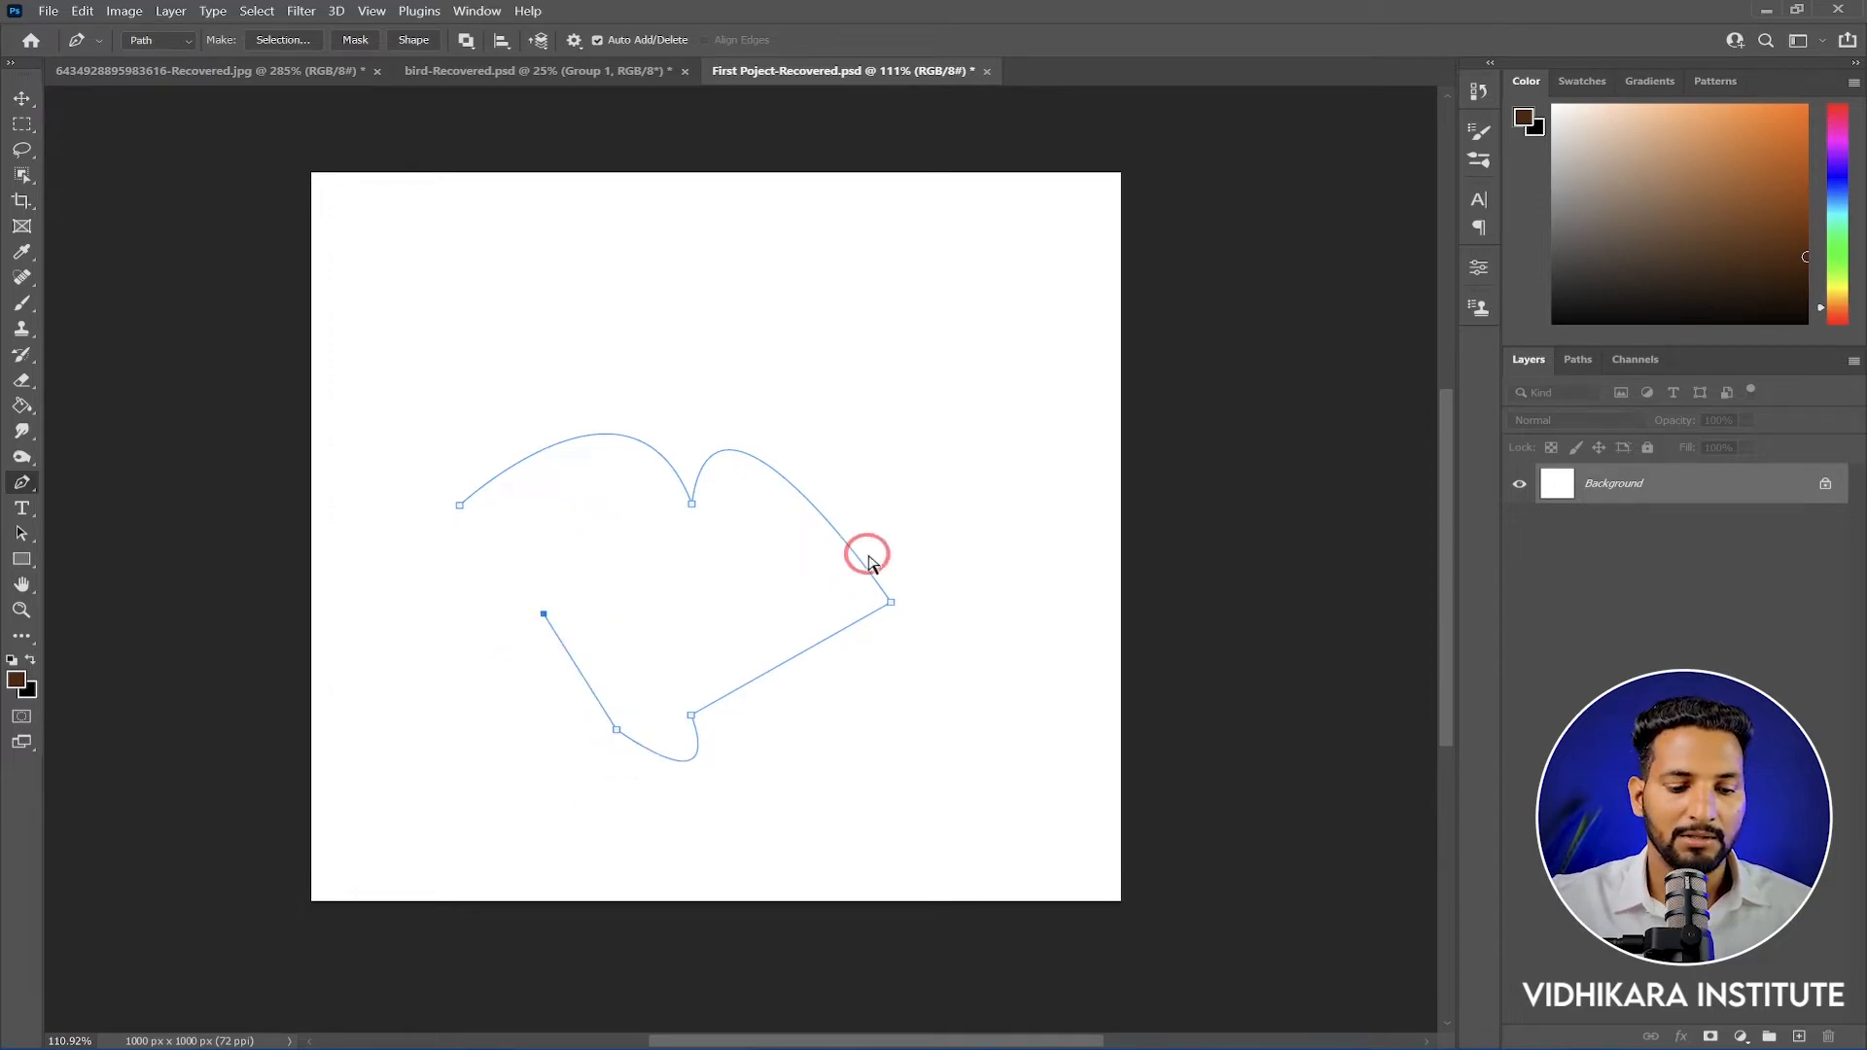
pyautogui.hotkey('ctrl', 'z')
pyautogui.hotkey('ctrl', 'z')
pyautogui.hotkey('ctrl', 'z')
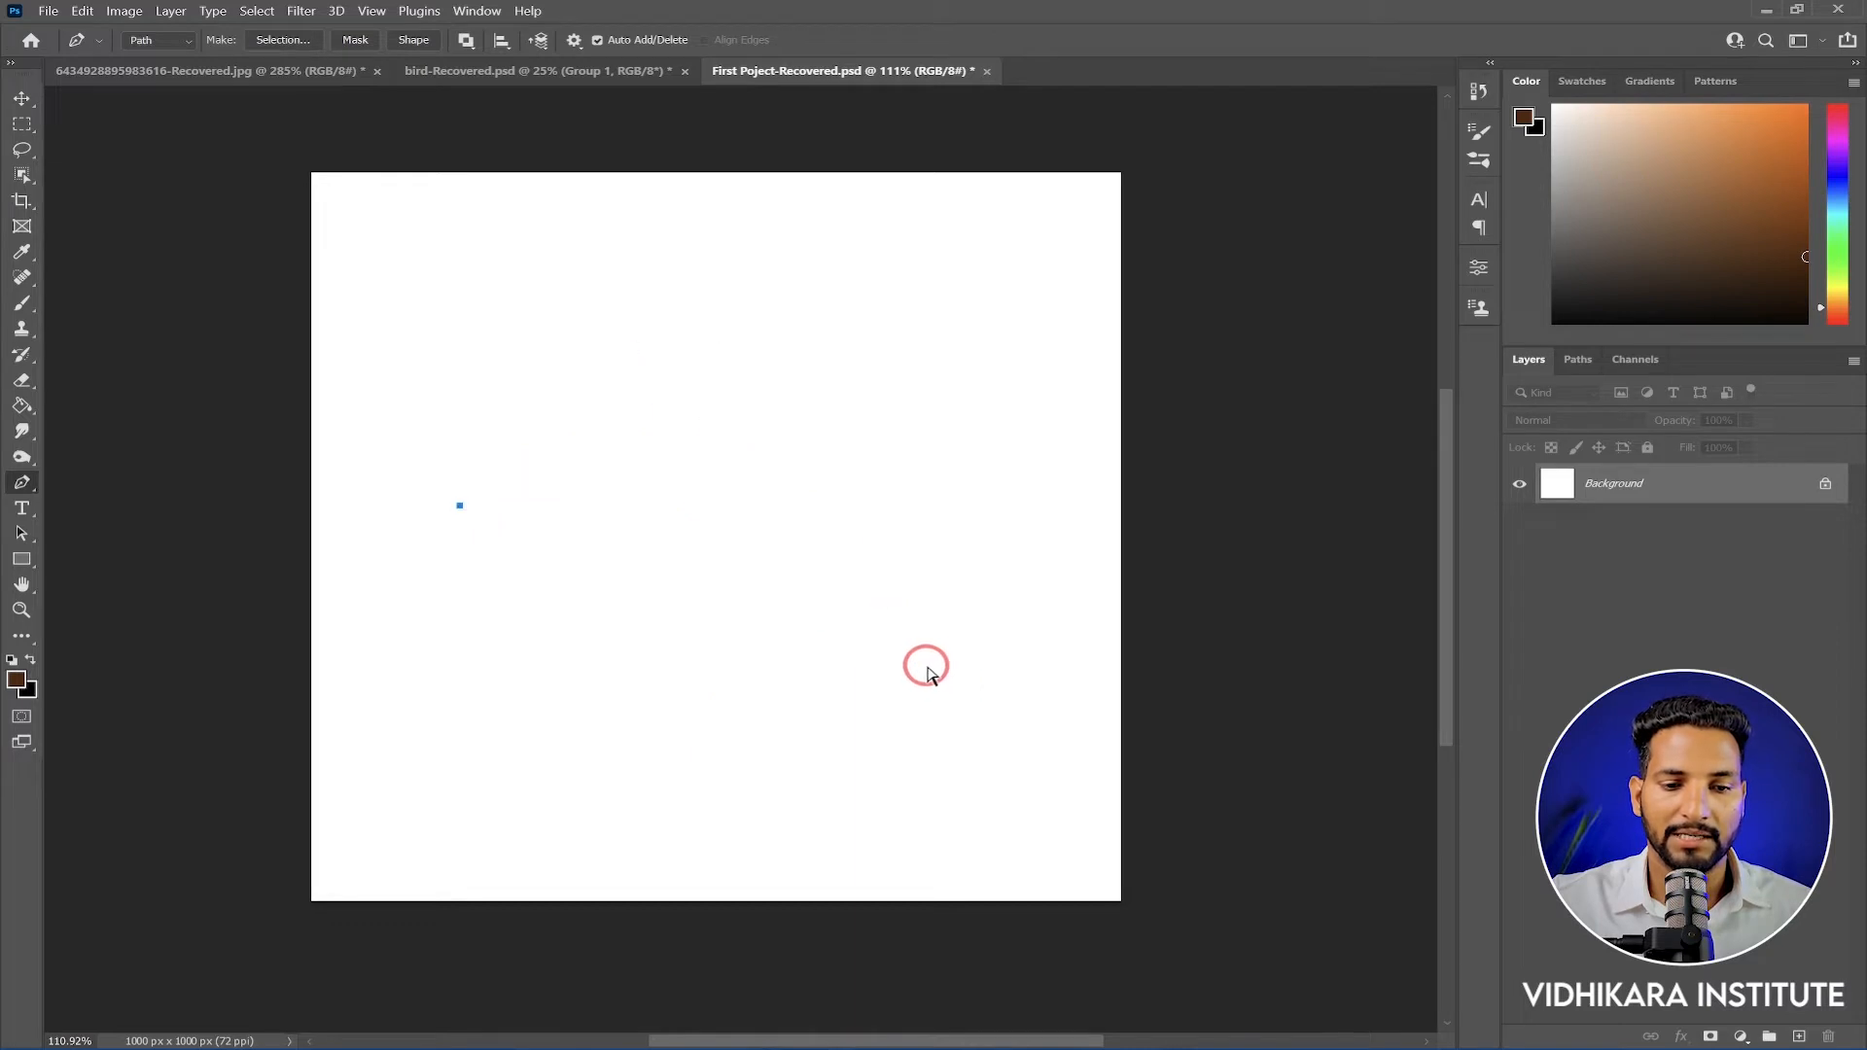
# Draw a curved segment from the first anchor and adjust the two direction handles of its smooth end anchor independently
pyautogui.moveTo(690, 475); pyautogui.dragTo(768, 552)
pyautogui.moveTo(858, 703); pyautogui.dragTo(785, 189)
pyautogui.moveTo(520, 251)
pyautogui.mouseDown()
pyautogui.moveTo(559, 272)
pyautogui.moveTo(500, 283)
pyautogui.moveTo(486, 248)
pyautogui.mouseUp()
pyautogui.click(788, 193)
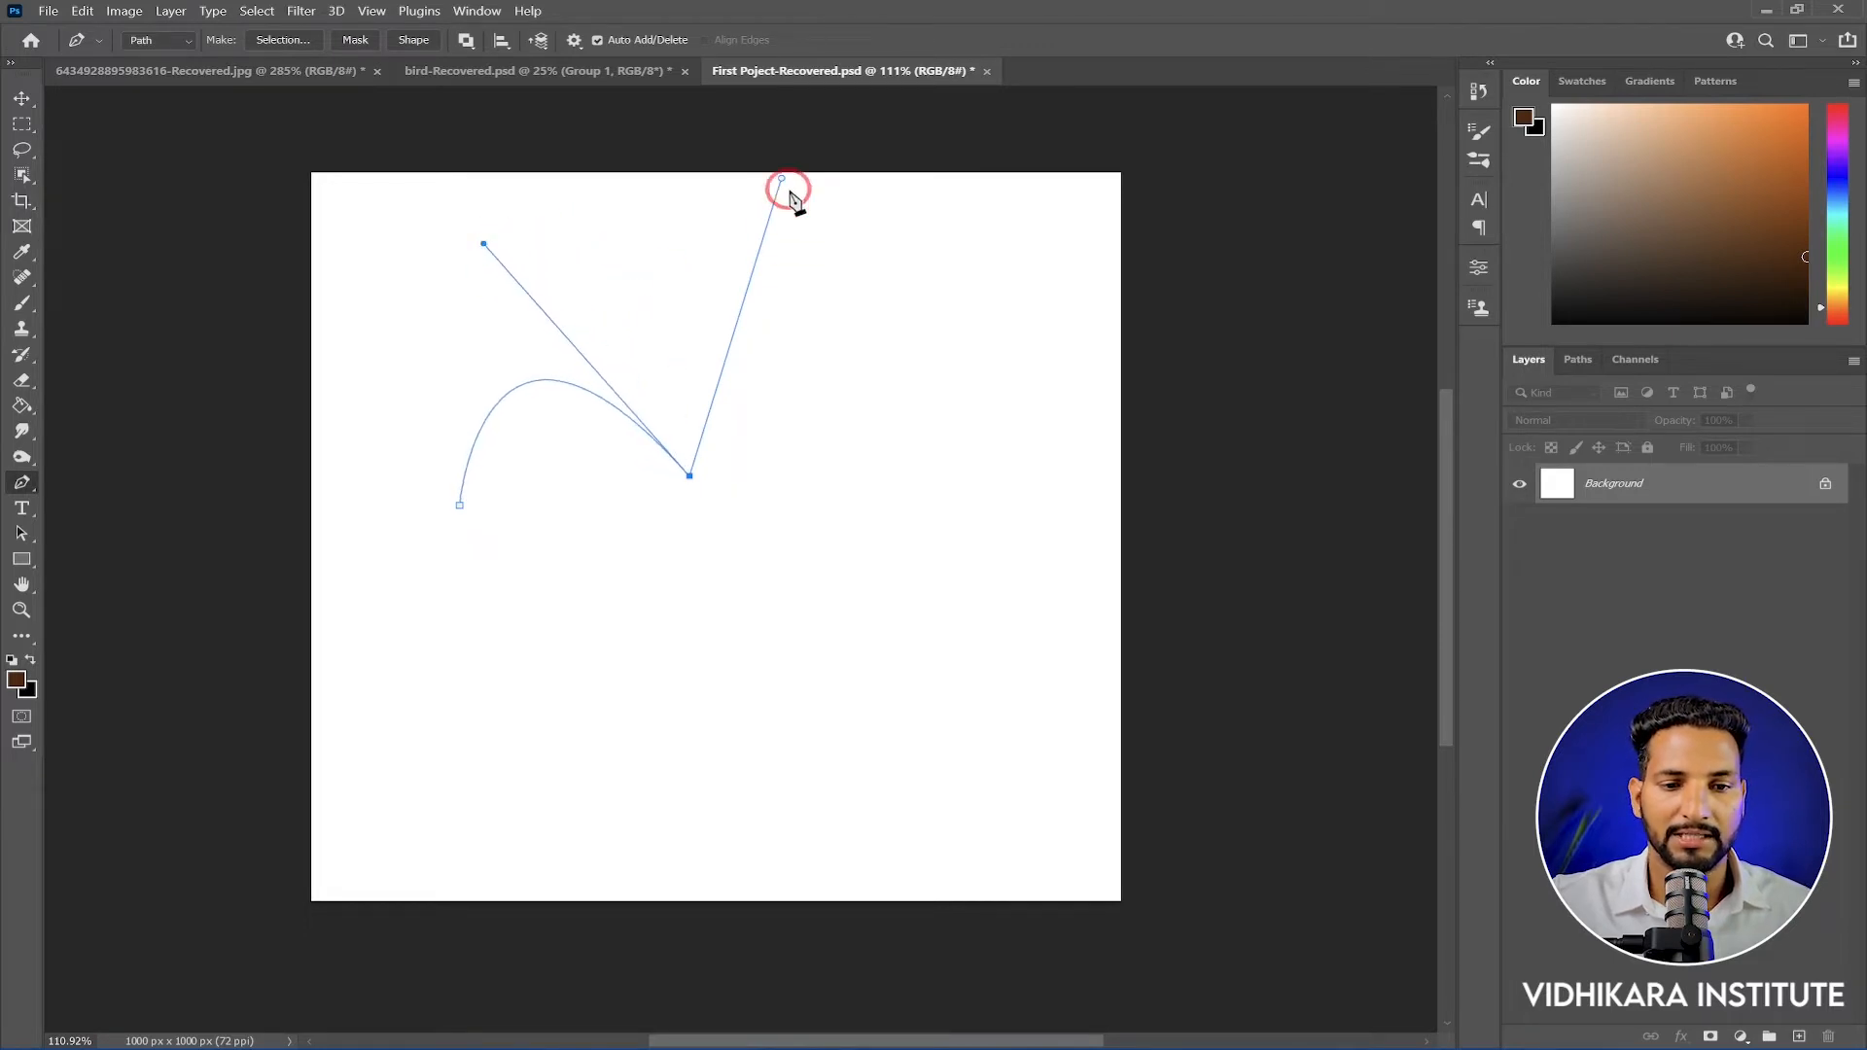
pyautogui.moveTo(781, 178); pyautogui.dragTo(720, 308)
pyautogui.moveTo(485, 243); pyautogui.dragTo(565, 315)
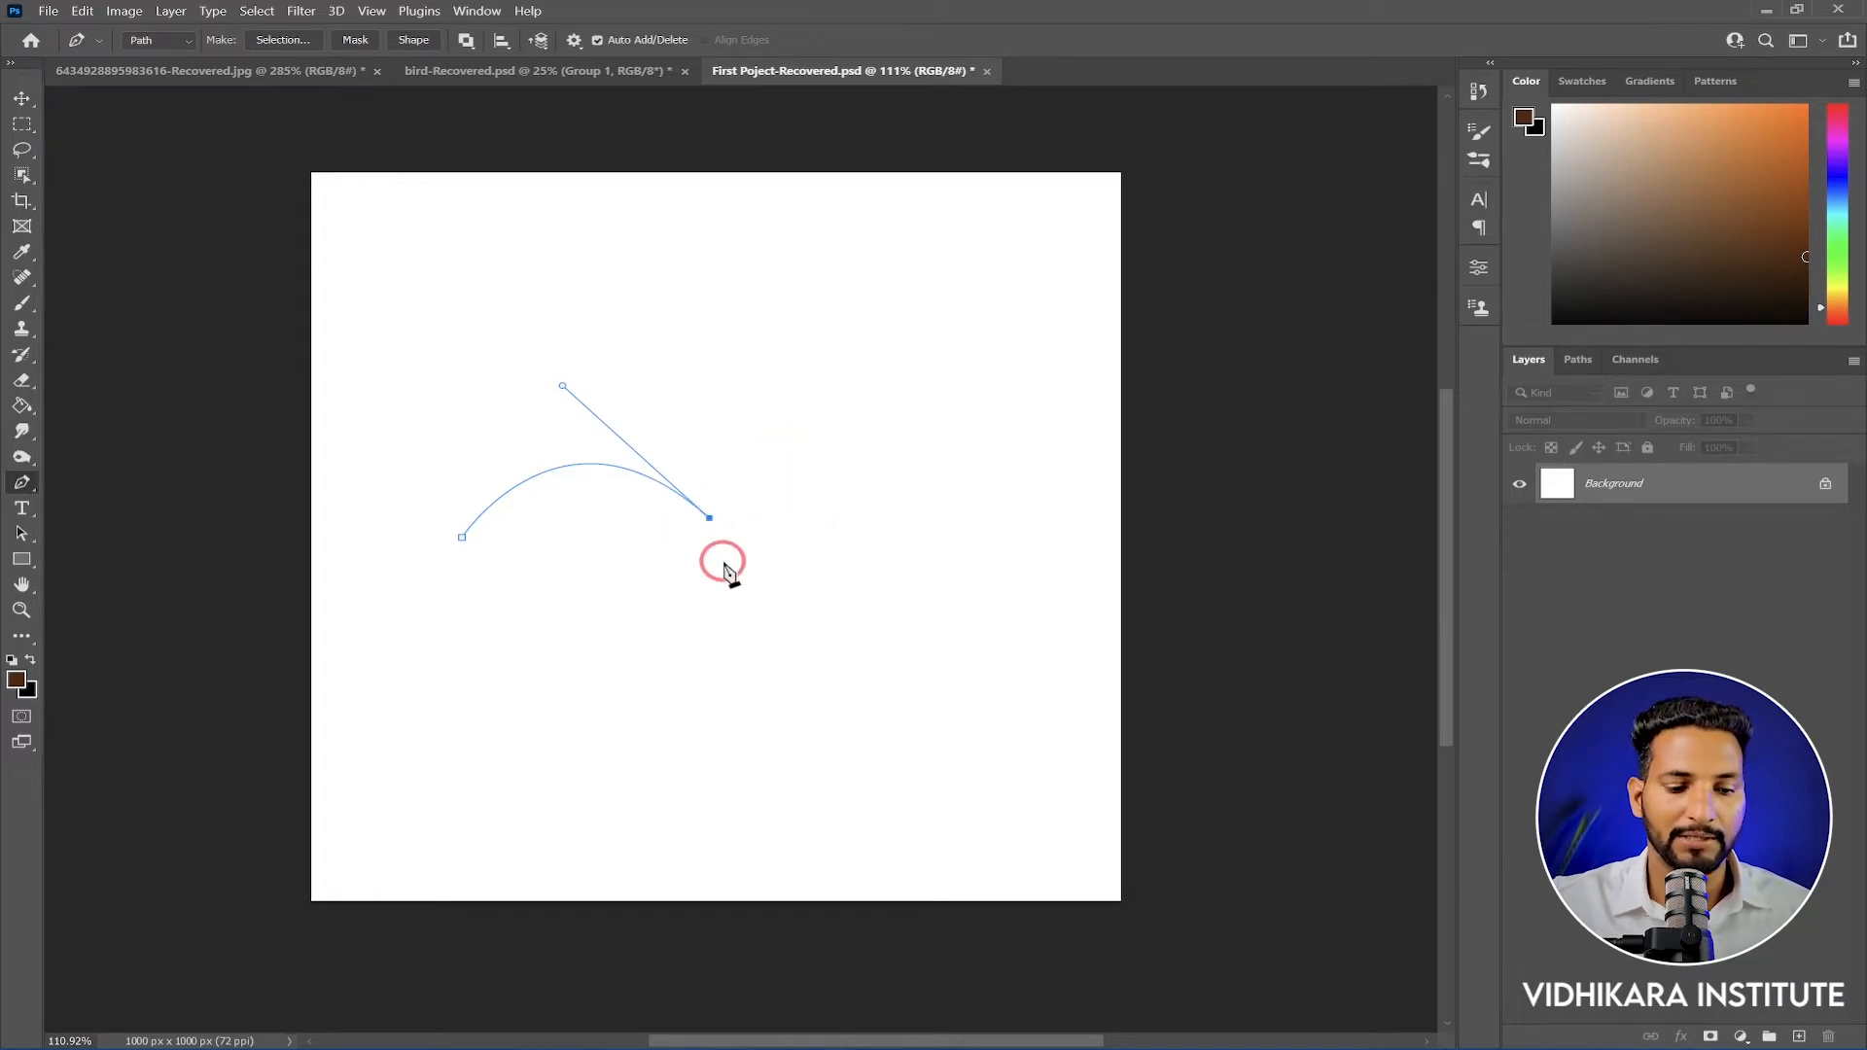
# Reposition both end anchors of the arch, pull its remaining direction handle further up, and delete the path
pyautogui.moveTo(710, 522); pyautogui.dragTo(728, 556)
pyautogui.moveTo(463, 565)
pyautogui.mouseDown()
pyautogui.moveTo(458, 531)
pyautogui.moveTo(500, 581)
pyautogui.moveTo(432, 557)
pyautogui.mouseUp()
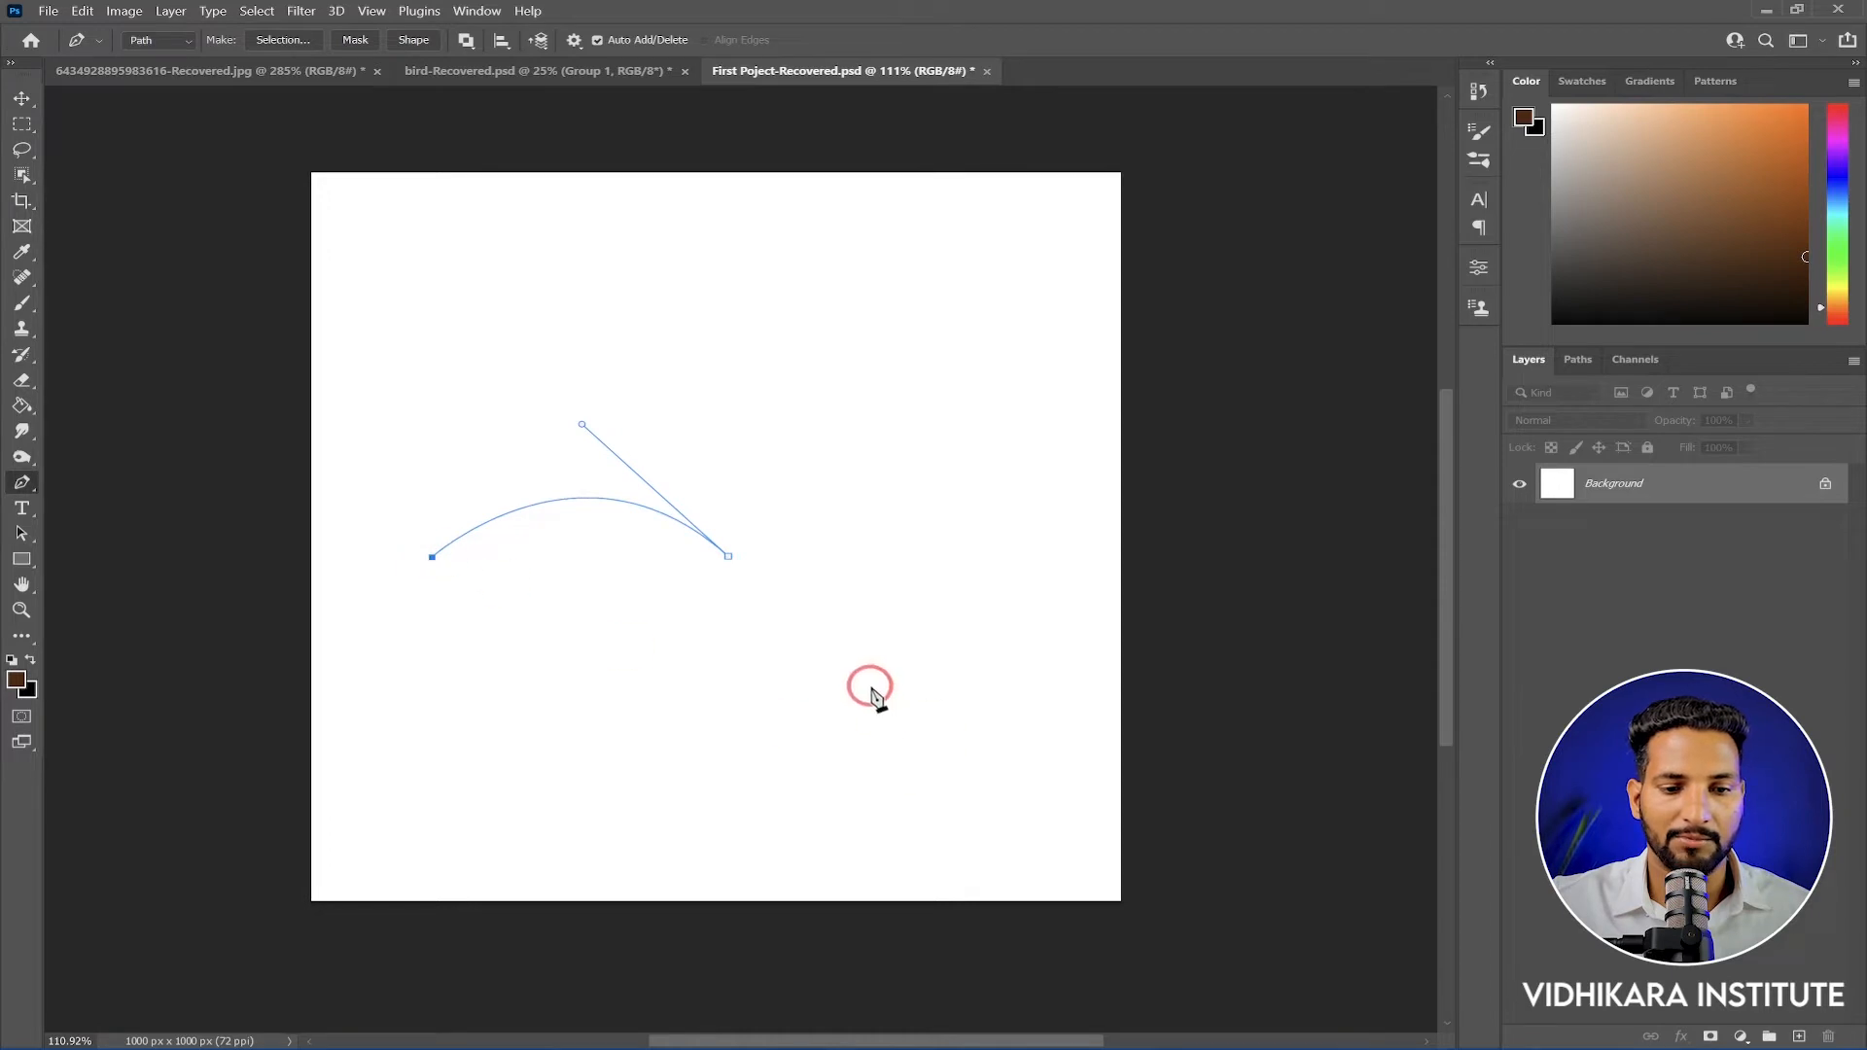
pyautogui.moveTo(582, 424); pyautogui.dragTo(547, 339)
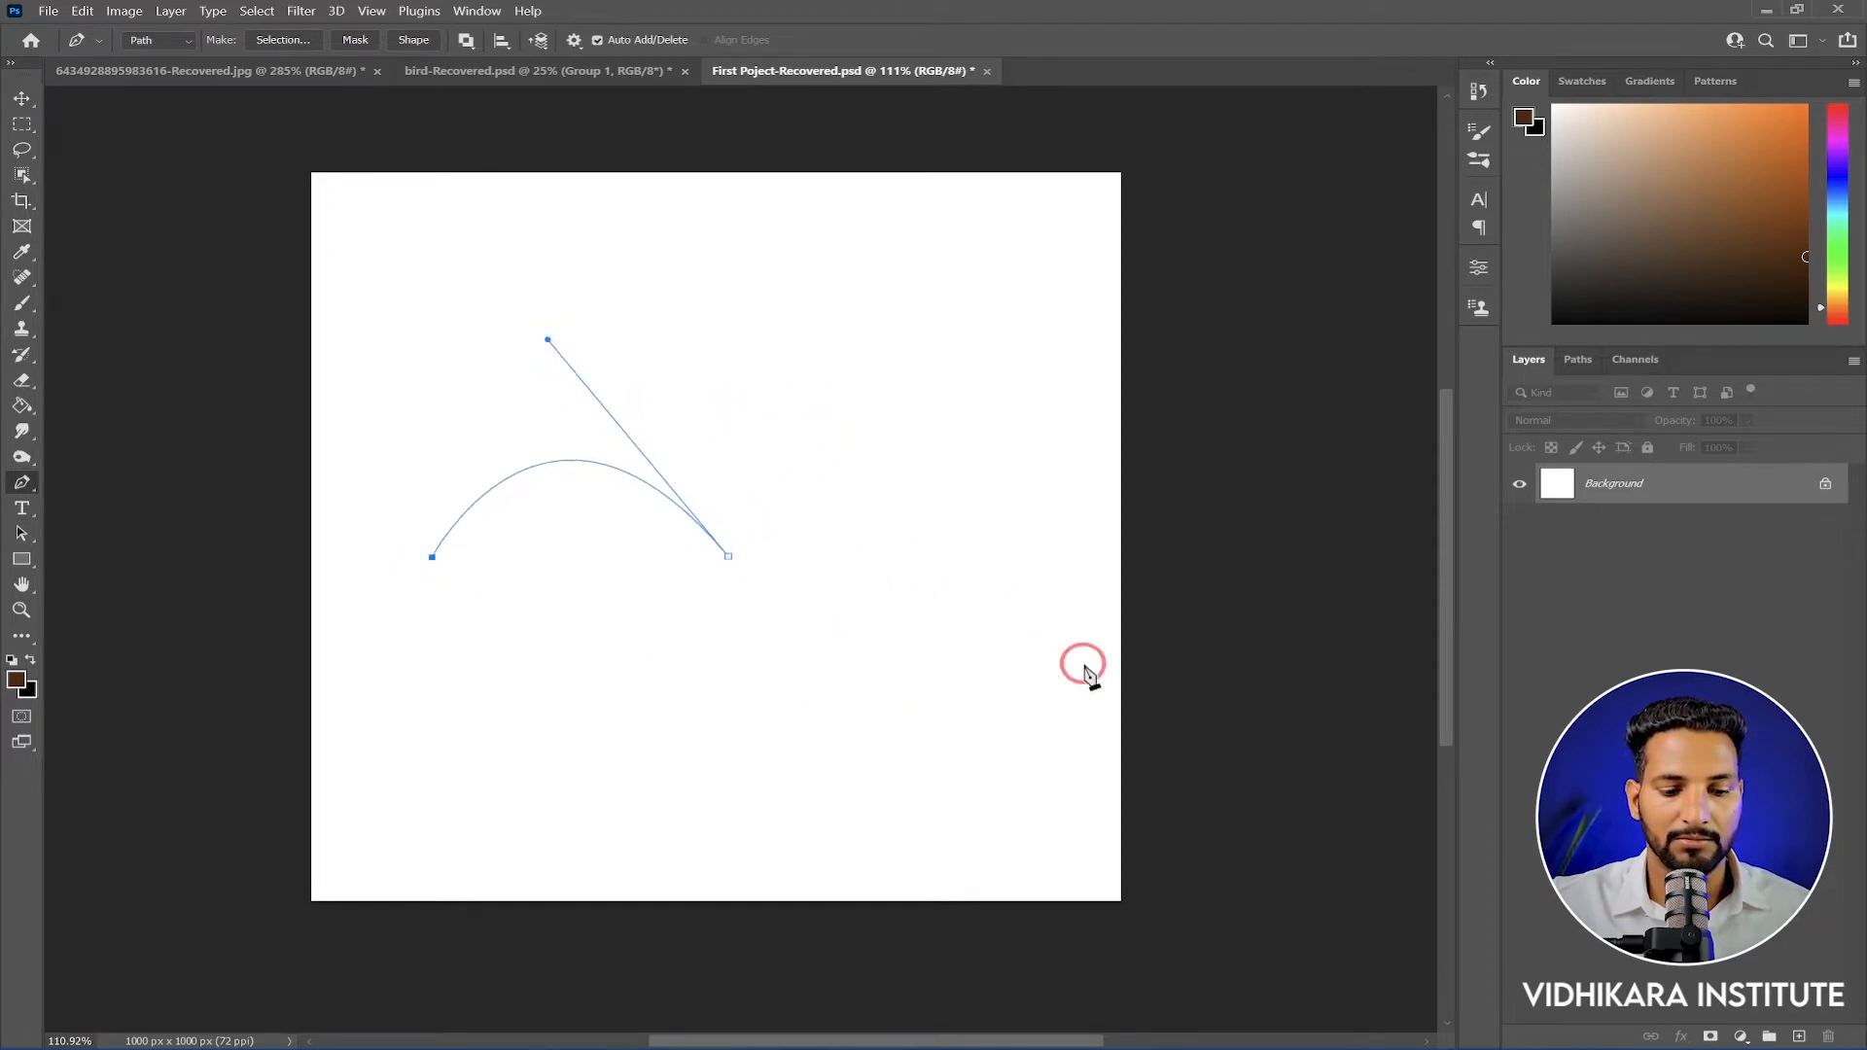
pyautogui.press('Delete')
pyautogui.press('Delete')
# Draw a new arched segment ending in a smooth anchor and reposition both of its end anchors
pyautogui.click(507, 543)
pyautogui.moveTo(729, 498); pyautogui.dragTo(855, 671)
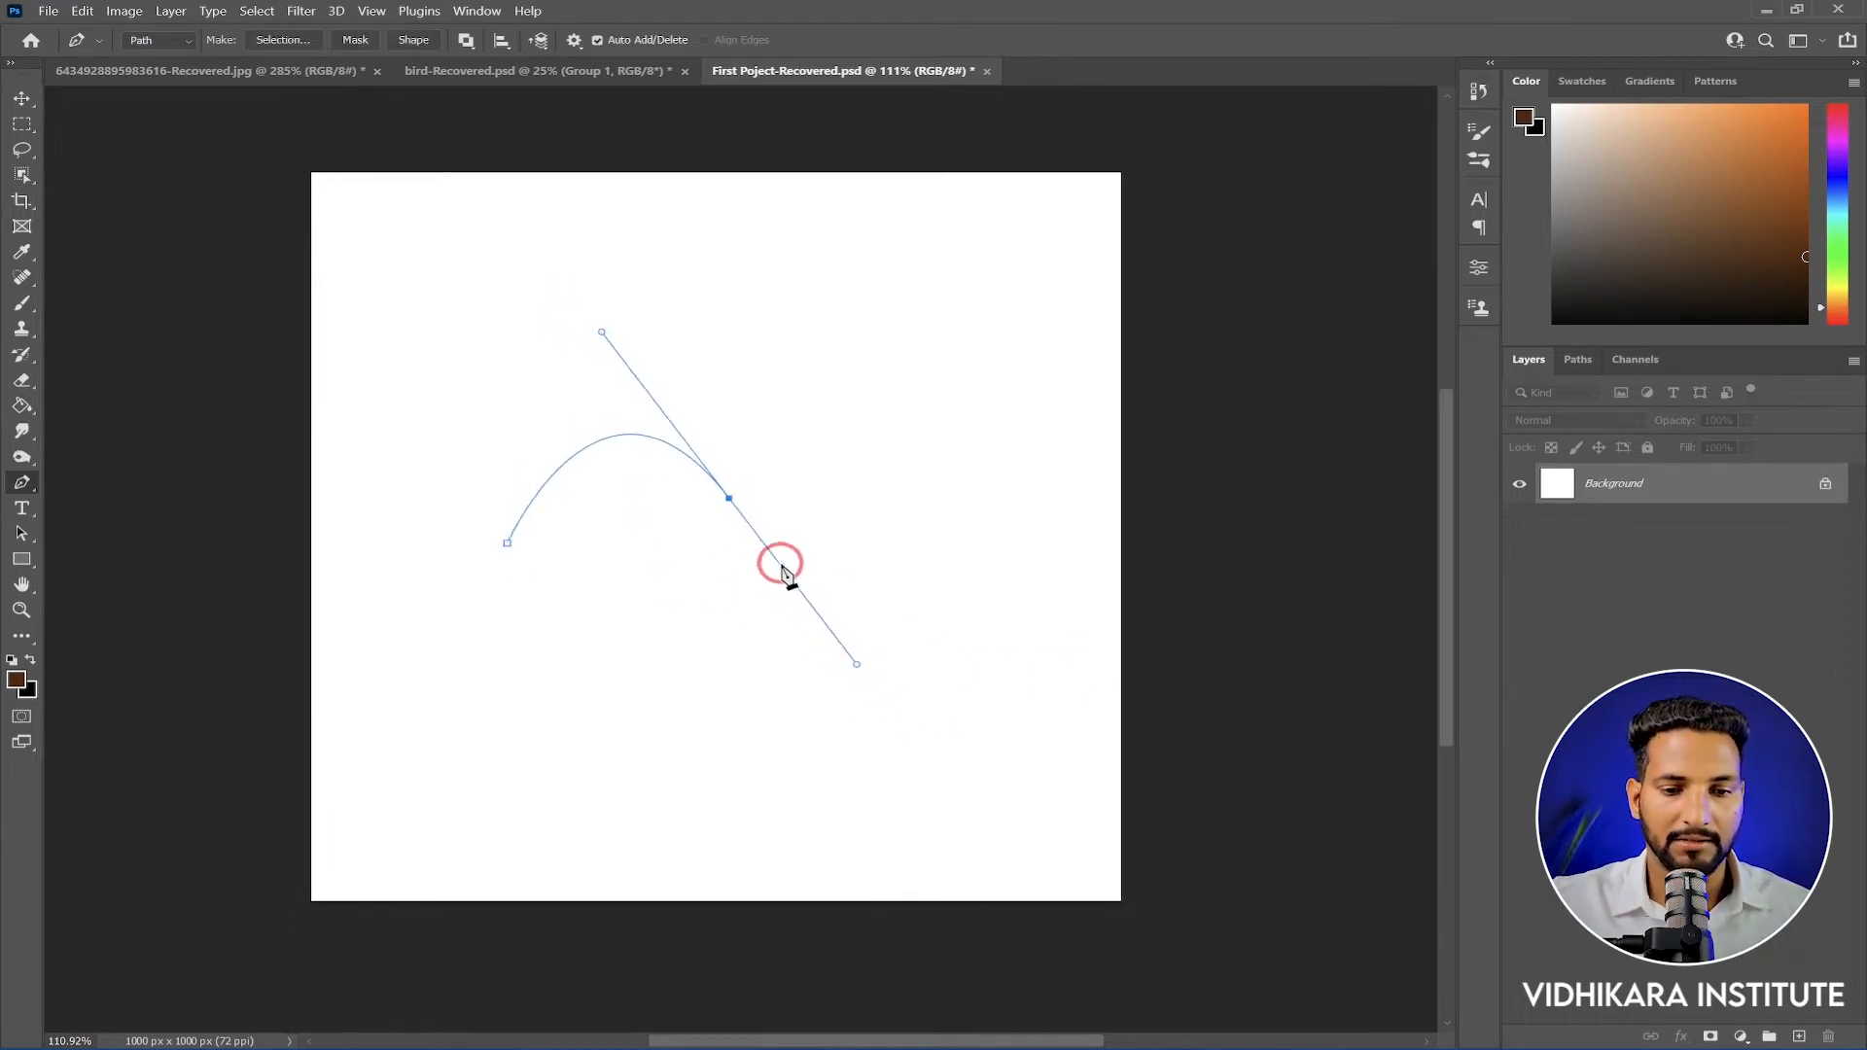
pyautogui.moveTo(730, 498); pyautogui.dragTo(797, 538)
pyautogui.moveTo(509, 550); pyautogui.dragTo(484, 530)
# Reshape the arch with its direction handles, move its right end anchor up, and discard the path
pyautogui.moveTo(667, 375); pyautogui.dragTo(719, 302)
pyautogui.moveTo(868, 741); pyautogui.dragTo(1007, 509)
pyautogui.moveTo(737, 301); pyautogui.dragTo(633, 318)
pyautogui.moveTo(802, 554); pyautogui.dragTo(844, 467)
pyautogui.keyDown('ctrl'); pyautogui.click(474, 537); pyautogui.keyUp('ctrl')
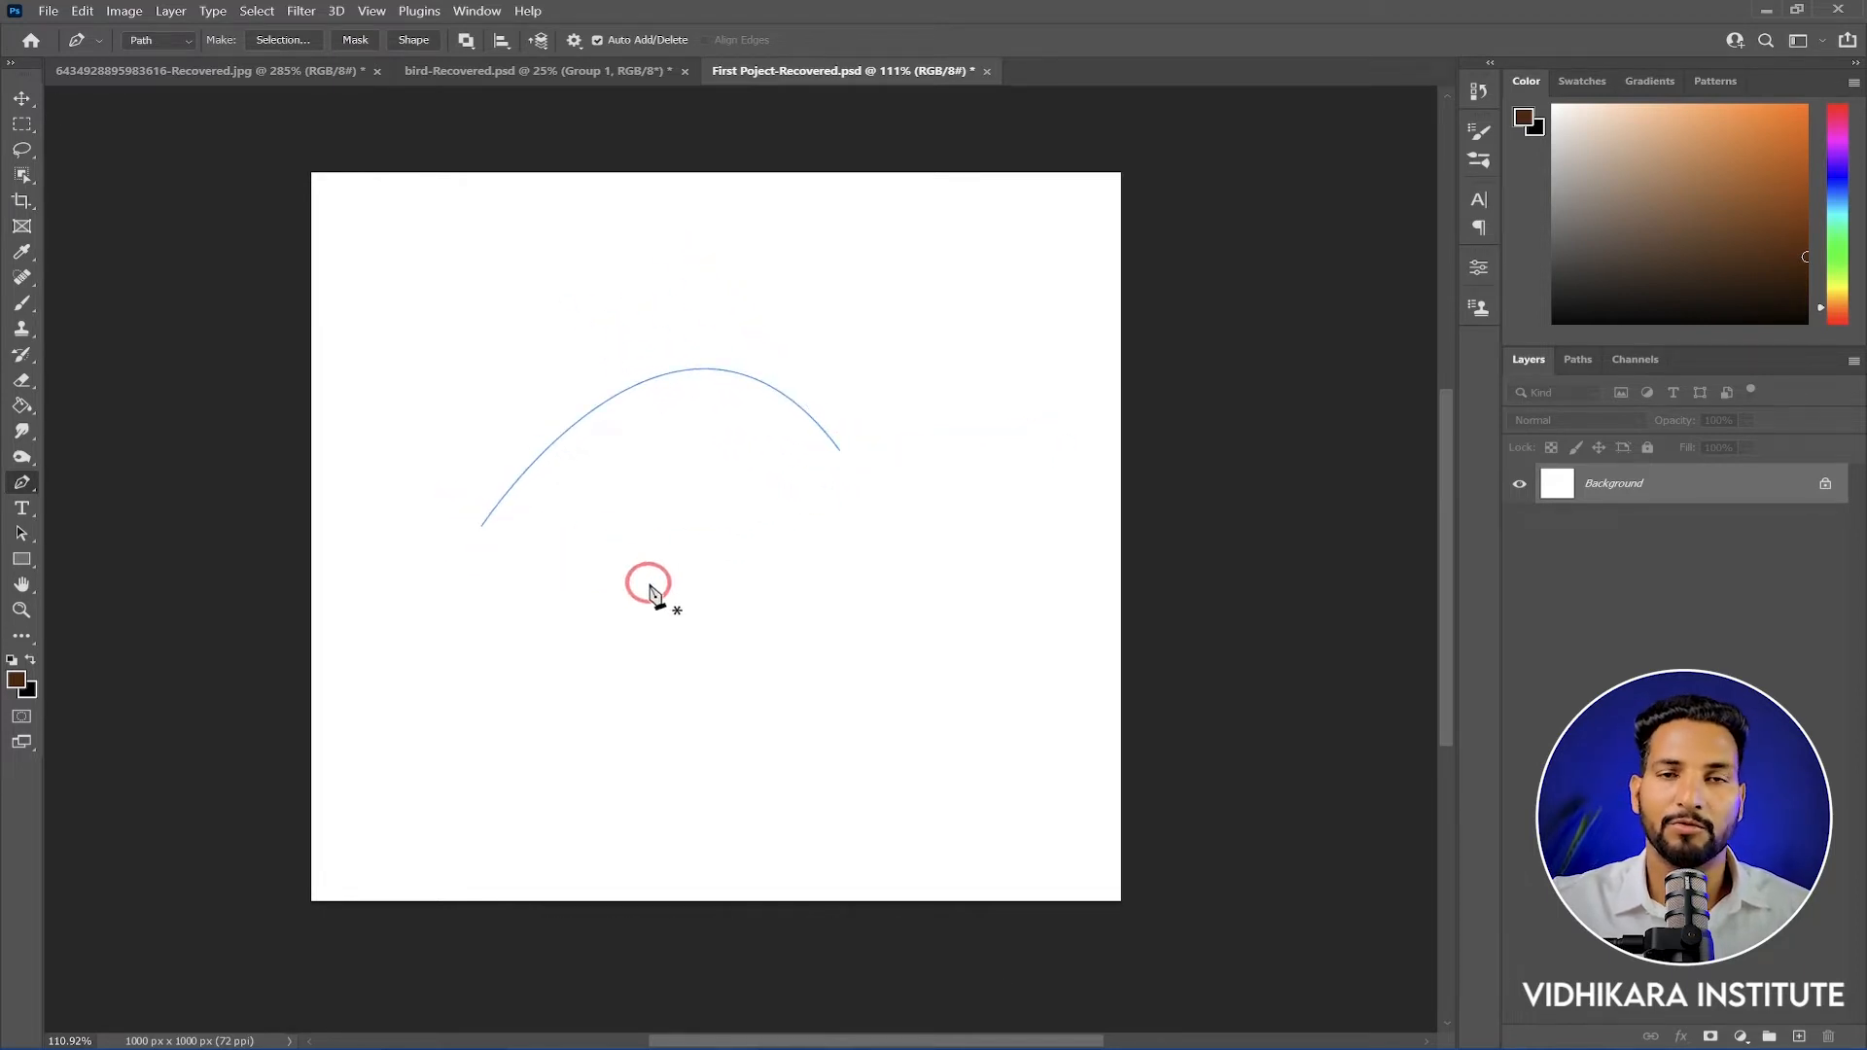
pyautogui.press('Escape')
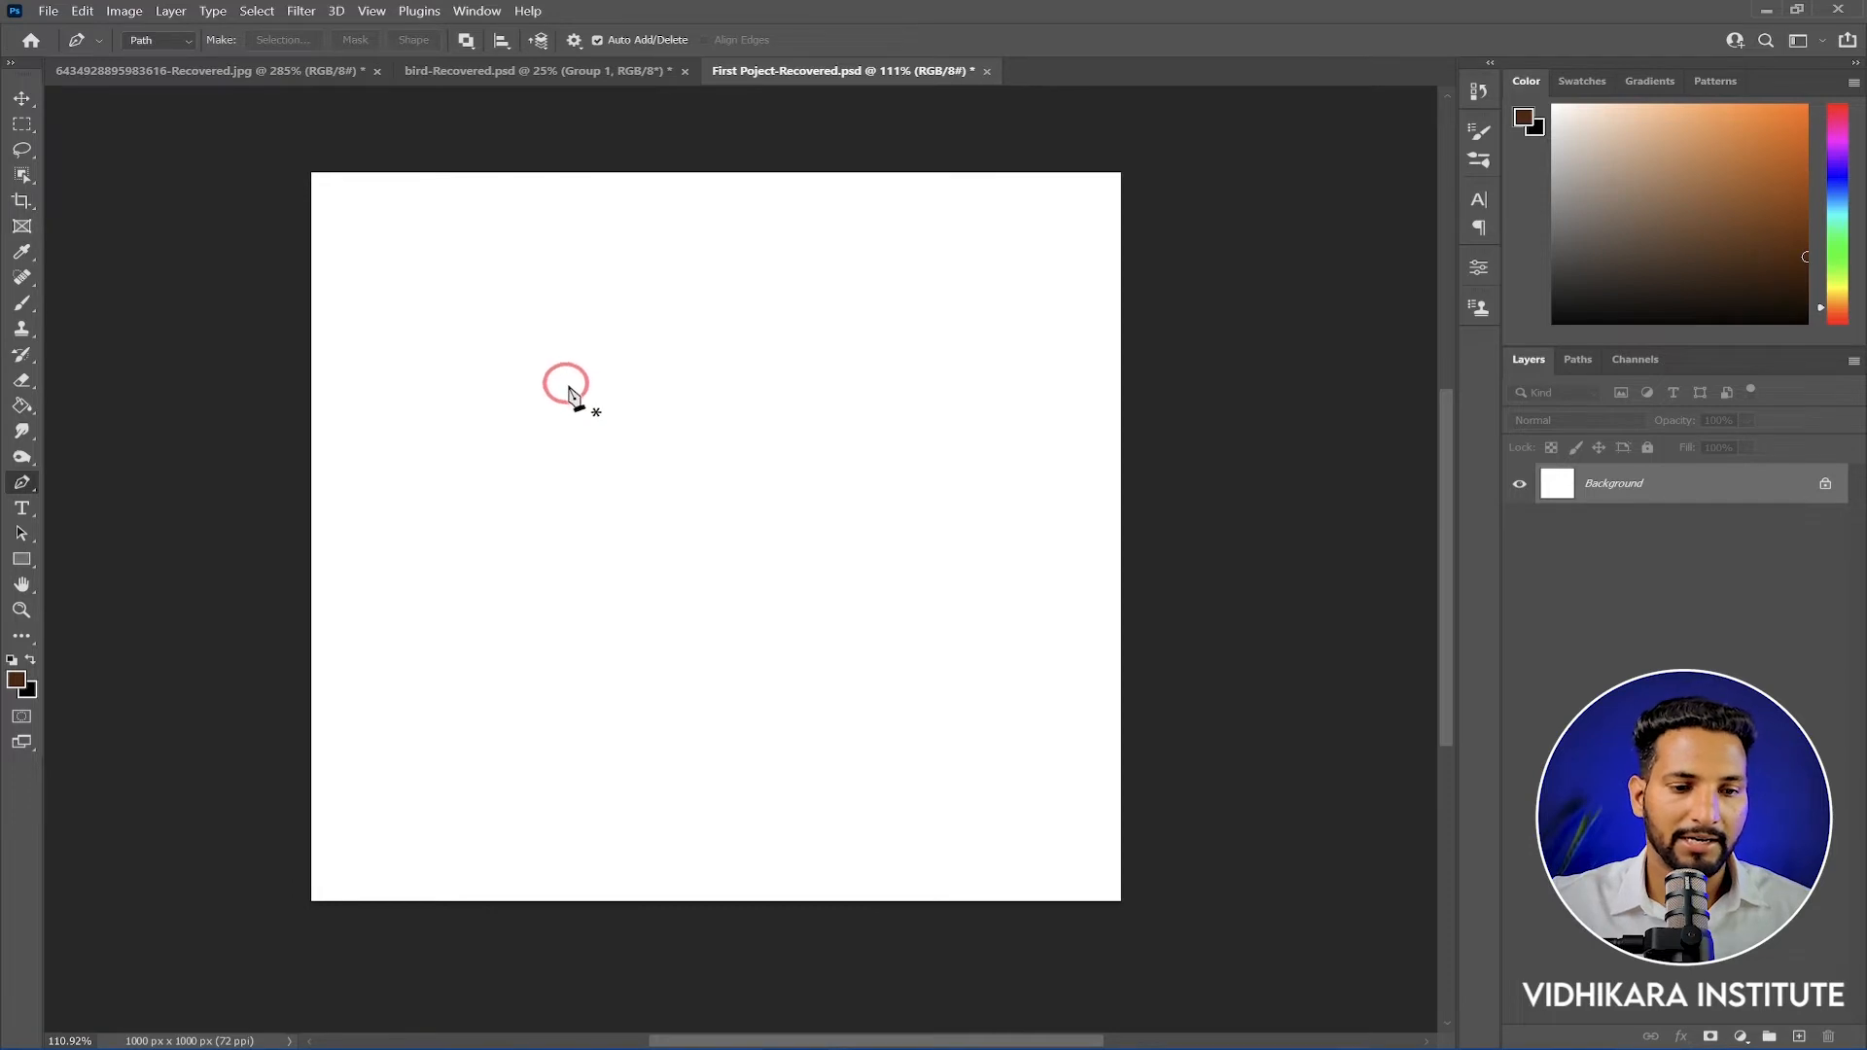
# Draw a closed four-sided path with straight edges across the middle of the canvas
pyautogui.click(488, 334)
pyautogui.click(925, 324)
pyautogui.click(968, 700)
pyautogui.click(527, 748)
pyautogui.click(489, 336)
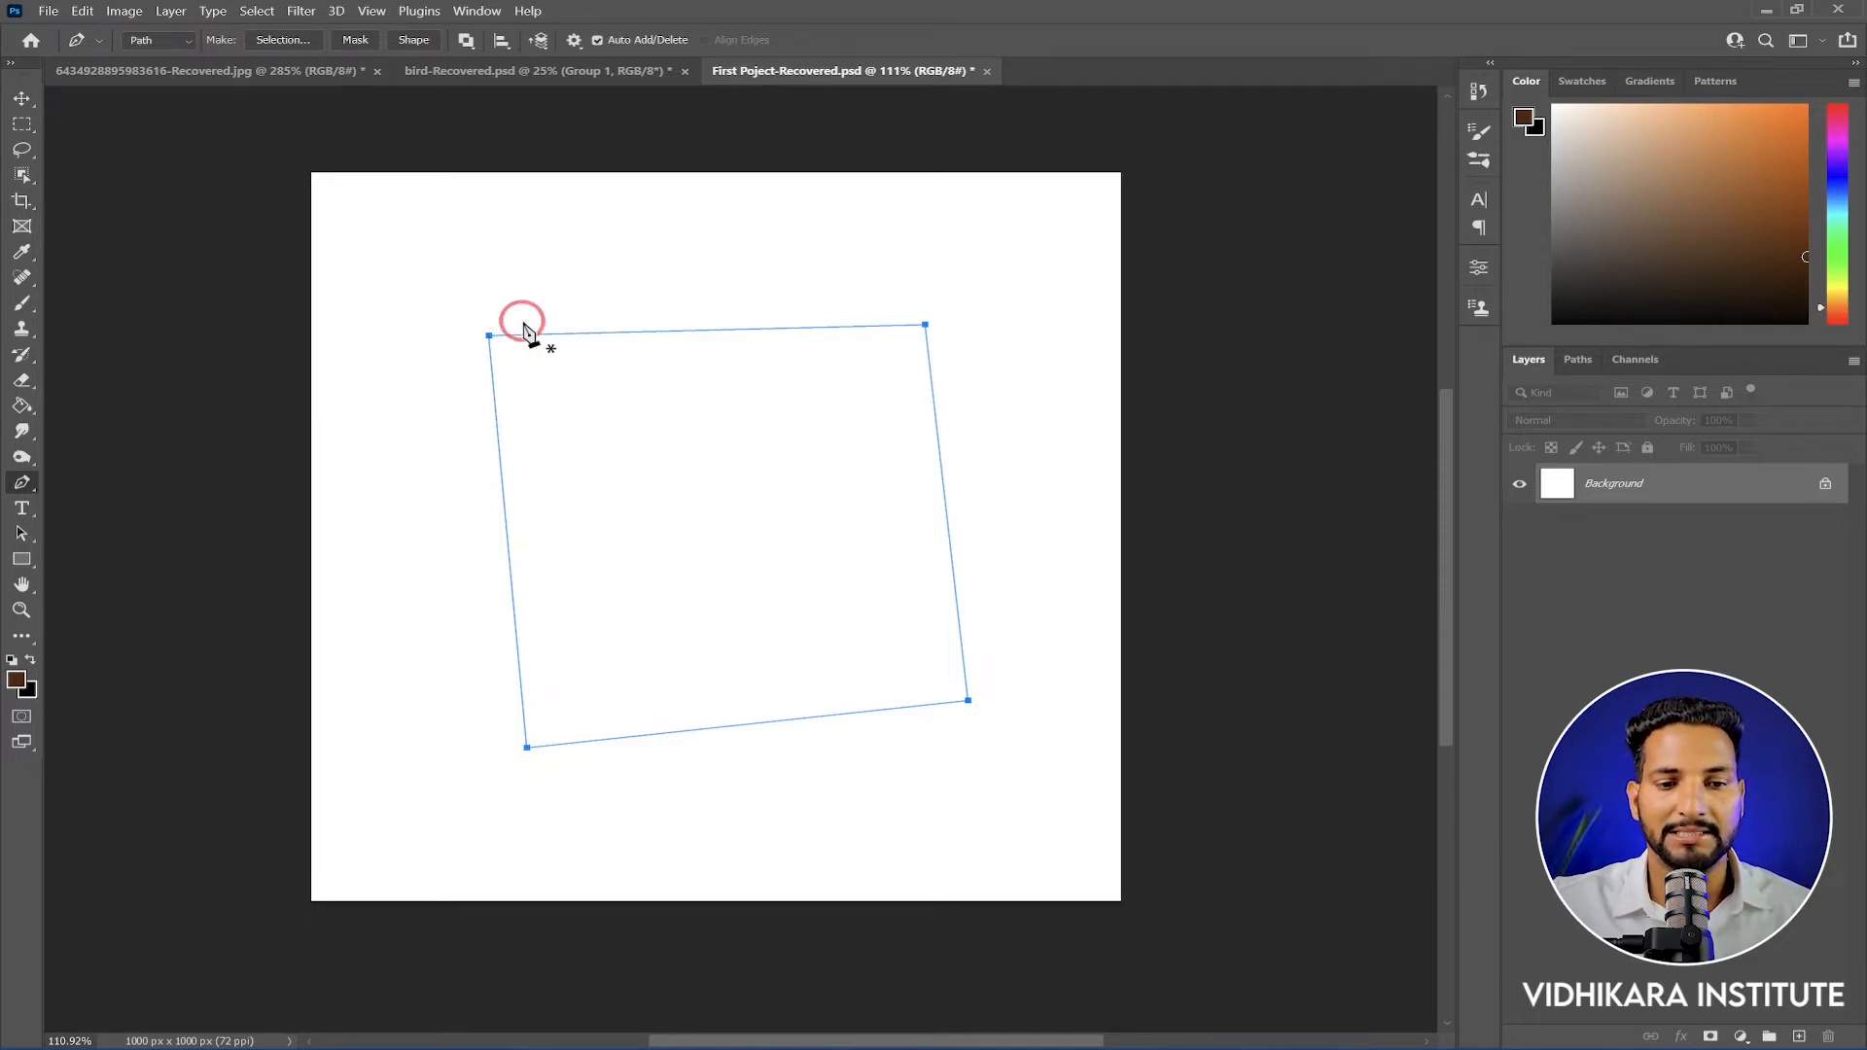
# Convert the four corners to smooth points and extend the upper-right anchor's handles to form a rounded, circle-like path
pyautogui.hotkey('ctrl', 'z')
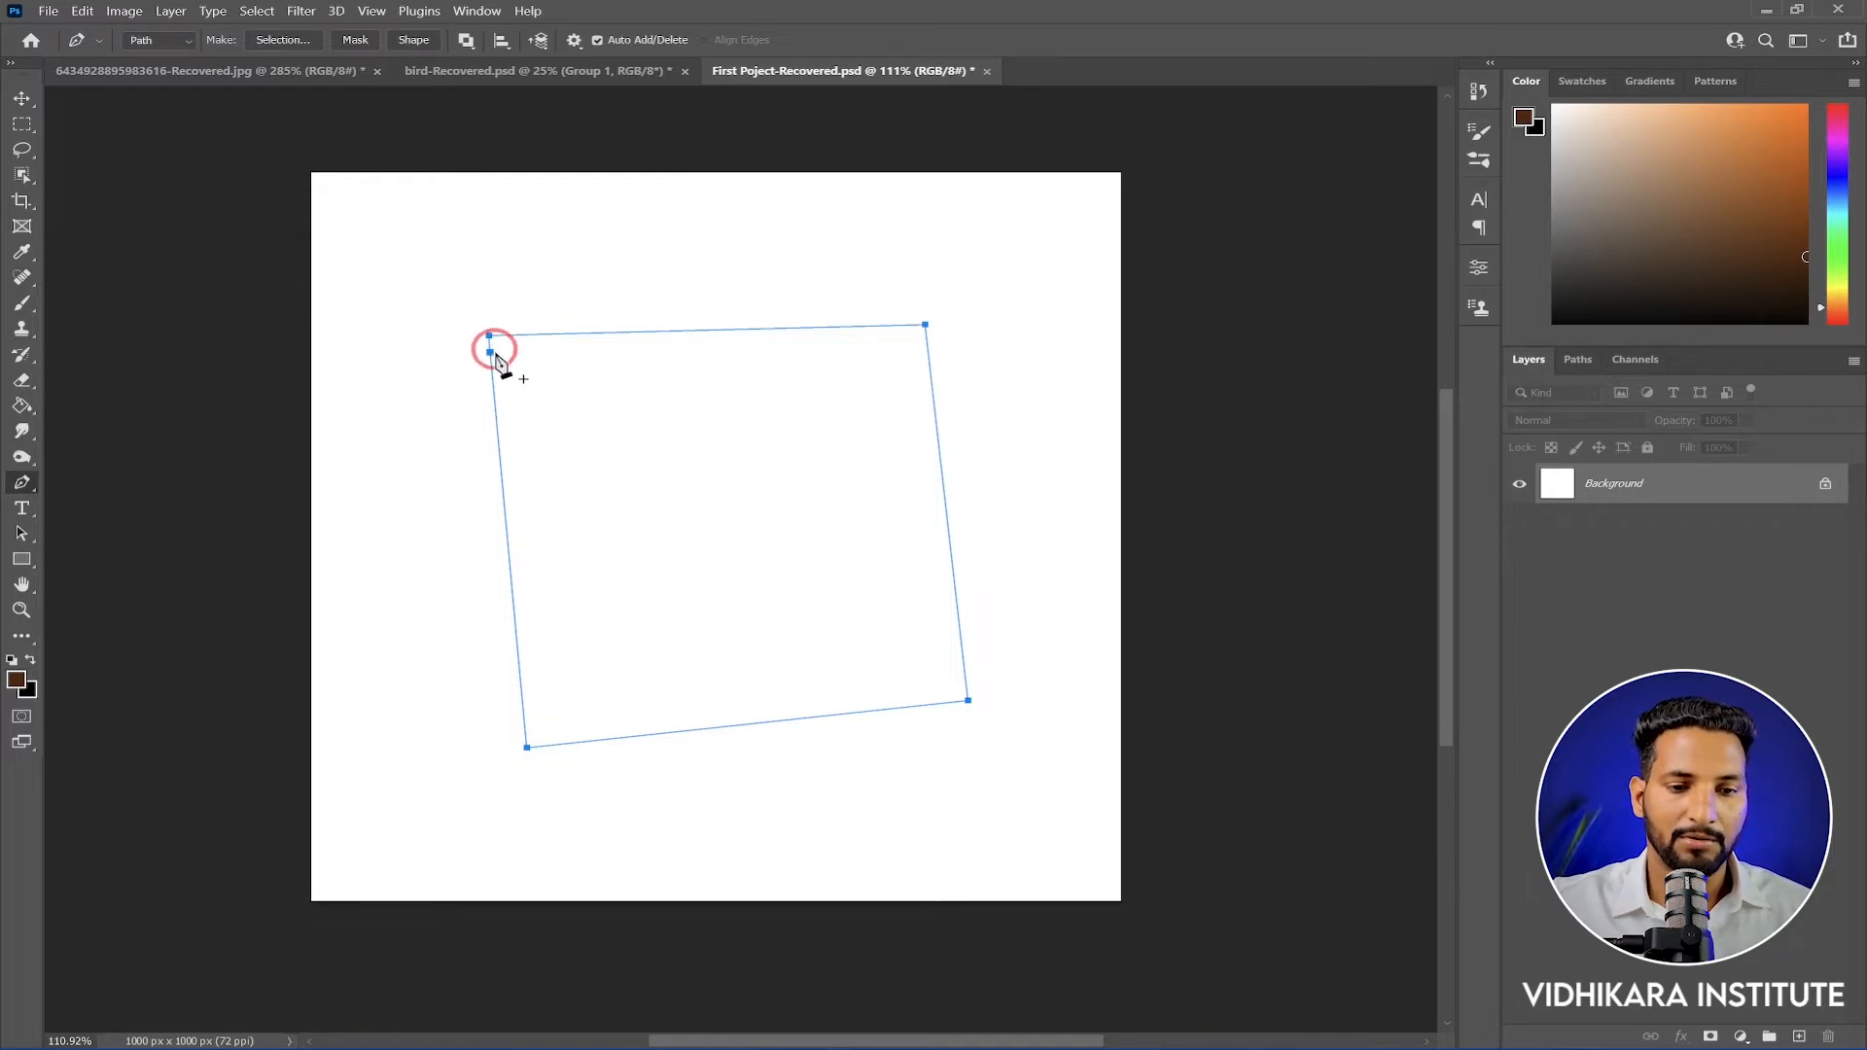
pyautogui.moveTo(489, 335); pyautogui.dragTo(569, 256)
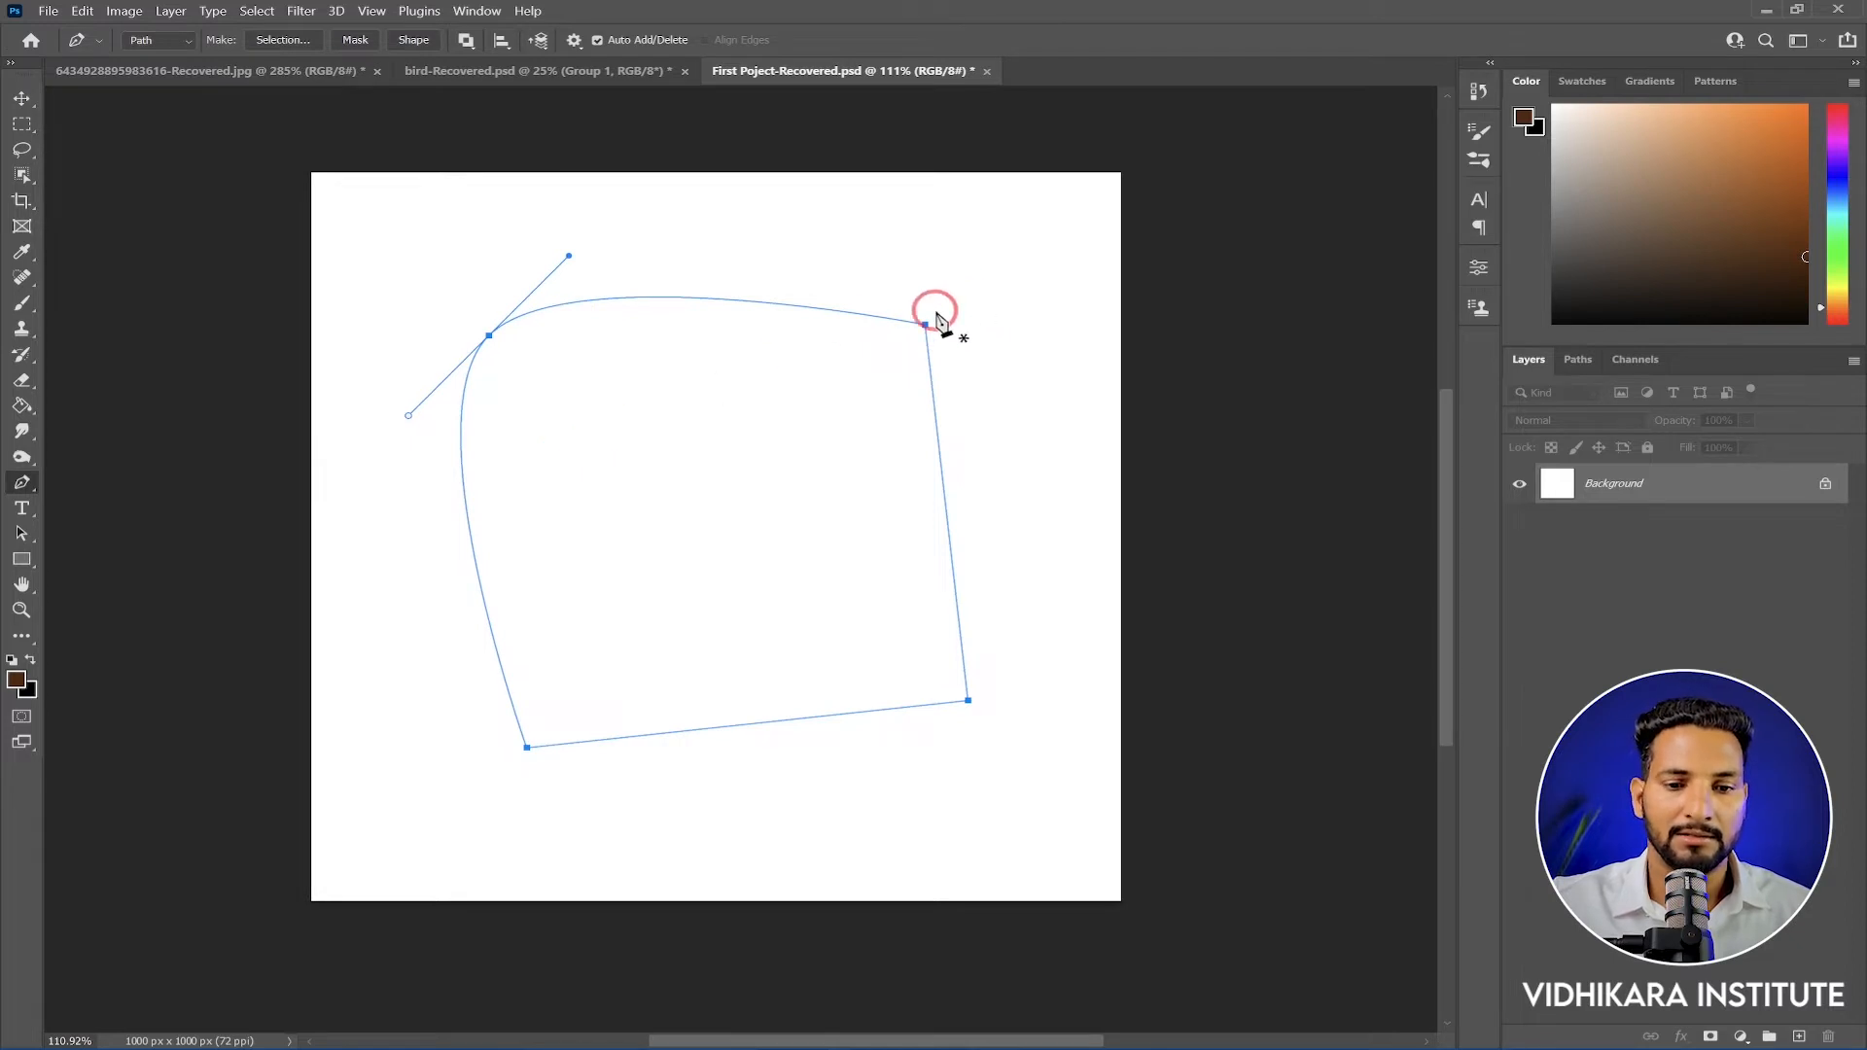
pyautogui.moveTo(925, 324); pyautogui.dragTo(974, 396)
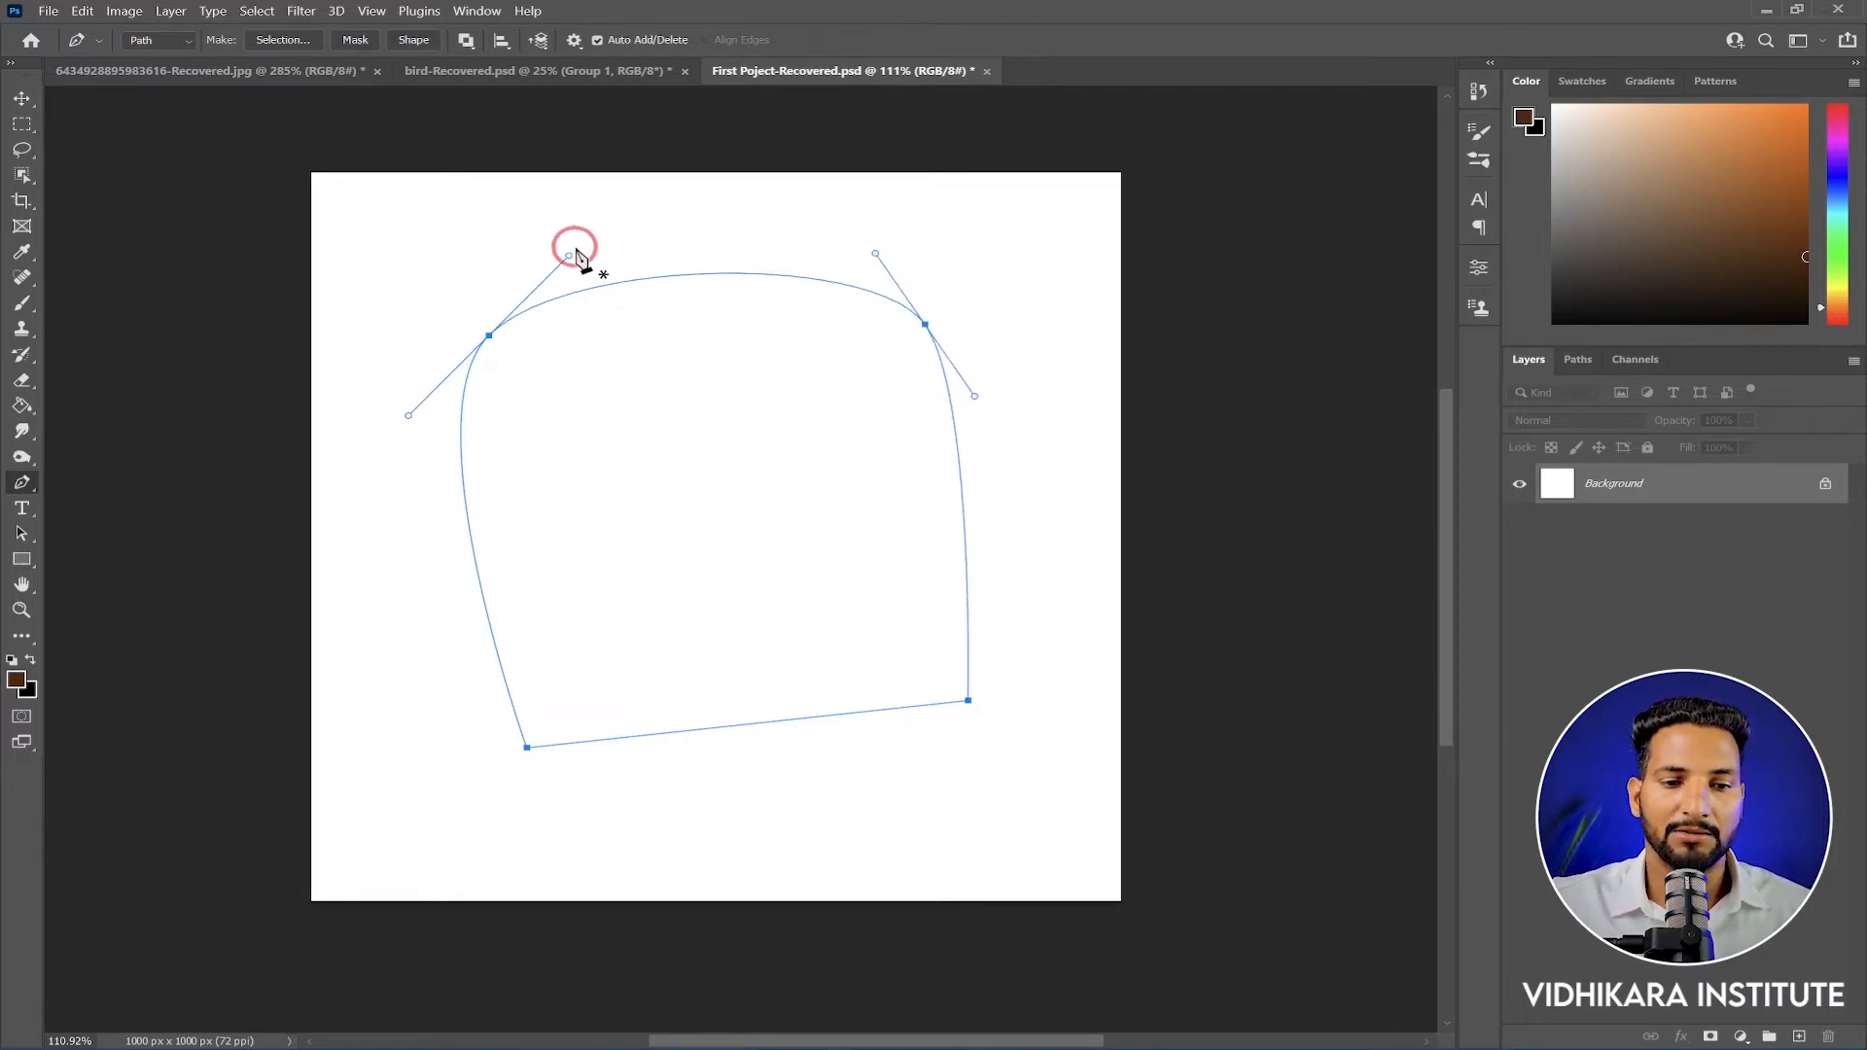
pyautogui.click(526, 749)
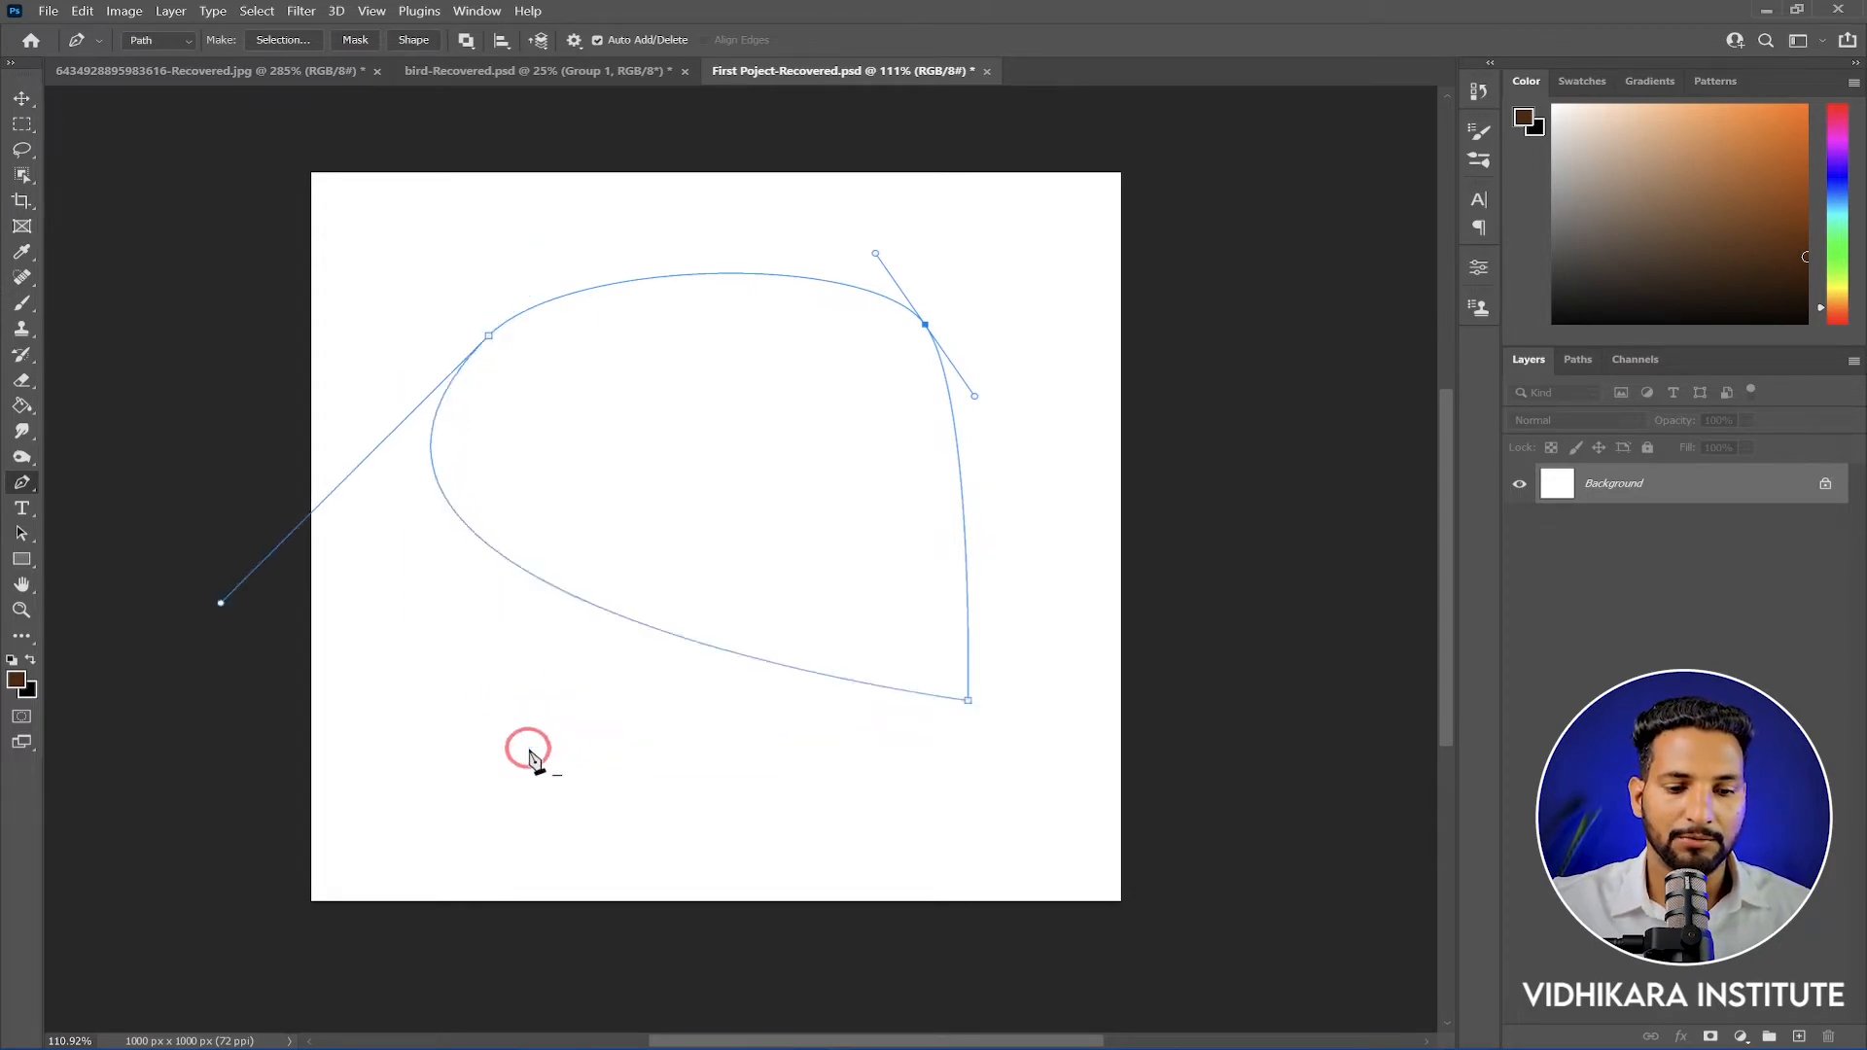
pyautogui.hotkey('ctrl', 'z')
pyautogui.moveTo(526, 748); pyautogui.dragTo(358, 653)
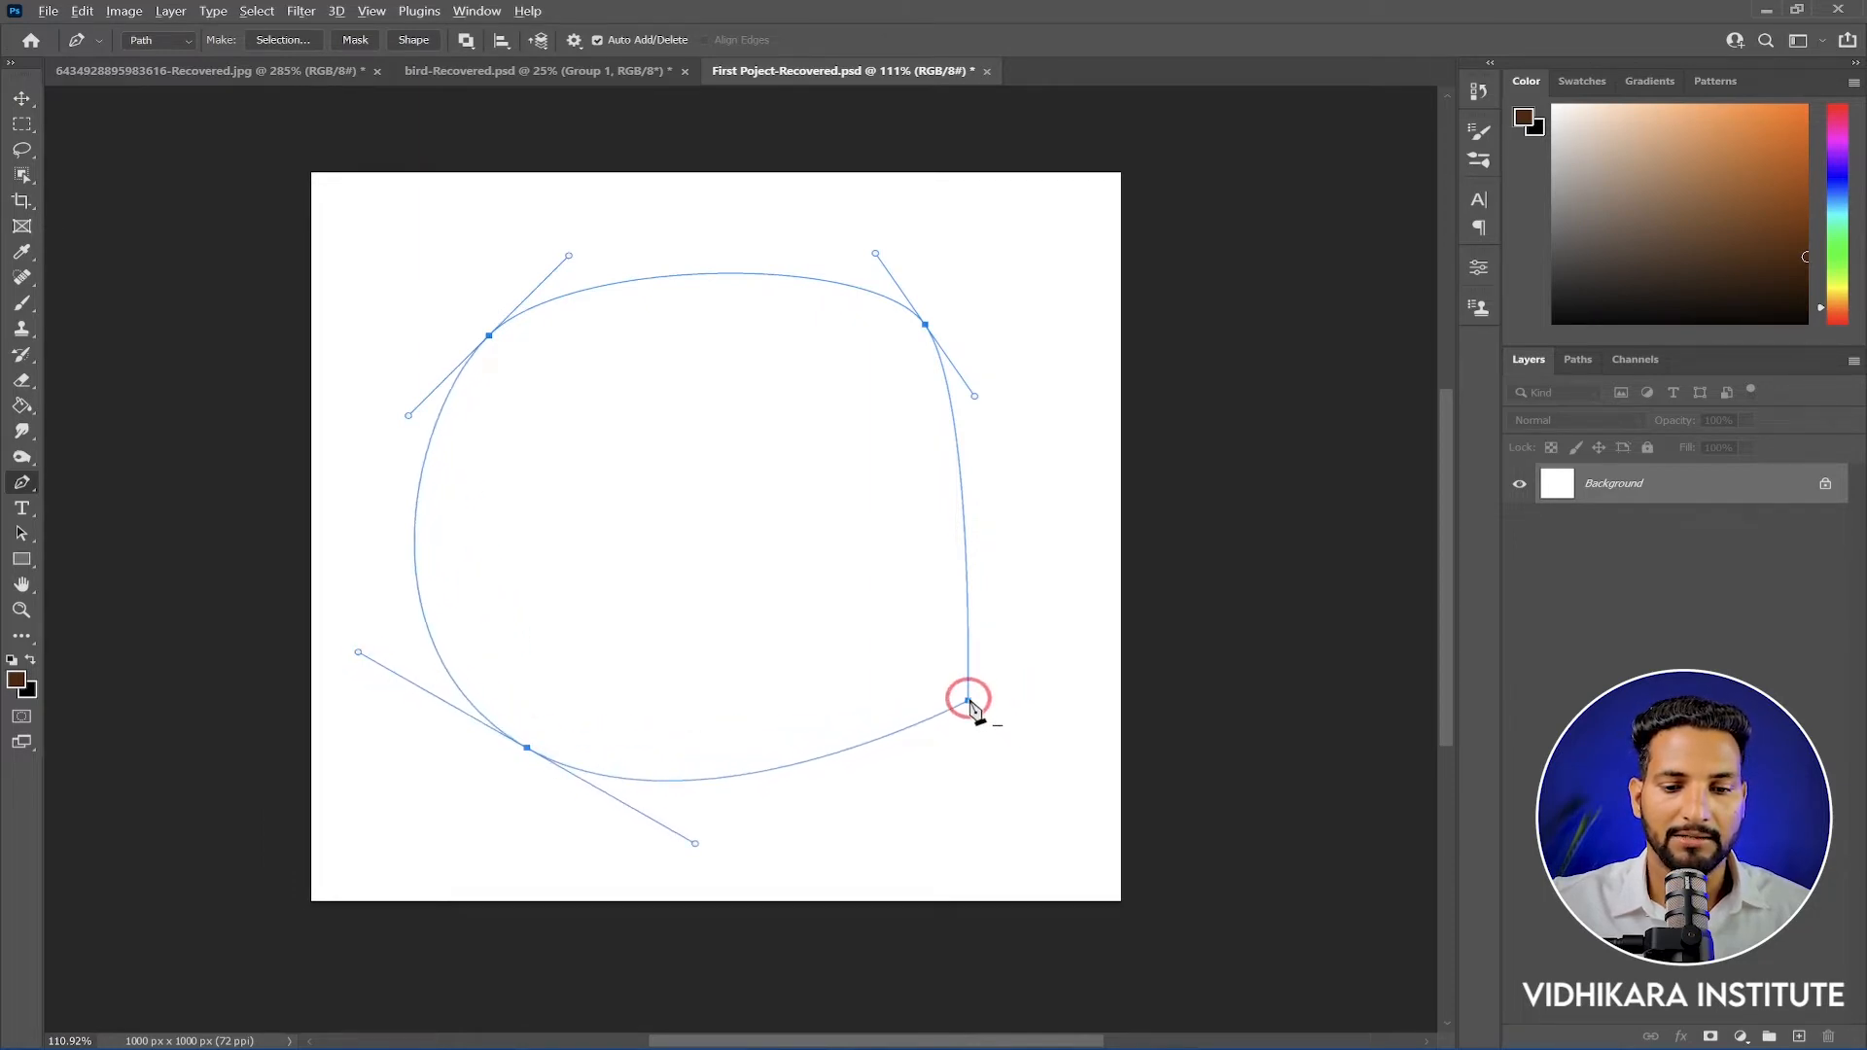
pyautogui.moveTo(970, 701); pyautogui.dragTo(864, 803)
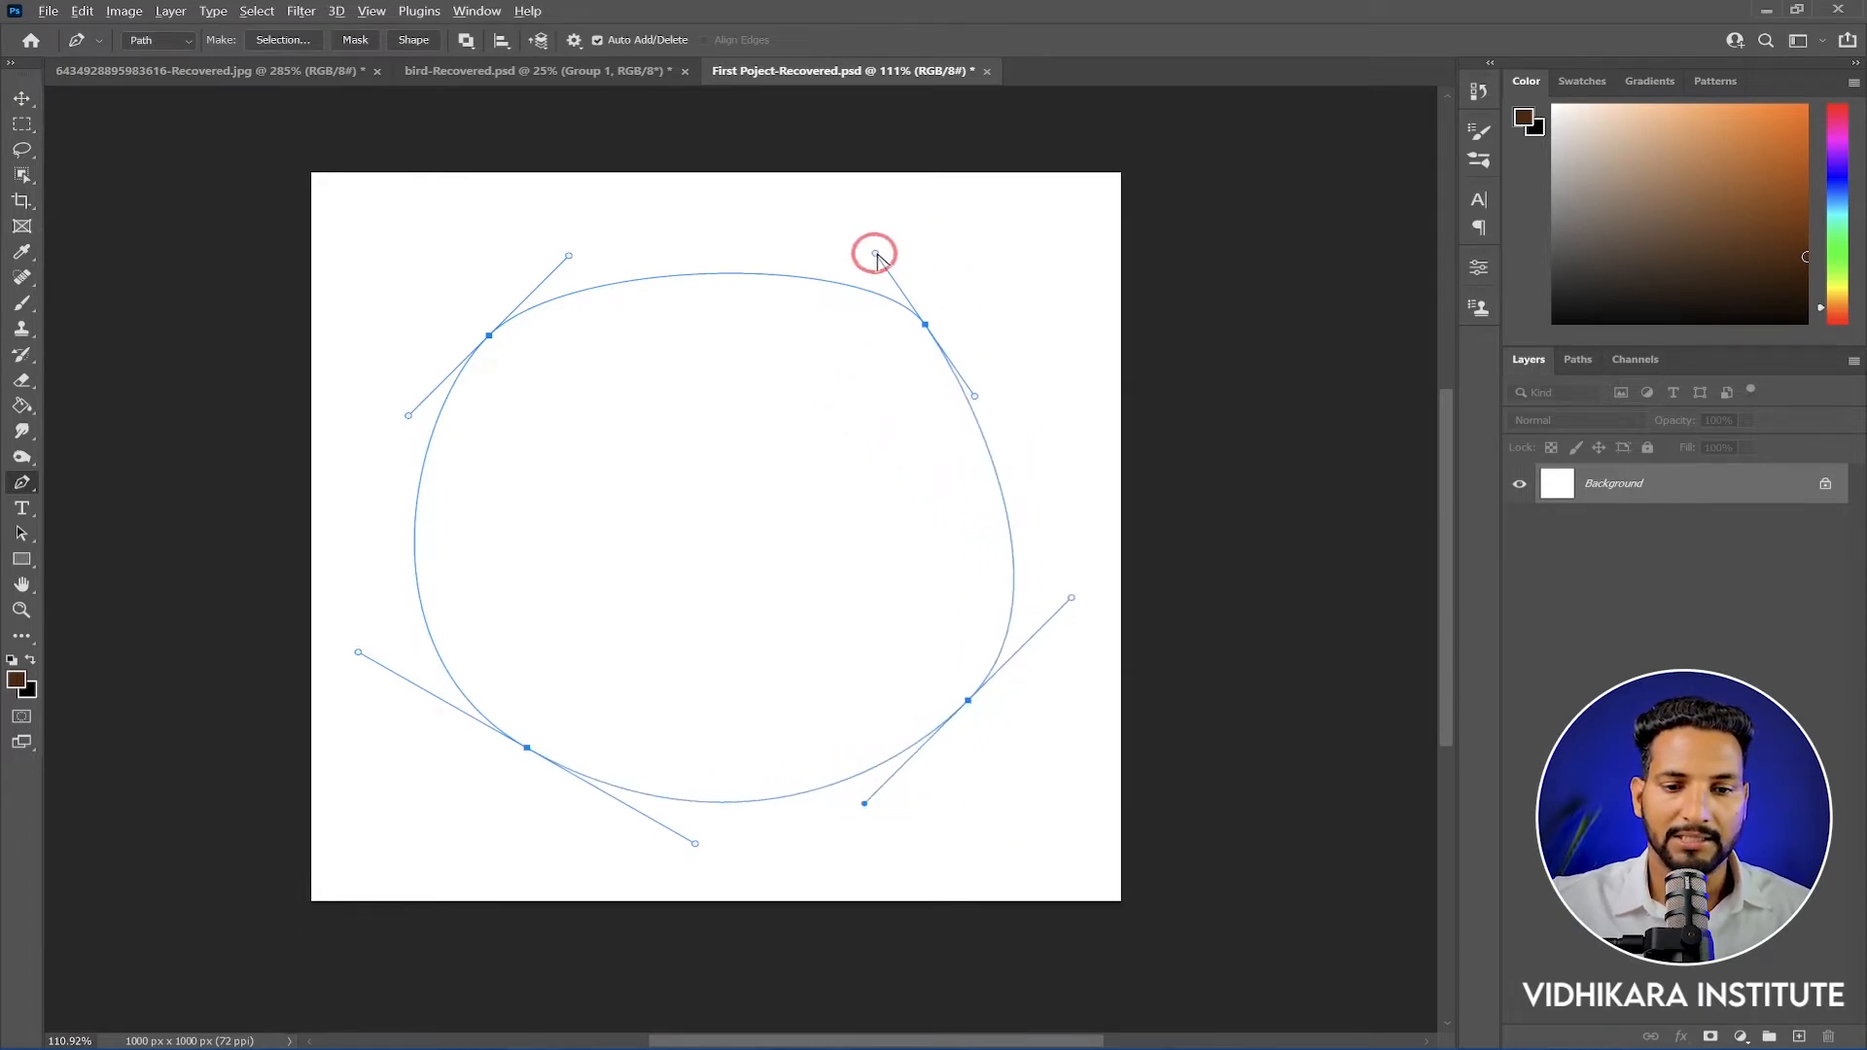
pyautogui.moveTo(875, 256); pyautogui.dragTo(778, 183)
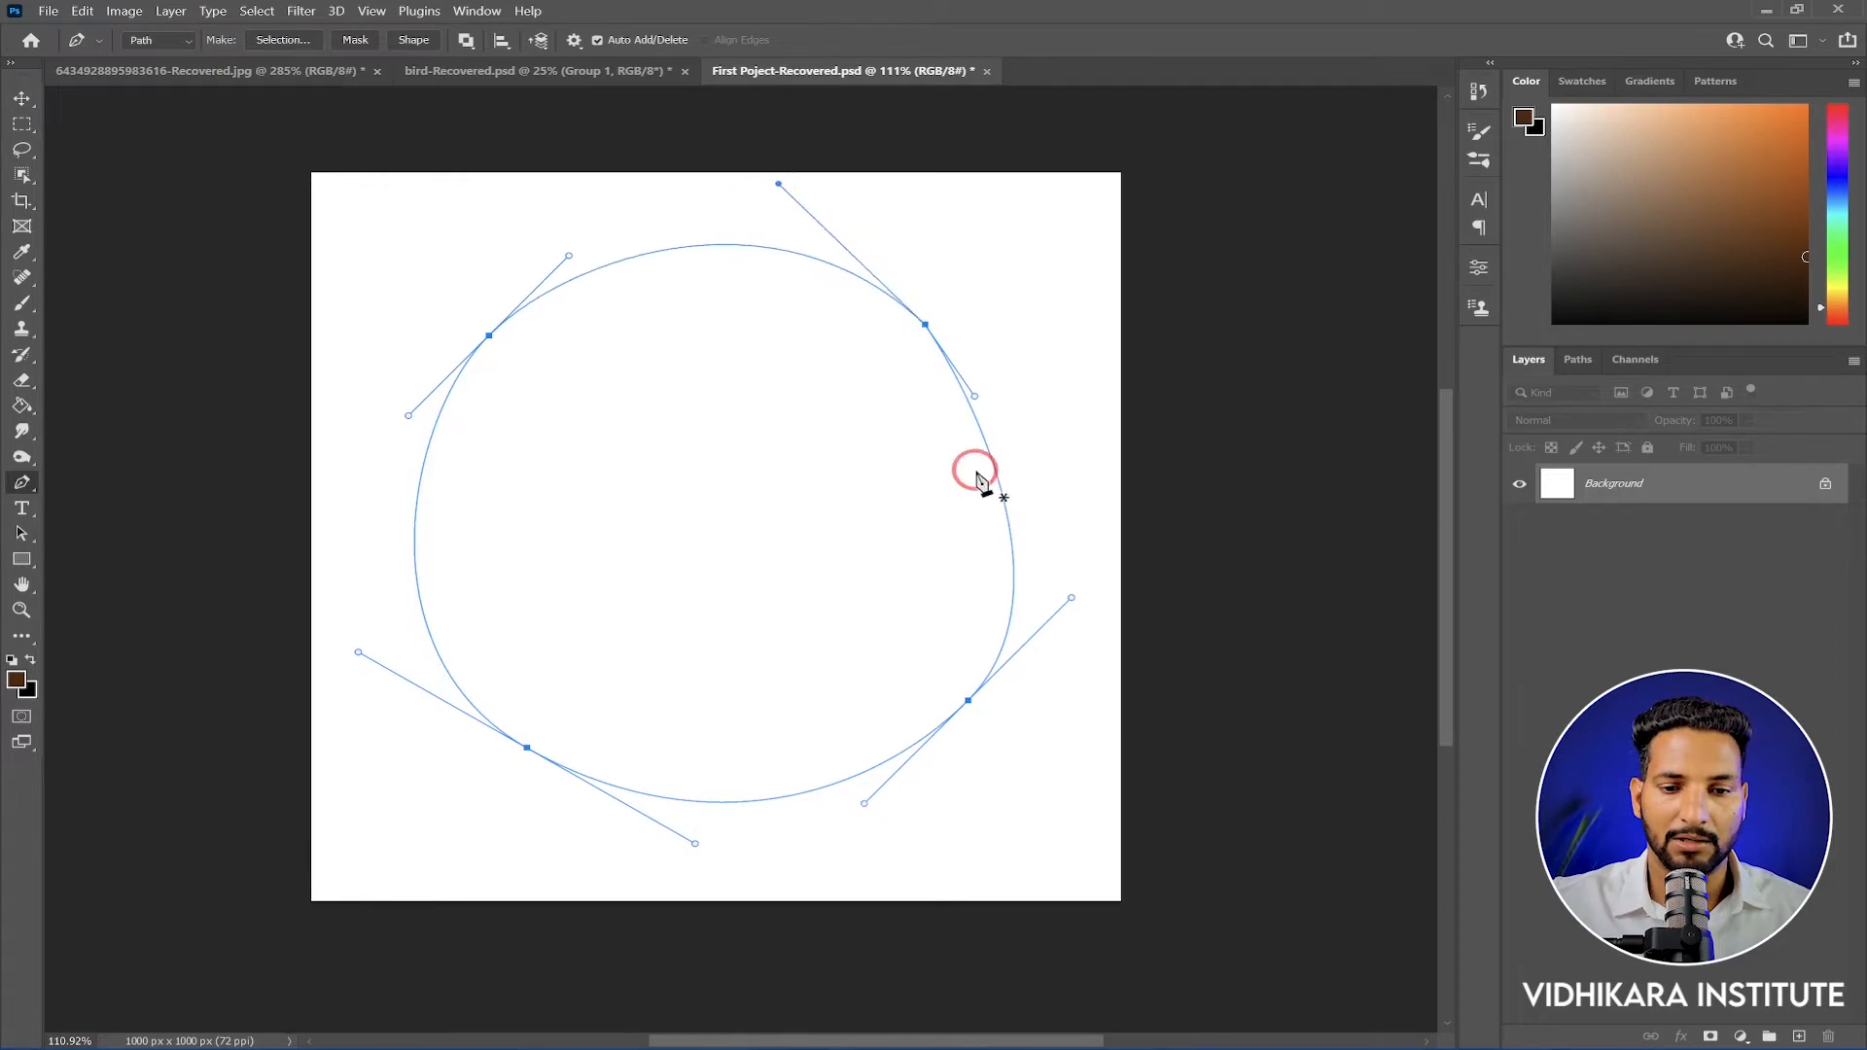
pyautogui.moveTo(973, 396); pyautogui.dragTo(1040, 430)
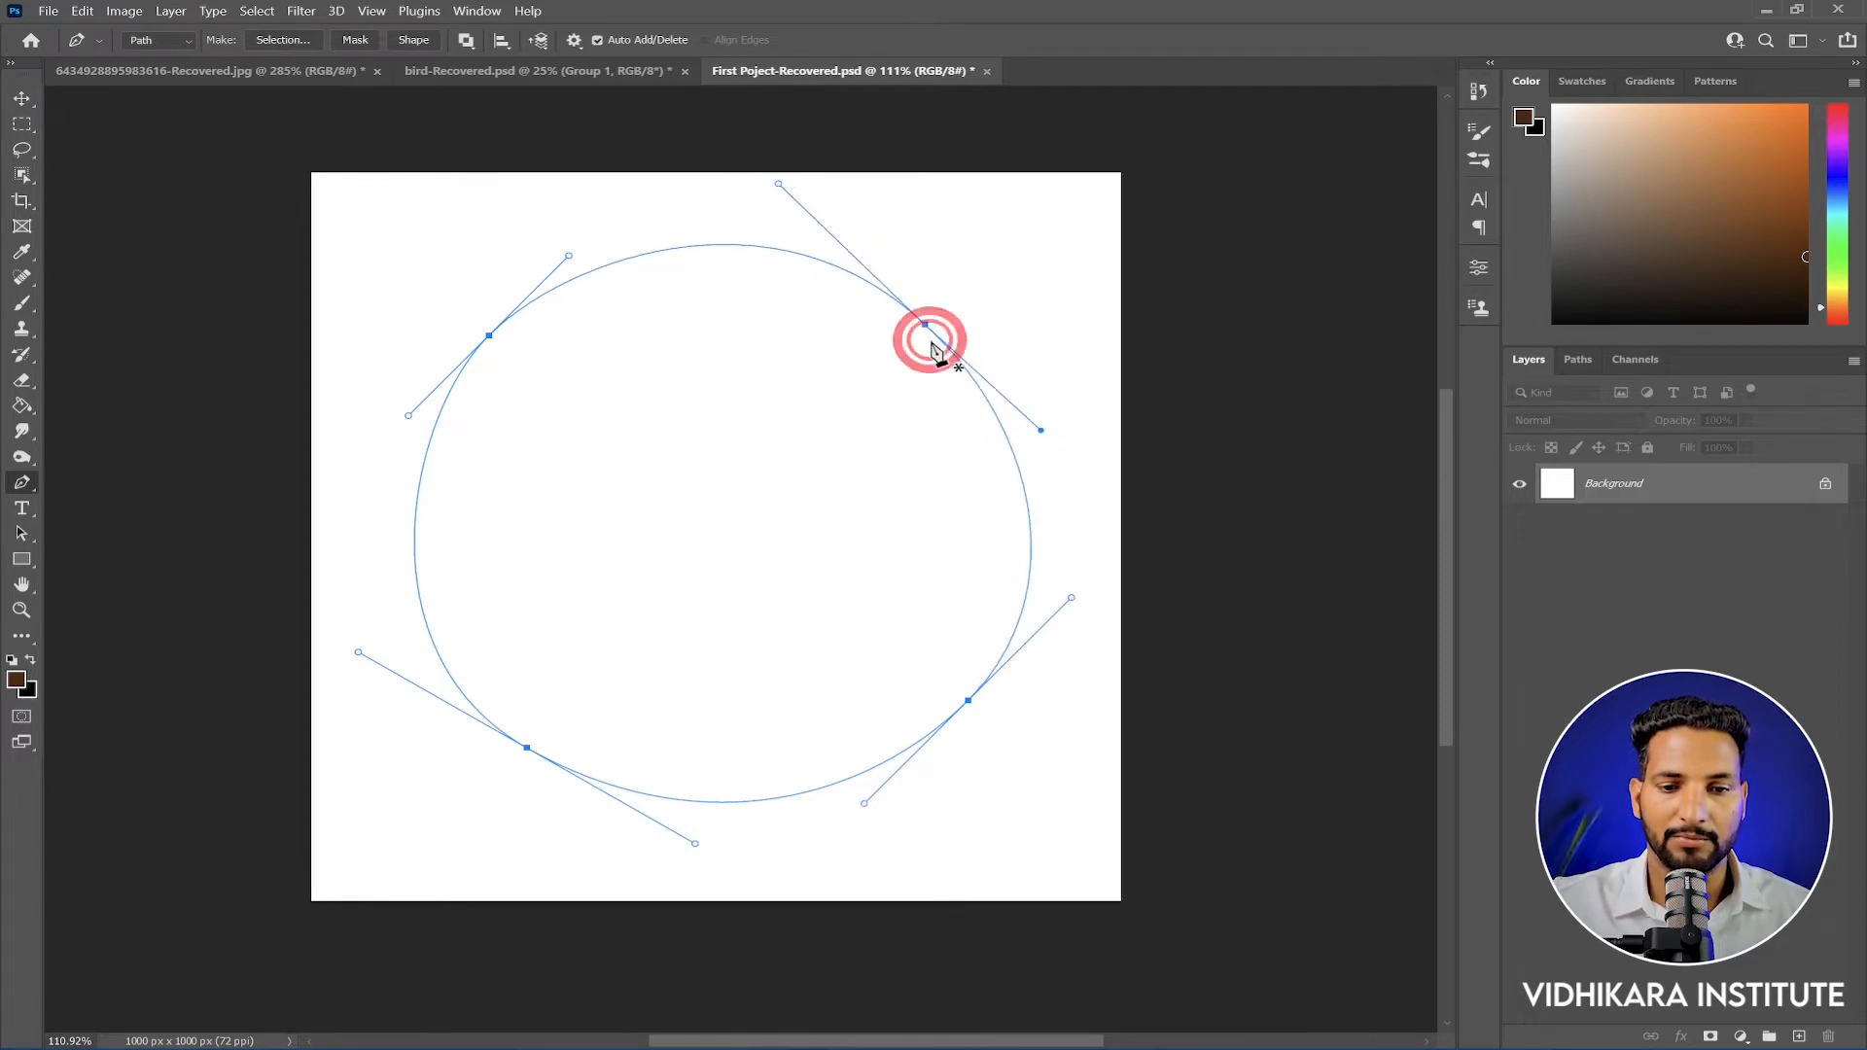
# Try reshaping the rounded path by moving its upper-right anchor inward and repositioning its upper-left anchor
pyautogui.press('ctrl')
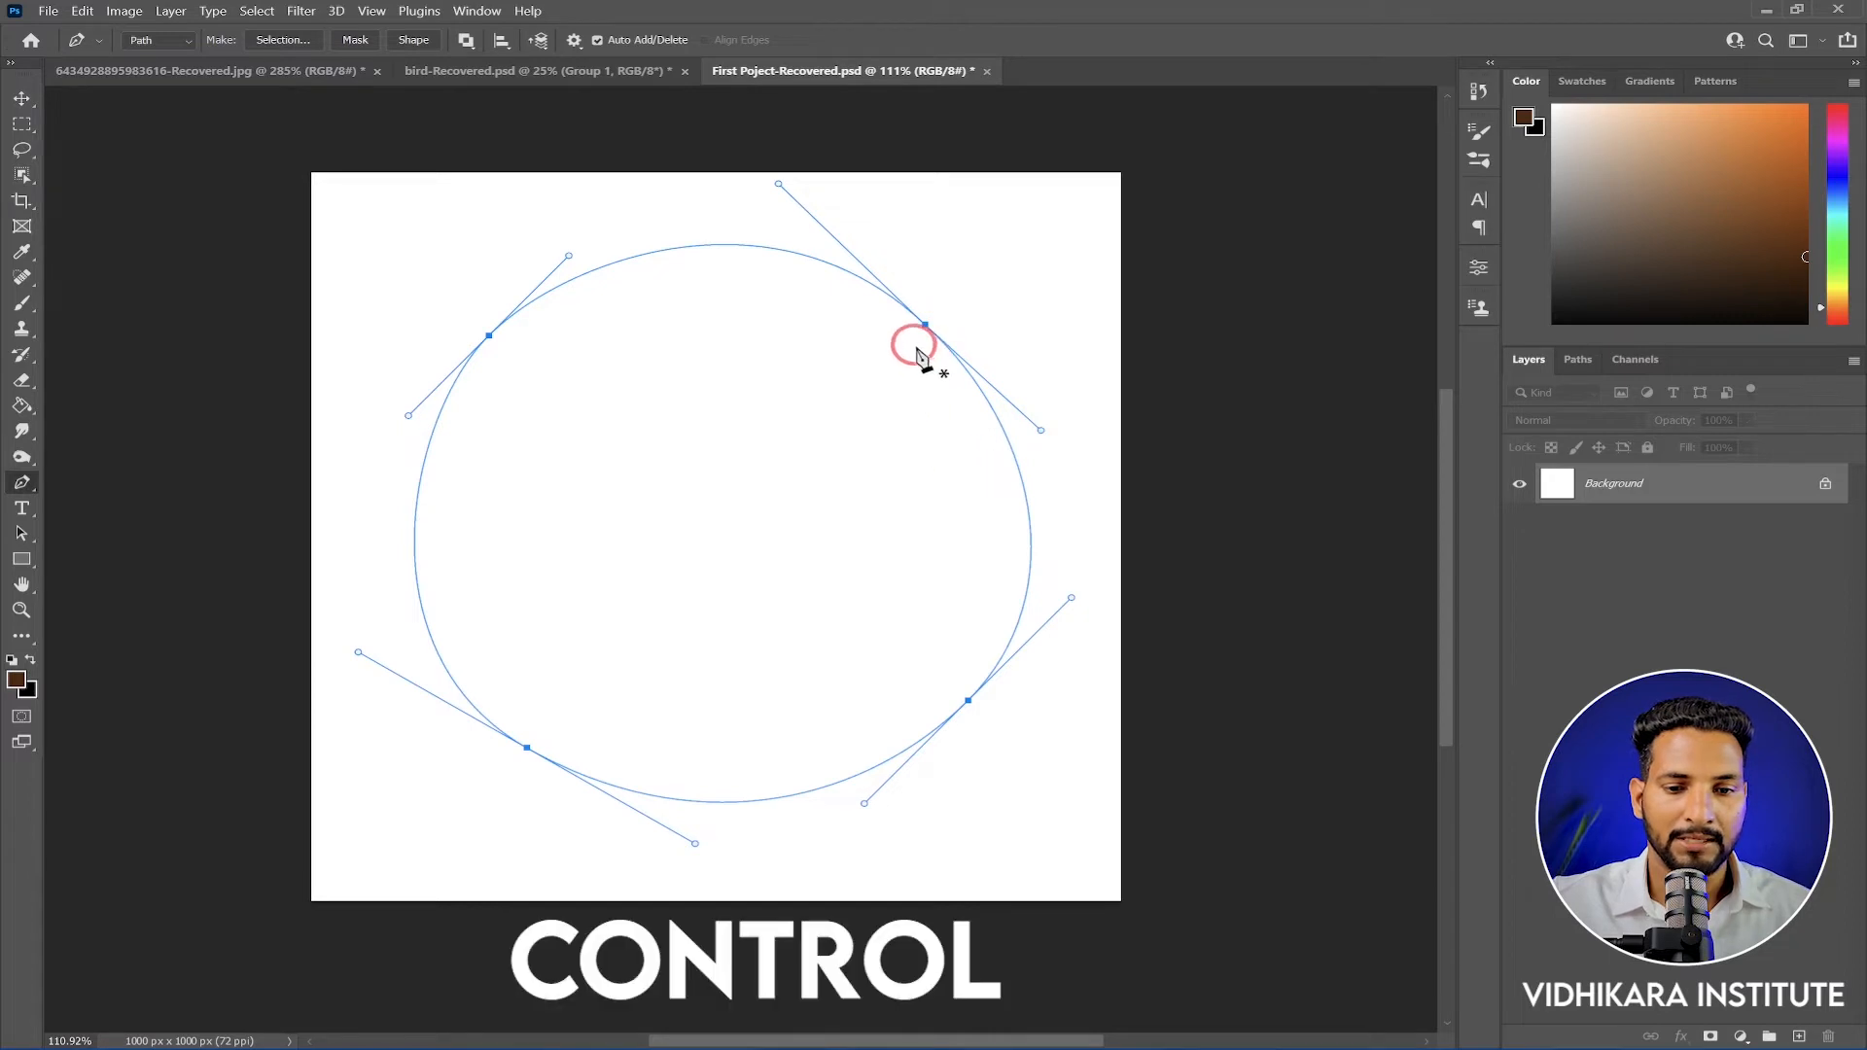
pyautogui.moveTo(927, 326); pyautogui.dragTo(649, 644)
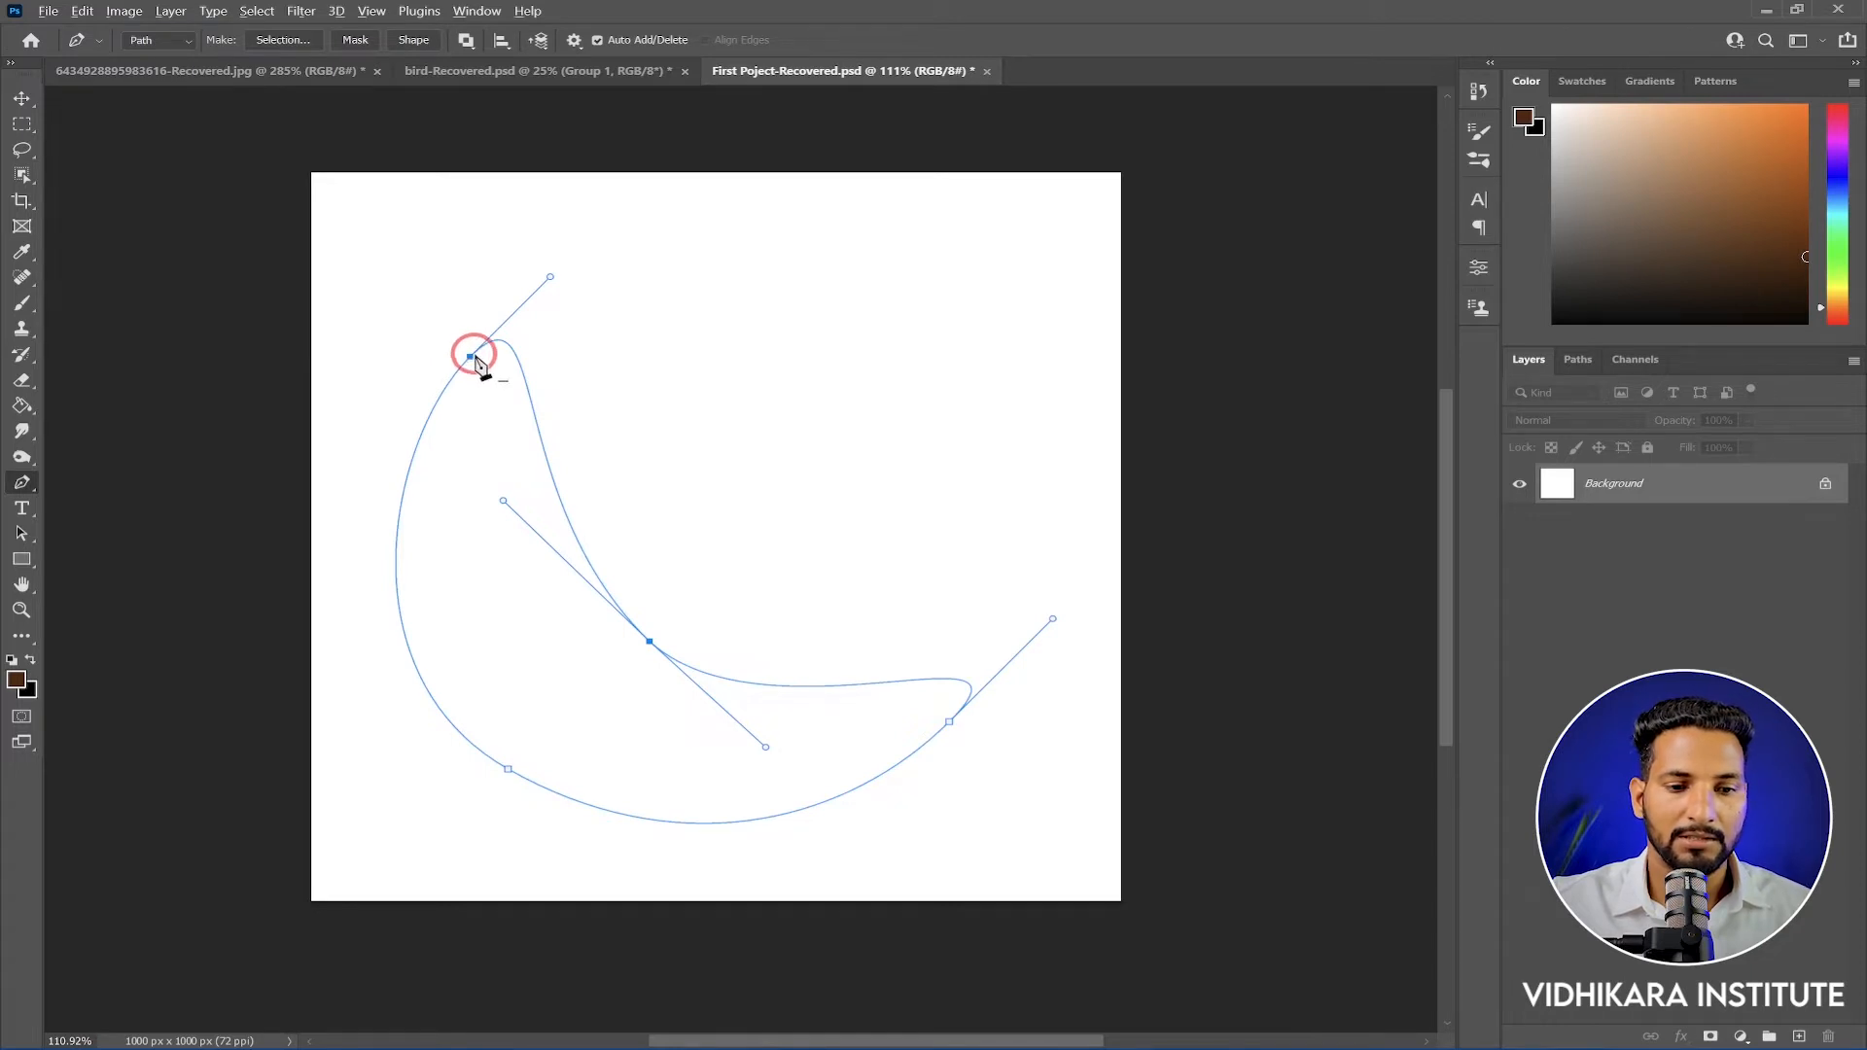
pyautogui.moveTo(467, 358); pyautogui.dragTo(609, 266)
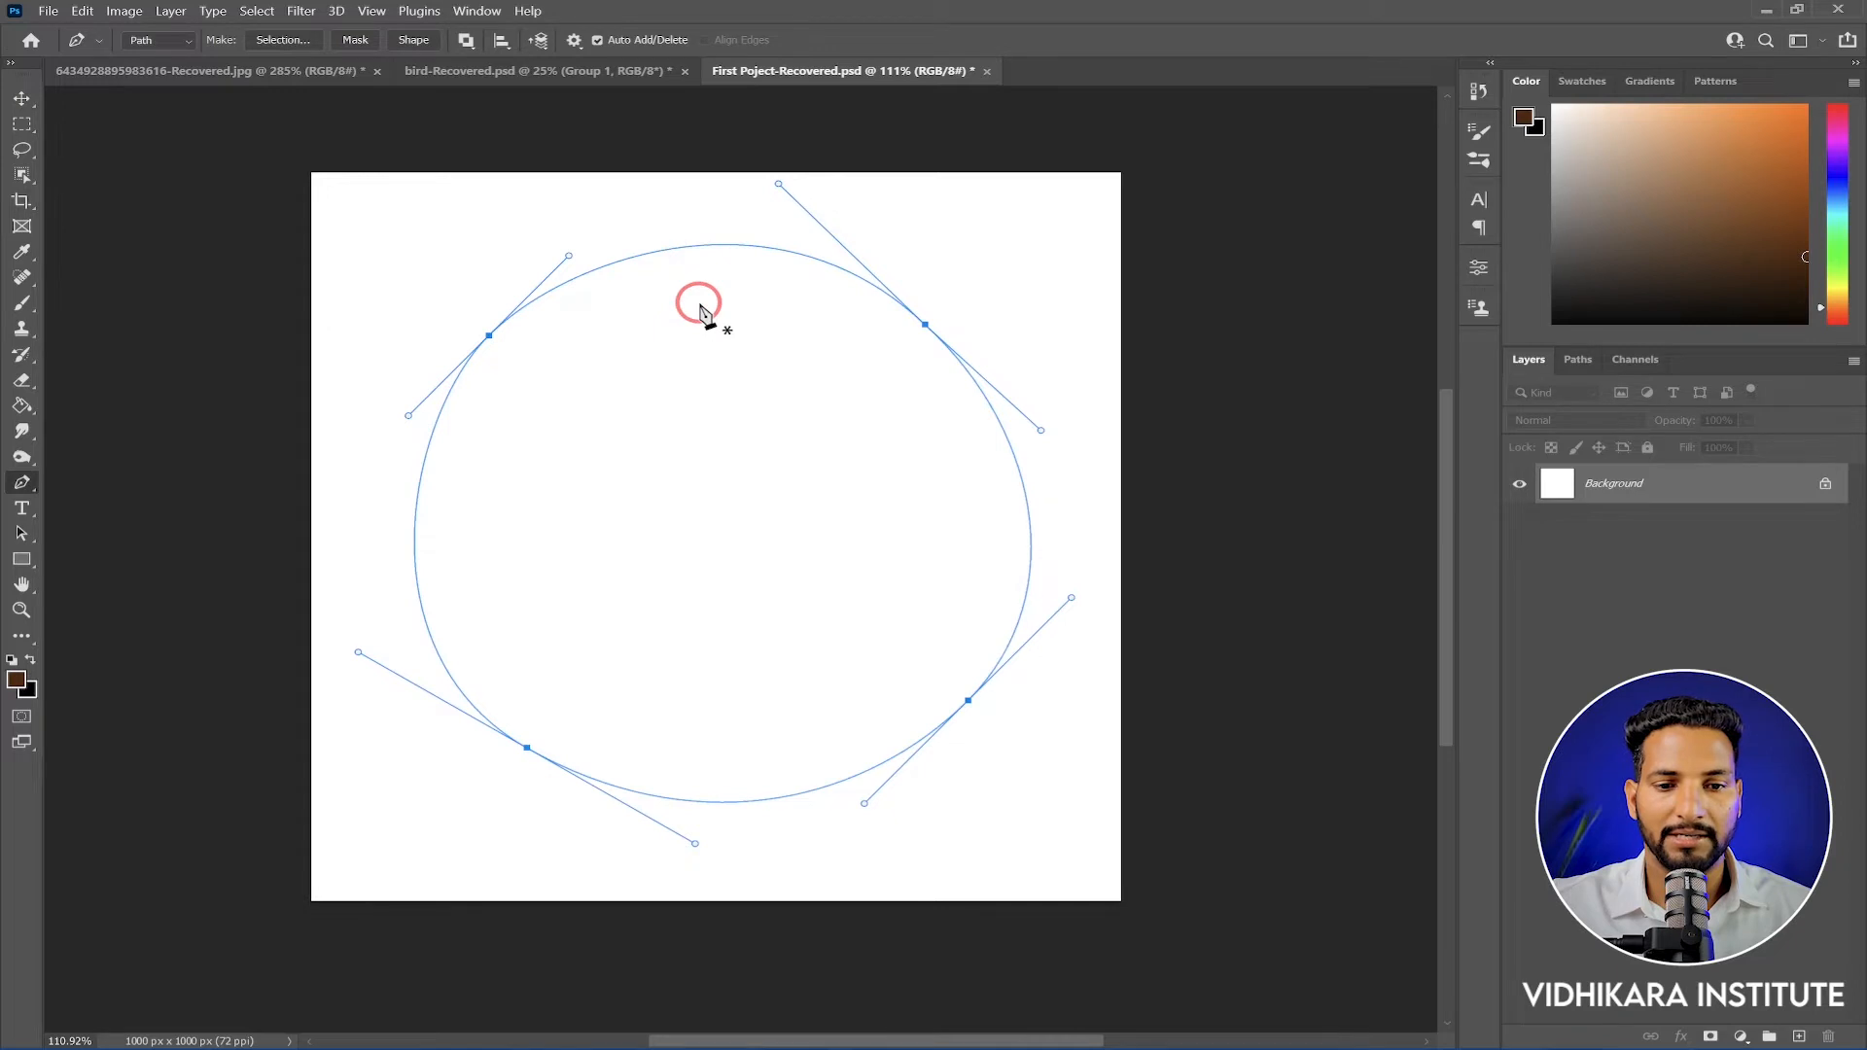
# Add four anchor points to the rounded path, one each on its top, right, left and bottom curves
pyautogui.click(706, 247)
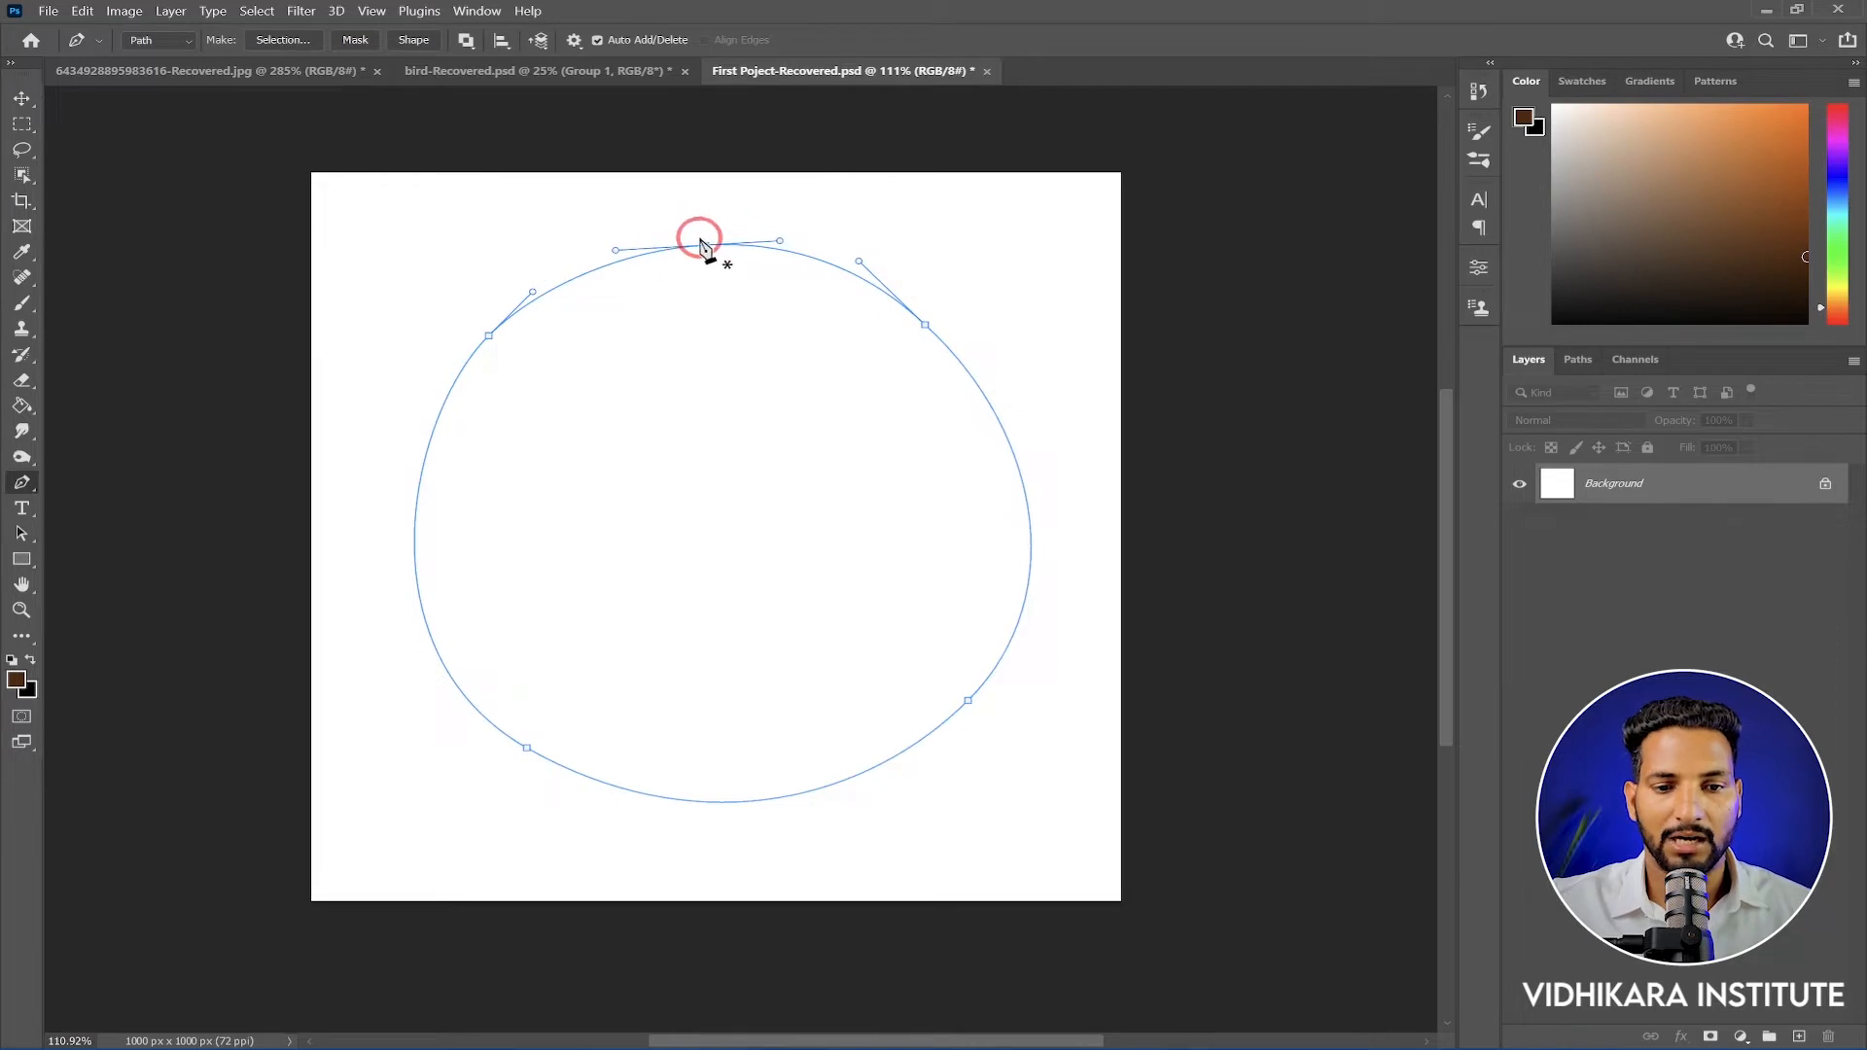
pyautogui.click(1022, 476)
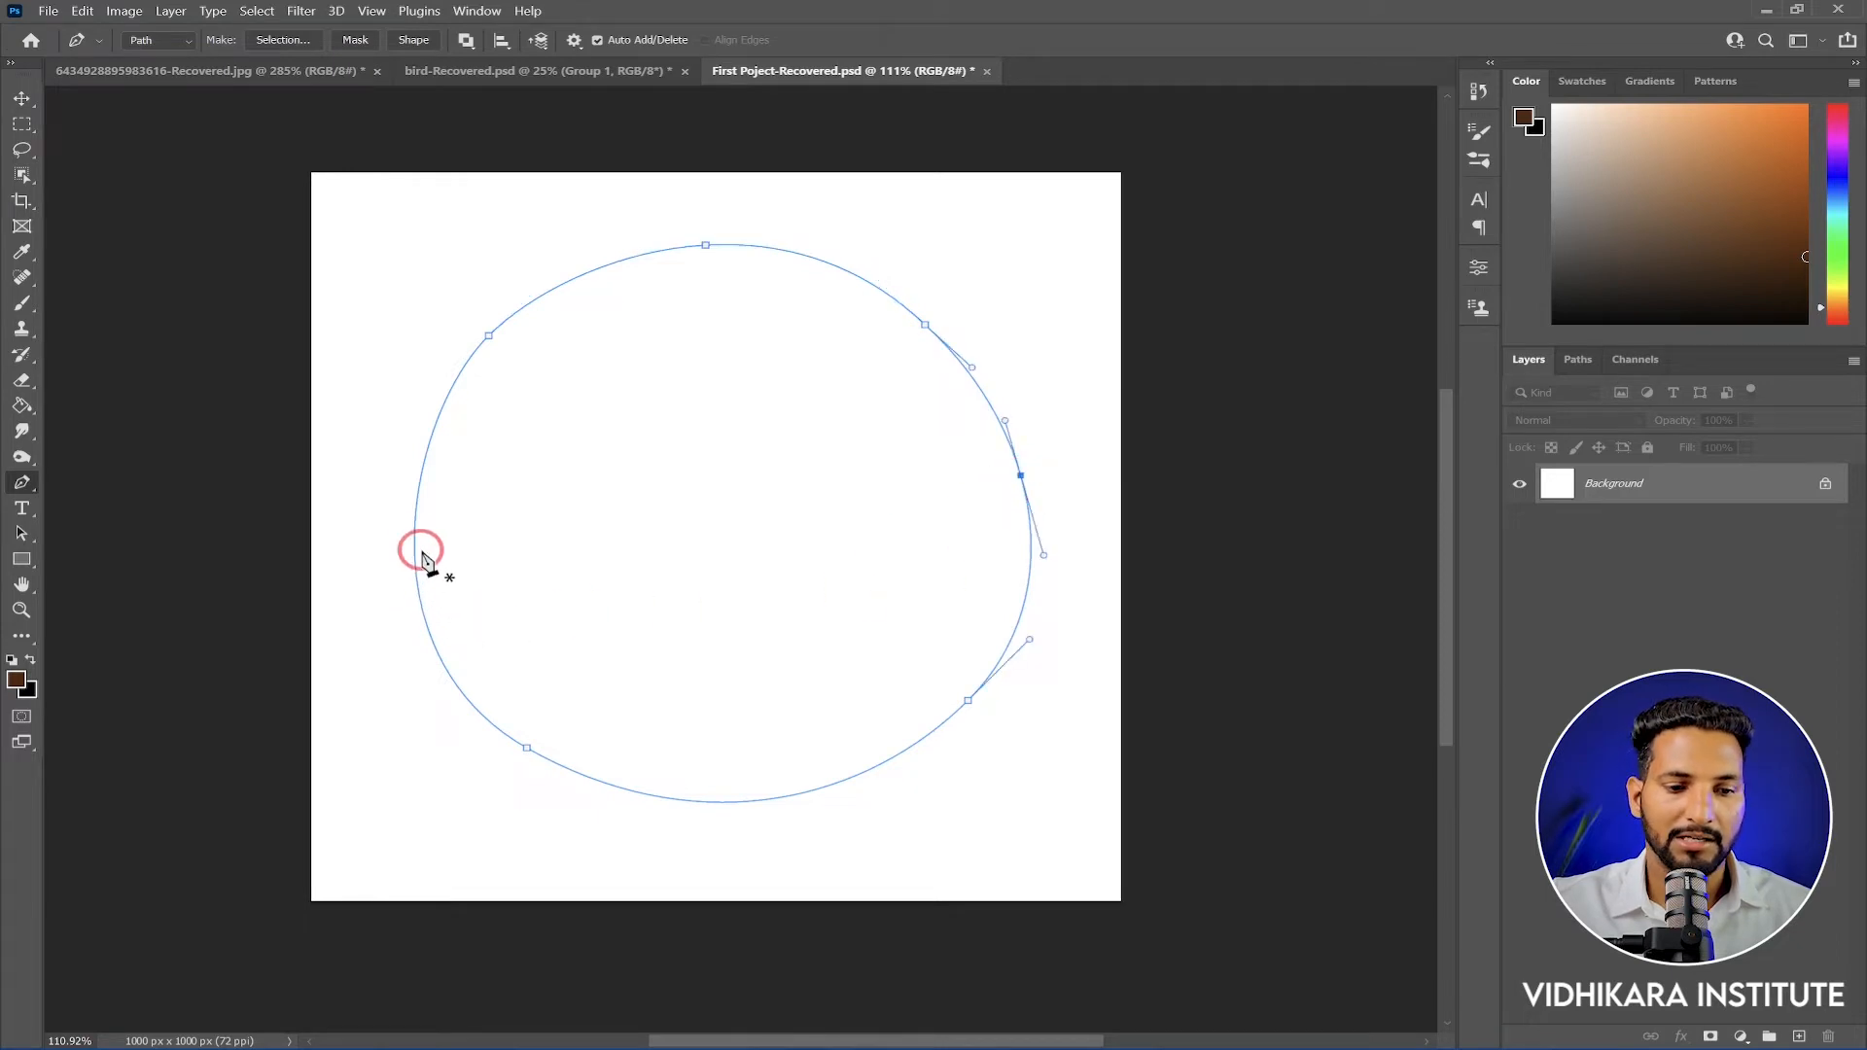
pyautogui.click(416, 520)
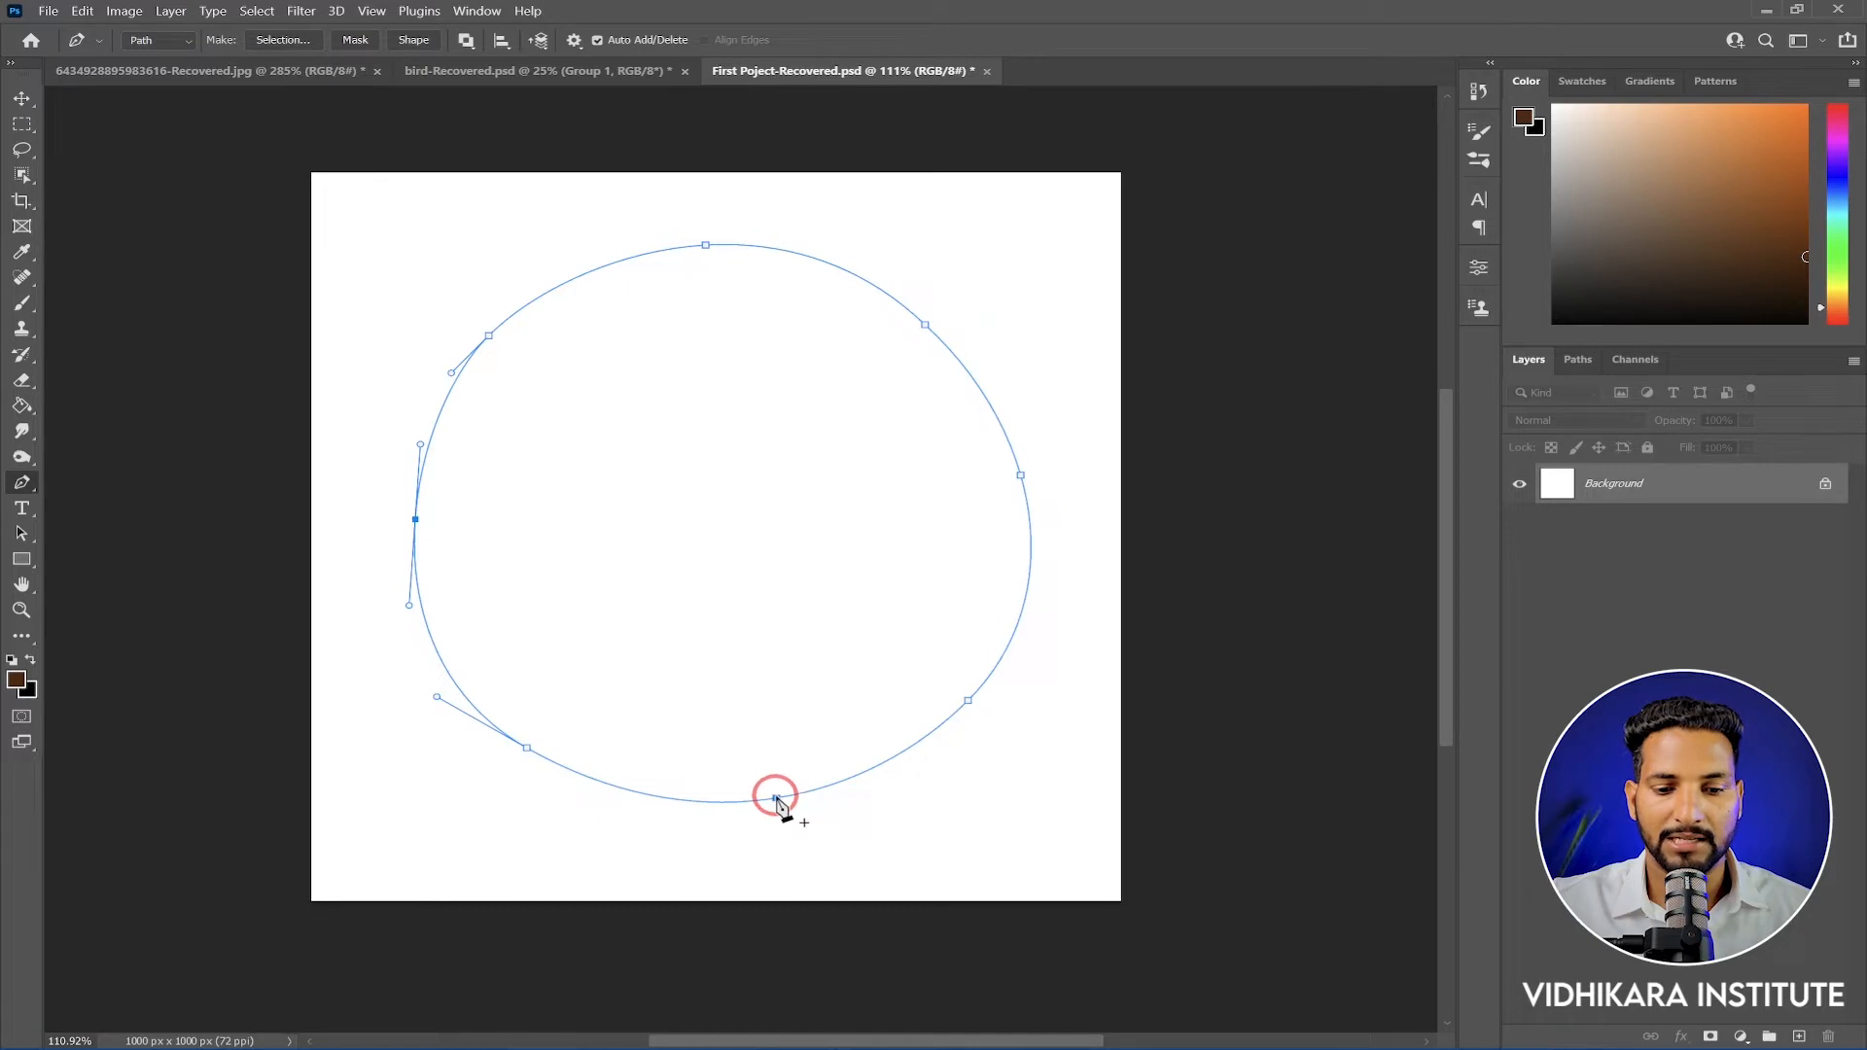
pyautogui.click(775, 798)
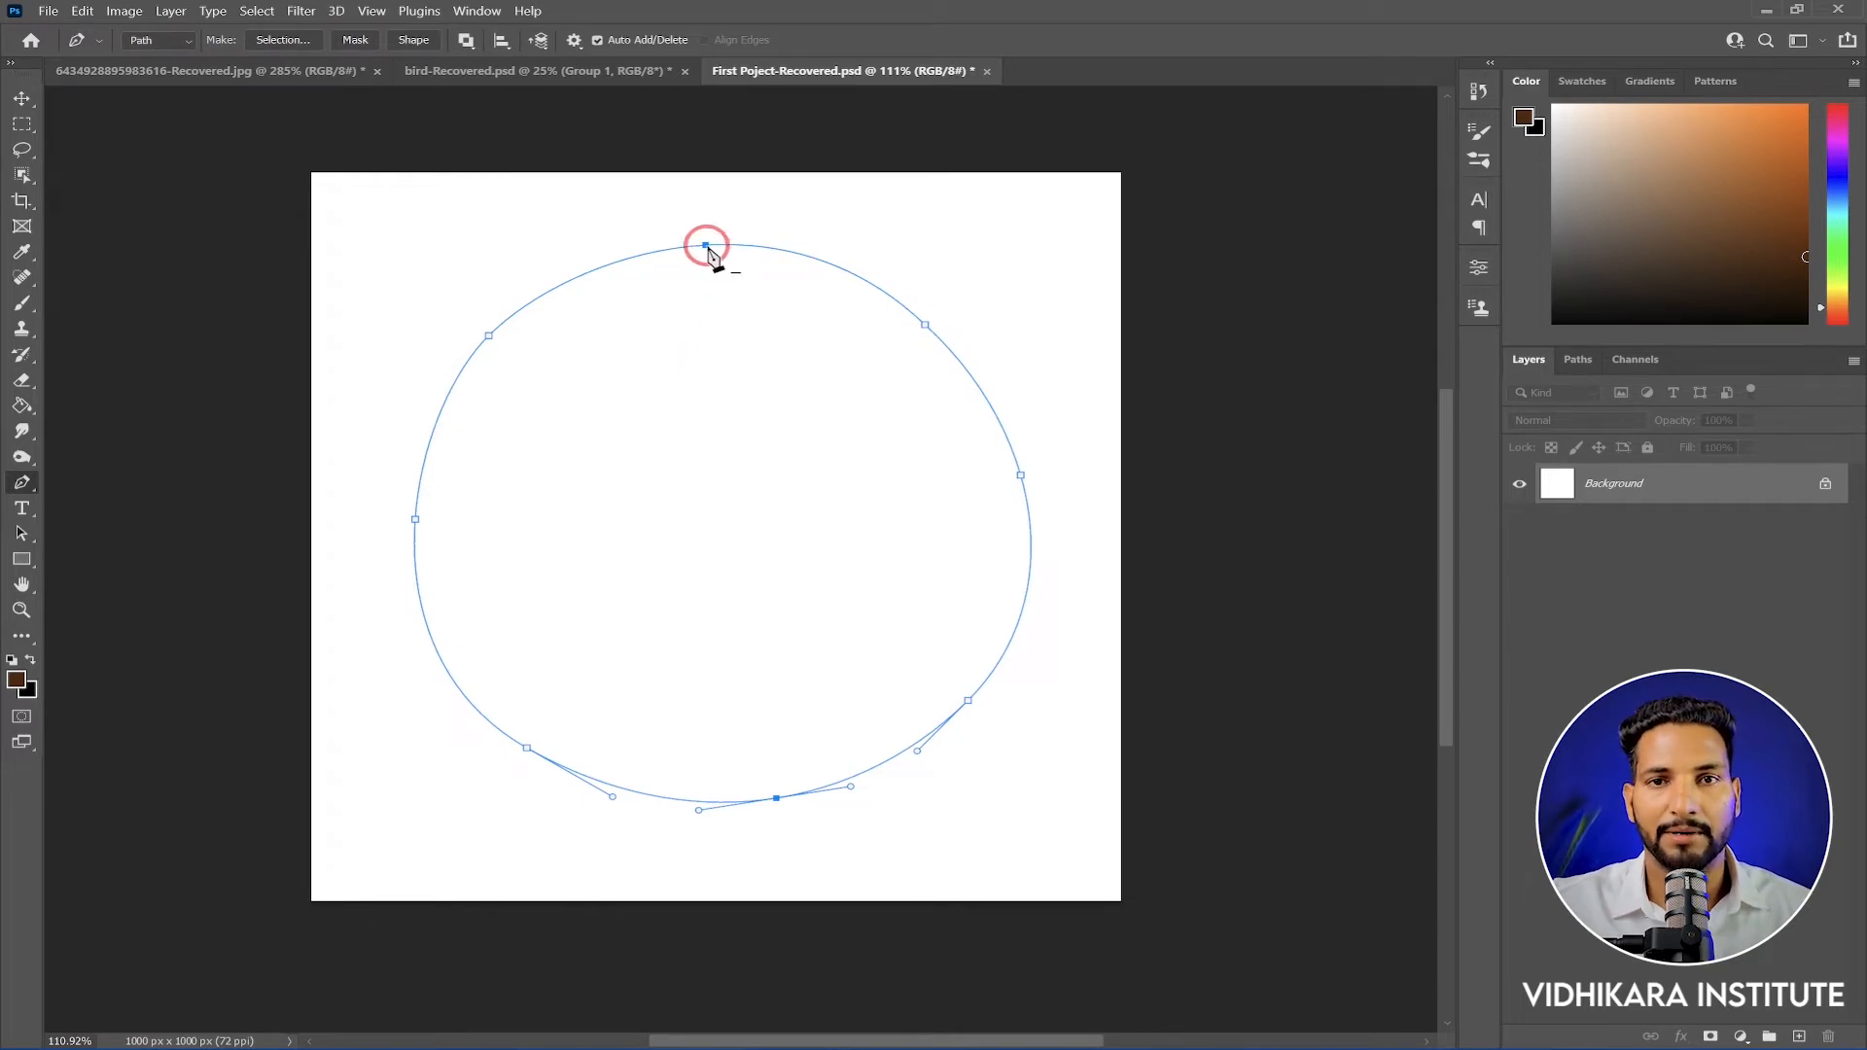
# Delete the rounded path's anchor points one by one until none of them is left
pyautogui.click(706, 247)
pyautogui.click(489, 336)
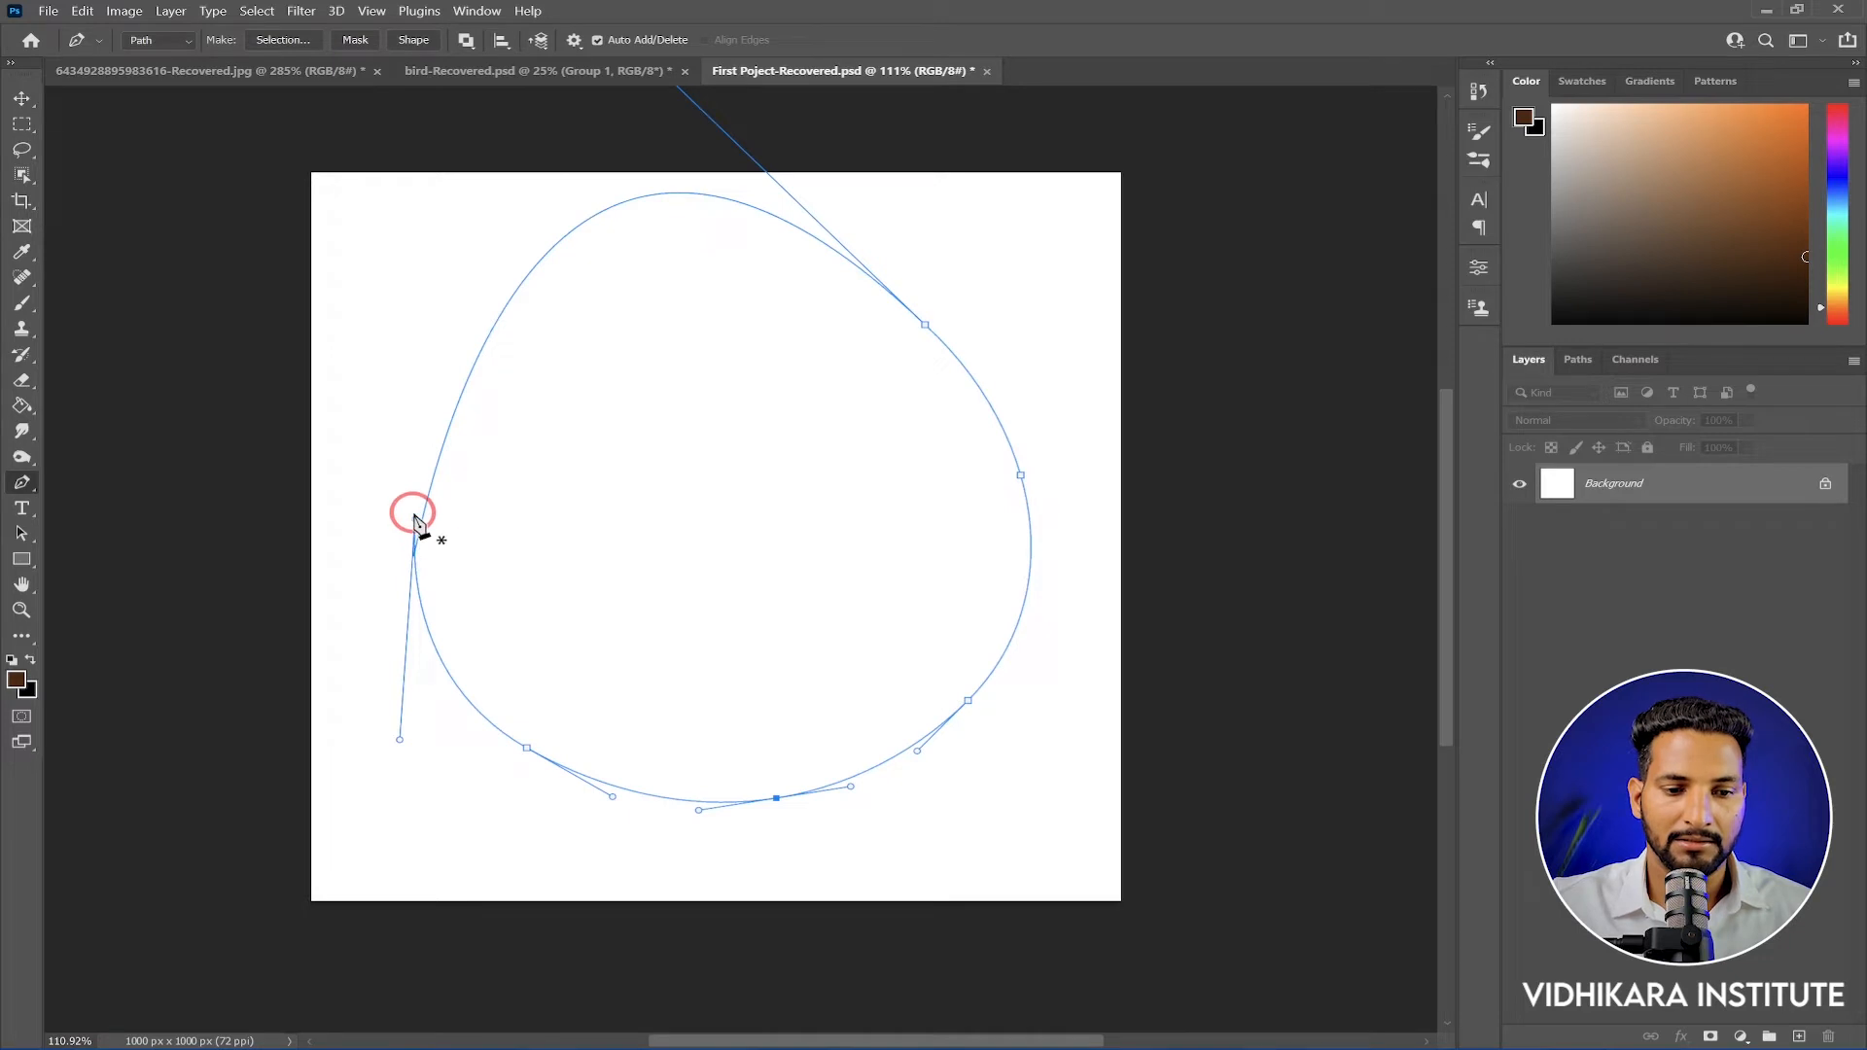
pyautogui.click(414, 522)
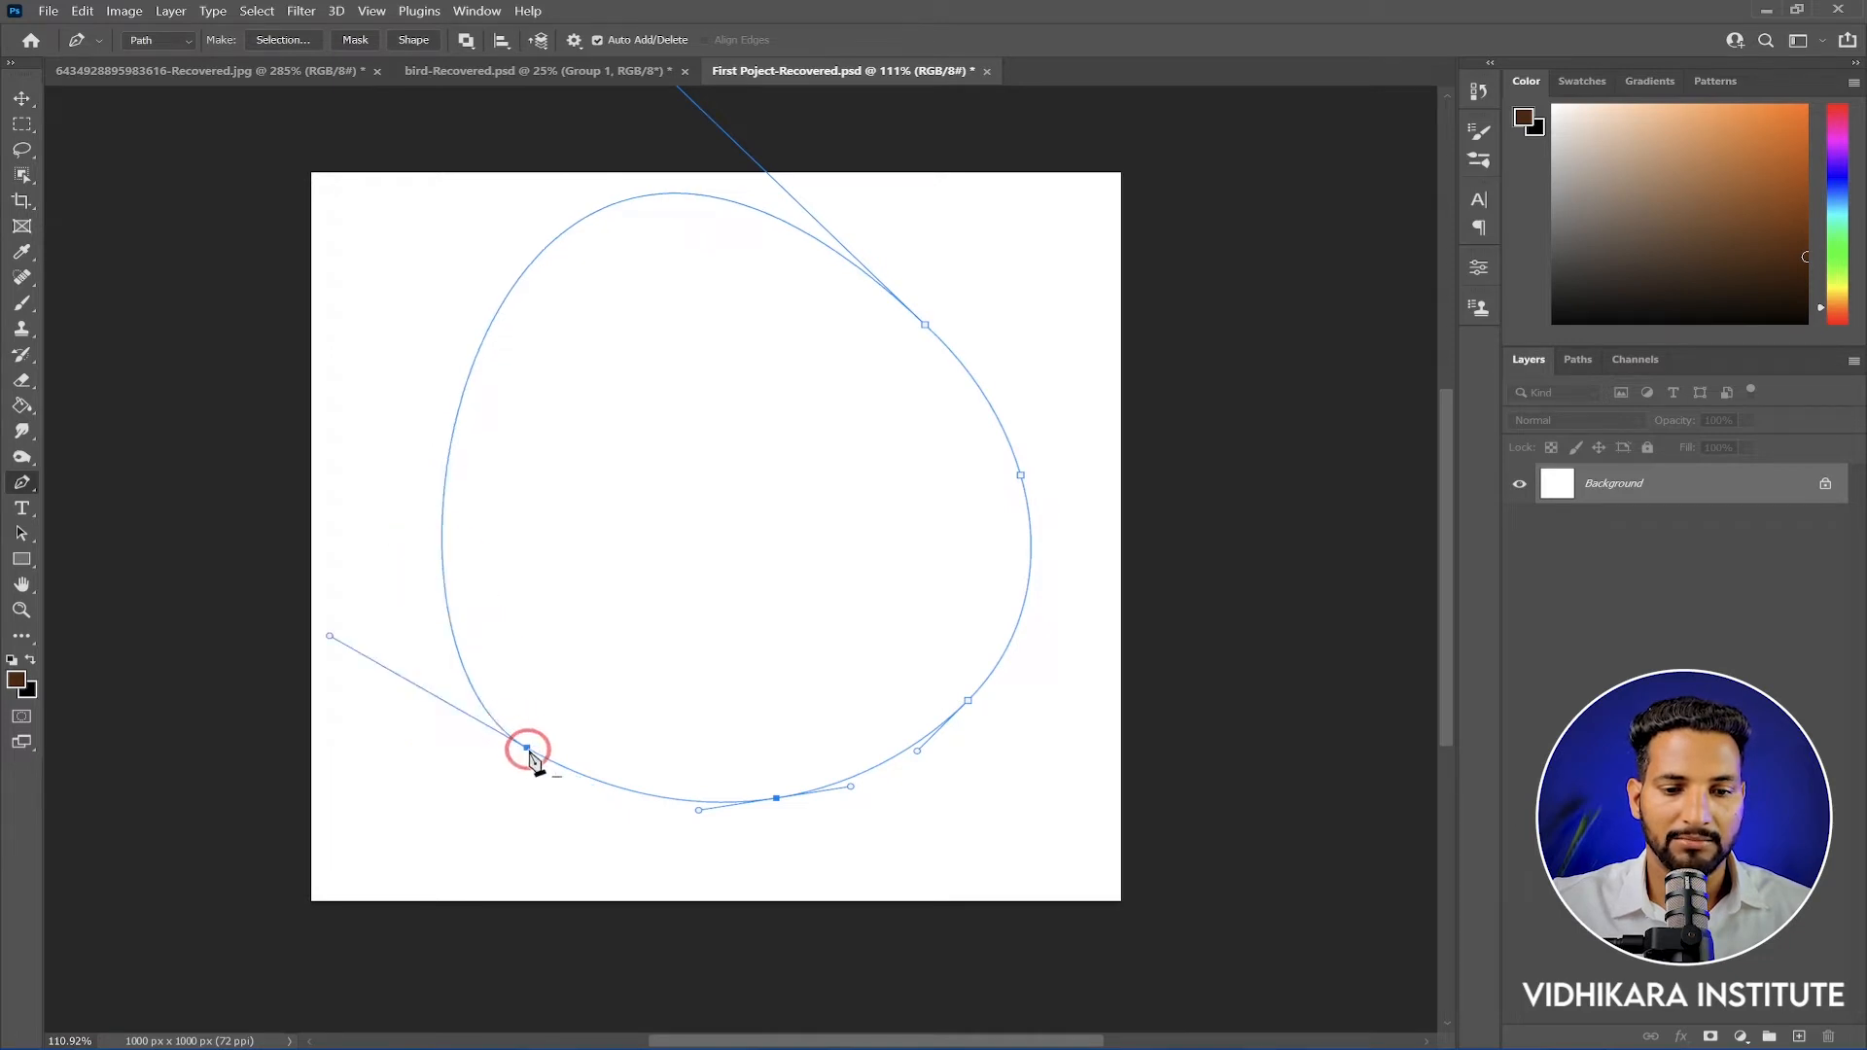
pyautogui.click(526, 748)
pyautogui.click(925, 325)
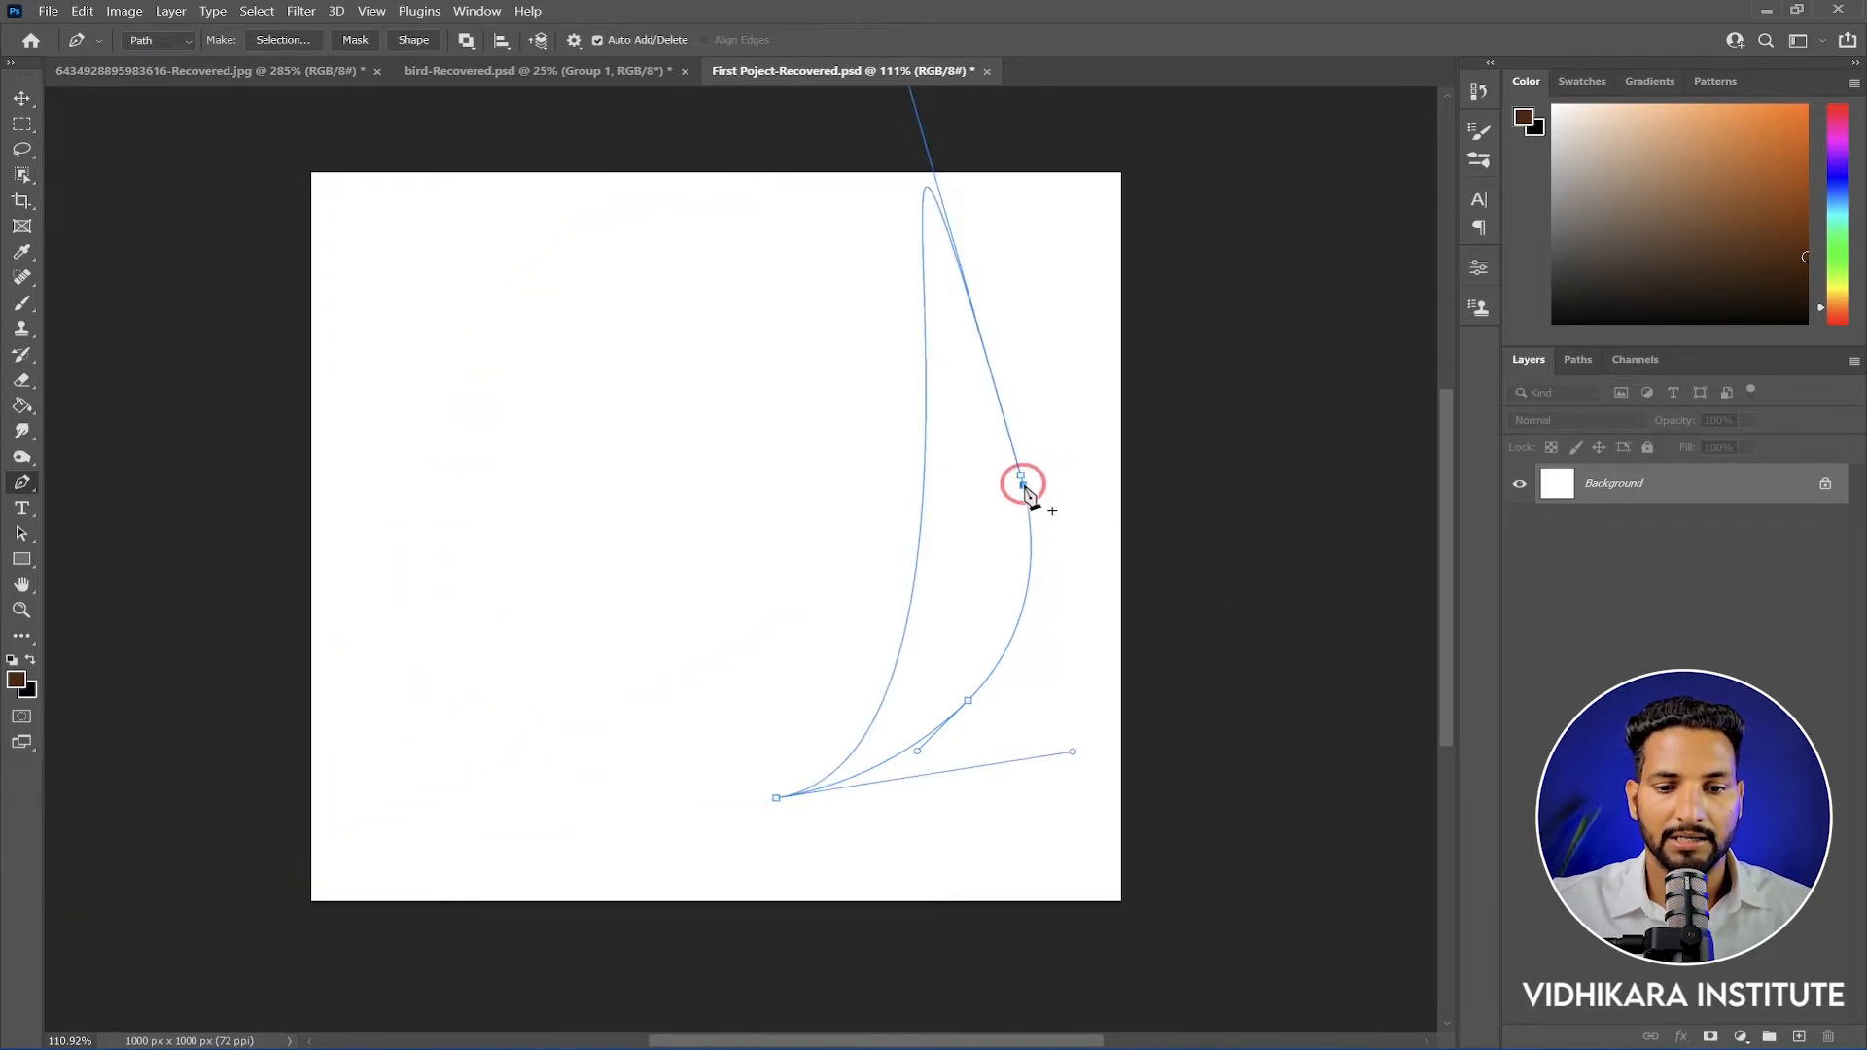
pyautogui.click(1021, 477)
pyautogui.click(967, 702)
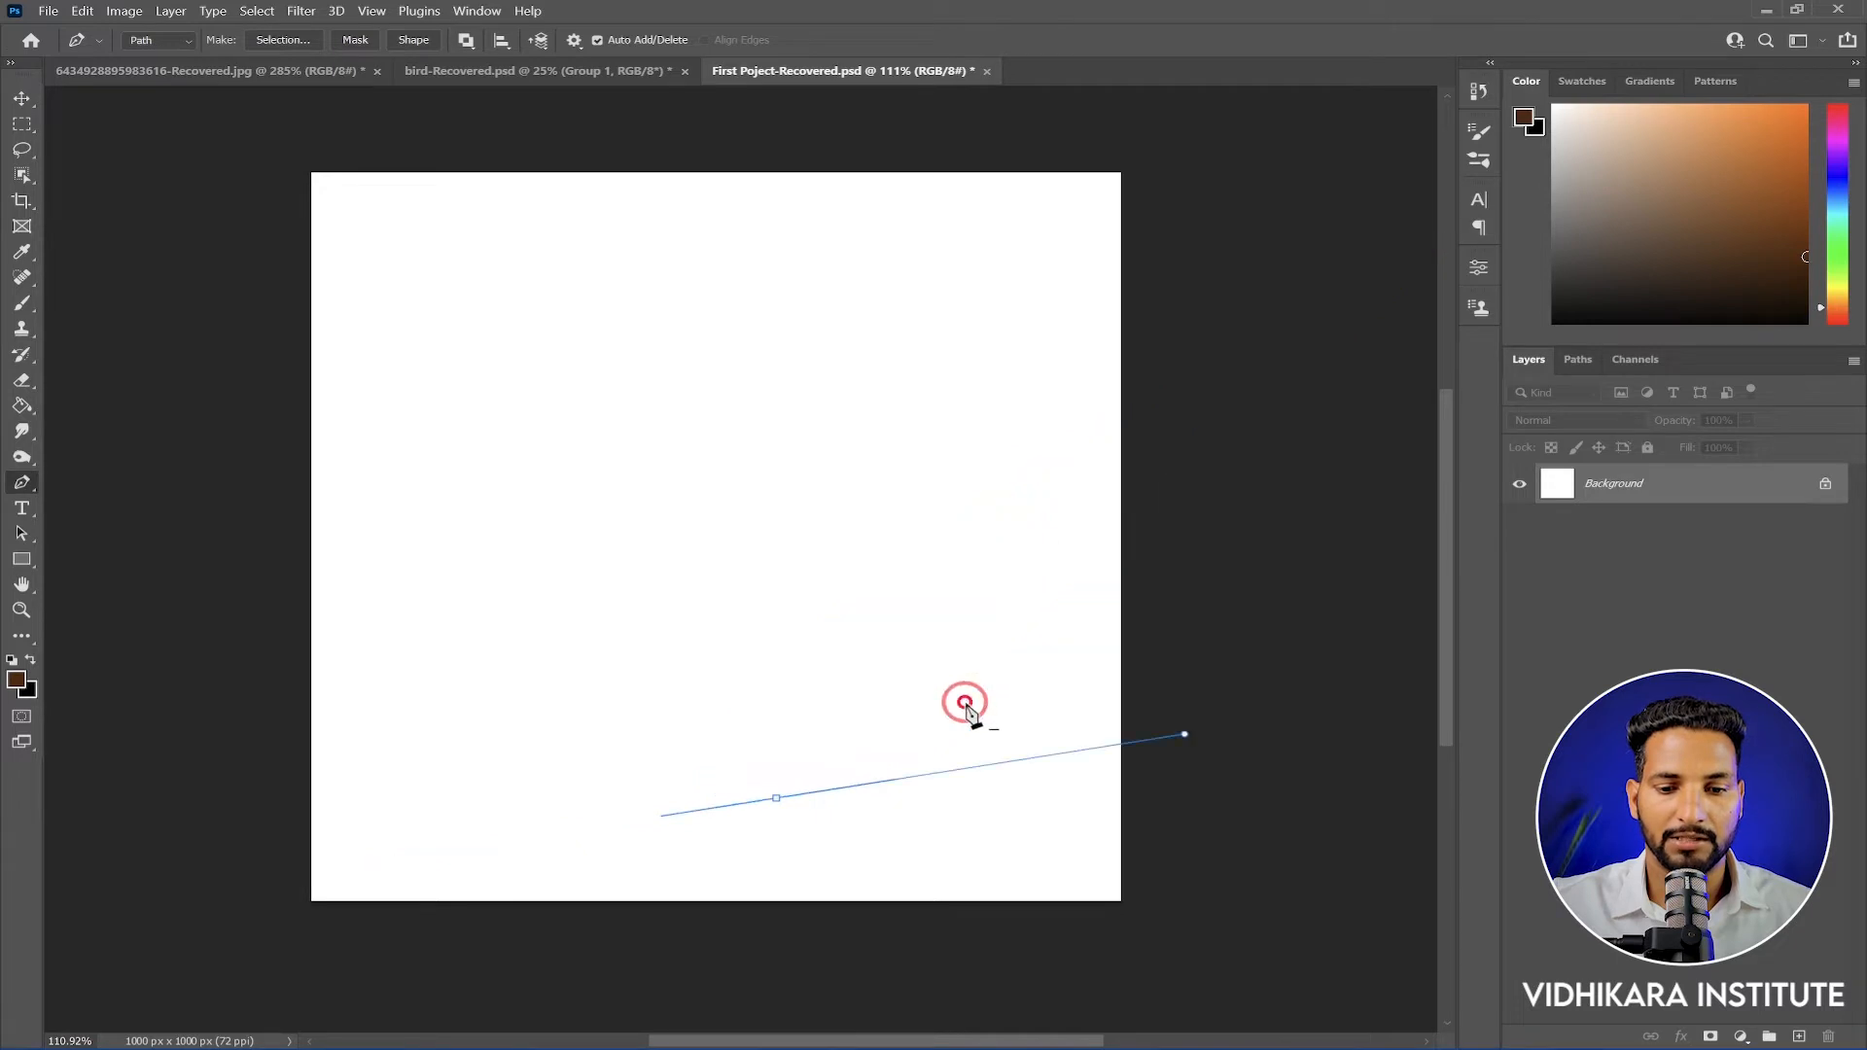
pyautogui.click(775, 799)
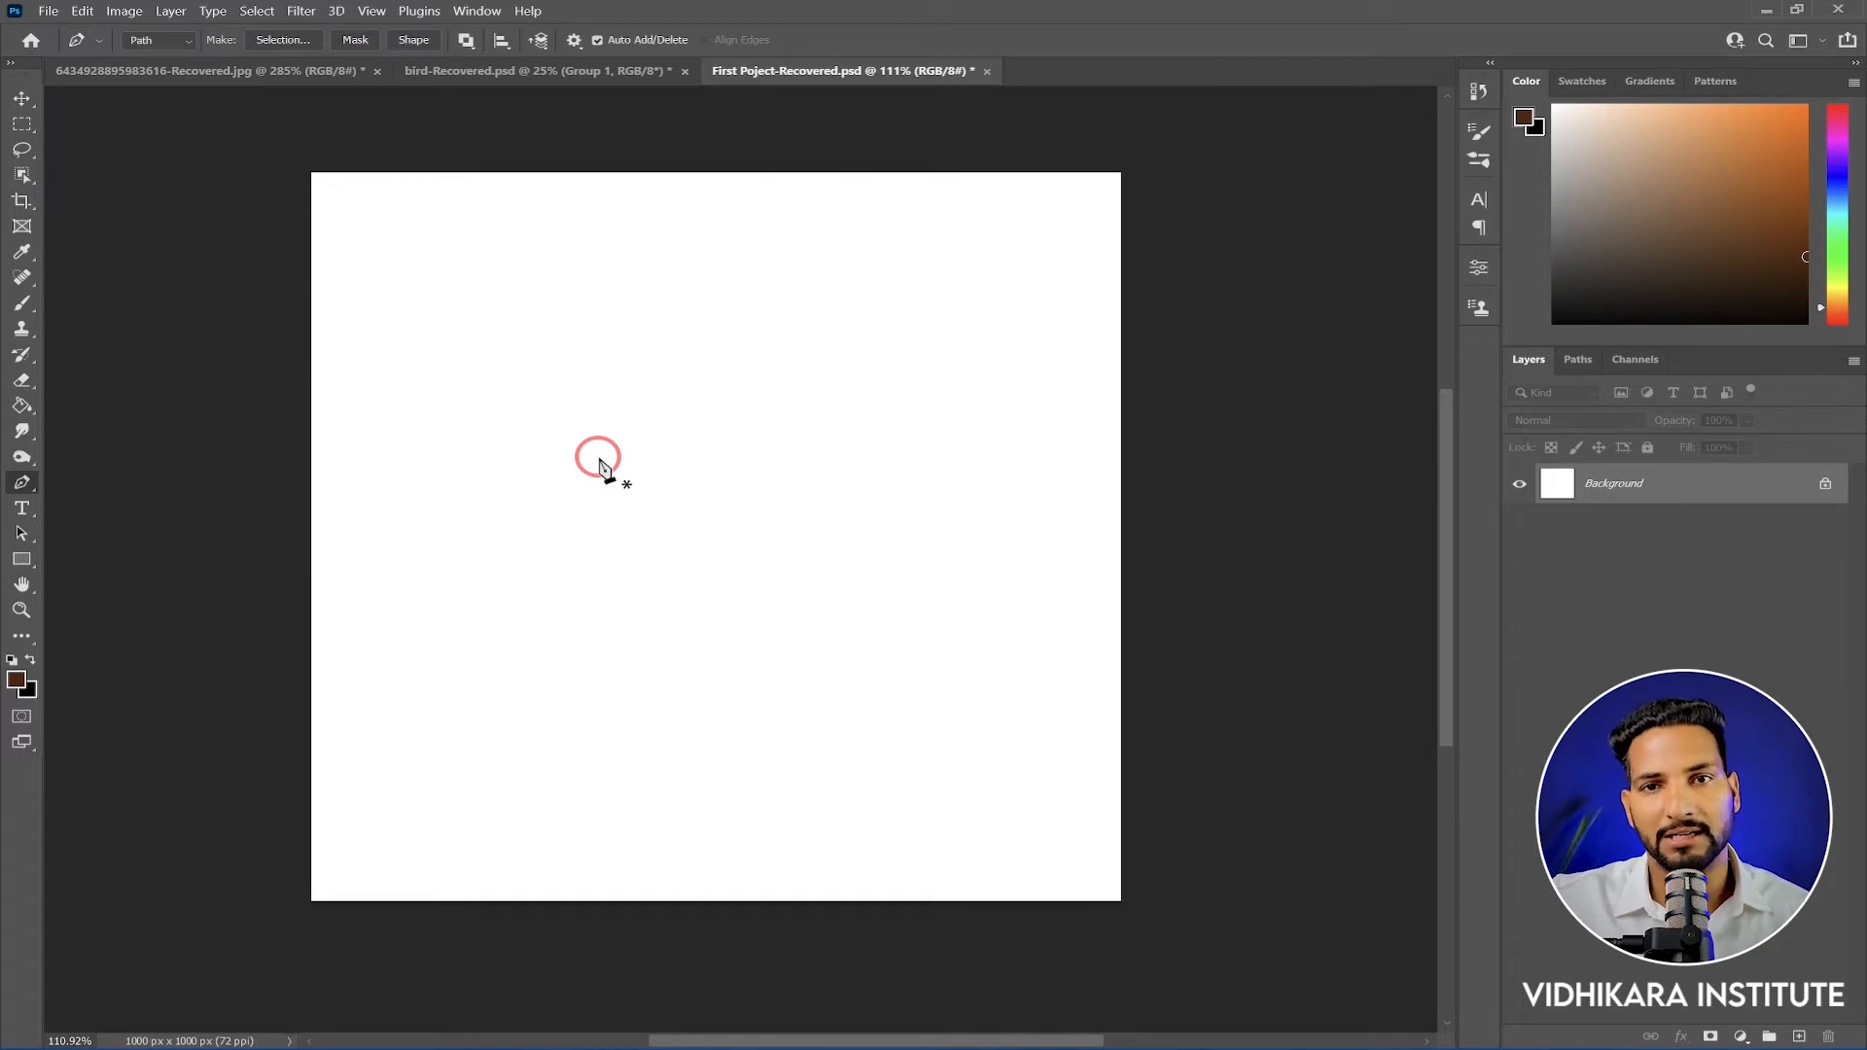
# Draw a closed, straight-sided path with four corner anchors in the middle of the canvas using the Pen tool
pyautogui.click(528, 288)
pyautogui.click(952, 307)
pyautogui.click(903, 750)
pyautogui.click(528, 752)
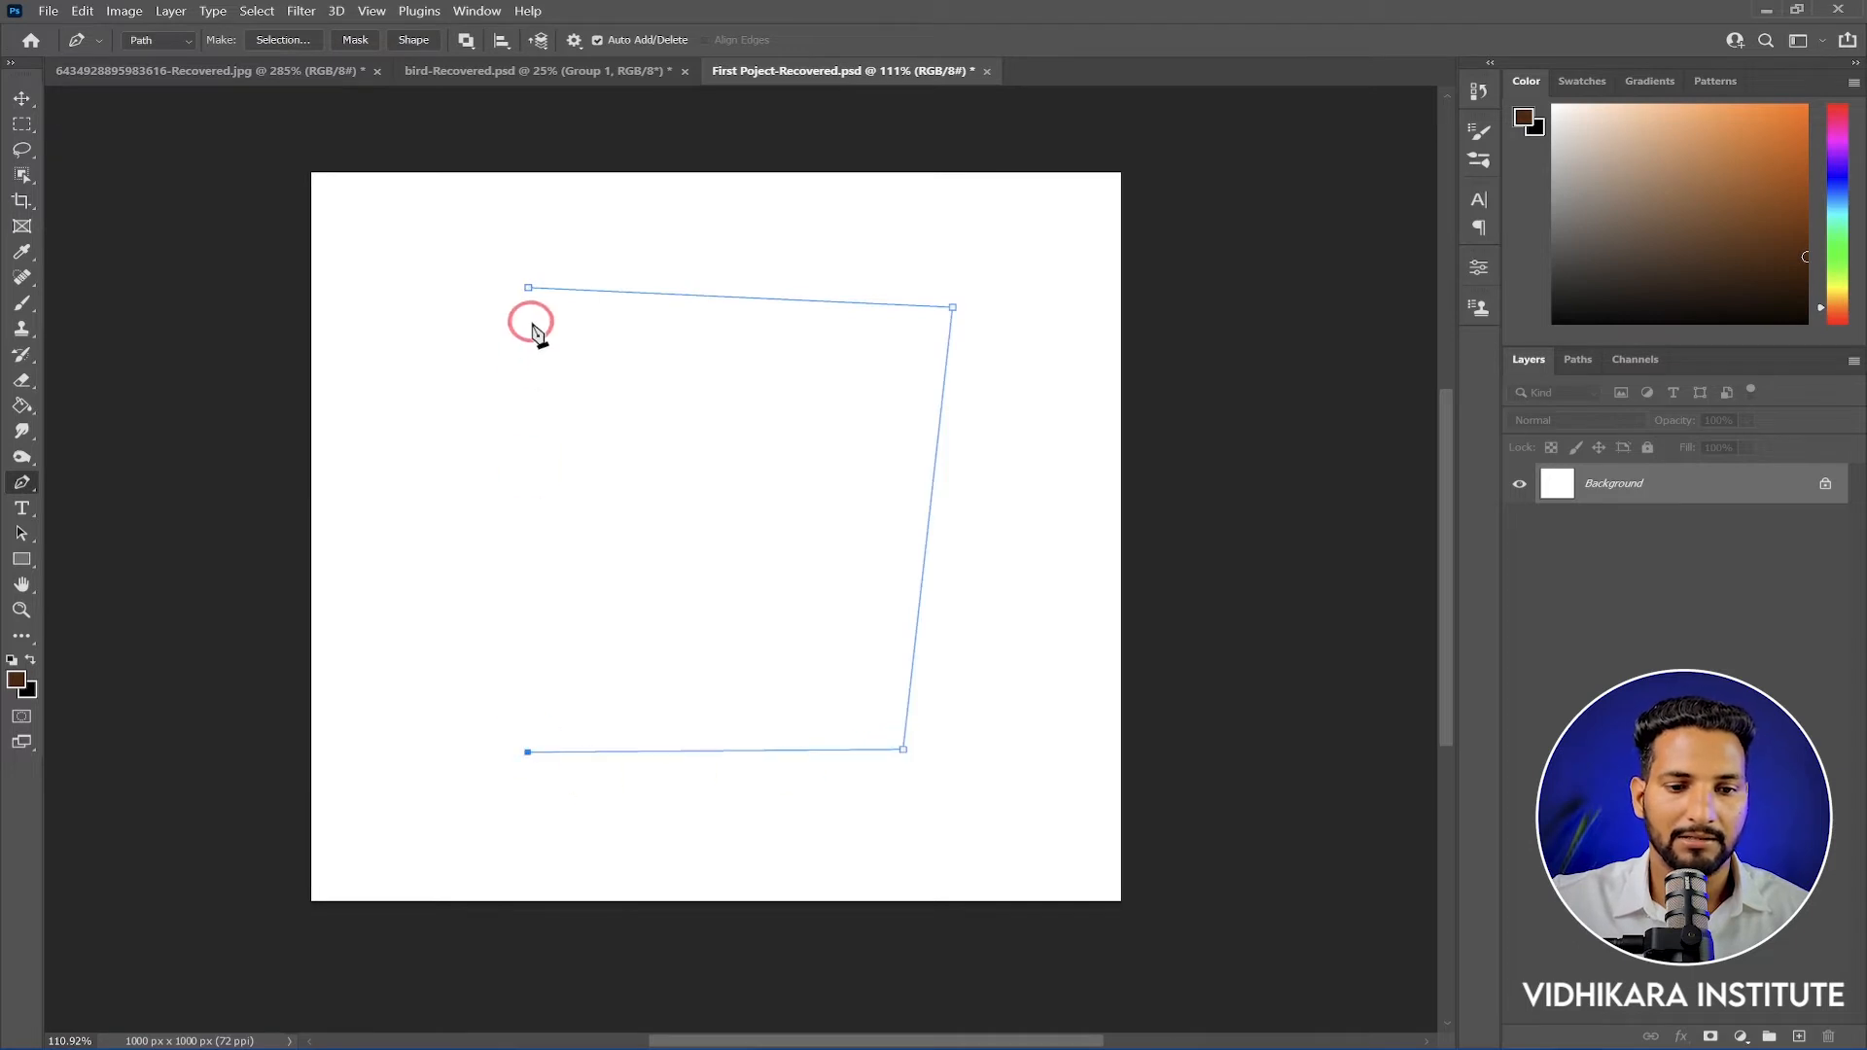
pyautogui.click(529, 288)
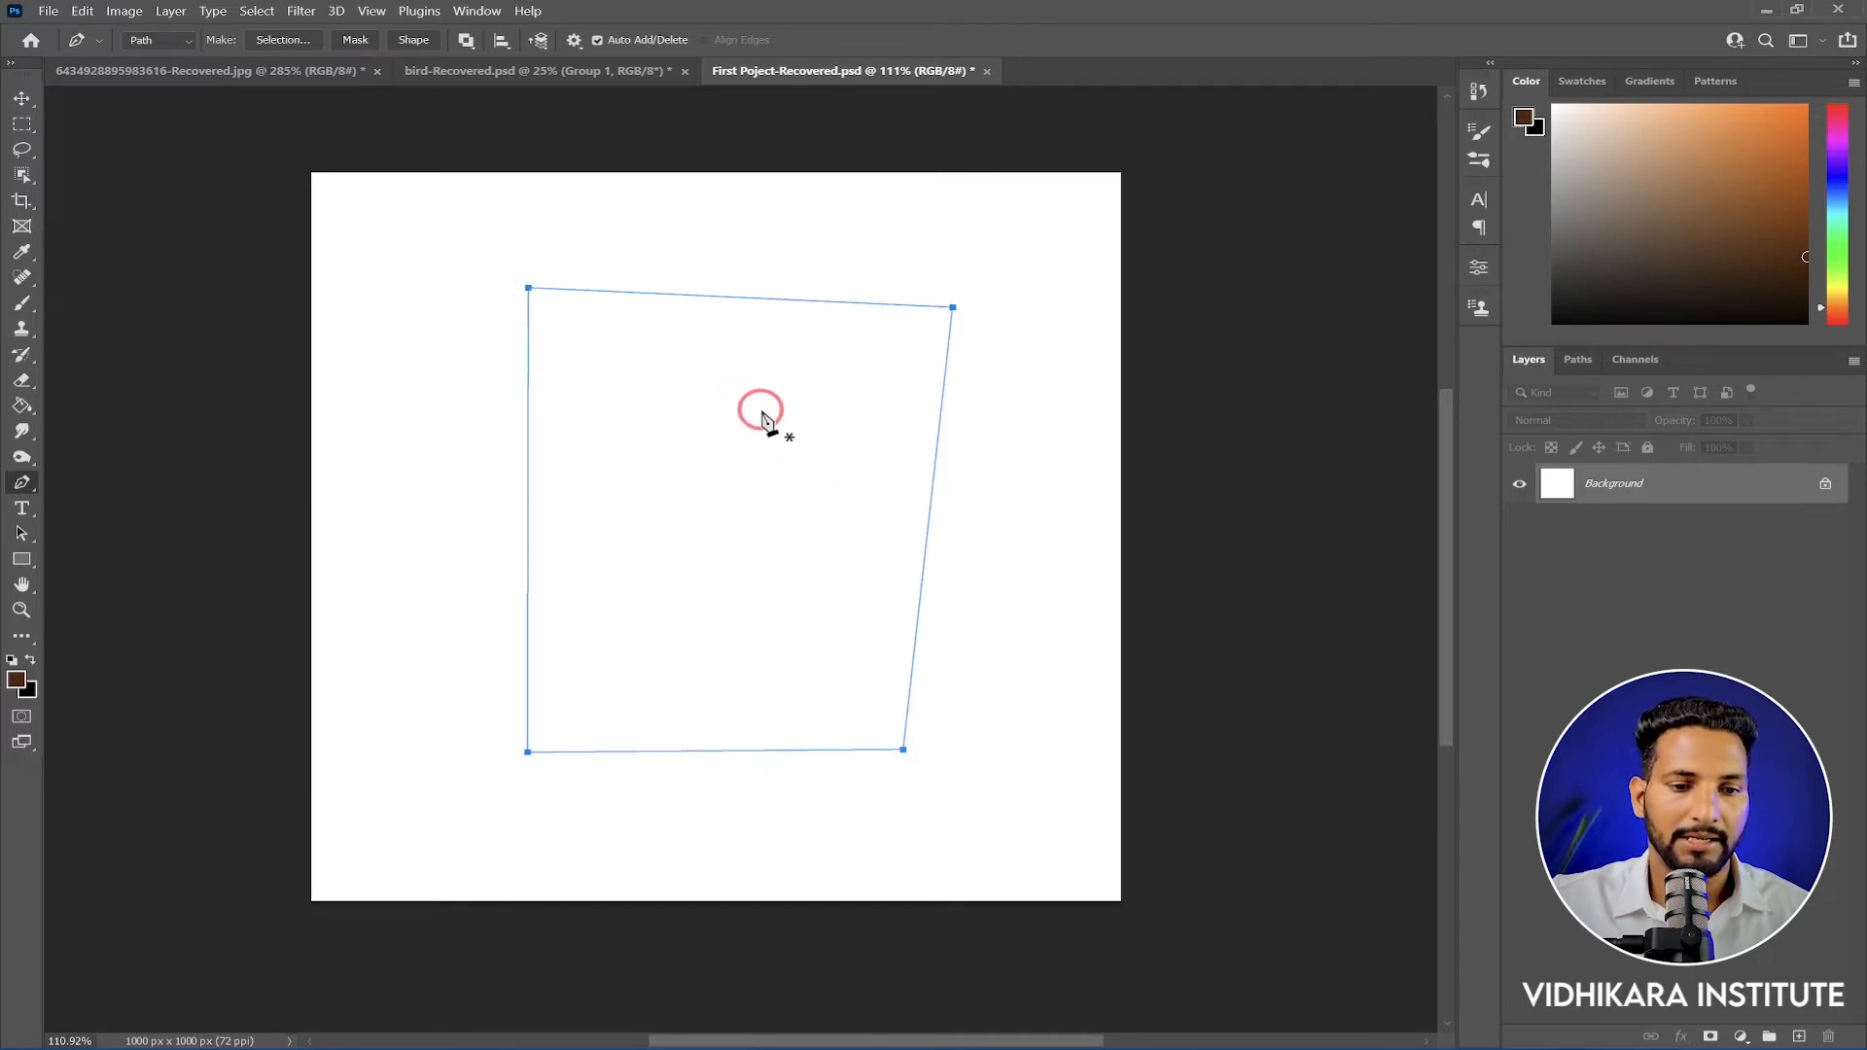
# Add anchor points on the path's top and left edges, pulling both outward into curves, and move the upper-left corner inward
pyautogui.click(21, 482)
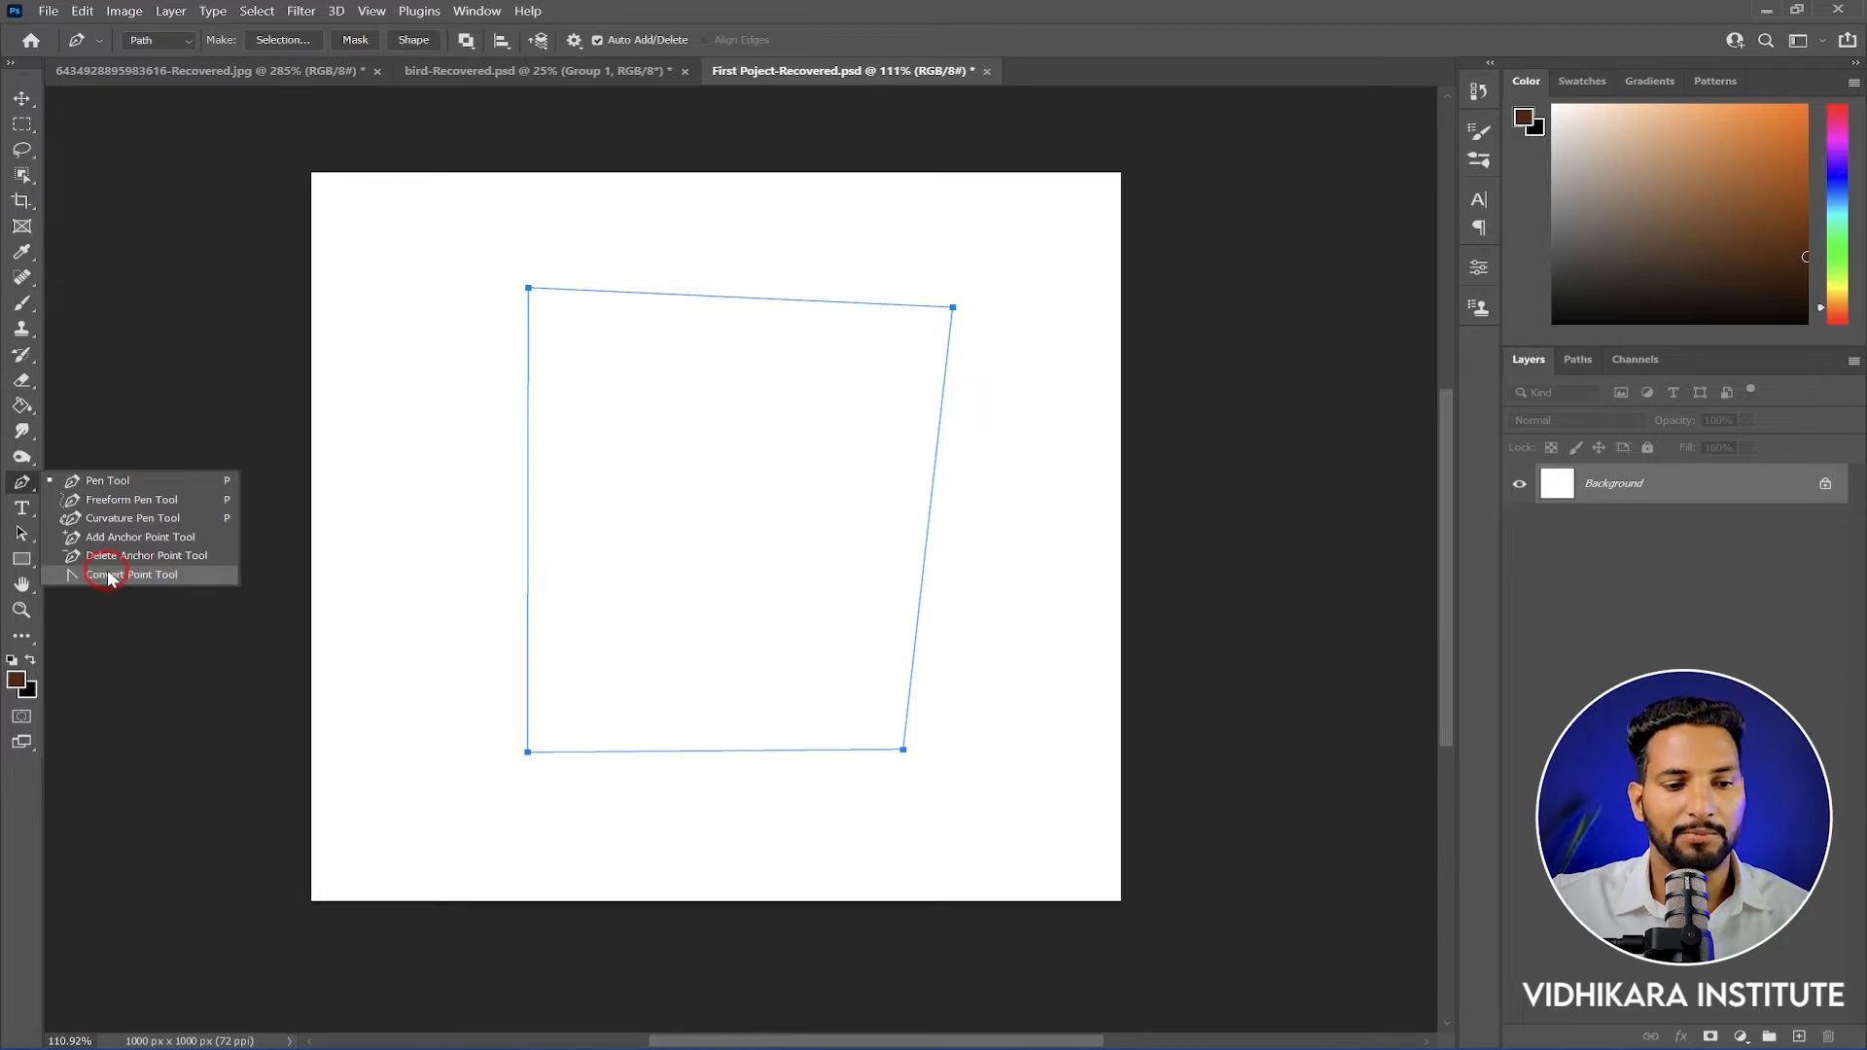
pyautogui.click(131, 537)
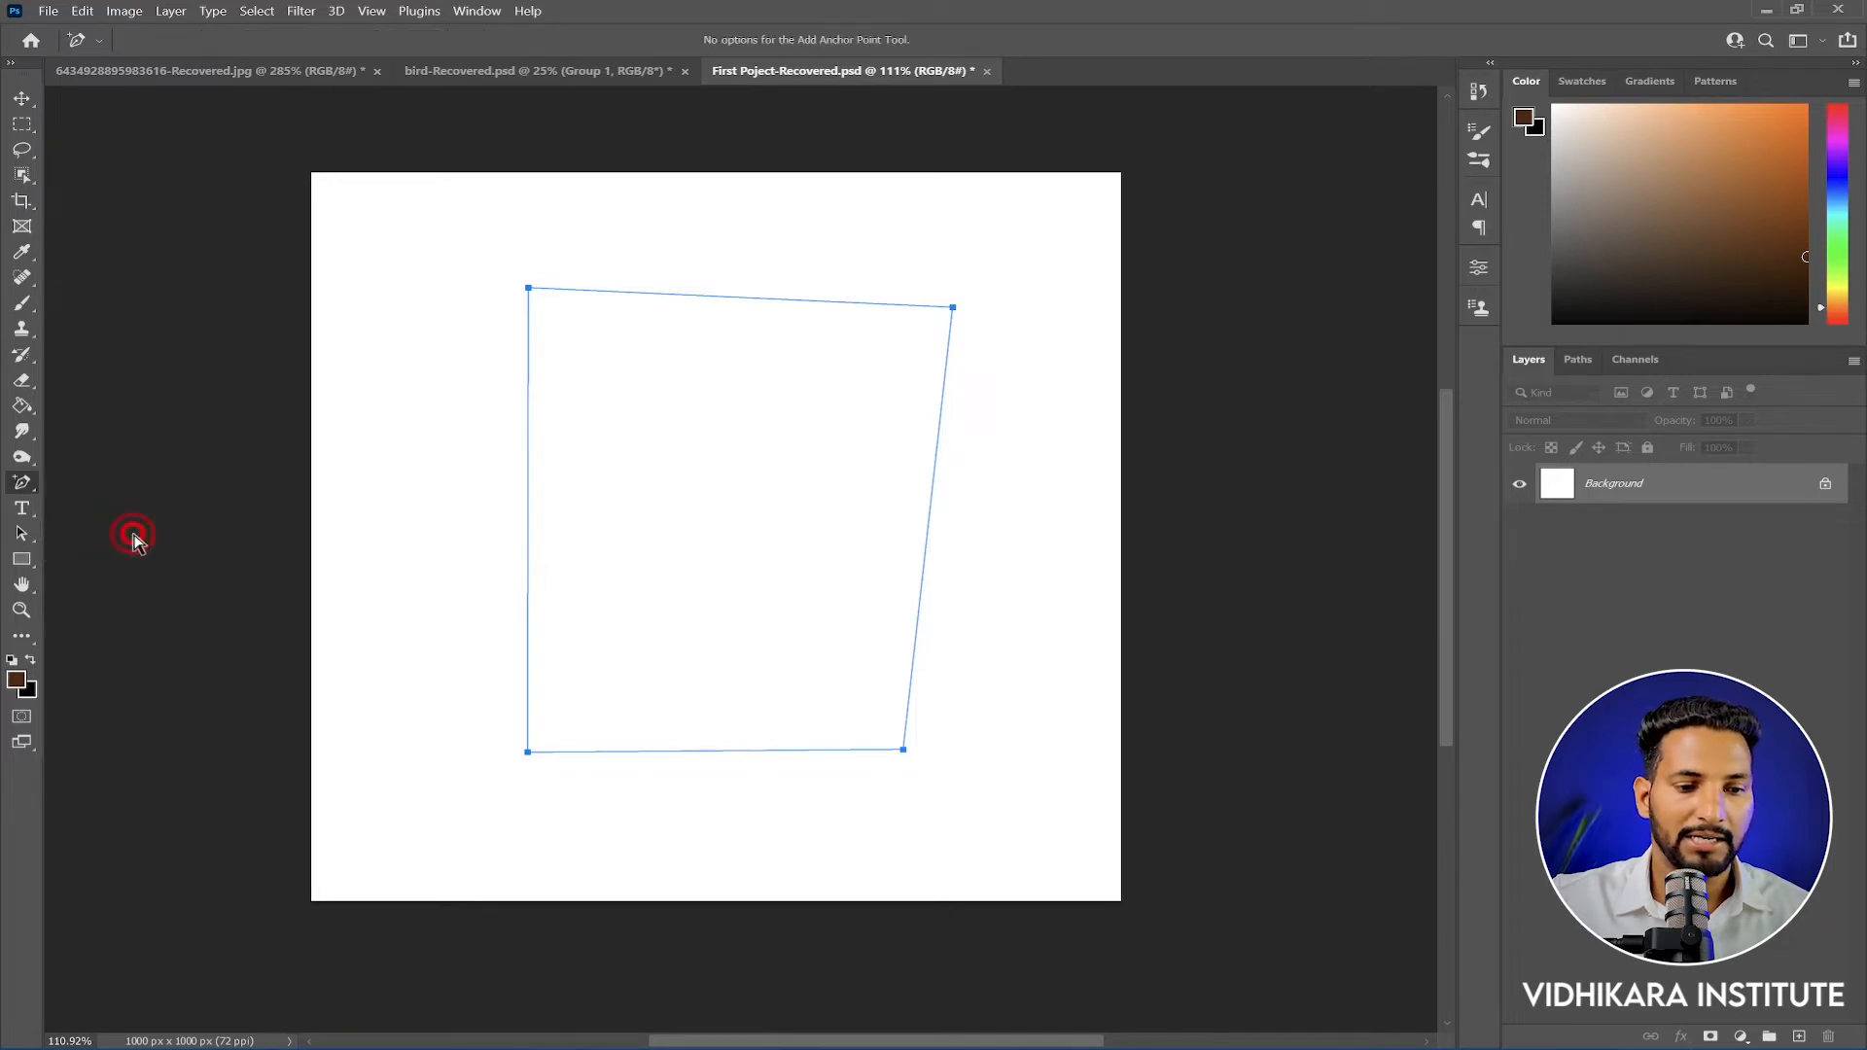
pyautogui.click(738, 297)
pyautogui.moveTo(740, 301); pyautogui.dragTo(760, 222)
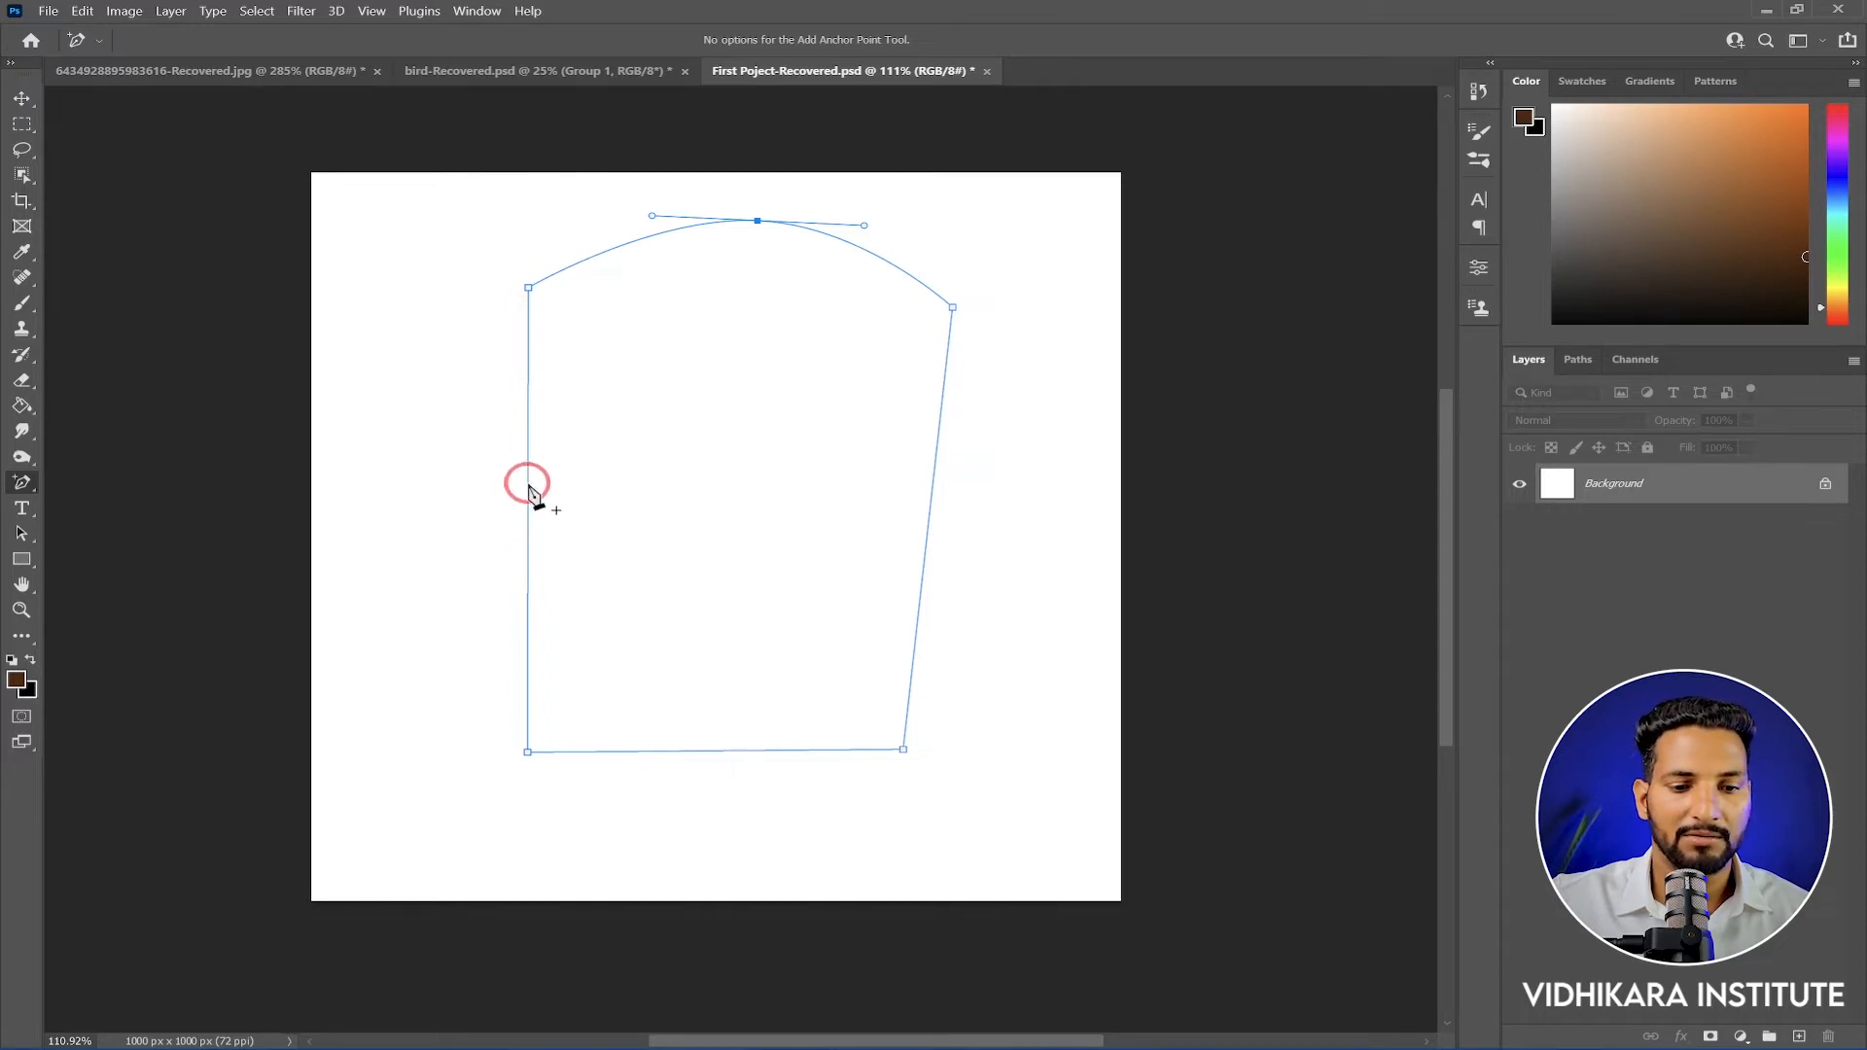
pyautogui.moveTo(529, 484); pyautogui.dragTo(388, 471)
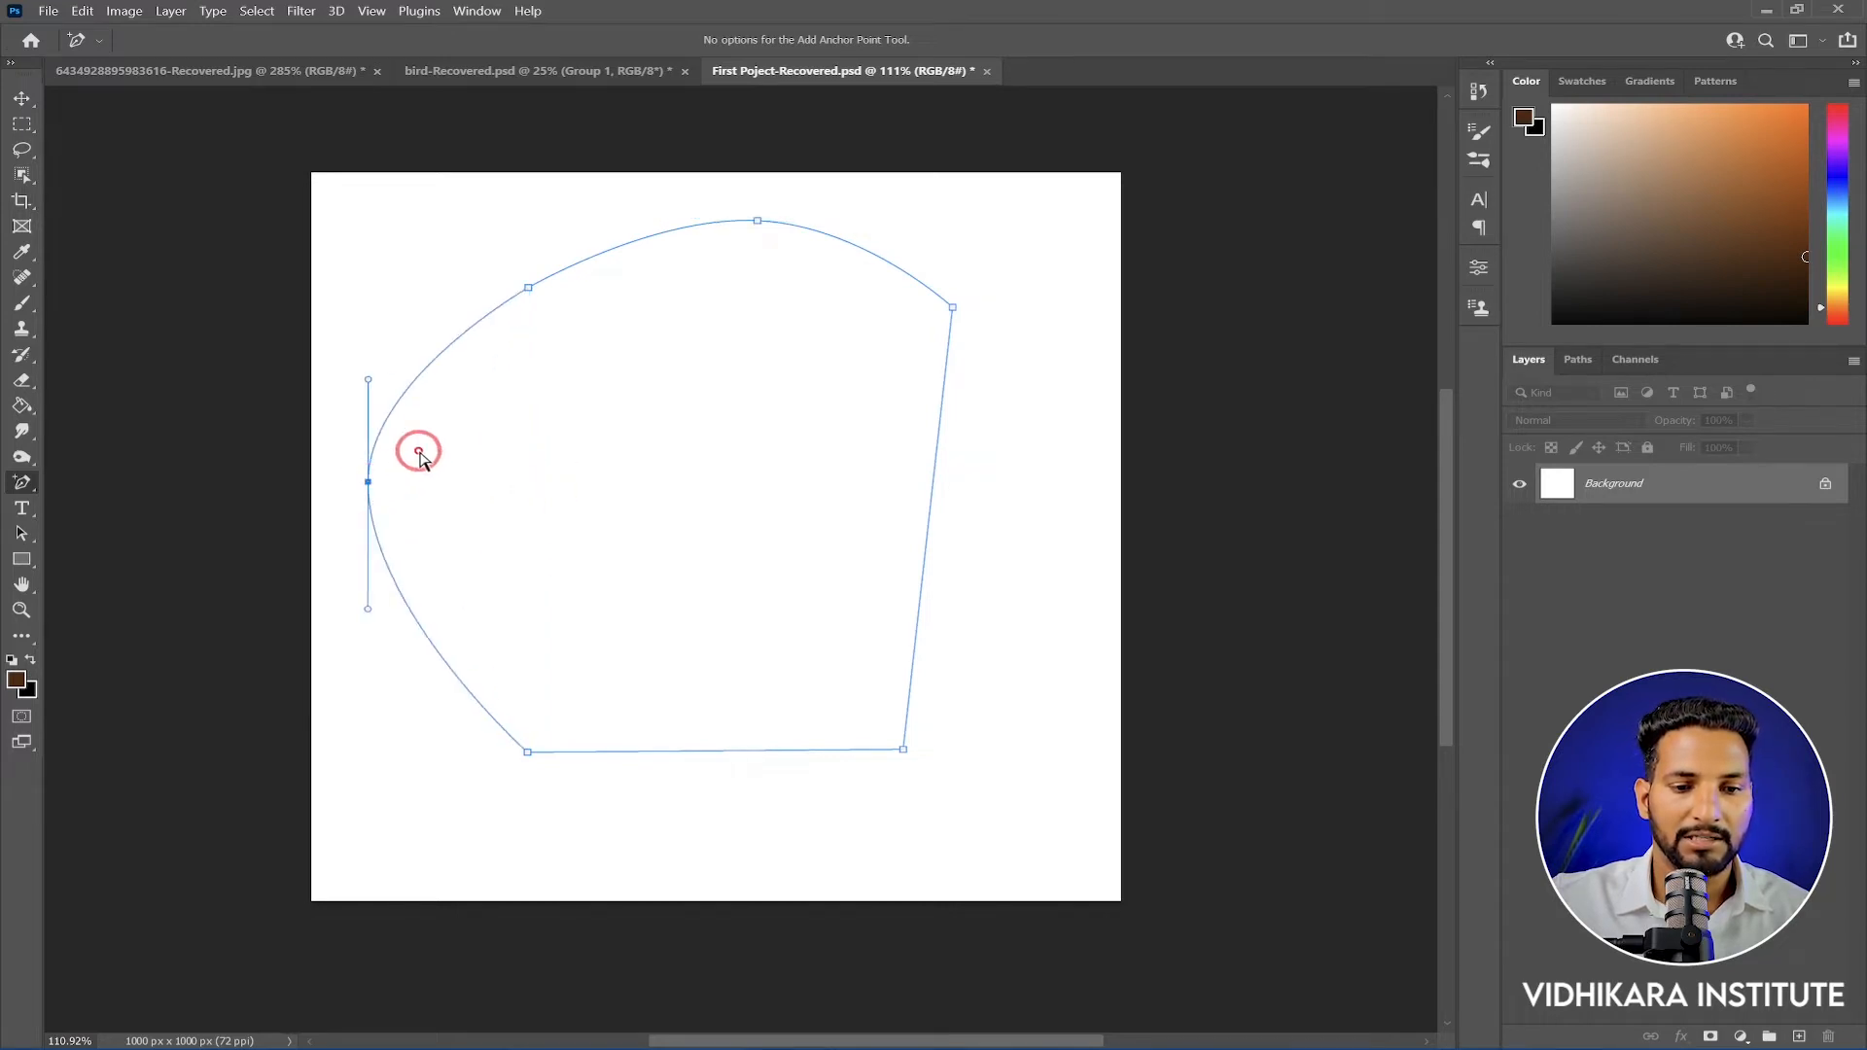
pyautogui.moveTo(529, 292); pyautogui.dragTo(674, 461)
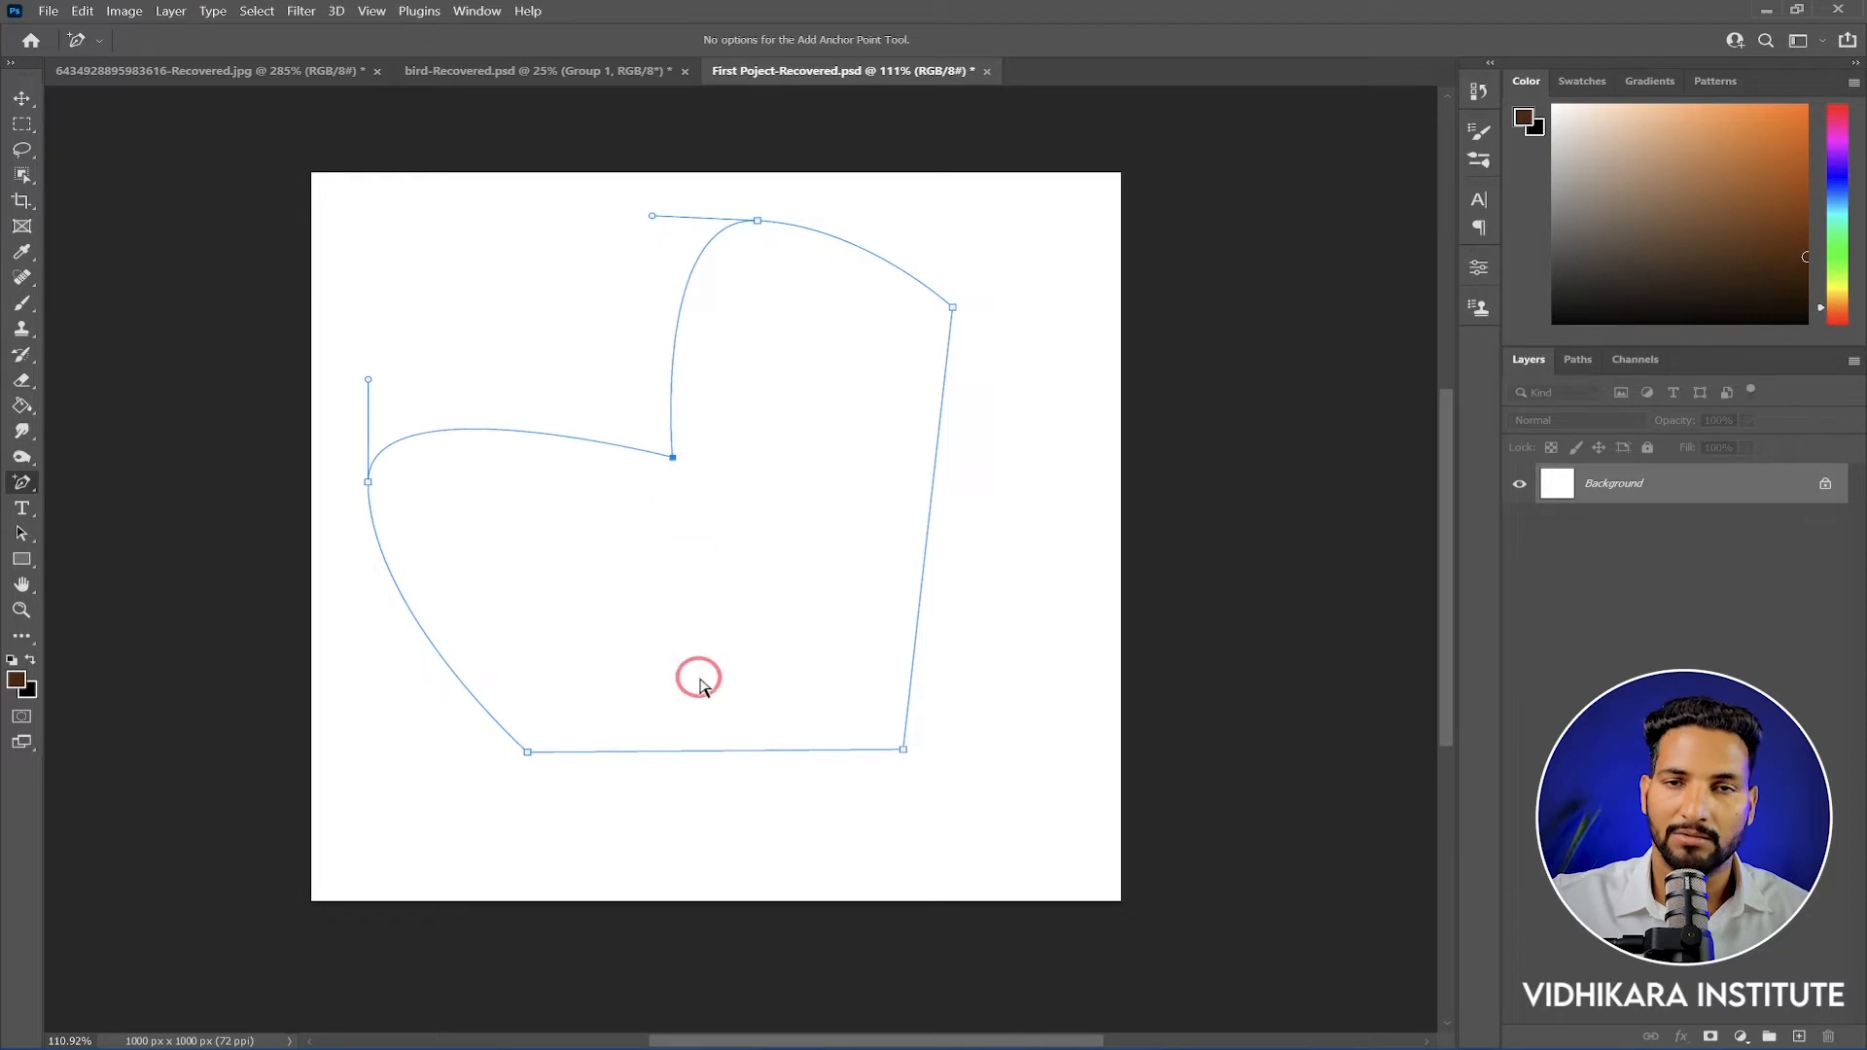
# Delete the path's lower-left and upper-right anchor points to form a tilted heart outline
pyautogui.rightClick(24, 484)
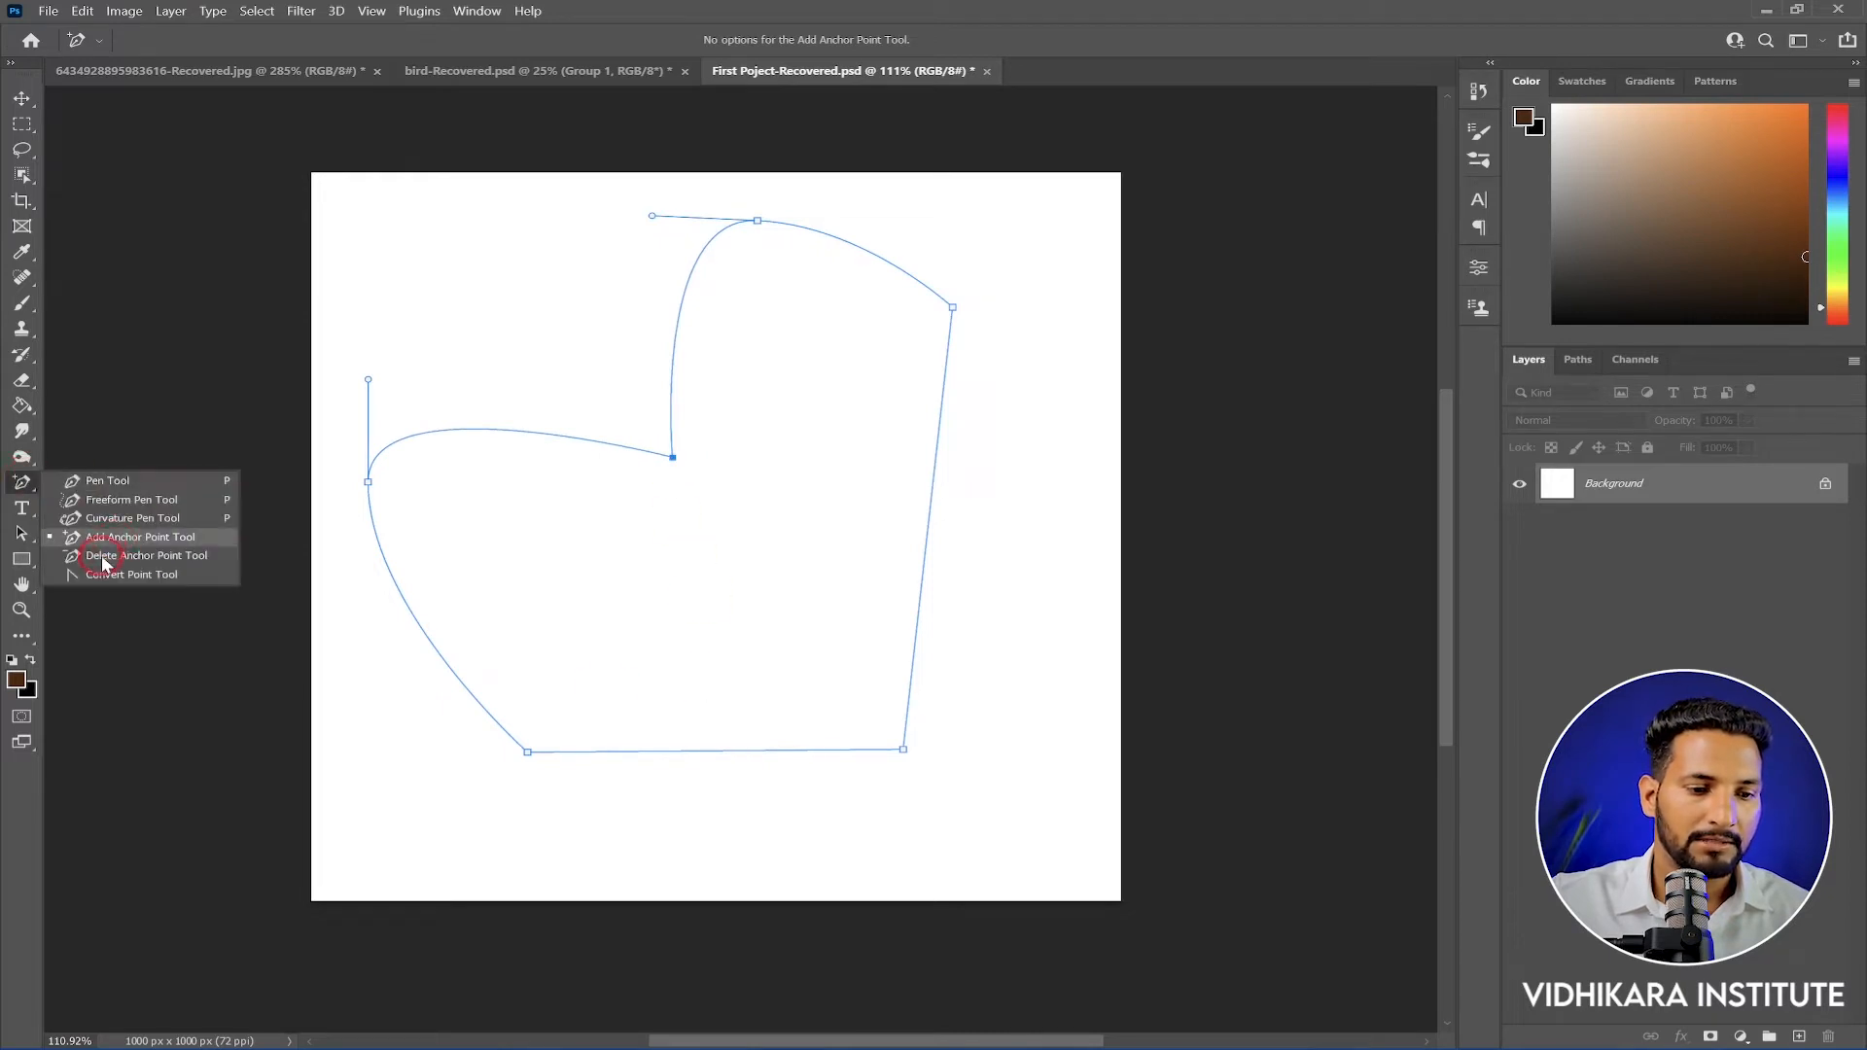
pyautogui.click(100, 557)
pyautogui.click(528, 752)
pyautogui.click(952, 307)
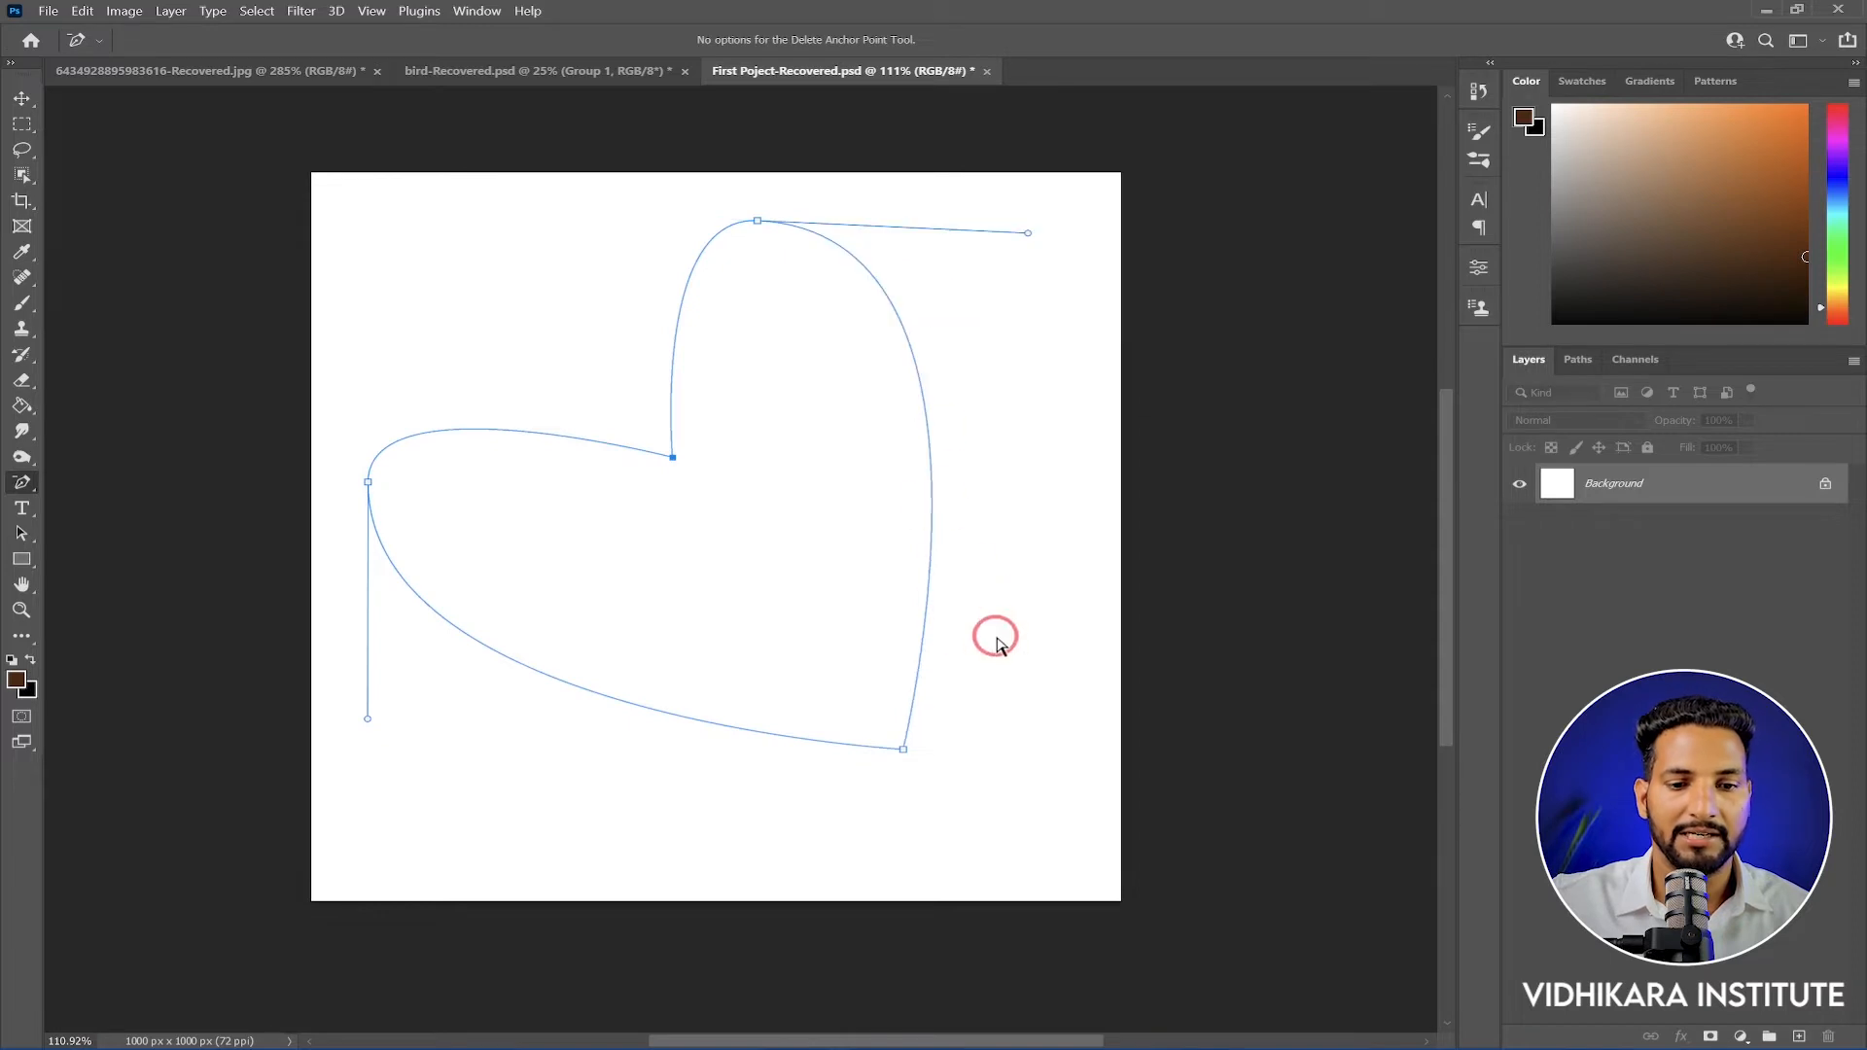
# Convert the heart's lower-right corner to a smooth point by pulling out its direction handles
pyautogui.rightClick(20, 483)
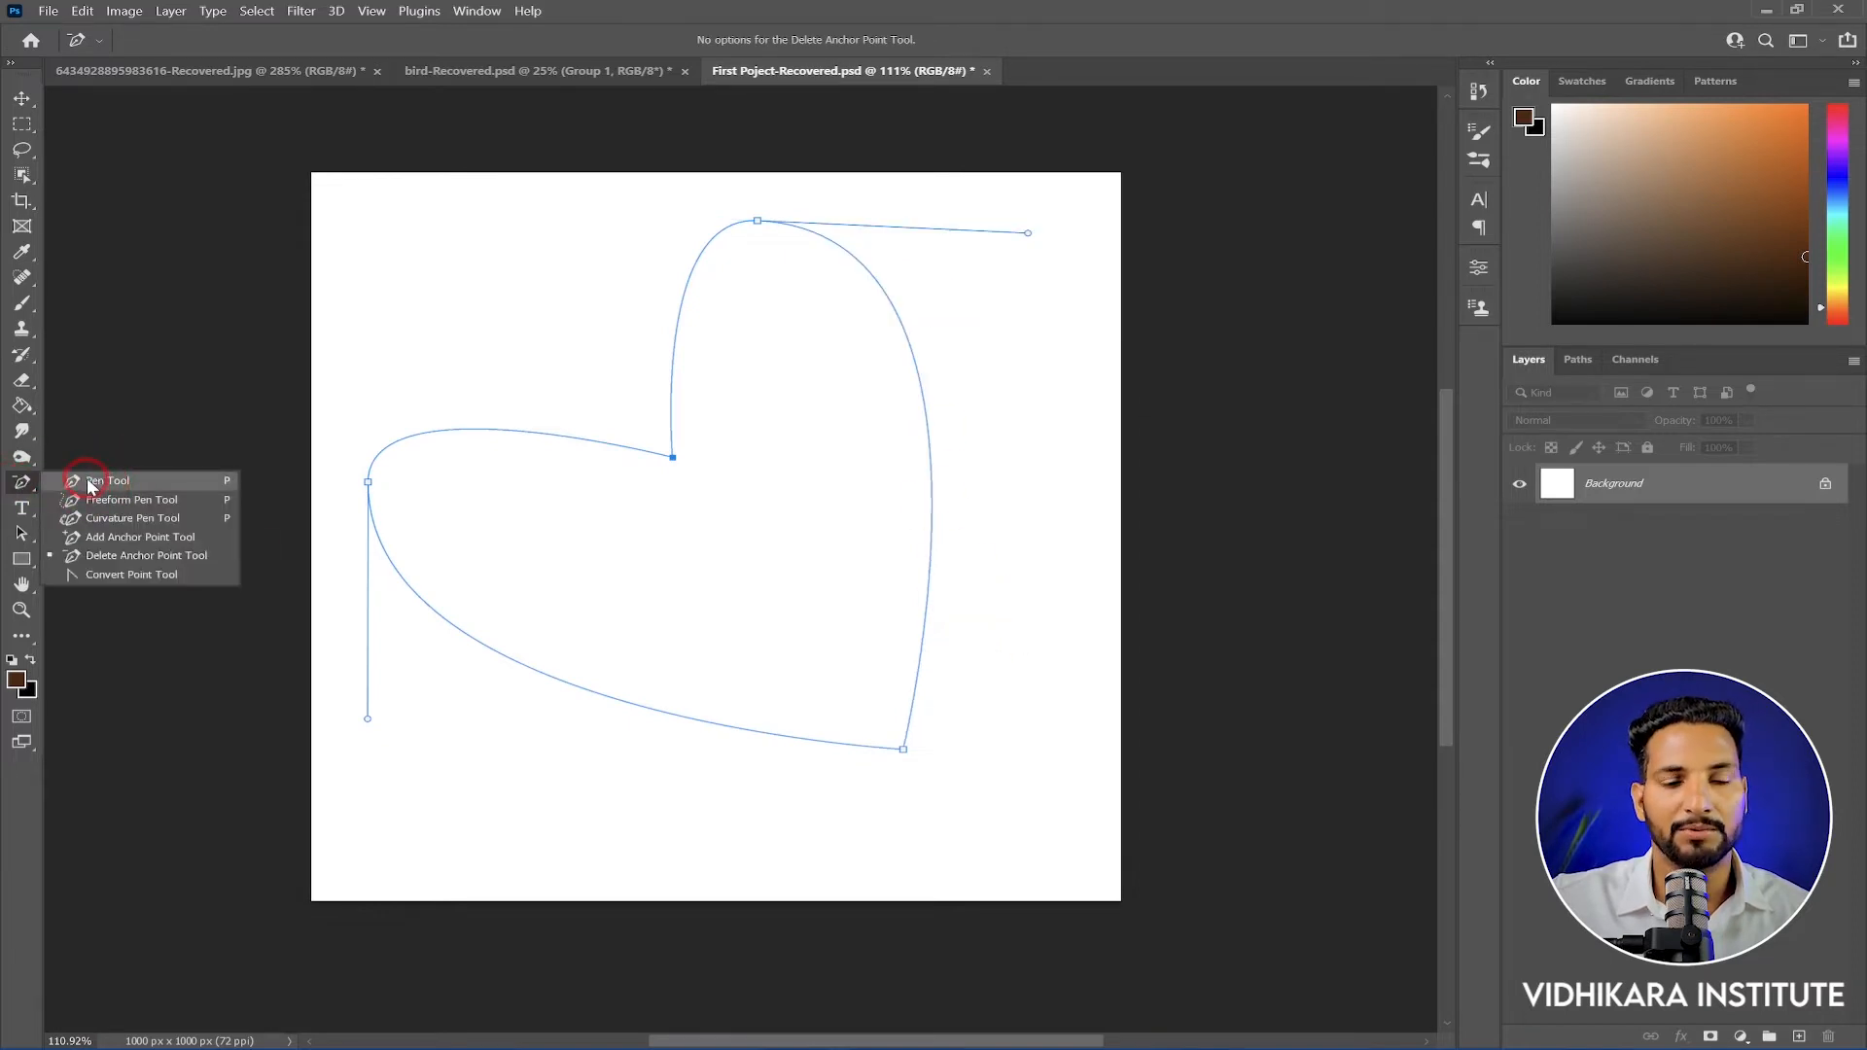
pyautogui.click(116, 575)
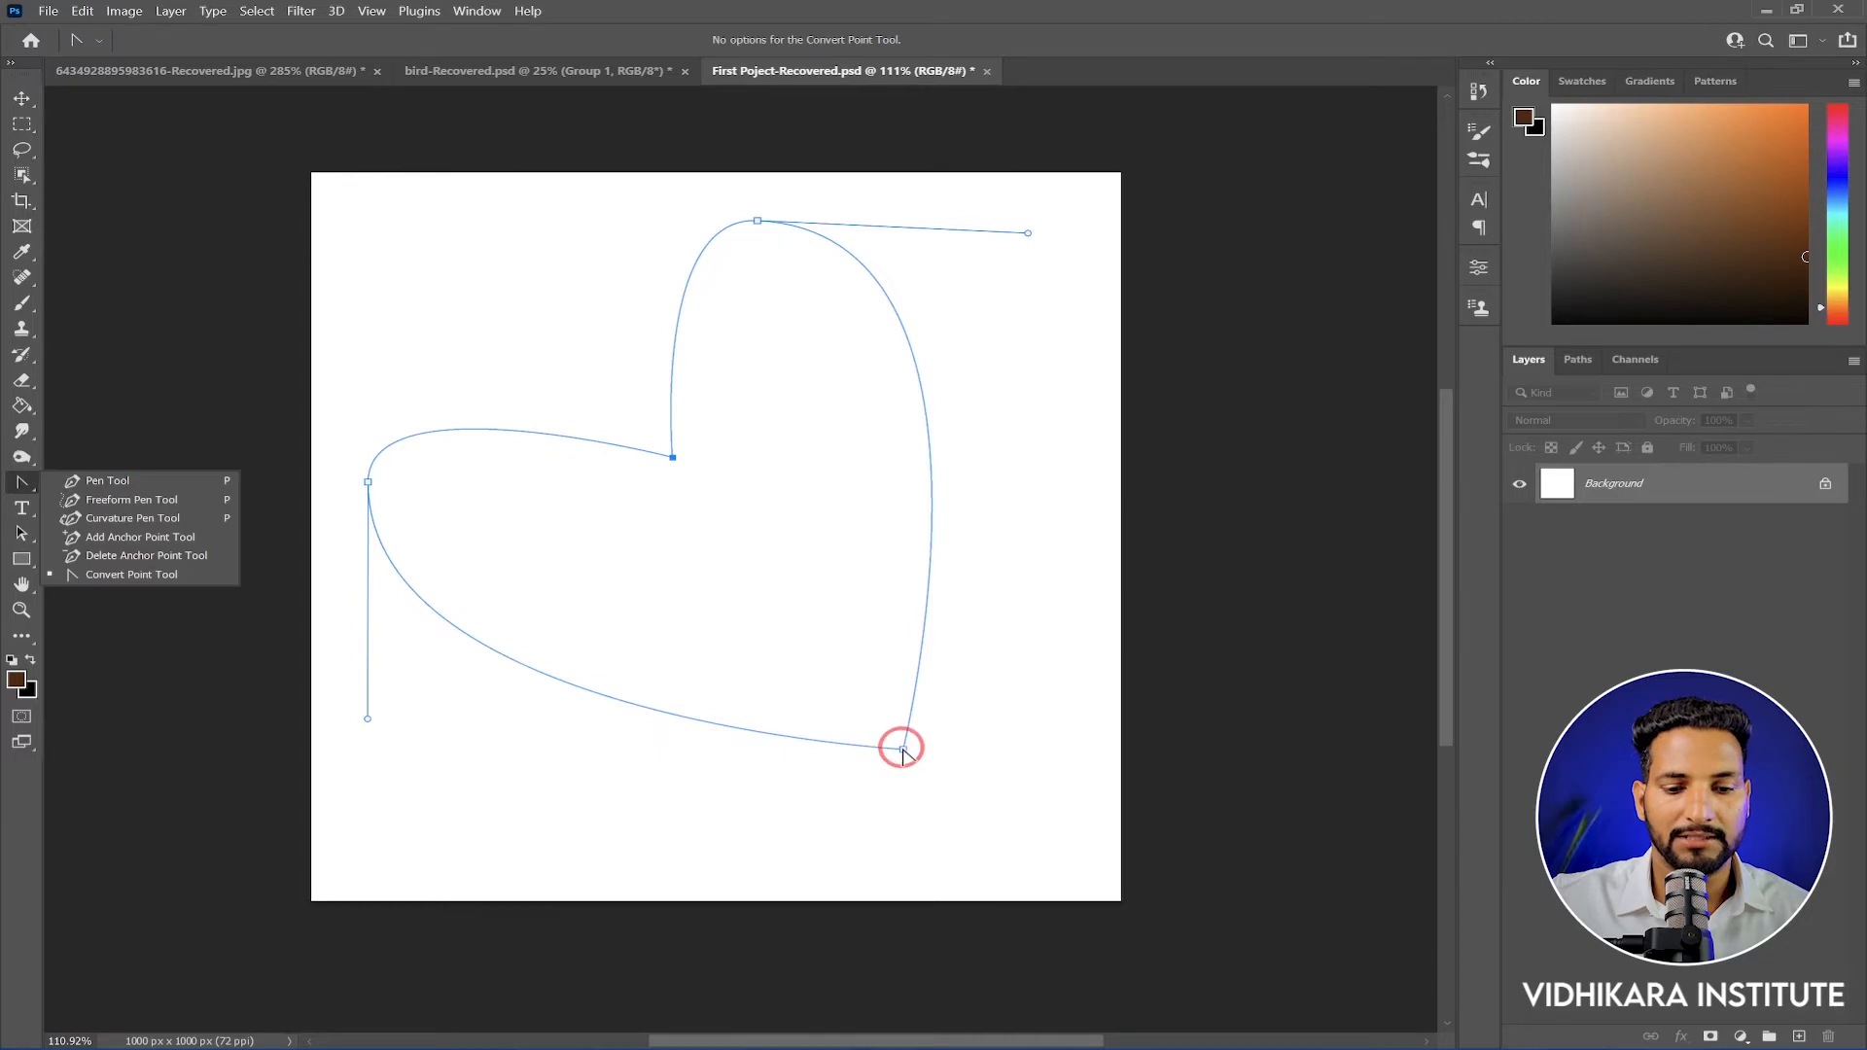
pyautogui.moveTo(903, 749); pyautogui.dragTo(742, 867)
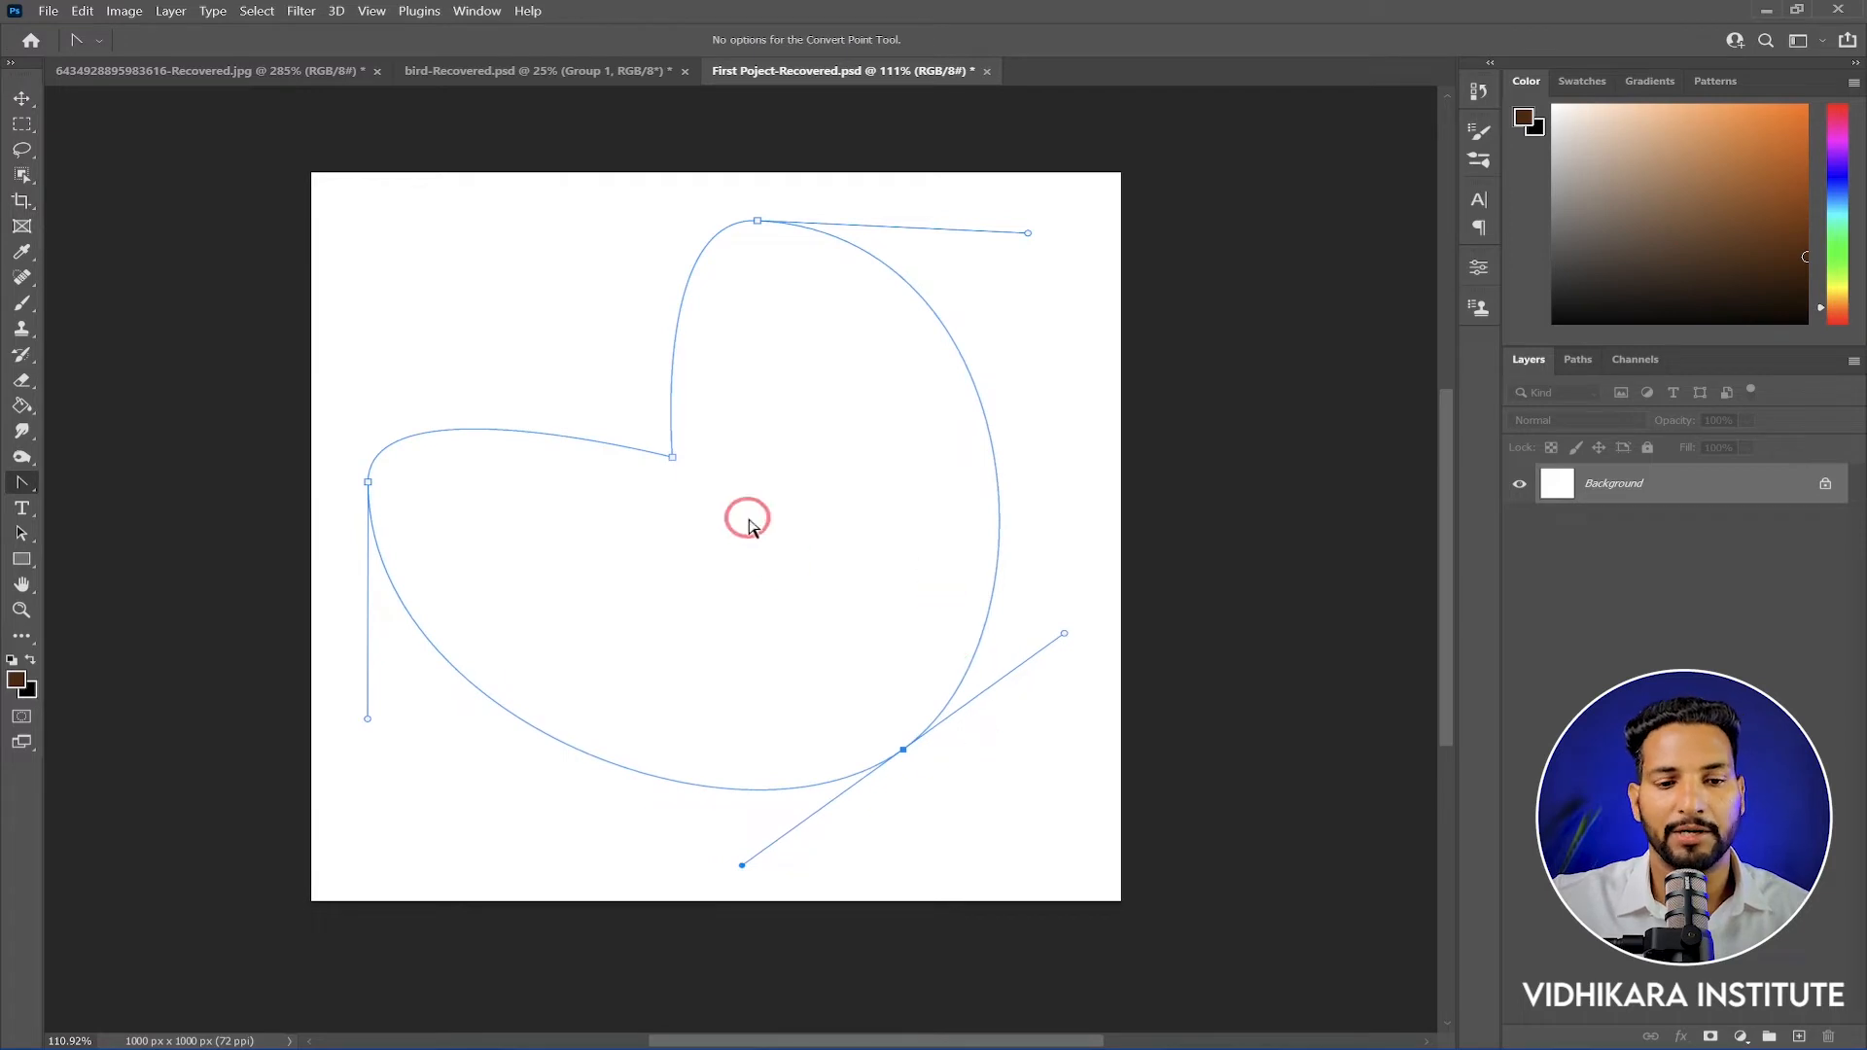
# Move the heart path and reposition its notch anchor deeper inward and its left anchor slightly outward
pyautogui.moveTo(672, 456); pyautogui.dragTo(801, 370)
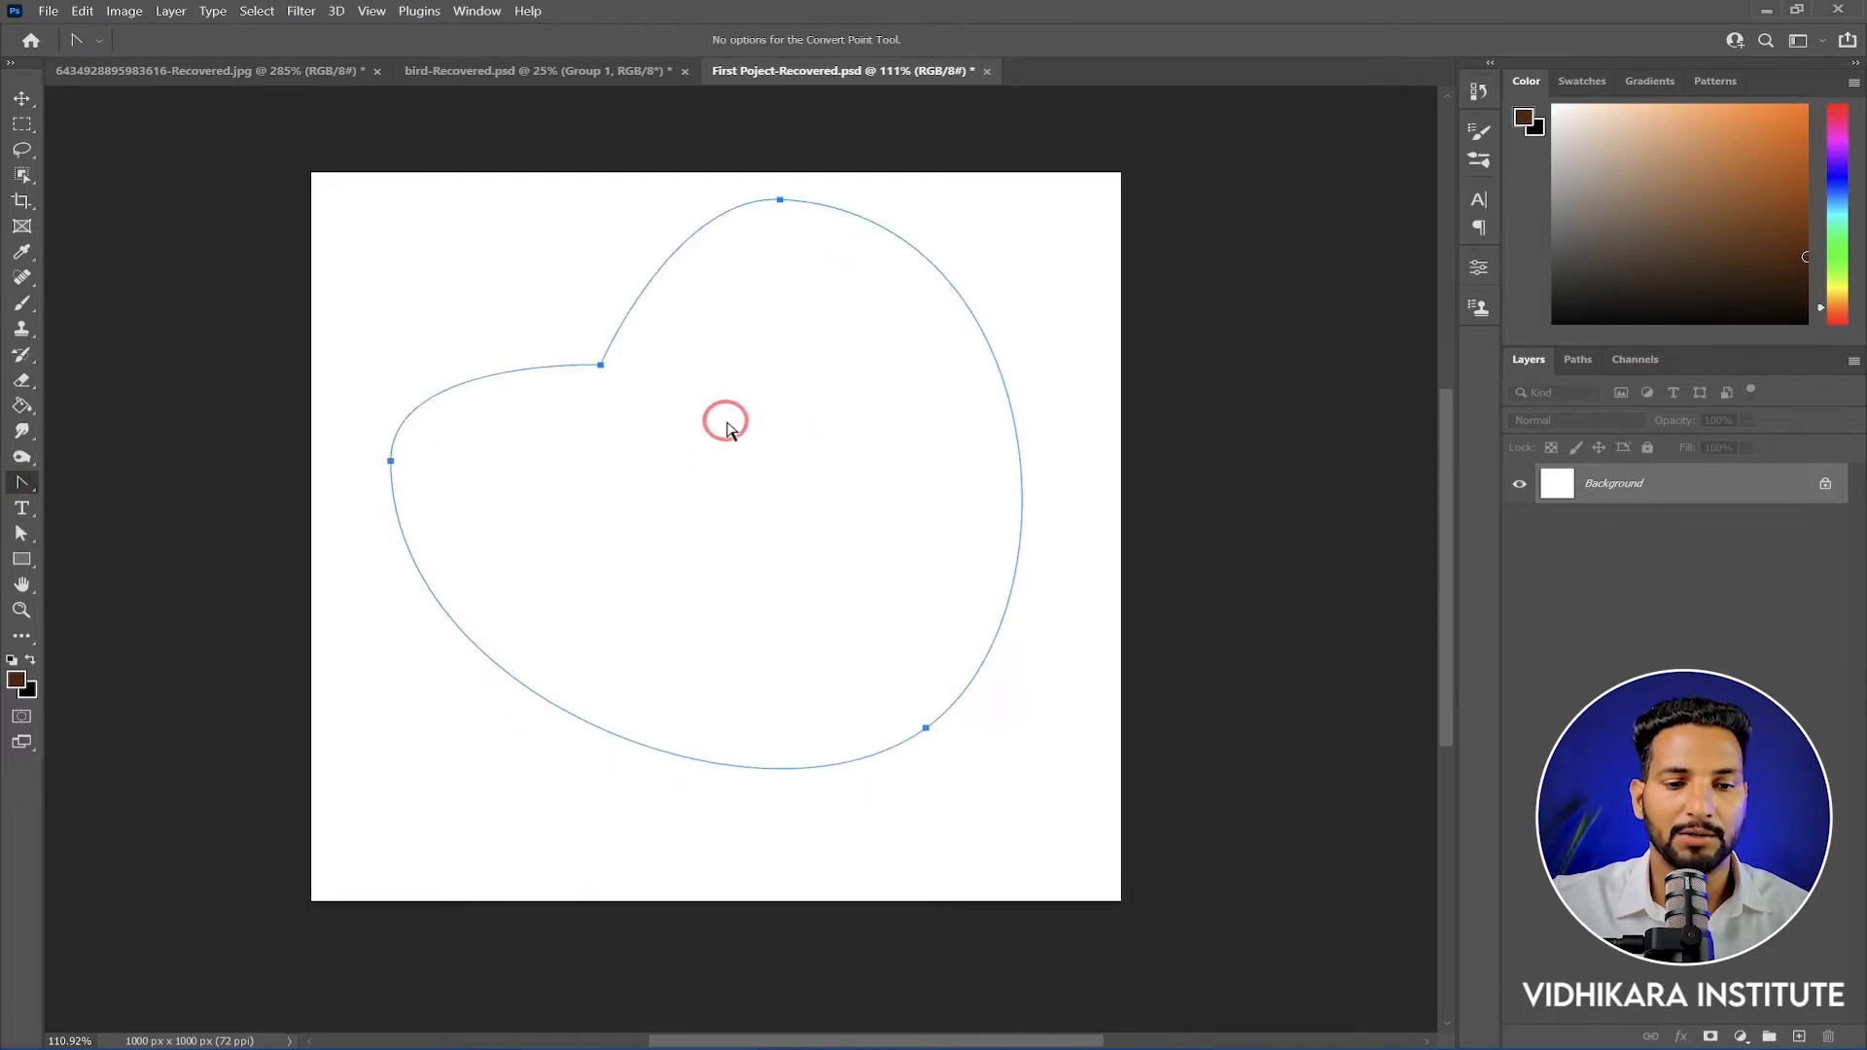
pyautogui.moveTo(600, 367); pyautogui.dragTo(825, 614)
pyautogui.moveTo(816, 247)
pyautogui.mouseDown()
pyautogui.moveTo(921, 243)
pyautogui.moveTo(825, 241)
pyautogui.mouseUp()
pyautogui.click(424, 504)
pyautogui.moveTo(424, 504); pyautogui.dragTo(389, 539)
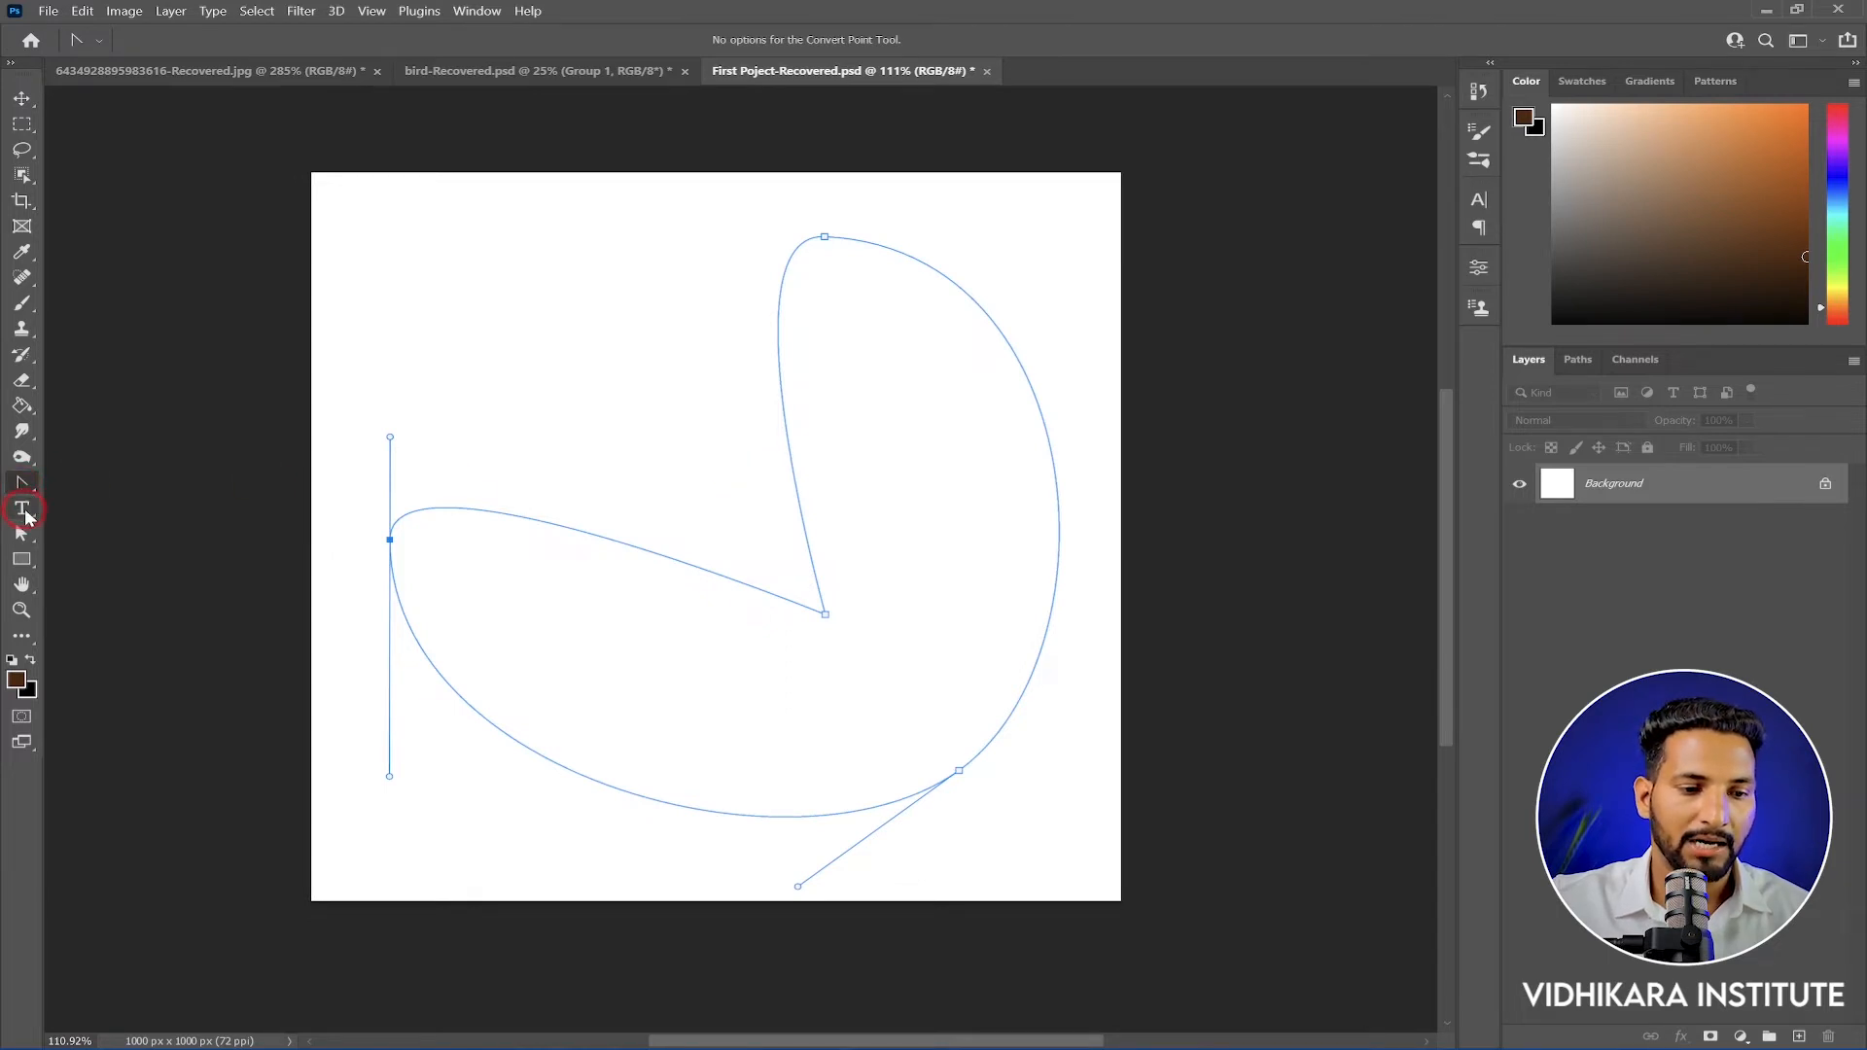
# Reshape the heart with the Direct Selection tool, moving its notch anchor out and back in and repositioning its left and top anchors
pyautogui.click(23, 540)
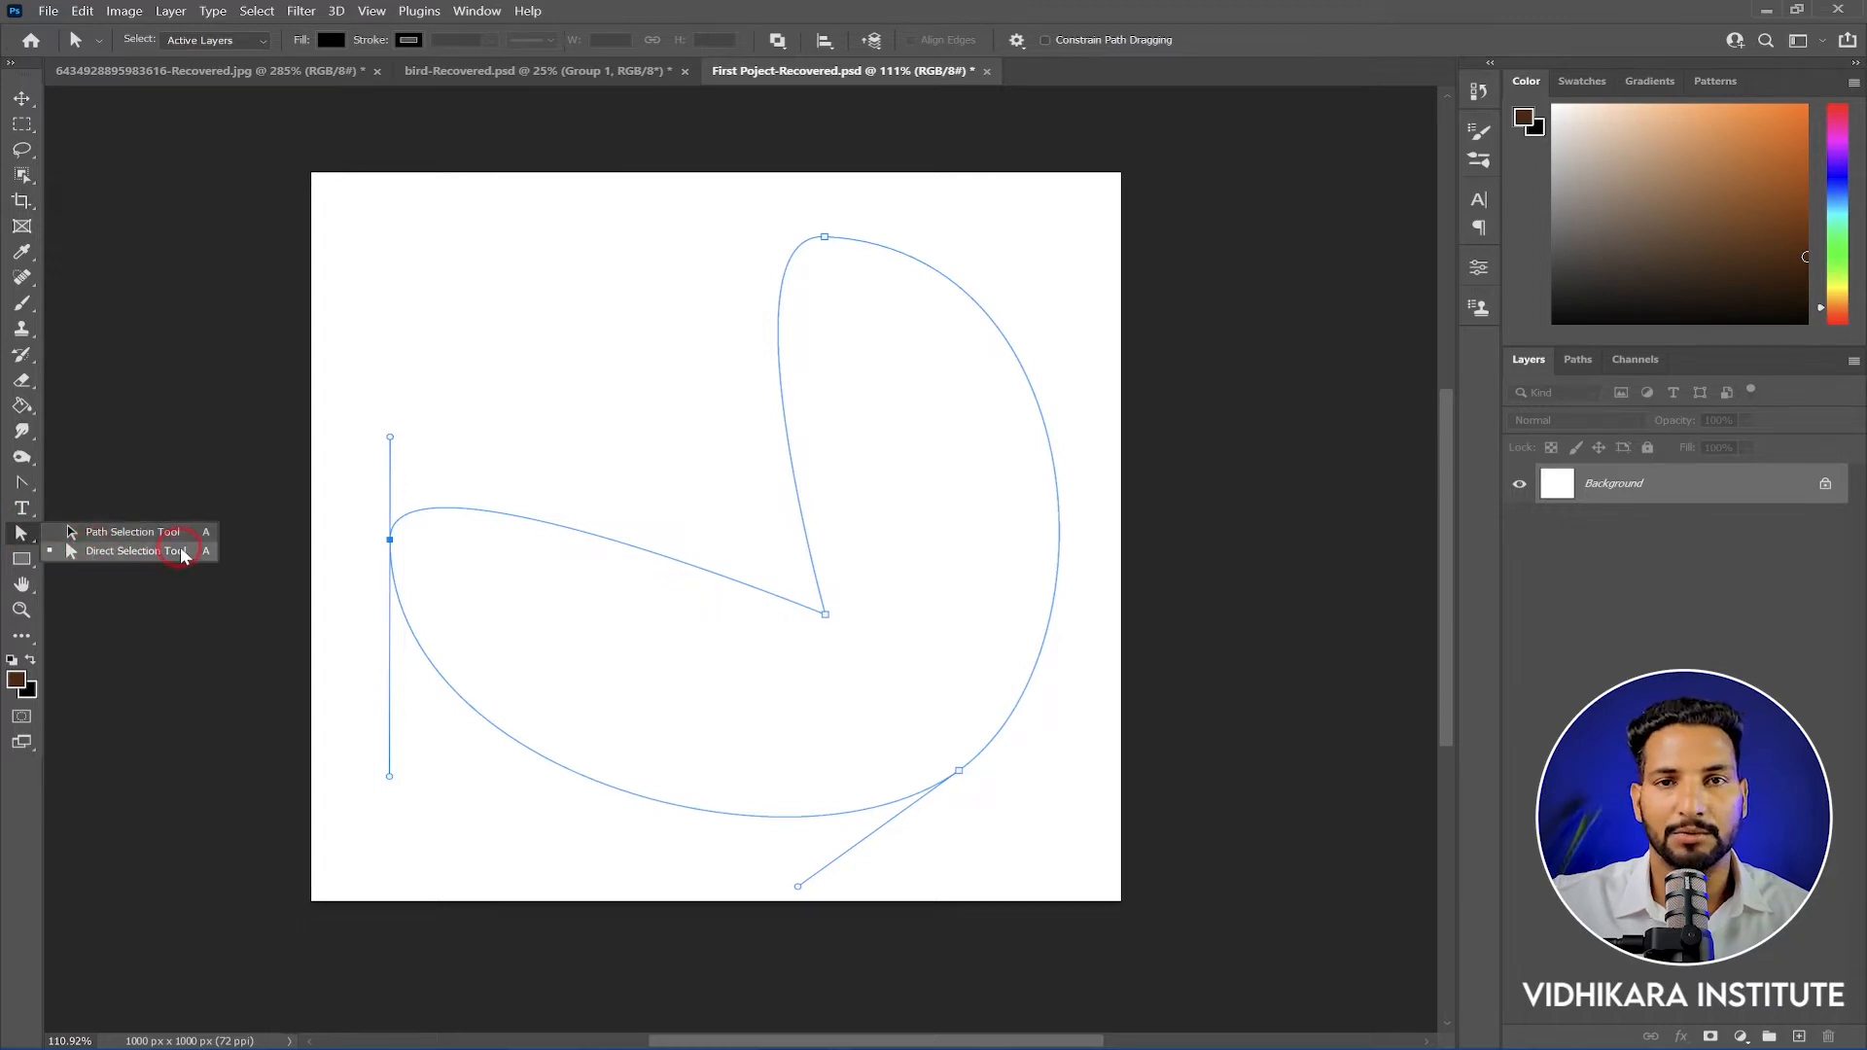
pyautogui.click(131, 551)
pyautogui.moveTo(825, 614); pyautogui.dragTo(604, 341)
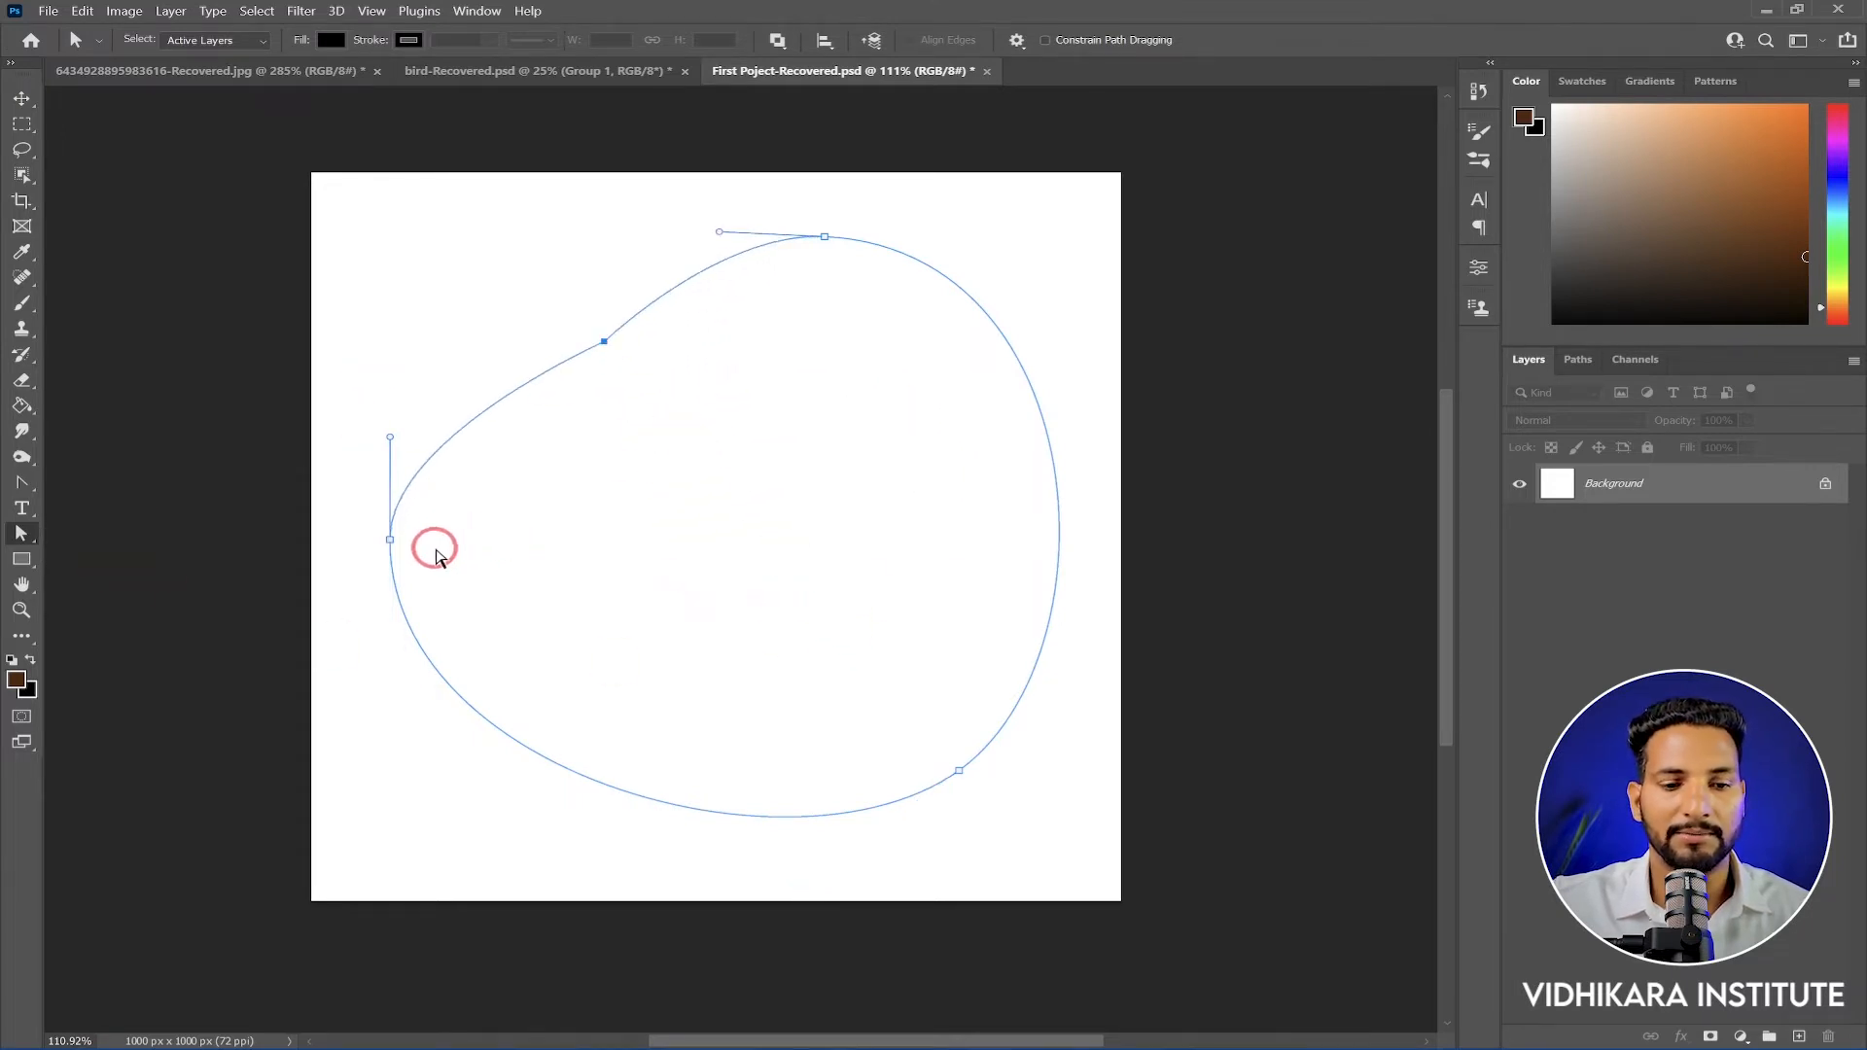
pyautogui.moveTo(392, 539); pyautogui.dragTo(425, 436)
pyautogui.moveTo(604, 347); pyautogui.dragTo(802, 547)
pyautogui.moveTo(824, 239)
pyautogui.mouseDown()
pyautogui.moveTo(946, 242)
pyautogui.moveTo(801, 251)
pyautogui.mouseUp()
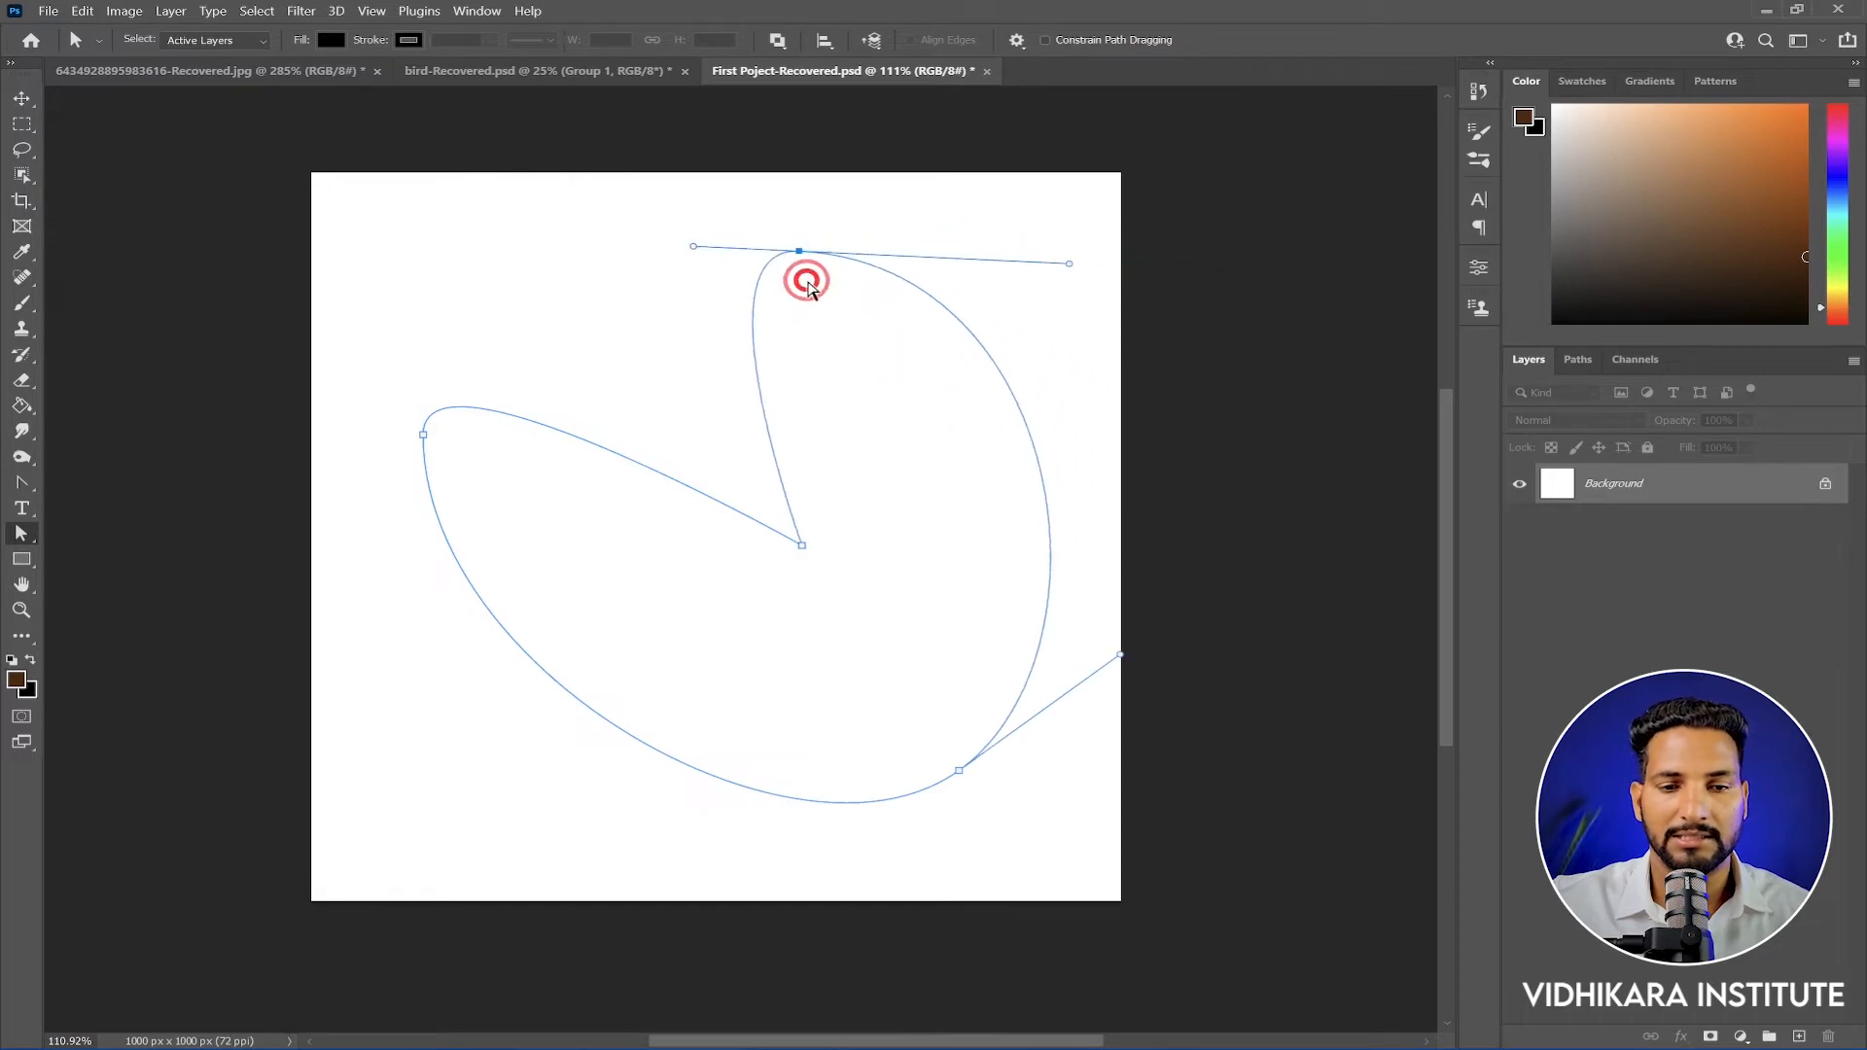
# Move the whole heart path across the canvas as one object with the Path Selection tool
pyautogui.click(29, 536)
pyautogui.click(107, 529)
pyautogui.click(797, 595)
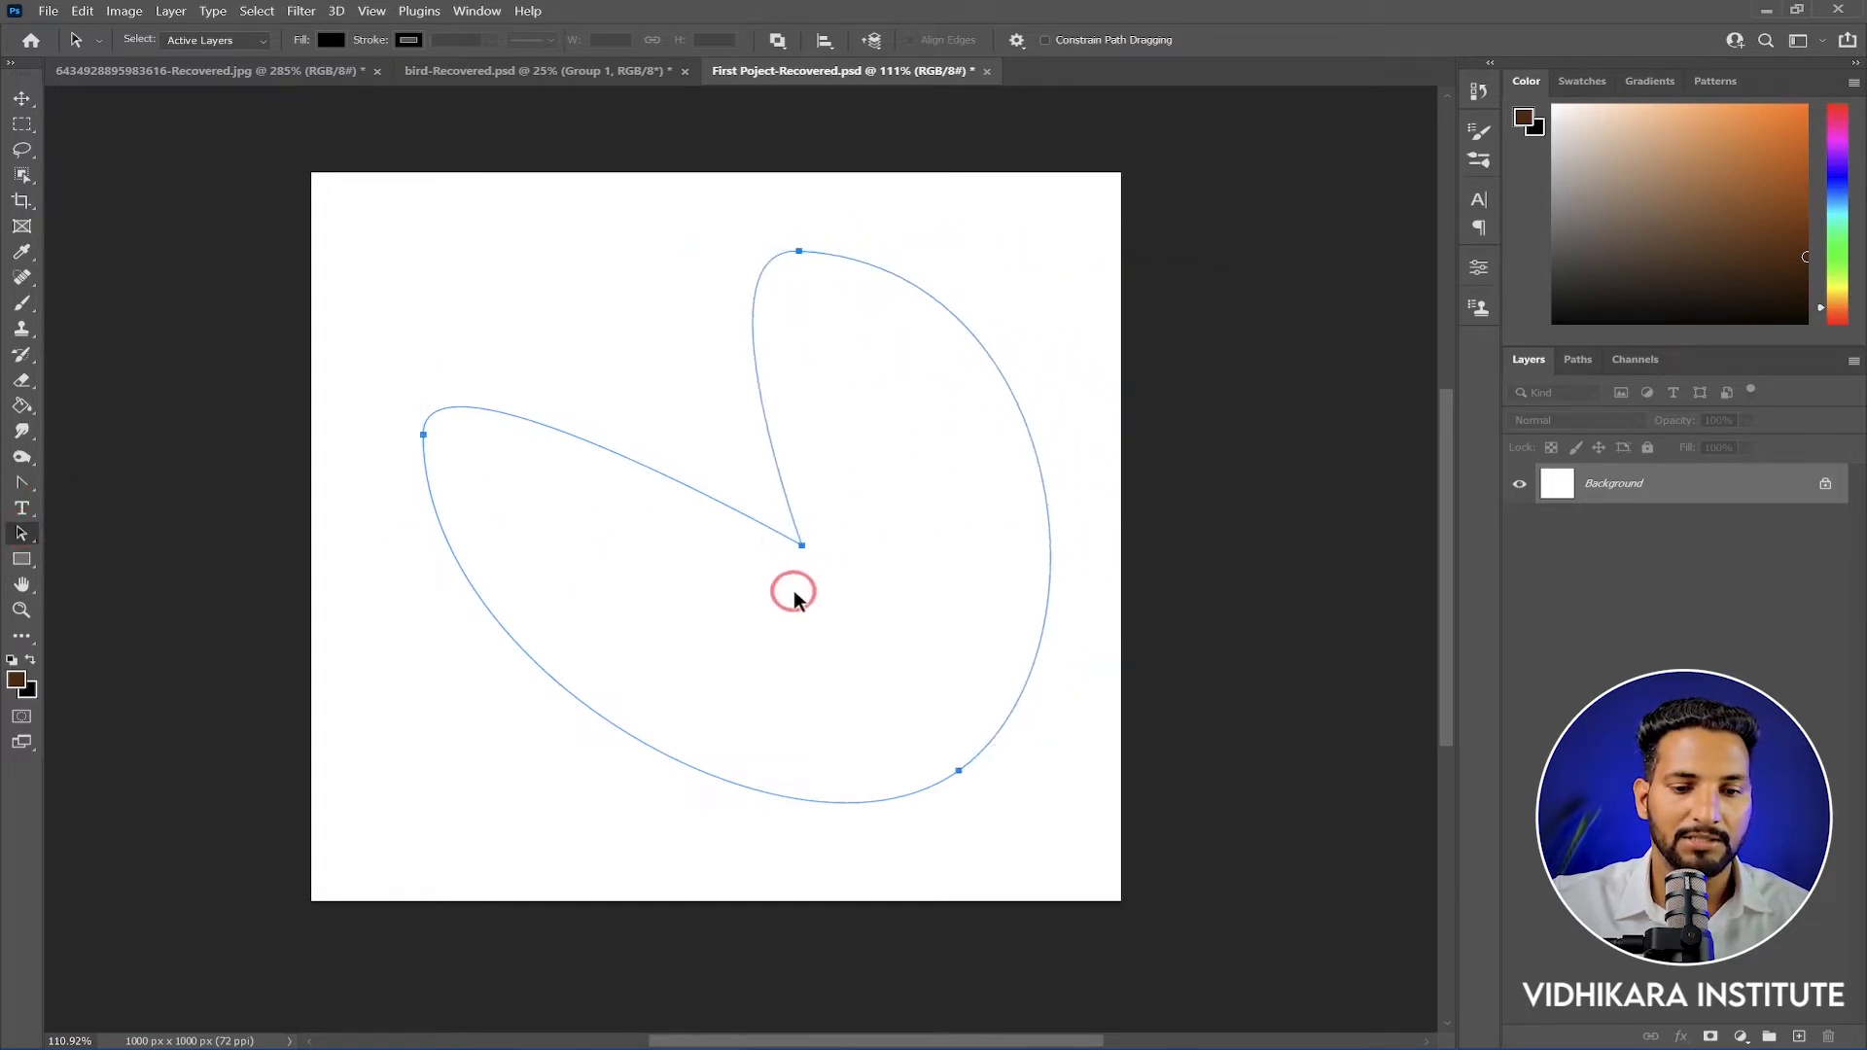
pyautogui.moveTo(771, 537); pyautogui.dragTo(806, 513)
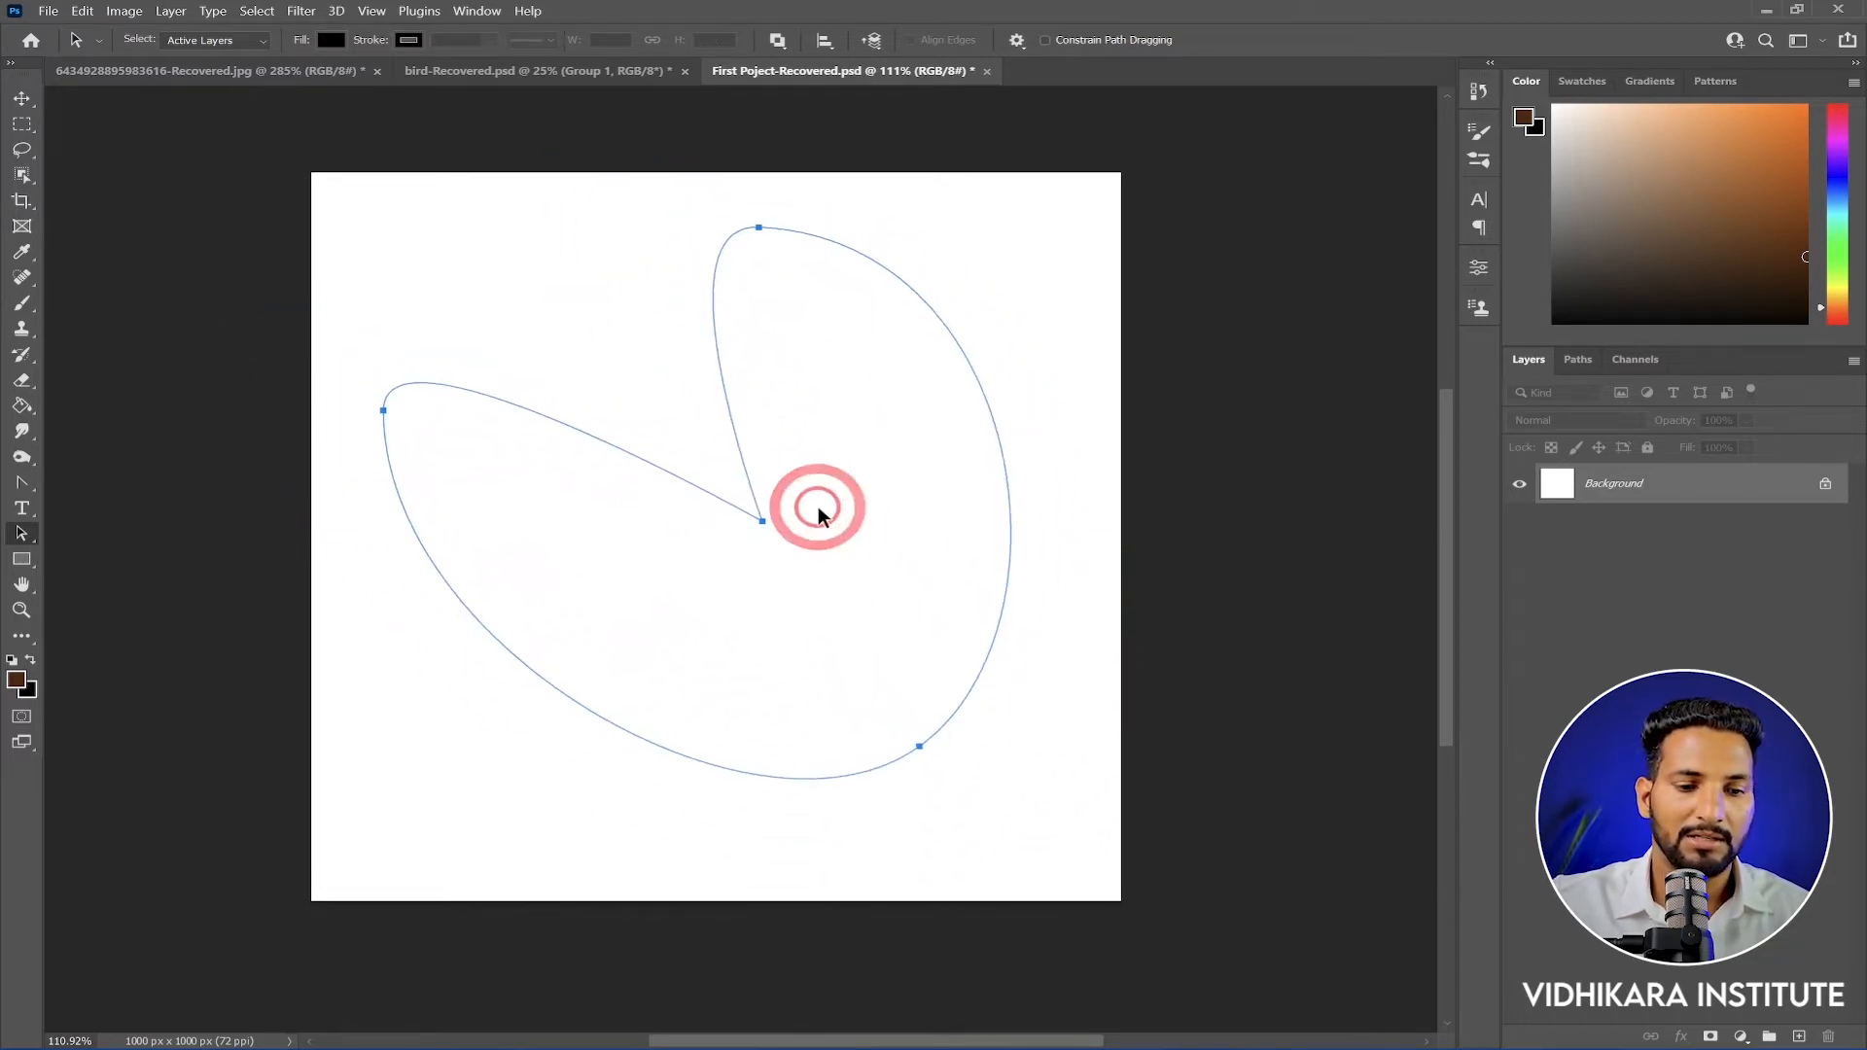
# Use the Direct Selection tool to move the notch anchor out to the upper left and the left anchor with its upper handle inward
pyautogui.moveTo(21, 515); pyautogui.dragTo(149, 562)
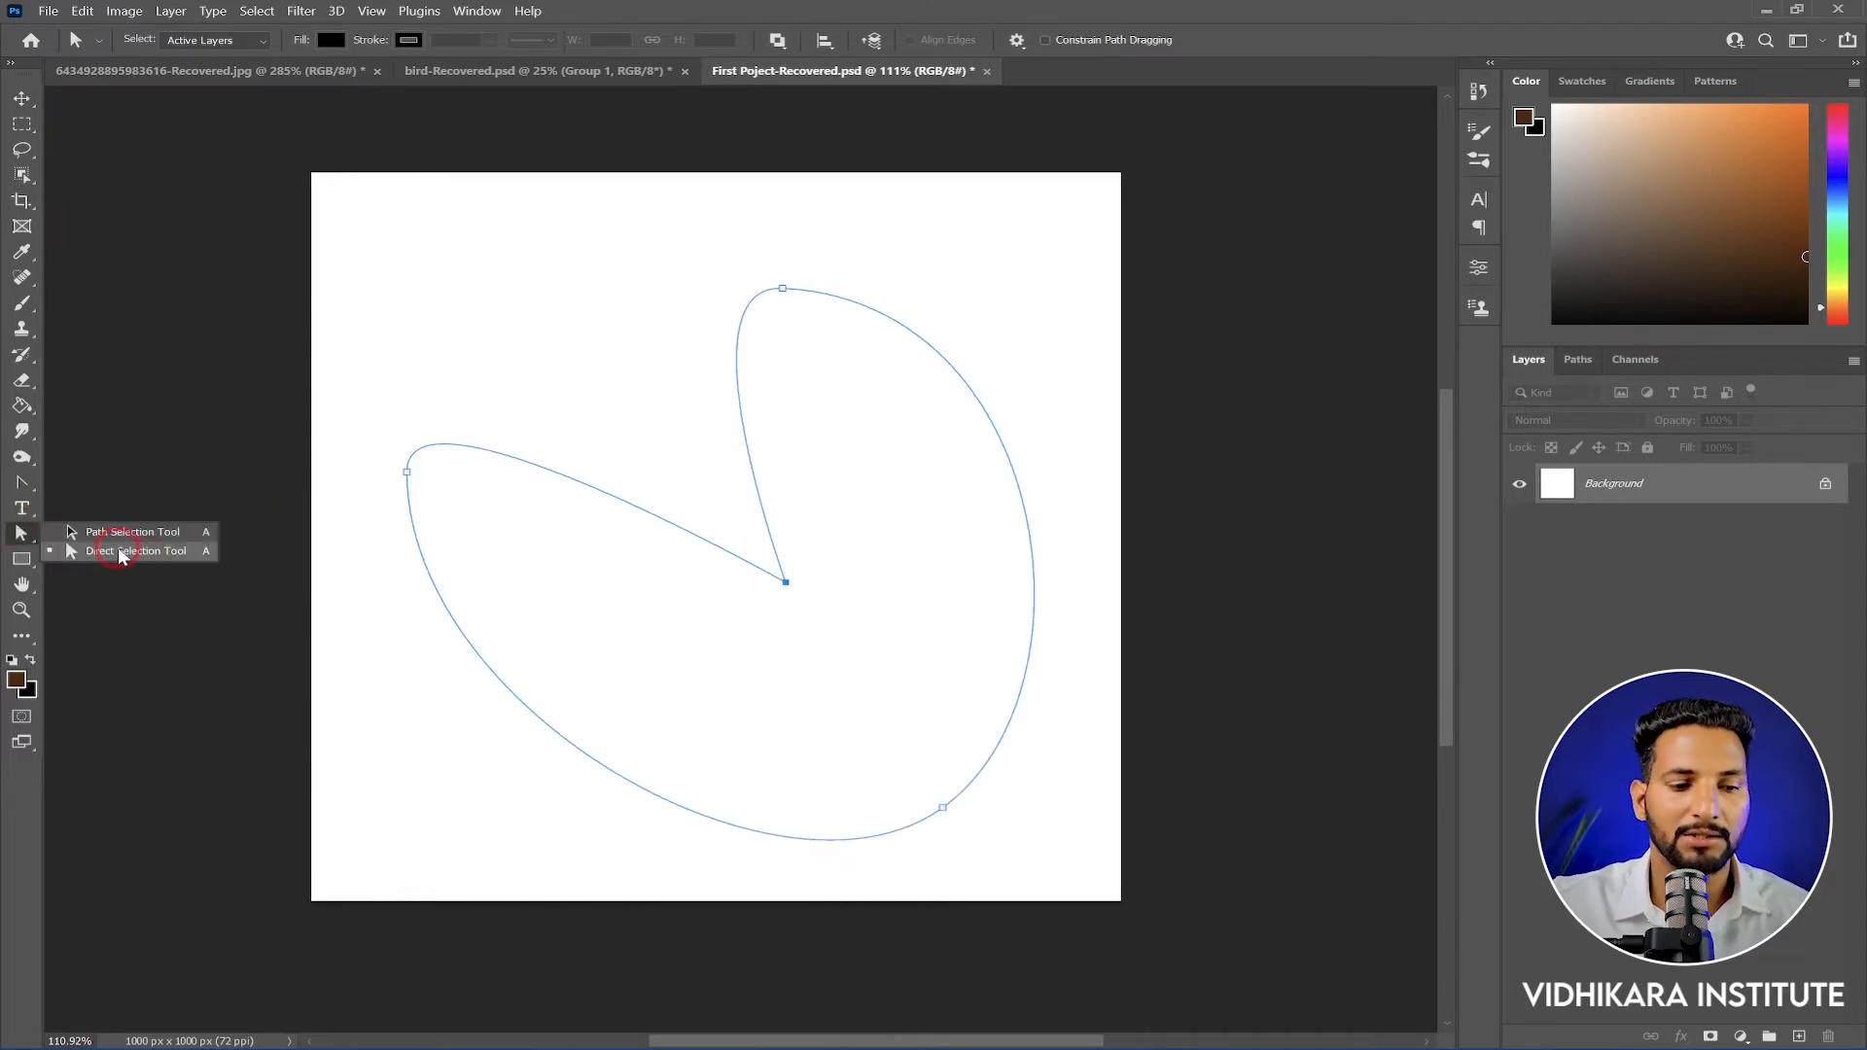
pyautogui.moveTo(123, 555); pyautogui.dragTo(124, 555)
pyautogui.click(788, 583)
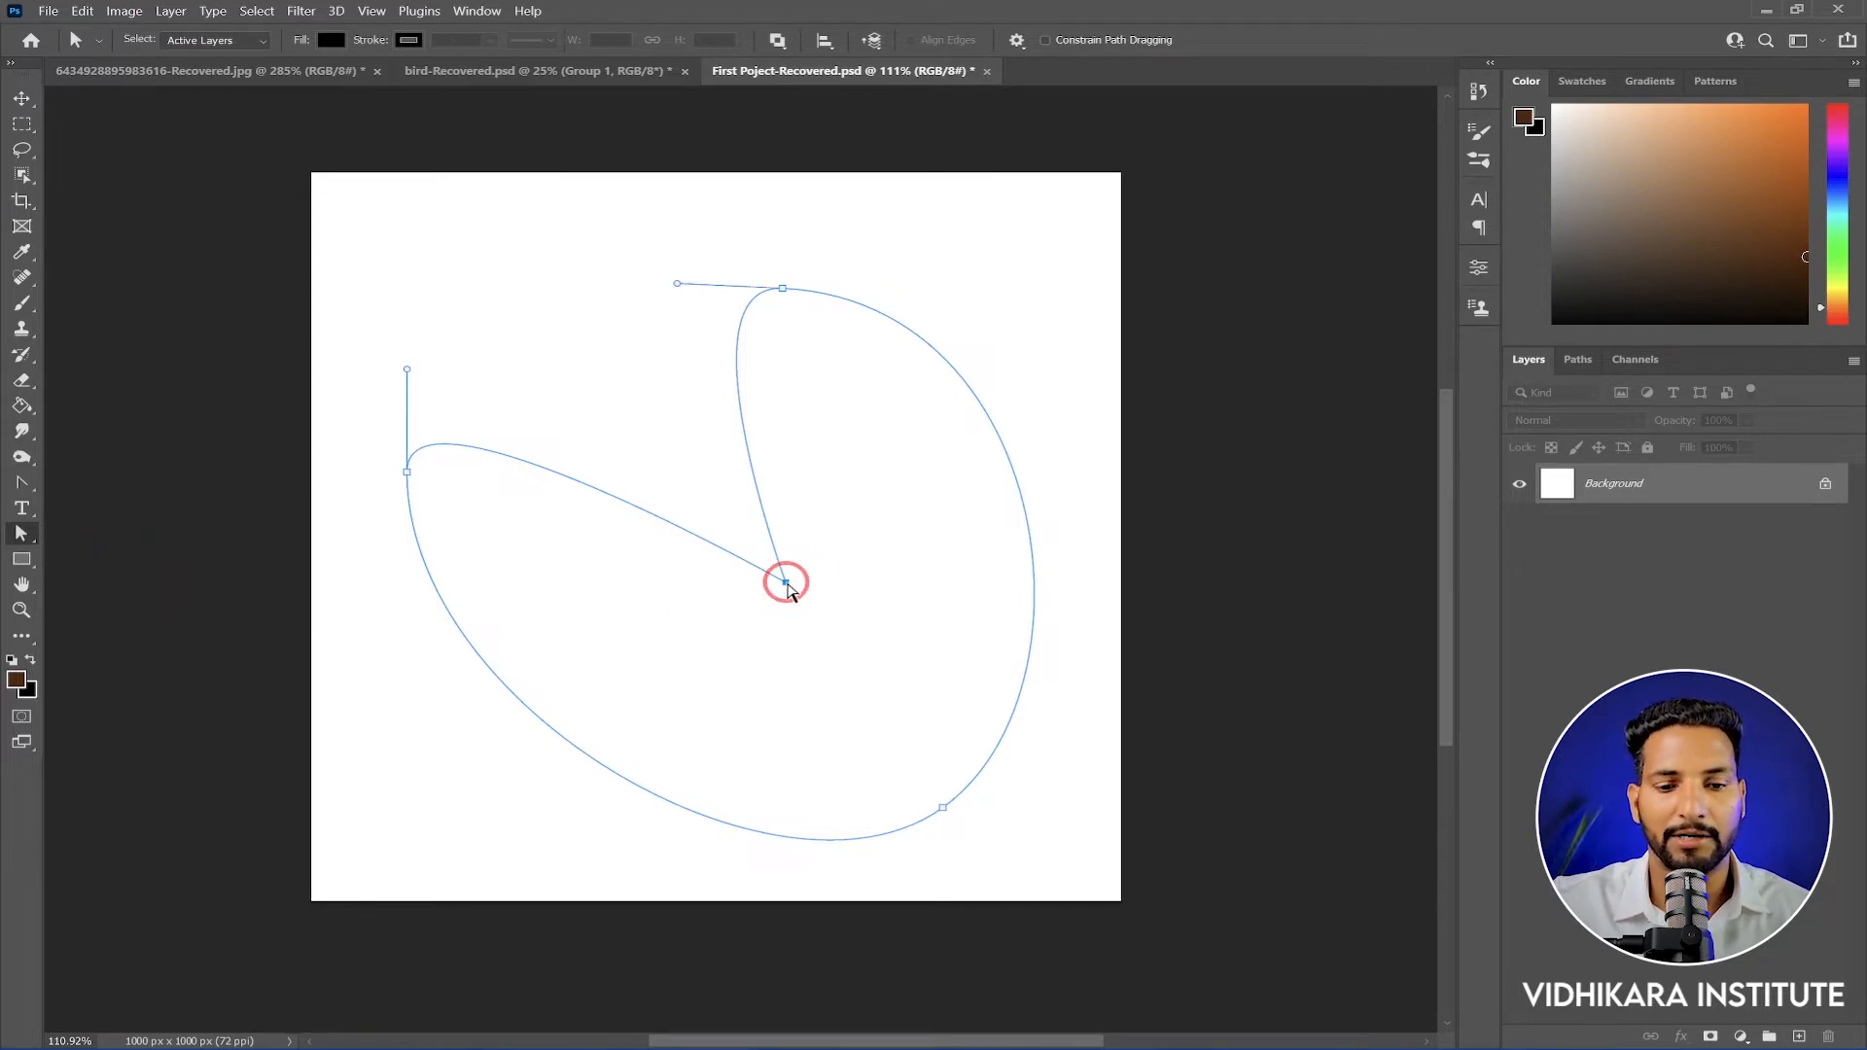
pyautogui.moveTo(788, 583); pyautogui.dragTo(581, 356)
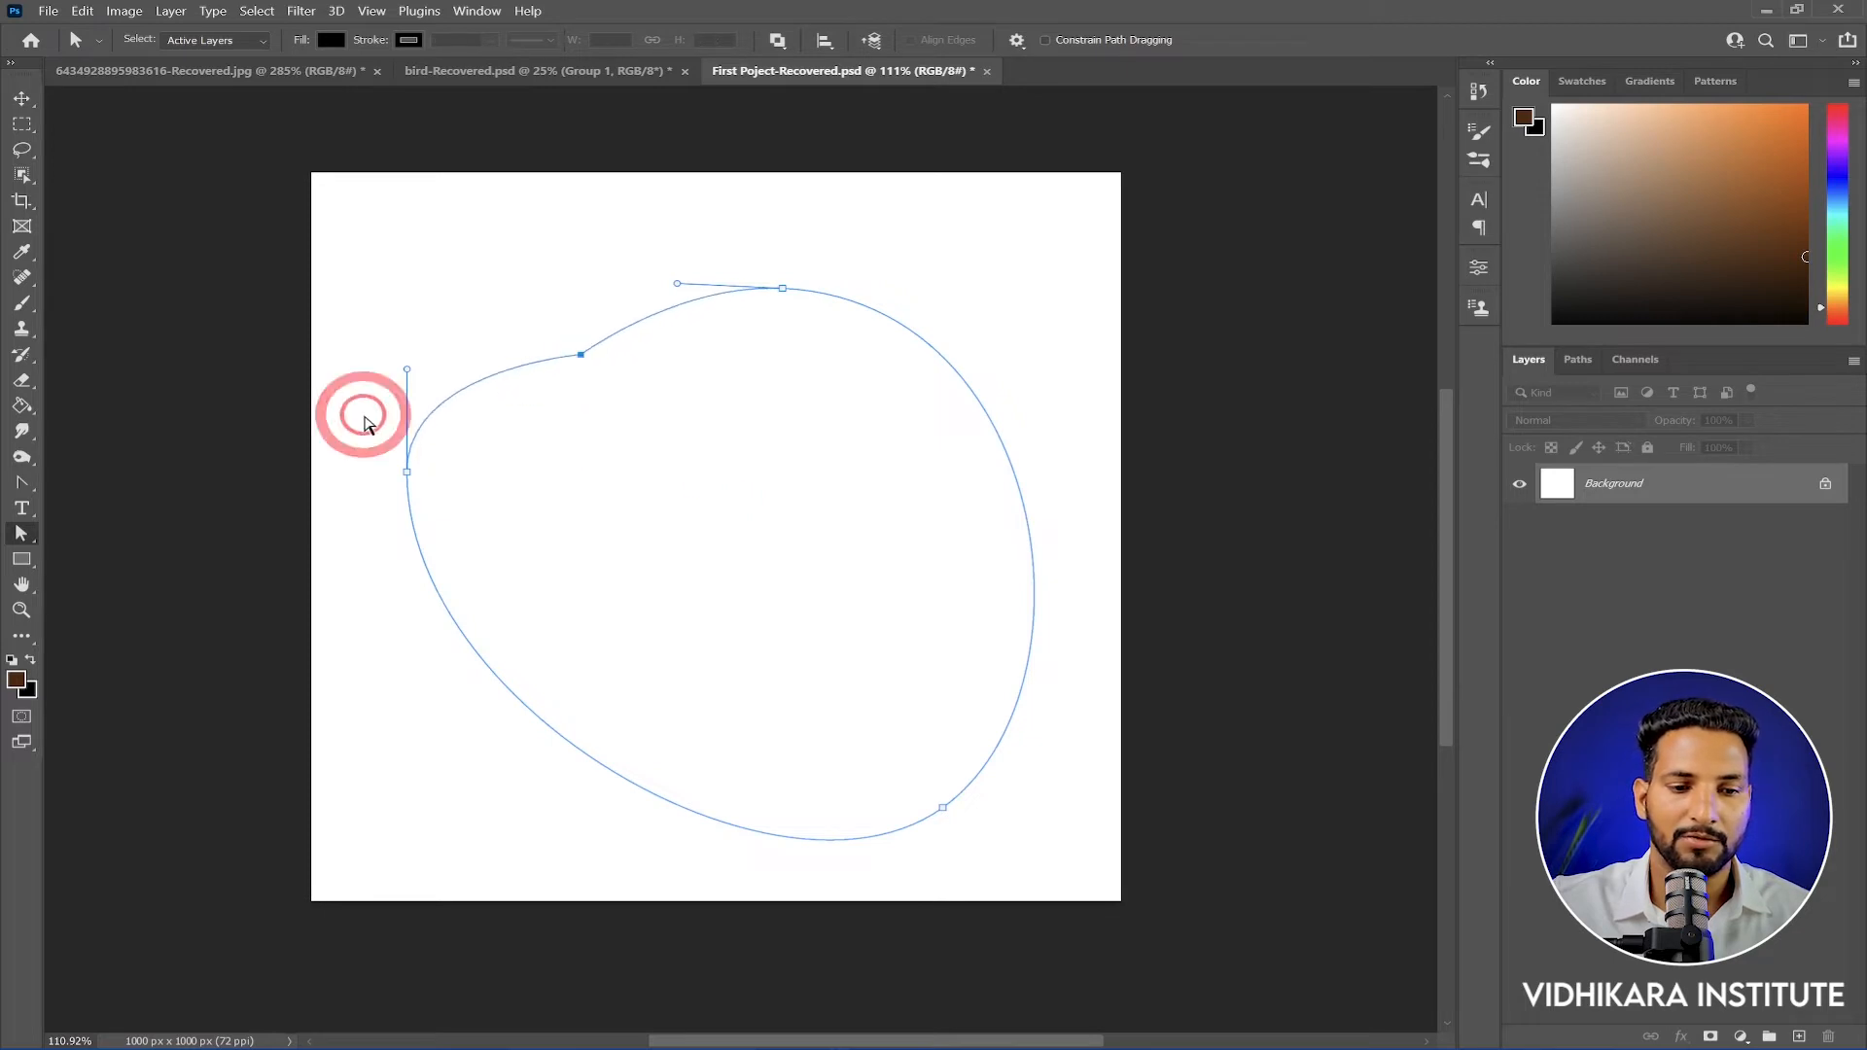
pyautogui.moveTo(406, 375); pyautogui.dragTo(697, 465)
pyautogui.moveTo(409, 475); pyautogui.dragTo(627, 570)
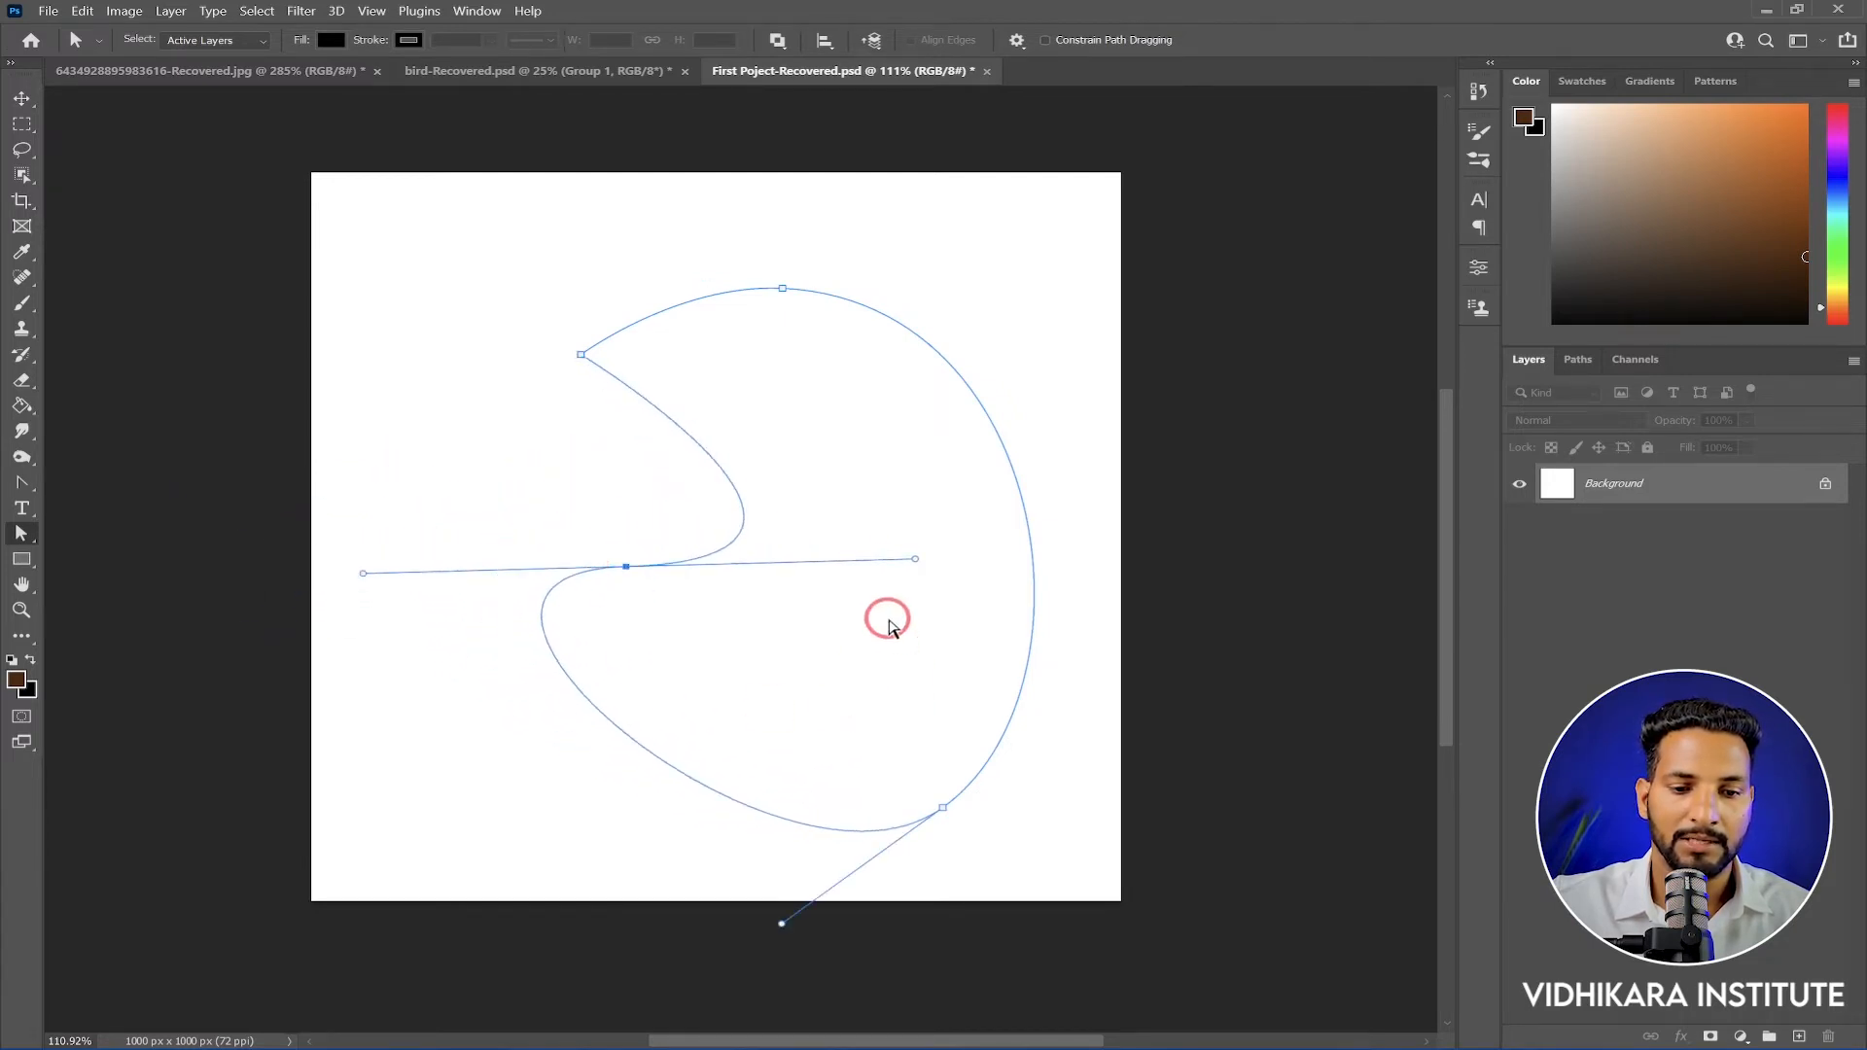
# Adjust both direction handles of the inward-moved left anchor to reshape the curves on either side of it
pyautogui.moveTo(915, 560); pyautogui.dragTo(742, 439)
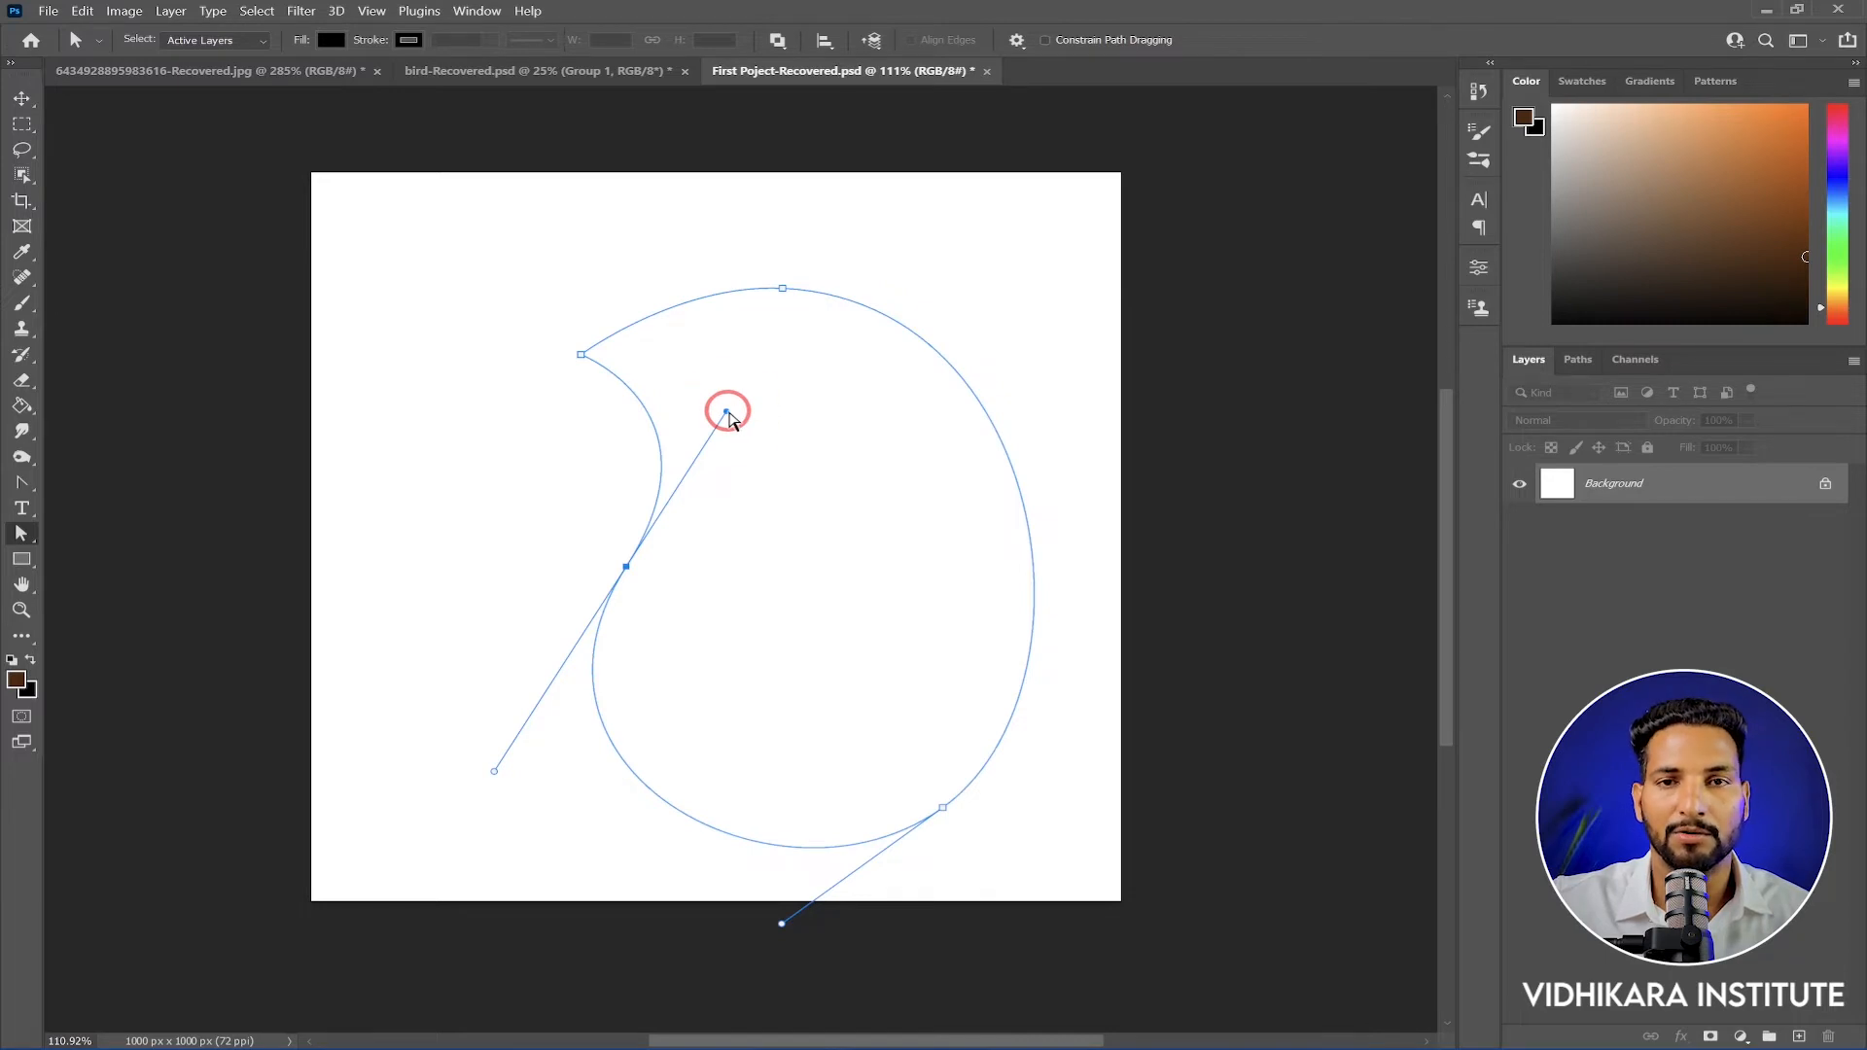
pyautogui.moveTo(730, 416); pyautogui.dragTo(855, 355)
pyautogui.moveTo(493, 774); pyautogui.dragTo(429, 840)
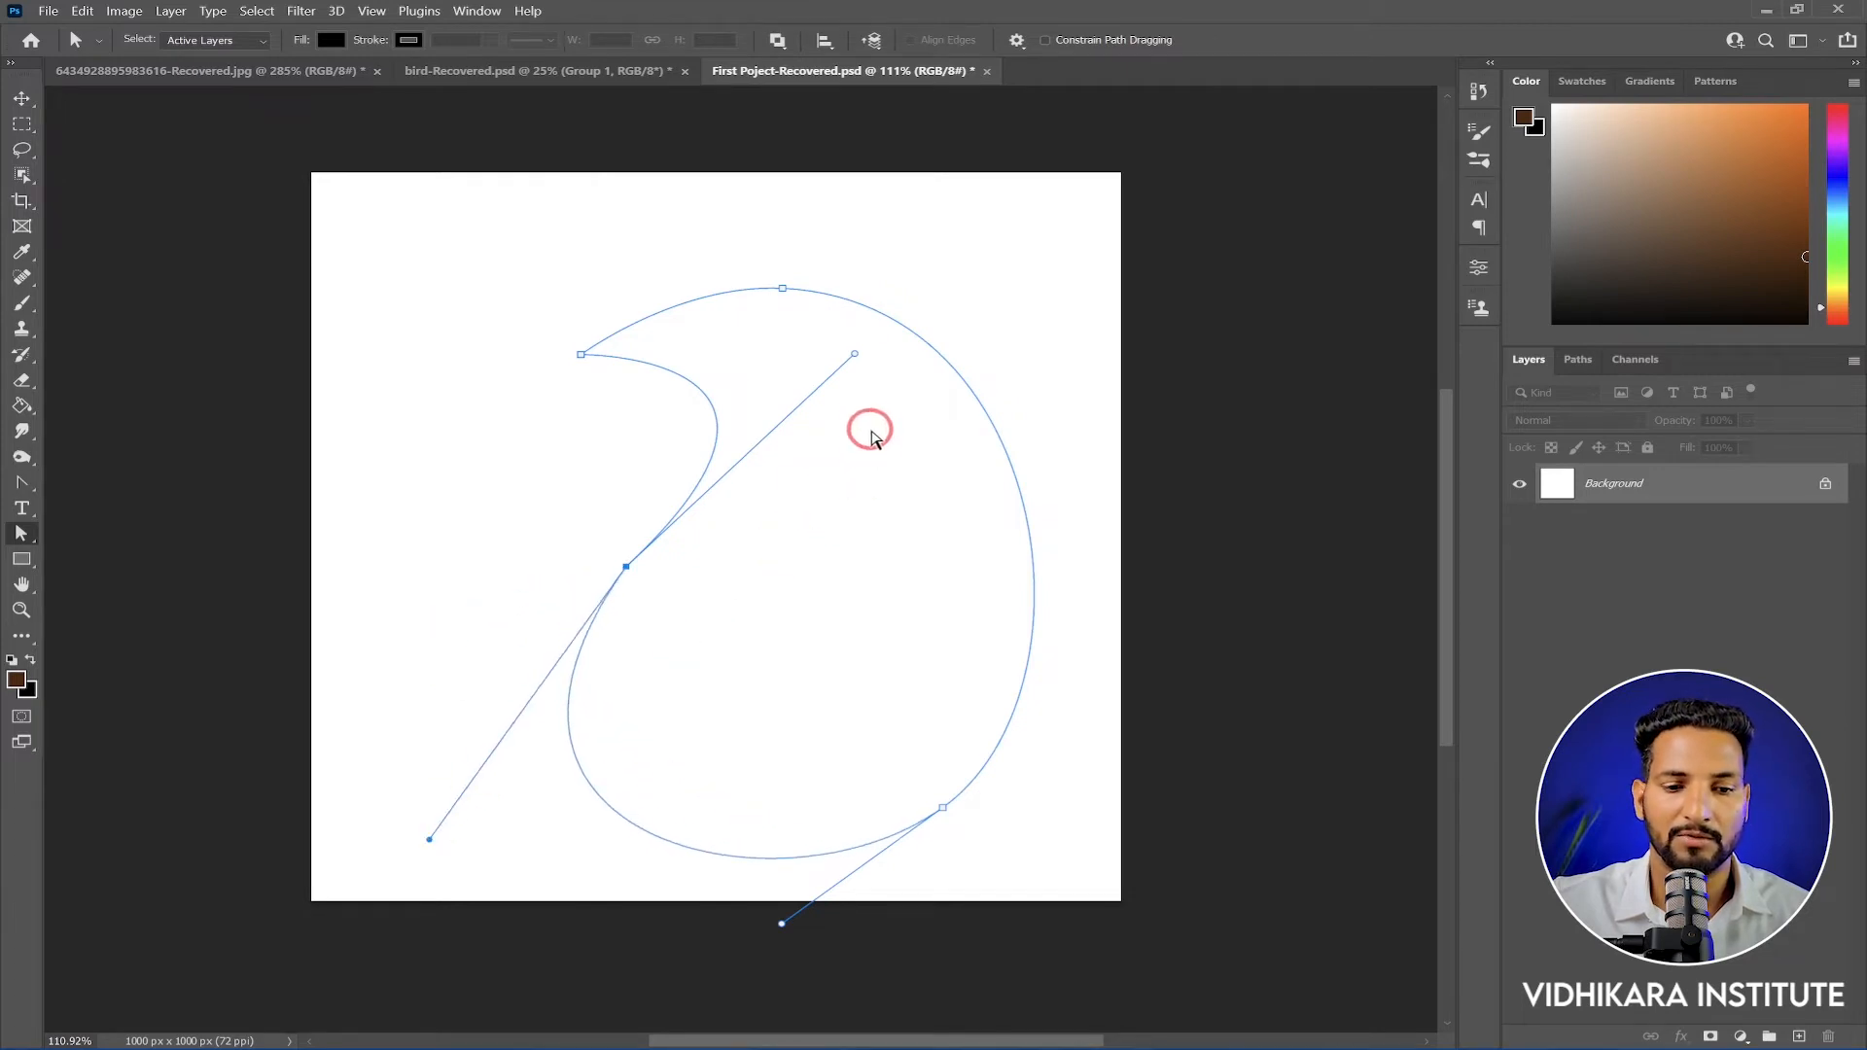
pyautogui.moveTo(855, 356); pyautogui.dragTo(834, 388)
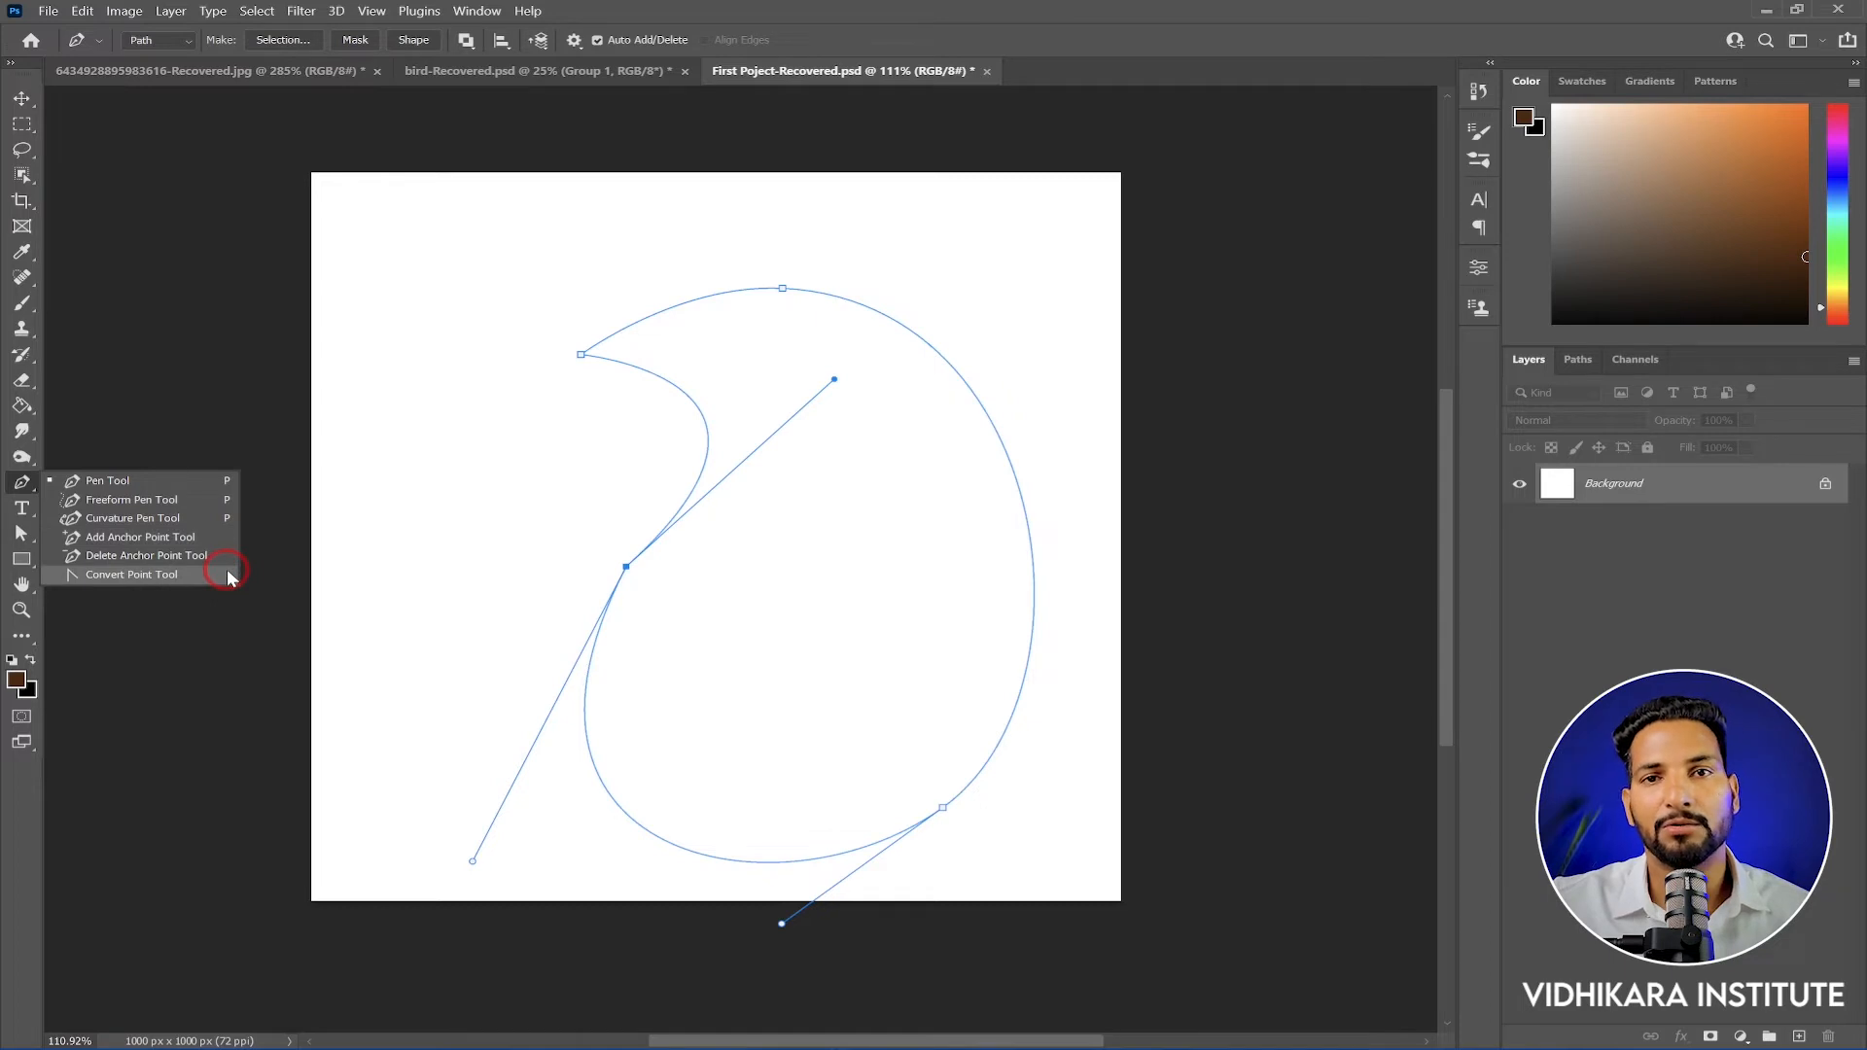
# Delete the current path and draw a closed, irregular outline by hand with the Freeform Pen tool
pyautogui.click(116, 500)
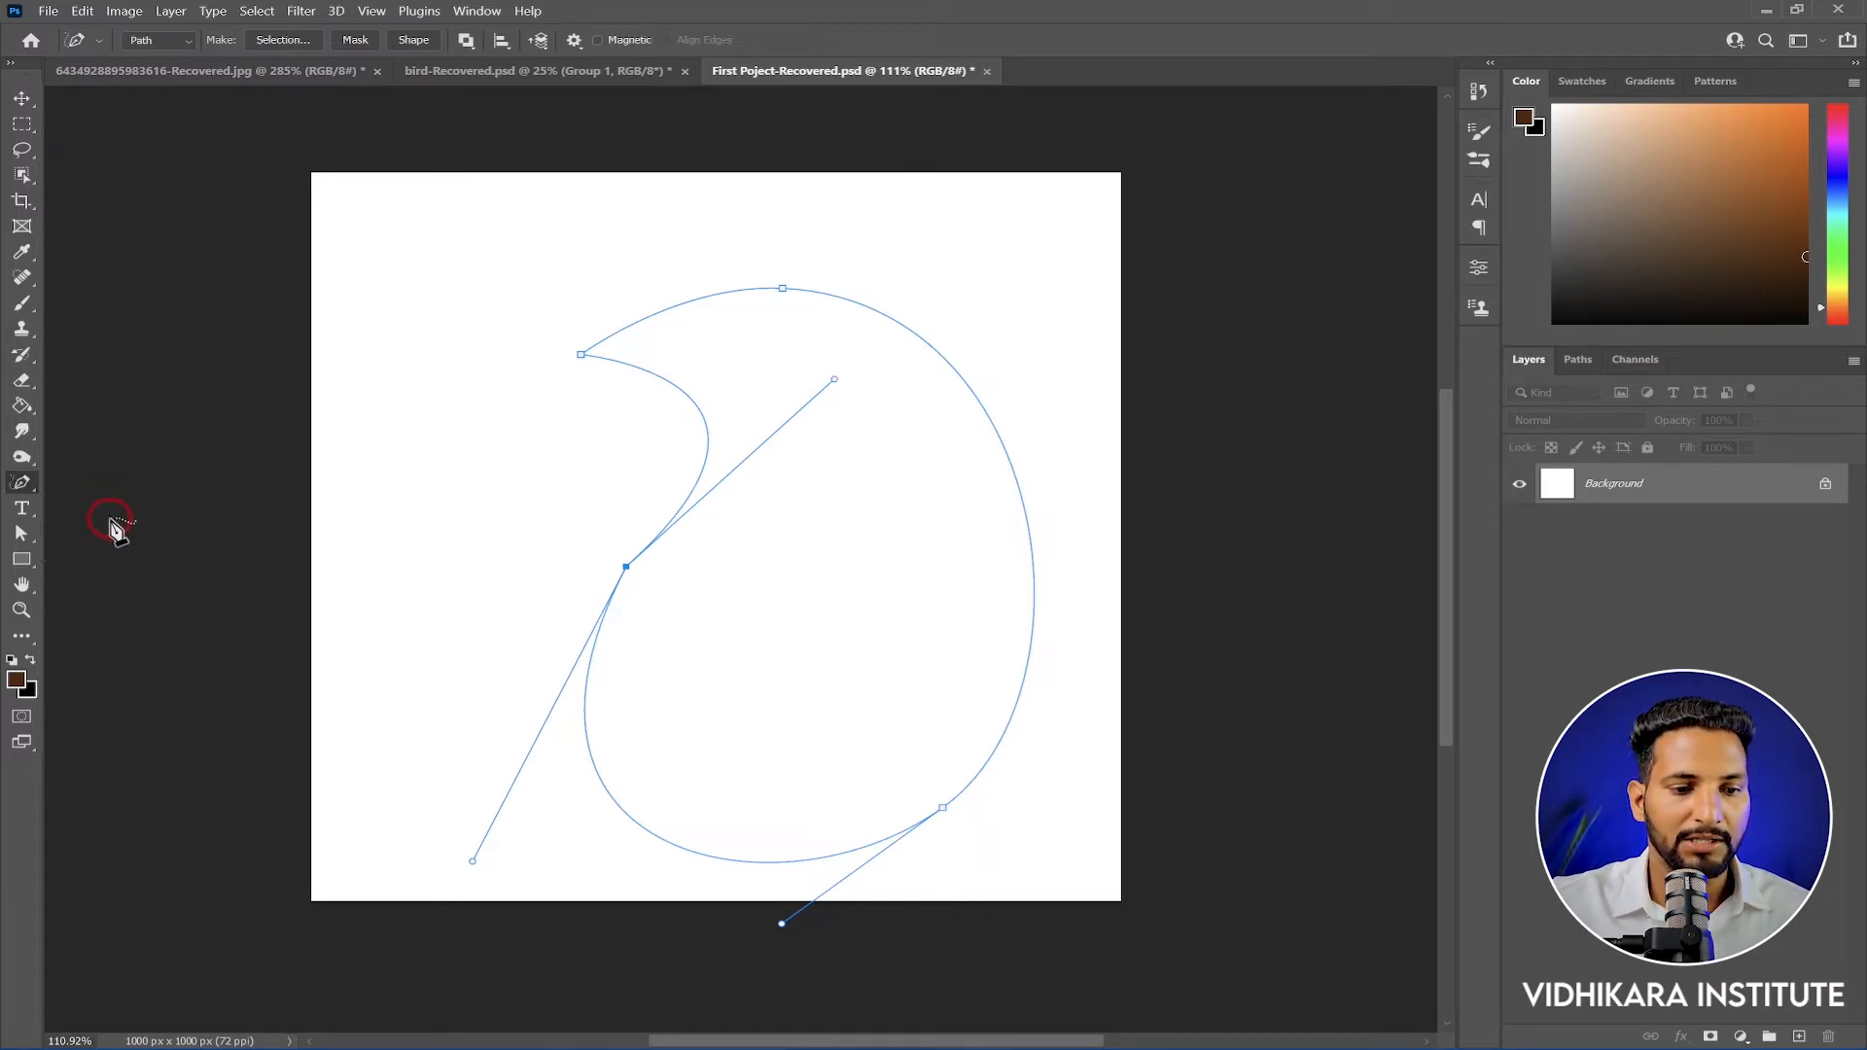
pyautogui.press('BackSpace')
pyautogui.press('BackSpace')
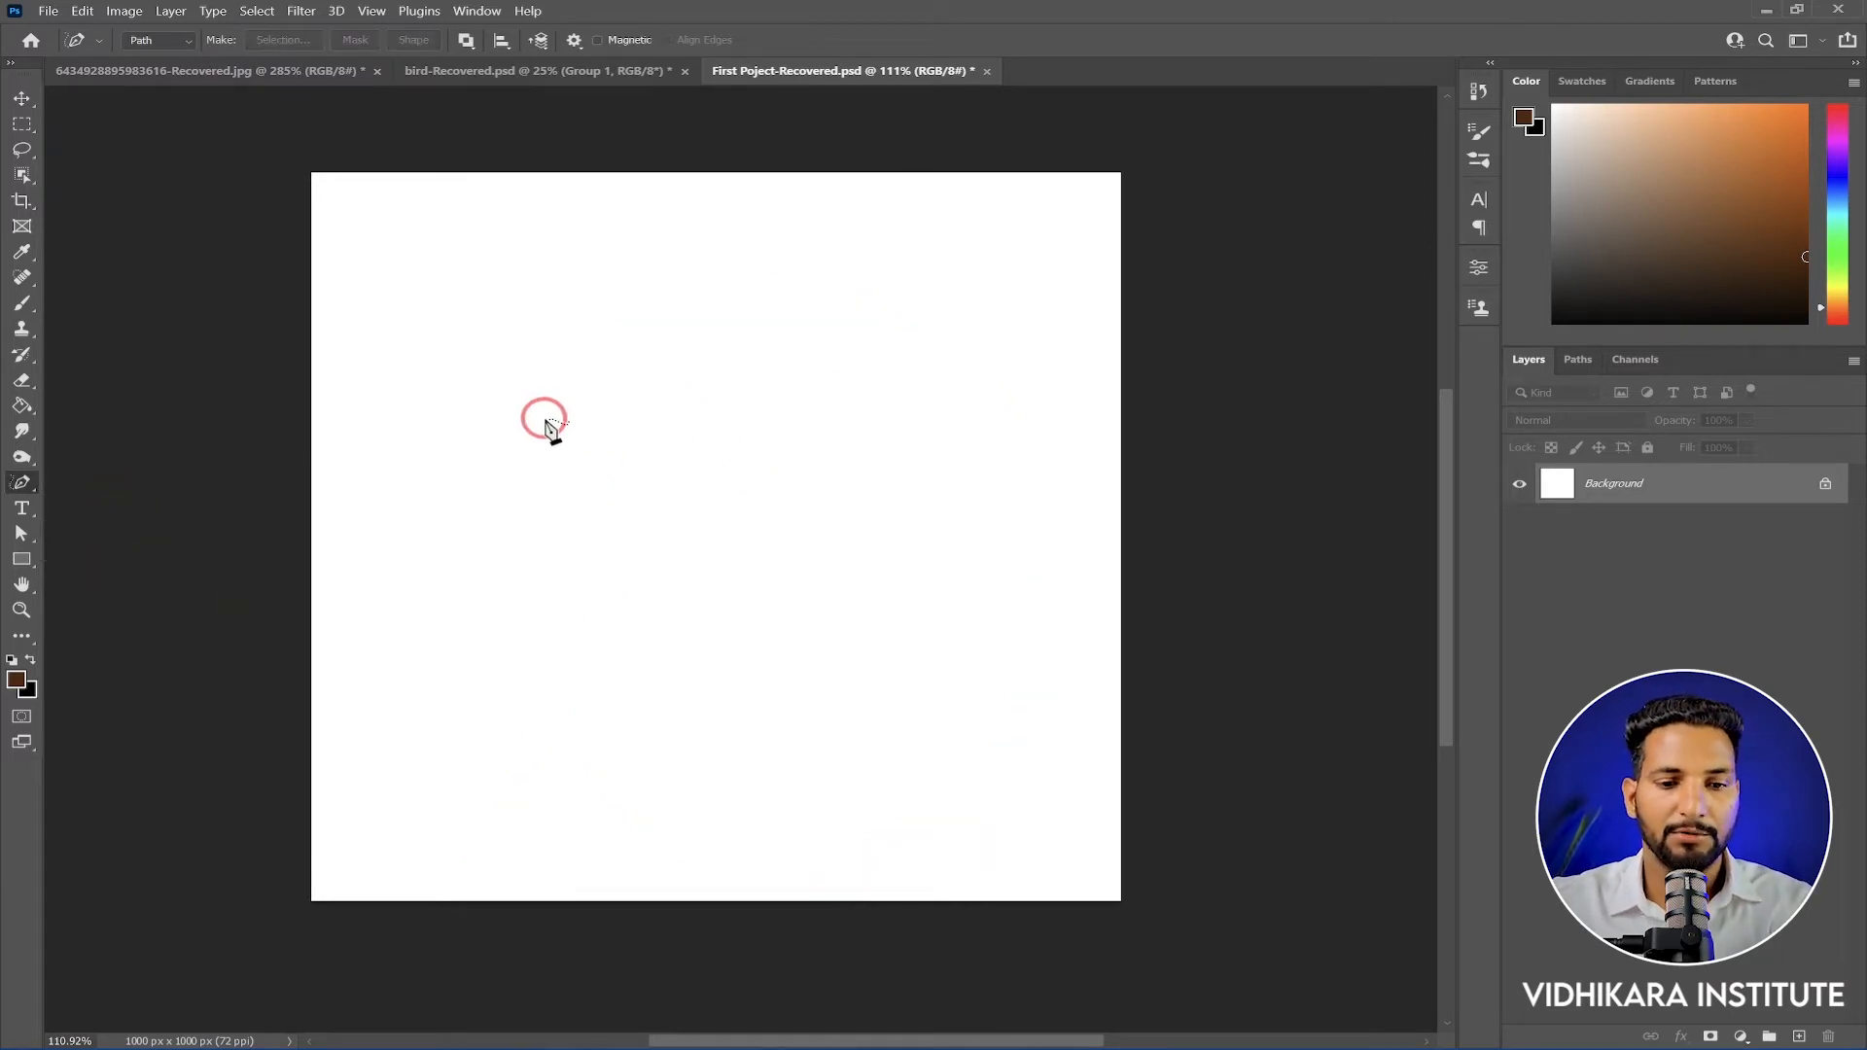
pyautogui.moveTo(534, 387)
pyautogui.mouseDown()
pyautogui.moveTo(636, 312)
pyautogui.moveTo(864, 370)
pyautogui.moveTo(726, 494)
pyautogui.moveTo(886, 709)
pyautogui.moveTo(575, 600)
pyautogui.moveTo(435, 756)
pyautogui.moveTo(360, 588)
pyautogui.moveTo(450, 469)
pyautogui.moveTo(425, 354)
pyautogui.moveTo(493, 368)
pyautogui.moveTo(528, 434)
pyautogui.moveTo(534, 387)
pyautogui.mouseUp()
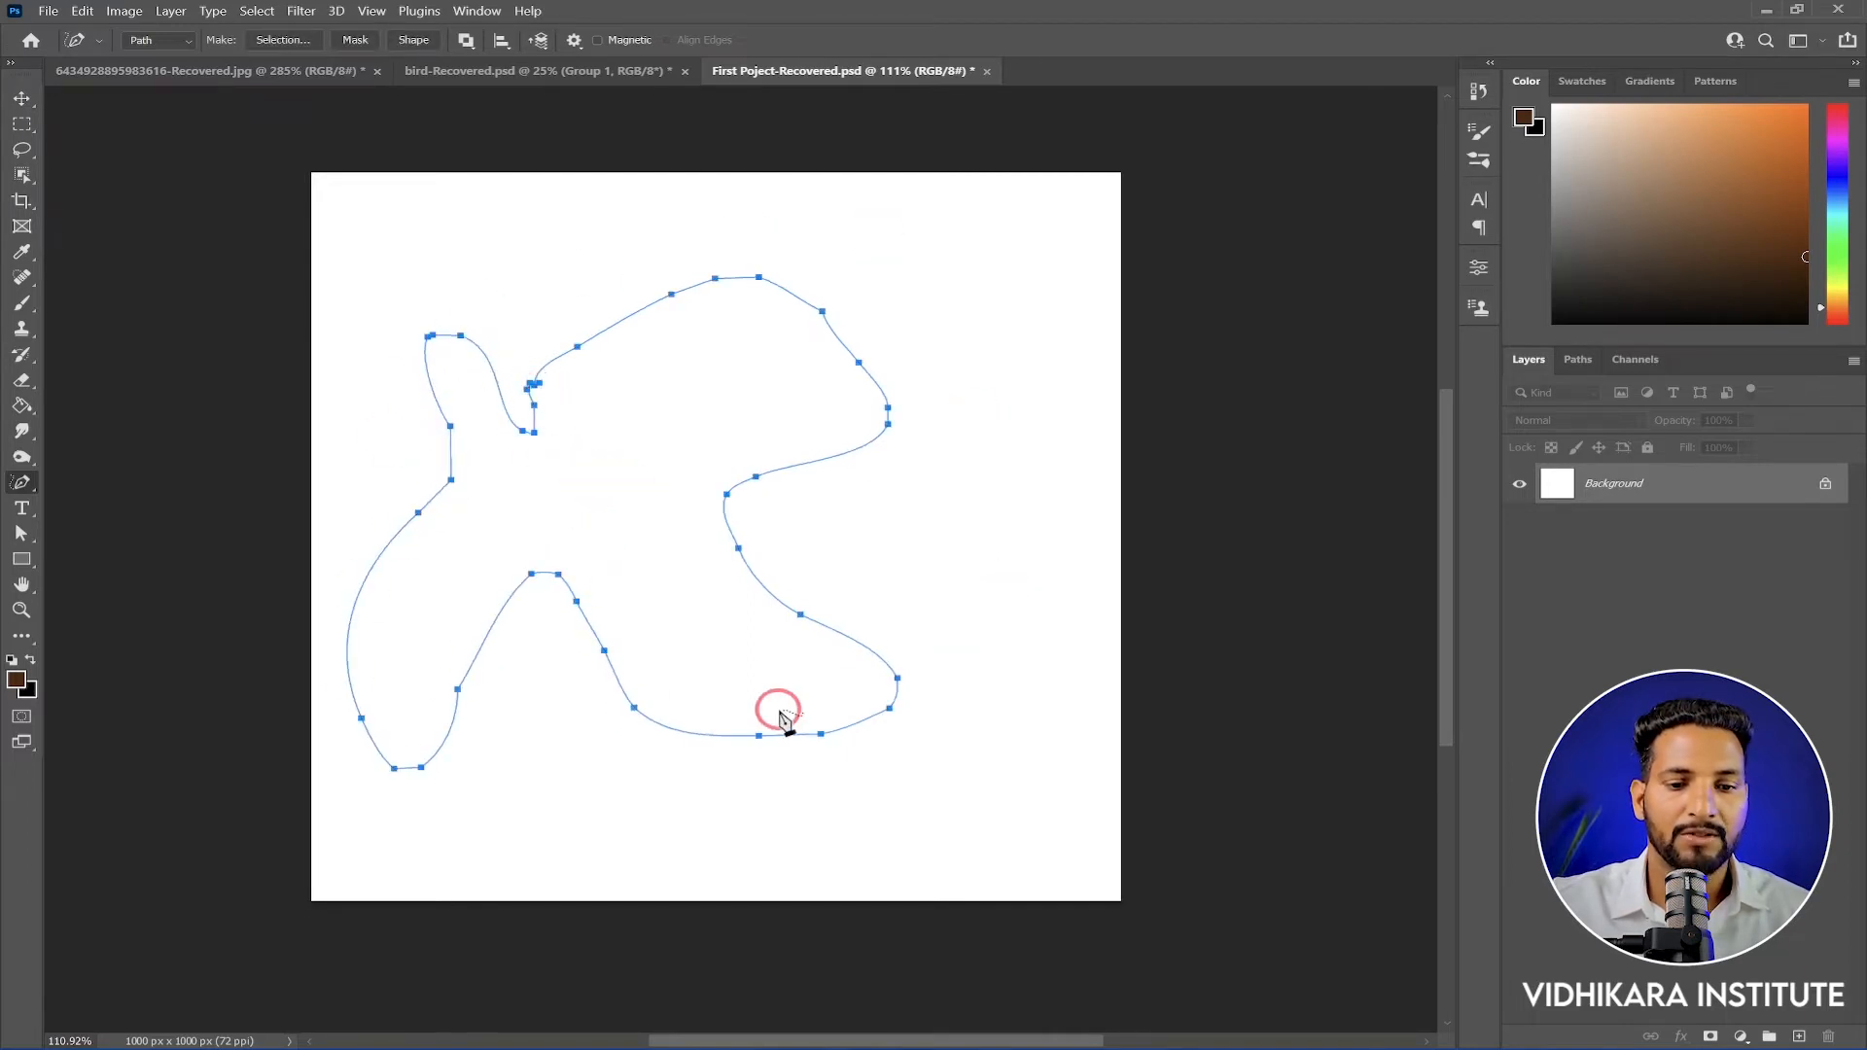
# Turn the freeform path into a filled shape layer and undo the conversion
pyautogui.click(412, 41)
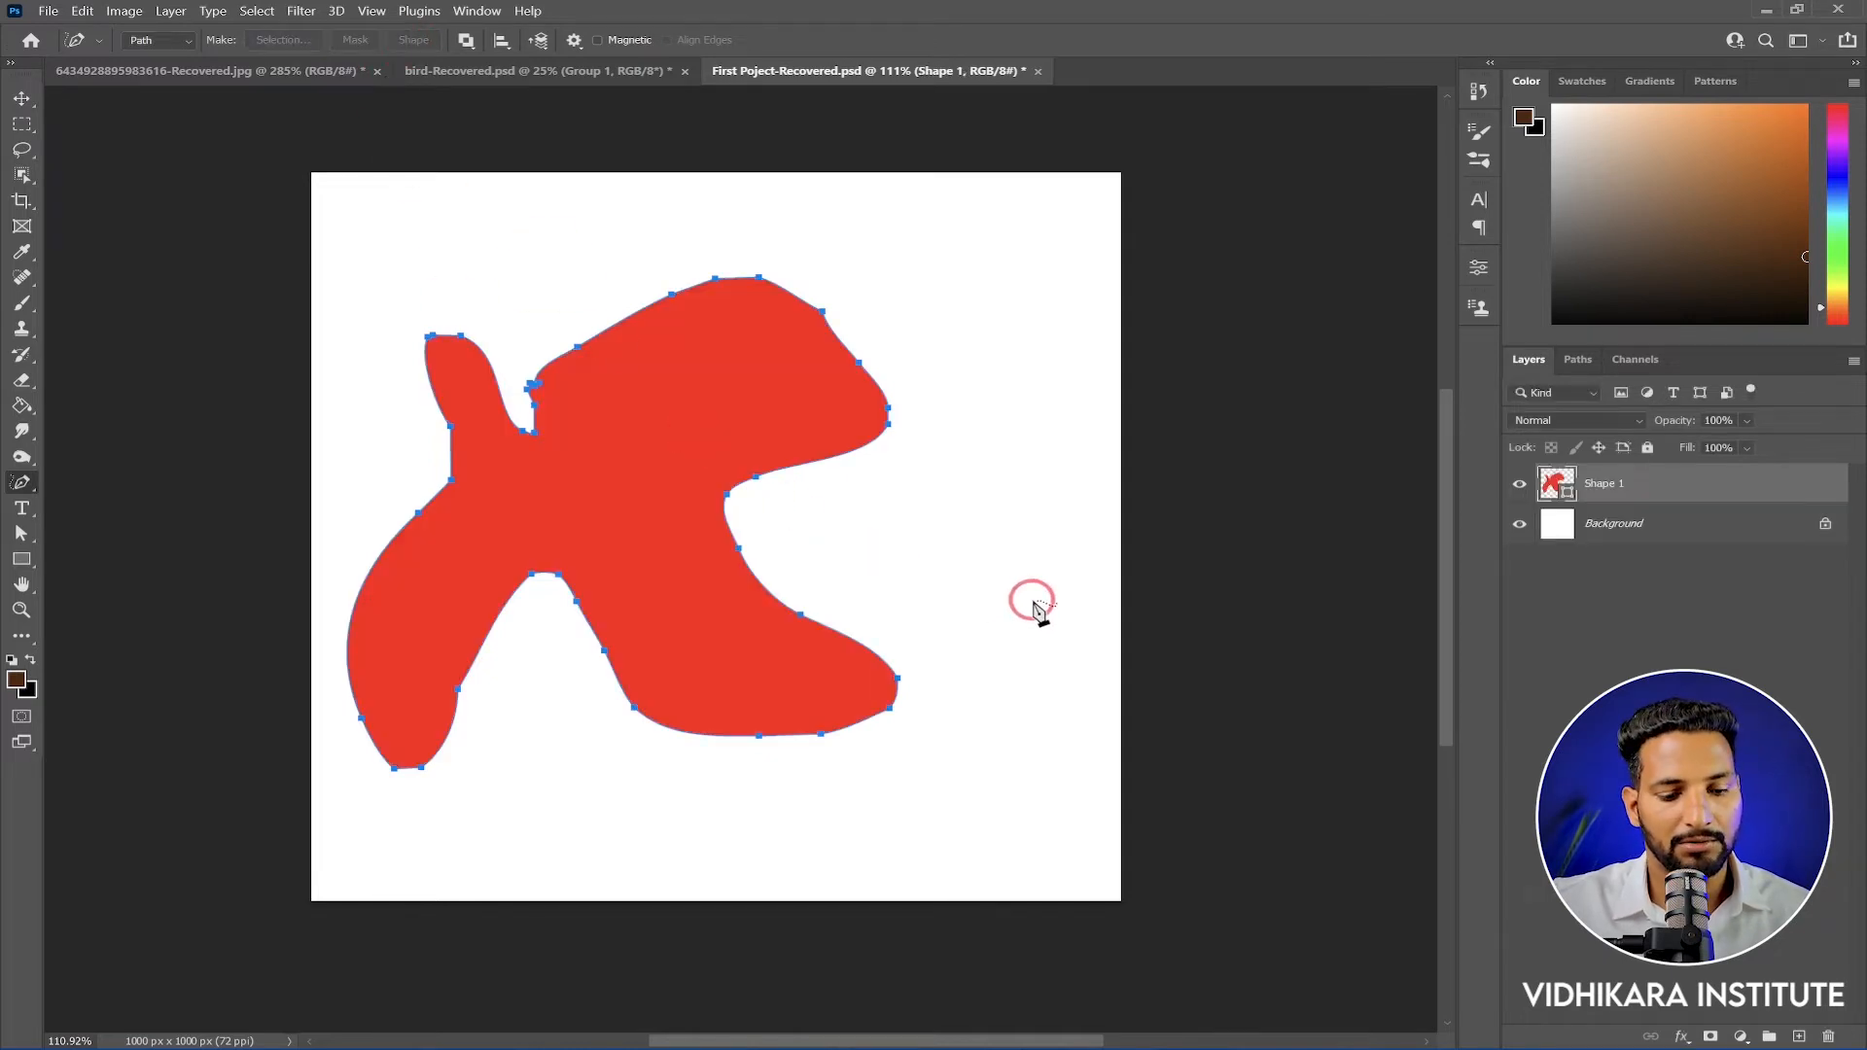
pyautogui.hotkey('ctrl', 'z')
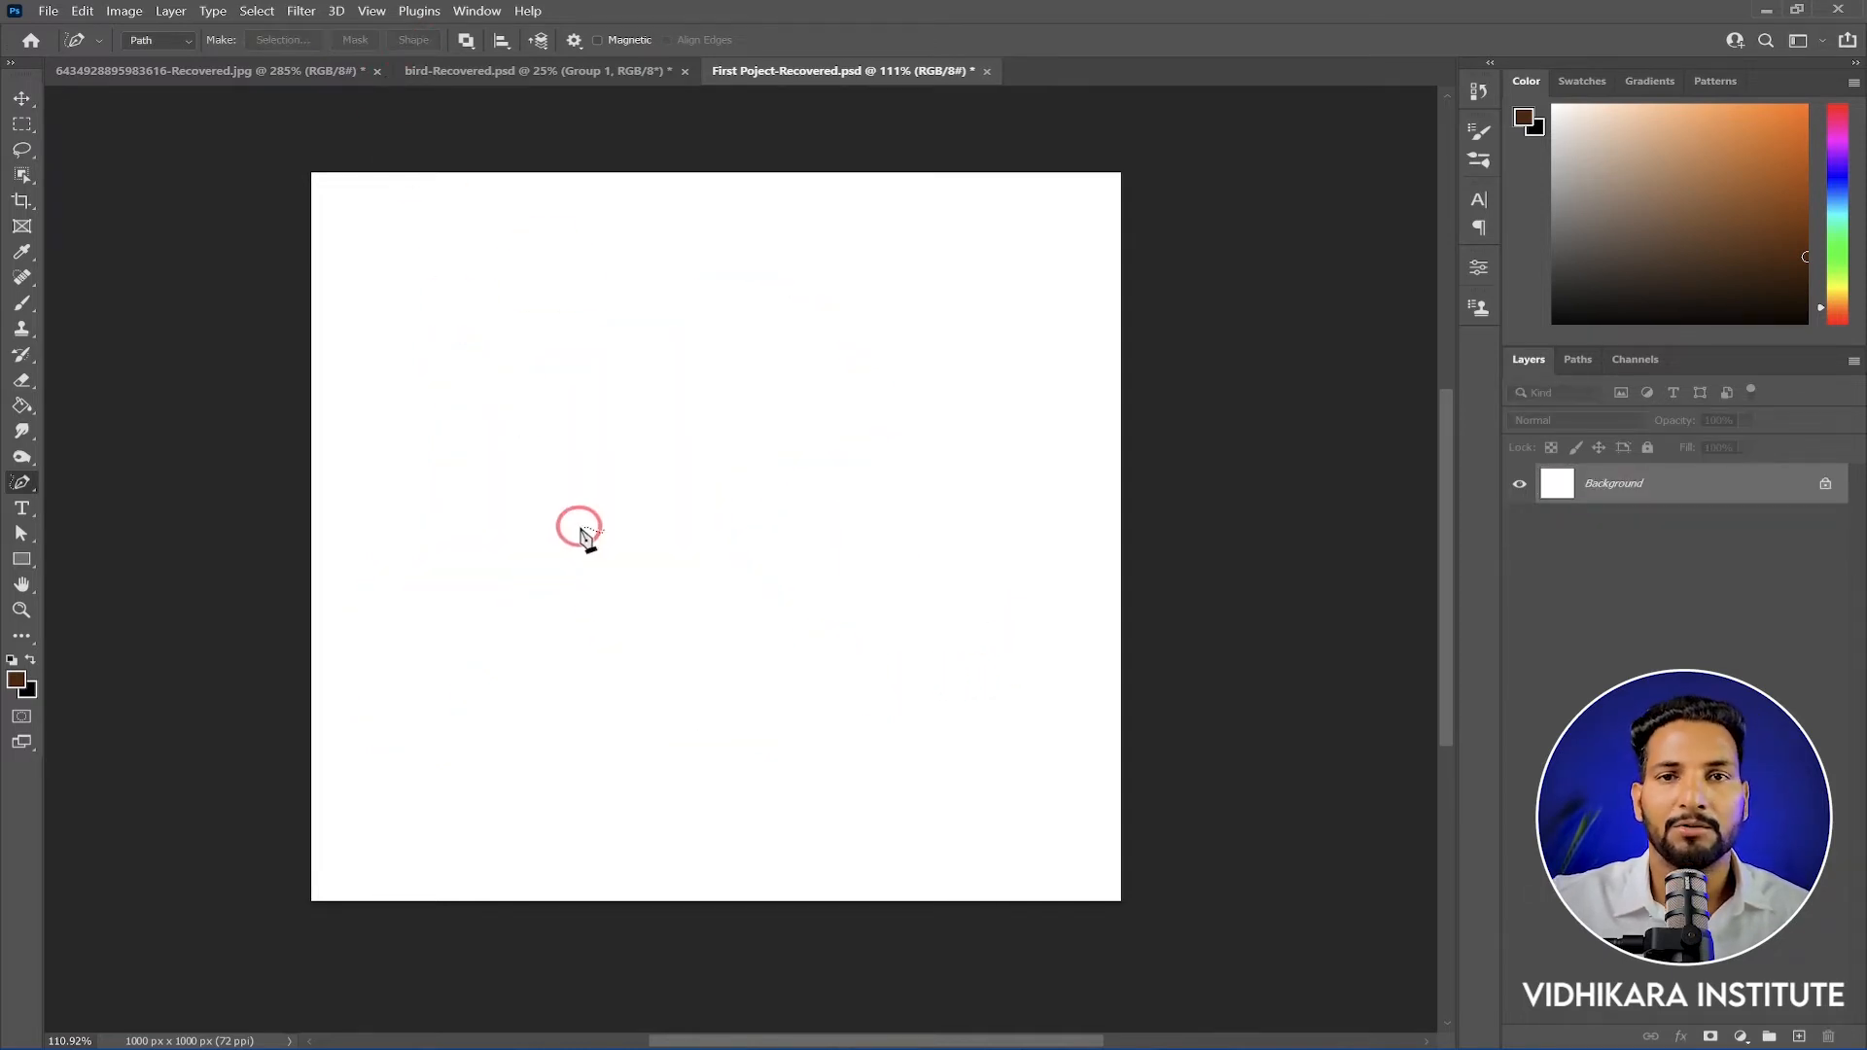
# Draw a closed oval path from four anchor points with the Curvature Pen tool
pyautogui.moveTo(8, 500); pyautogui.dragTo(115, 526)
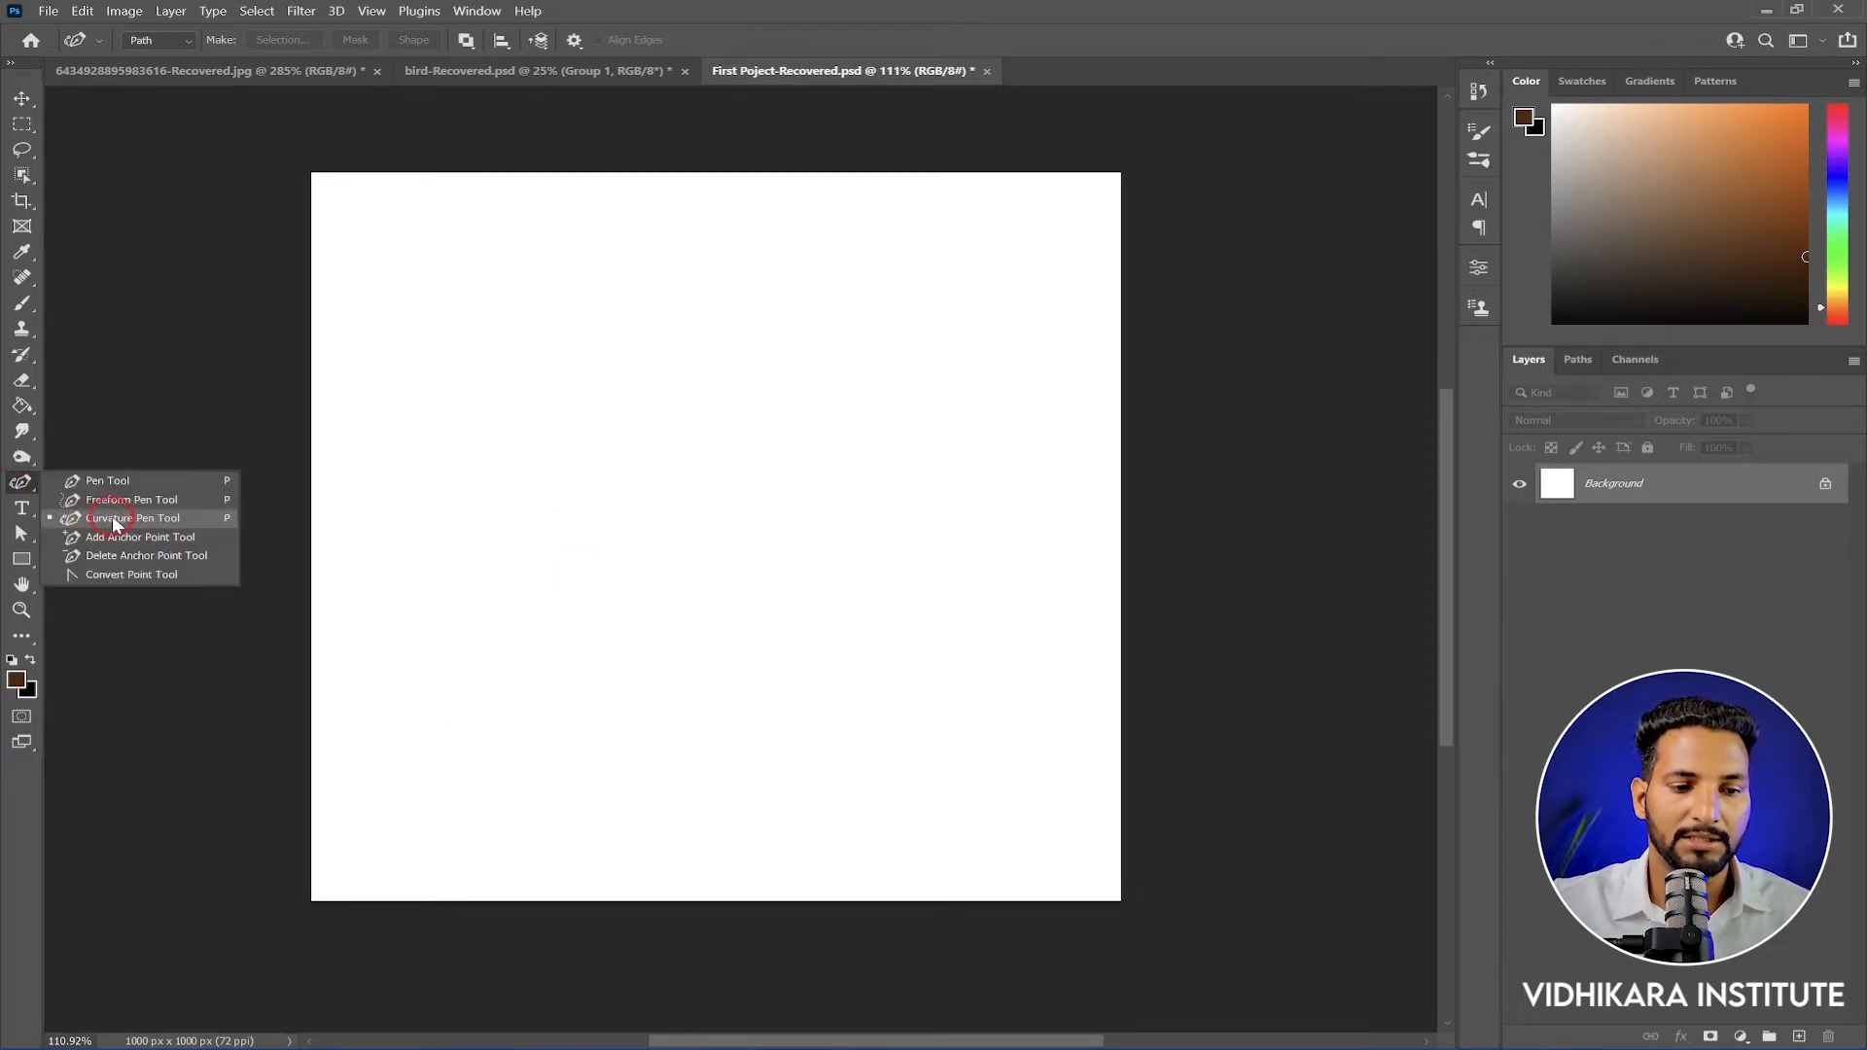
pyautogui.click(742, 282)
pyautogui.click(908, 476)
pyautogui.click(688, 715)
pyautogui.click(512, 481)
pyautogui.click(741, 282)
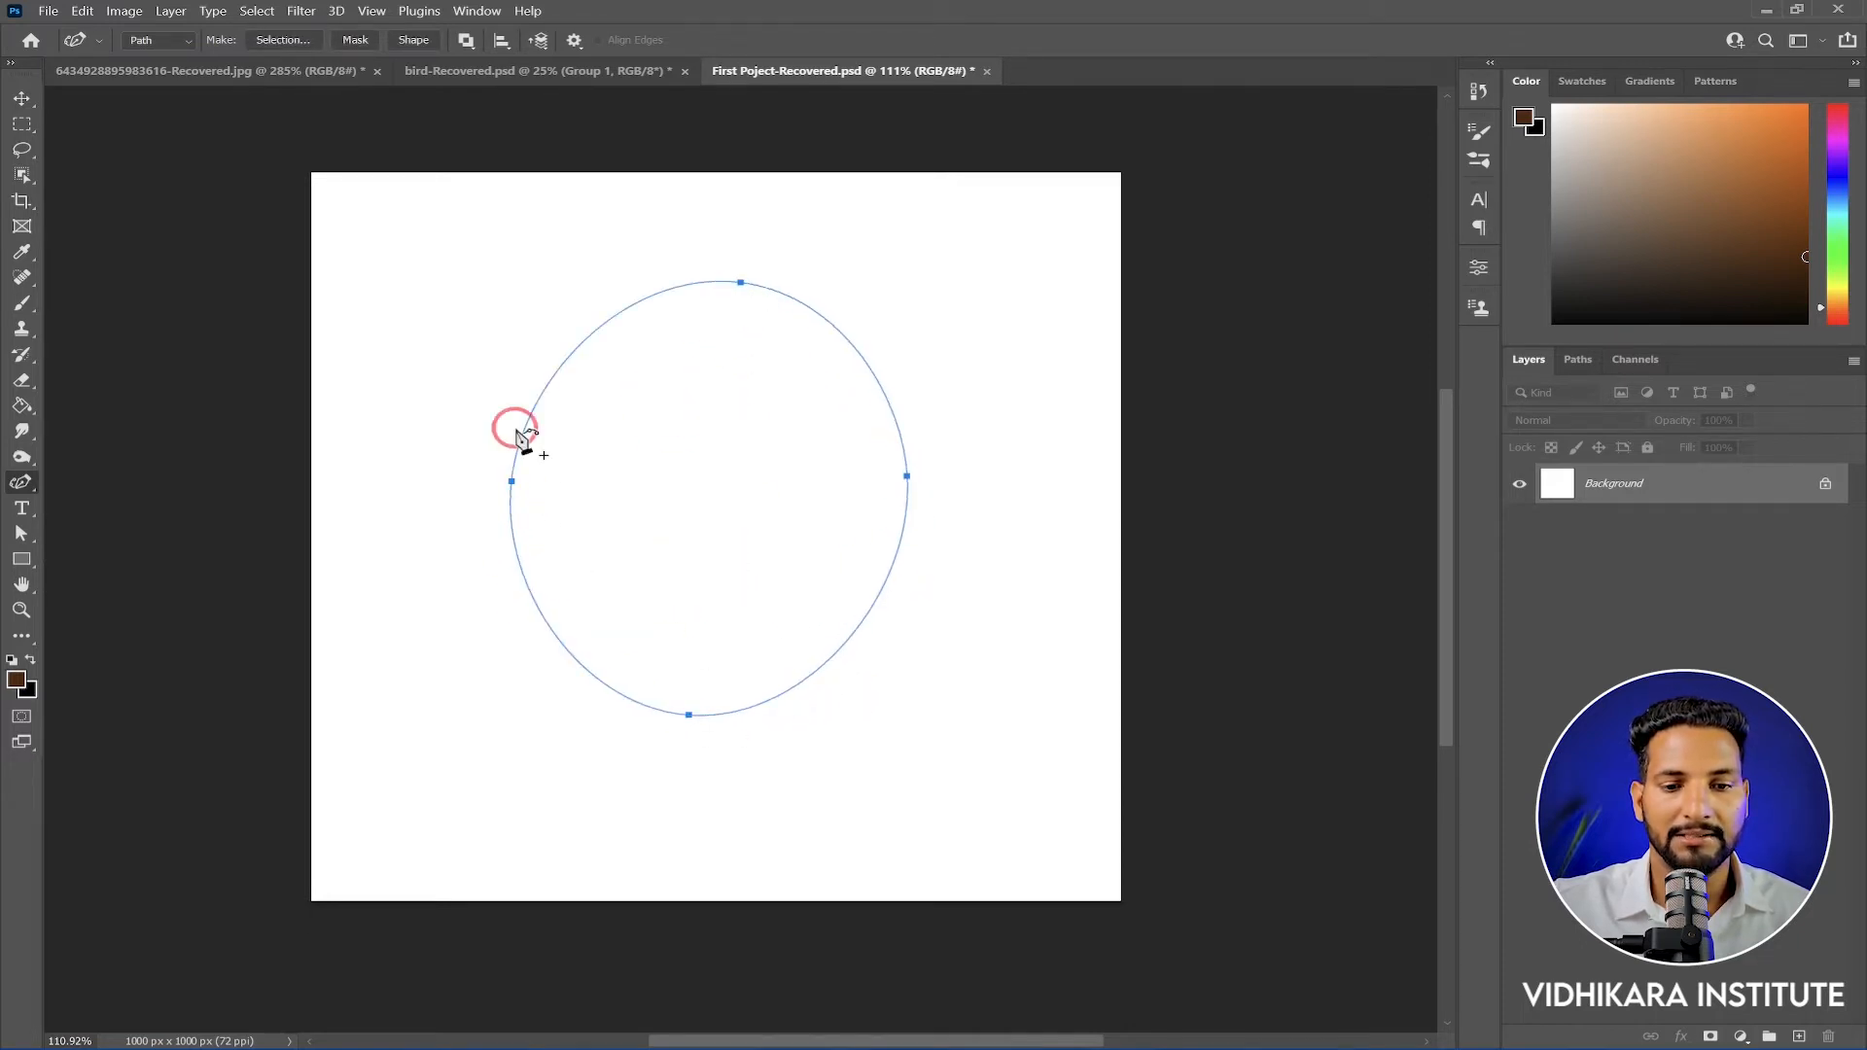
# Clear the oval and draw a closed, crescent-like path from eight anchor points with the Curvature Pen tool
pyautogui.press('Escape')
pyautogui.click(532, 382)
pyautogui.click(942, 619)
pyautogui.click(884, 399)
pyautogui.click(1049, 722)
pyautogui.click(588, 788)
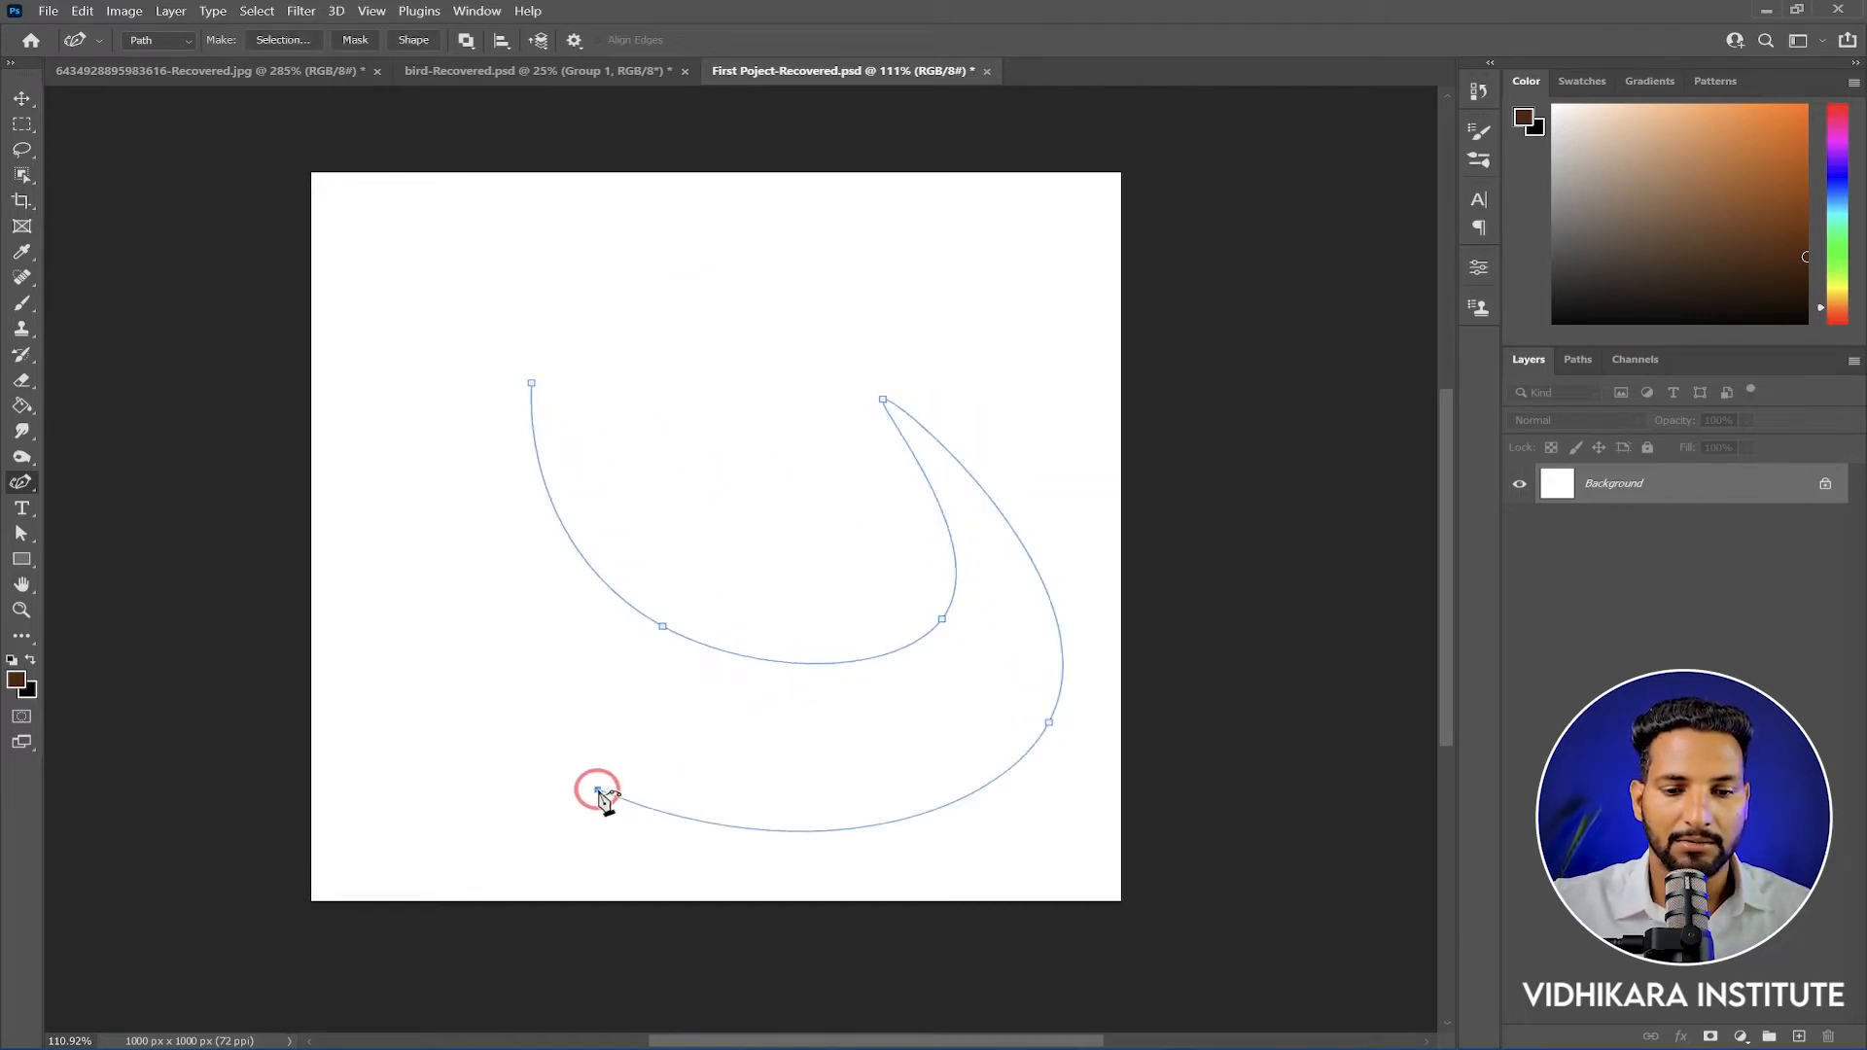
pyautogui.click(455, 604)
pyautogui.click(479, 350)
pyautogui.click(531, 382)
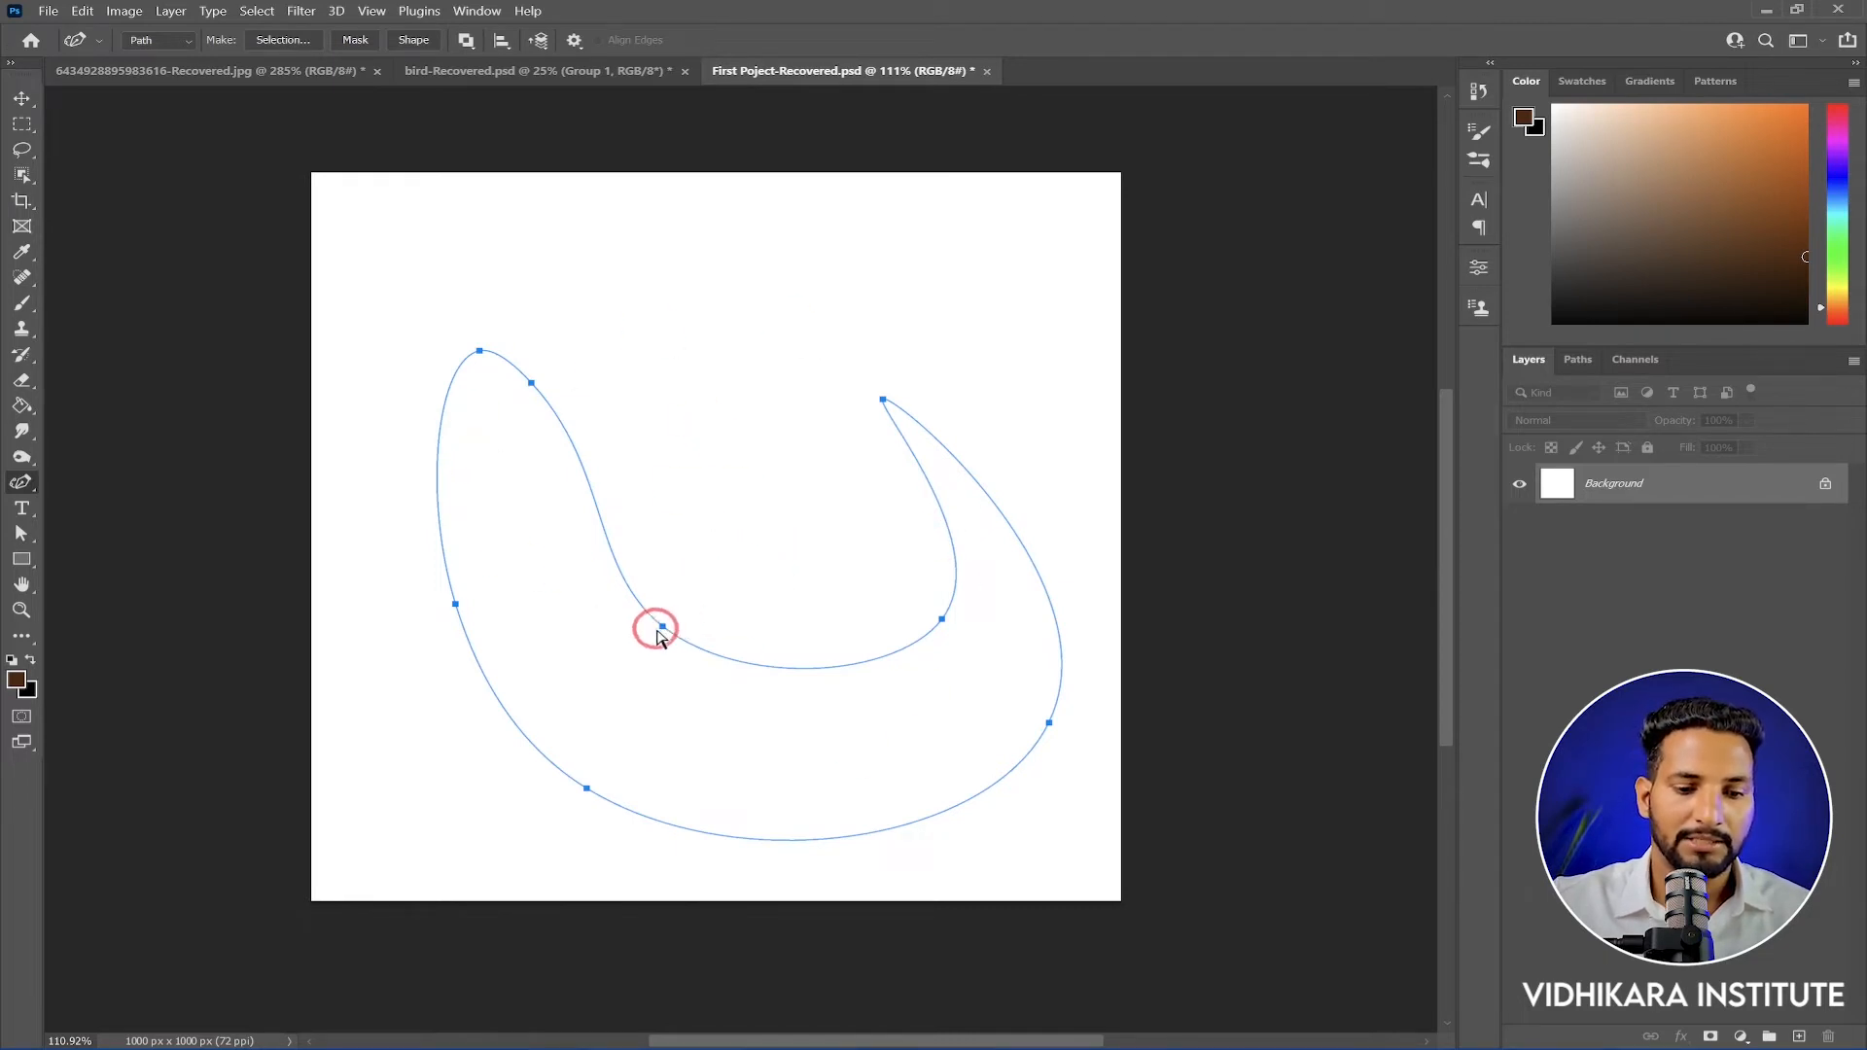
# Reposition the two lower anchor points on the crescent's inner edge with the Curvature Pen tool, and delete the path
pyautogui.moveTo(663, 631); pyautogui.dragTo(555, 565)
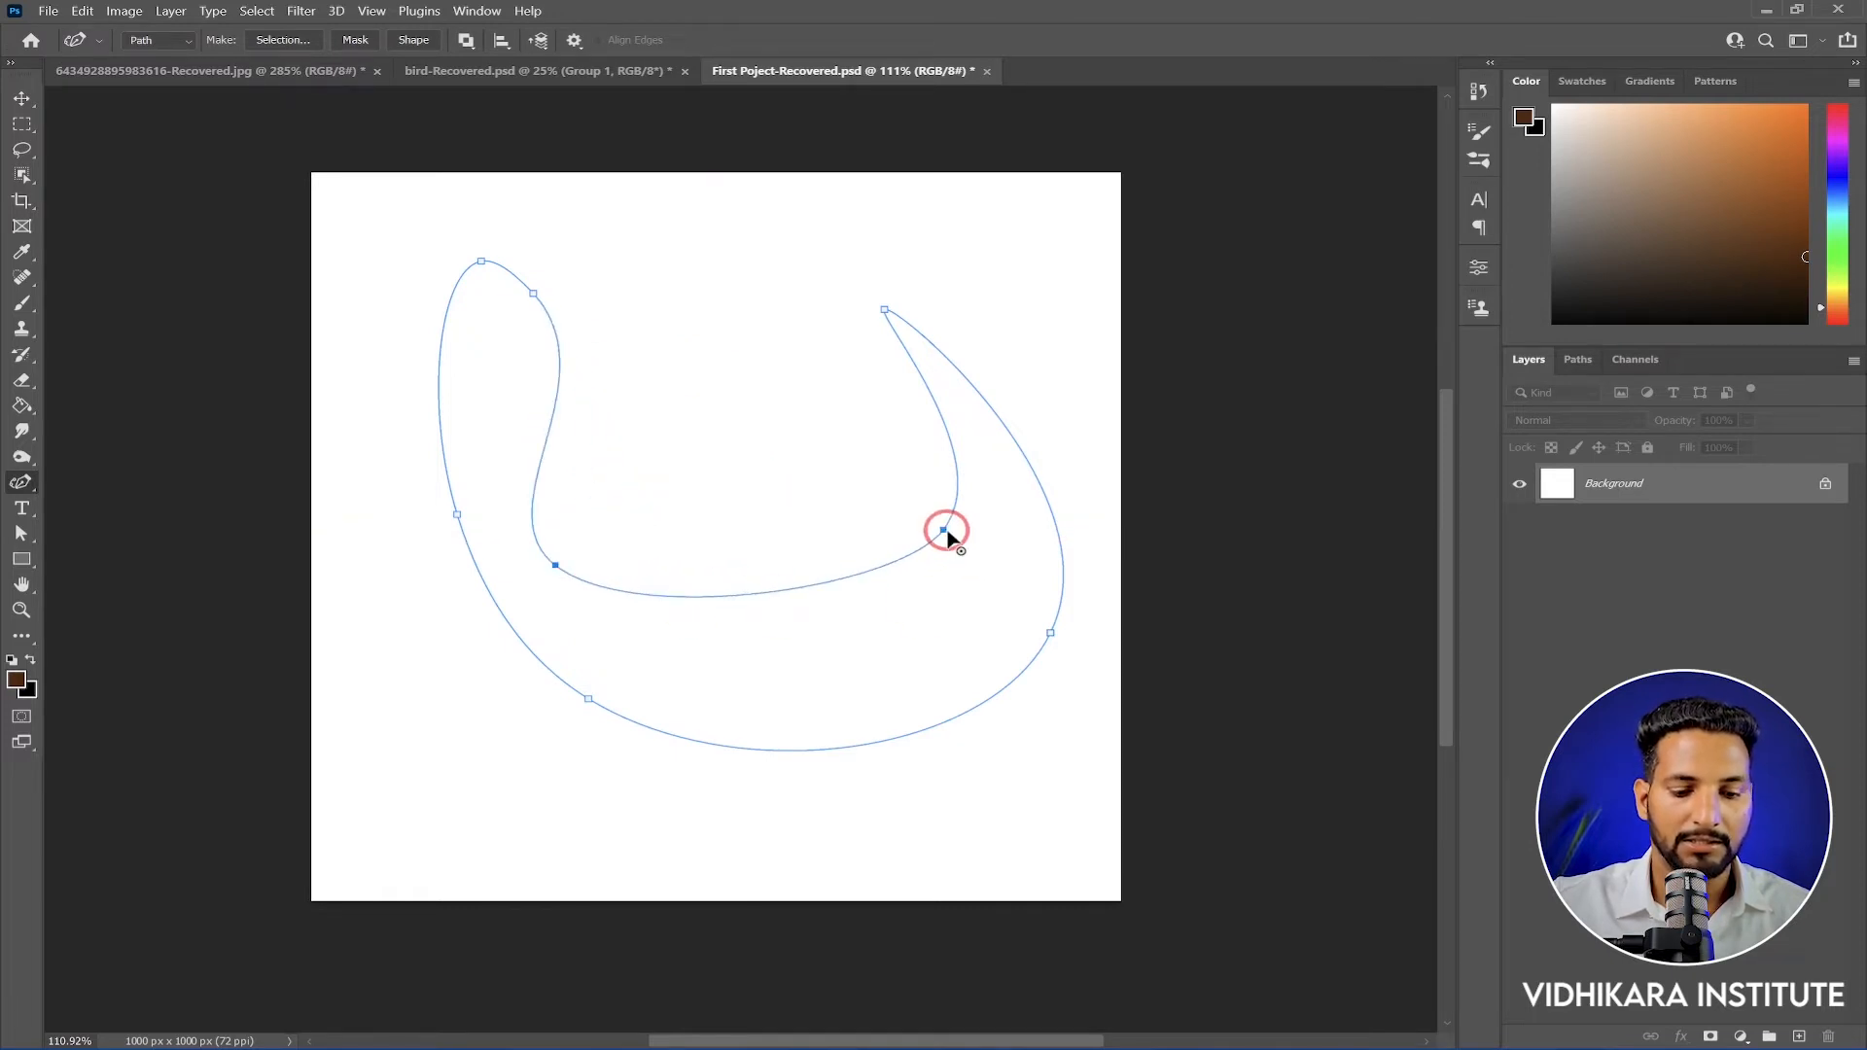
pyautogui.moveTo(944, 530); pyautogui.dragTo(863, 543)
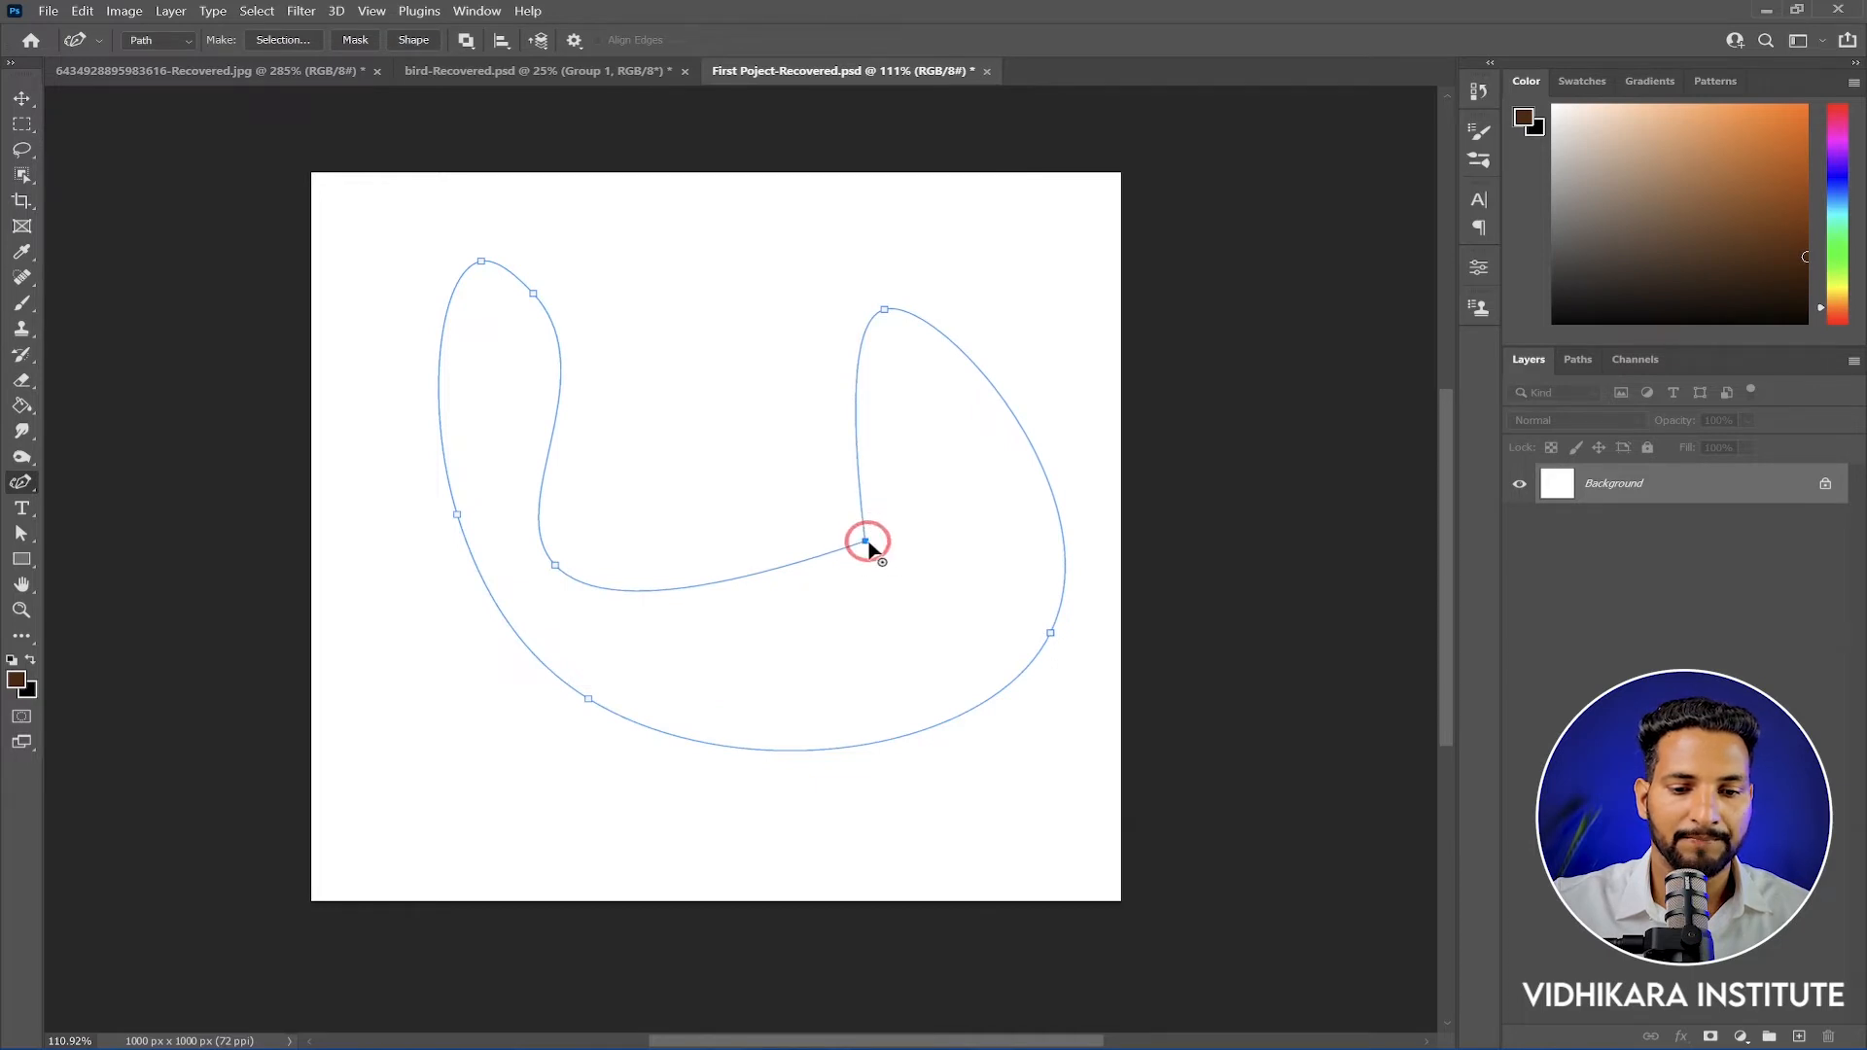
pyautogui.moveTo(867, 543); pyautogui.dragTo(916, 566)
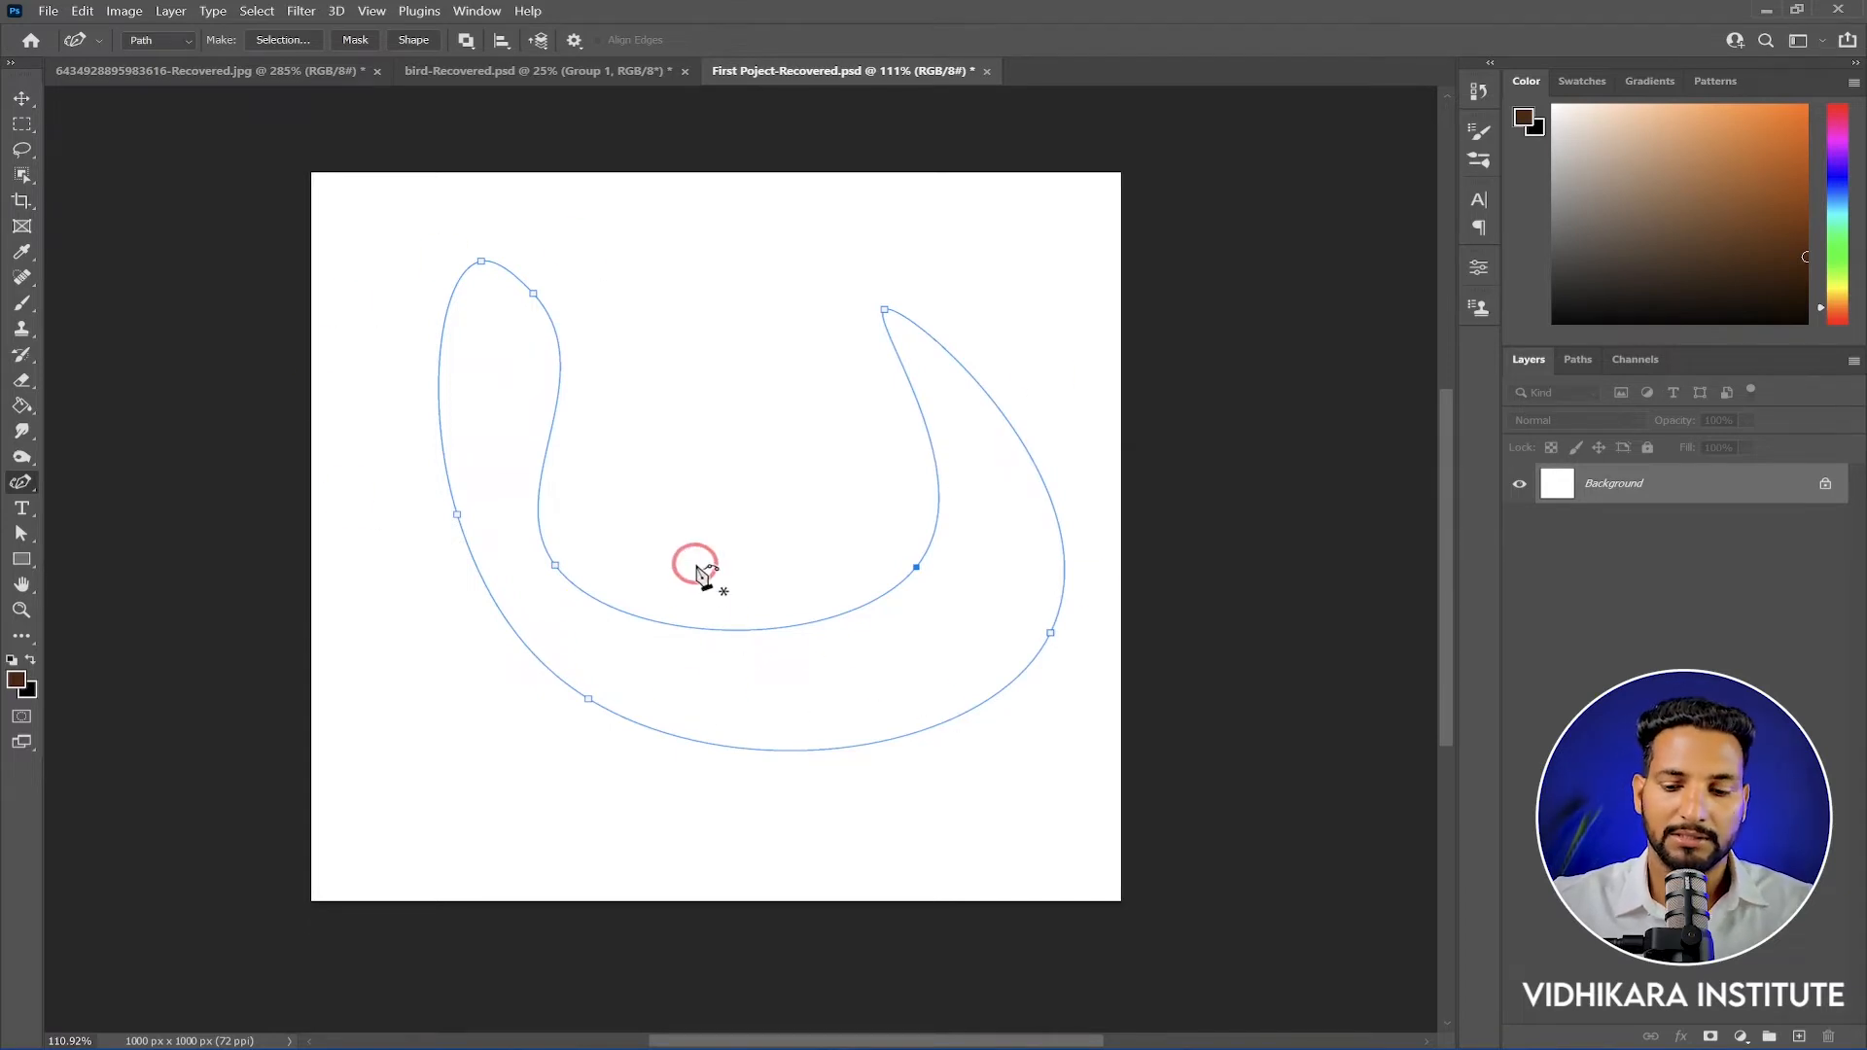
pyautogui.press('Delete')
pyautogui.press('Delete')
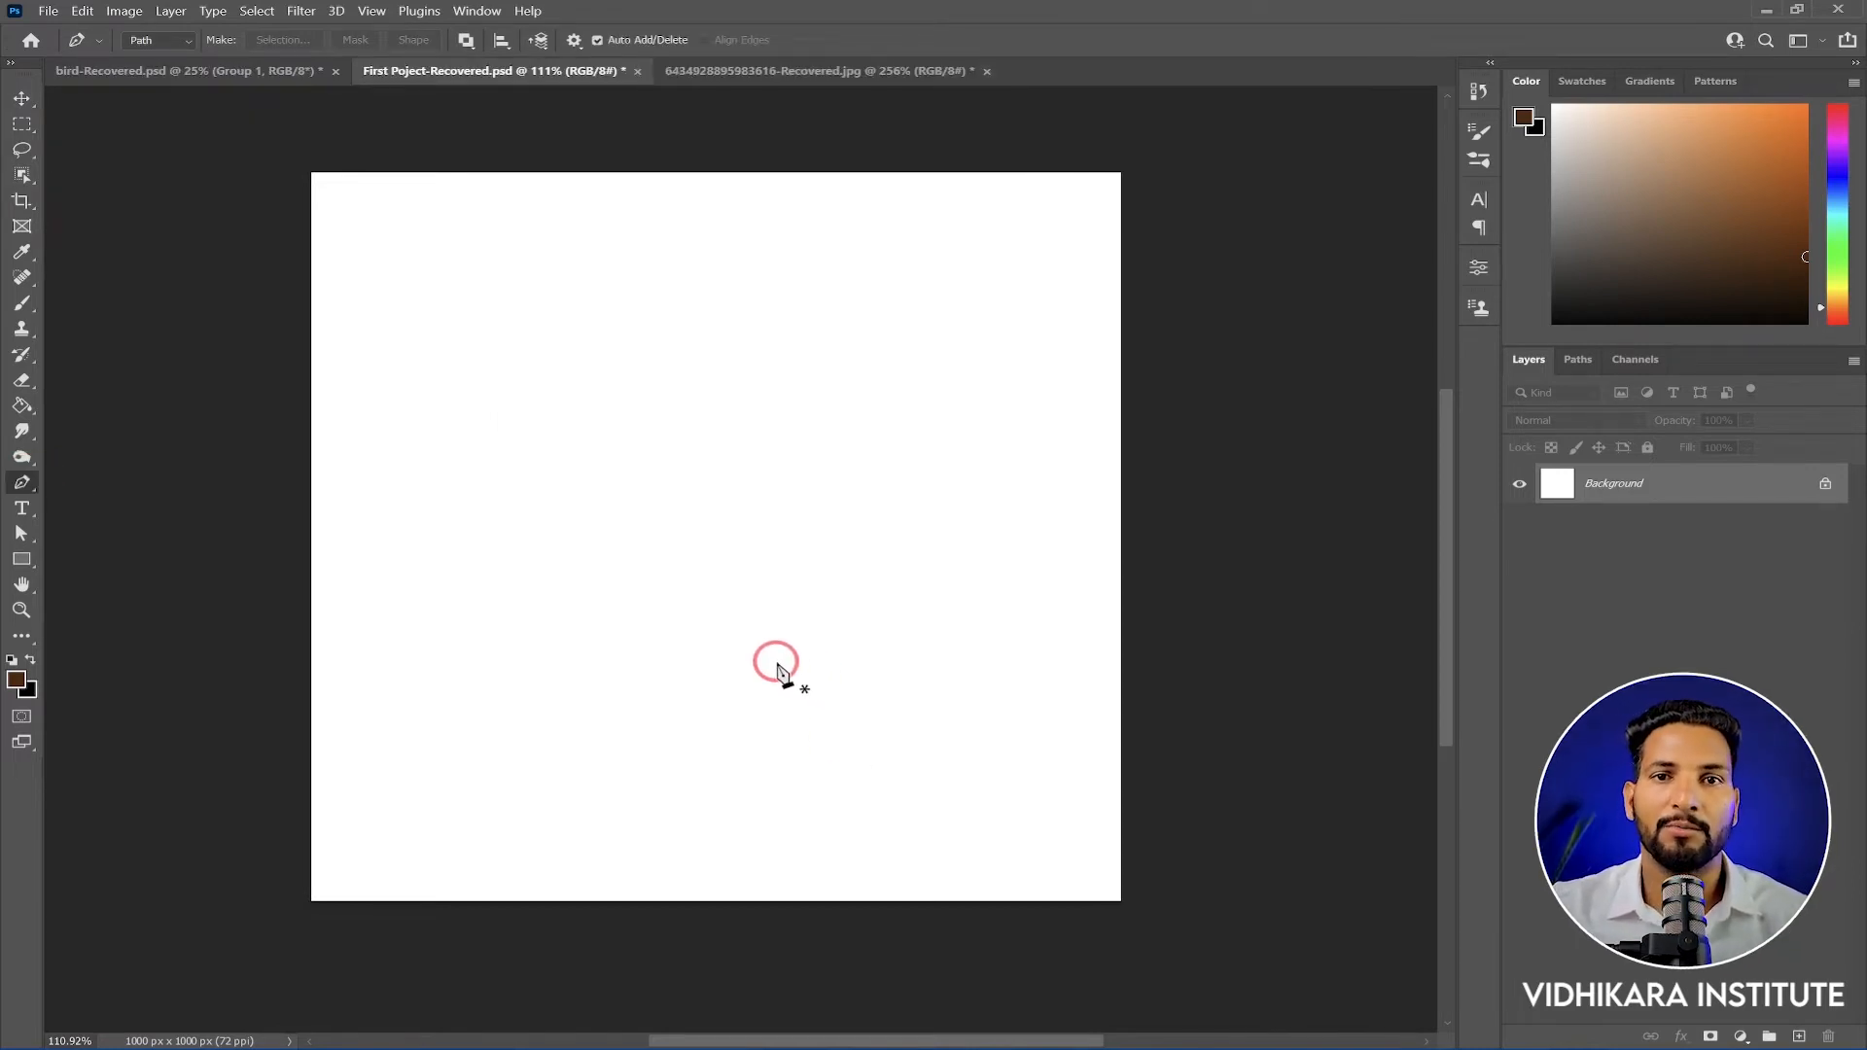
# In the bat logo image, trace with the Pen tool from the left ear's tip down its outer side to the left notch's lowest point
pyautogui.click(717, 70)
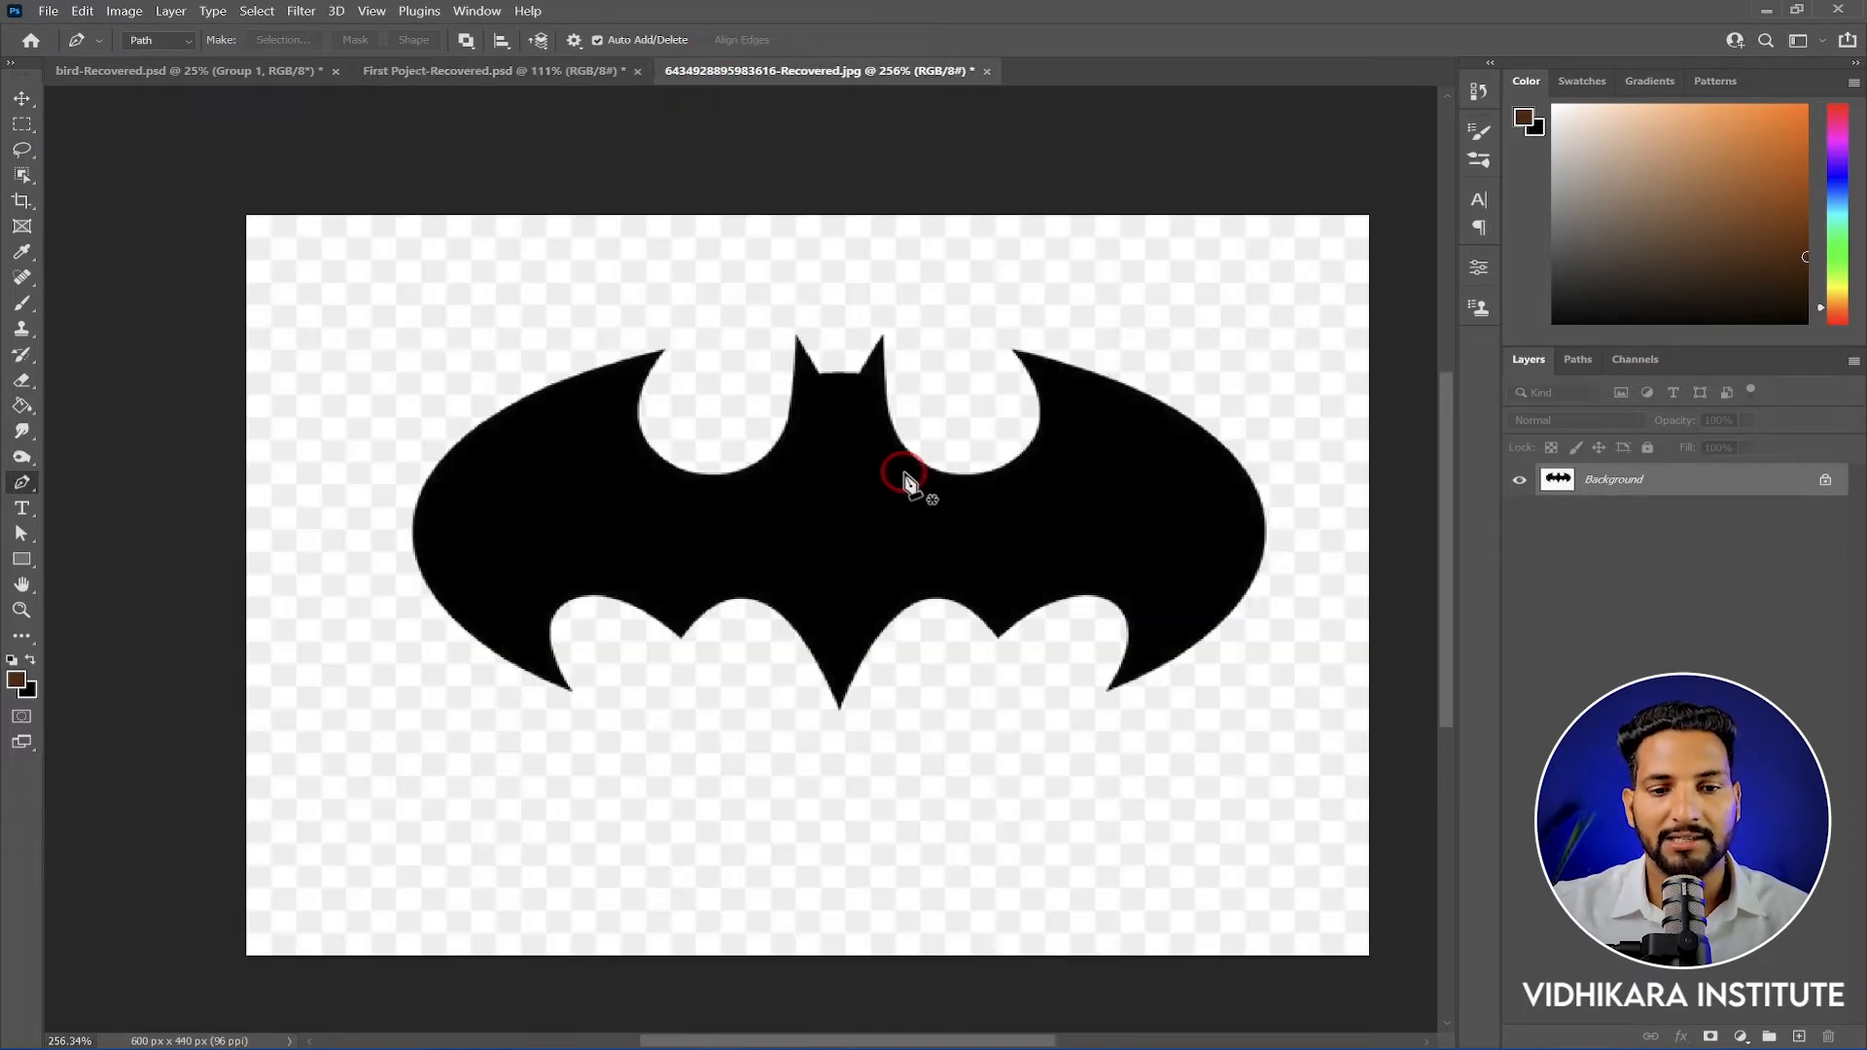
pyautogui.scroll(3, 872, 461)
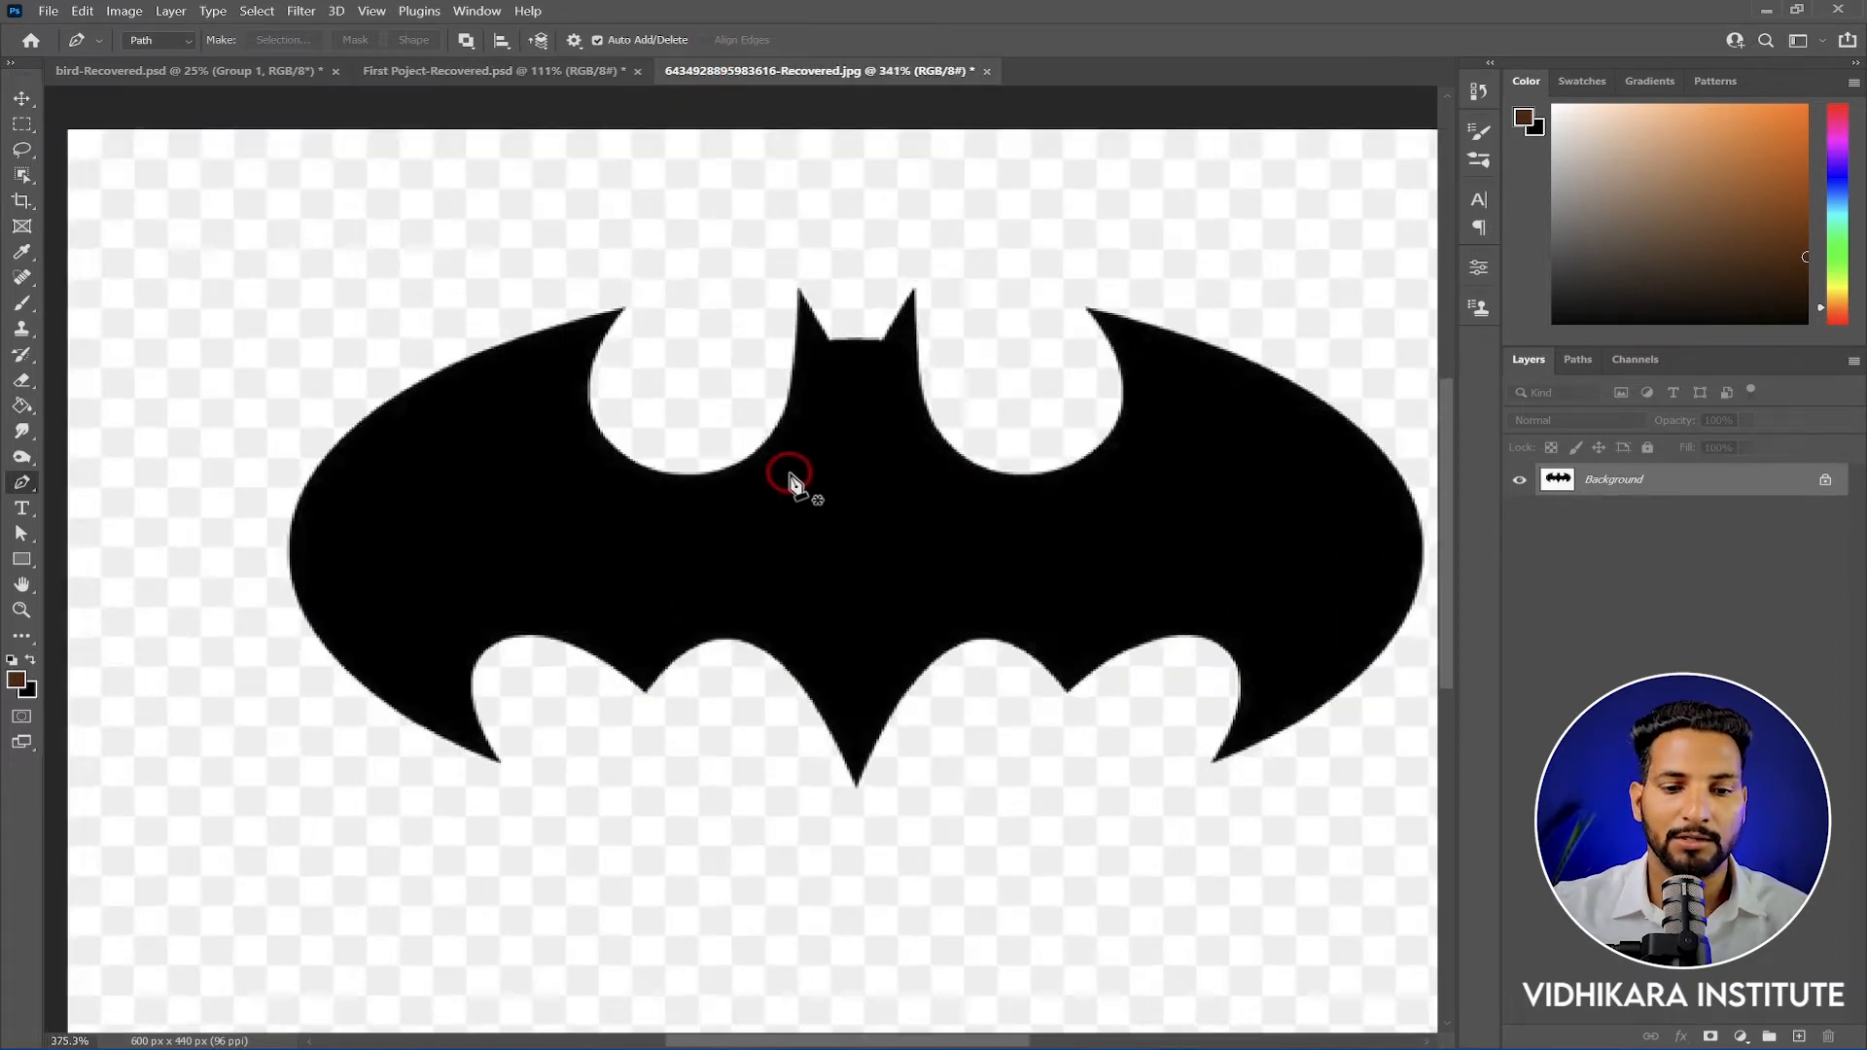
pyautogui.moveTo(855, 454); pyautogui.dragTo(734, 471)
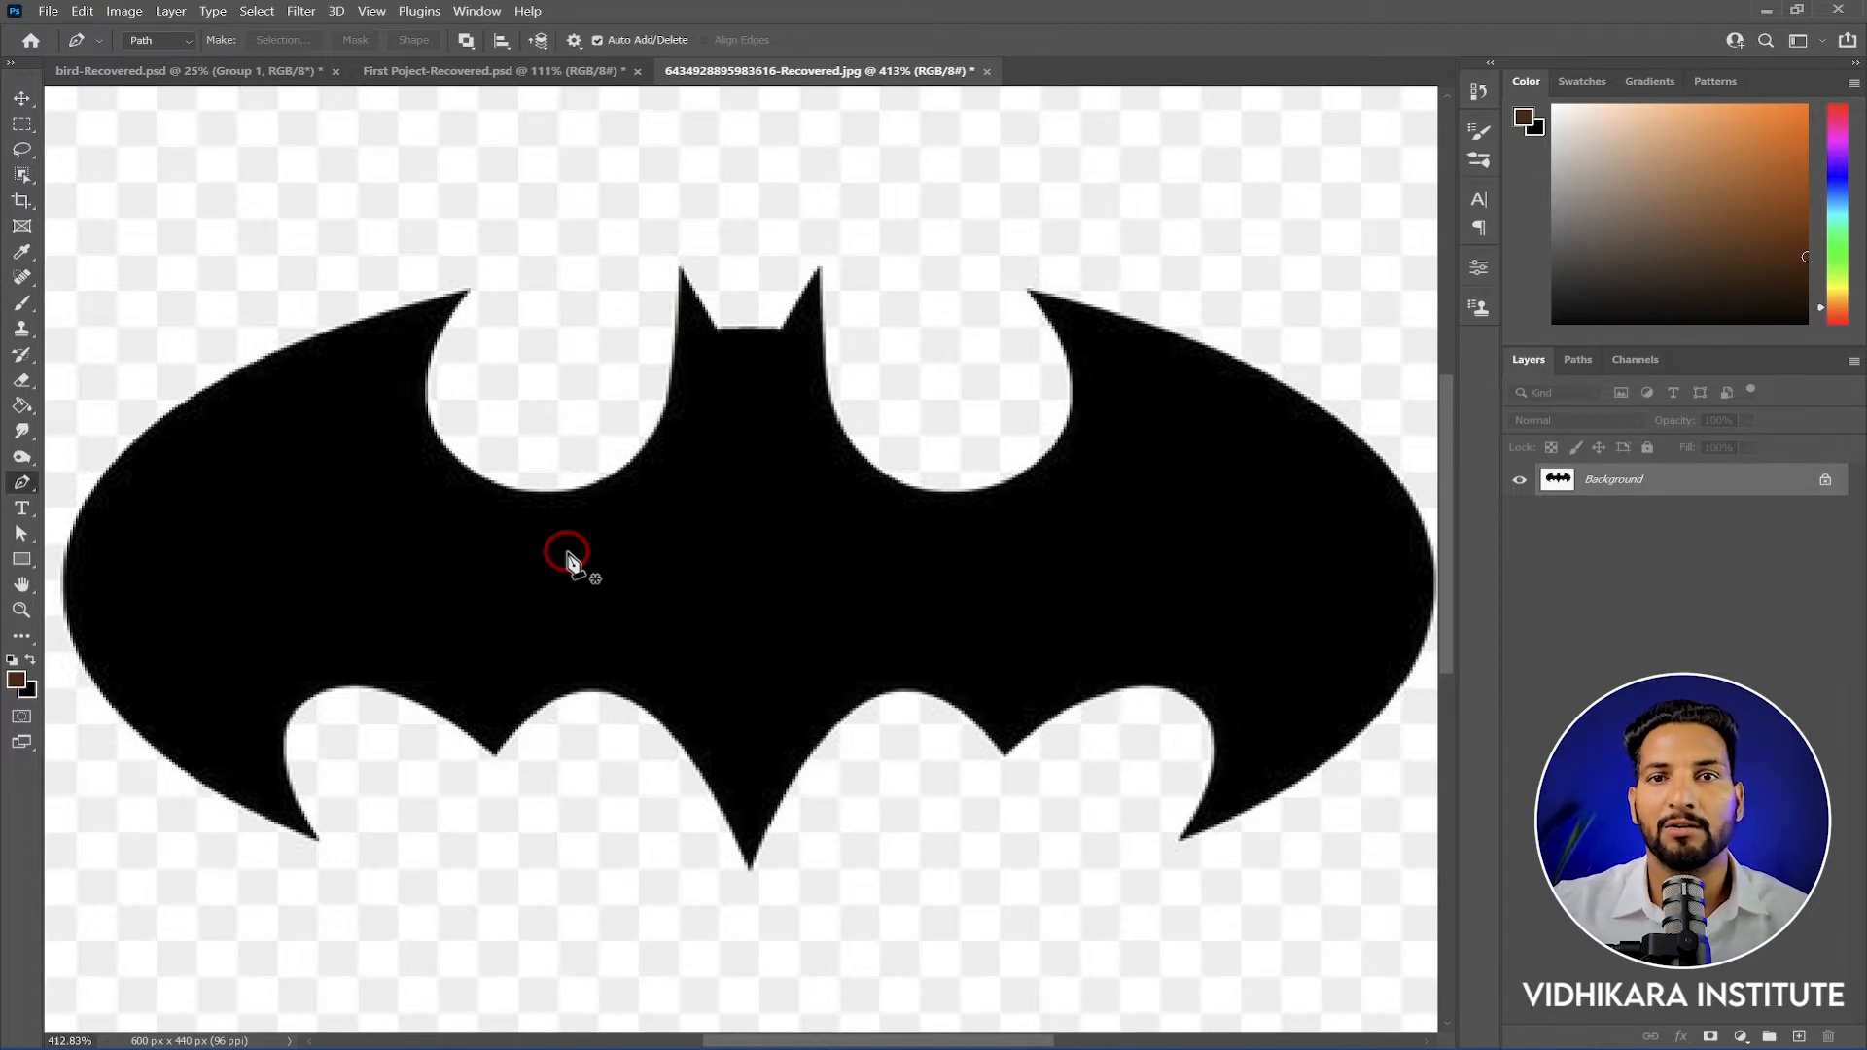
pyautogui.scroll(-3, 635, 519)
pyautogui.scroll(3, 553, 486)
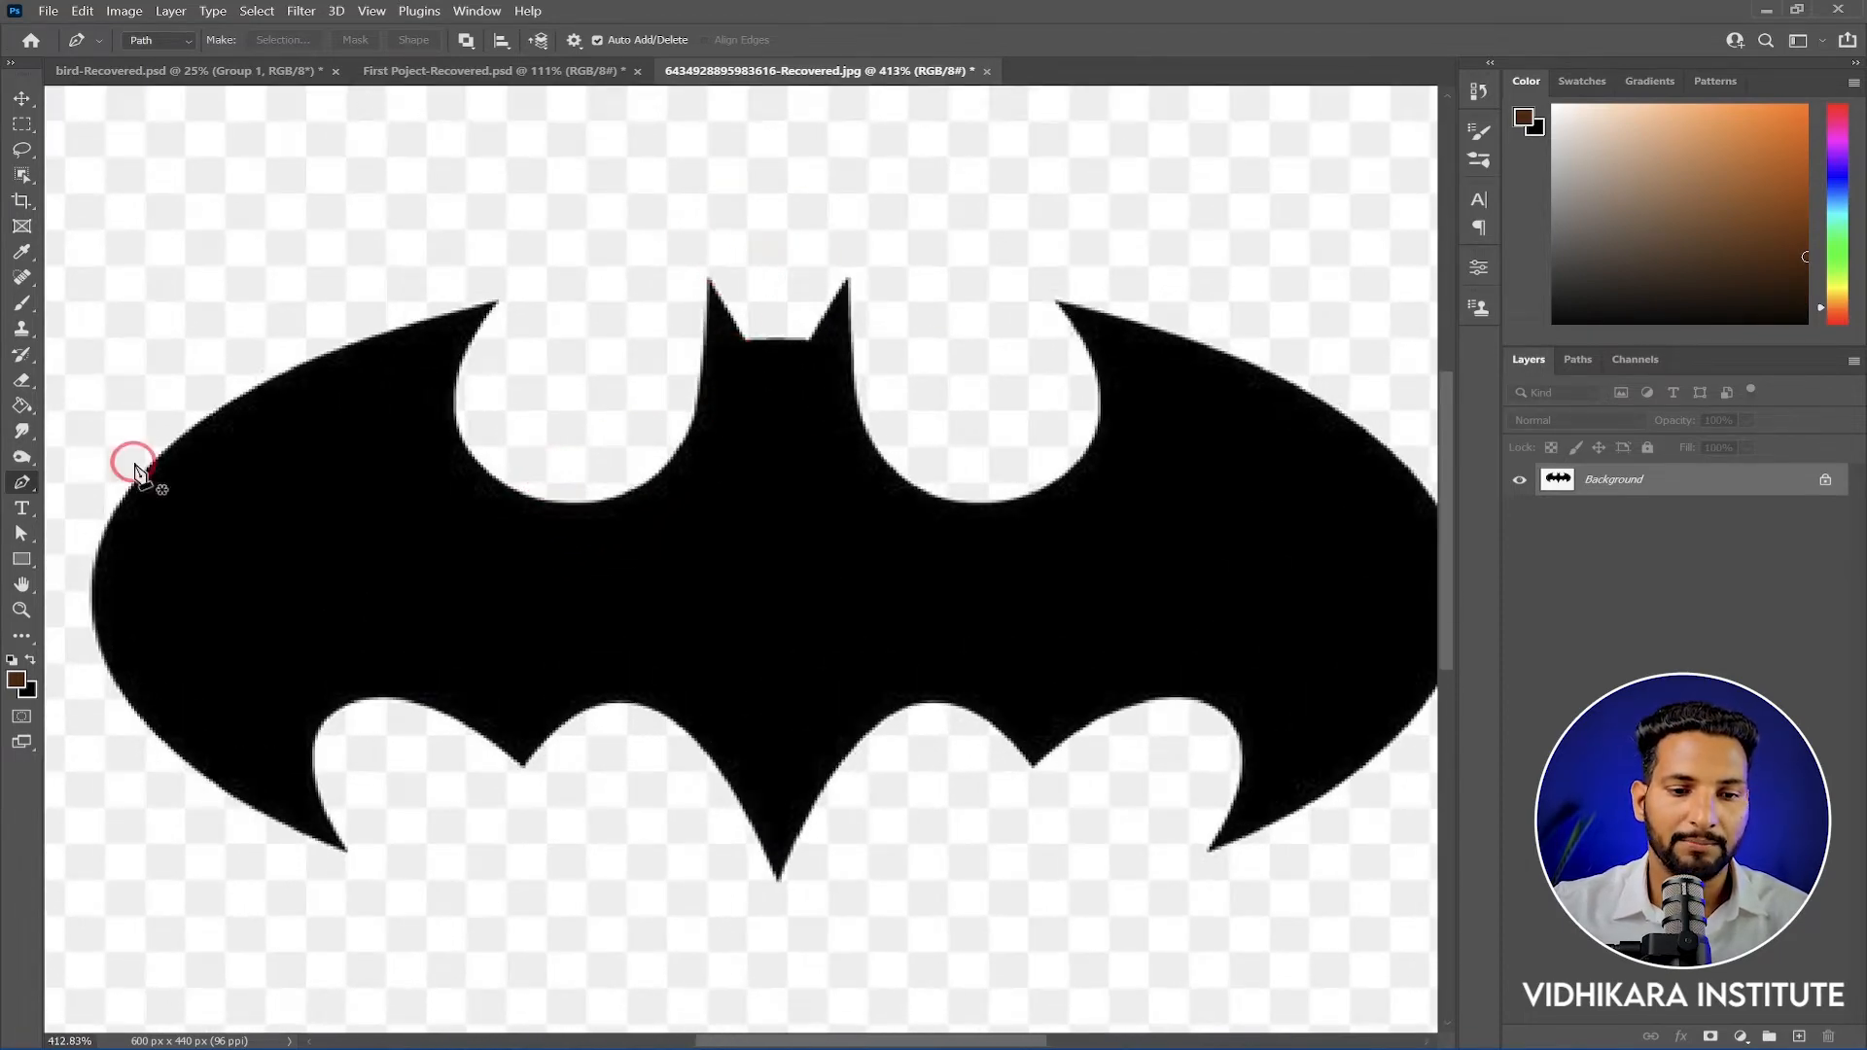
pyautogui.scroll(1, 715, 270)
pyautogui.scroll(1, 705, 277)
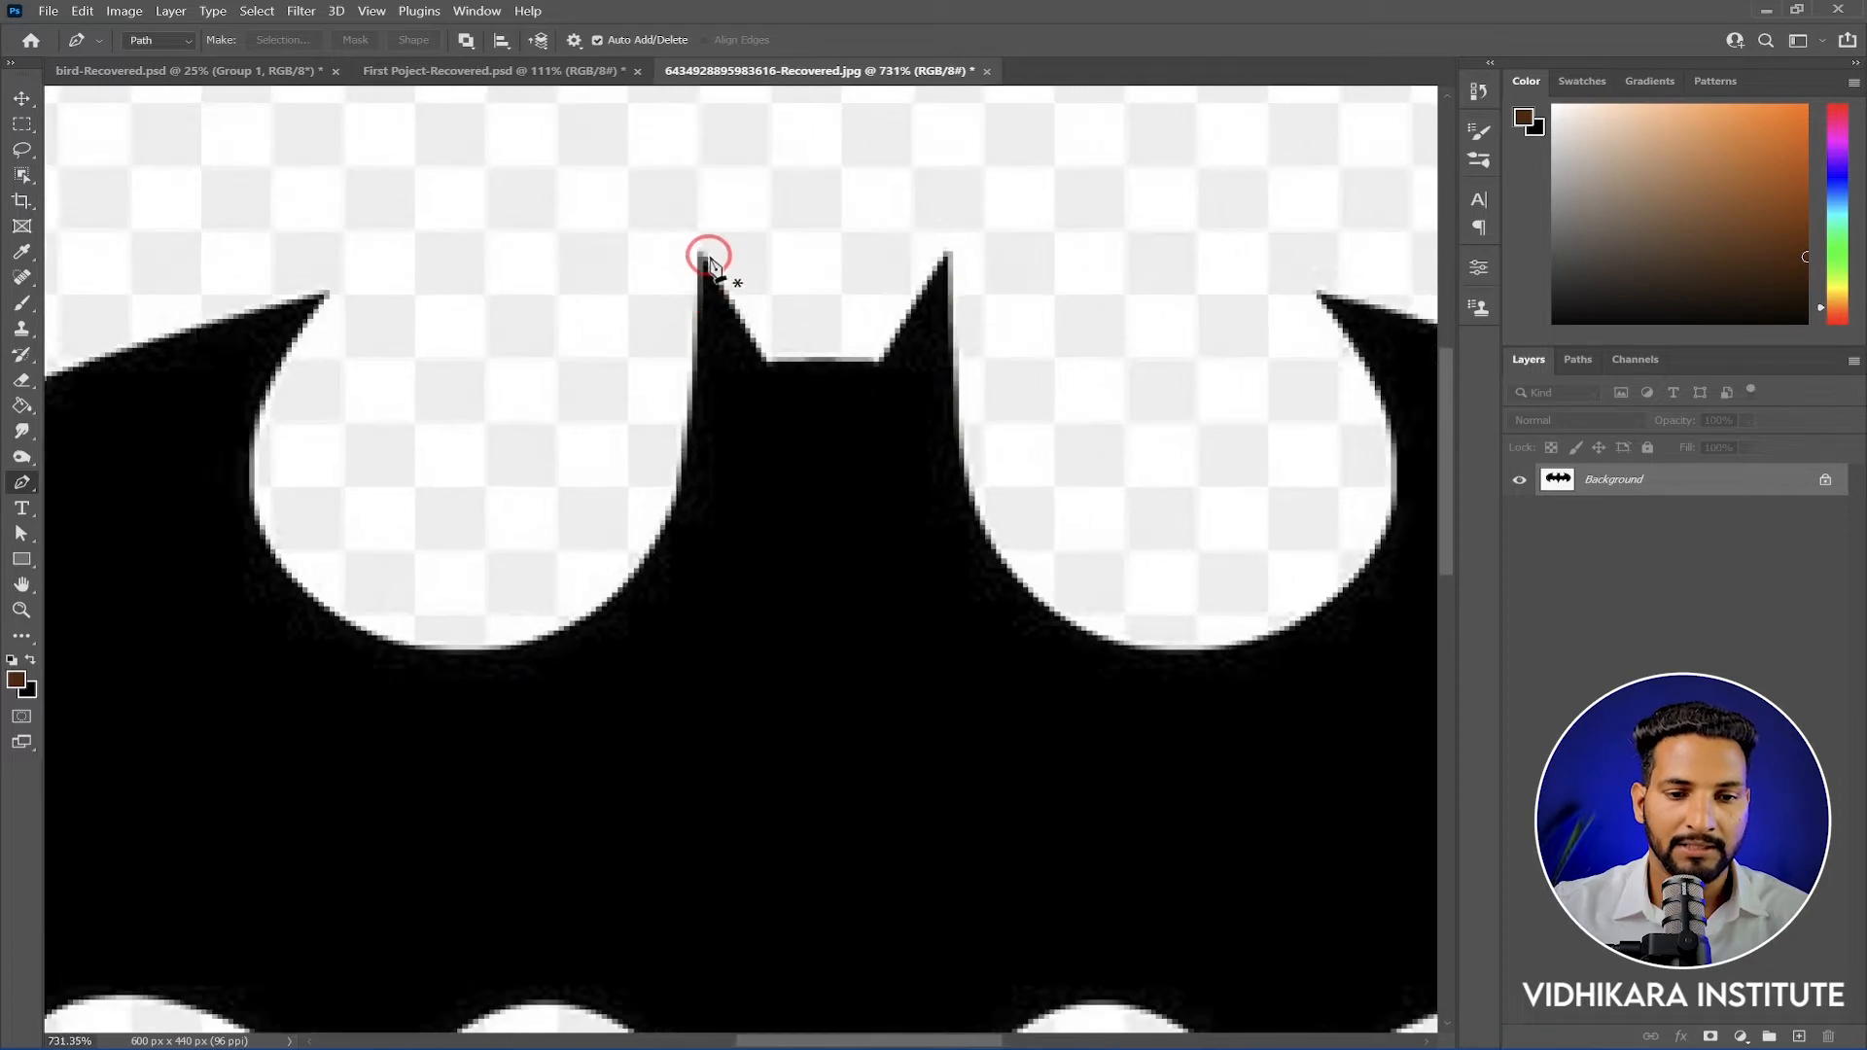
pyautogui.click(702, 474)
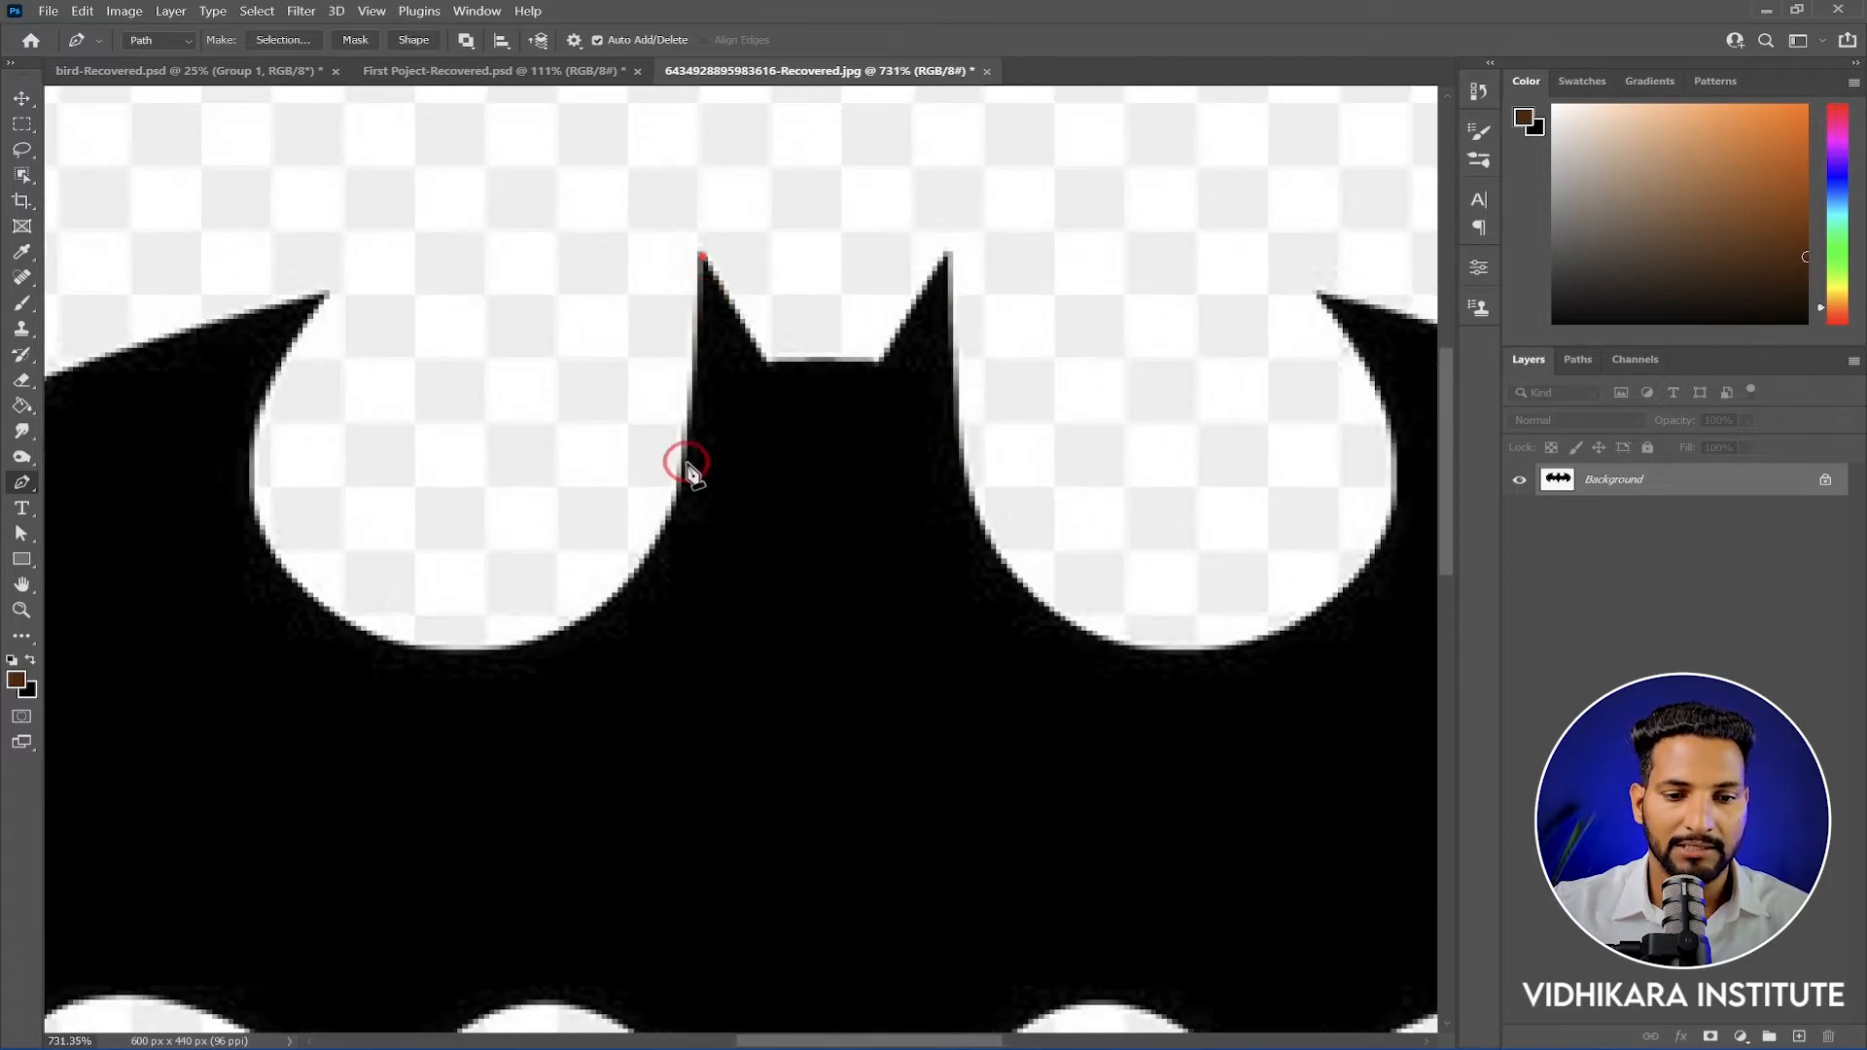
pyautogui.click(686, 465)
pyautogui.moveTo(441, 652); pyautogui.dragTo(217, 638)
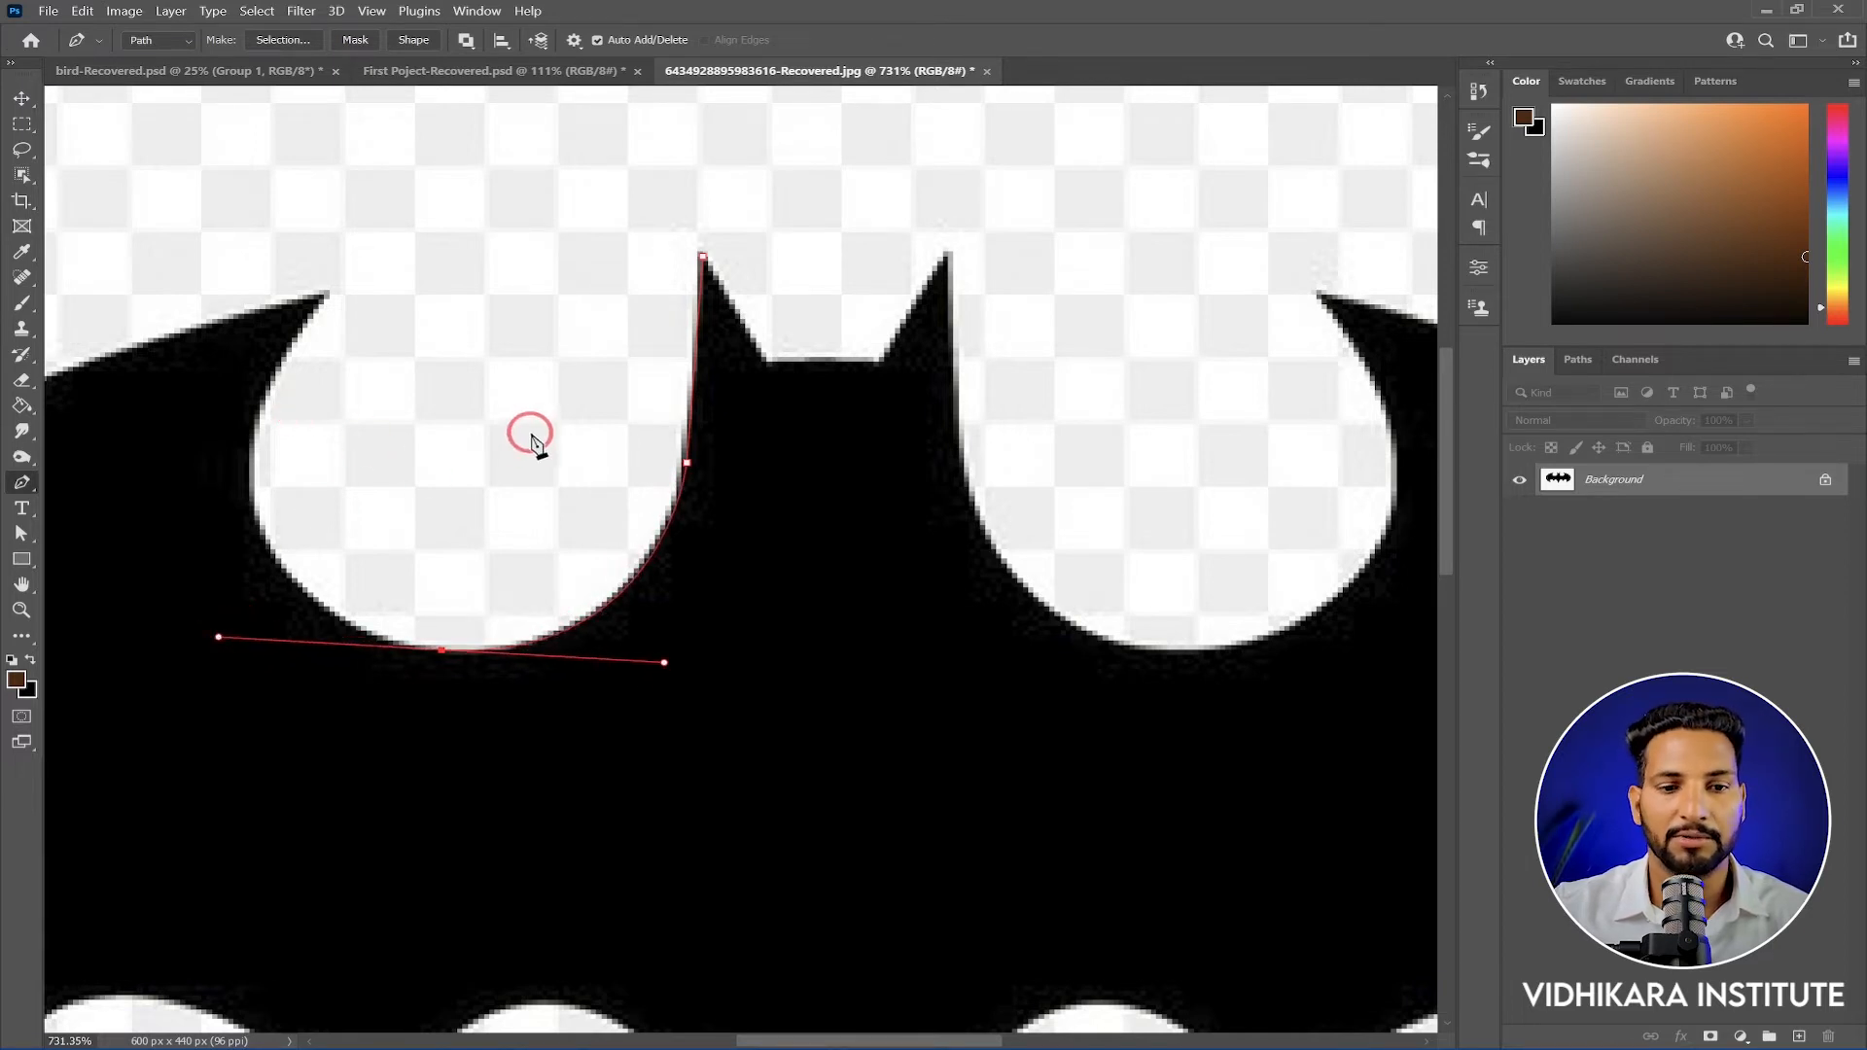
# Try a path thickness of 3 px, look through the path colour choices, and set the thickness back to 1 px
pyautogui.click(574, 40)
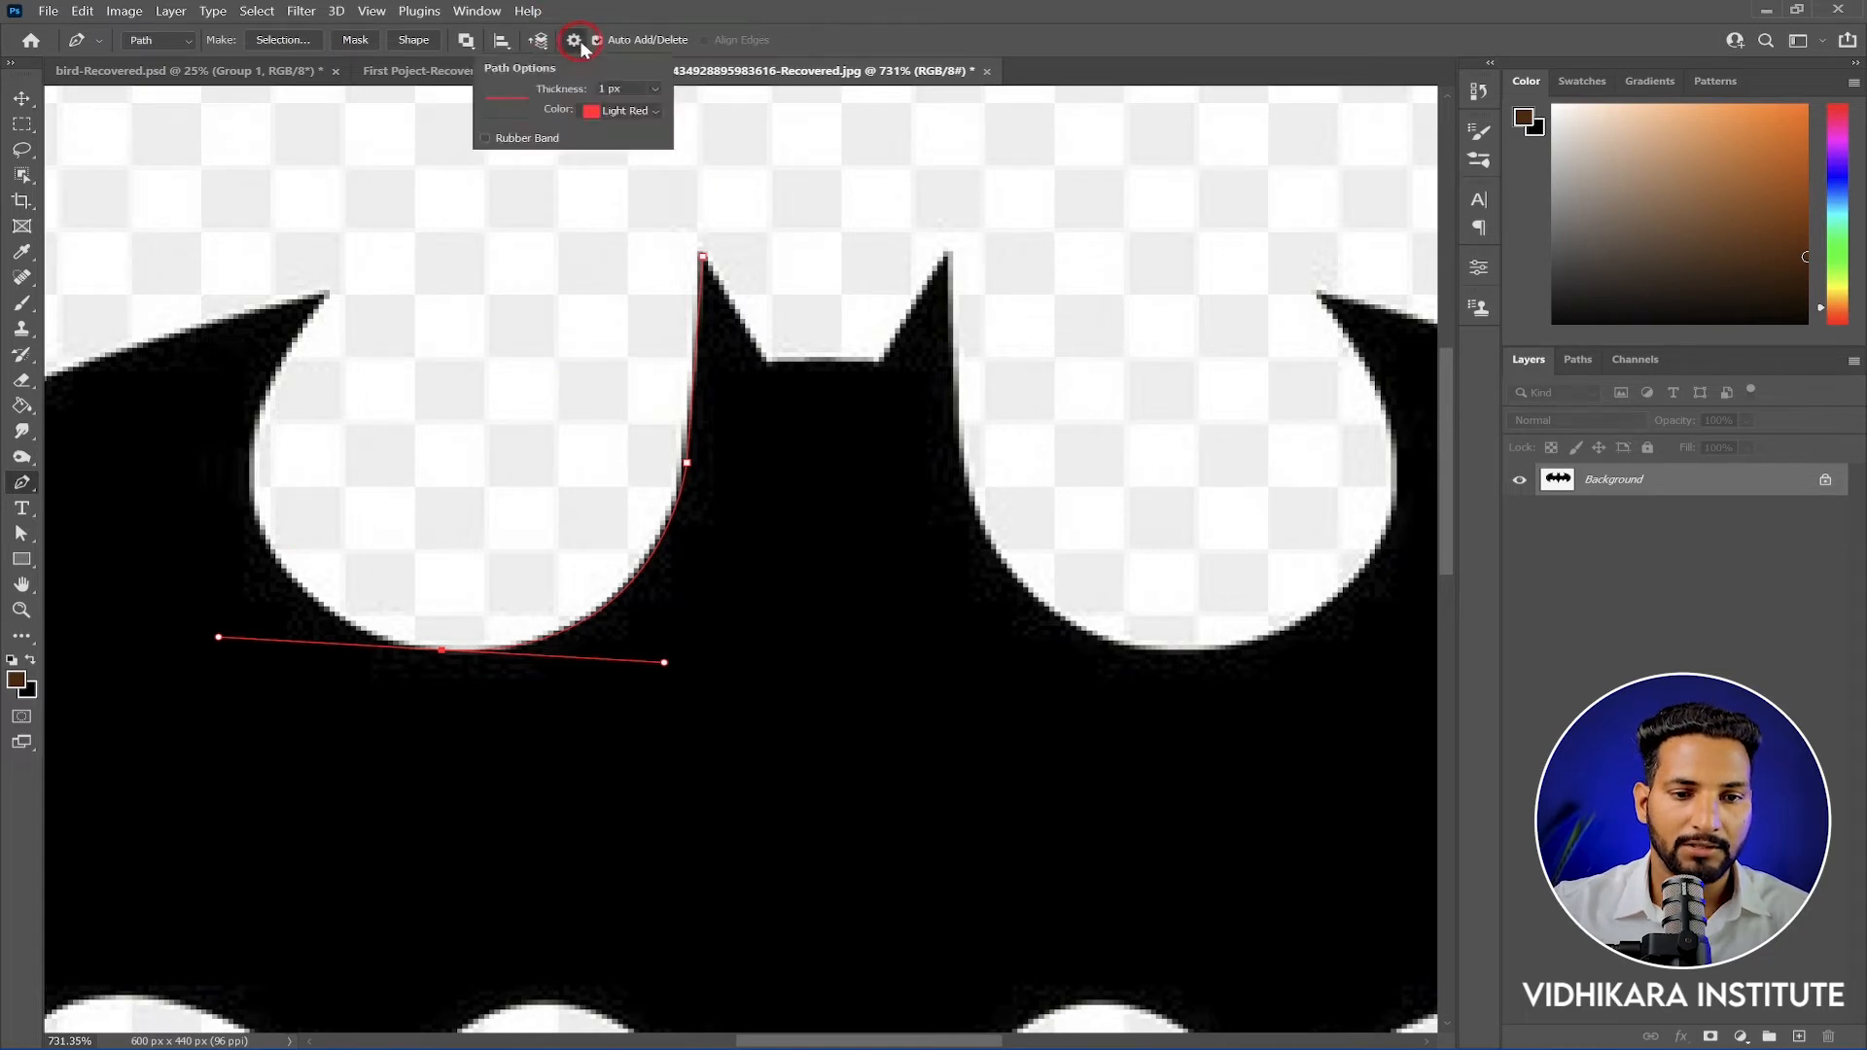
pyautogui.click(656, 88)
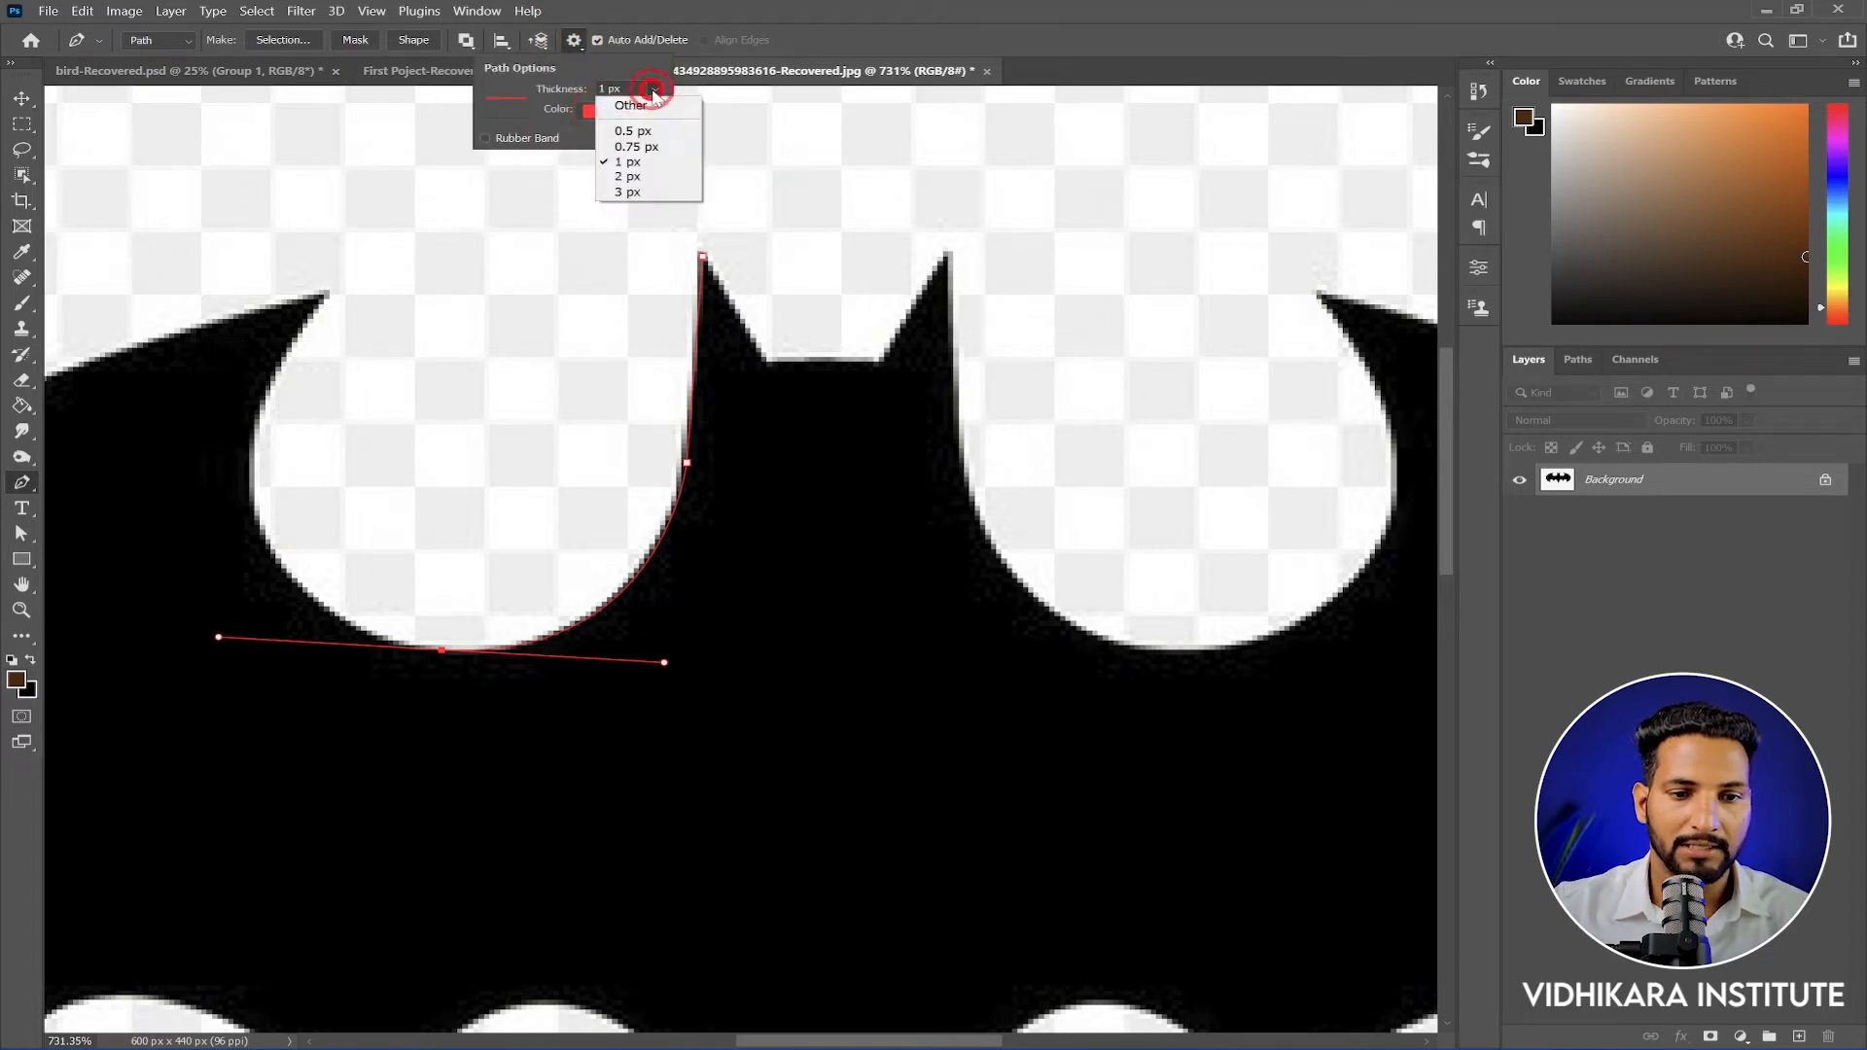
pyautogui.click(627, 191)
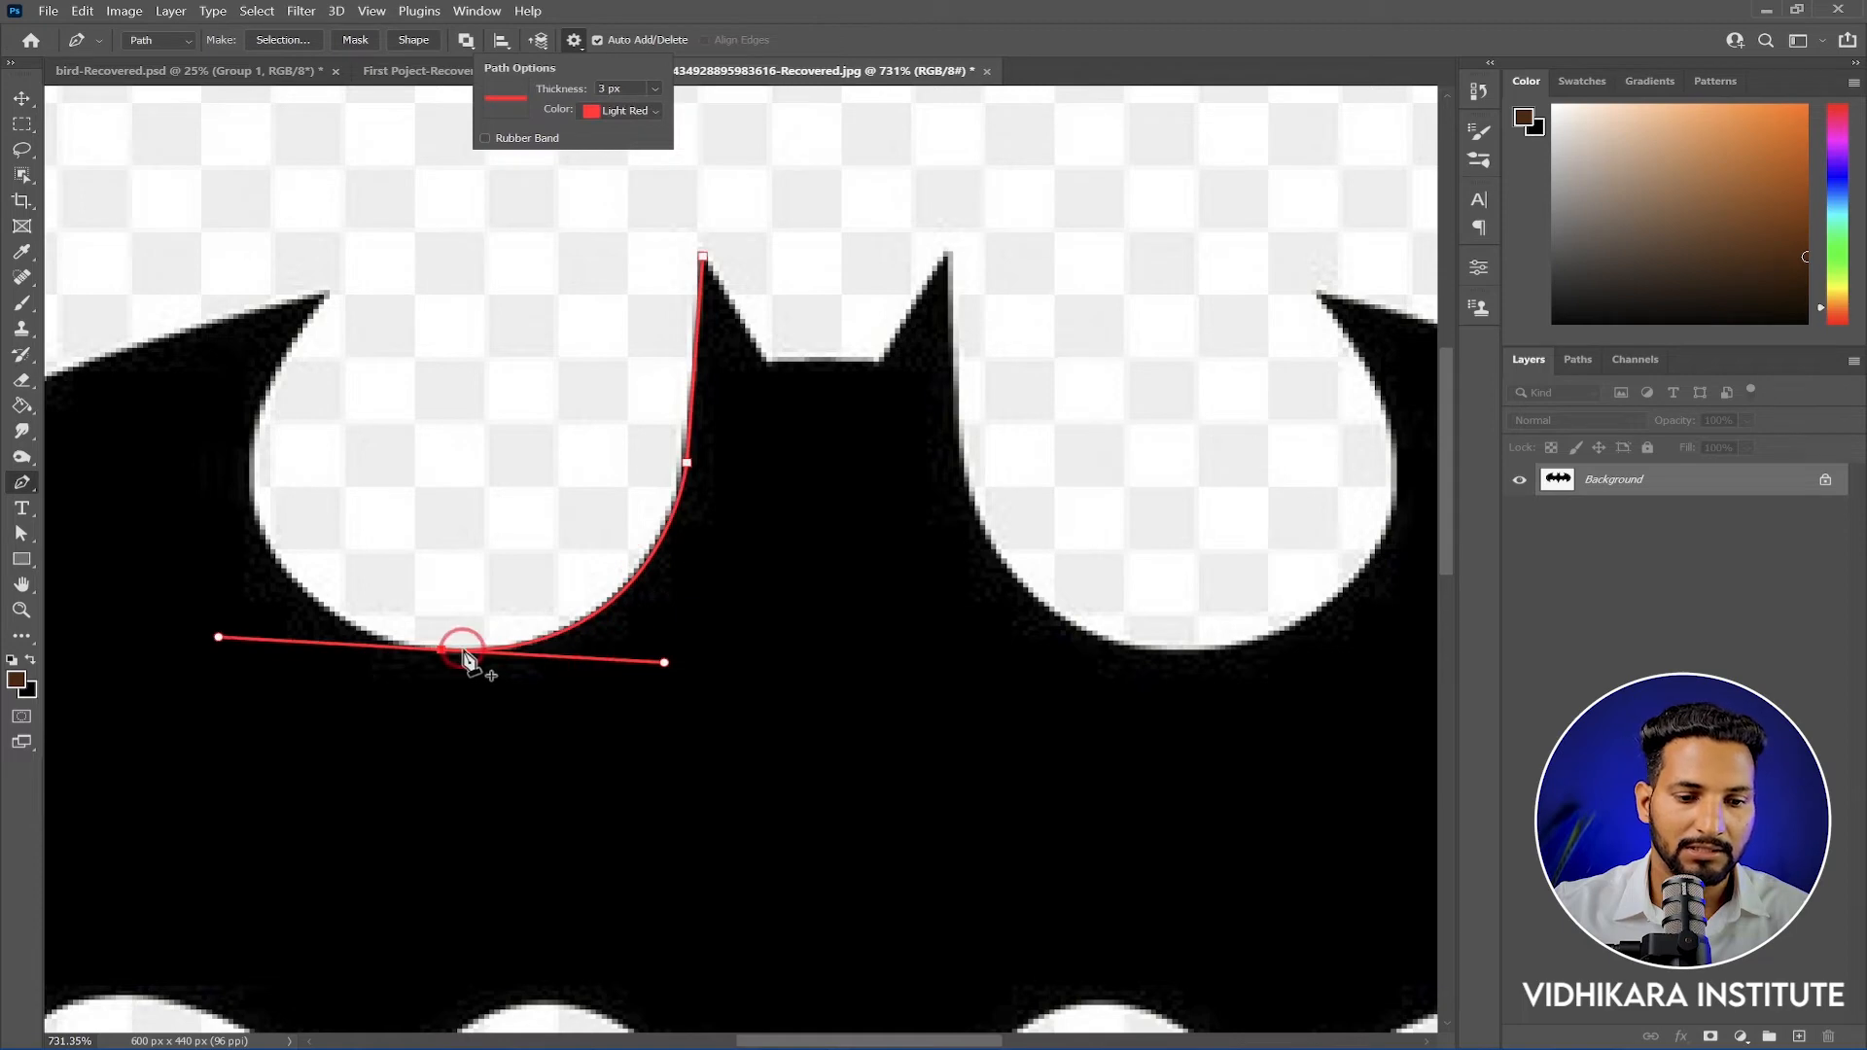
pyautogui.click(593, 112)
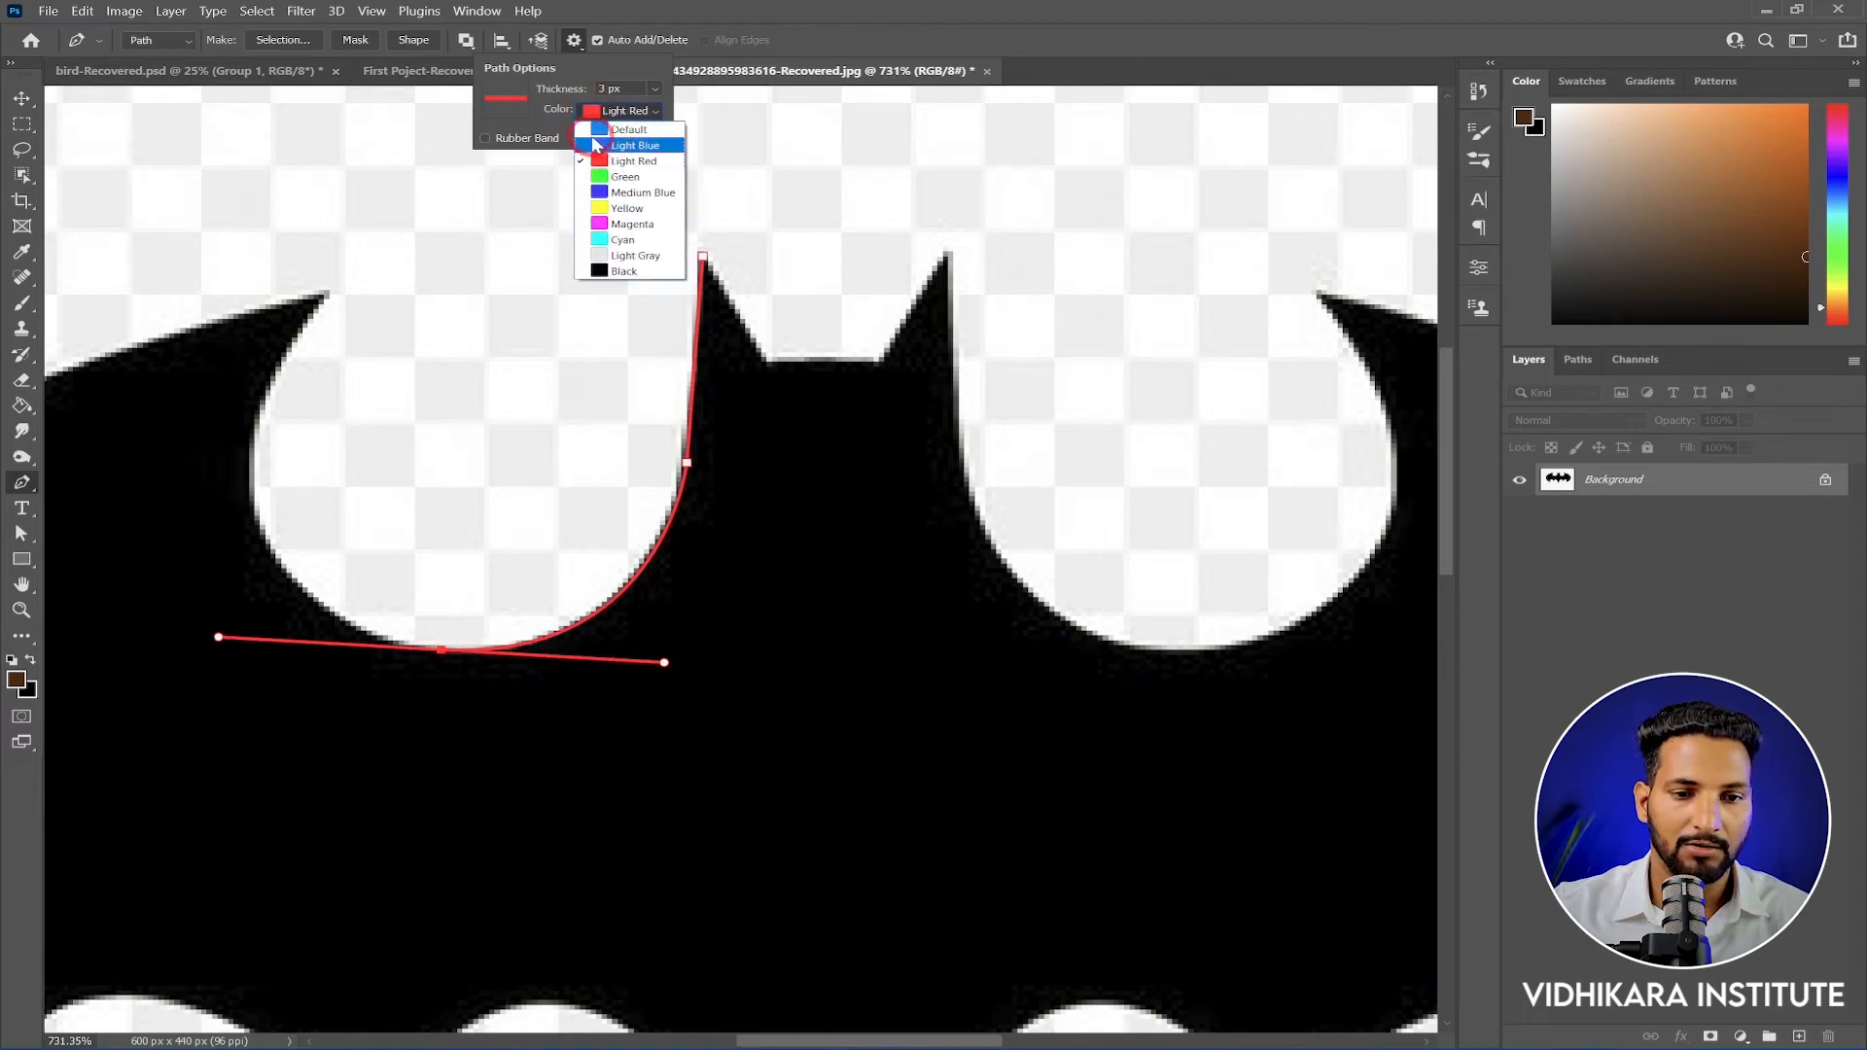
pyautogui.click(649, 88)
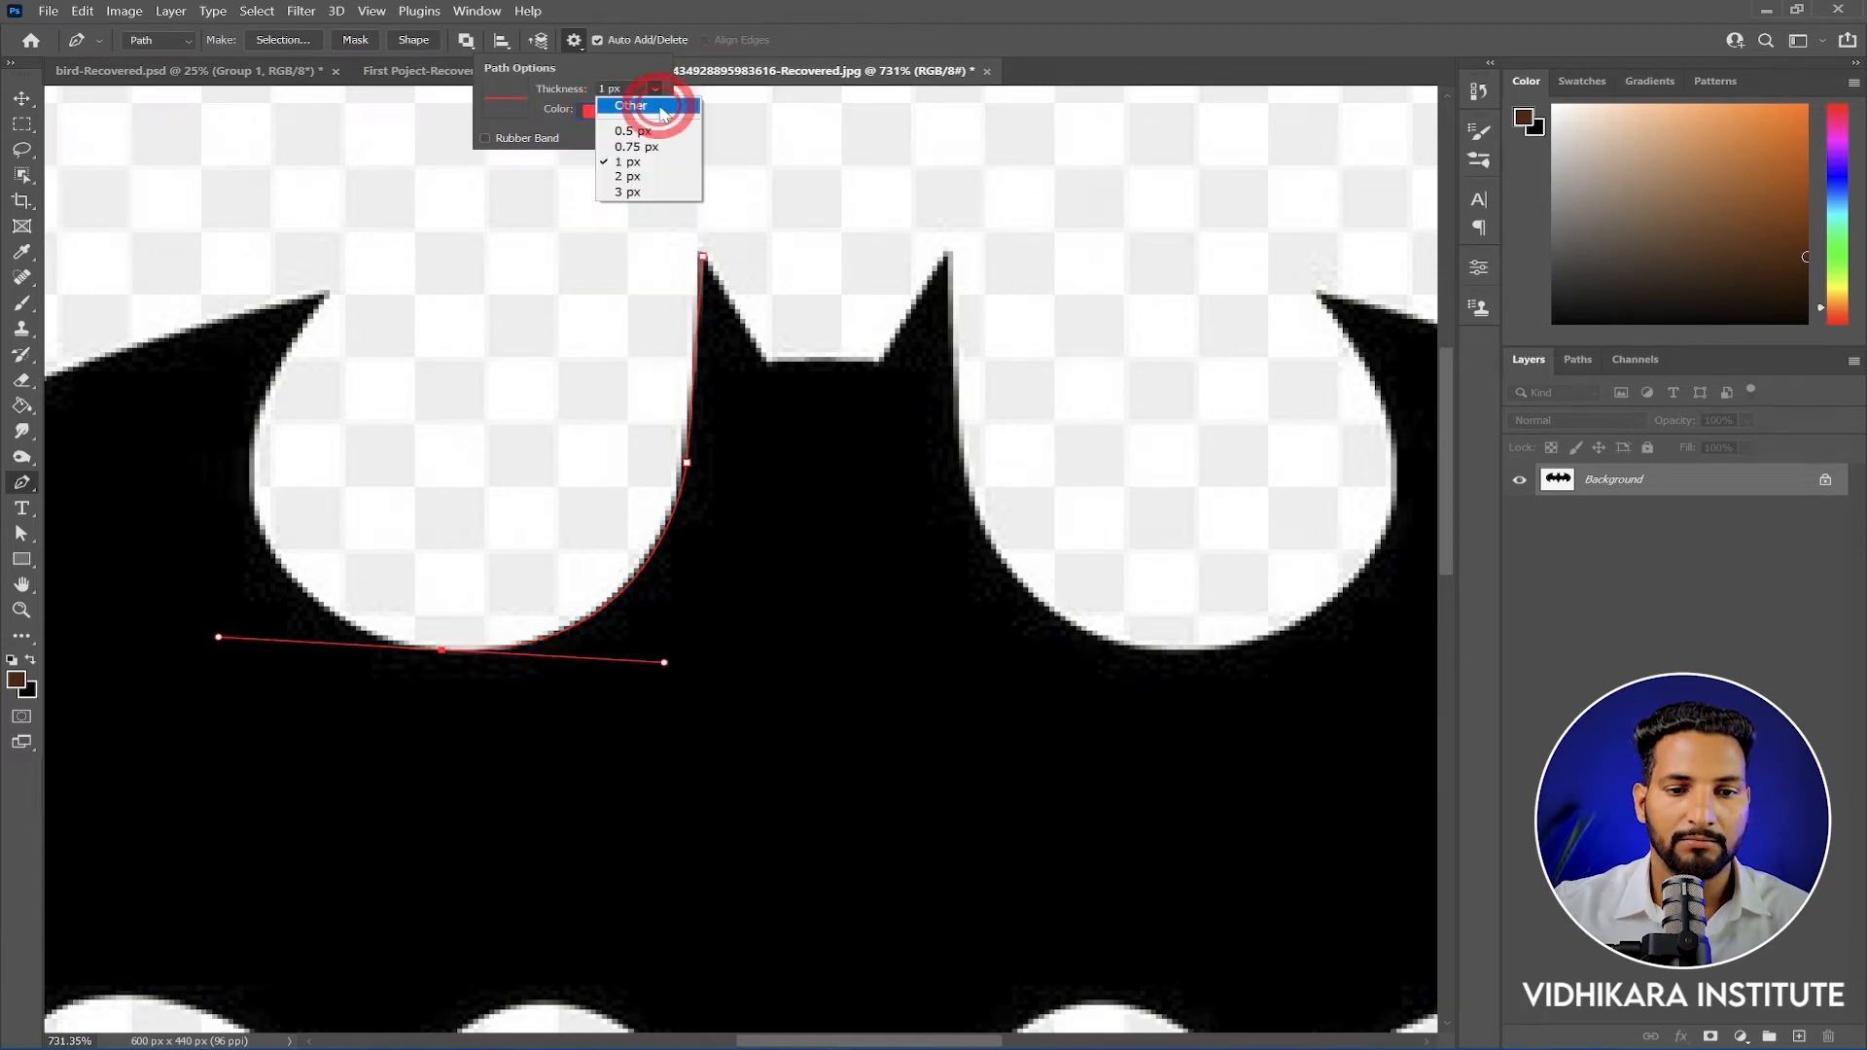
pyautogui.click(634, 162)
pyautogui.click(590, 113)
pyautogui.click(590, 115)
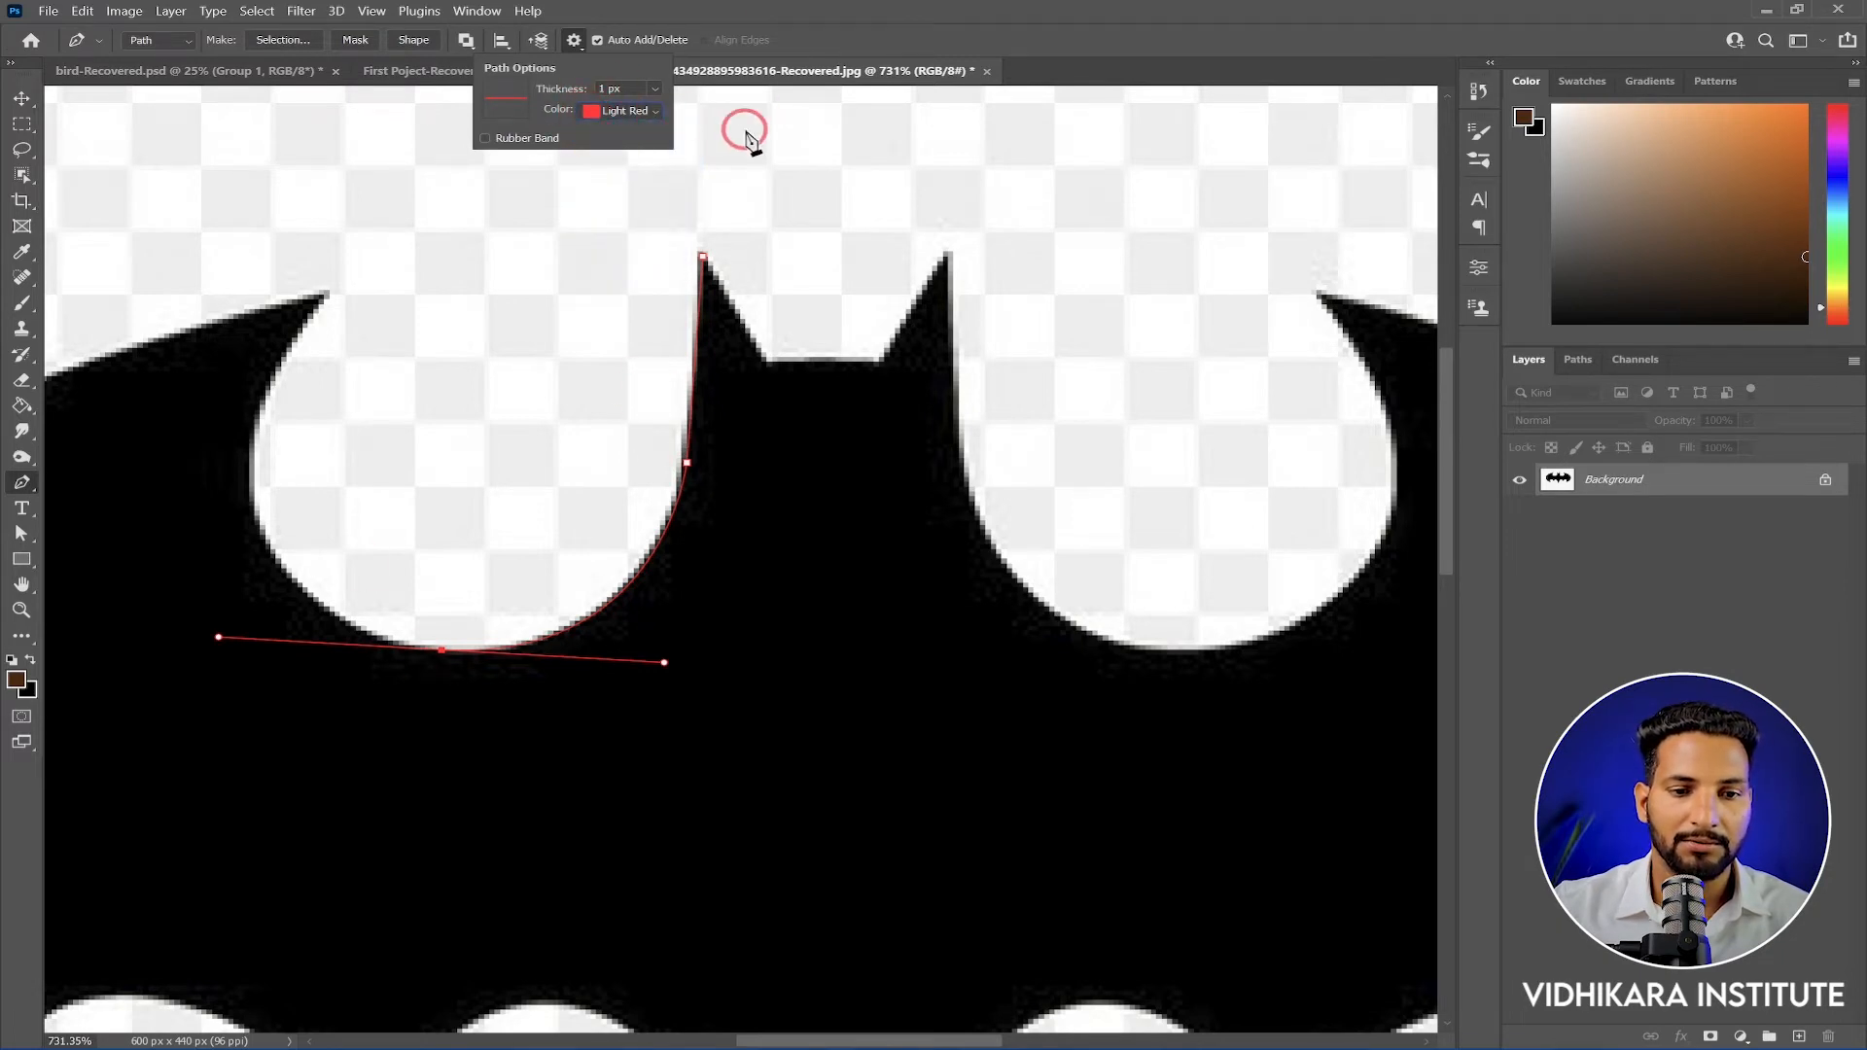
pyautogui.click(576, 43)
# Trace the remaining curve of the left notch up to the left wing's upper tip, angling the outgoing handle along the wing's top edge
pyautogui.scroll(5, 392, 737)
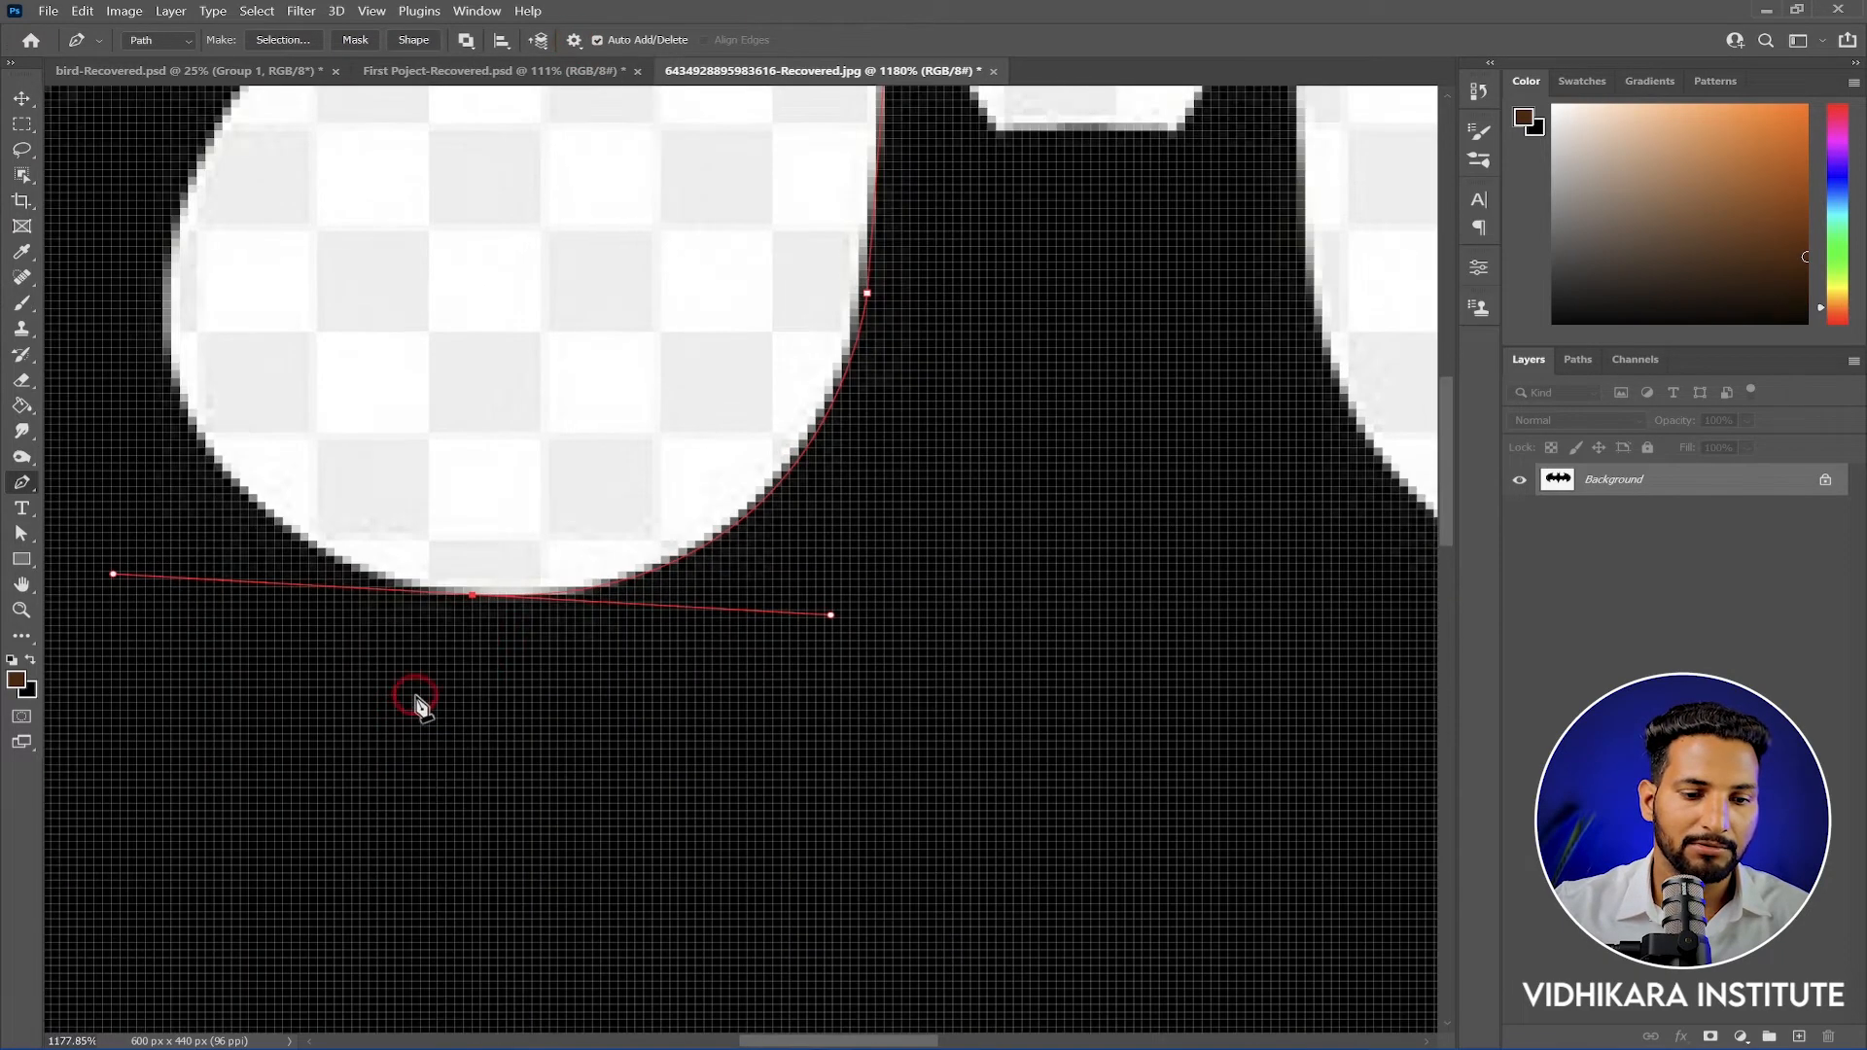
pyautogui.scroll(-4, 486, 634)
pyautogui.moveTo(527, 690); pyautogui.dragTo(758, 646)
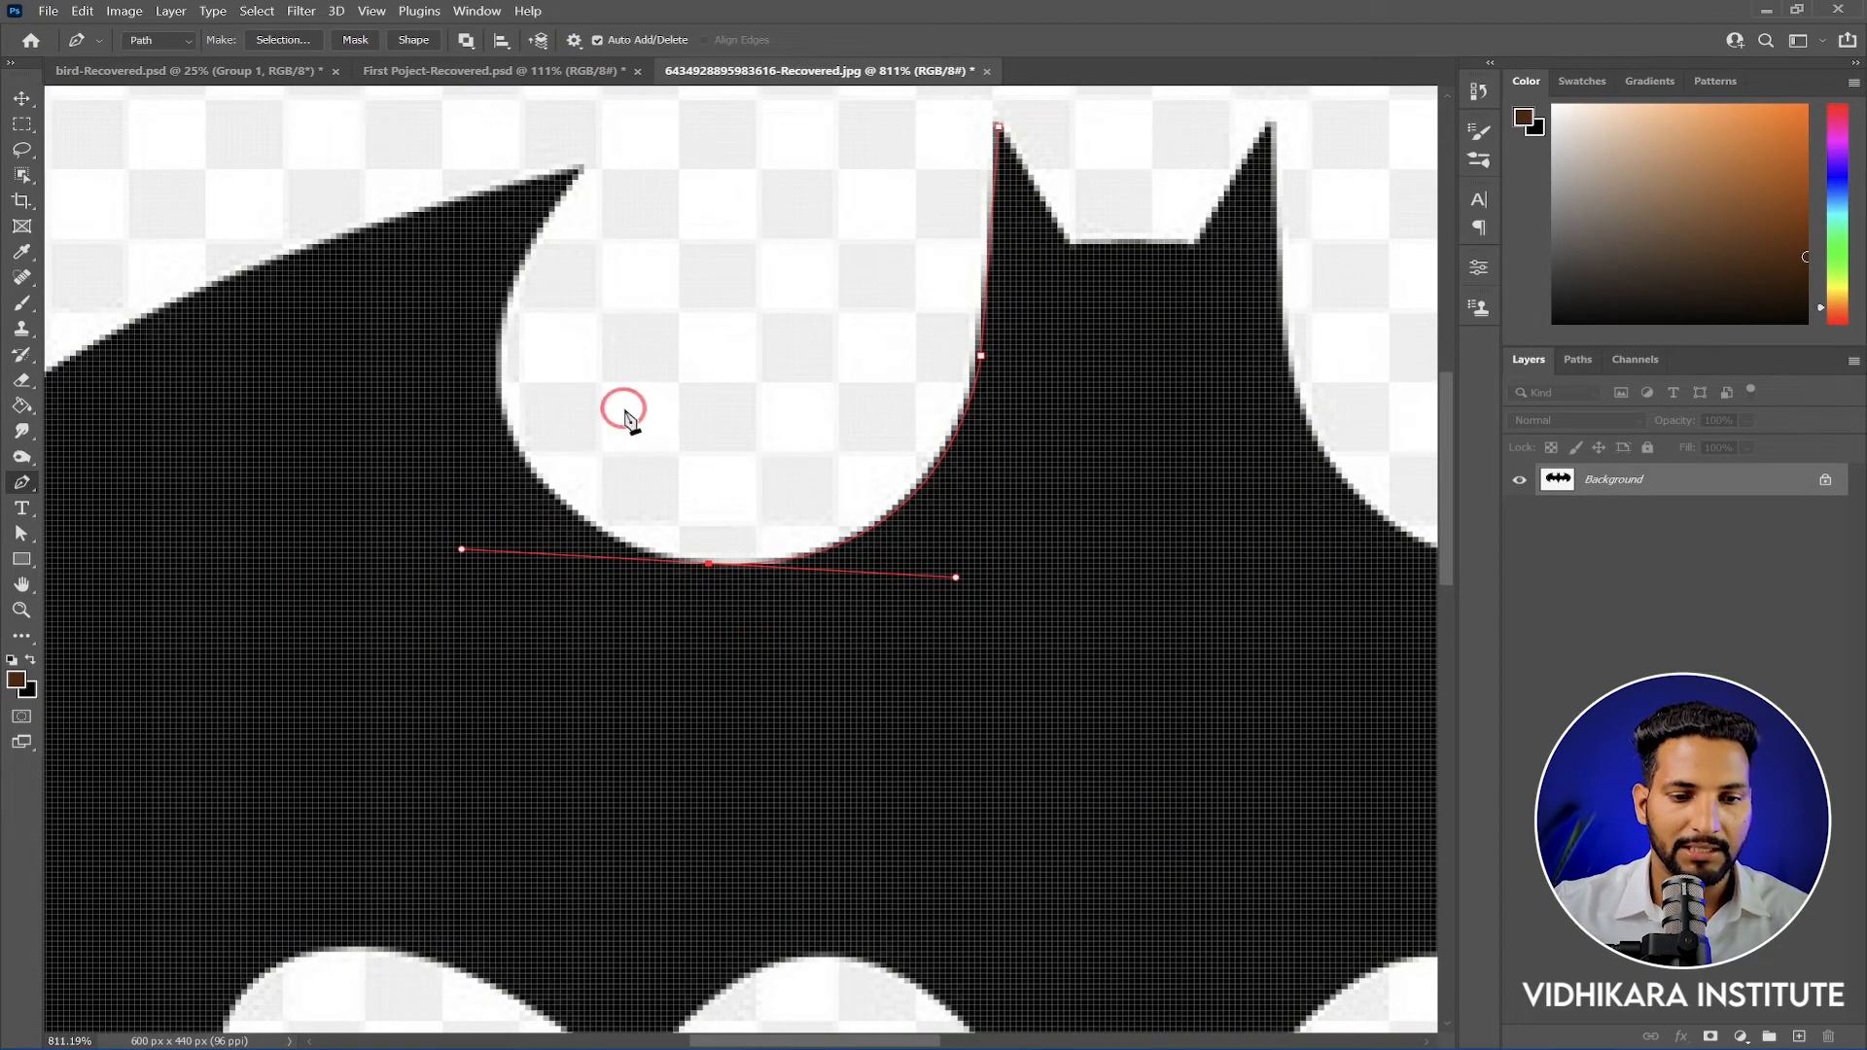
pyautogui.scroll(3, 577, 401)
pyautogui.moveTo(577, 400); pyautogui.dragTo(443, 449)
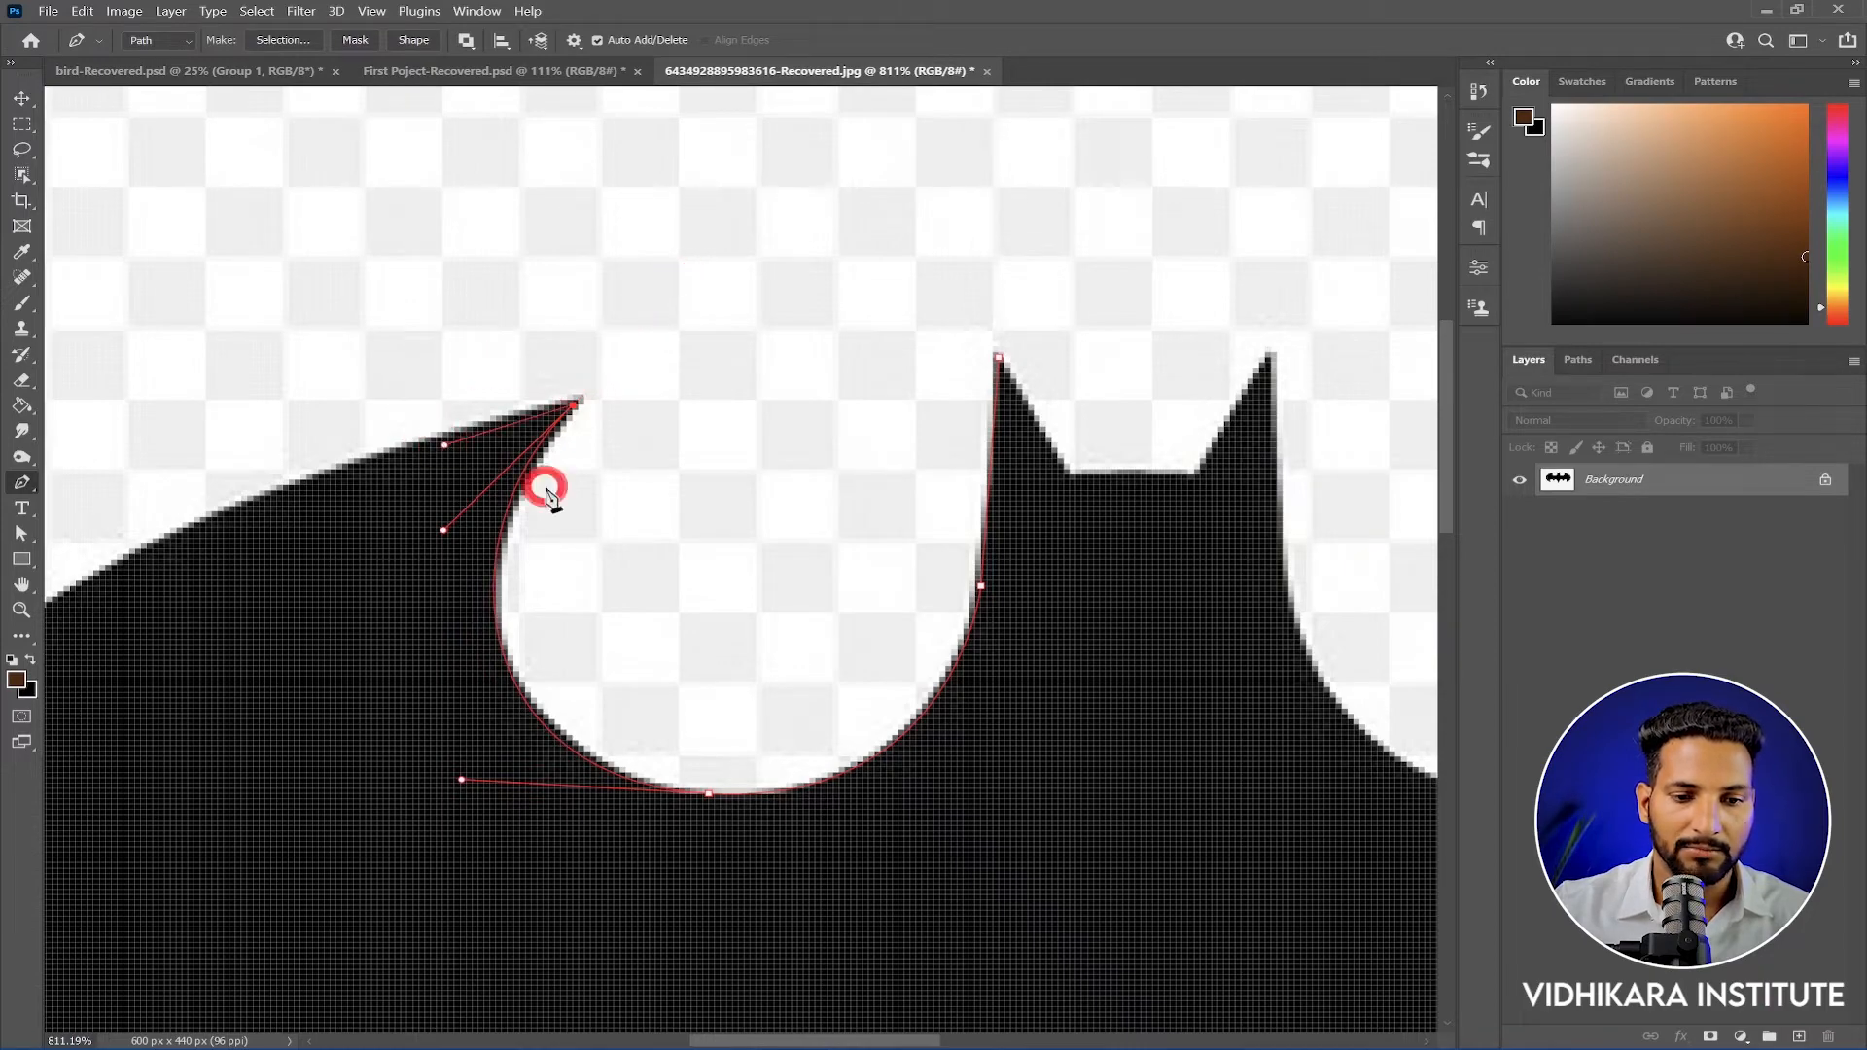
# Trace the left wing's outer curve around to its lower tip and remove the outgoing handle at that anchor point
pyautogui.scroll(-3, 855, 521)
pyautogui.hscroll(-4, 855, 521)
pyautogui.moveTo(236, 438); pyautogui.dragTo(428, 659)
pyautogui.moveTo(821, 721); pyautogui.dragTo(484, 471)
pyautogui.scroll(-2, 440, 556)
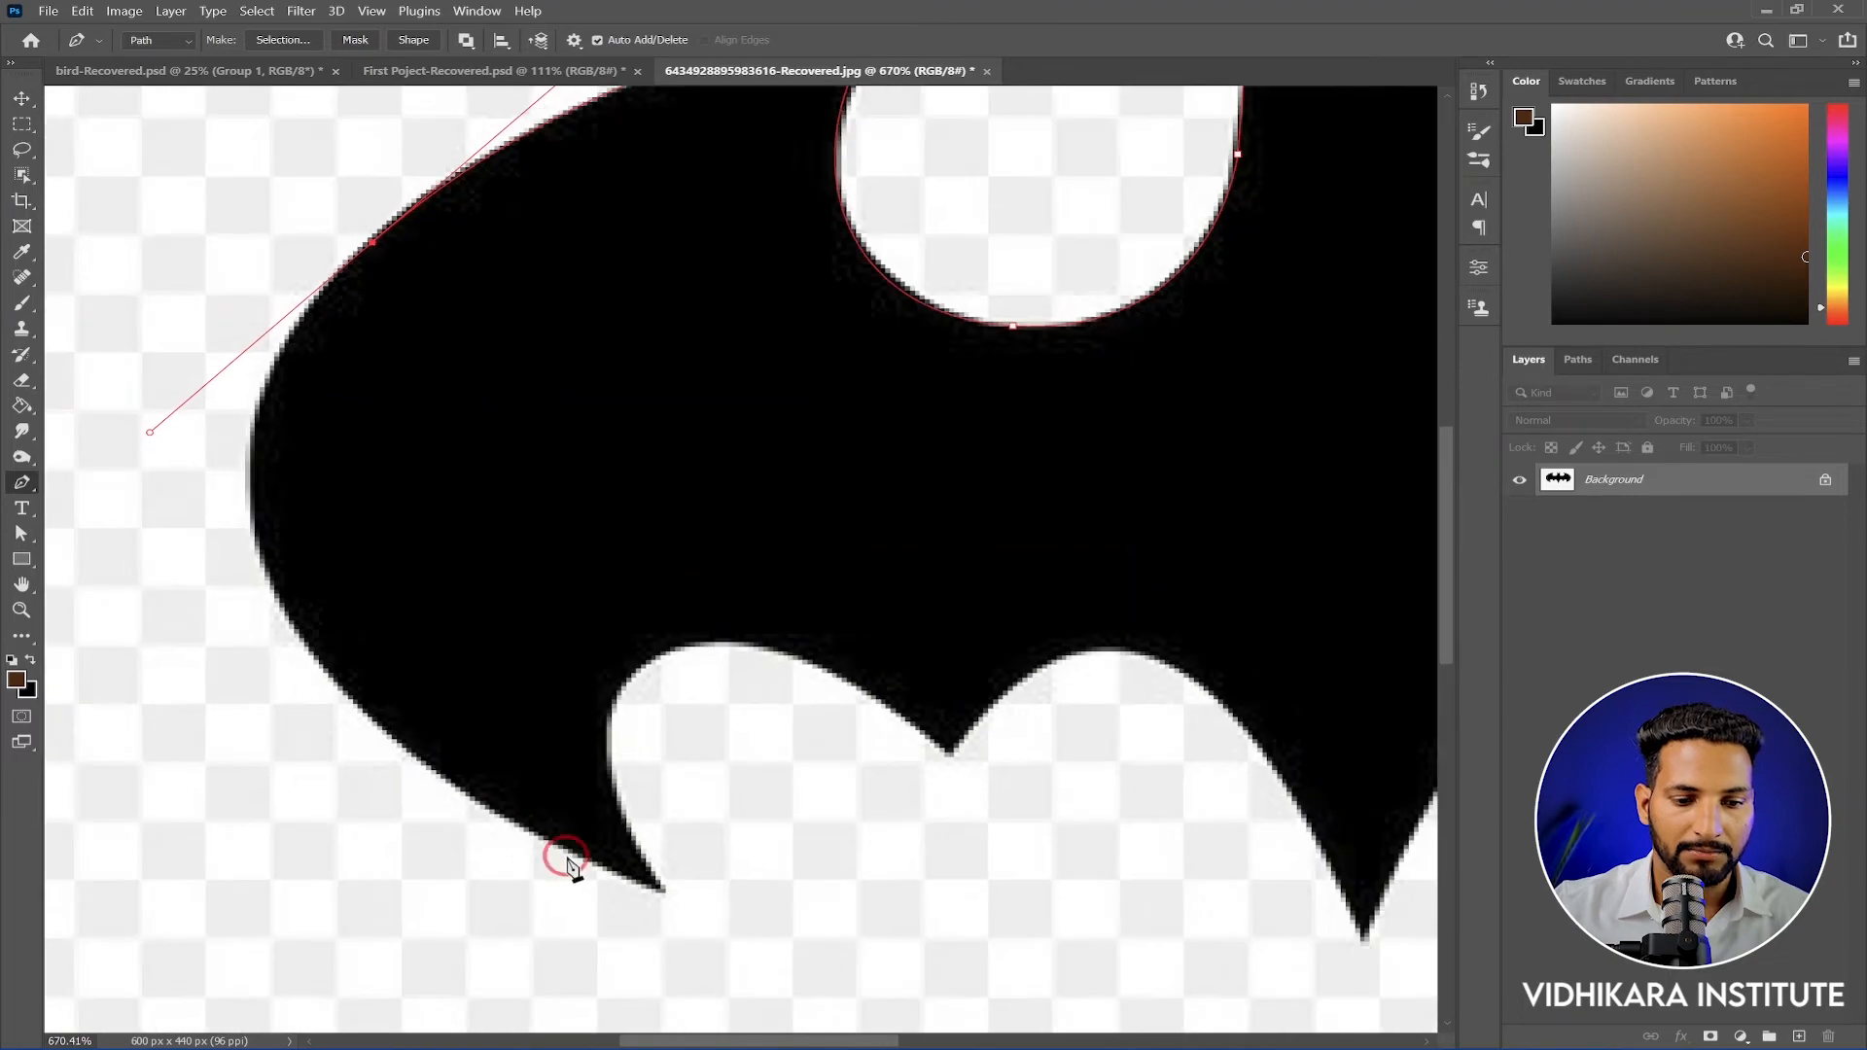
pyautogui.moveTo(656, 882); pyautogui.dragTo(1077, 900)
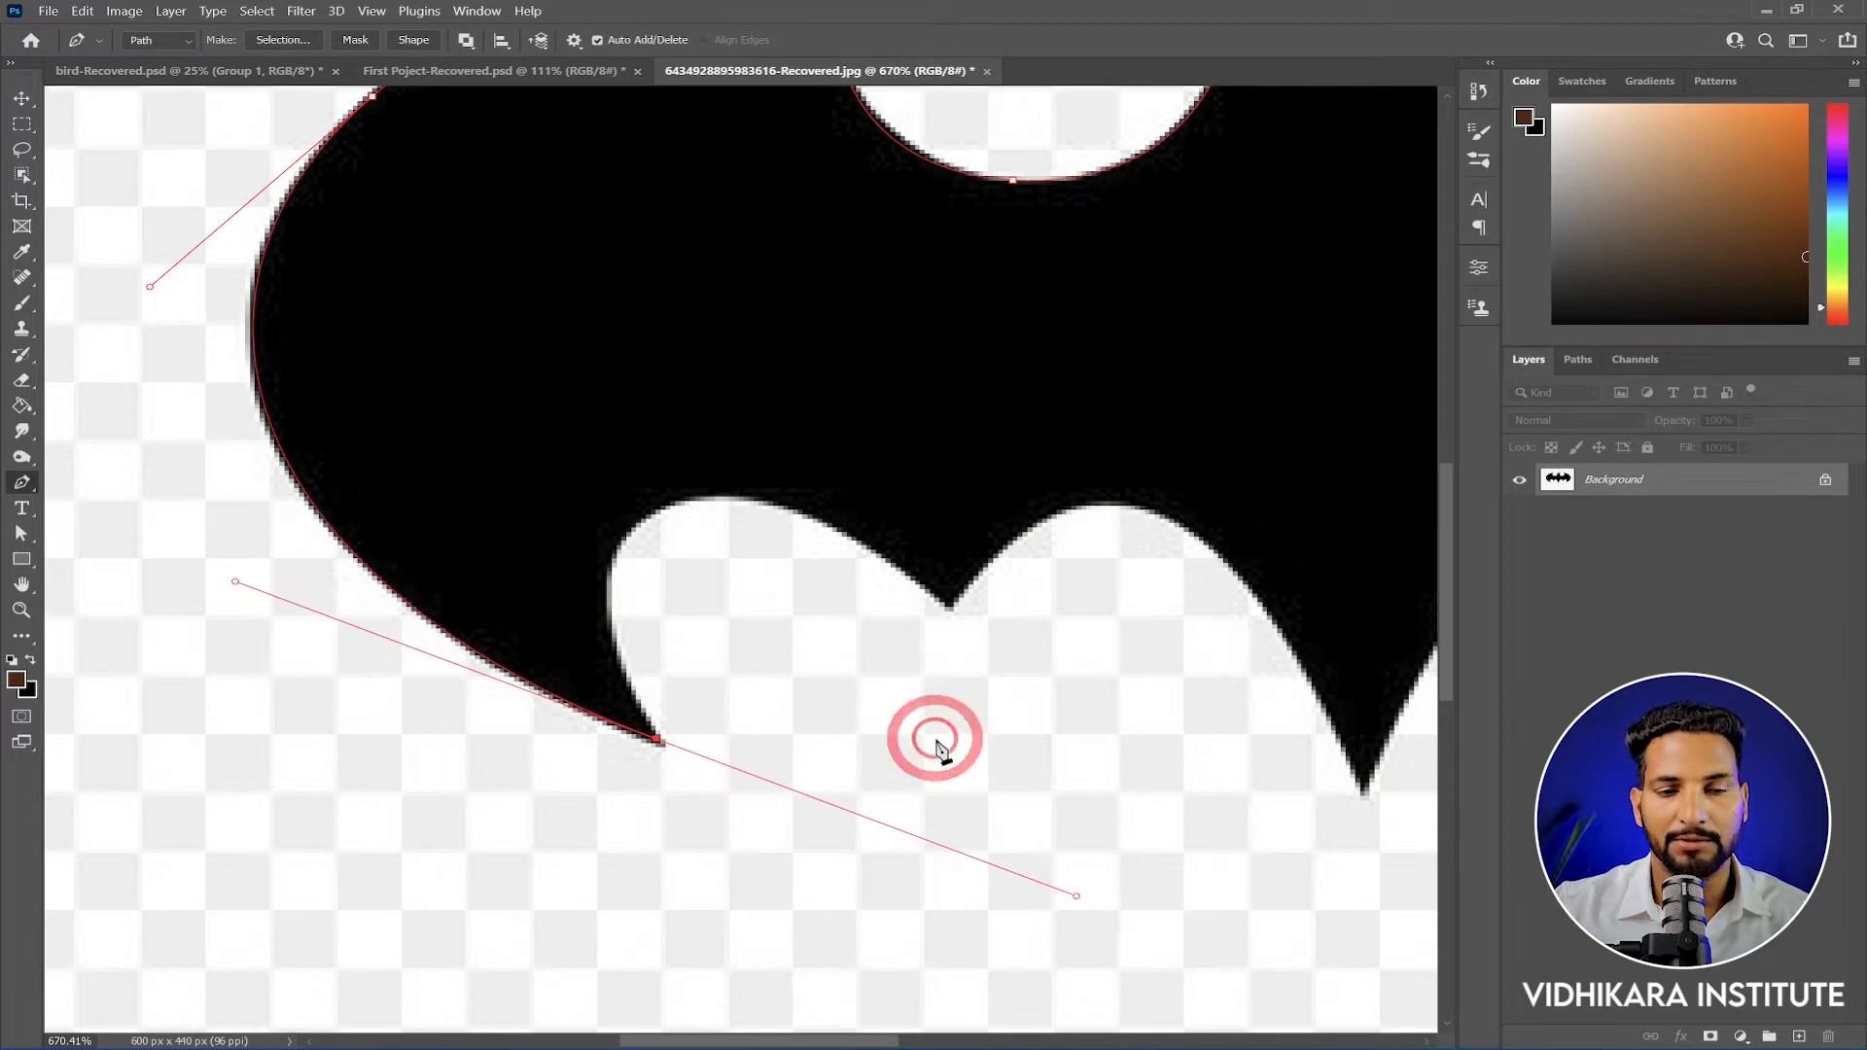
pyautogui.keyDown('alt'); pyautogui.click(658, 741); pyautogui.keyUp('alt')
# Trace the two scallops under the left wing to the bat's central tail point, breaking the tail anchor's handle for a sharp corner
pyautogui.moveTo(676, 499); pyautogui.dragTo(829, 449)
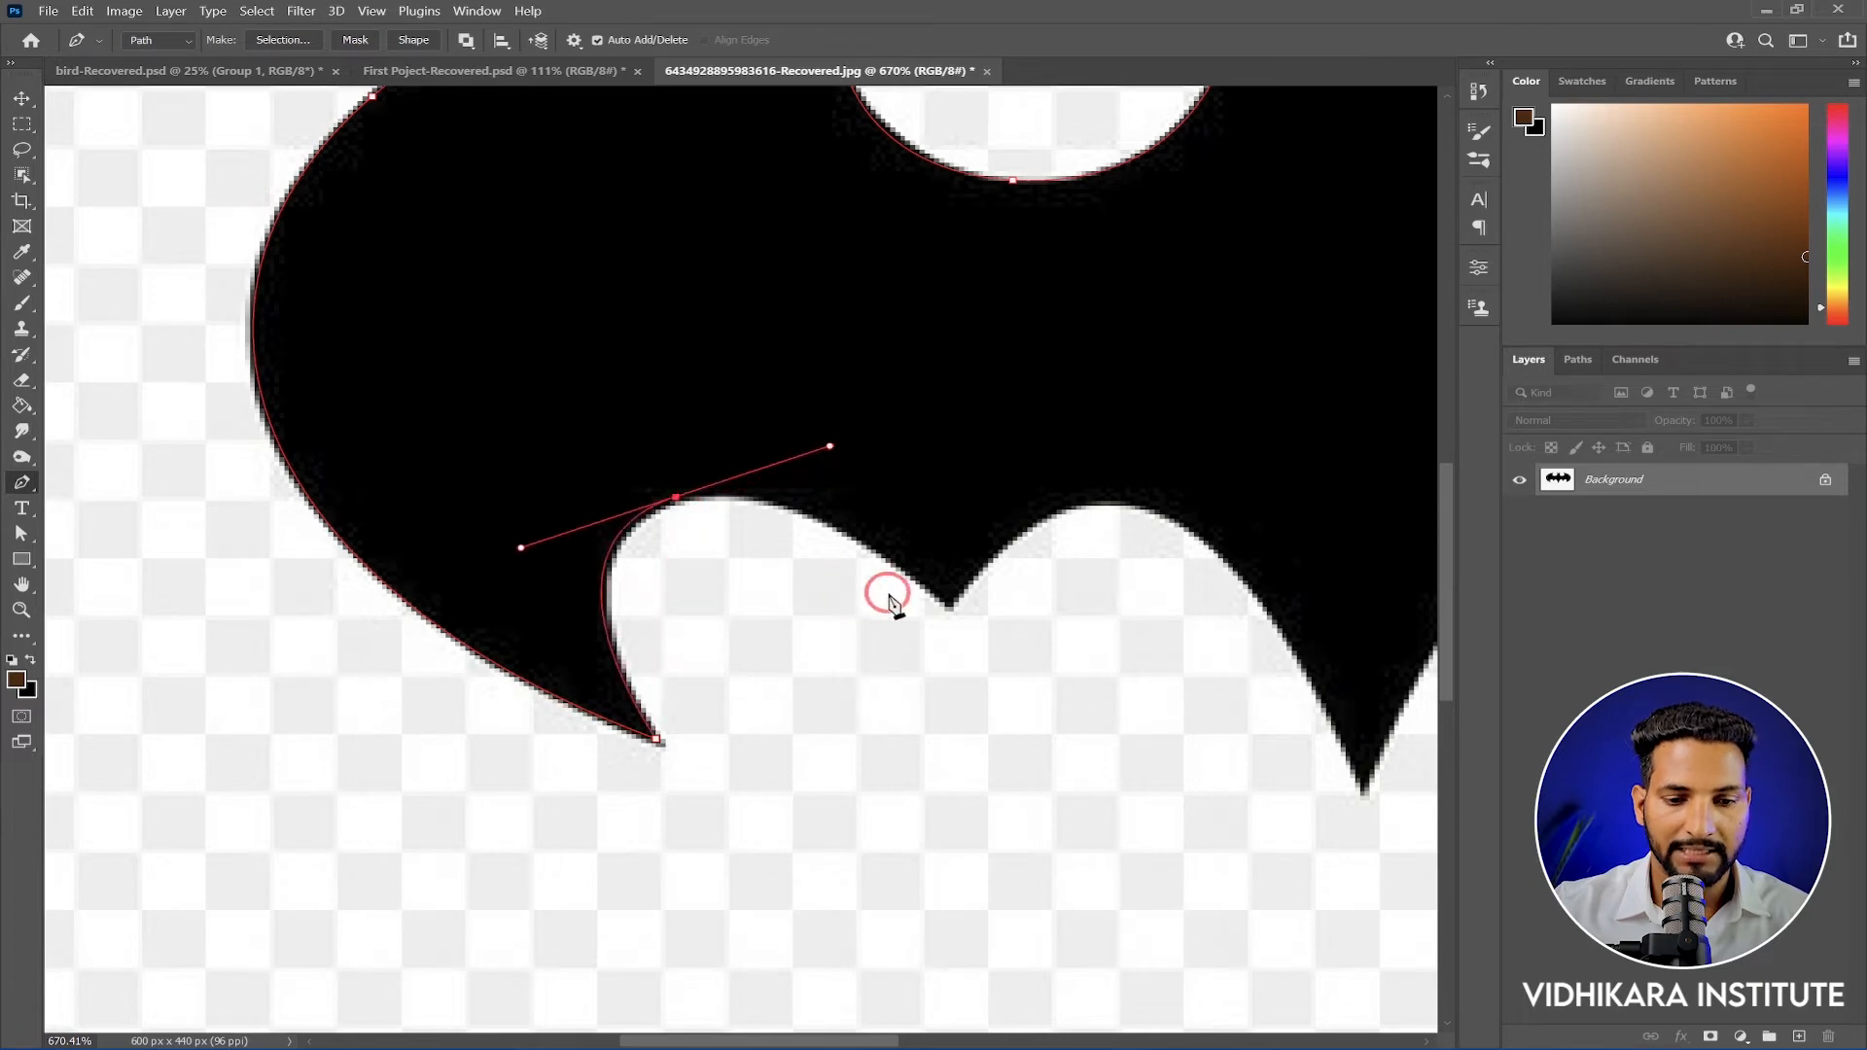
pyautogui.moveTo(949, 602)
pyautogui.mouseDown()
pyautogui.moveTo(979, 644)
pyautogui.moveTo(942, 616)
pyautogui.mouseUp()
pyautogui.hotkey('ctrl', 'z')
pyautogui.hotkey('ctrl', 'z')
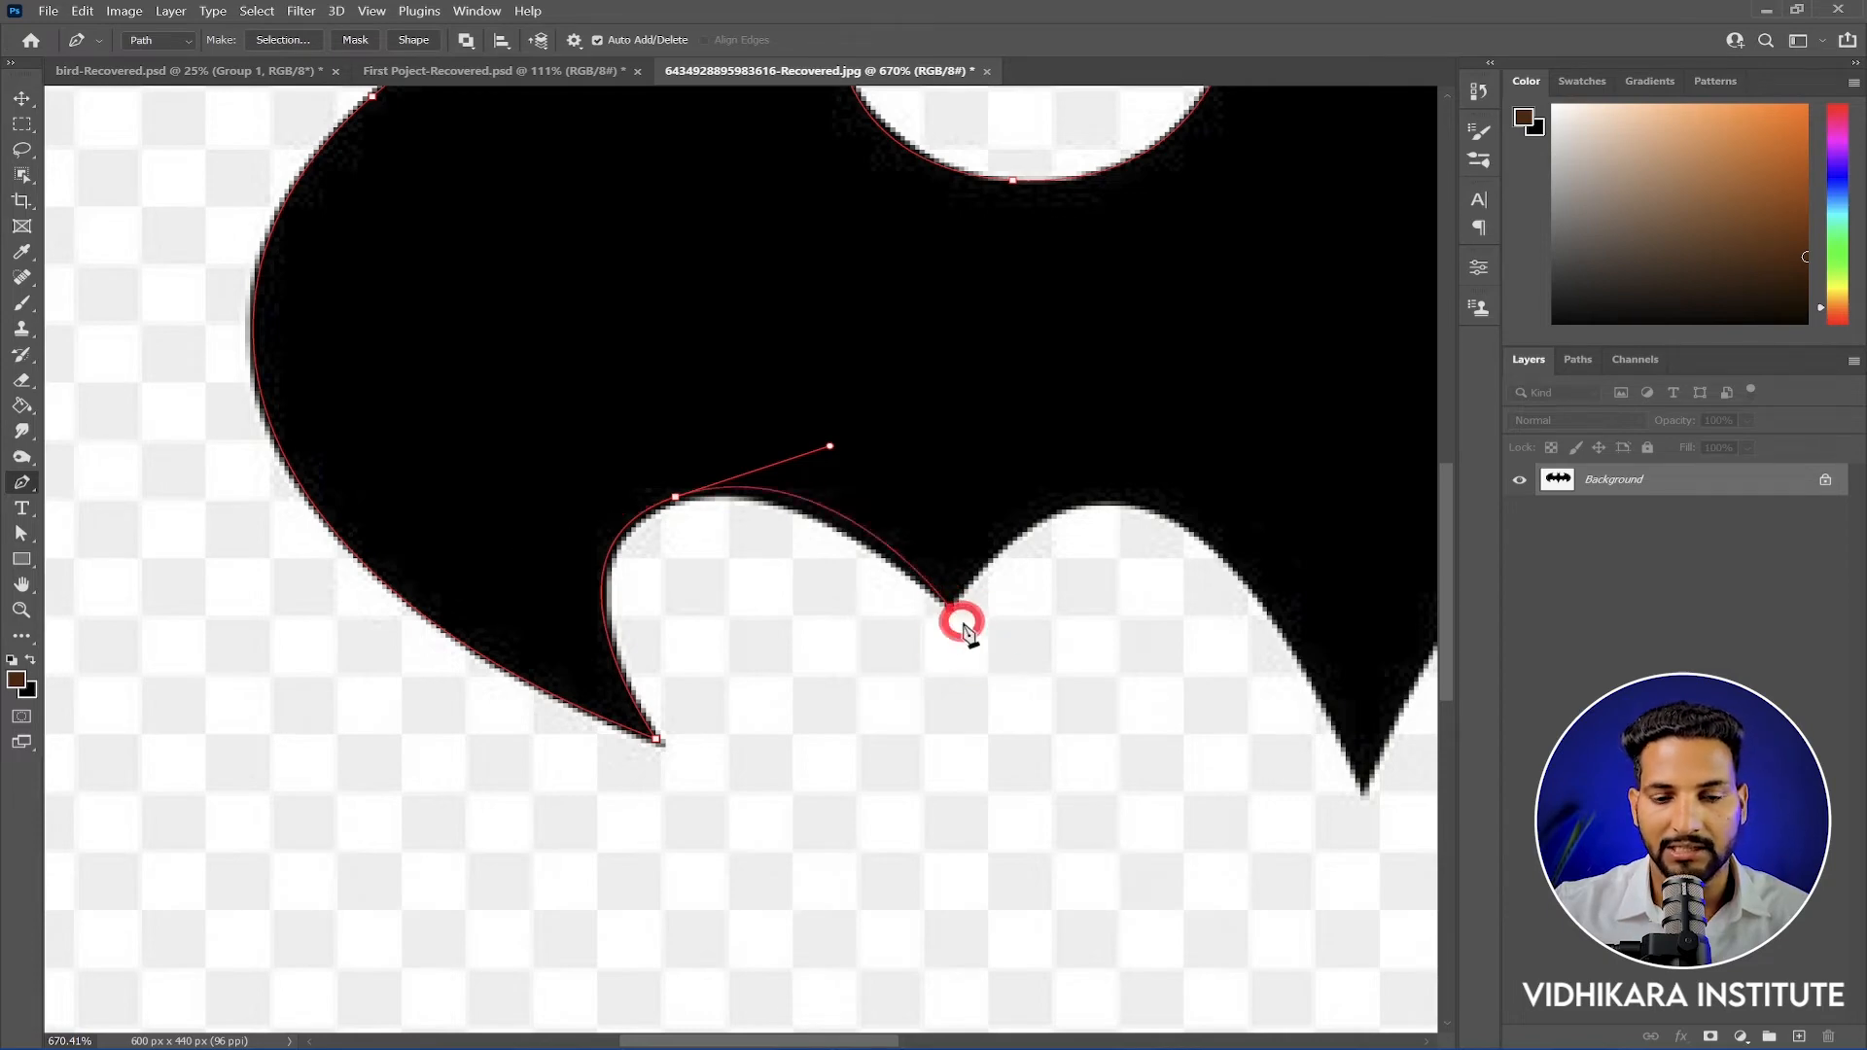
pyautogui.moveTo(850, 525); pyautogui.dragTo(925, 484)
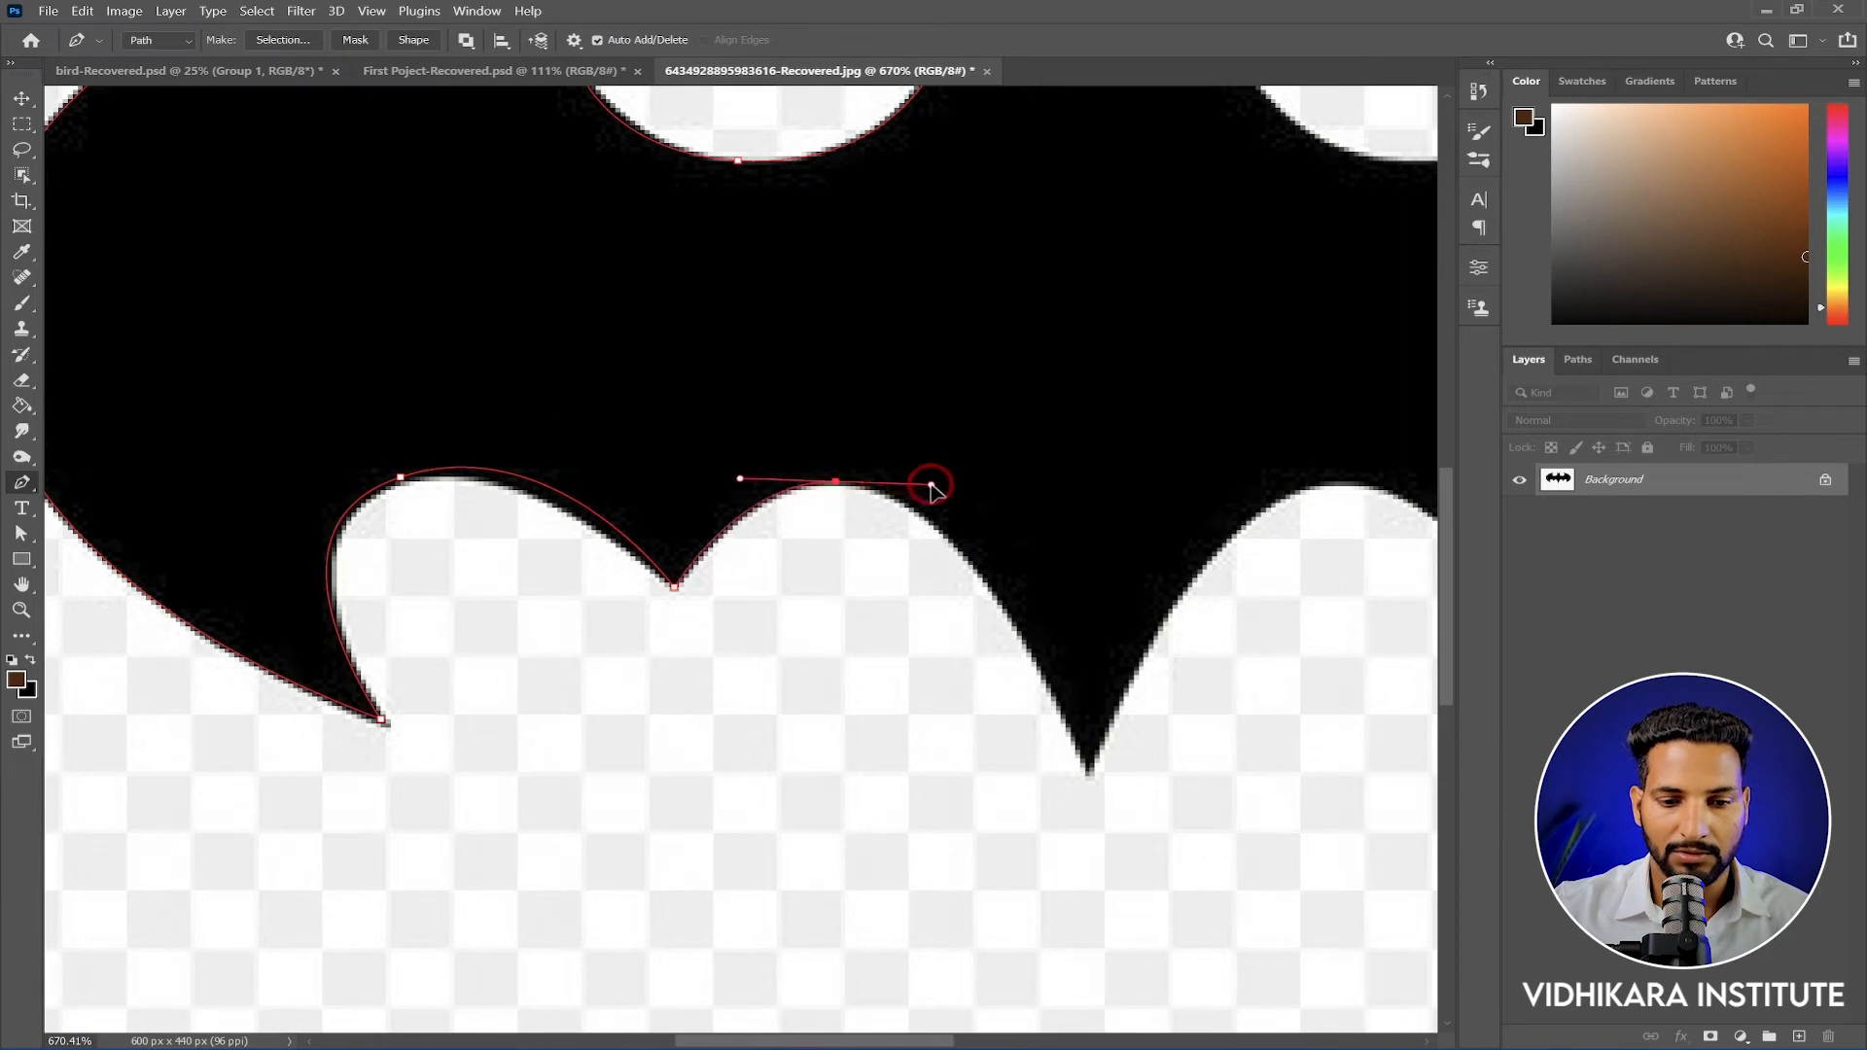
pyautogui.moveTo(1087, 768); pyautogui.dragTo(1114, 890)
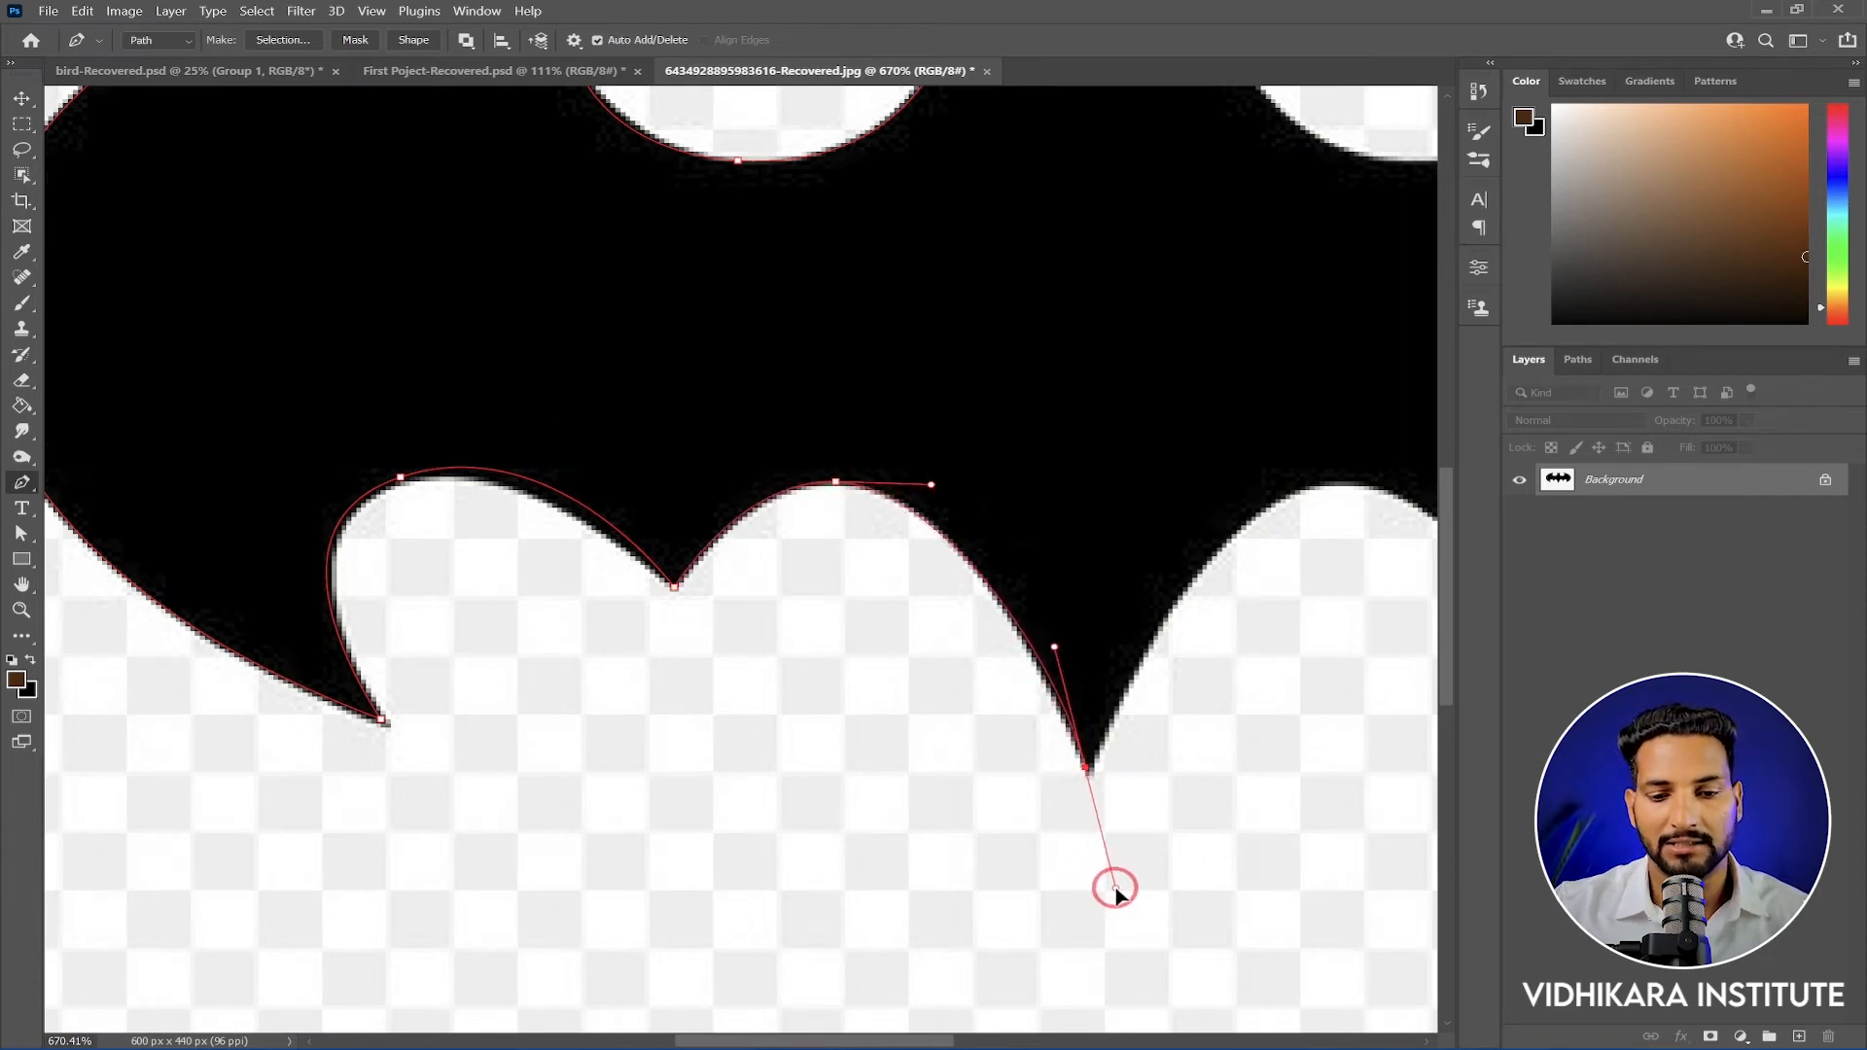
pyautogui.keyDown('alt'); pyautogui.click(1087, 769); pyautogui.keyUp('alt')
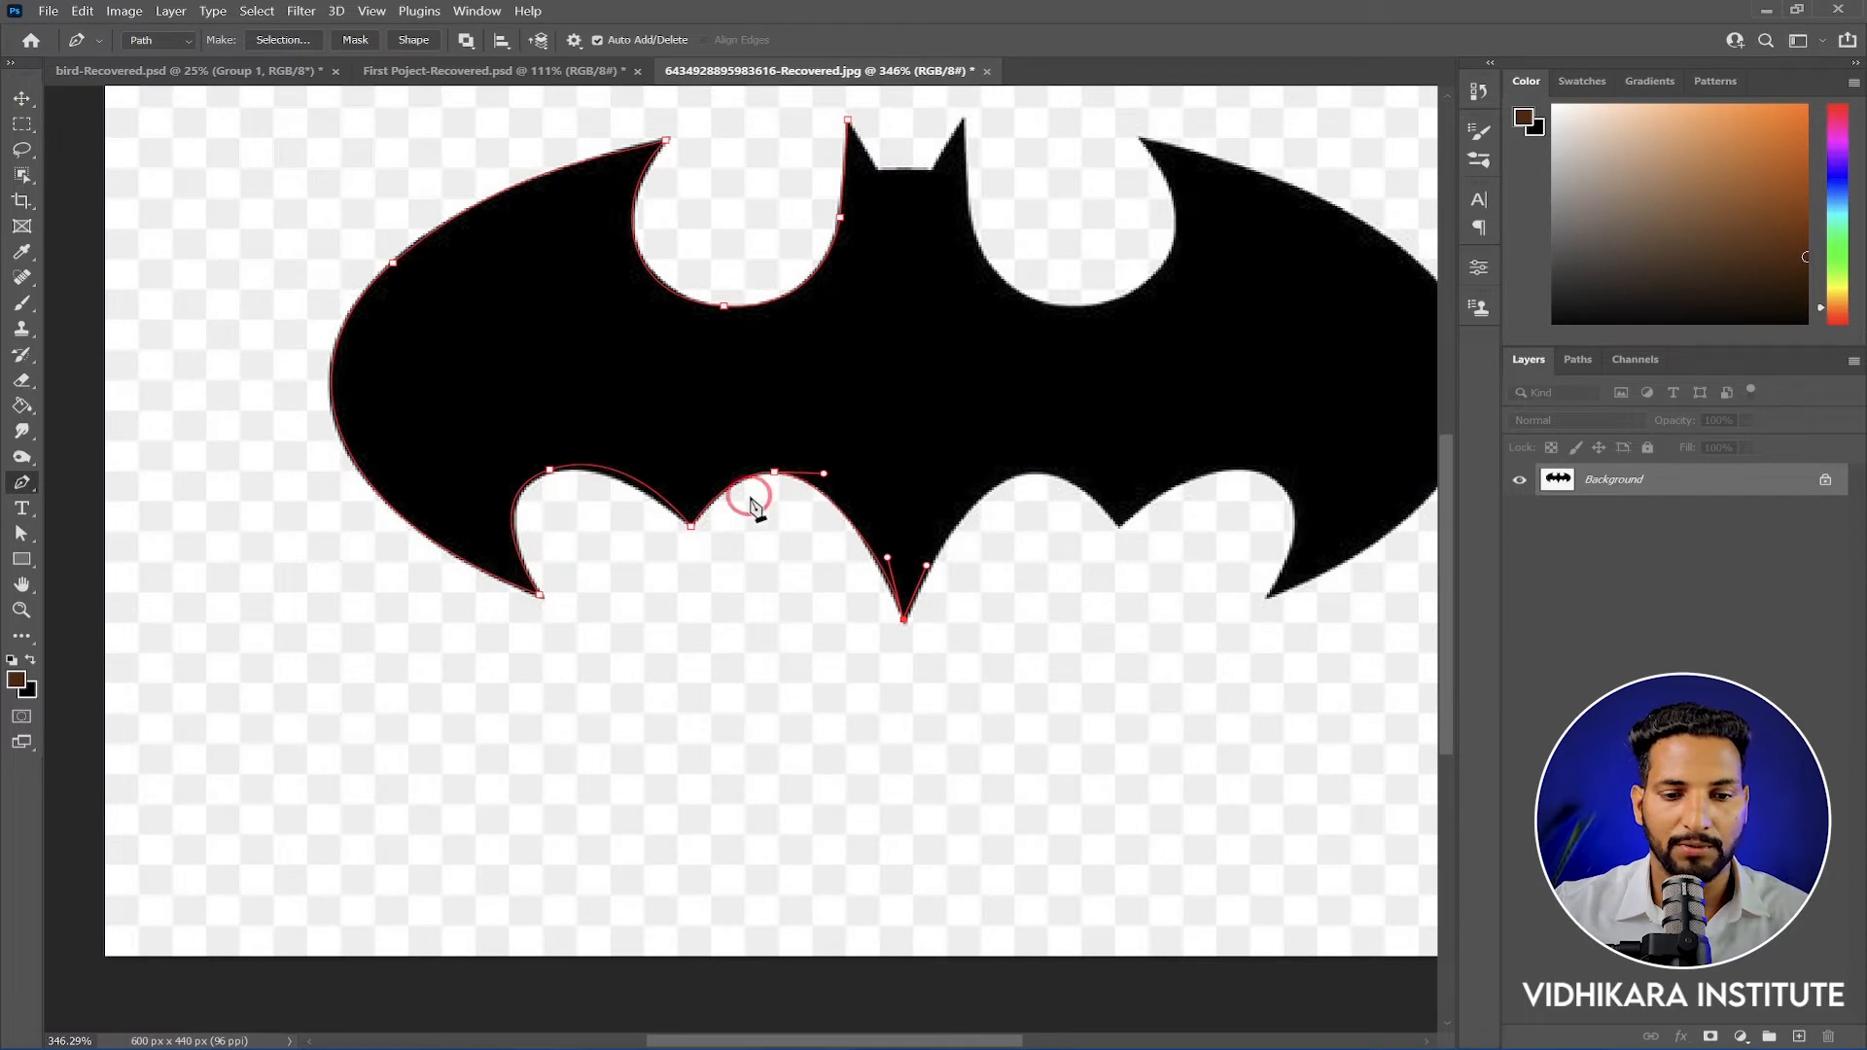
# Place anchor points without curve handles along the right half's lower scallops, the right wing's lower tip and its outer edge
pyautogui.keyDown('alt'); pyautogui.scroll(3, 656, 481); pyautogui.keyUp('alt')
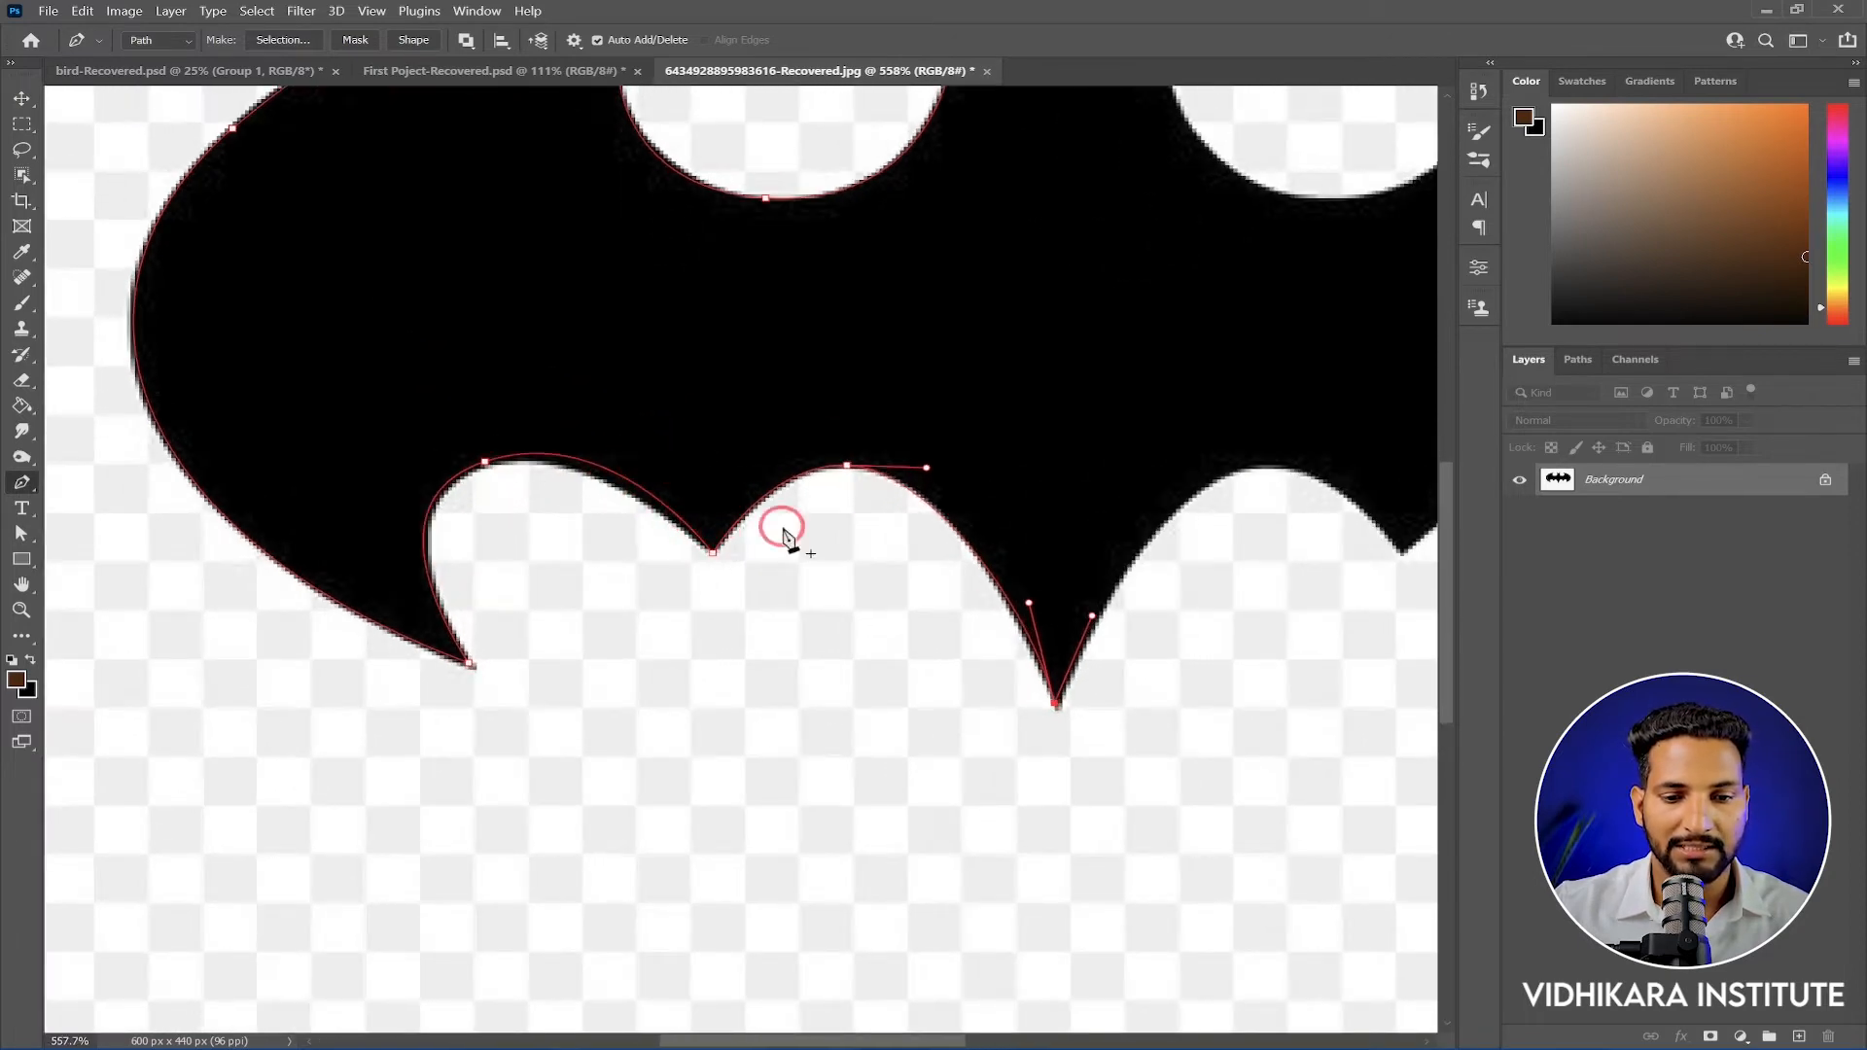
pyautogui.moveTo(1053, 684); pyautogui.dragTo(775, 677)
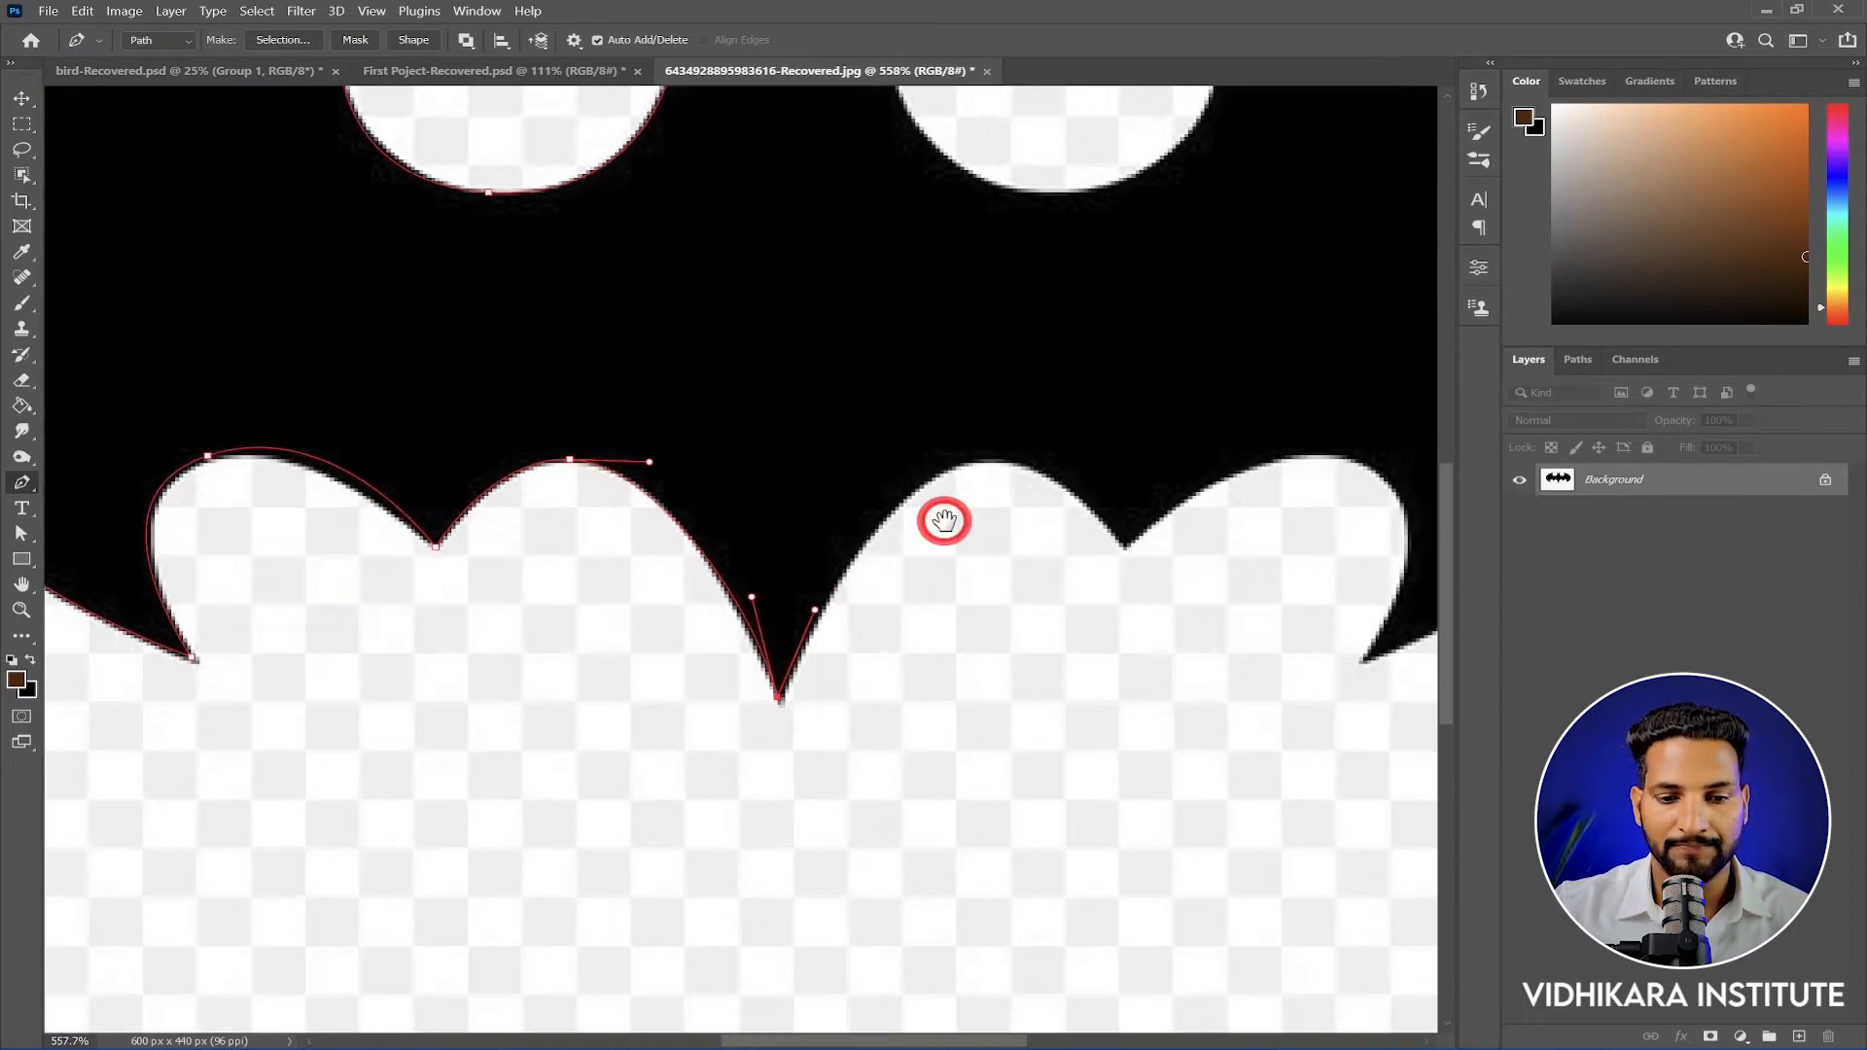
pyautogui.click(972, 460)
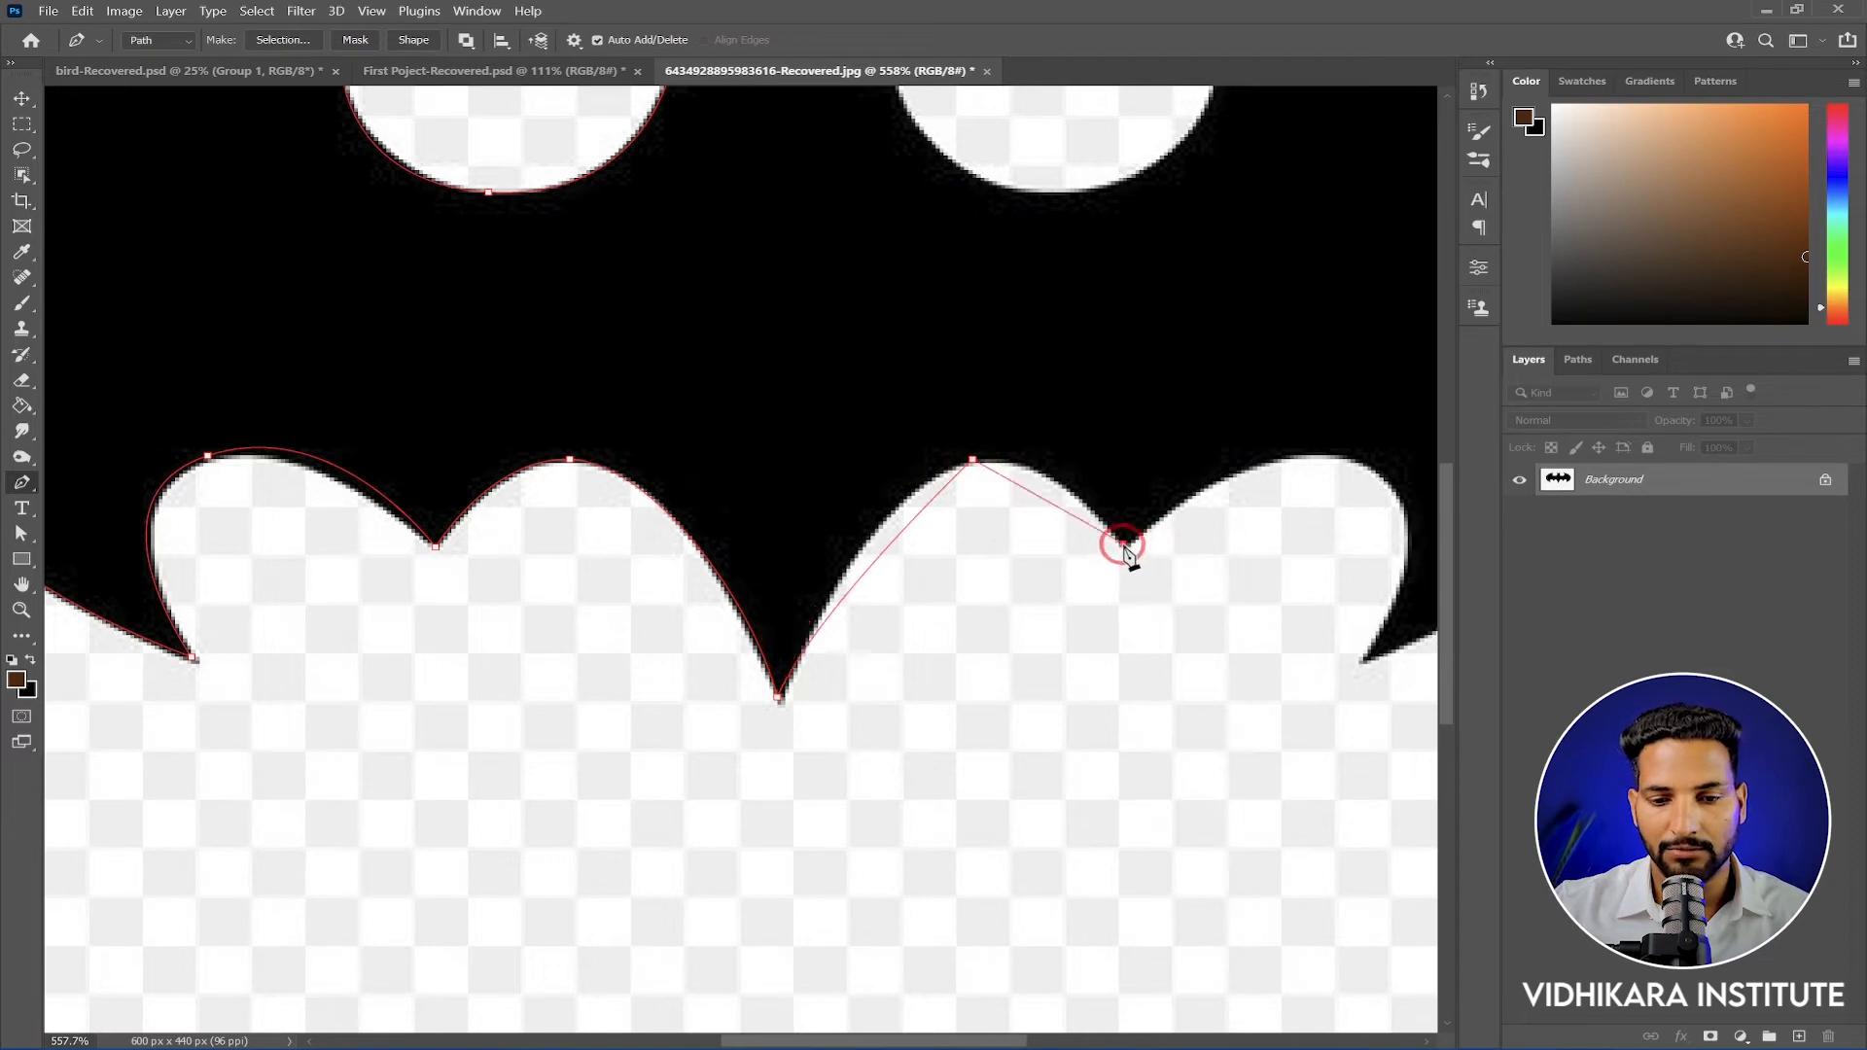
pyautogui.click(1359, 458)
pyautogui.moveTo(1326, 613); pyautogui.dragTo(830, 554)
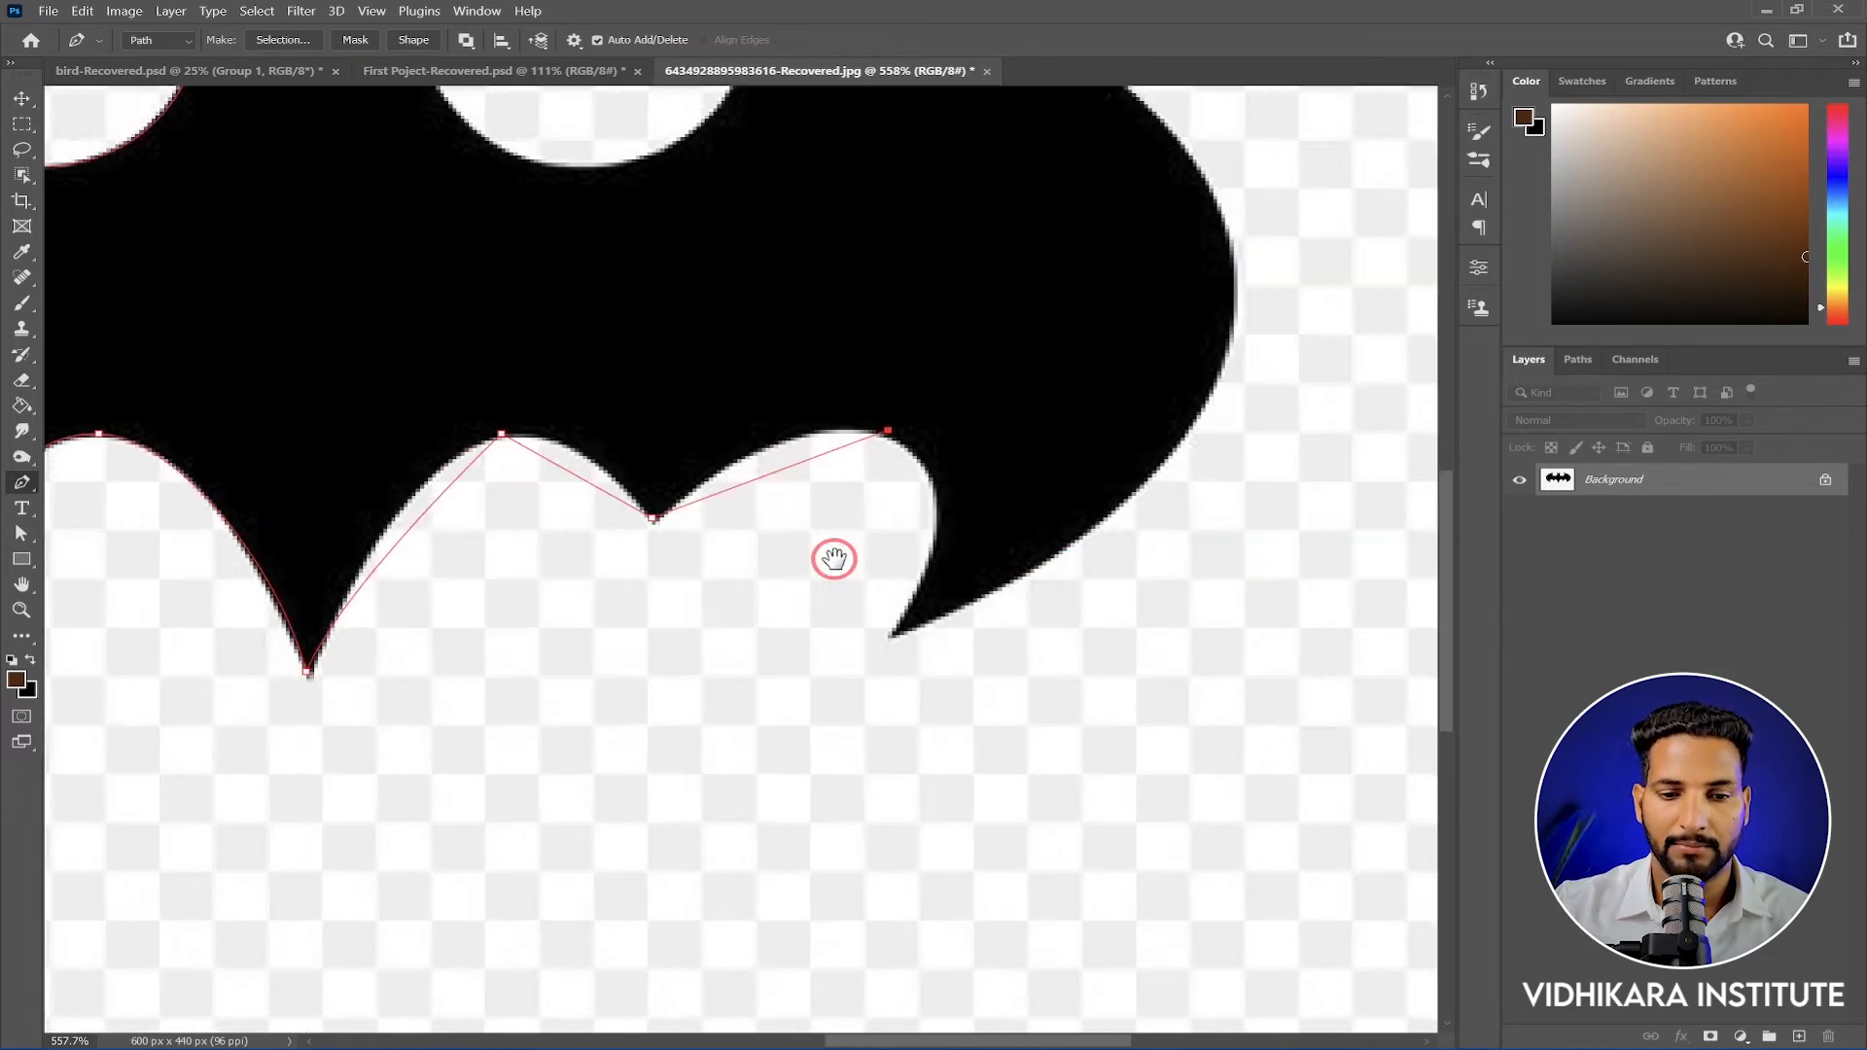
pyautogui.click(889, 636)
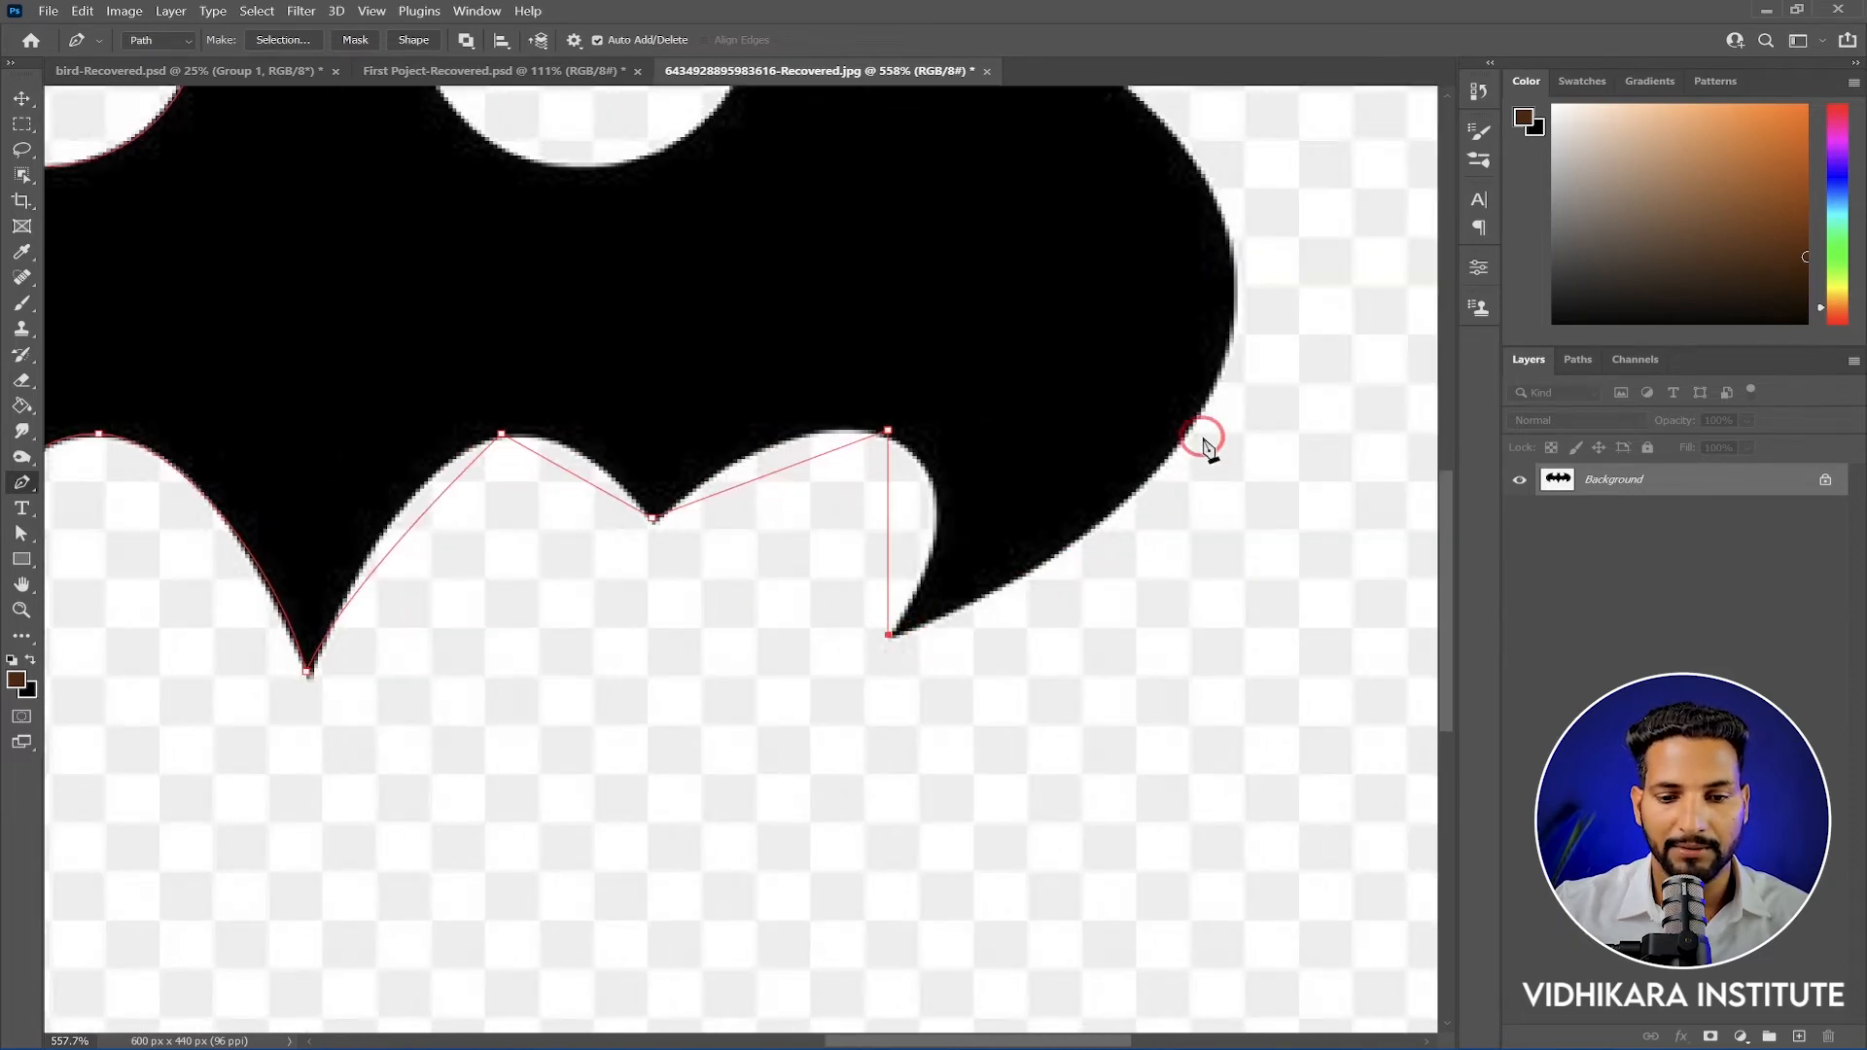
pyautogui.click(1223, 364)
# Place corner anchor points along the right wing's upper edge, its upper tip, the right notch's lowest point and the head's right side
pyautogui.scroll(-5, 1211, 409)
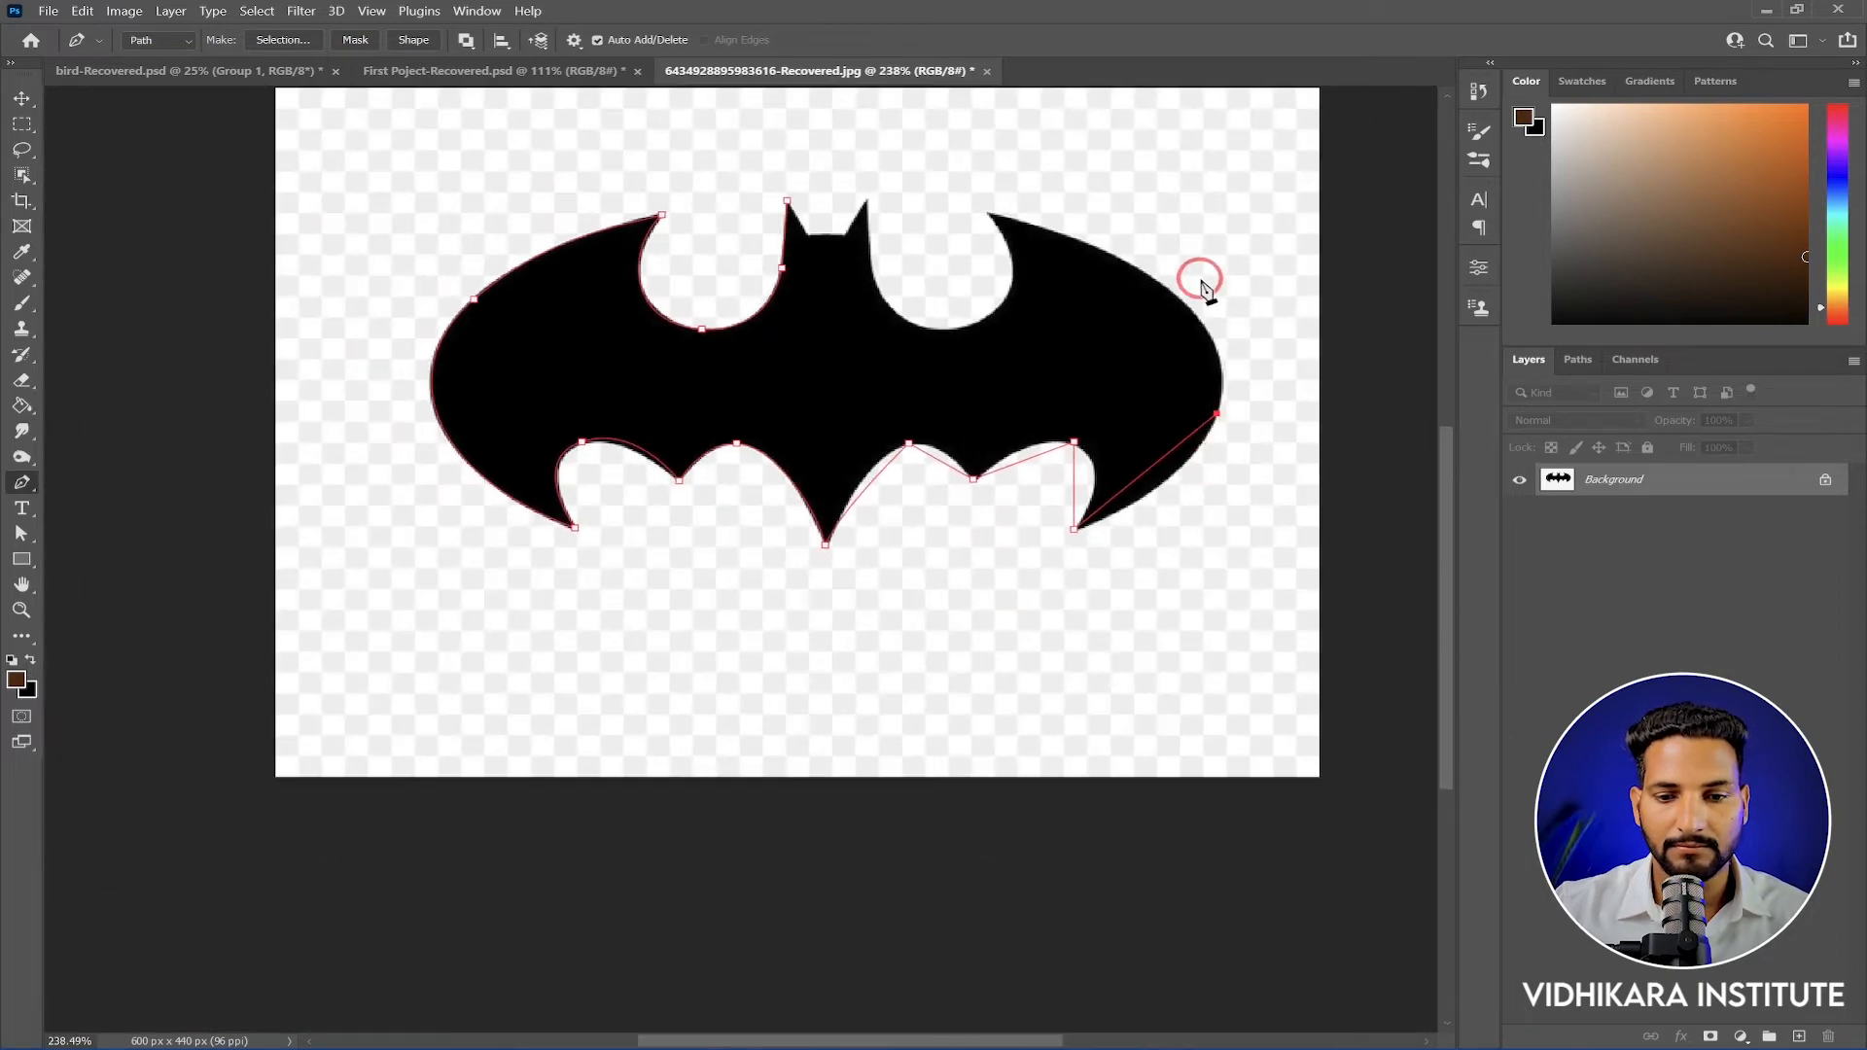
pyautogui.click(1101, 249)
pyautogui.scroll(3, 977, 223)
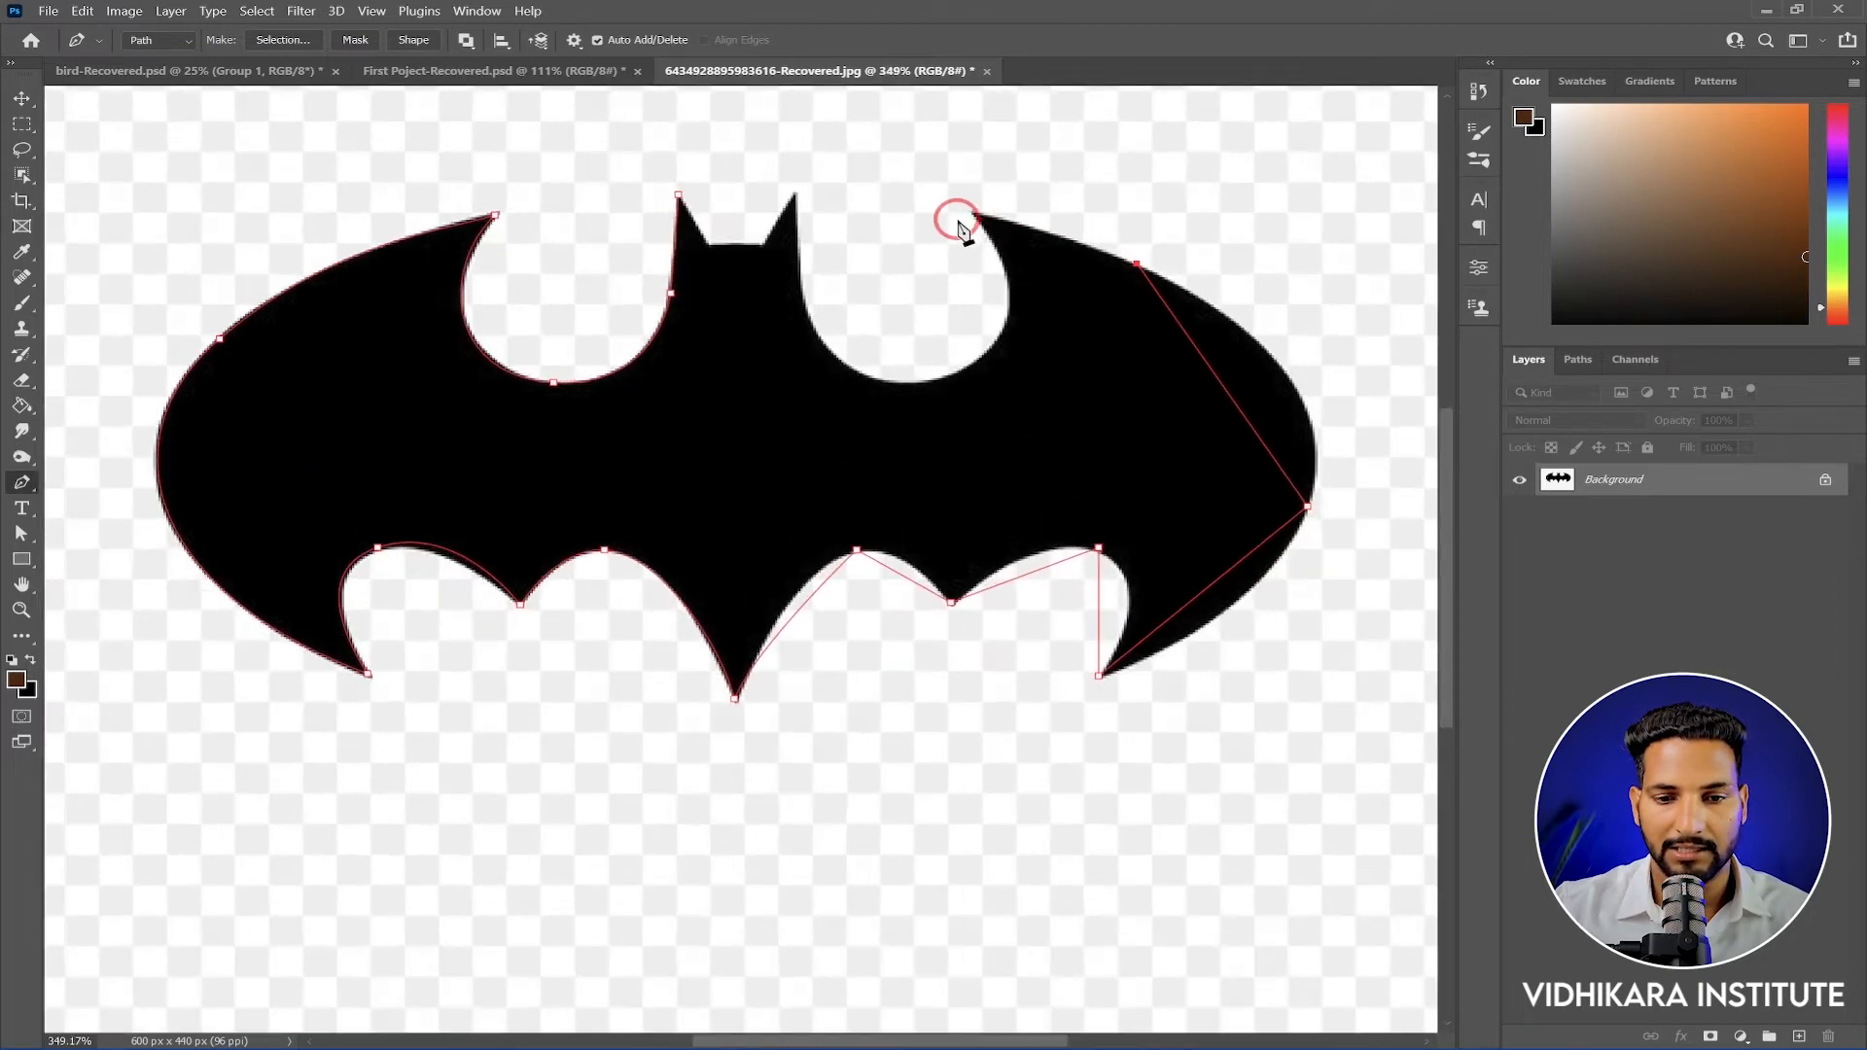
pyautogui.click(973, 214)
pyautogui.scroll(2, 934, 378)
pyautogui.click(738, 258)
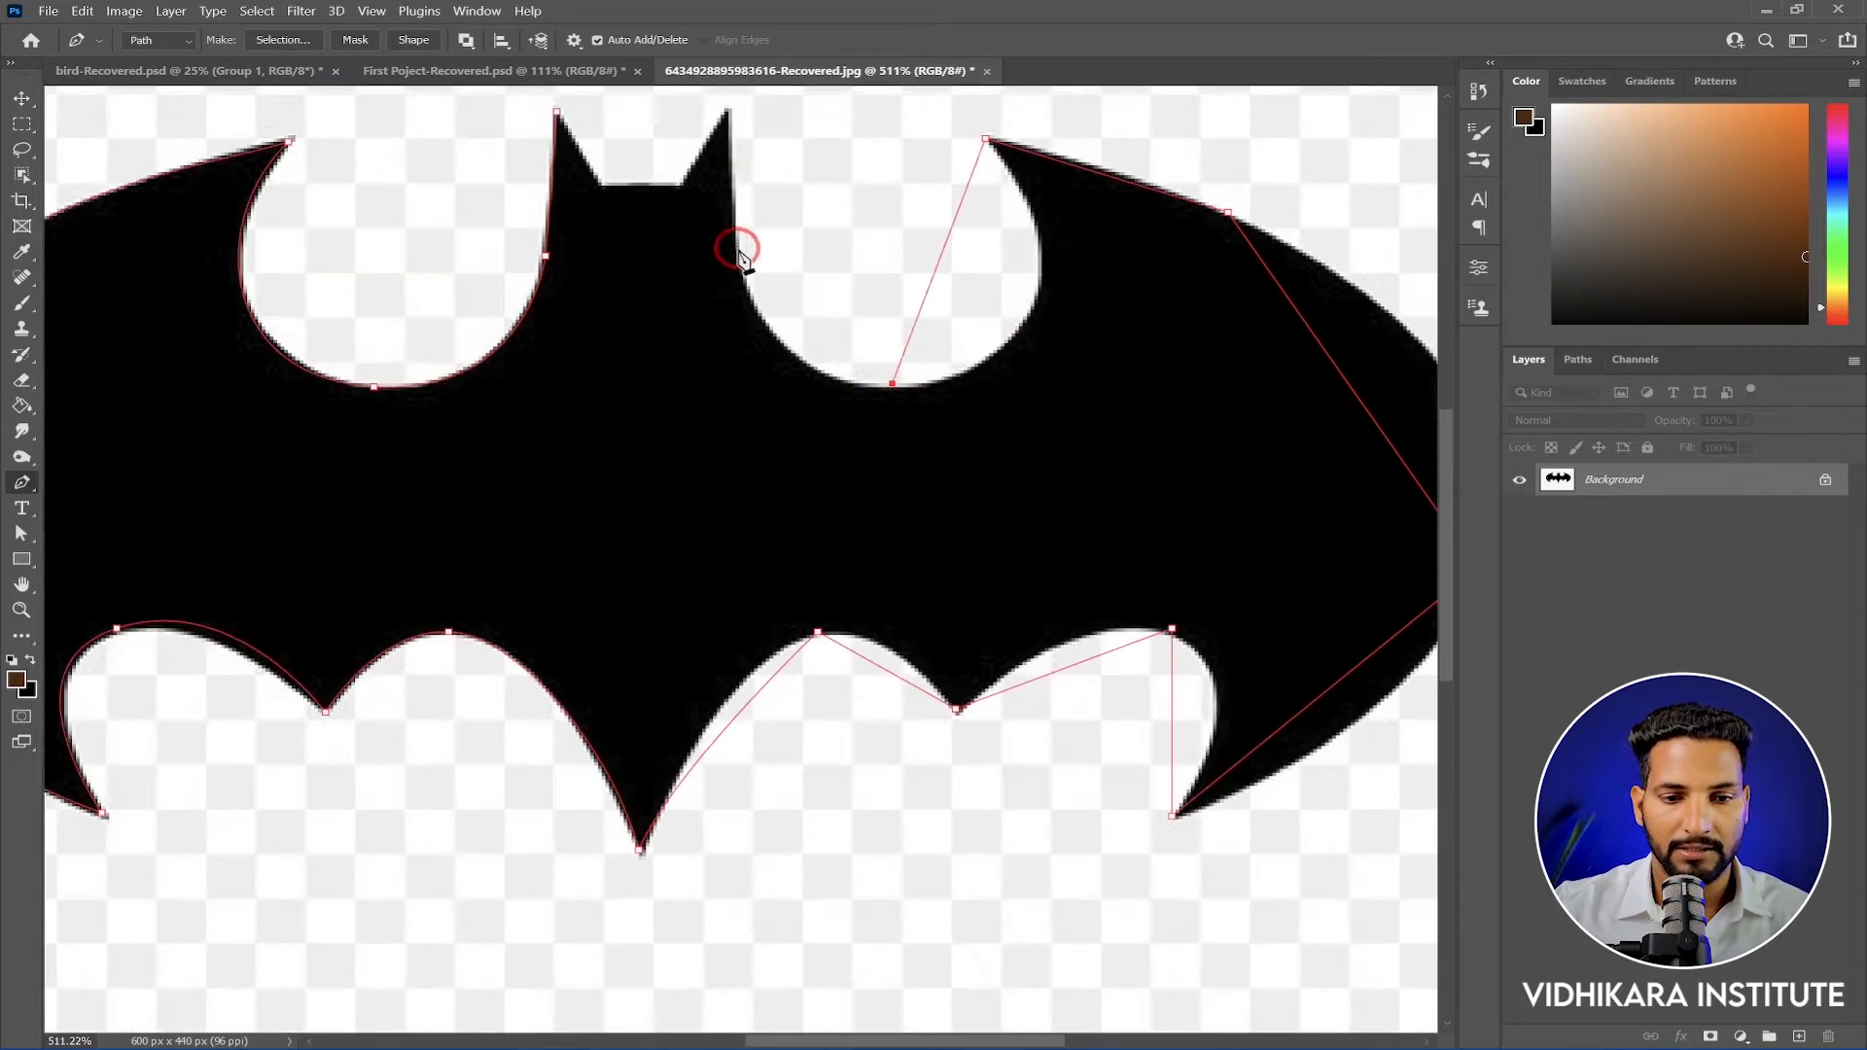
# Trace the right ear and the flat top of the head with straight segments, closing the path at the left ear tip
pyautogui.scroll(2, 756, 169)
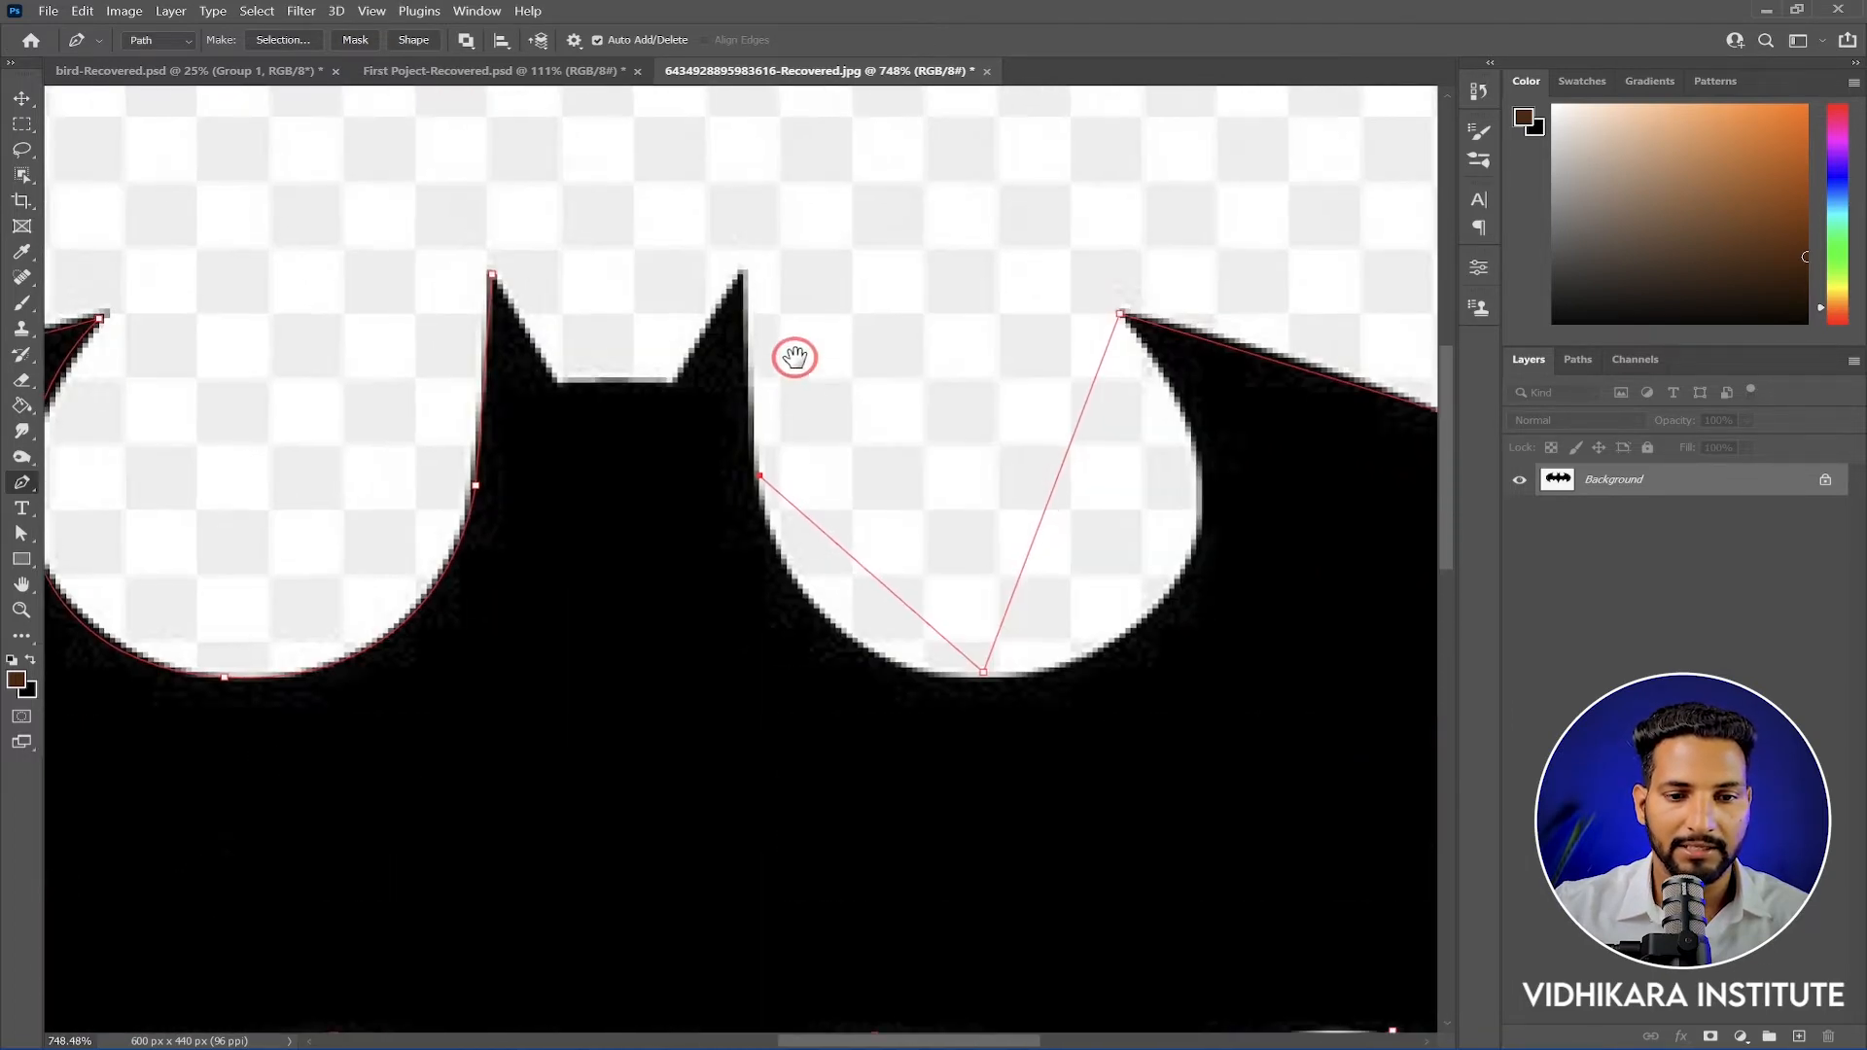
pyautogui.click(718, 415)
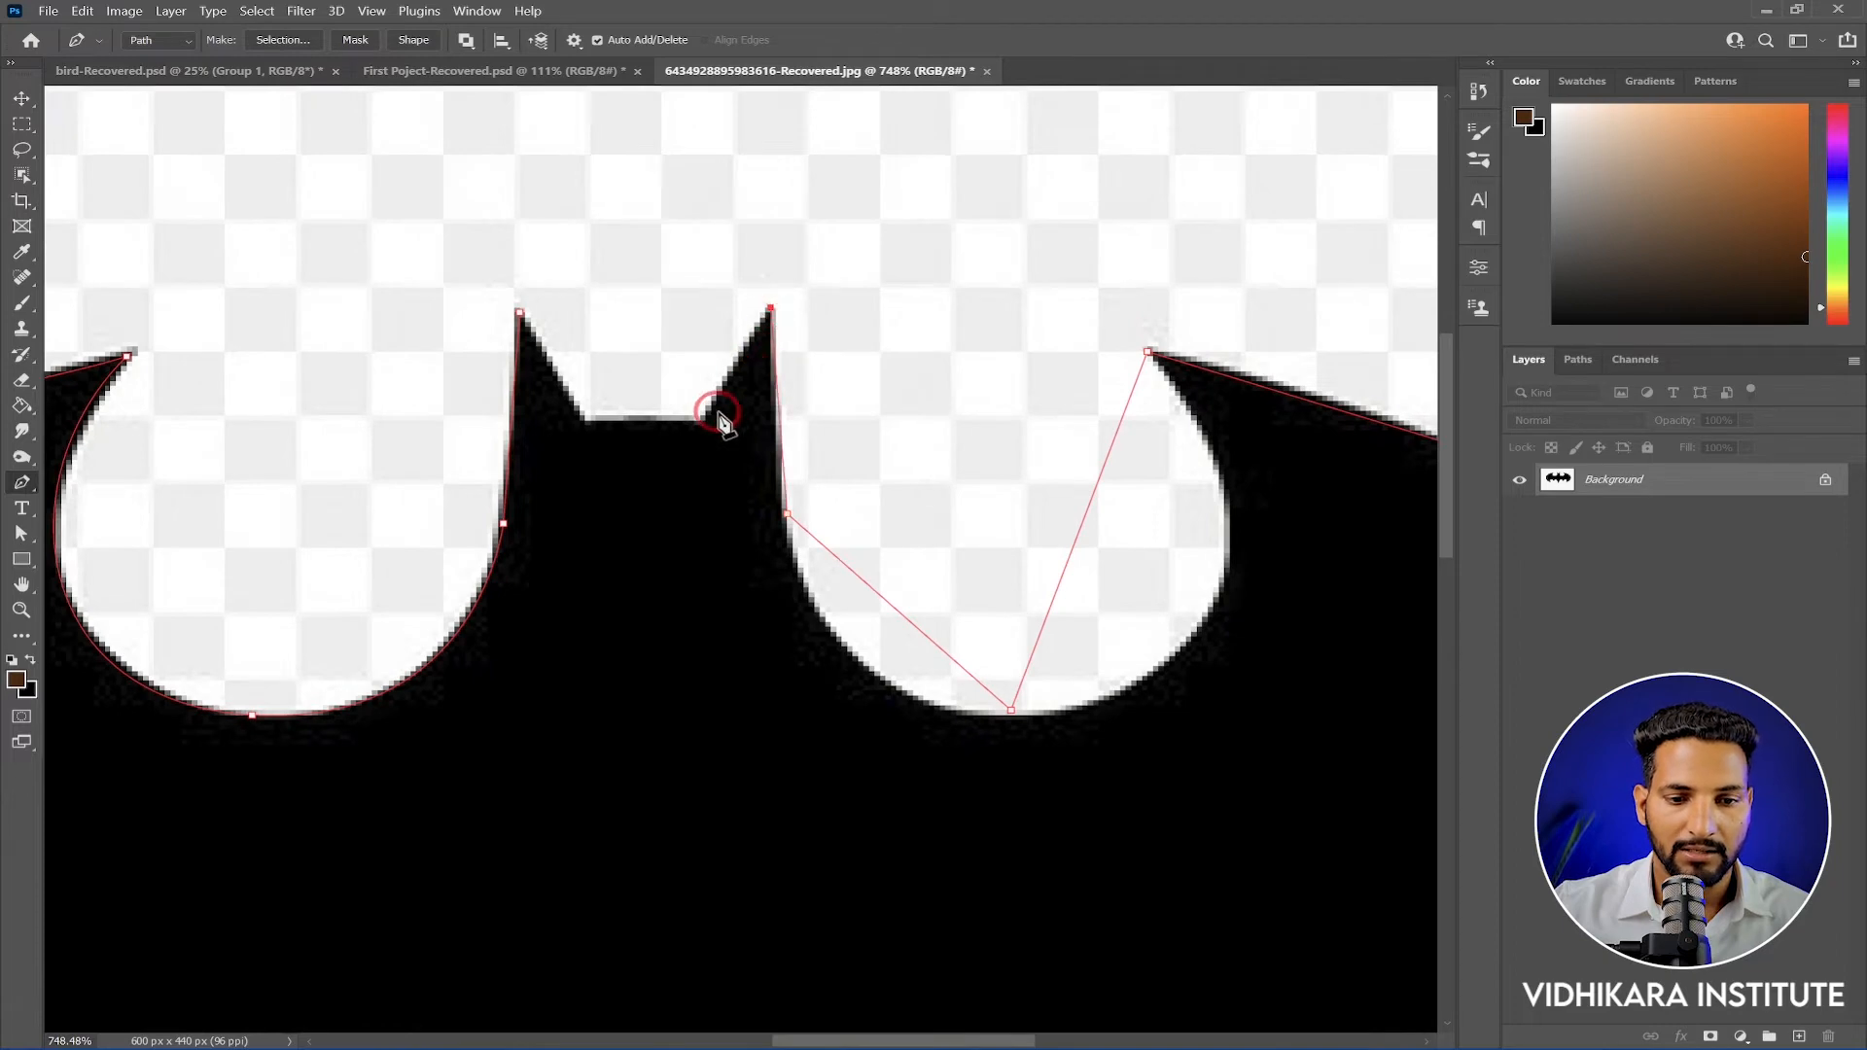
pyautogui.click(585, 416)
pyautogui.click(518, 312)
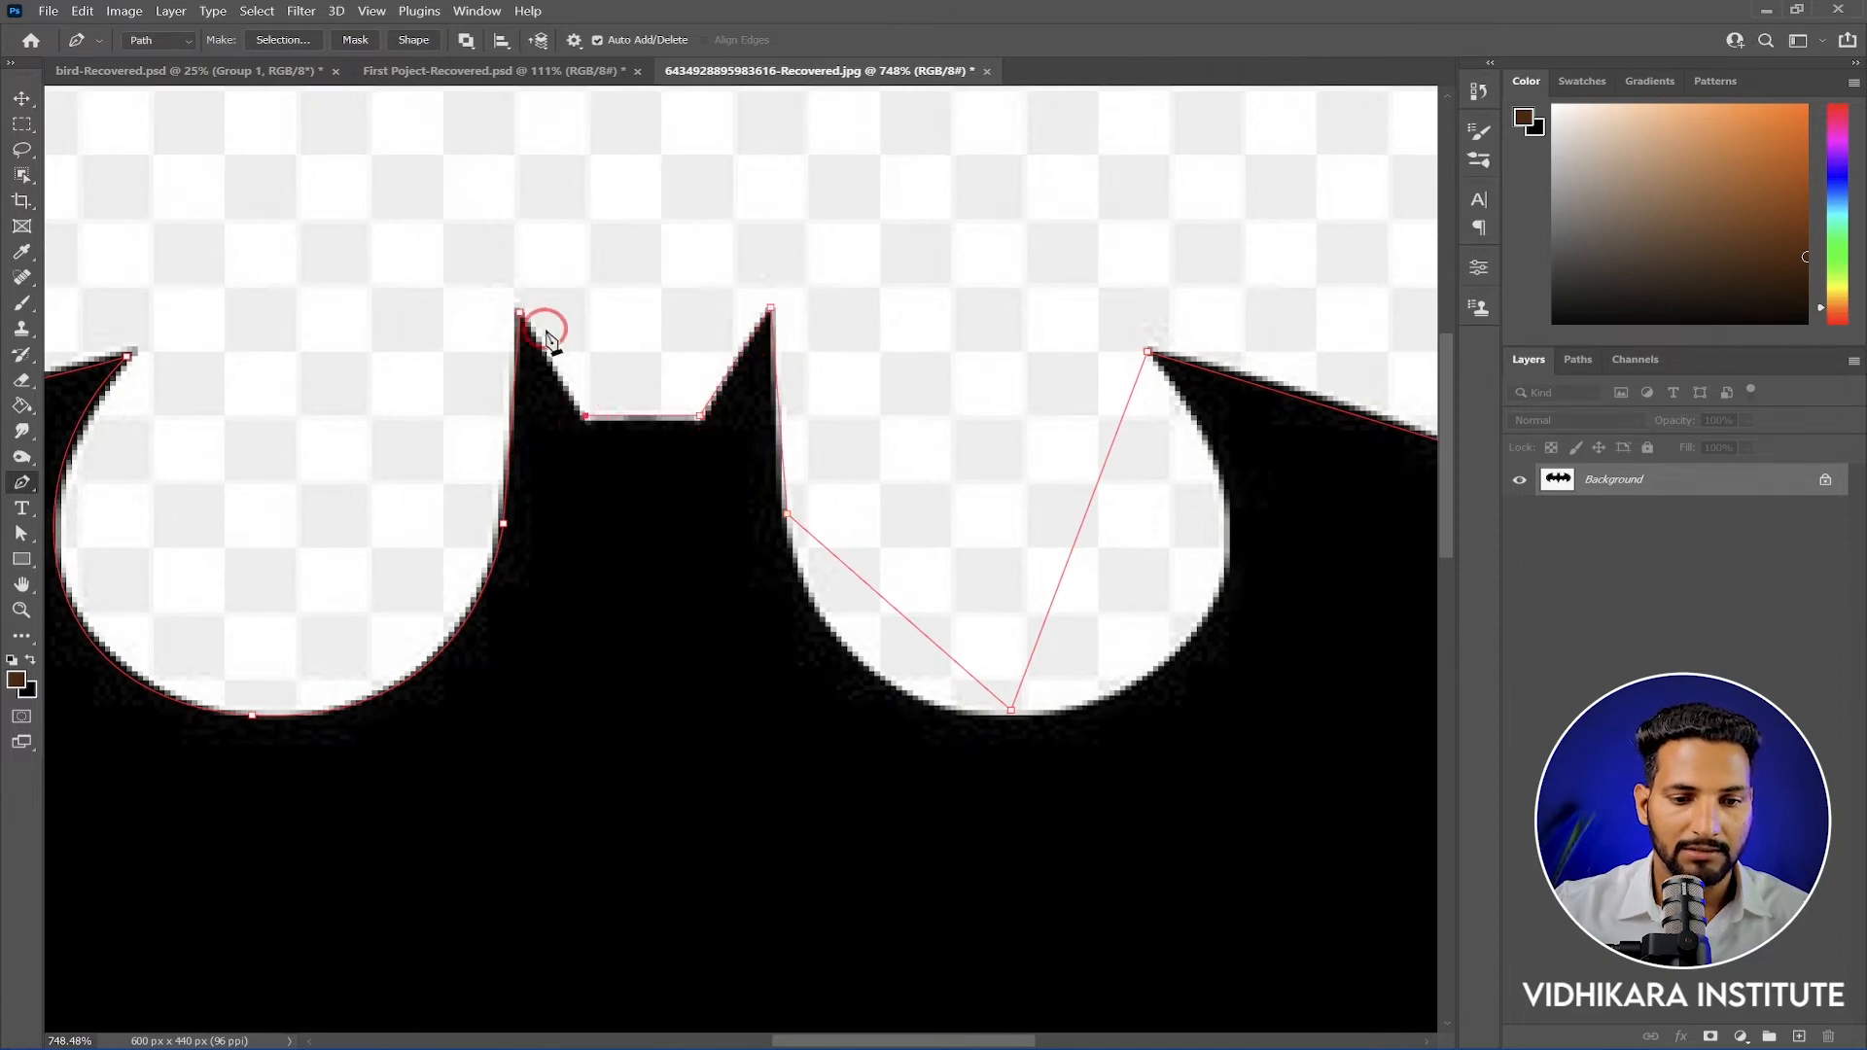
# Move the central tail anchor onto the tail's exact tip and angle its outgoing handle along the tail's right edge
pyautogui.scroll(-4, 681, 399)
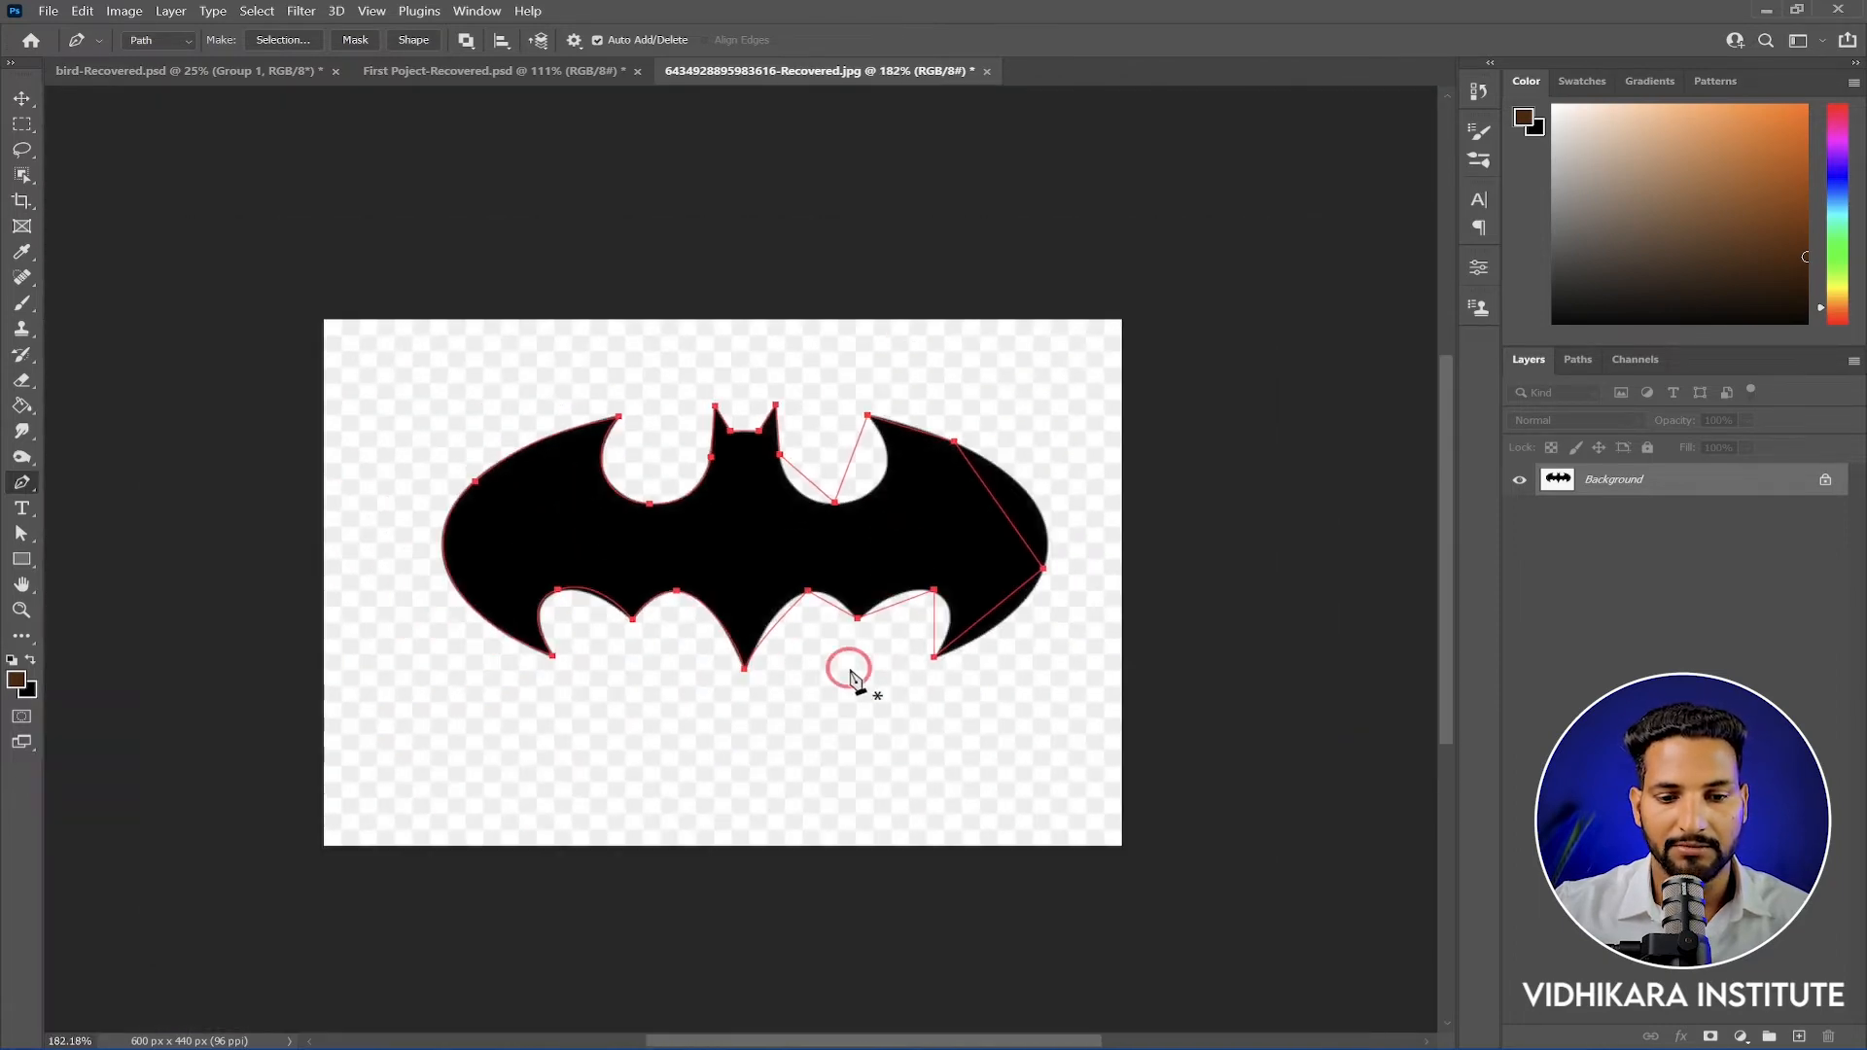
pyautogui.scroll(1, 826, 657)
pyautogui.scroll(5, 784, 644)
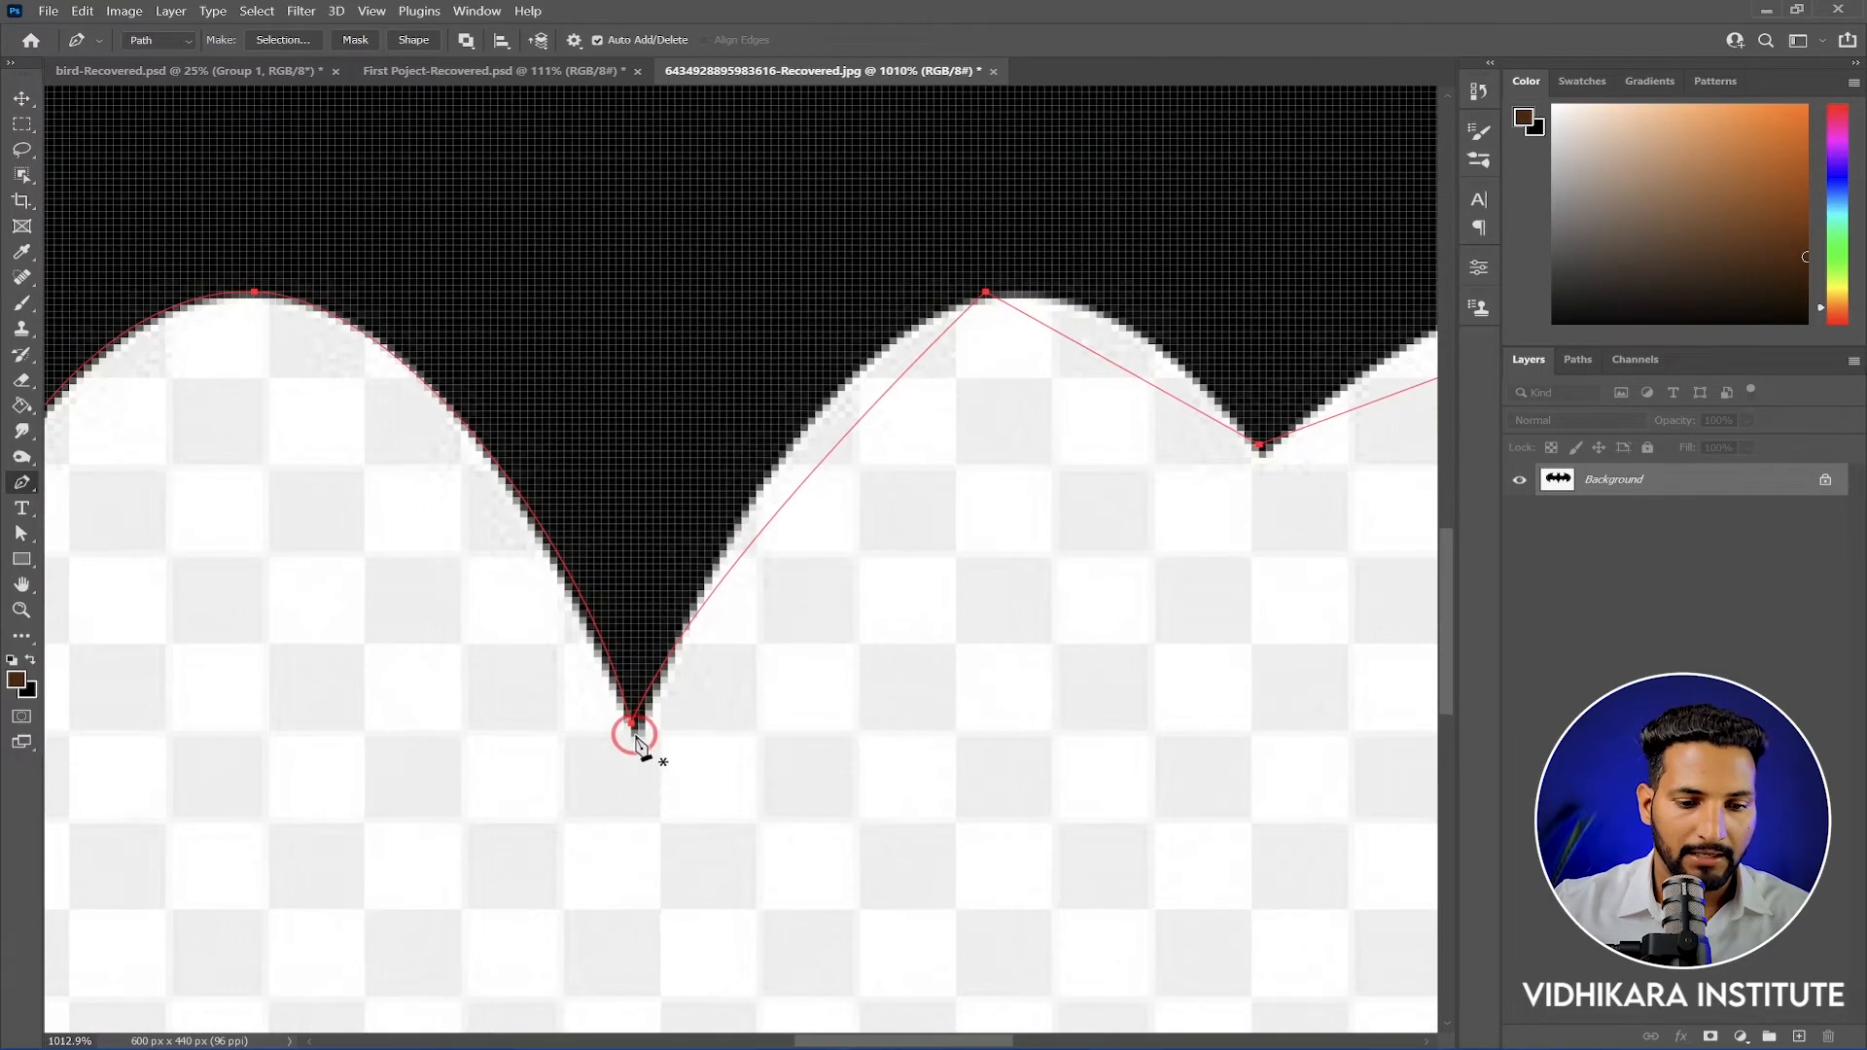
pyautogui.scroll(2, 631, 692)
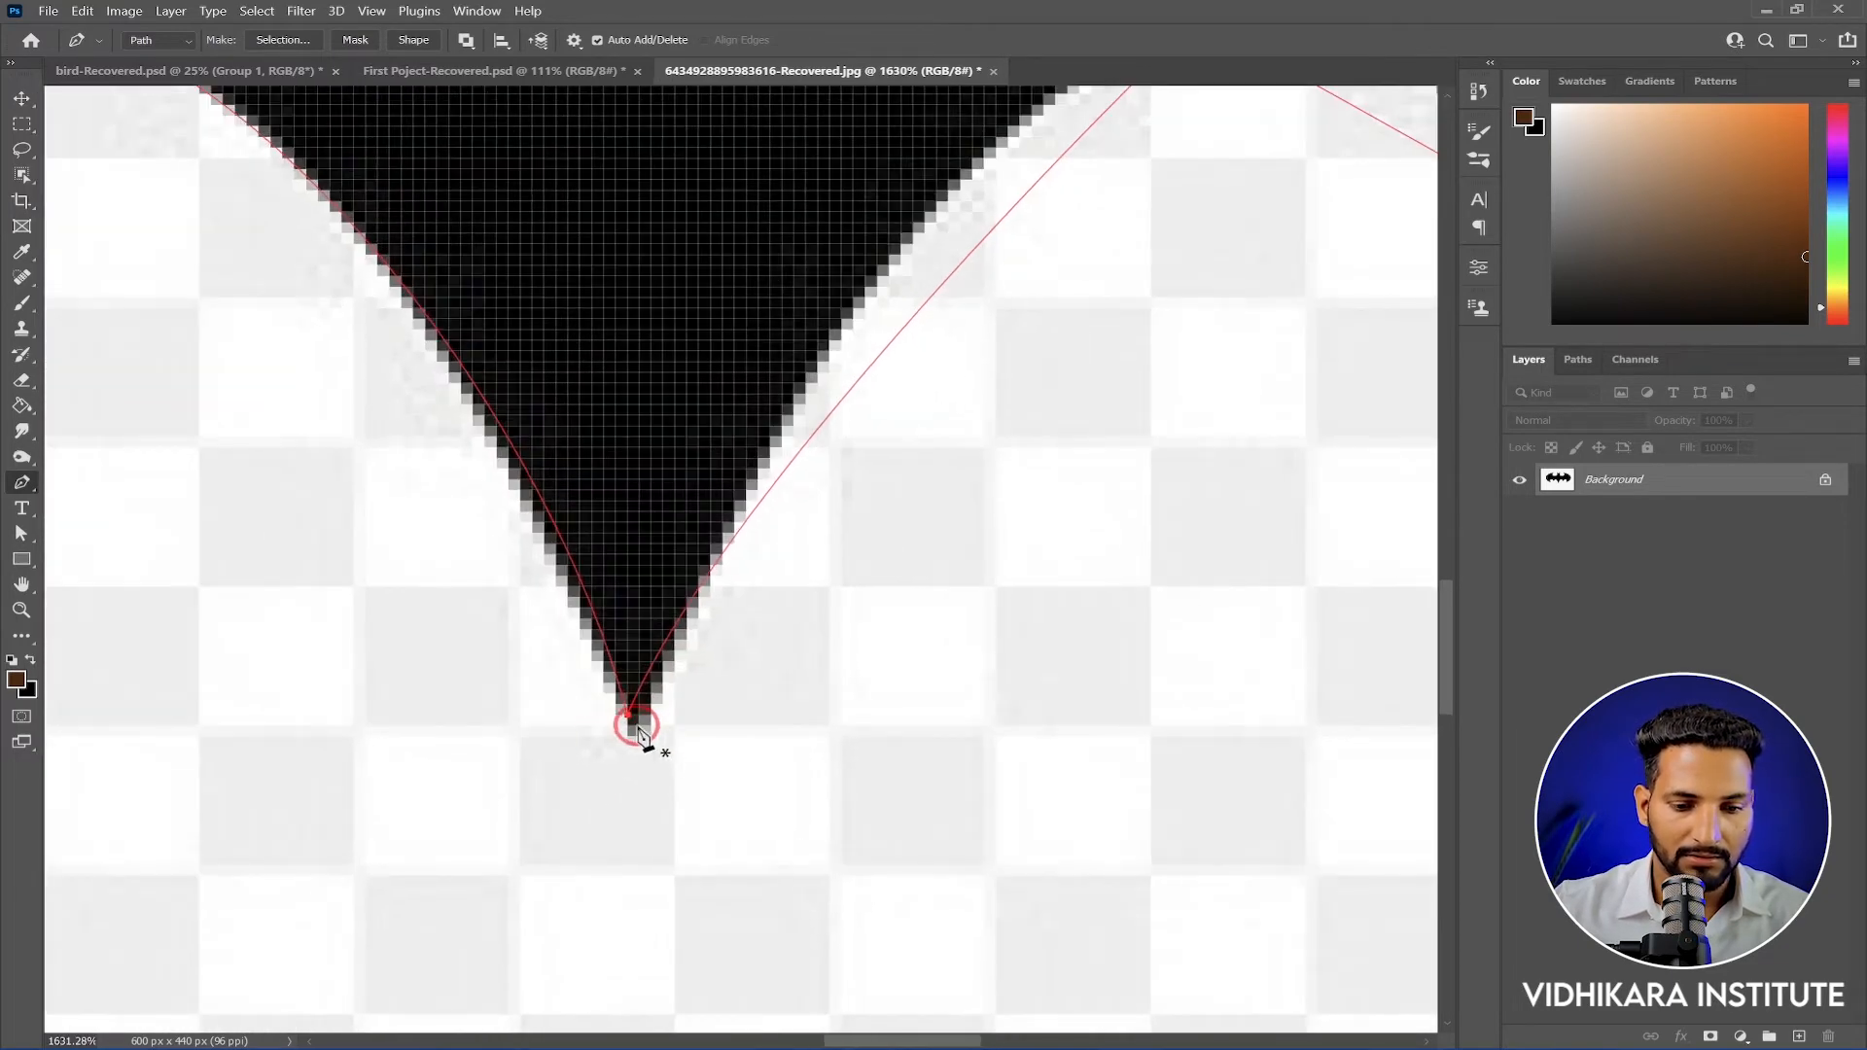
pyautogui.moveTo(630, 717); pyautogui.dragTo(646, 708)
pyautogui.click(763, 575)
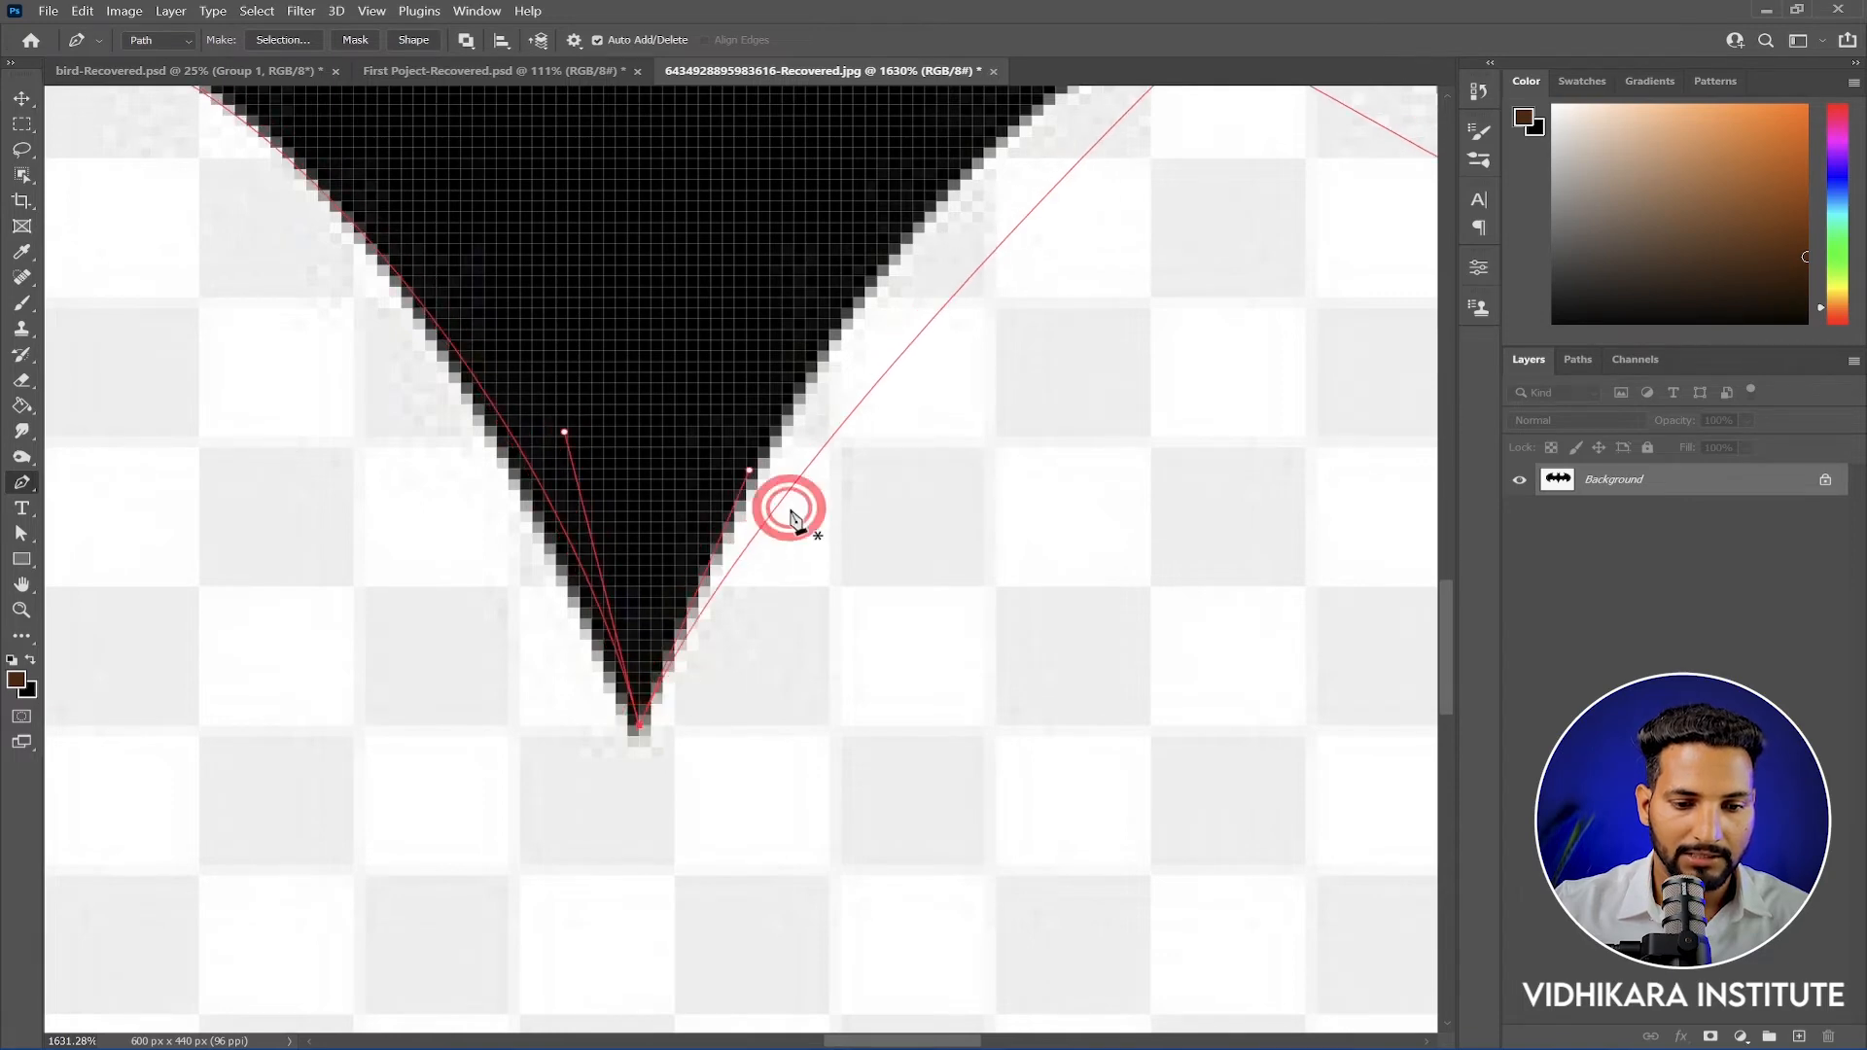
# Add an anchor point midway on the segment right of the tail and move it onto the first right scallop's edge
pyautogui.scroll(-3, 762, 575)
pyautogui.scroll(3, 856, 465)
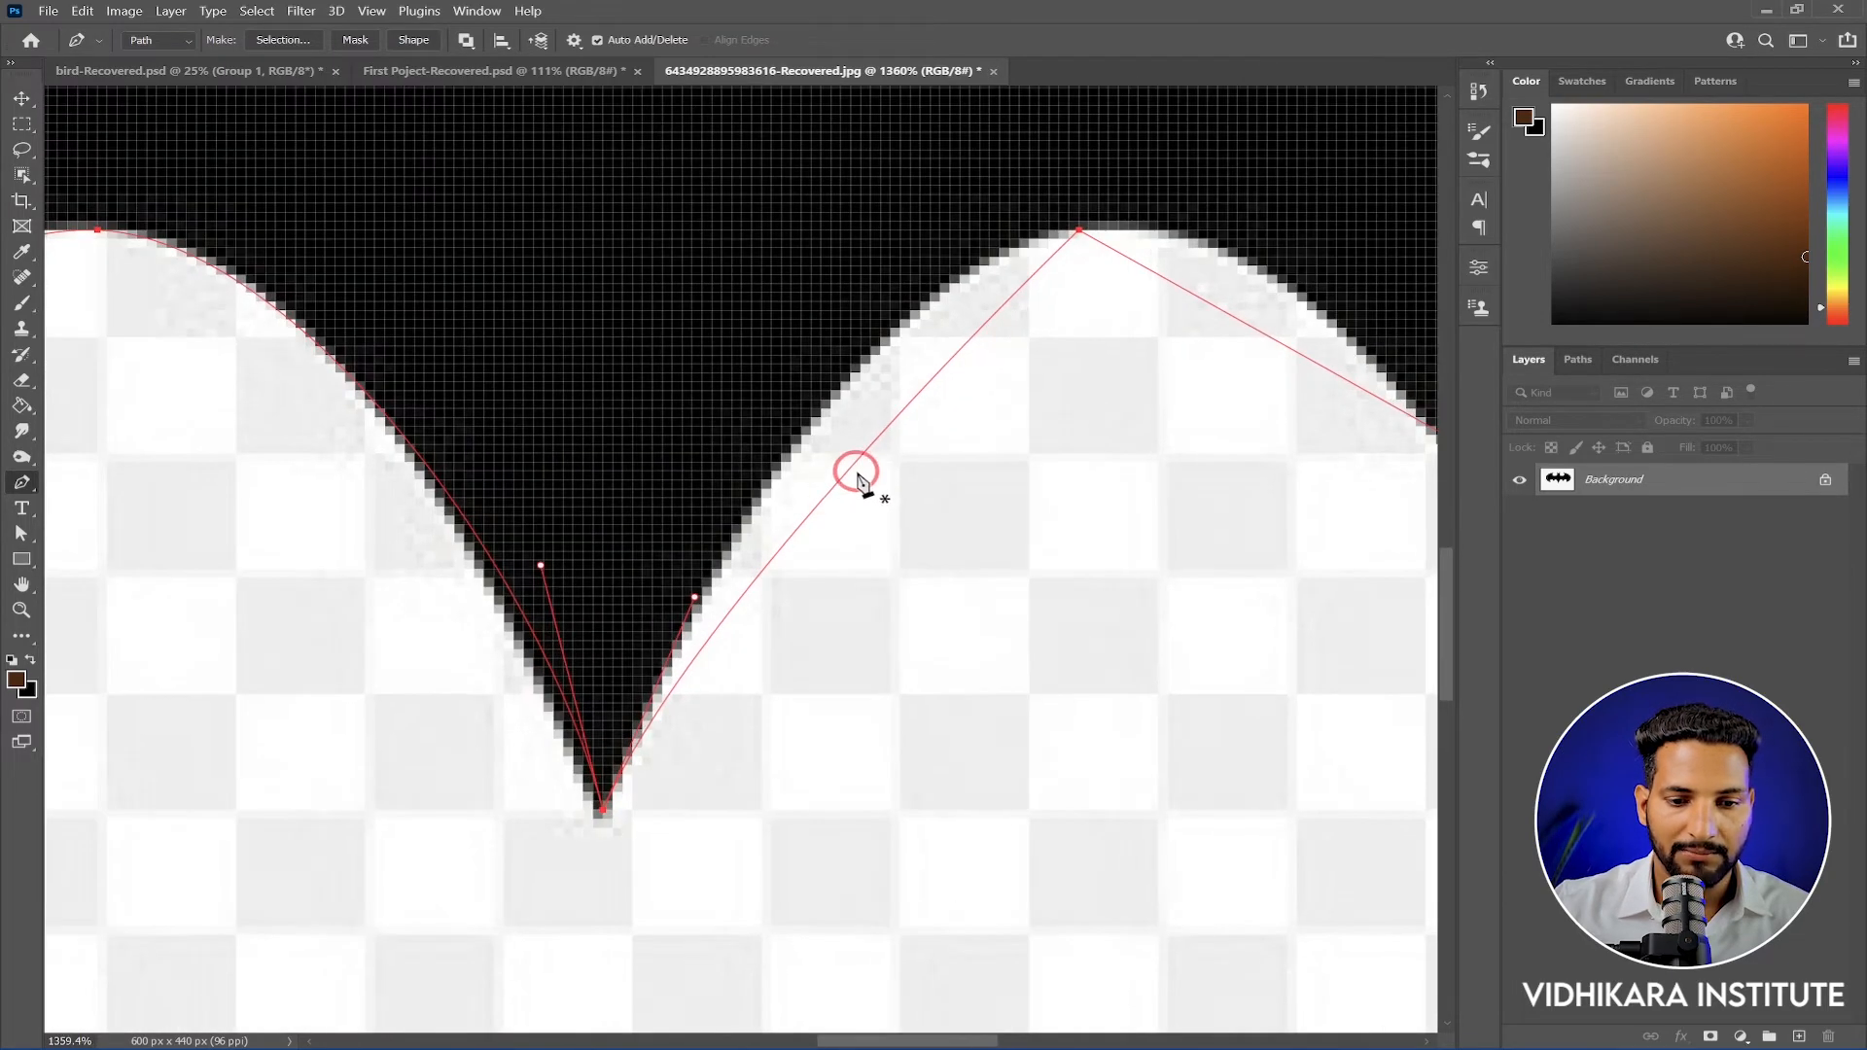
pyautogui.click(835, 485)
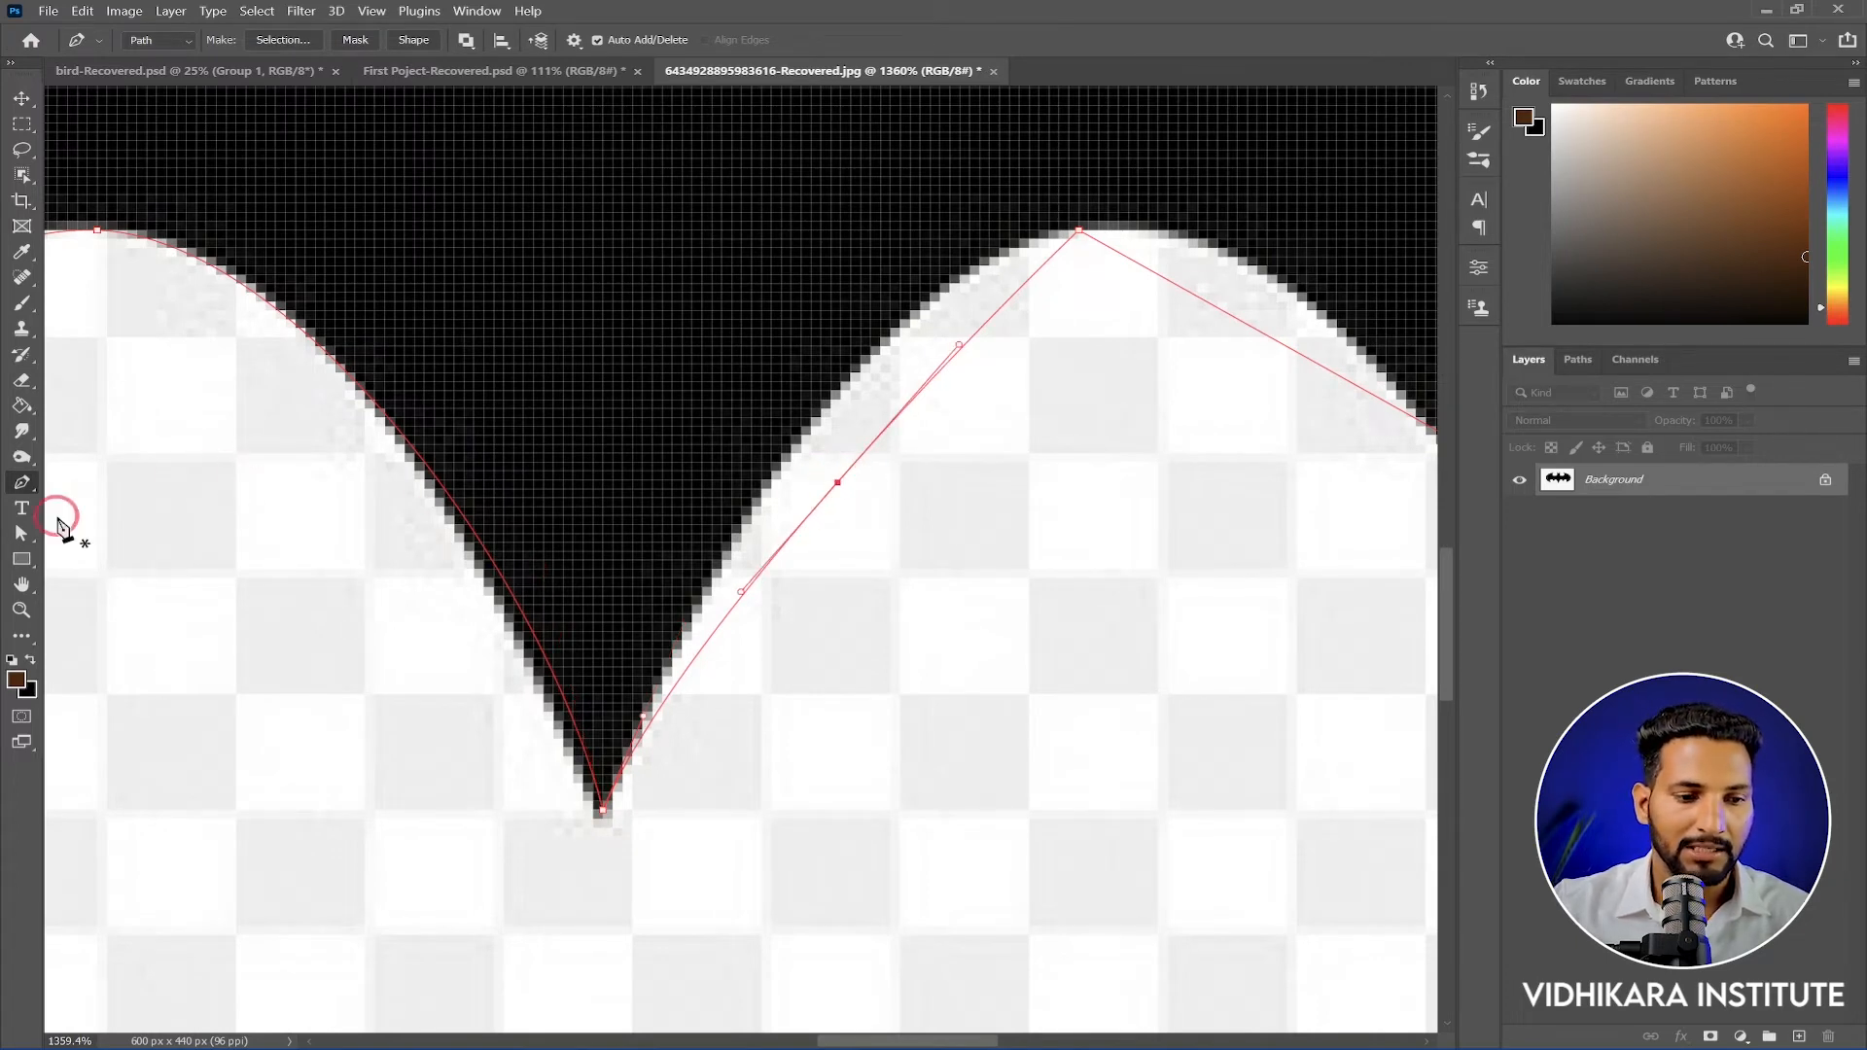
pyautogui.rightClick(20, 482)
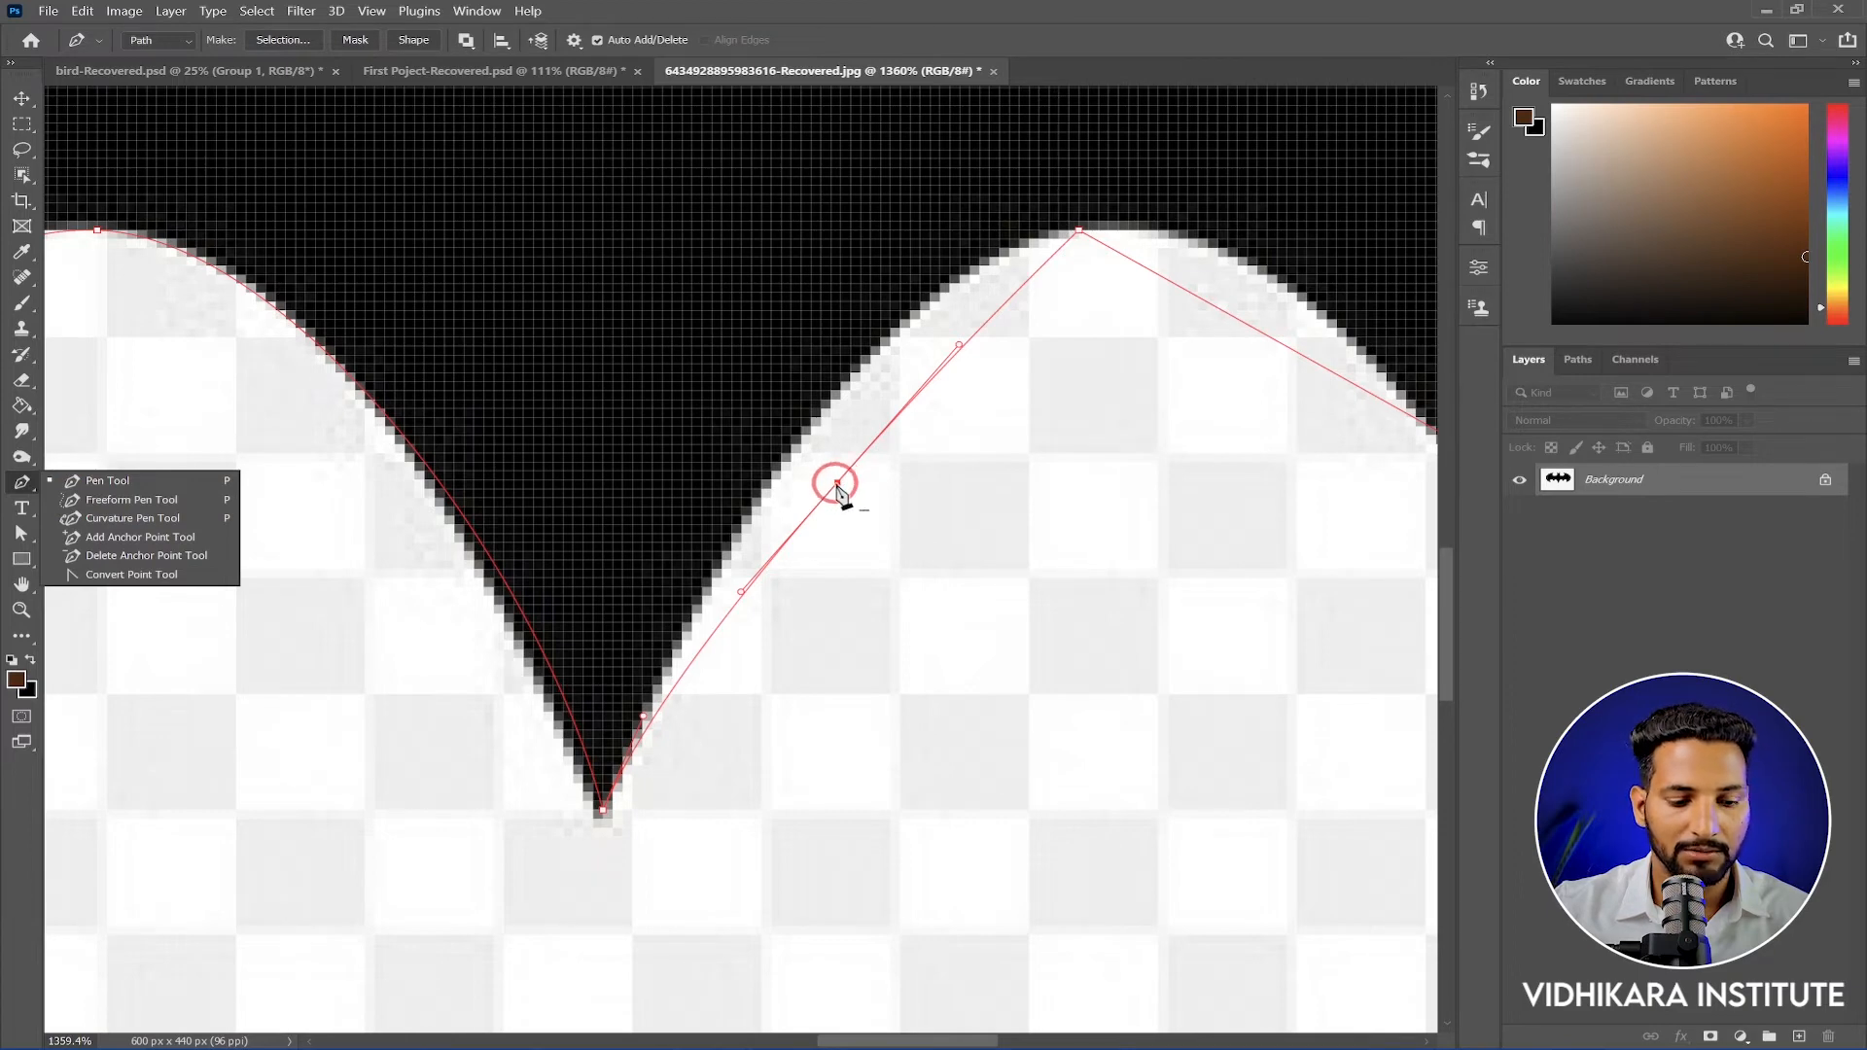
pyautogui.moveTo(836, 484); pyautogui.dragTo(801, 418)
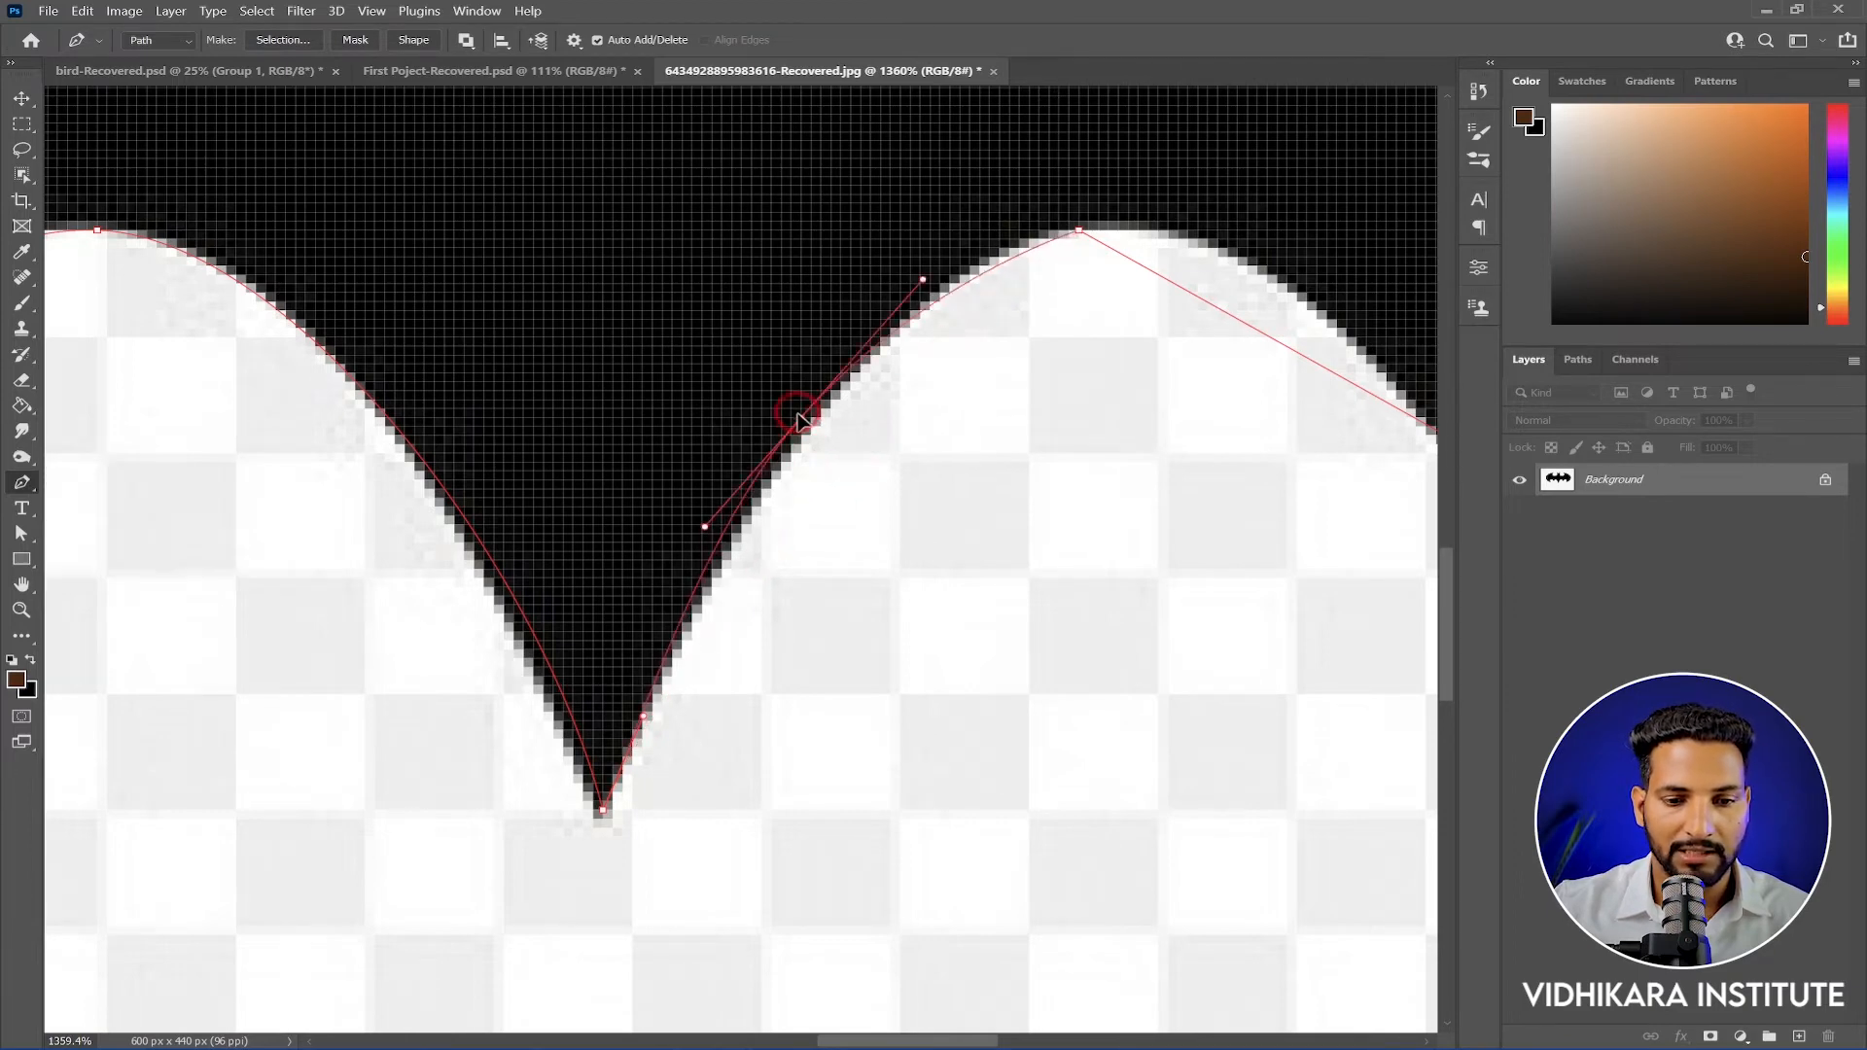
# Bend the first right scallop's far segment onto the edge with an added anchor point and delete the scallop's peak anchor
pyautogui.scroll(-2, 1046, 389)
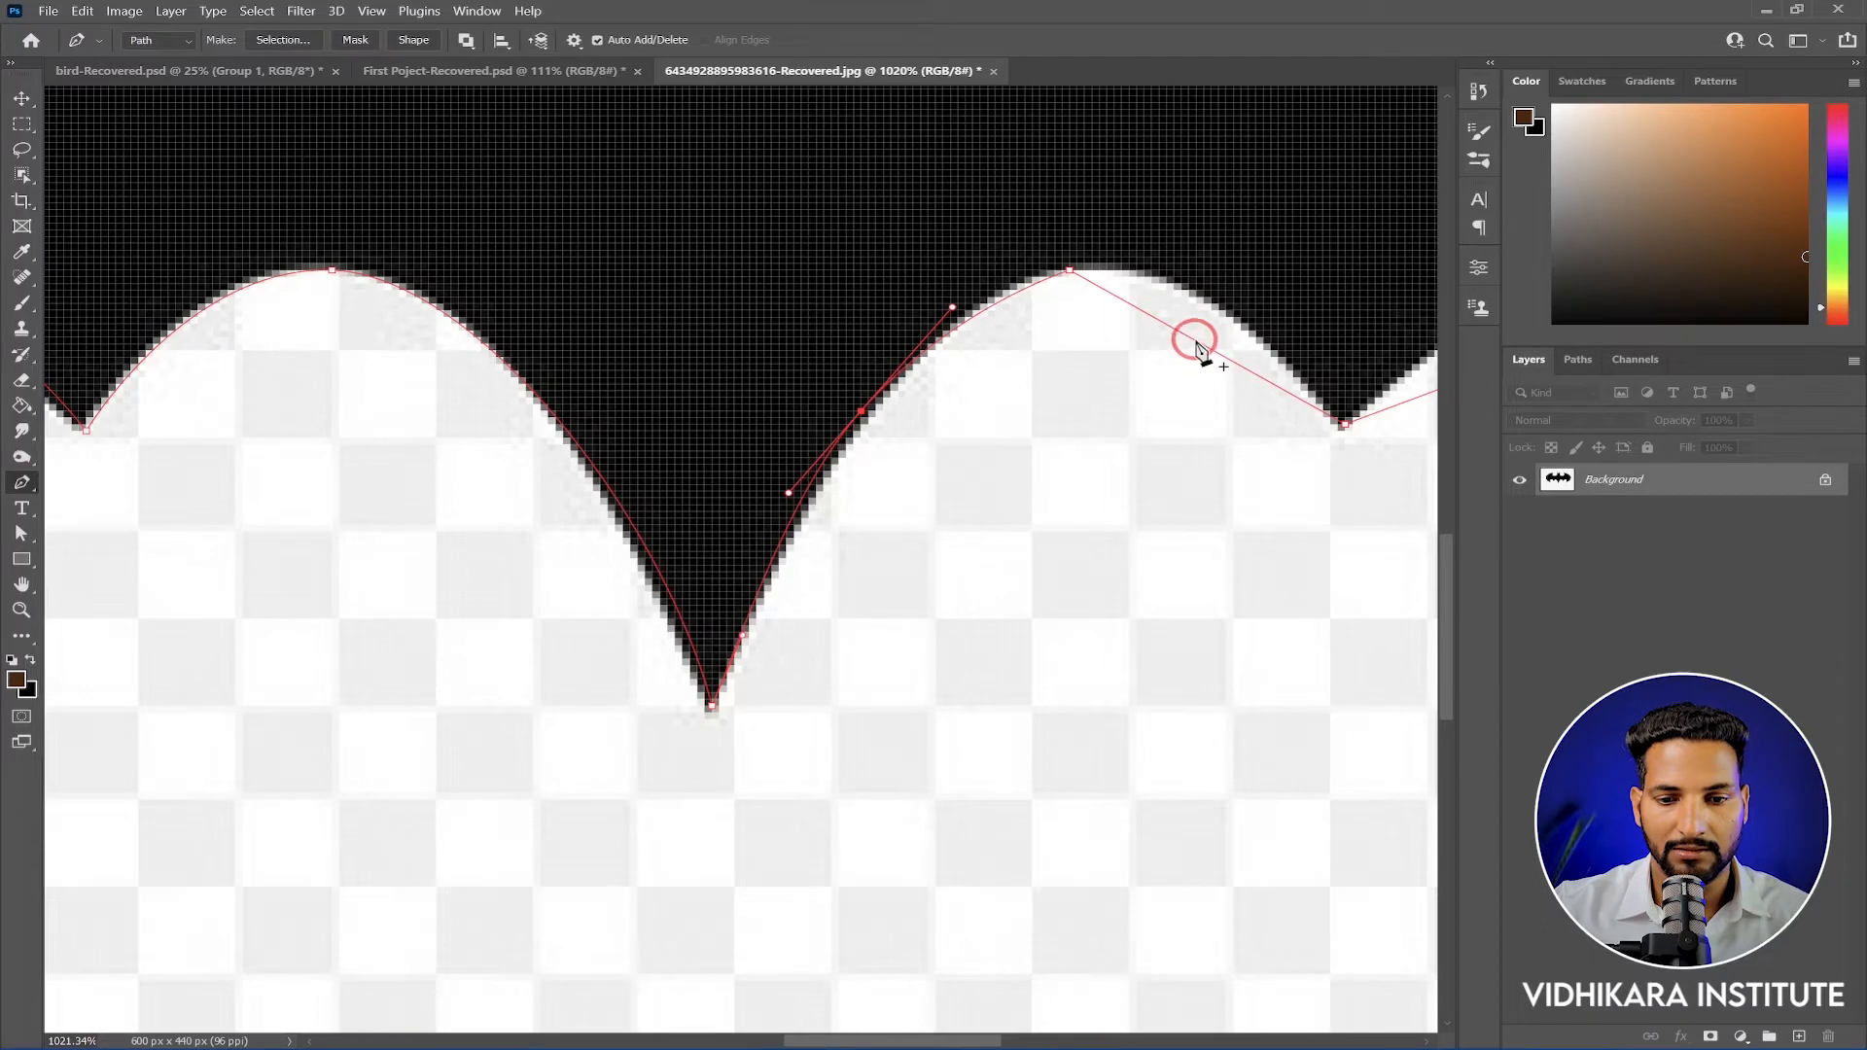
pyautogui.moveTo(1196, 343); pyautogui.dragTo(1201, 289)
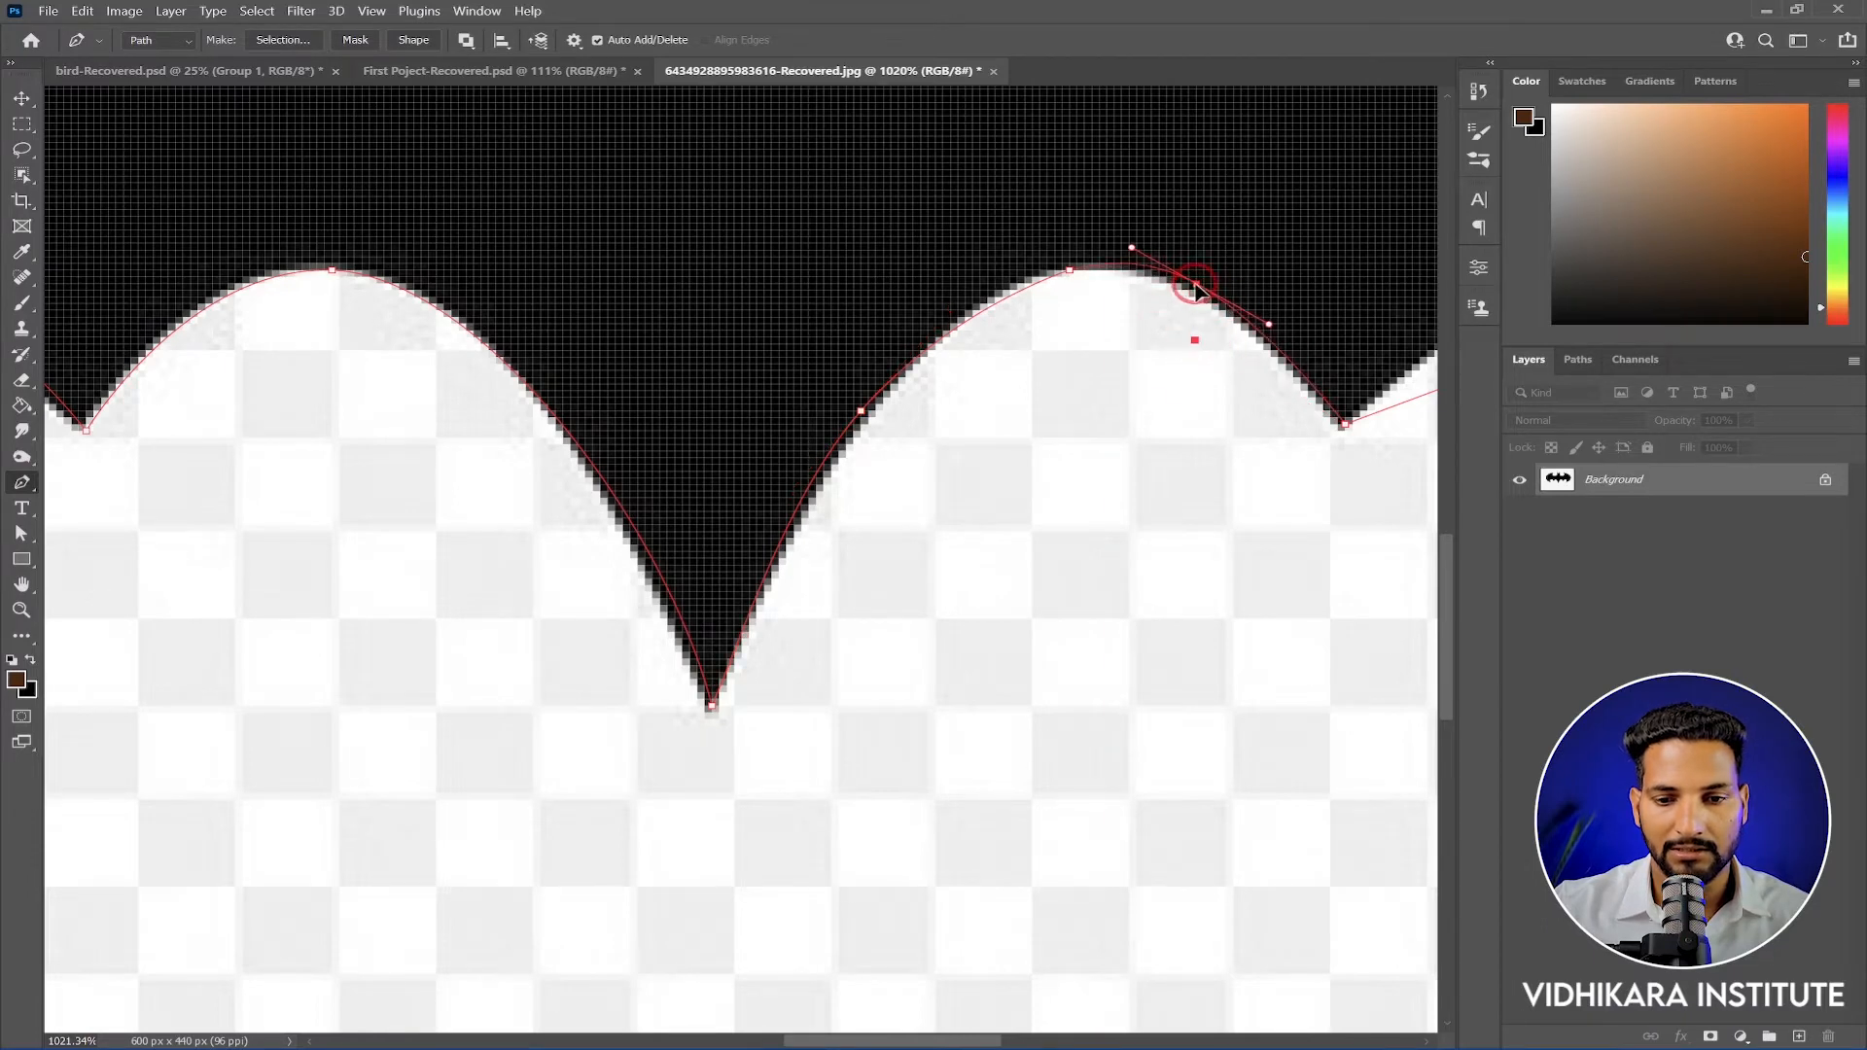
pyautogui.click(1069, 271)
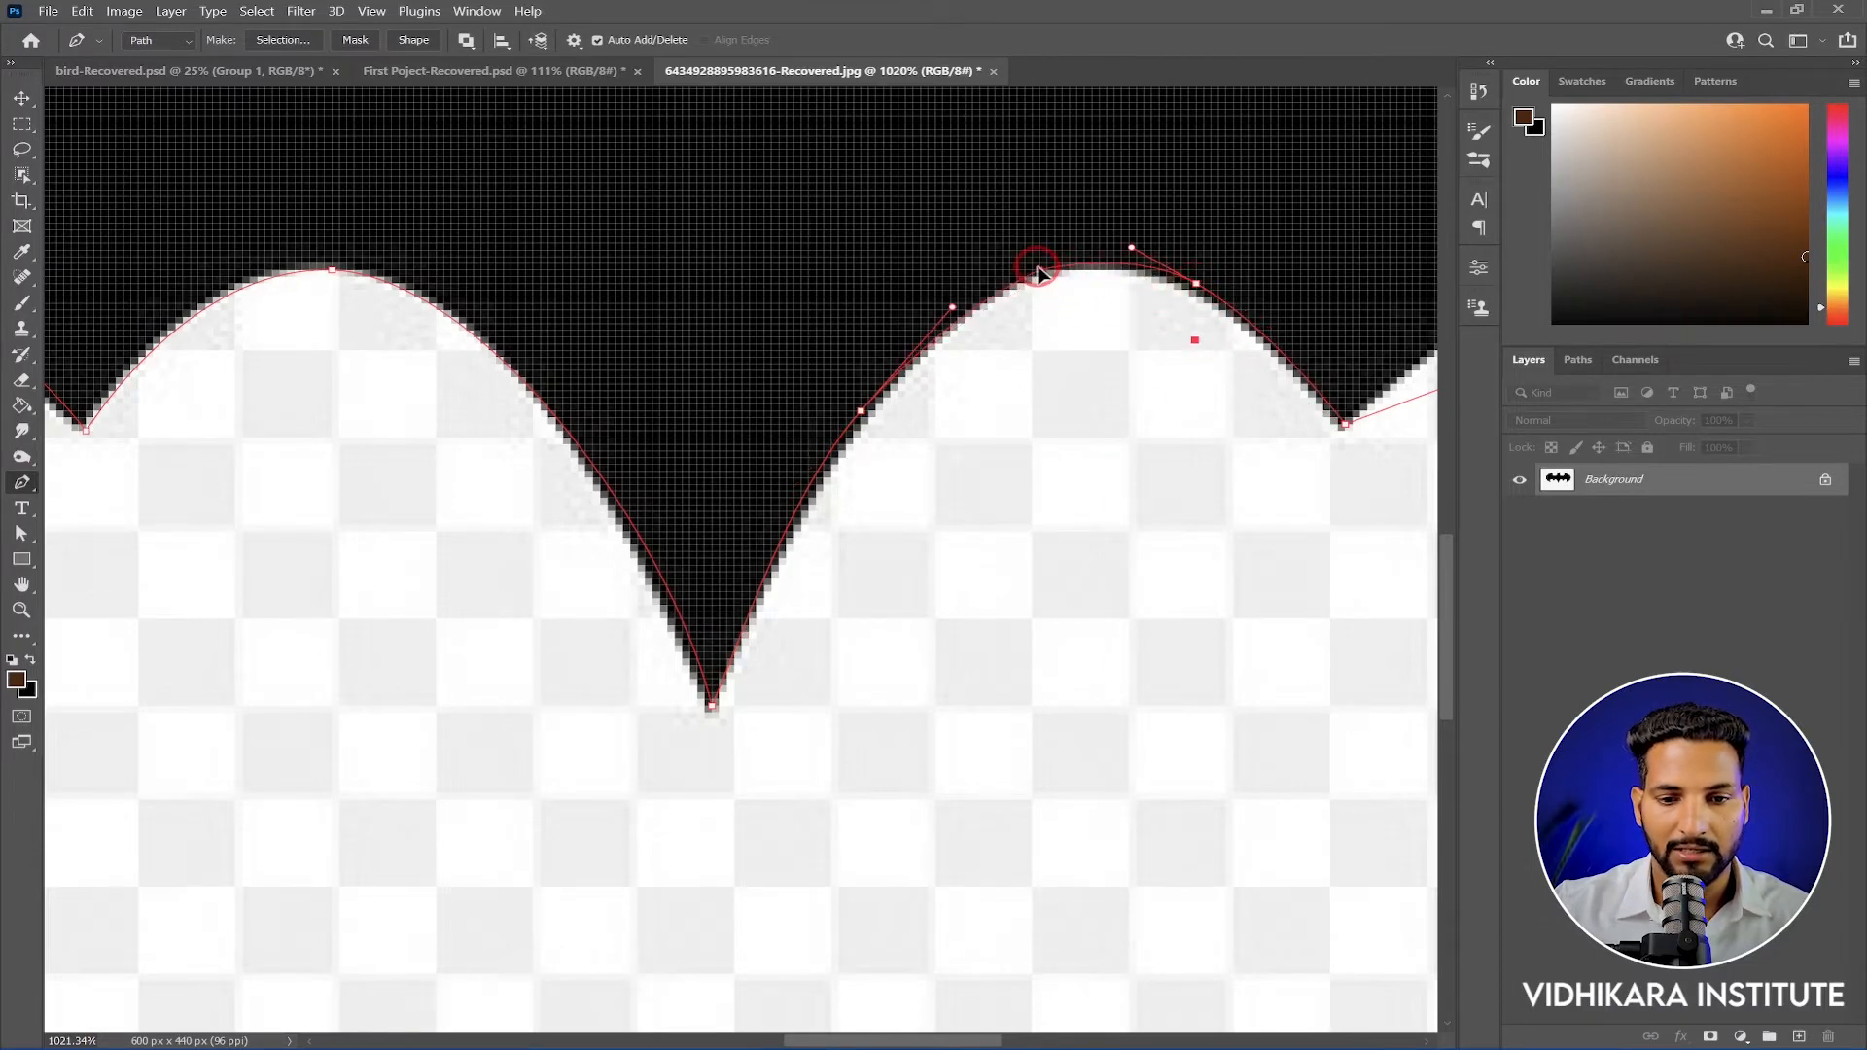
pyautogui.click(1049, 274)
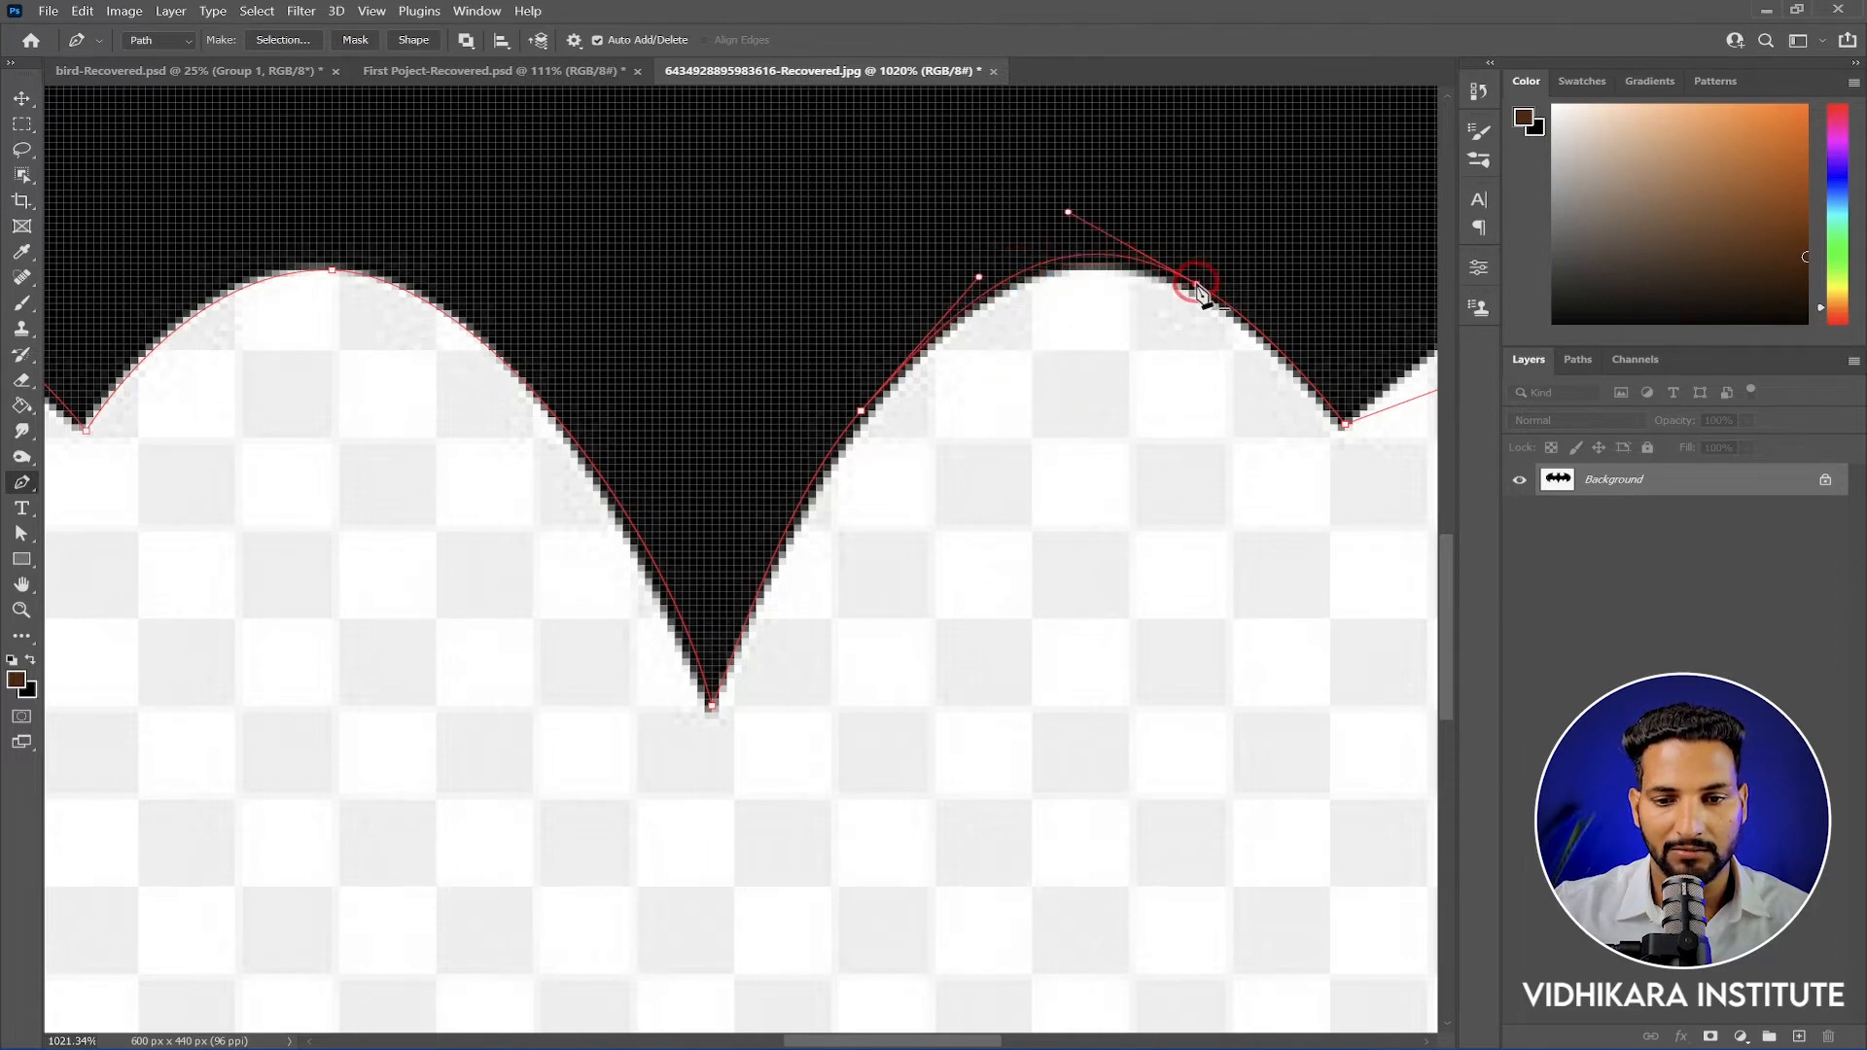
# Add anchor points on the outer right scallop and the right wing's lower inner edge, moving both segments onto the outline
pyautogui.moveTo(1185, 429); pyautogui.dragTo(734, 659)
pyautogui.moveTo(1124, 584); pyautogui.dragTo(867, 642)
pyautogui.scroll(-4, 919, 586)
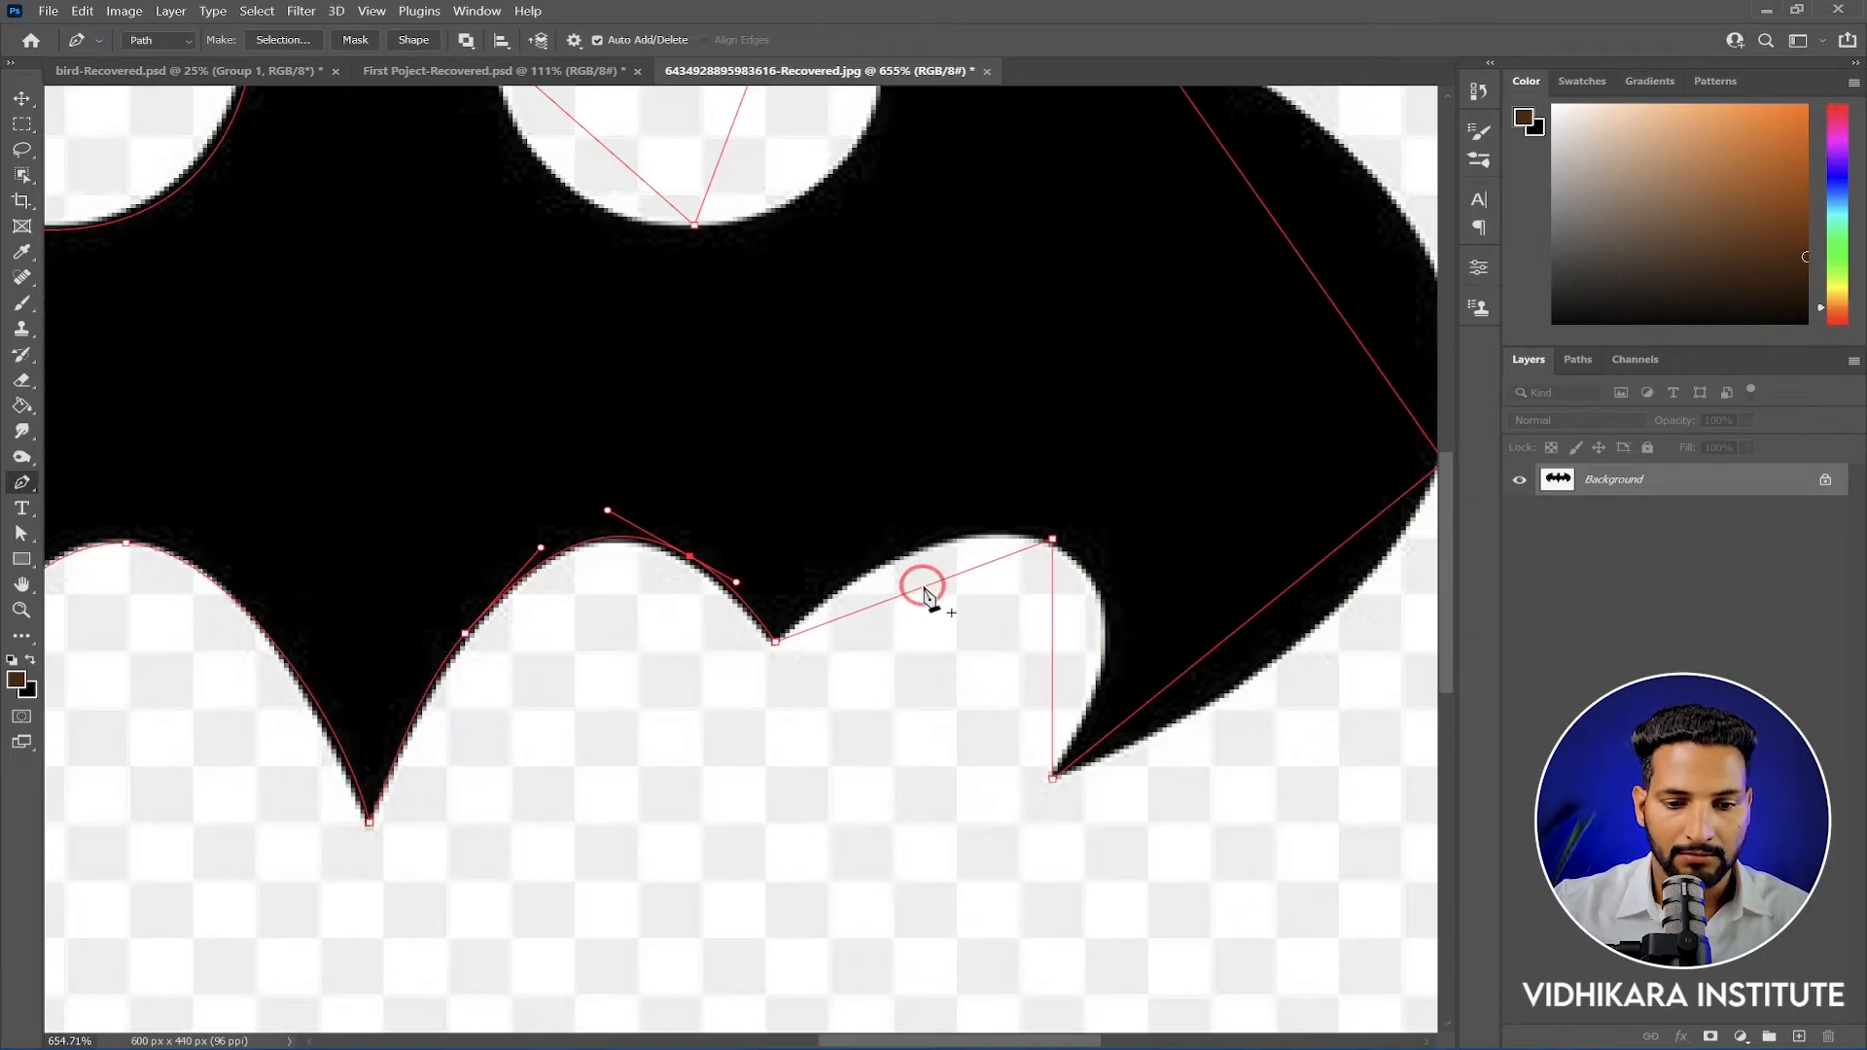
pyautogui.scroll(4, 925, 591)
pyautogui.click(936, 582)
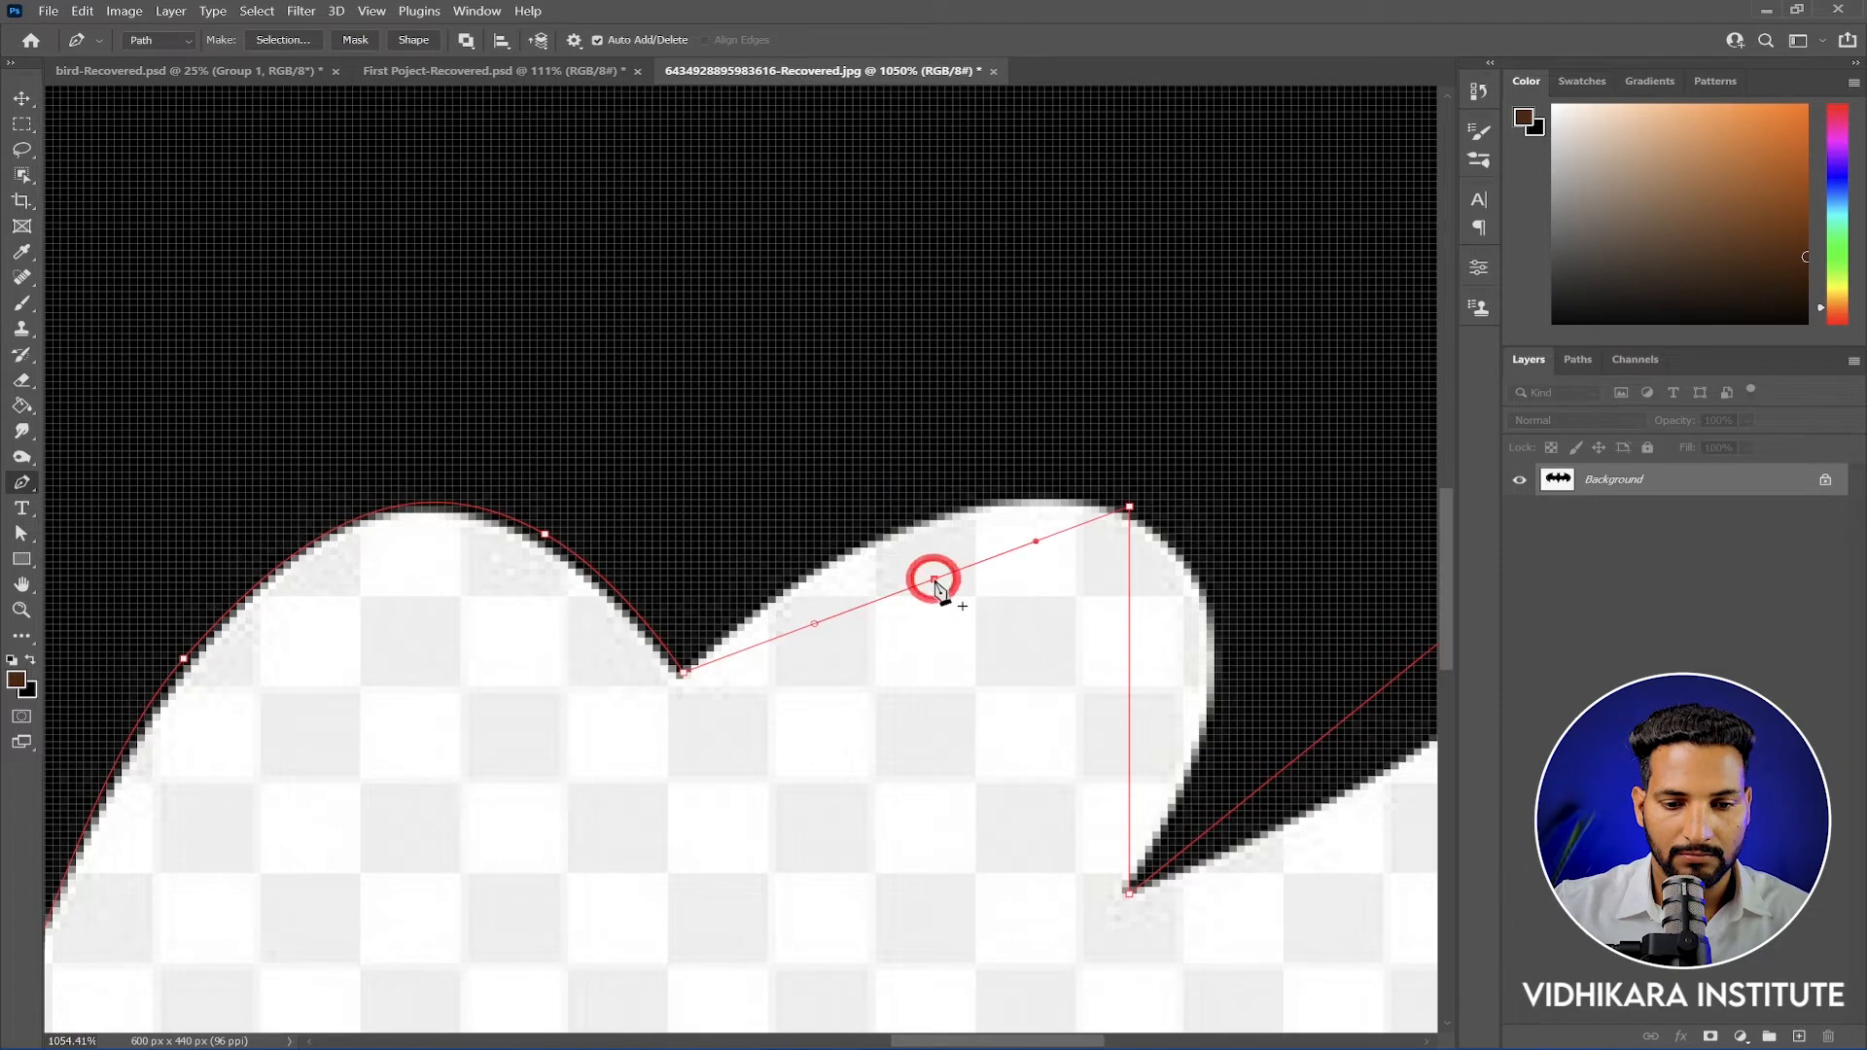
pyautogui.moveTo(934, 580); pyautogui.dragTo(914, 513)
pyautogui.click(1128, 678)
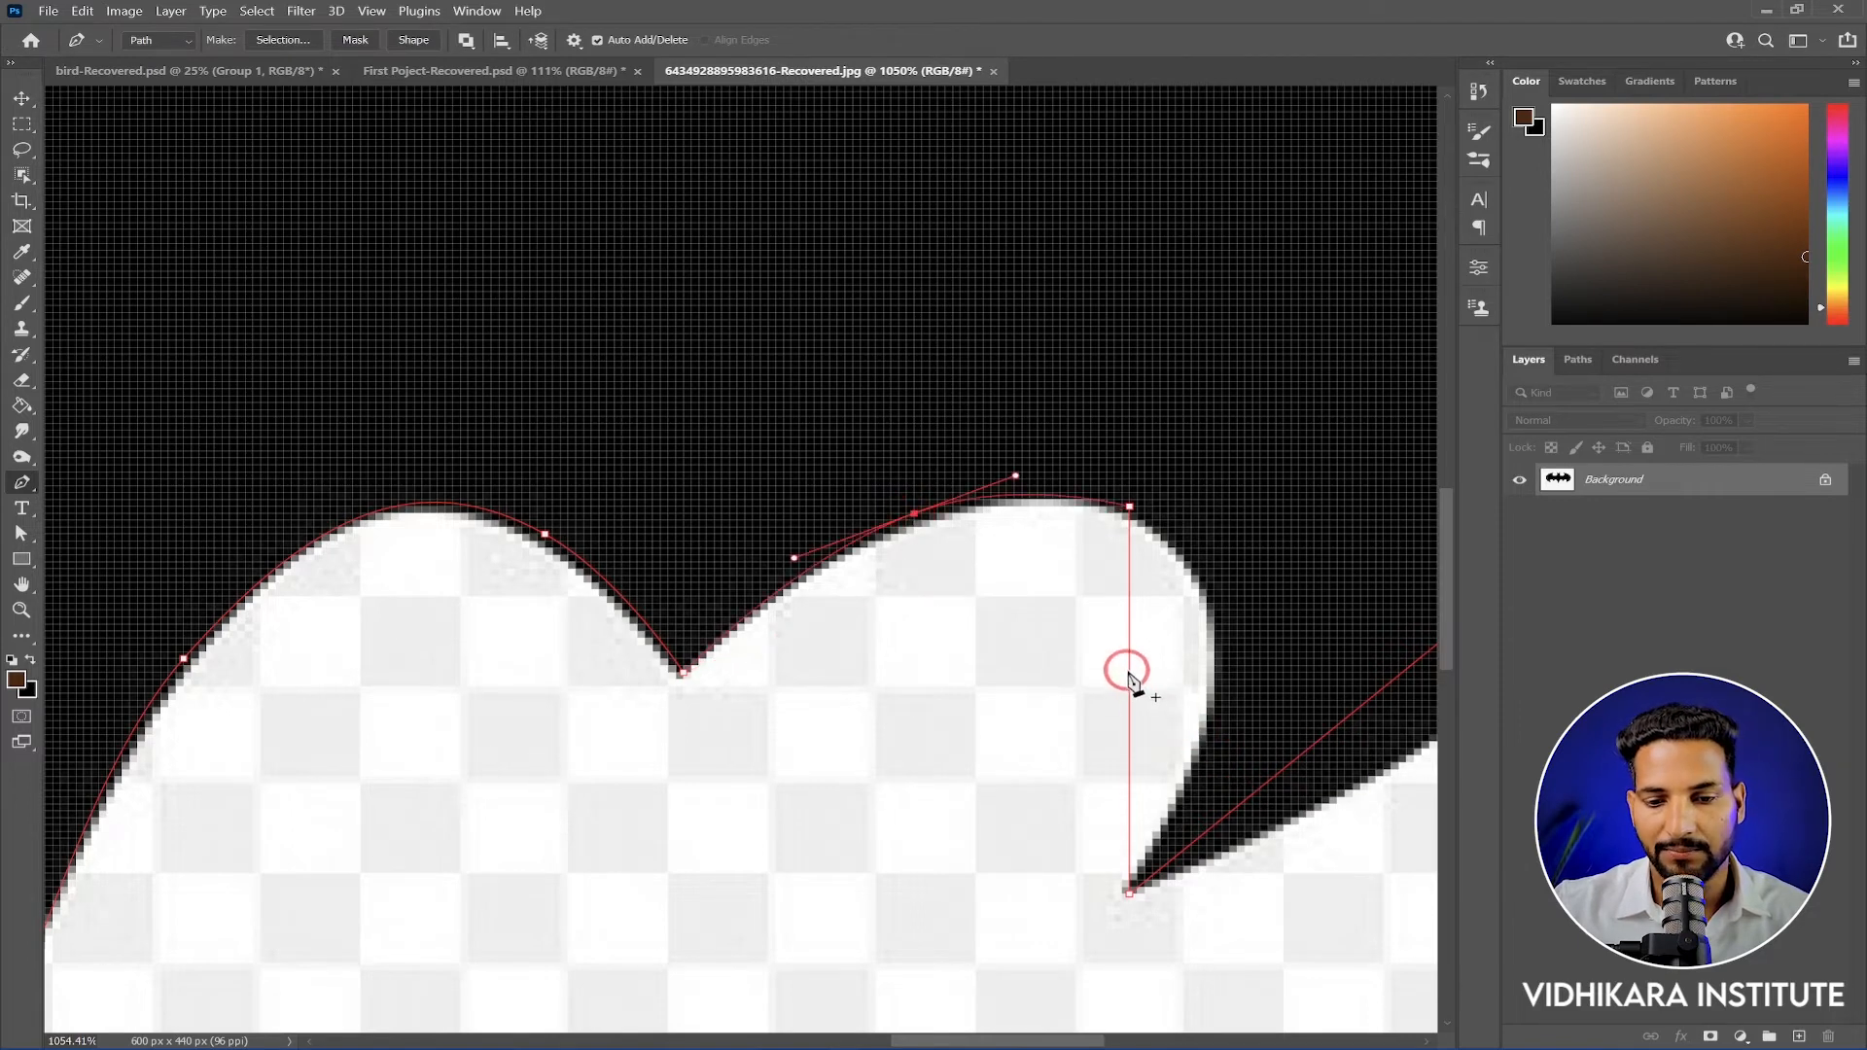
pyautogui.moveTo(1128, 678); pyautogui.dragTo(1229, 655)
# Add anchor points on the right wing's lower and upper outer segments and move them out to follow the wing's curve
pyautogui.scroll(-5, 1226, 653)
pyautogui.moveTo(1385, 642); pyautogui.dragTo(1041, 637)
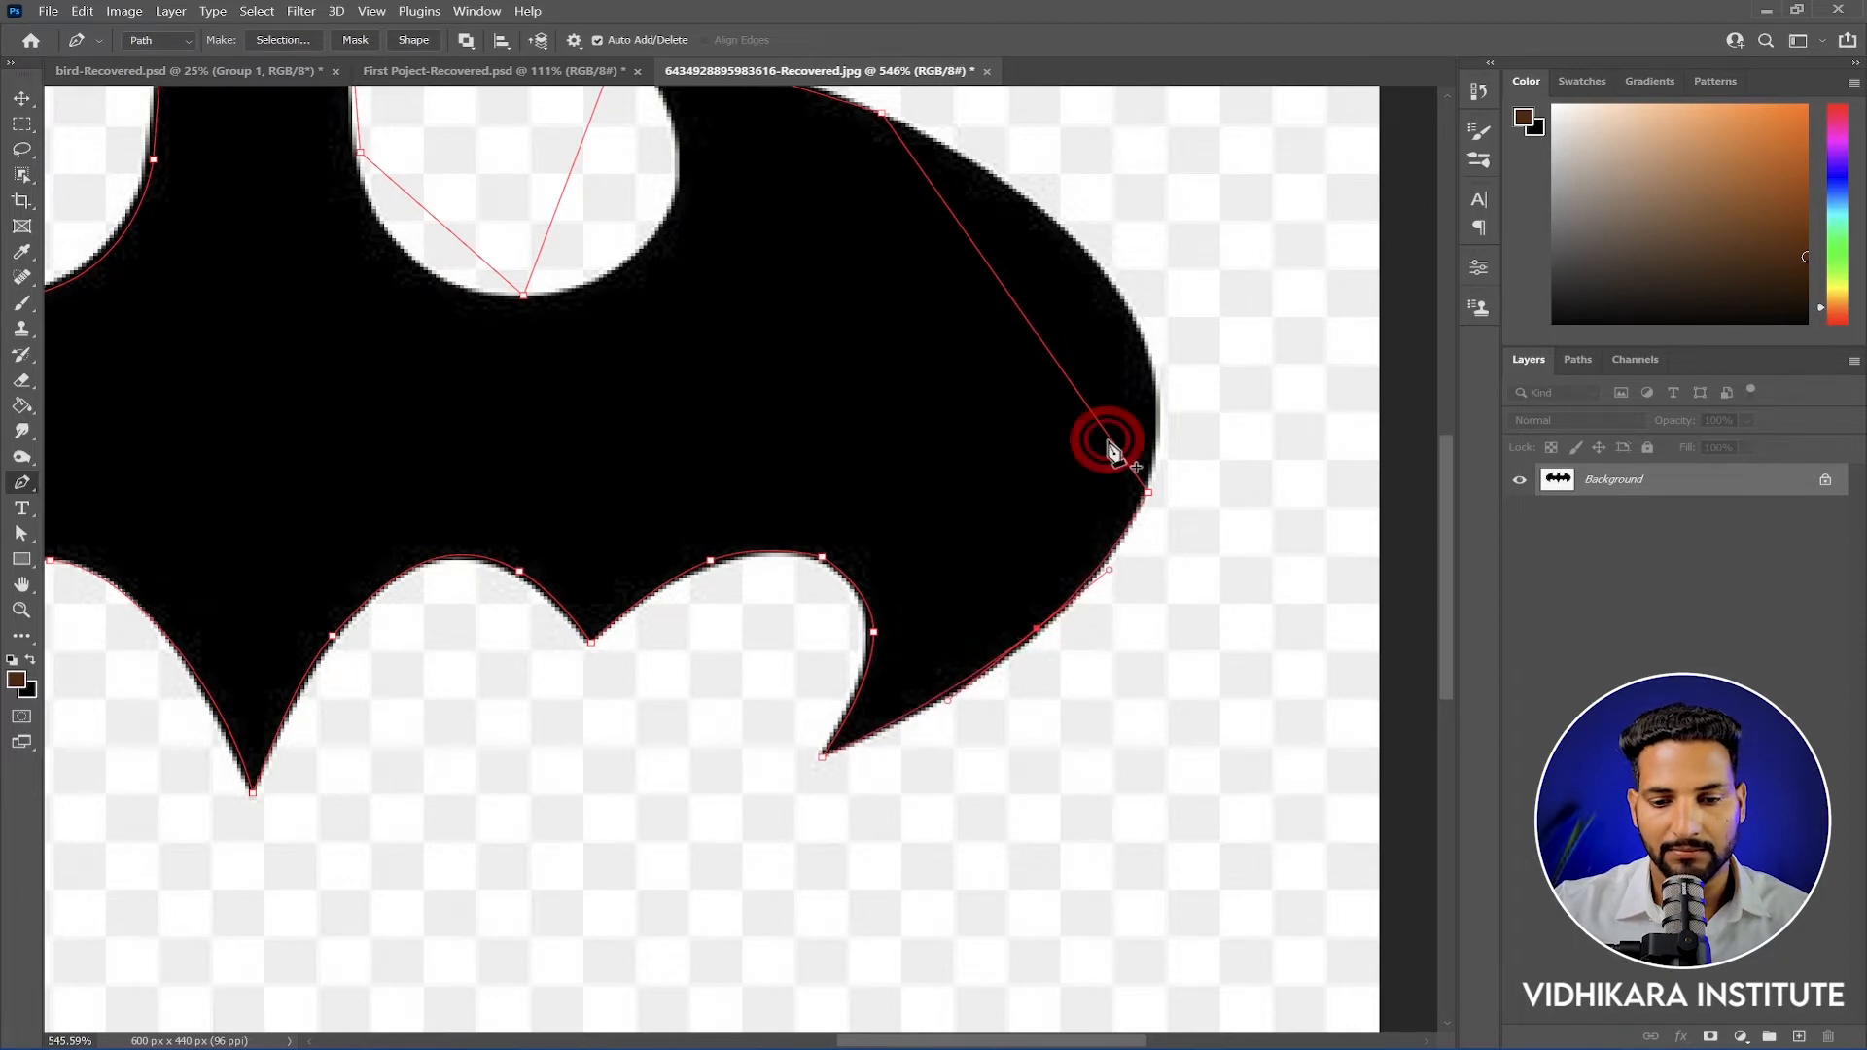
pyautogui.moveTo(1030, 421); pyautogui.dragTo(872, 709)
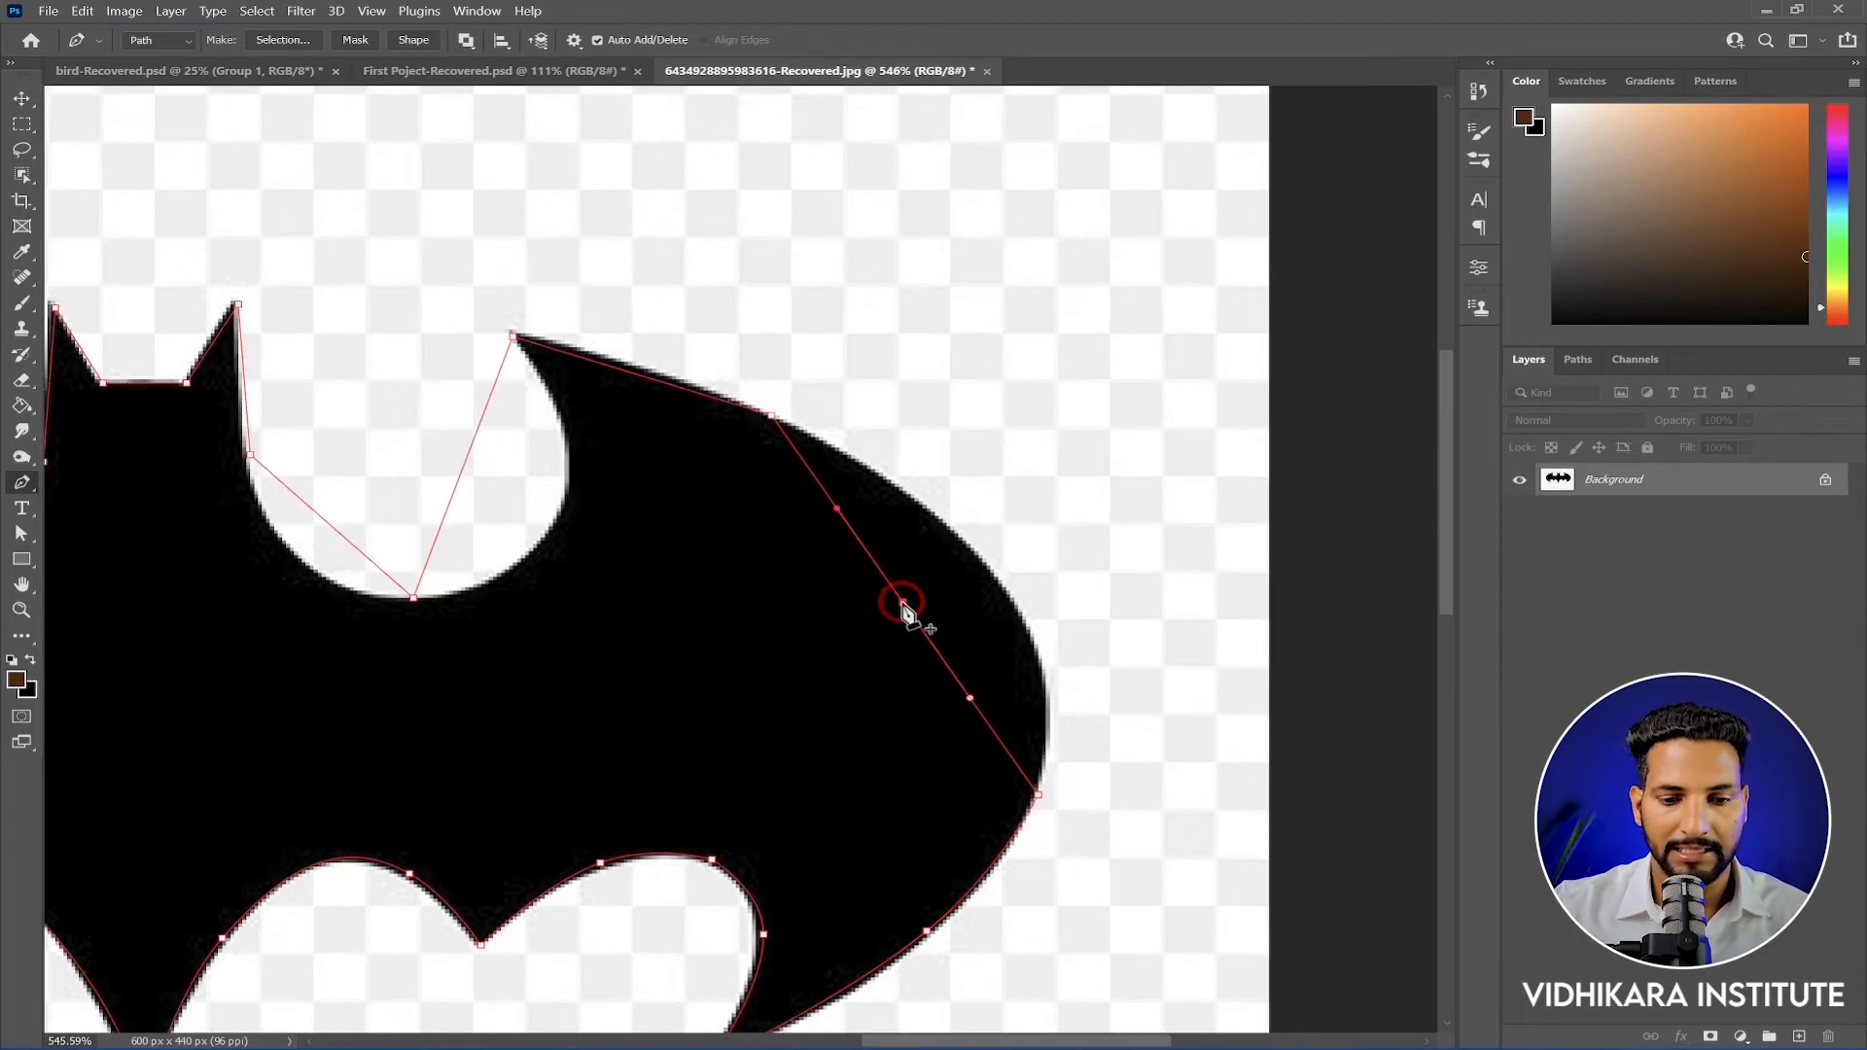
pyautogui.moveTo(903, 603); pyautogui.dragTo(1002, 593)
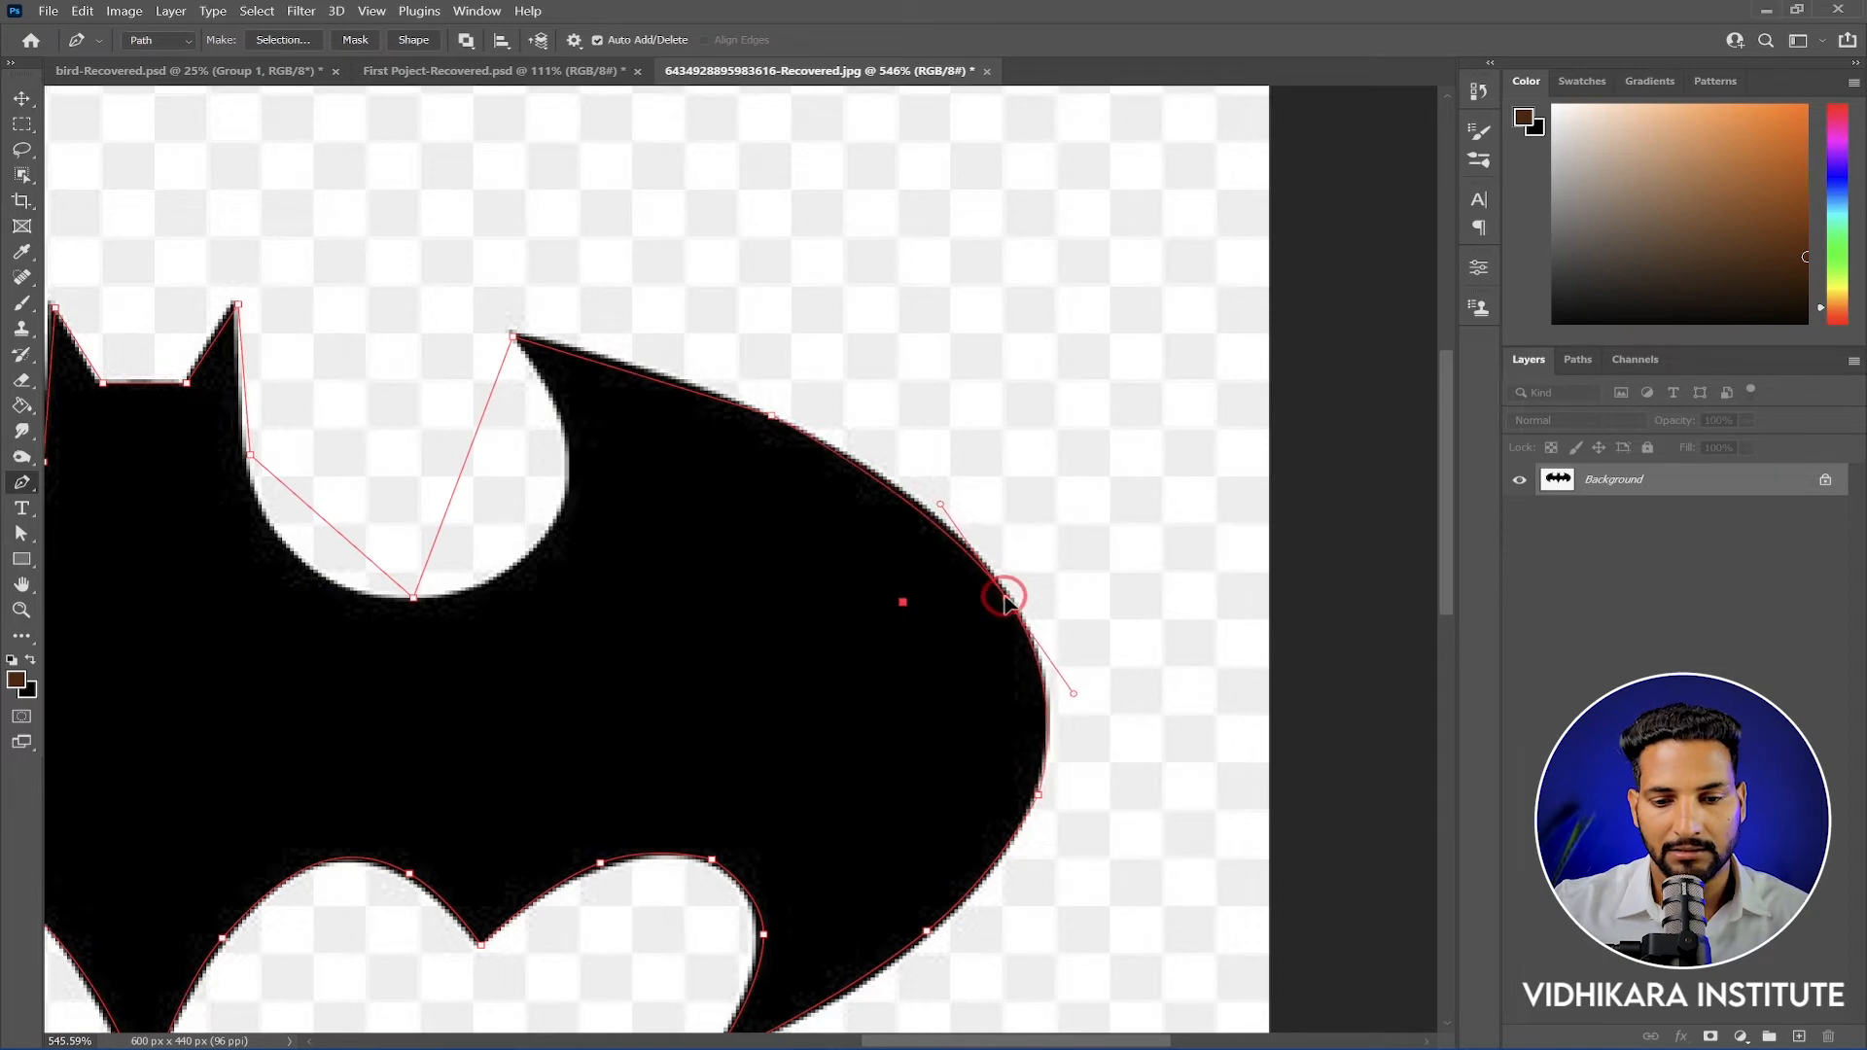
# Move the right wing's upper-tip anchor exactly onto the tip and delete the neighbouring anchor on the wing's top edge
pyautogui.scroll(4, 537, 352)
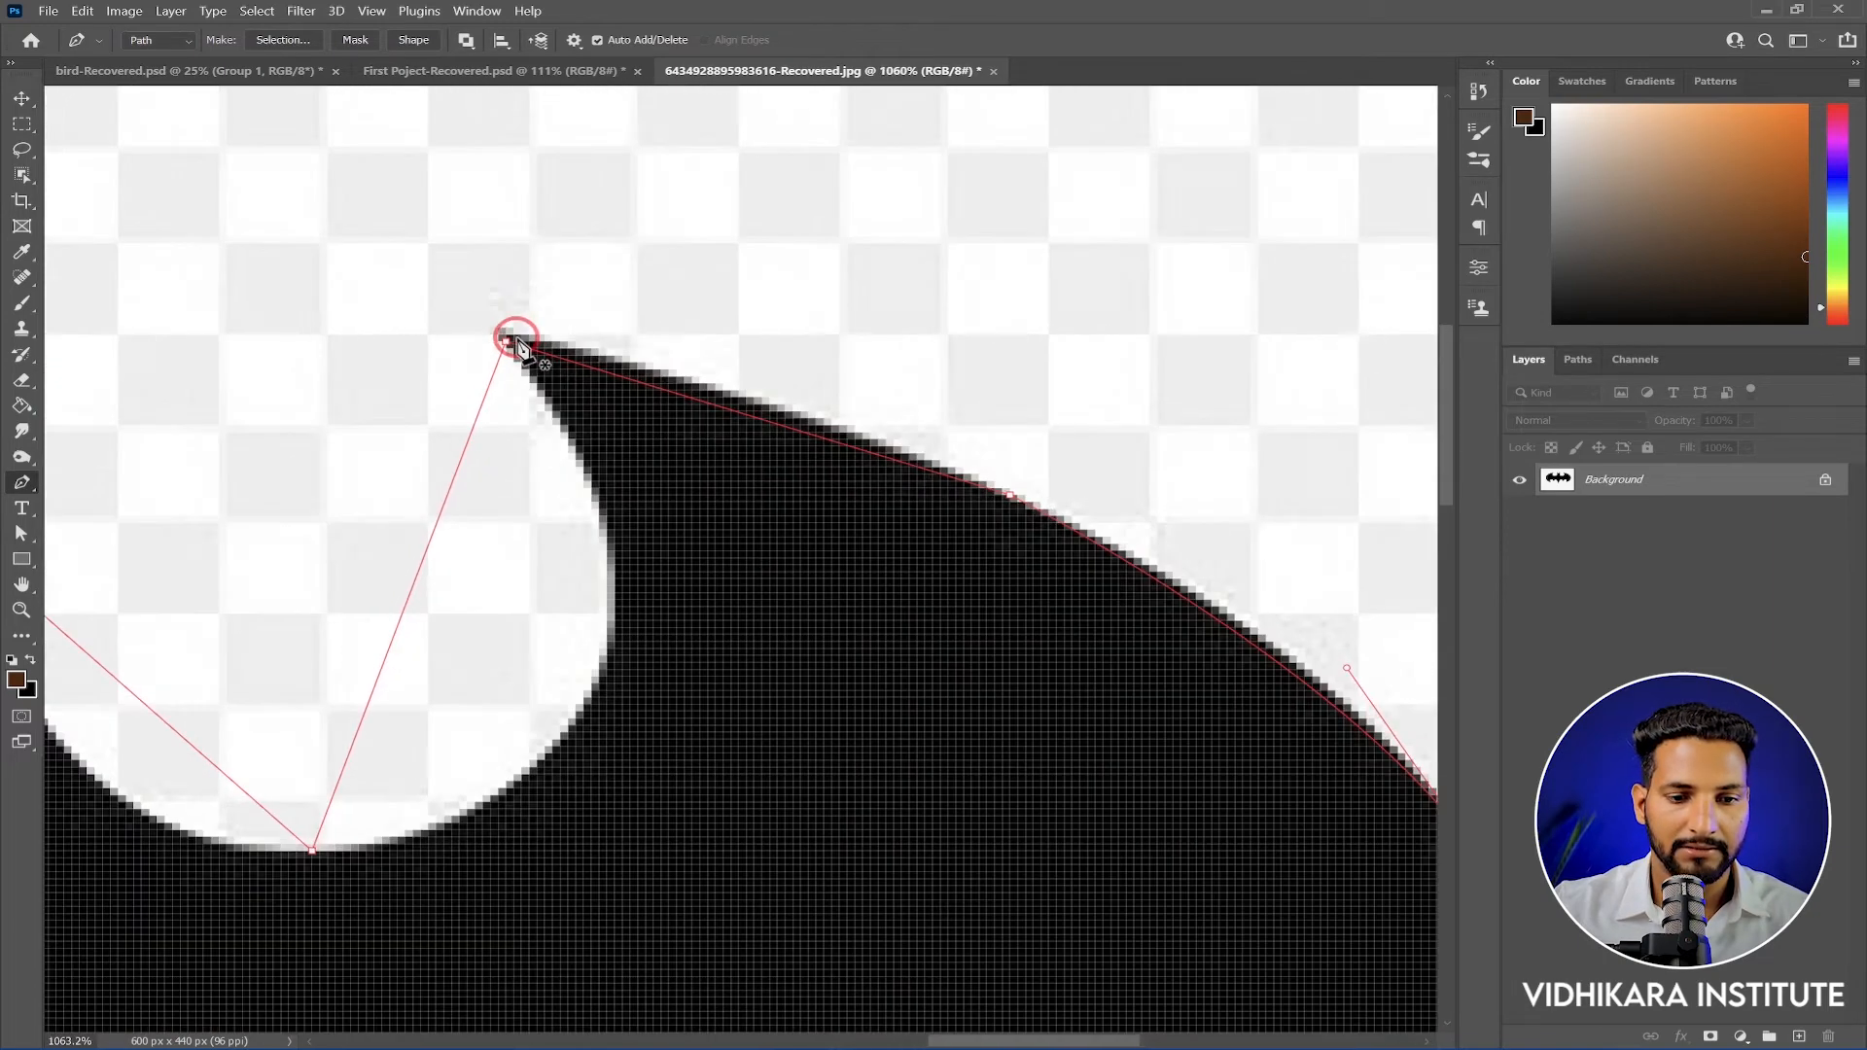
pyautogui.moveTo(508, 344); pyautogui.dragTo(507, 337)
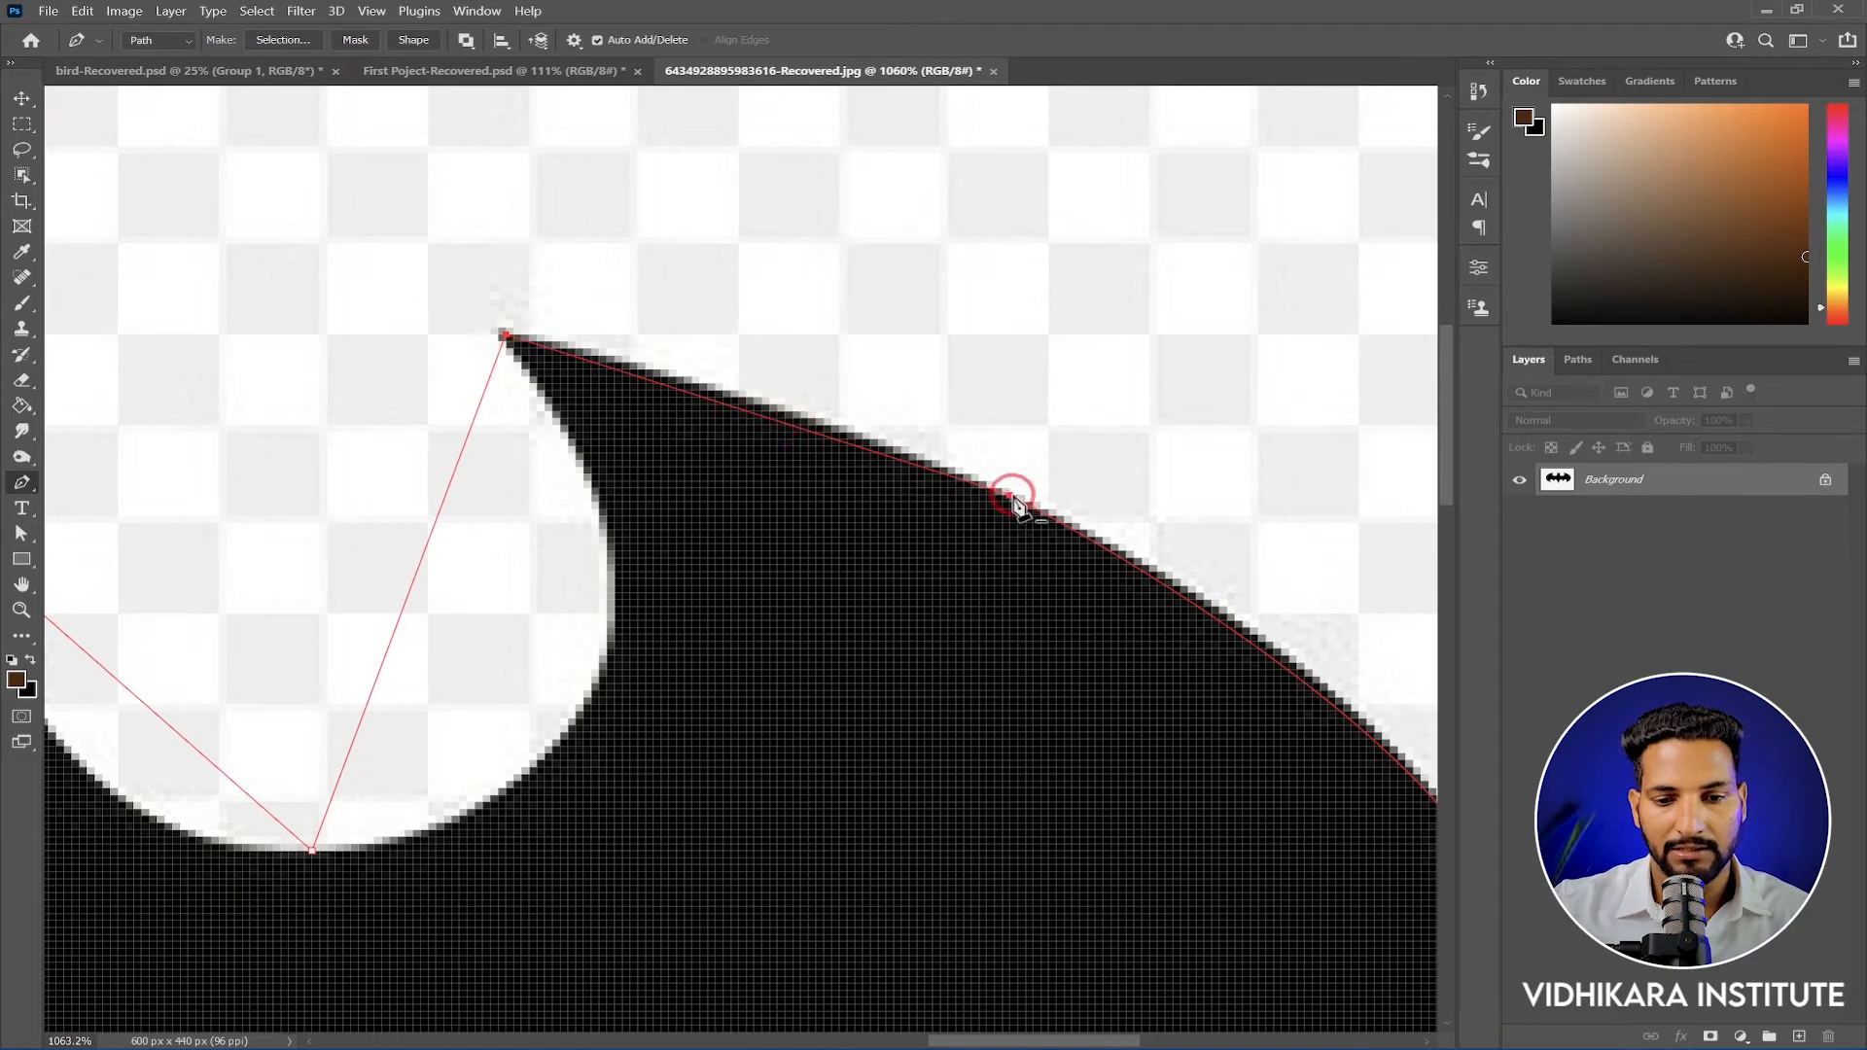
pyautogui.scroll(-3, 1011, 497)
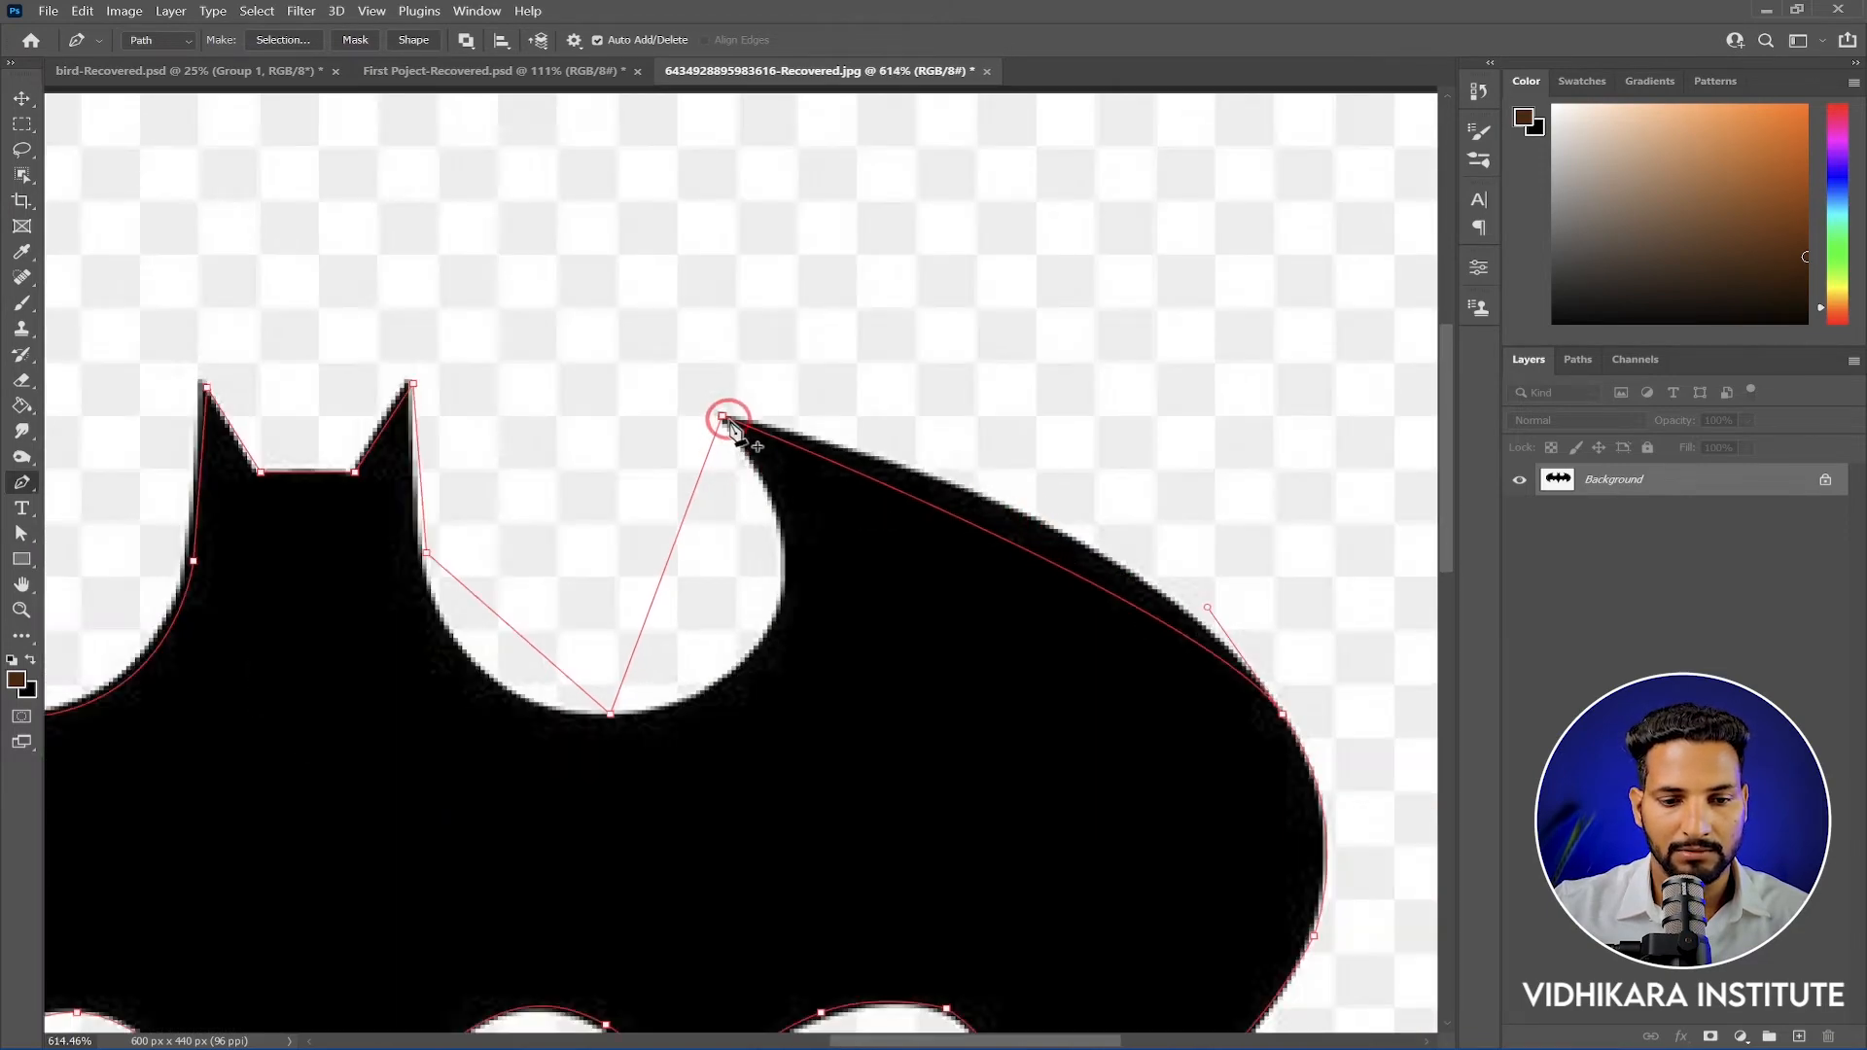
# Pull curve handles out of the right wing's upper-tip anchor and adjust the outer handle to fit the wing's top edge
pyautogui.moveTo(725, 420); pyautogui.dragTo(476, 374)
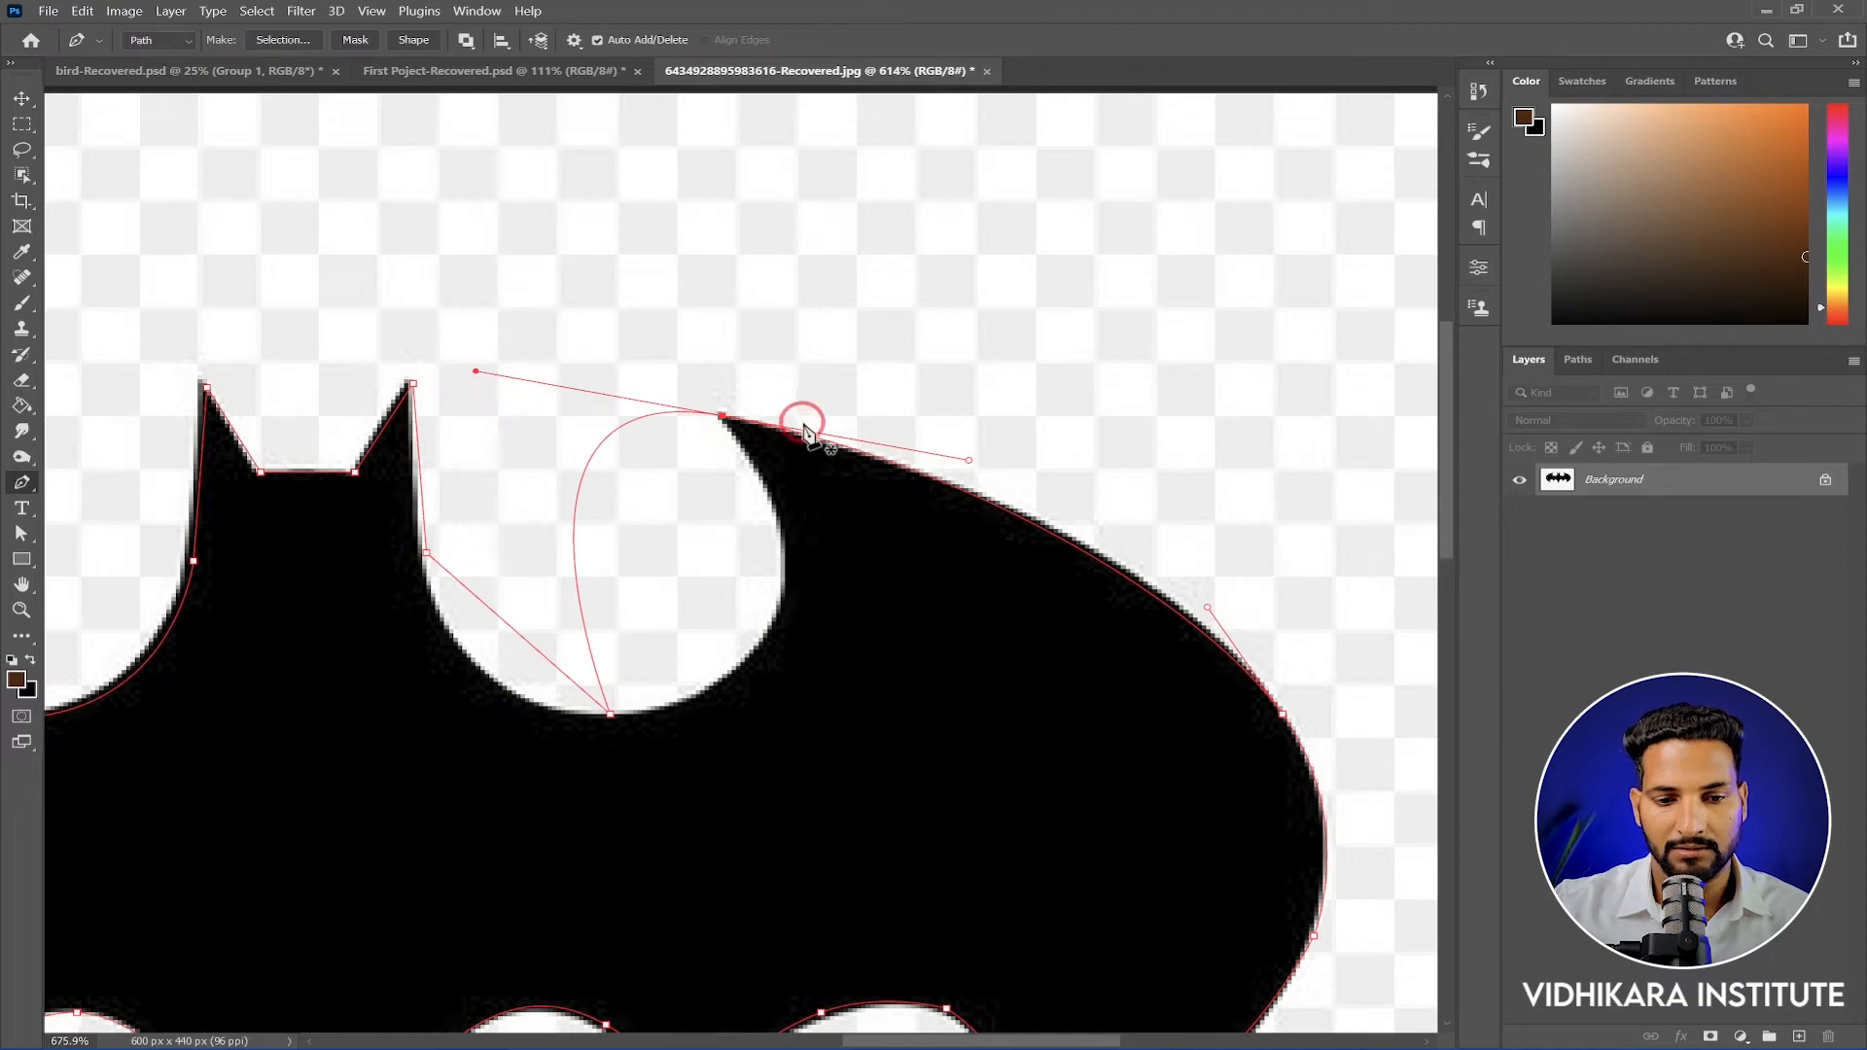
pyautogui.scroll(3, 801, 426)
pyautogui.scroll(-4, 759, 447)
pyautogui.scroll(2, 755, 416)
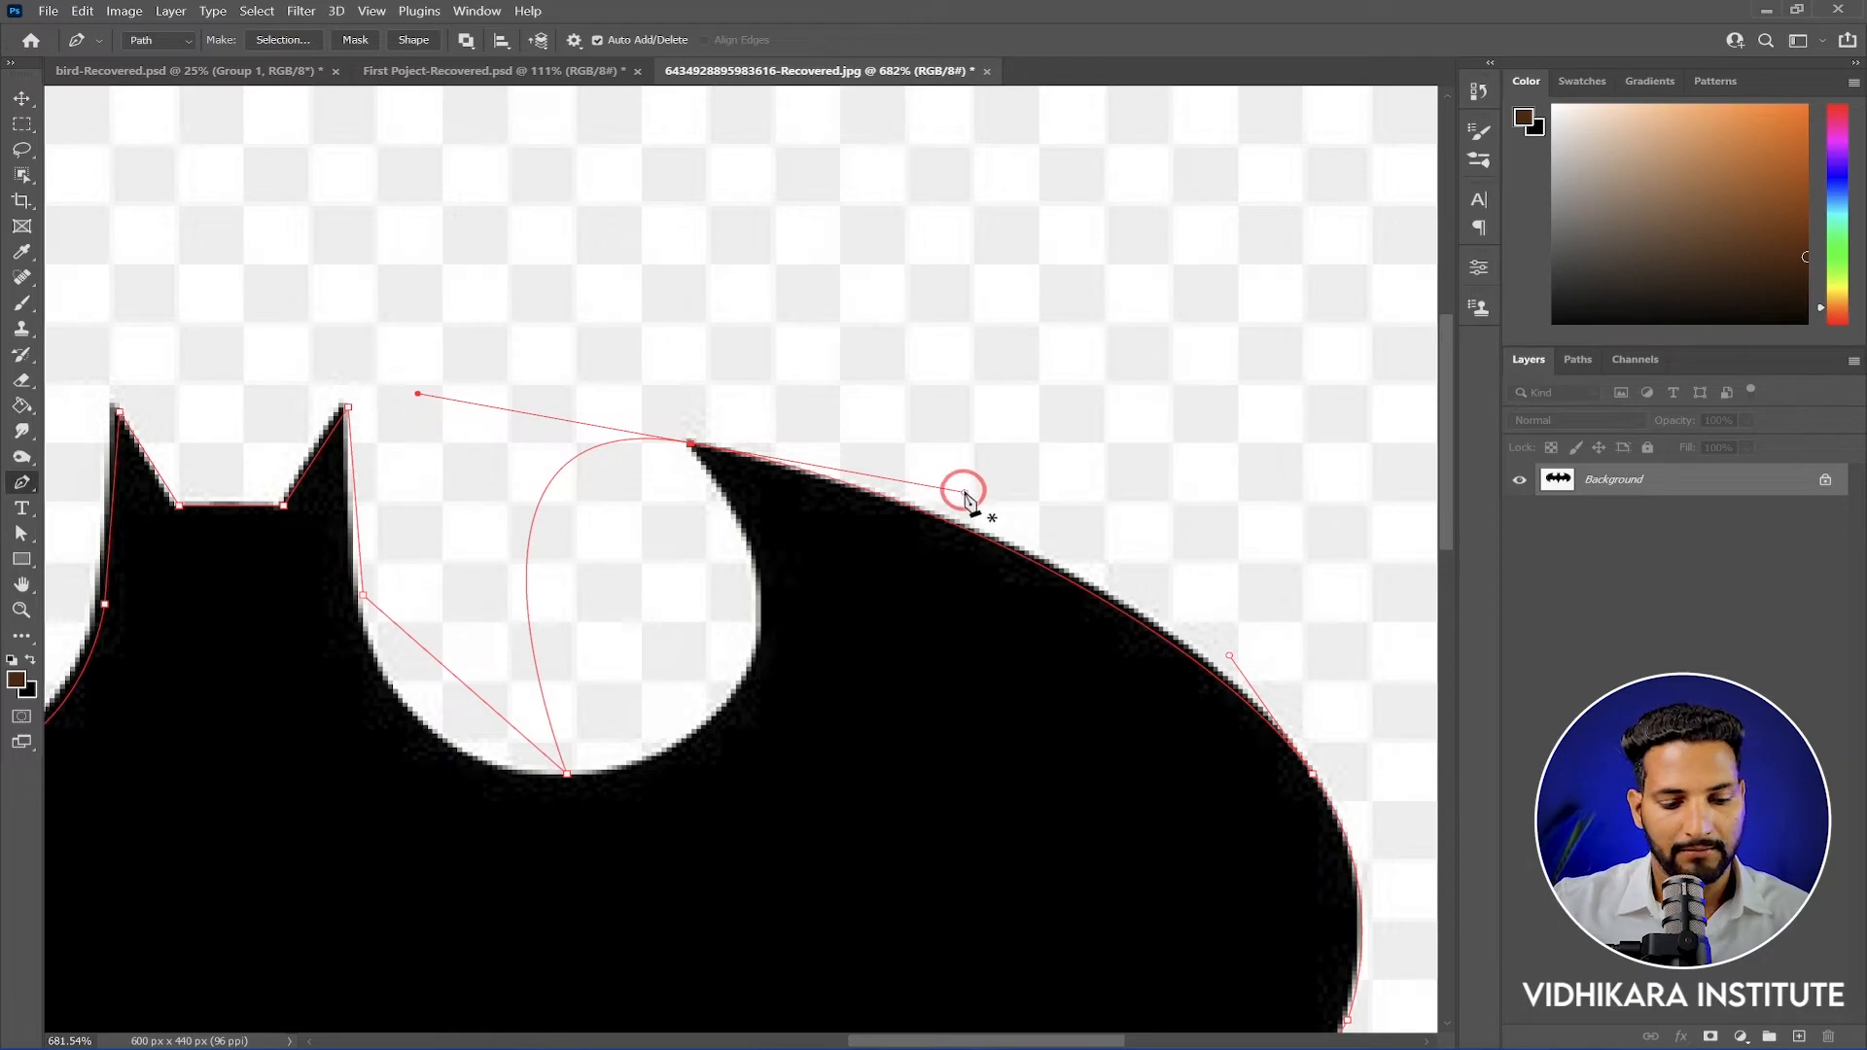
pyautogui.moveTo(966, 494); pyautogui.dragTo(1059, 531)
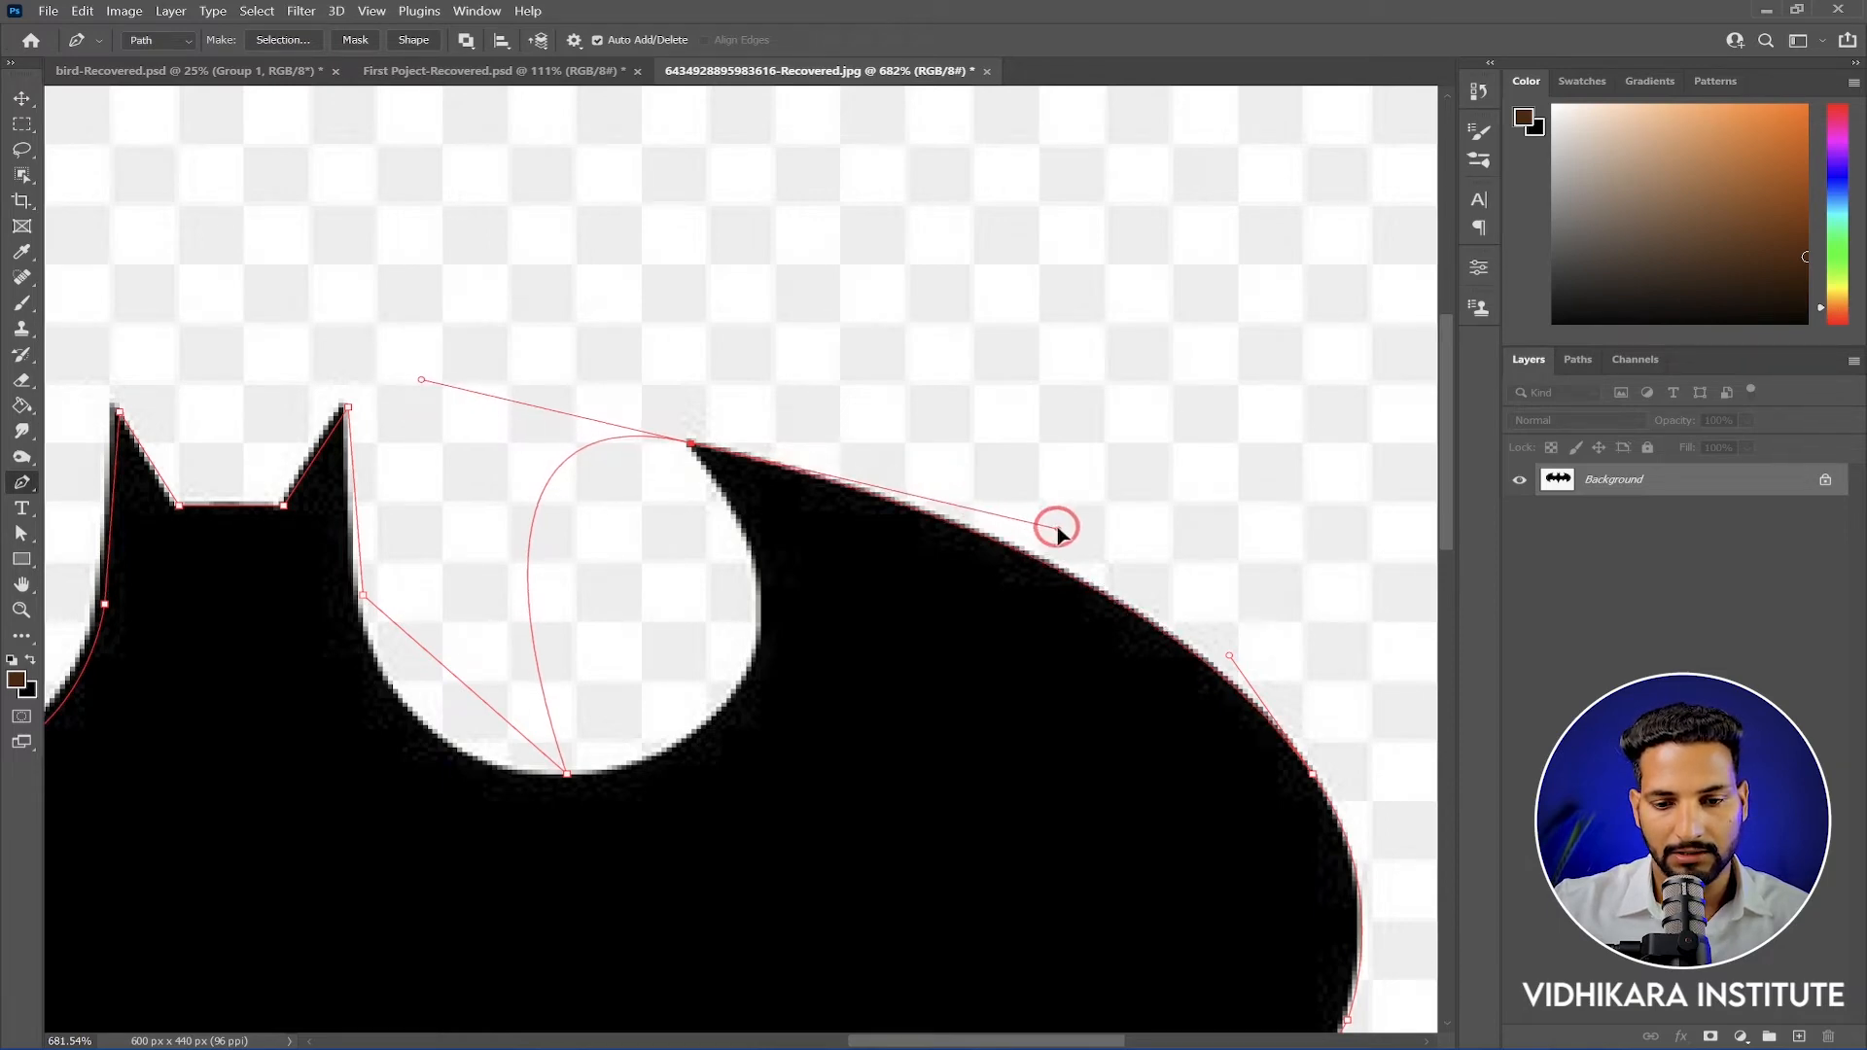
# Redirect the upper-tip anchor's inner handle independently down into the wing so the path follows the right notch's outer side
pyautogui.scroll(-6, 1046, 564)
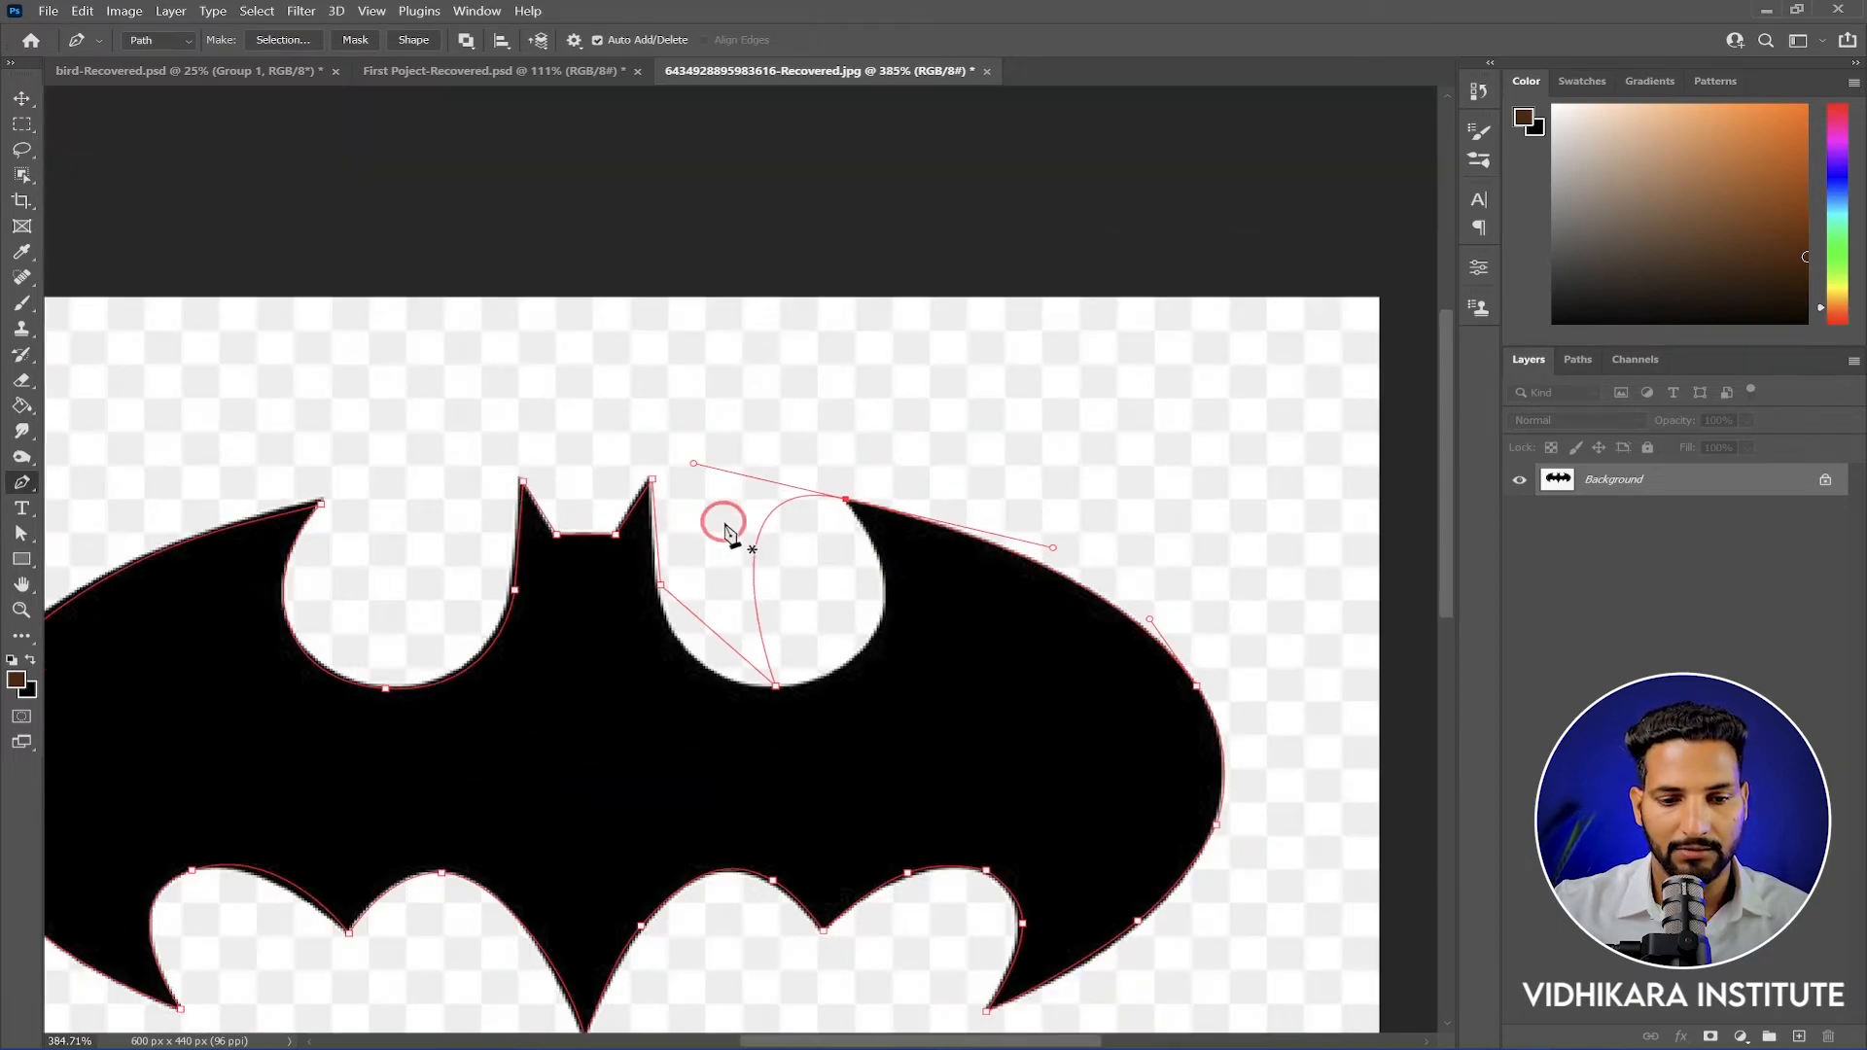
pyautogui.scroll(3, 833, 624)
pyautogui.scroll(3, 833, 624)
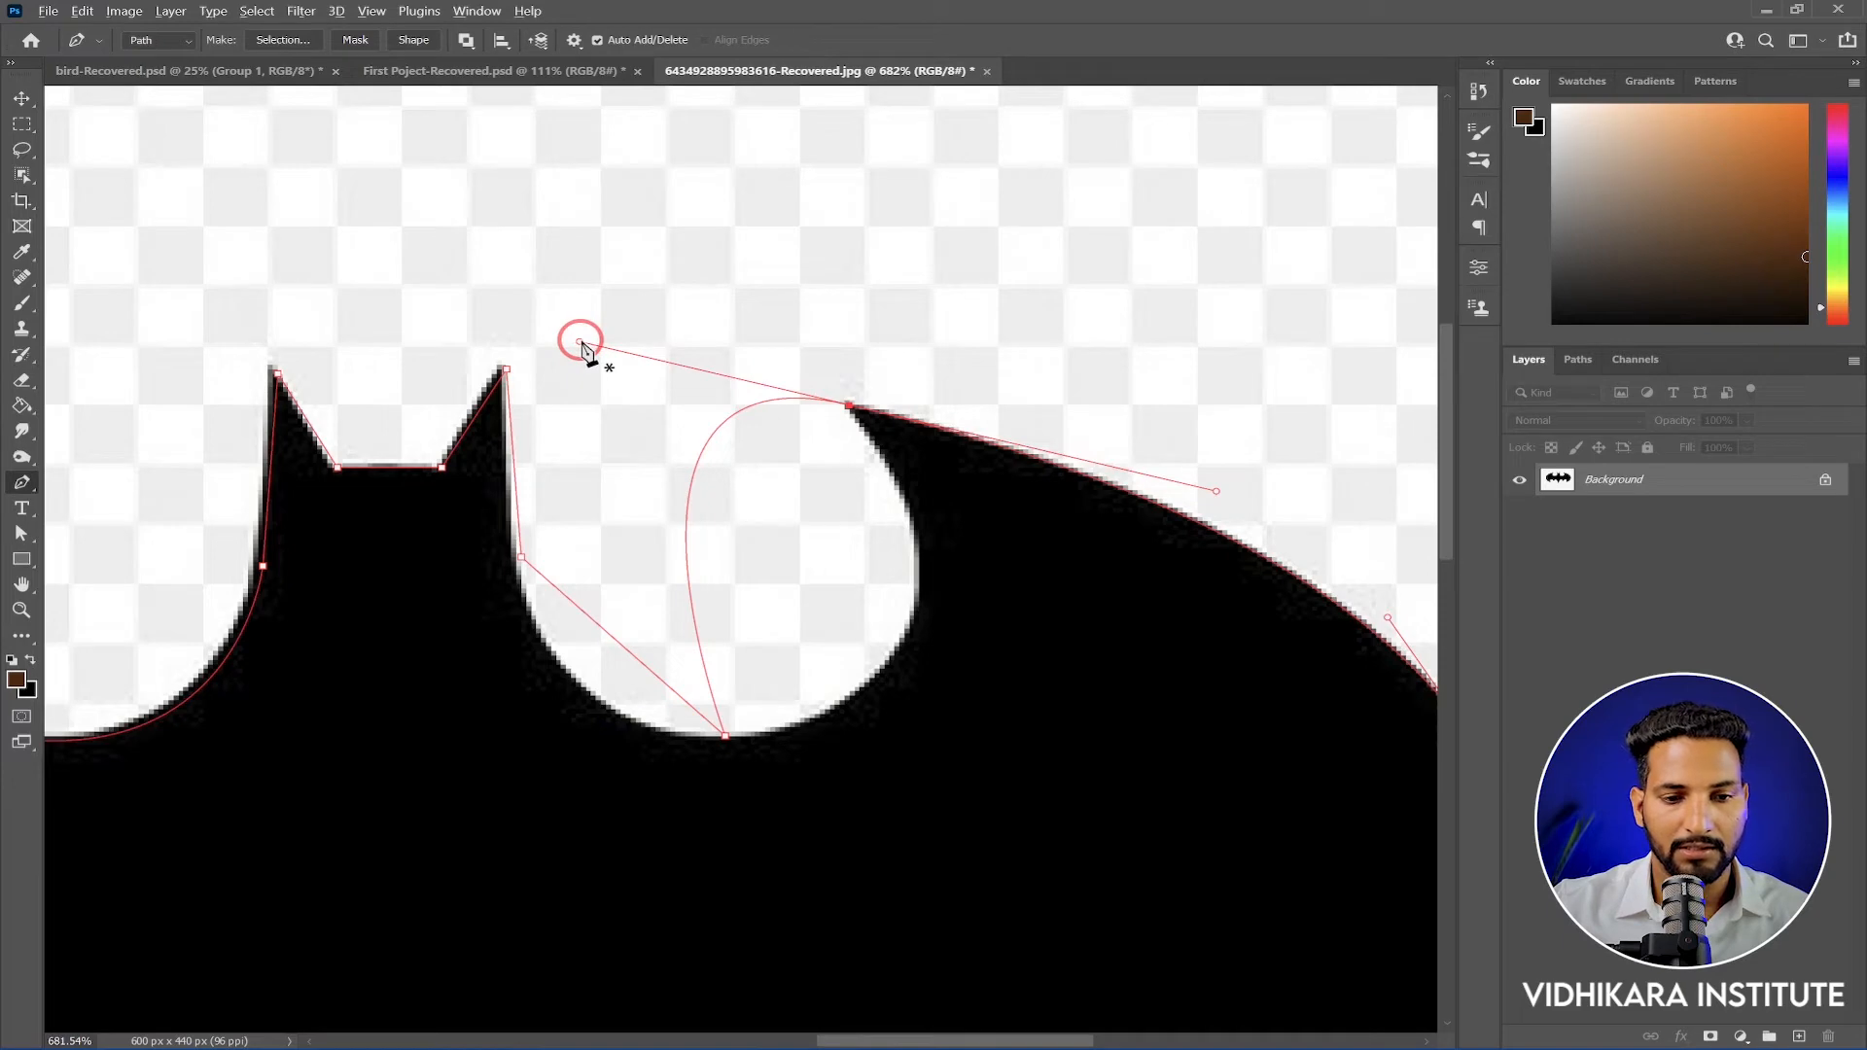
pyautogui.moveTo(580, 341); pyautogui.dragTo(1077, 696)
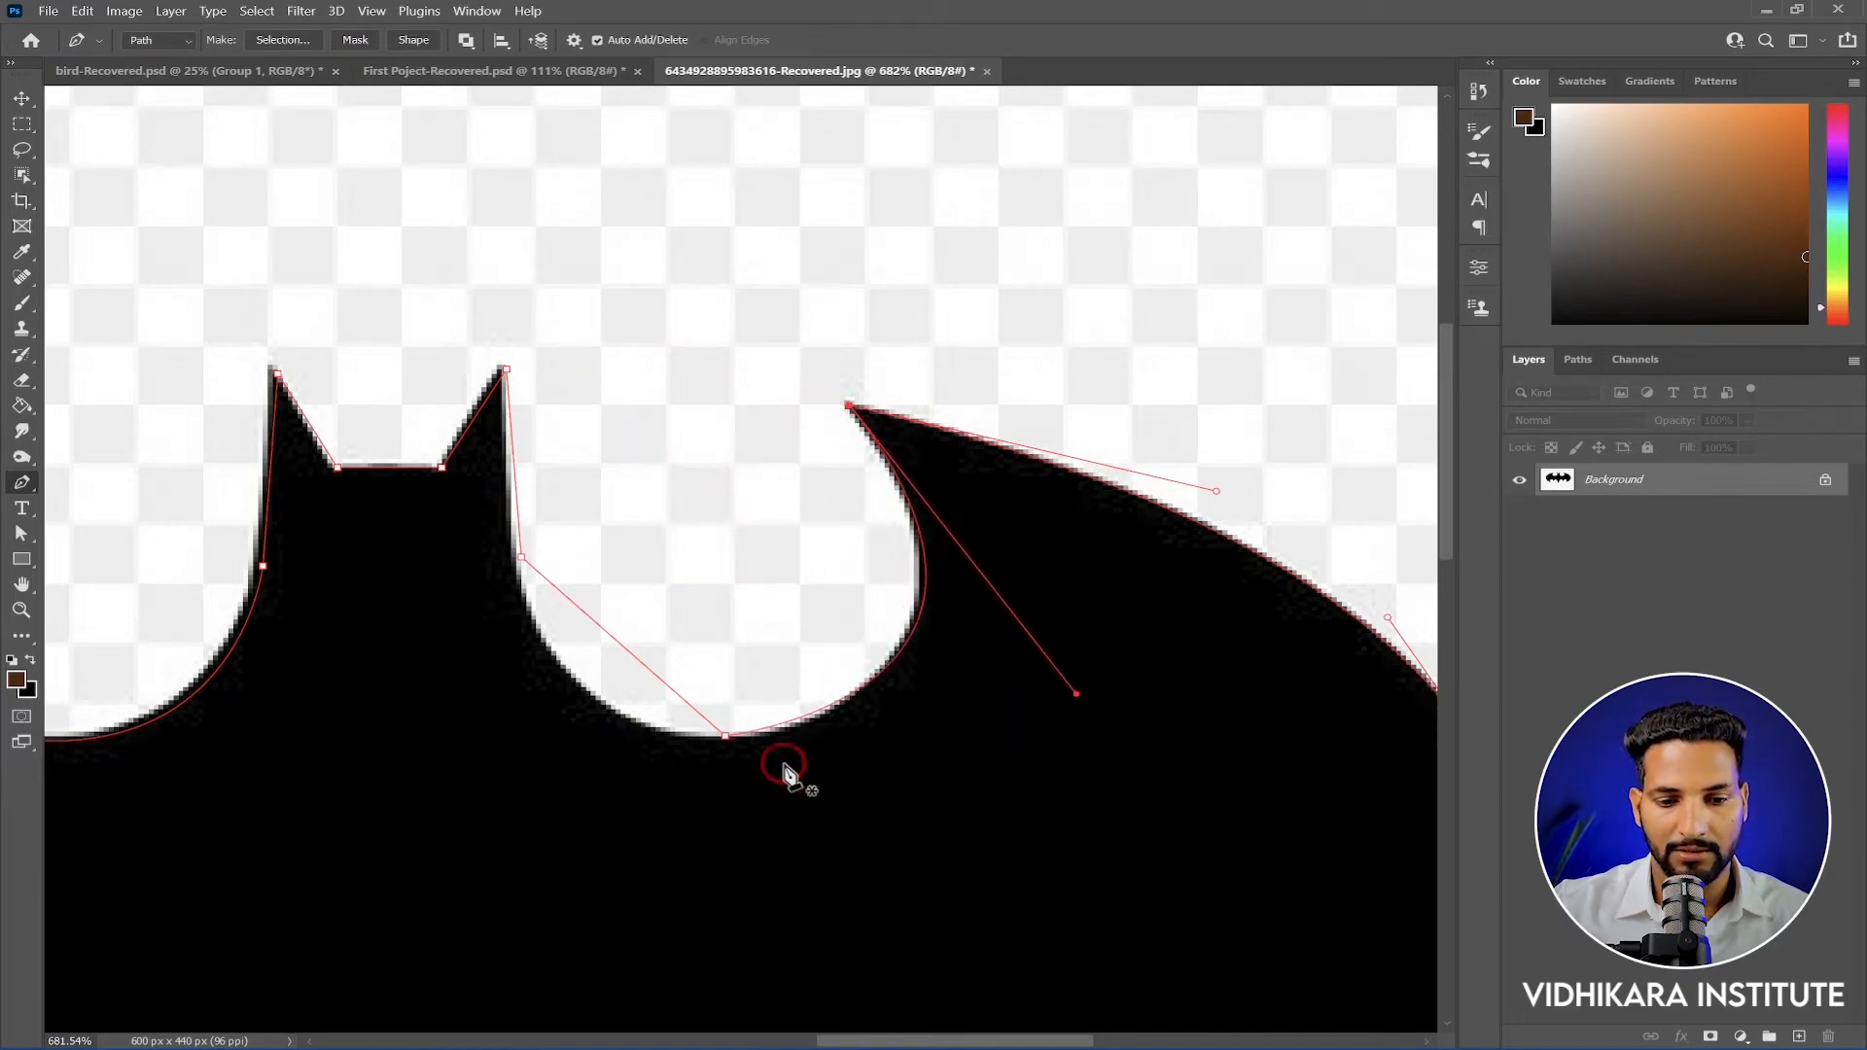
# Pull curve handles out of the right notch's bottom anchor, shift the anchor, and adjust the upper-tip handle to follow the notch's outer side
pyautogui.moveTo(725, 739); pyautogui.dragTo(593, 750)
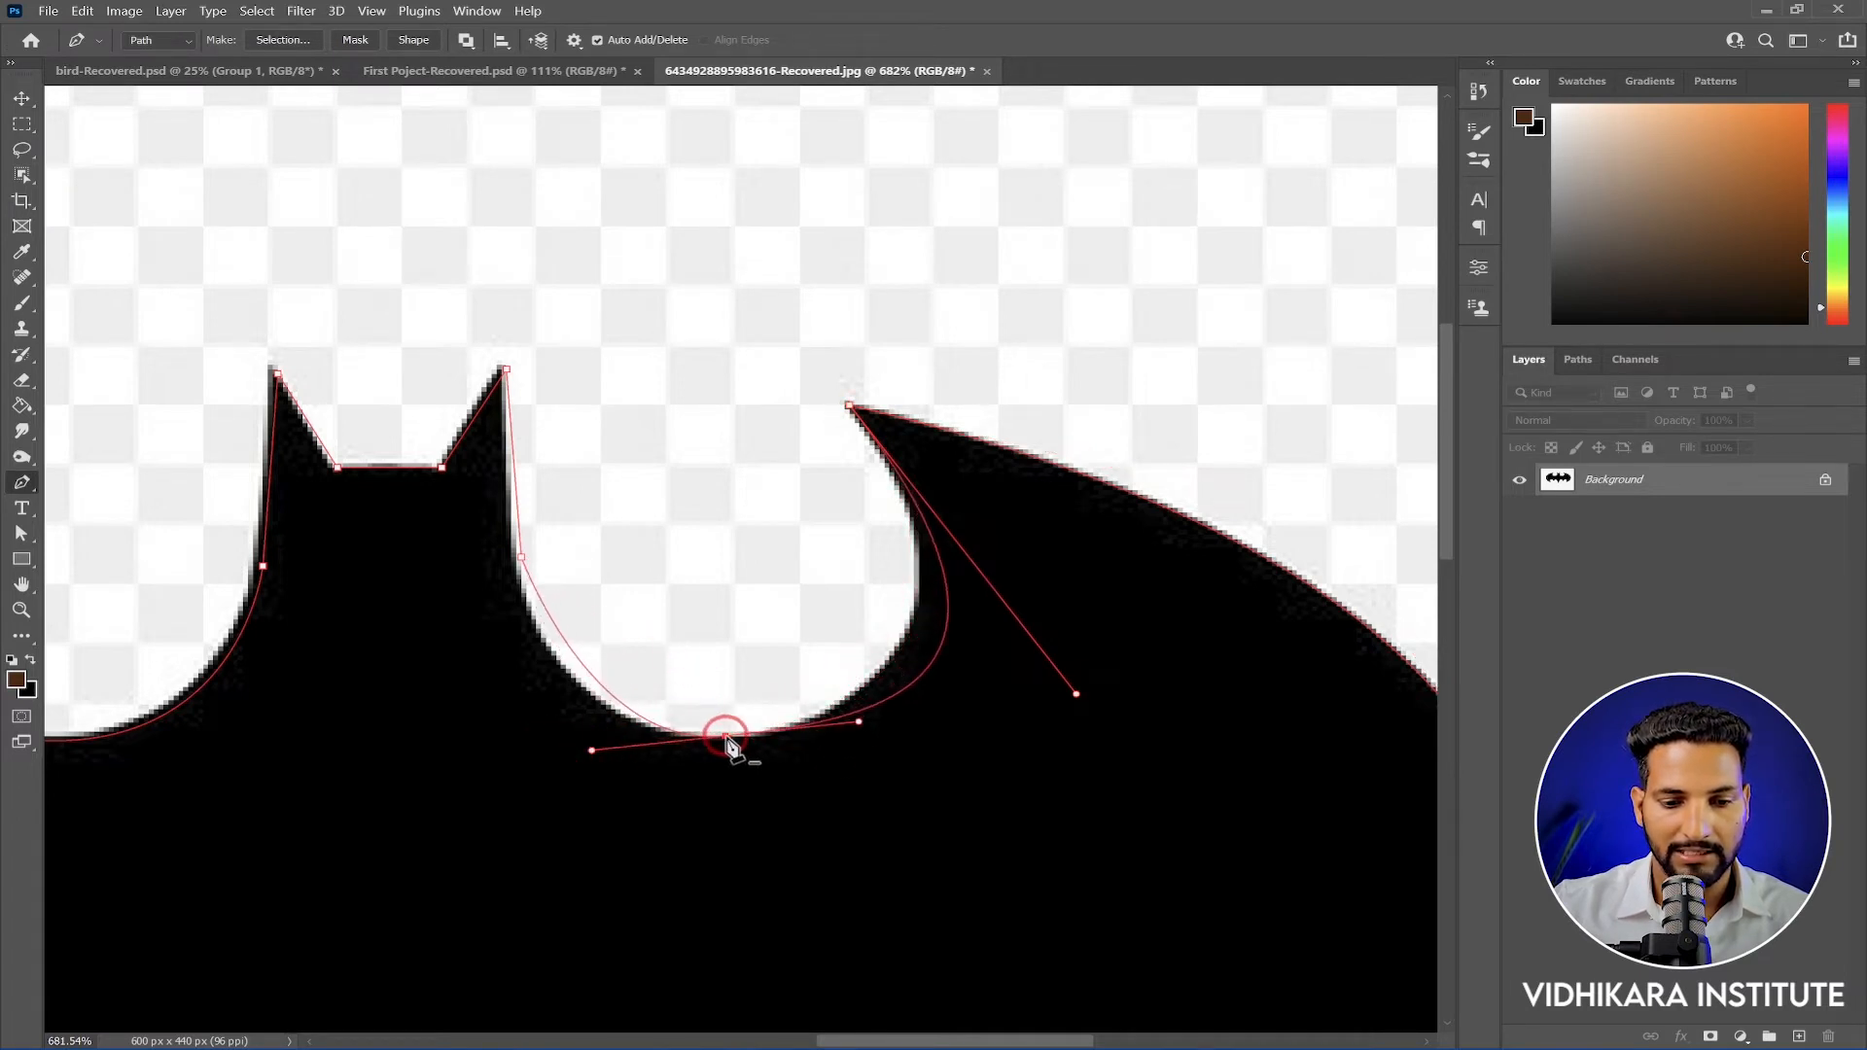
pyautogui.moveTo(725, 739); pyautogui.dragTo(695, 742)
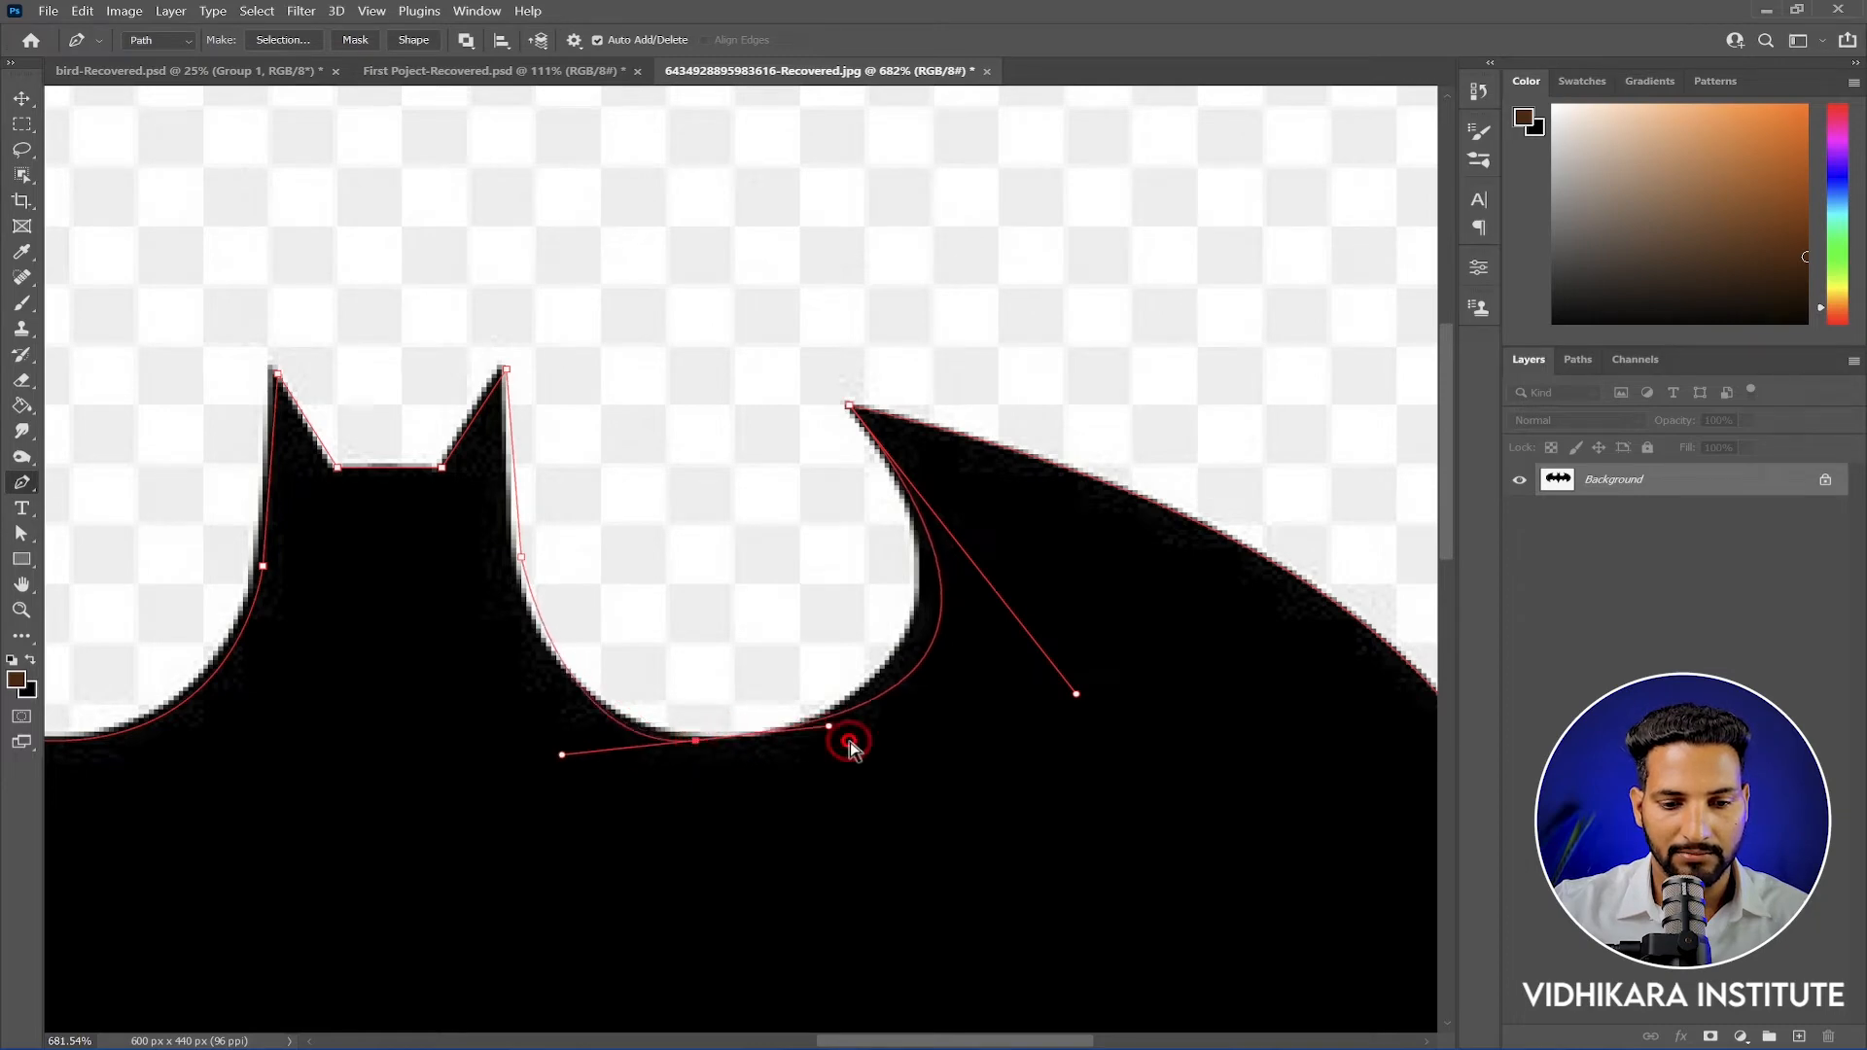
pyautogui.moveTo(1077, 695); pyautogui.dragTo(1033, 675)
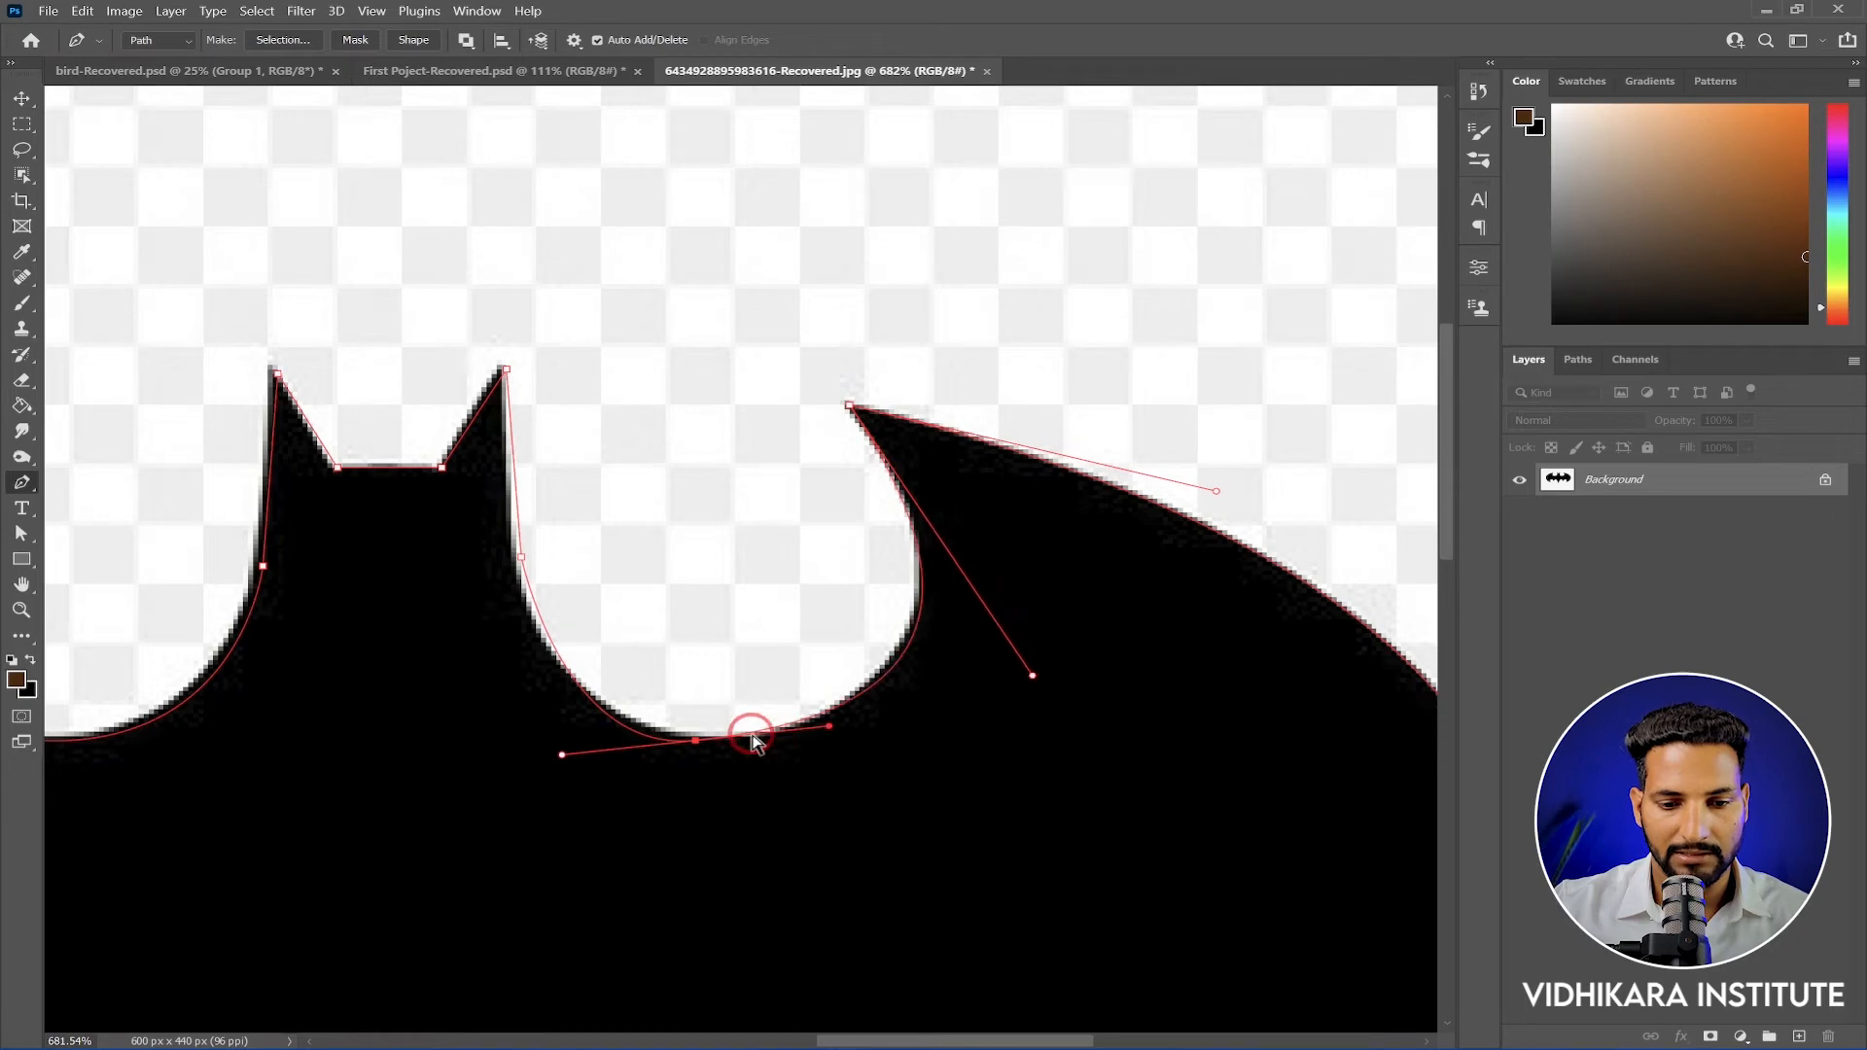
# Reposition the right notch's bottom anchor and reshape its handles until the path follows both sides of the notch
pyautogui.moveTo(695, 741); pyautogui.dragTo(725, 746)
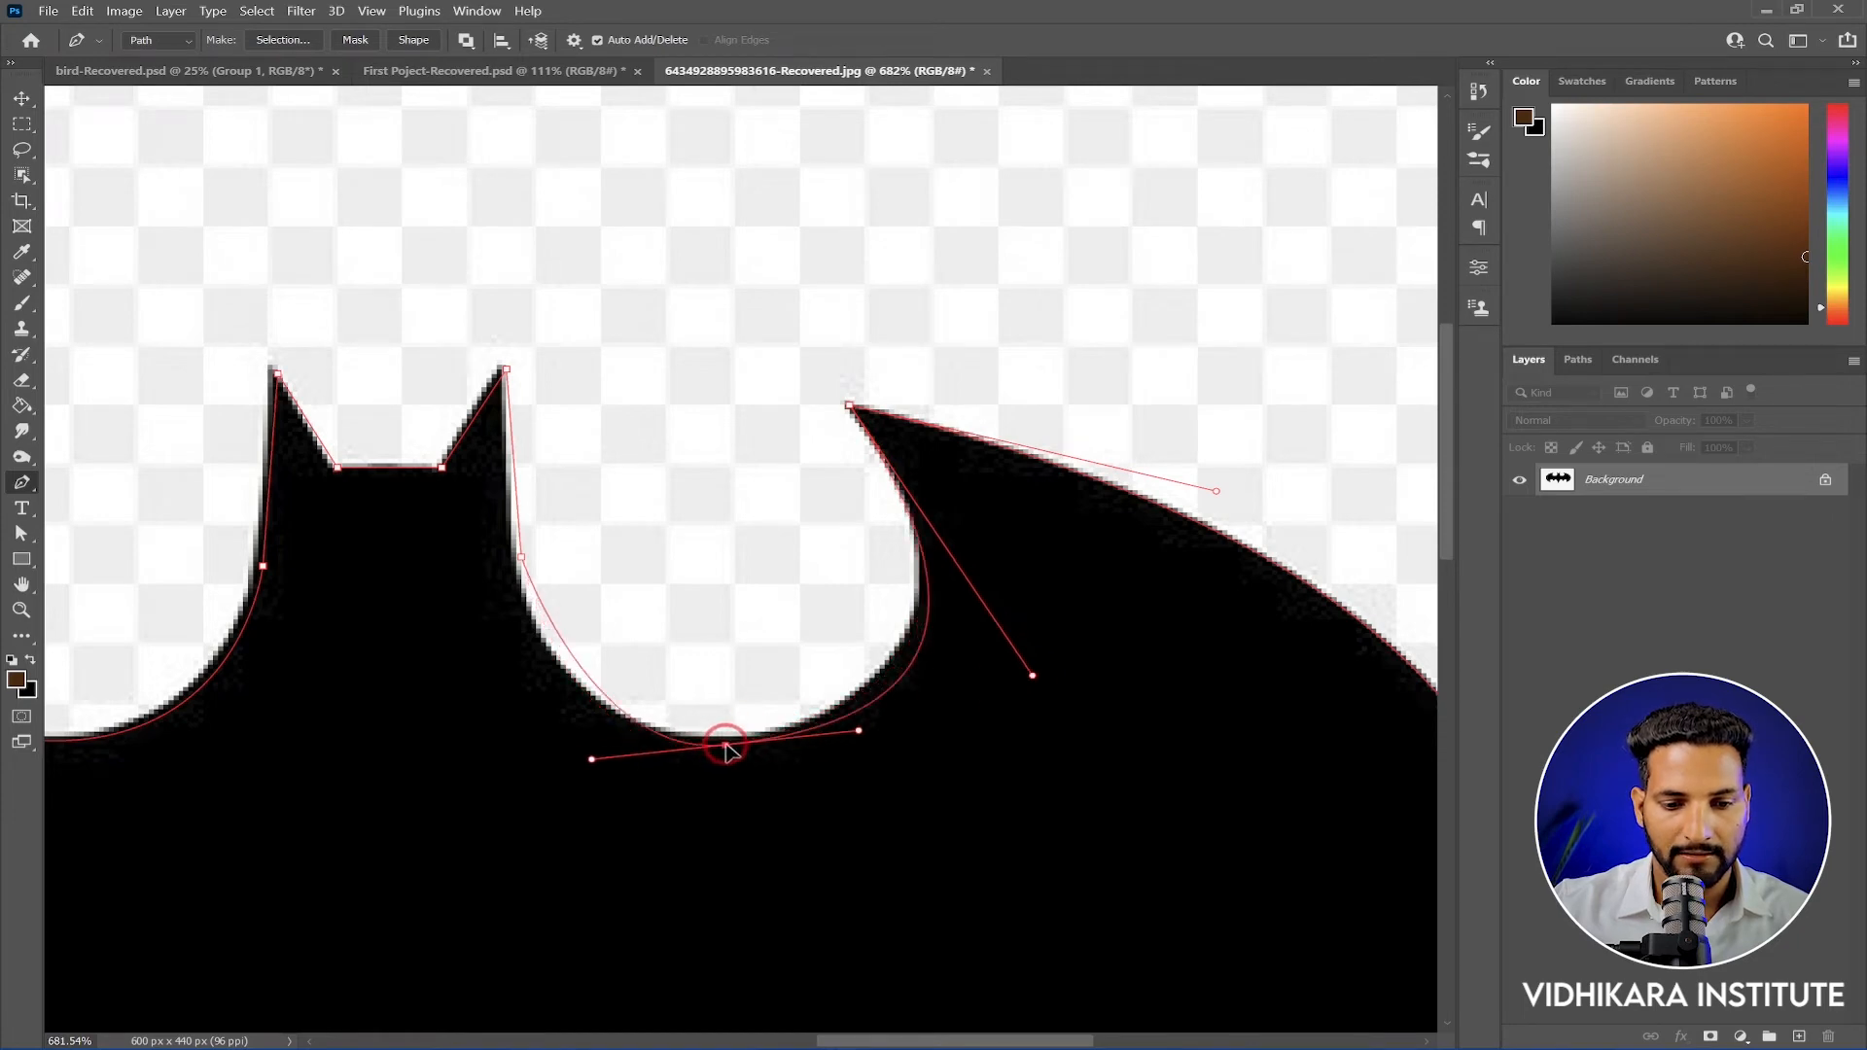
pyautogui.press('Escape')
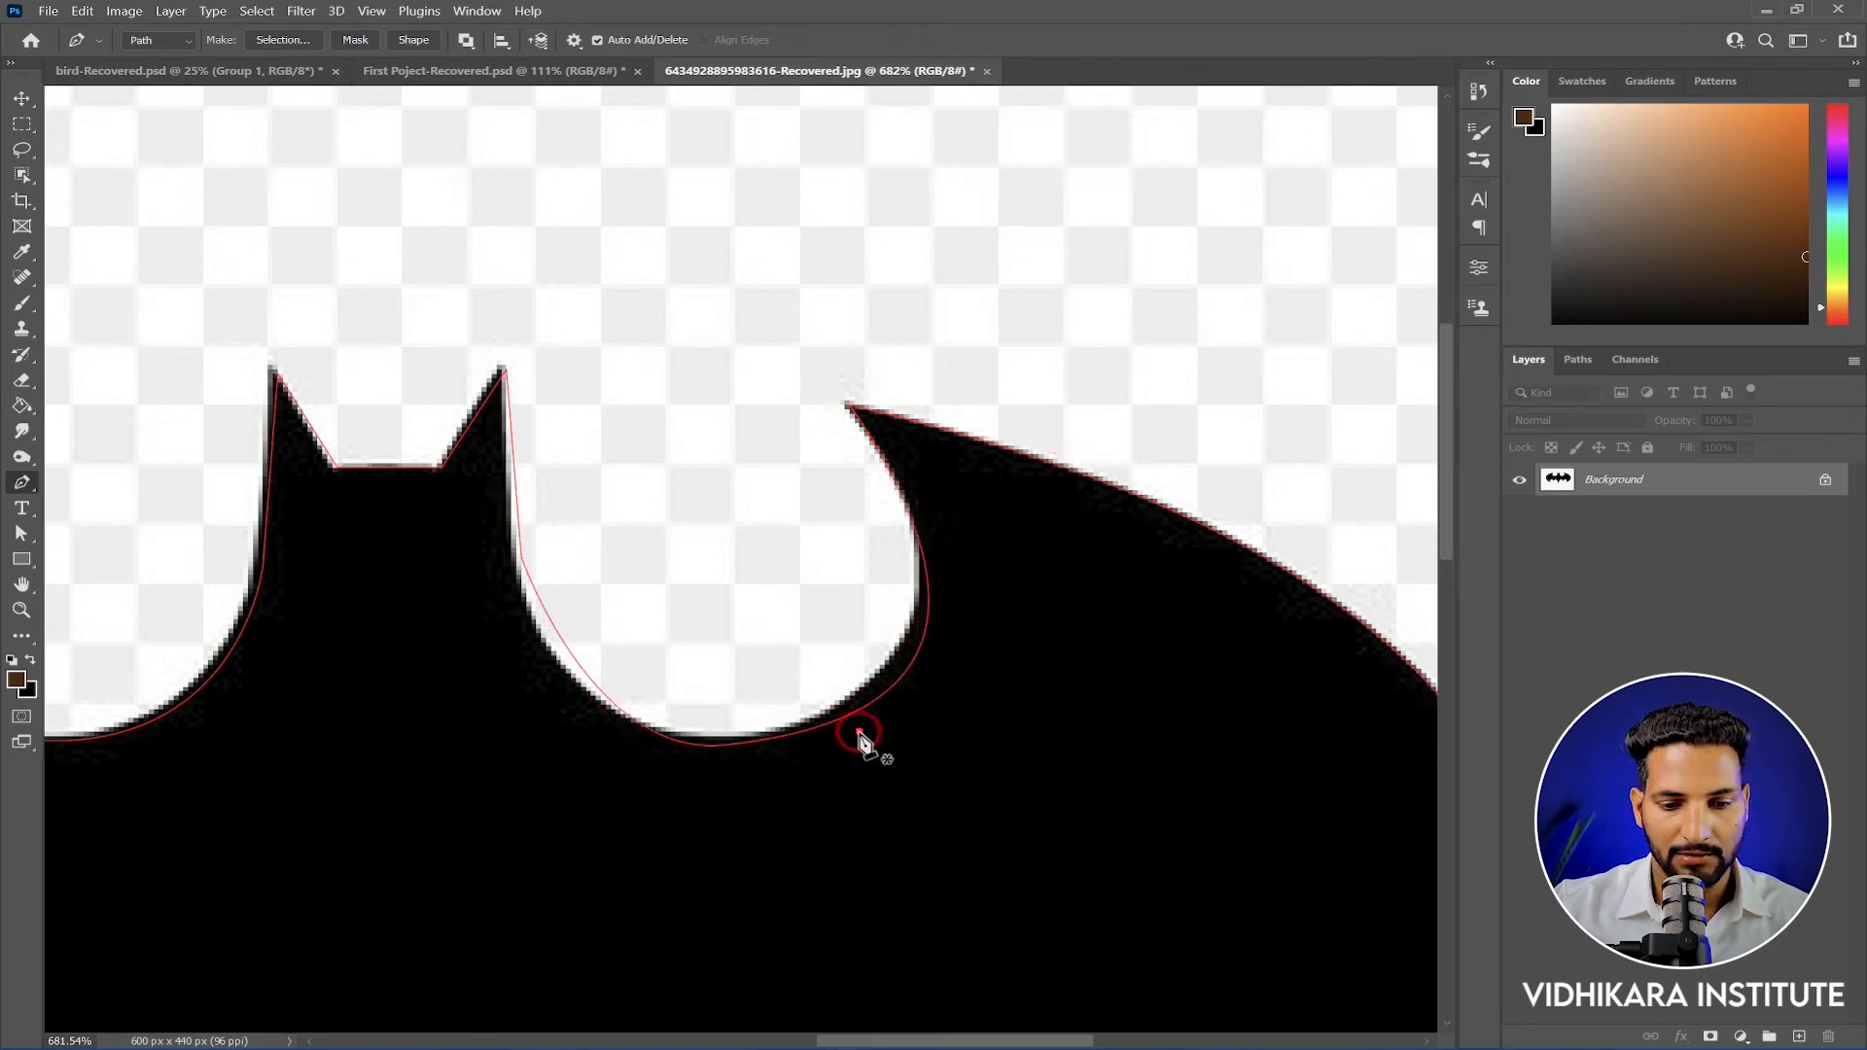
pyautogui.keyDown('ctrl'); pyautogui.click(860, 734); pyautogui.keyUp('ctrl')
pyautogui.moveTo(858, 732); pyautogui.dragTo(704, 742)
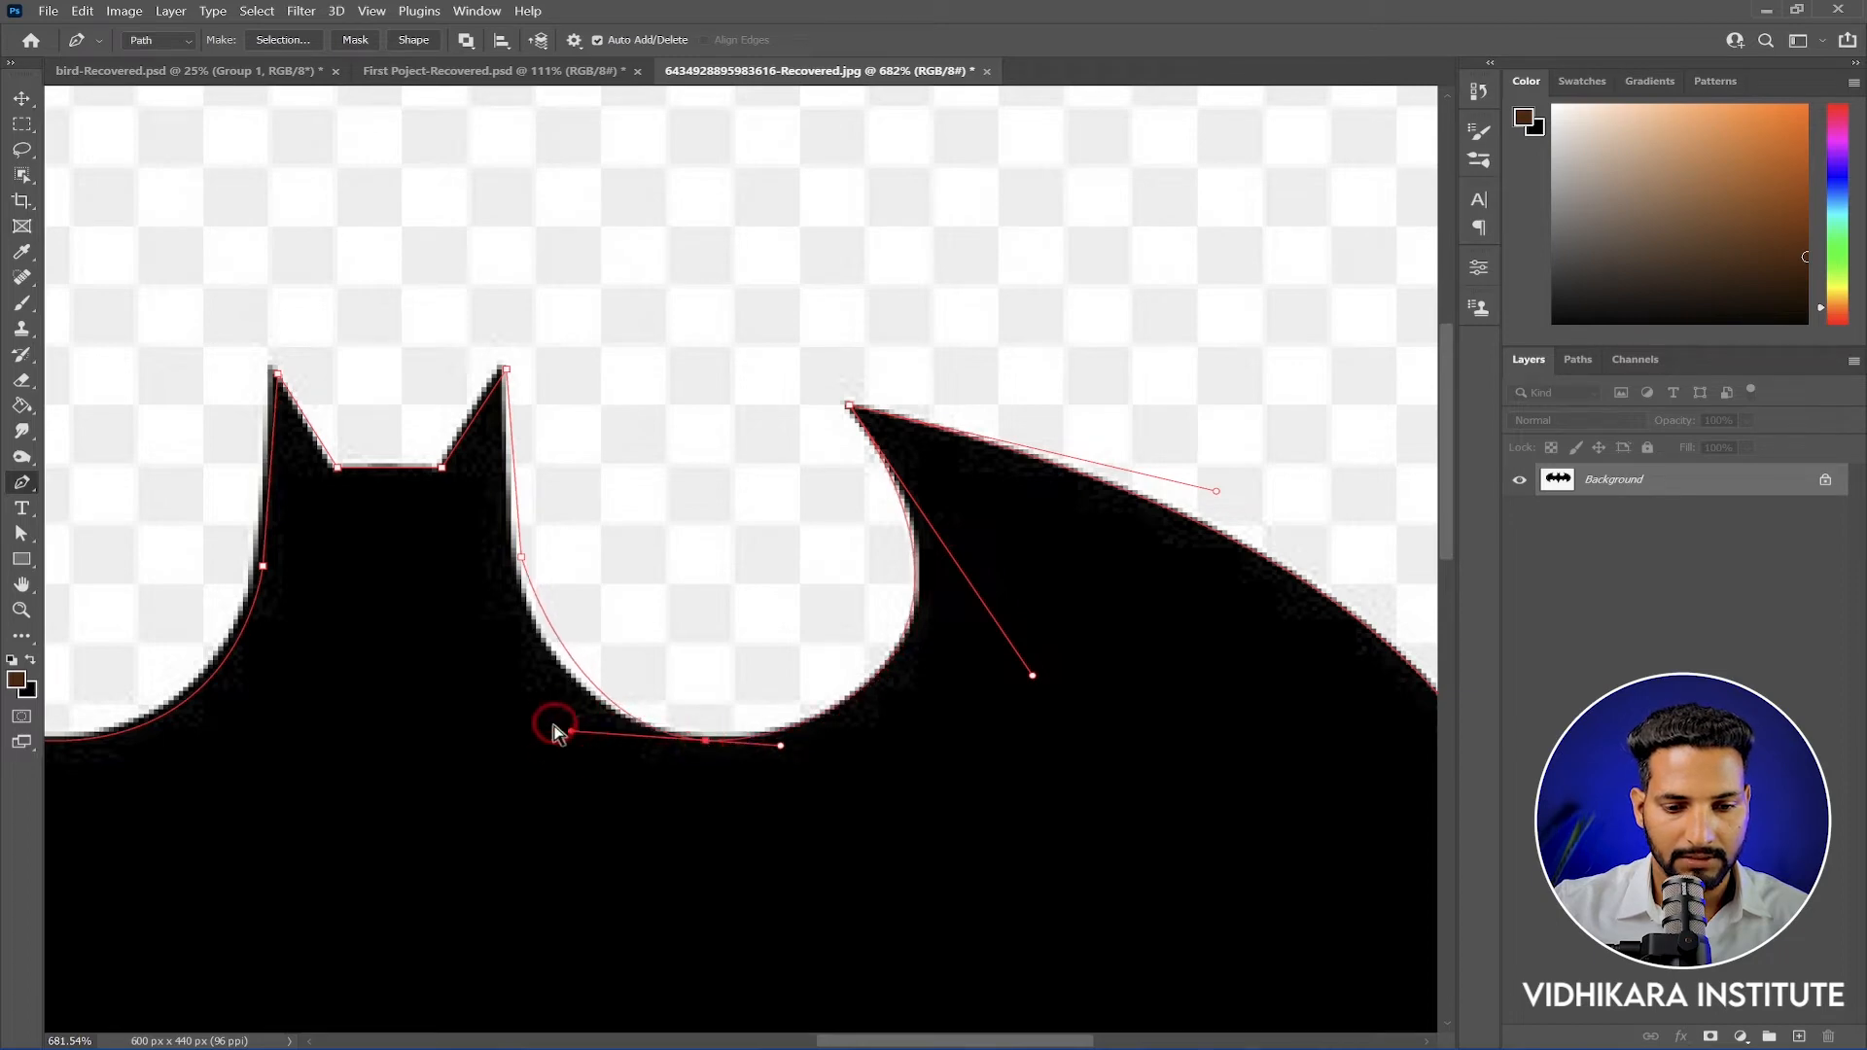
pyautogui.moveTo(567, 731); pyautogui.dragTo(521, 719)
# Move the anchors on the right ear's outer side and at its tip onto the ear's edge
pyautogui.scroll(3, 480, 573)
pyautogui.click(523, 560)
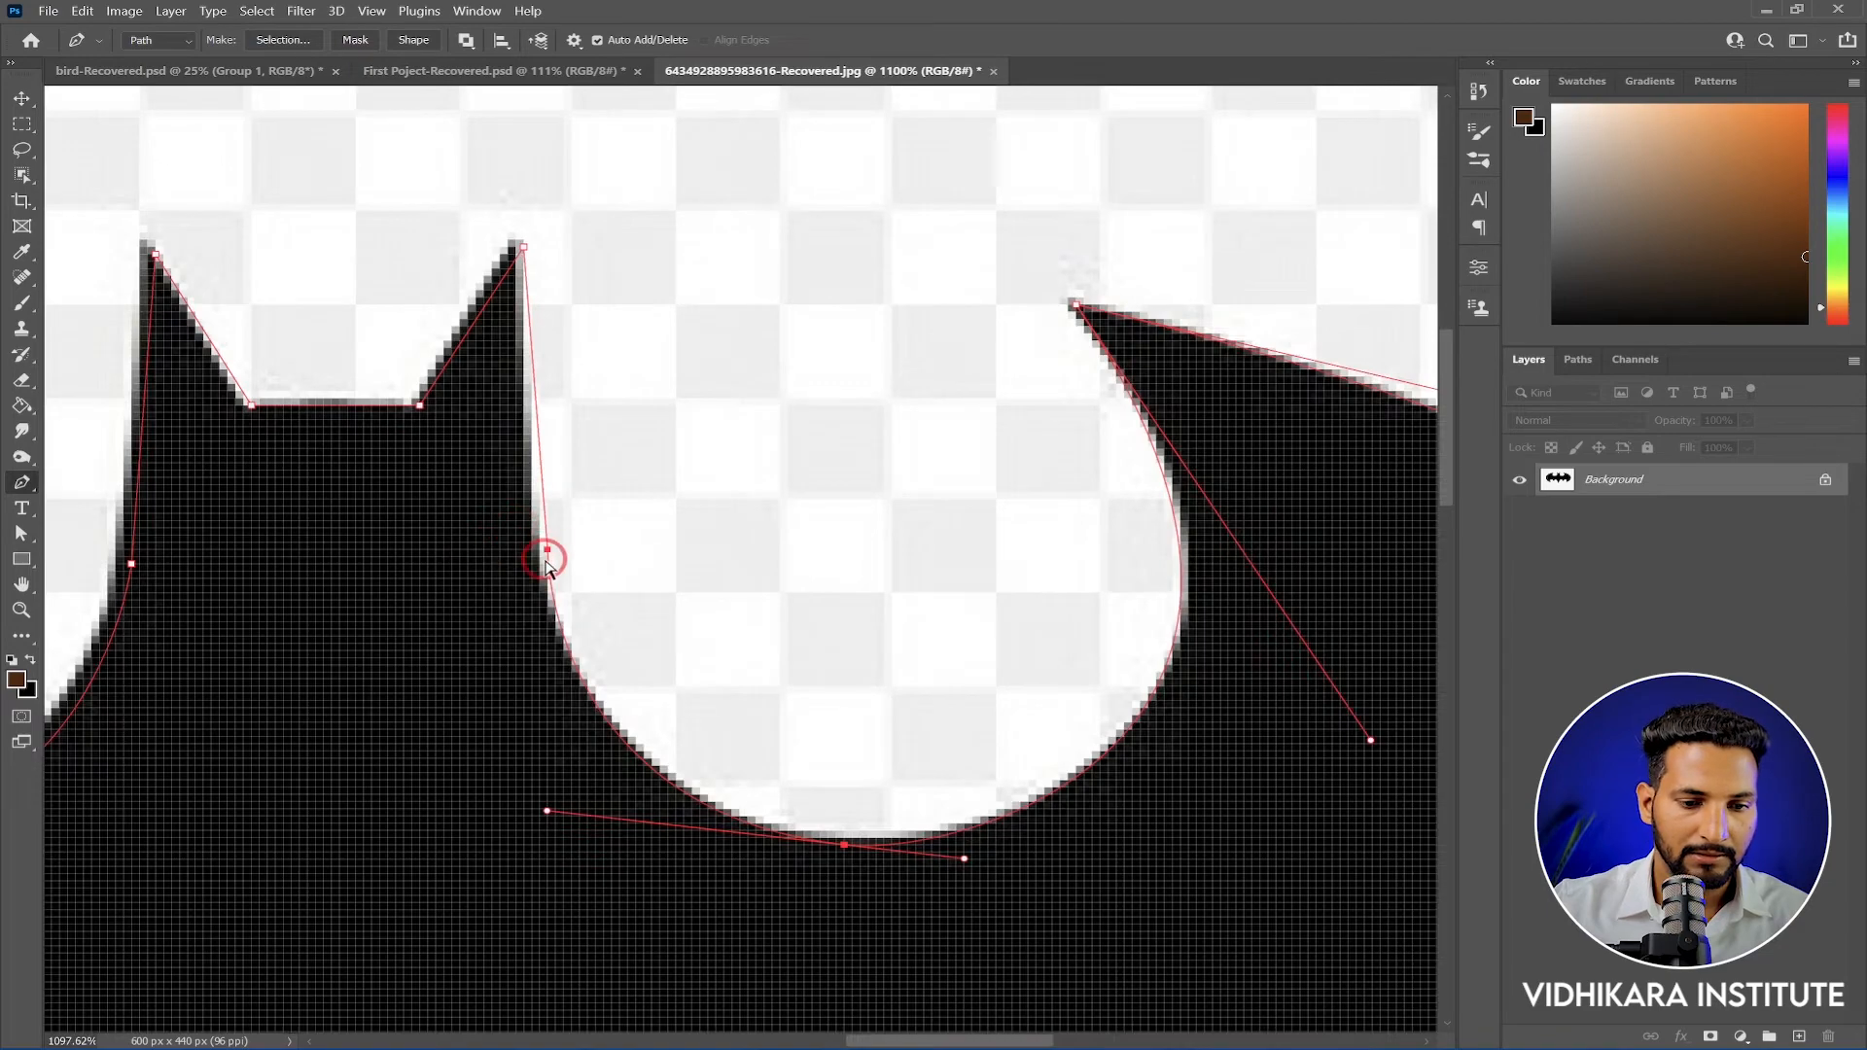
pyautogui.moveTo(552, 557); pyautogui.dragTo(531, 538)
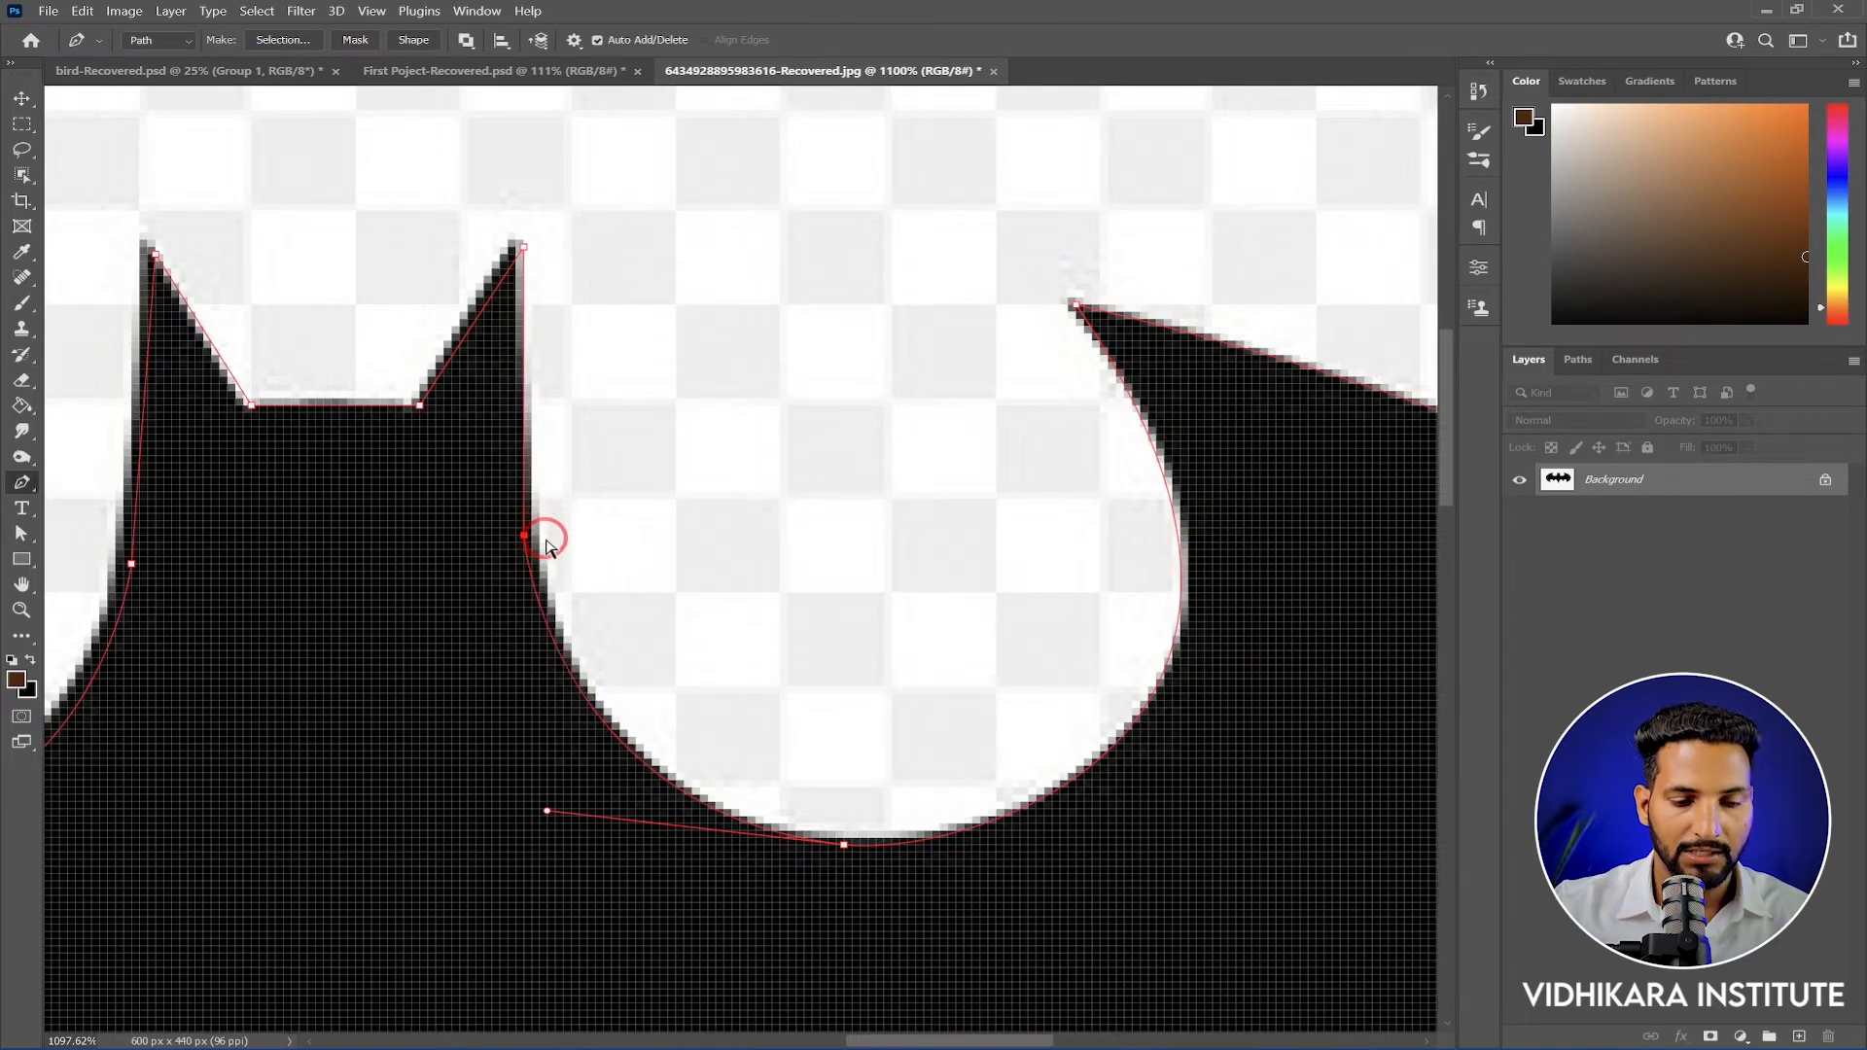
pyautogui.scroll(4, 534, 392)
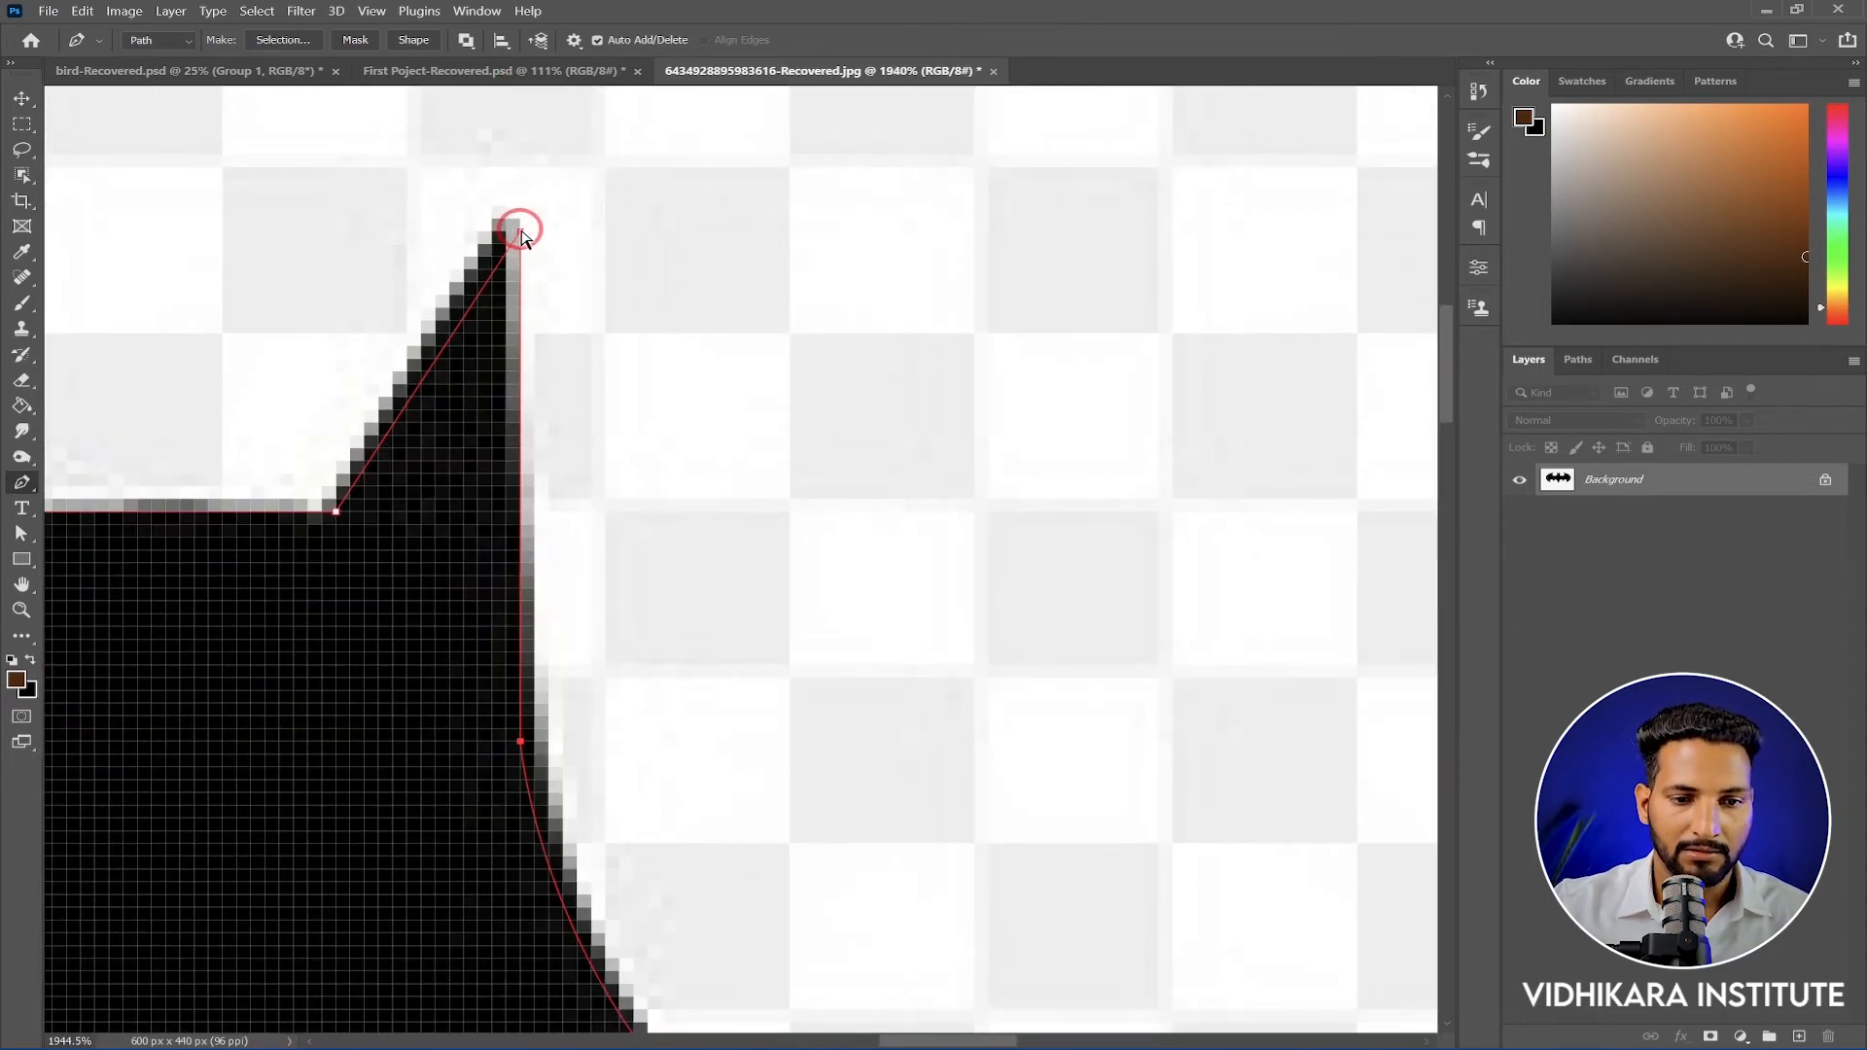
pyautogui.scroll(-4, 521, 292)
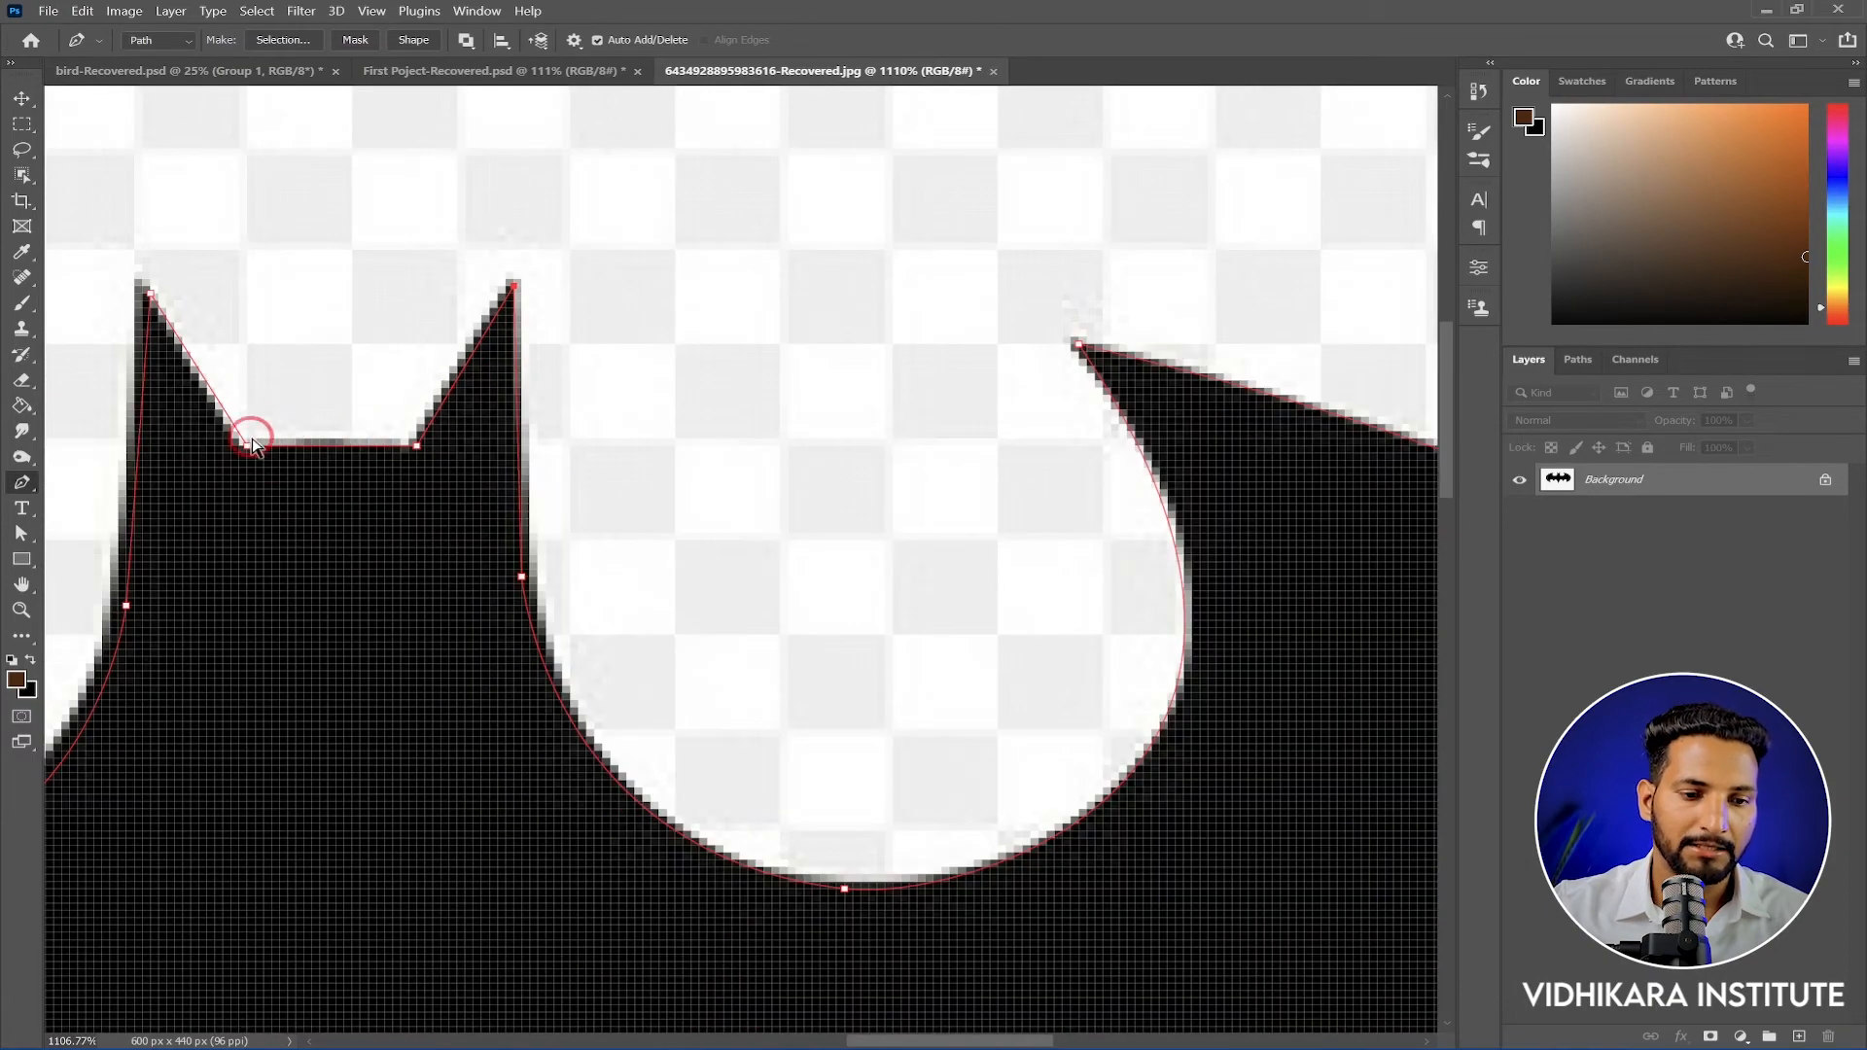
# Move the left ear's inner base anchor and the anchor on its outer side onto the logo's edge
pyautogui.scroll(3, 283, 435)
pyautogui.moveTo(265, 449); pyautogui.dragTo(247, 448)
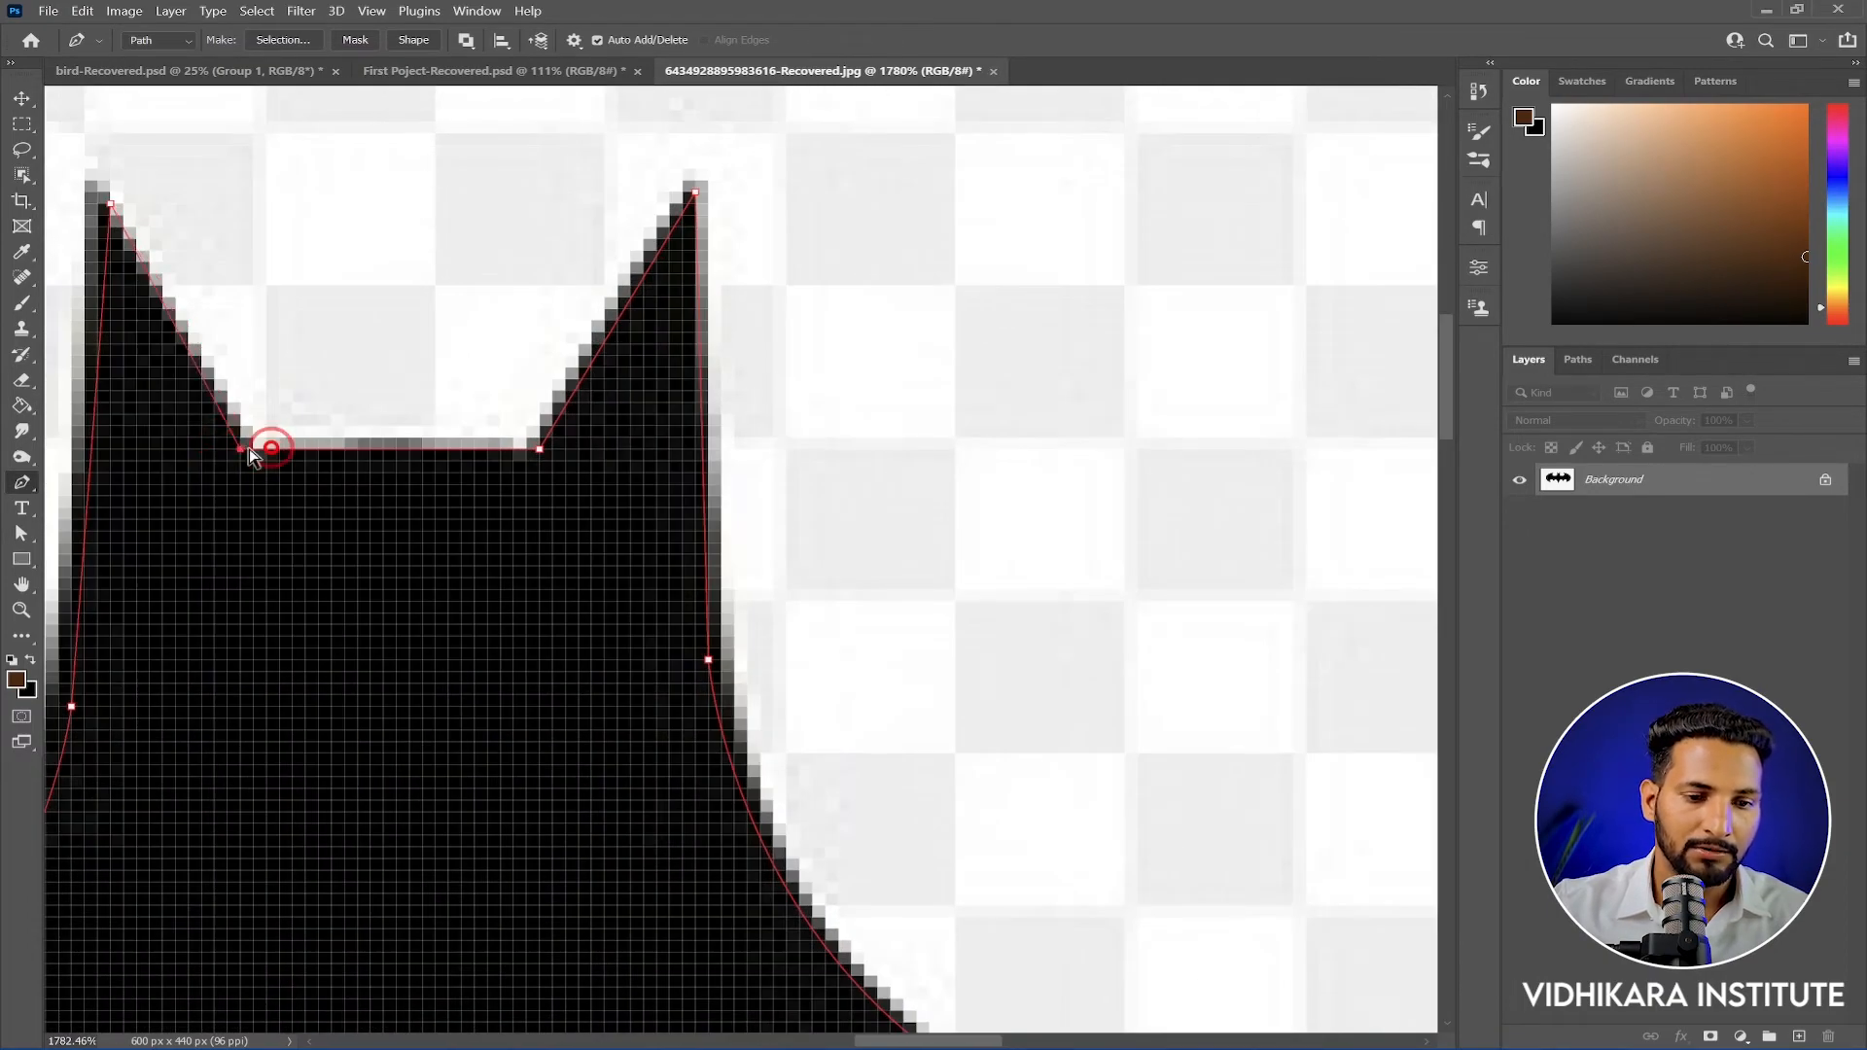
pyautogui.scroll(-6, 875, 334)
pyautogui.scroll(4, 658, 525)
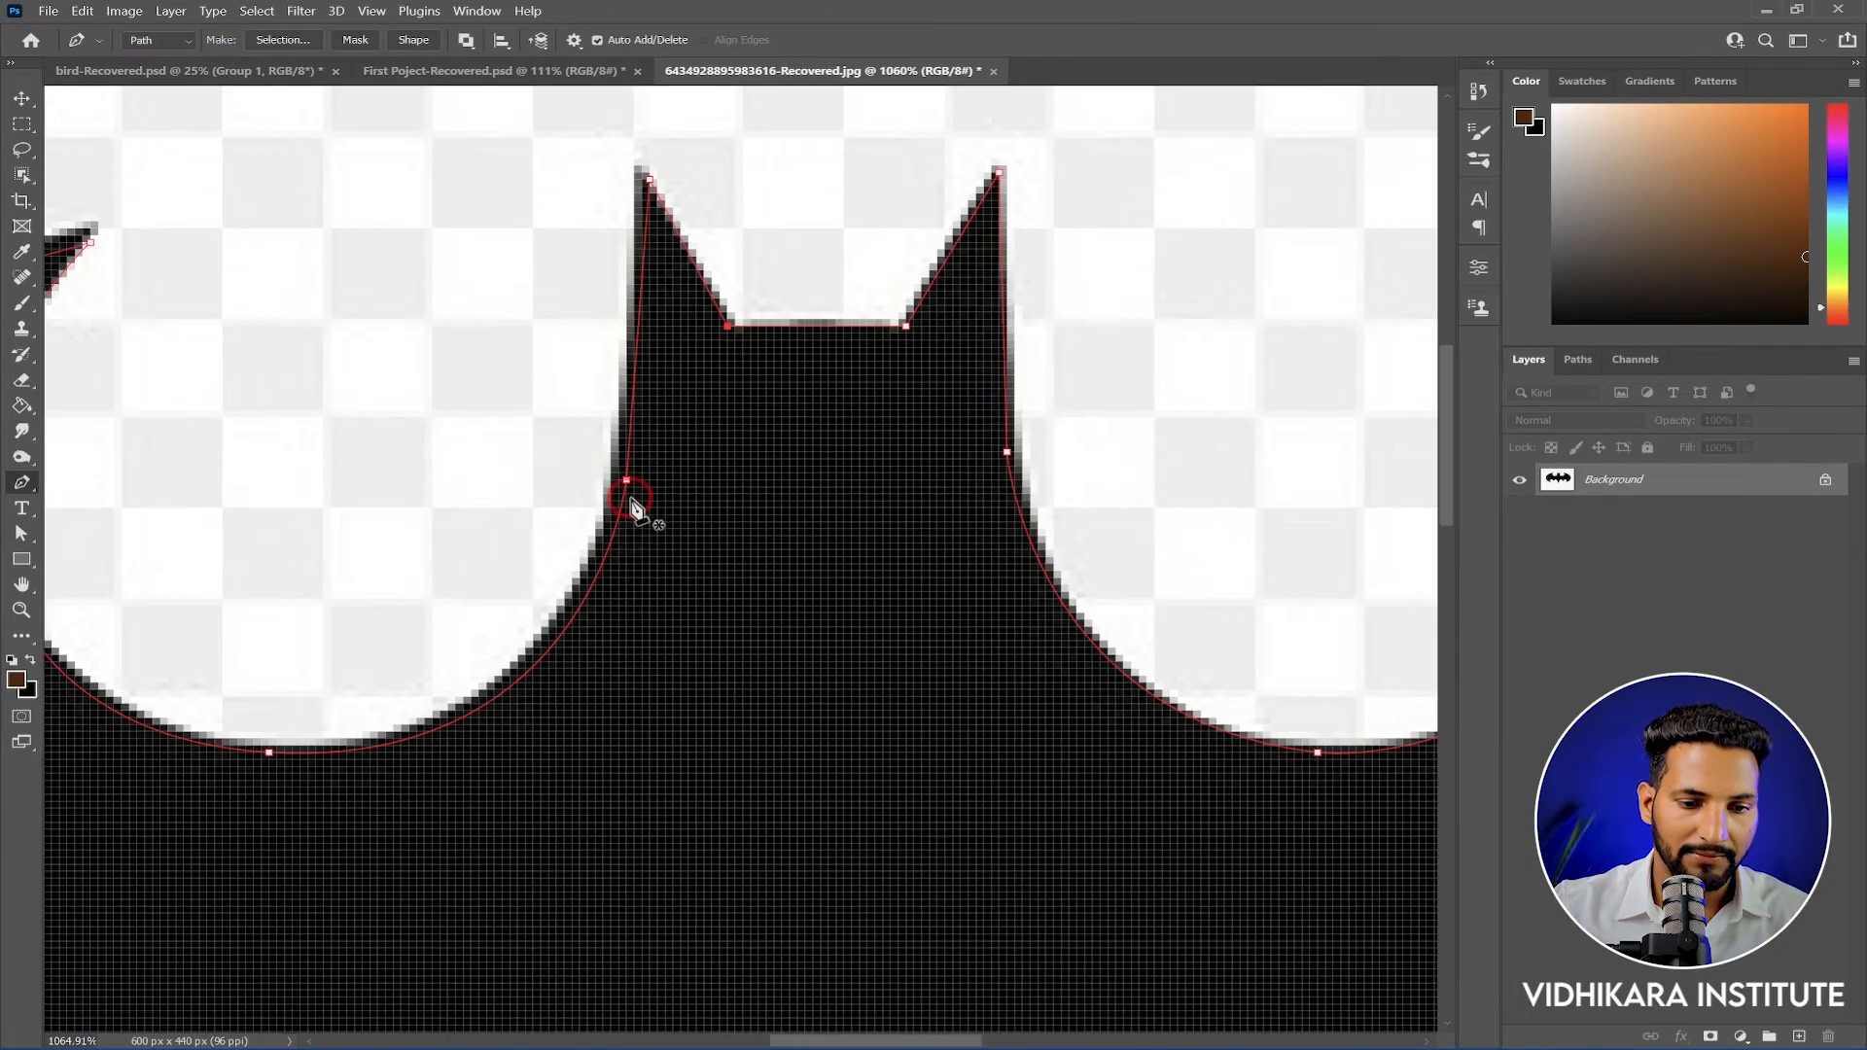
pyautogui.click(625, 481)
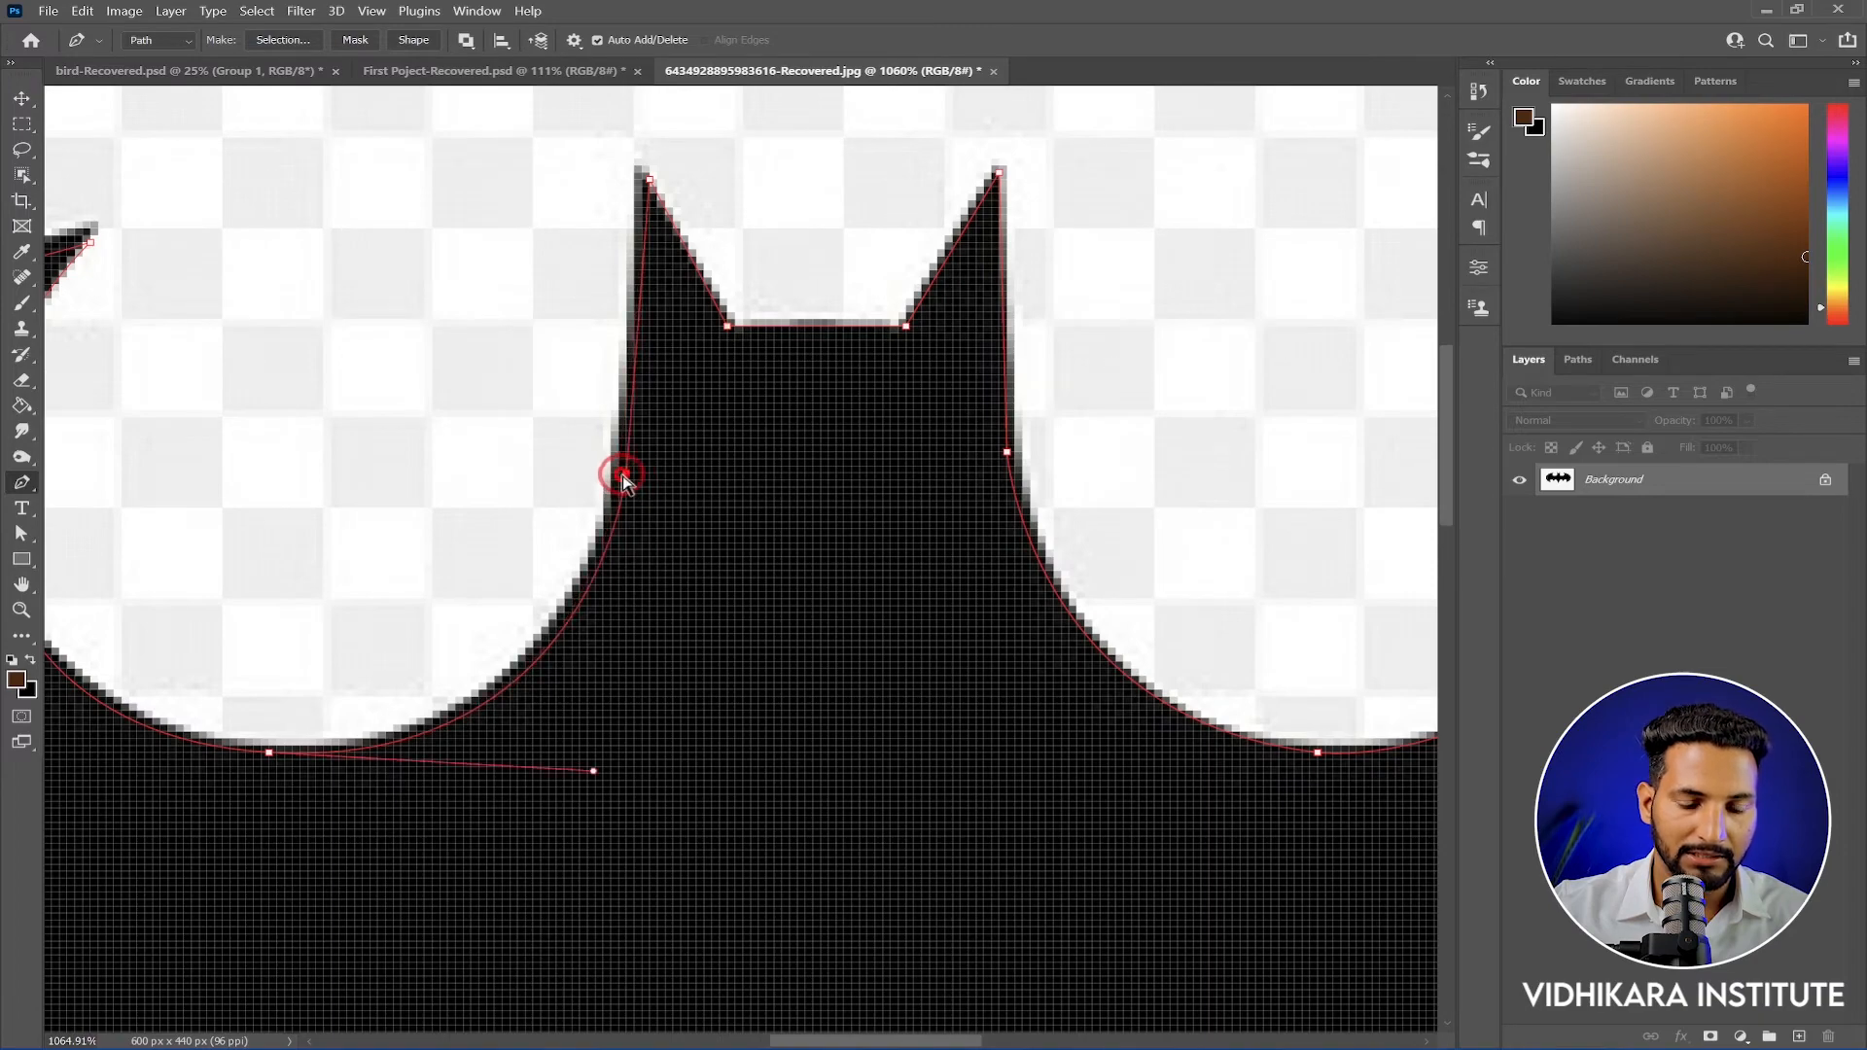
# Shift the anchor atop the left wing's lower scallop and adjust both handles to fit the scallop's curve
pyautogui.scroll(-6, 763, 457)
pyautogui.scroll(5, 551, 667)
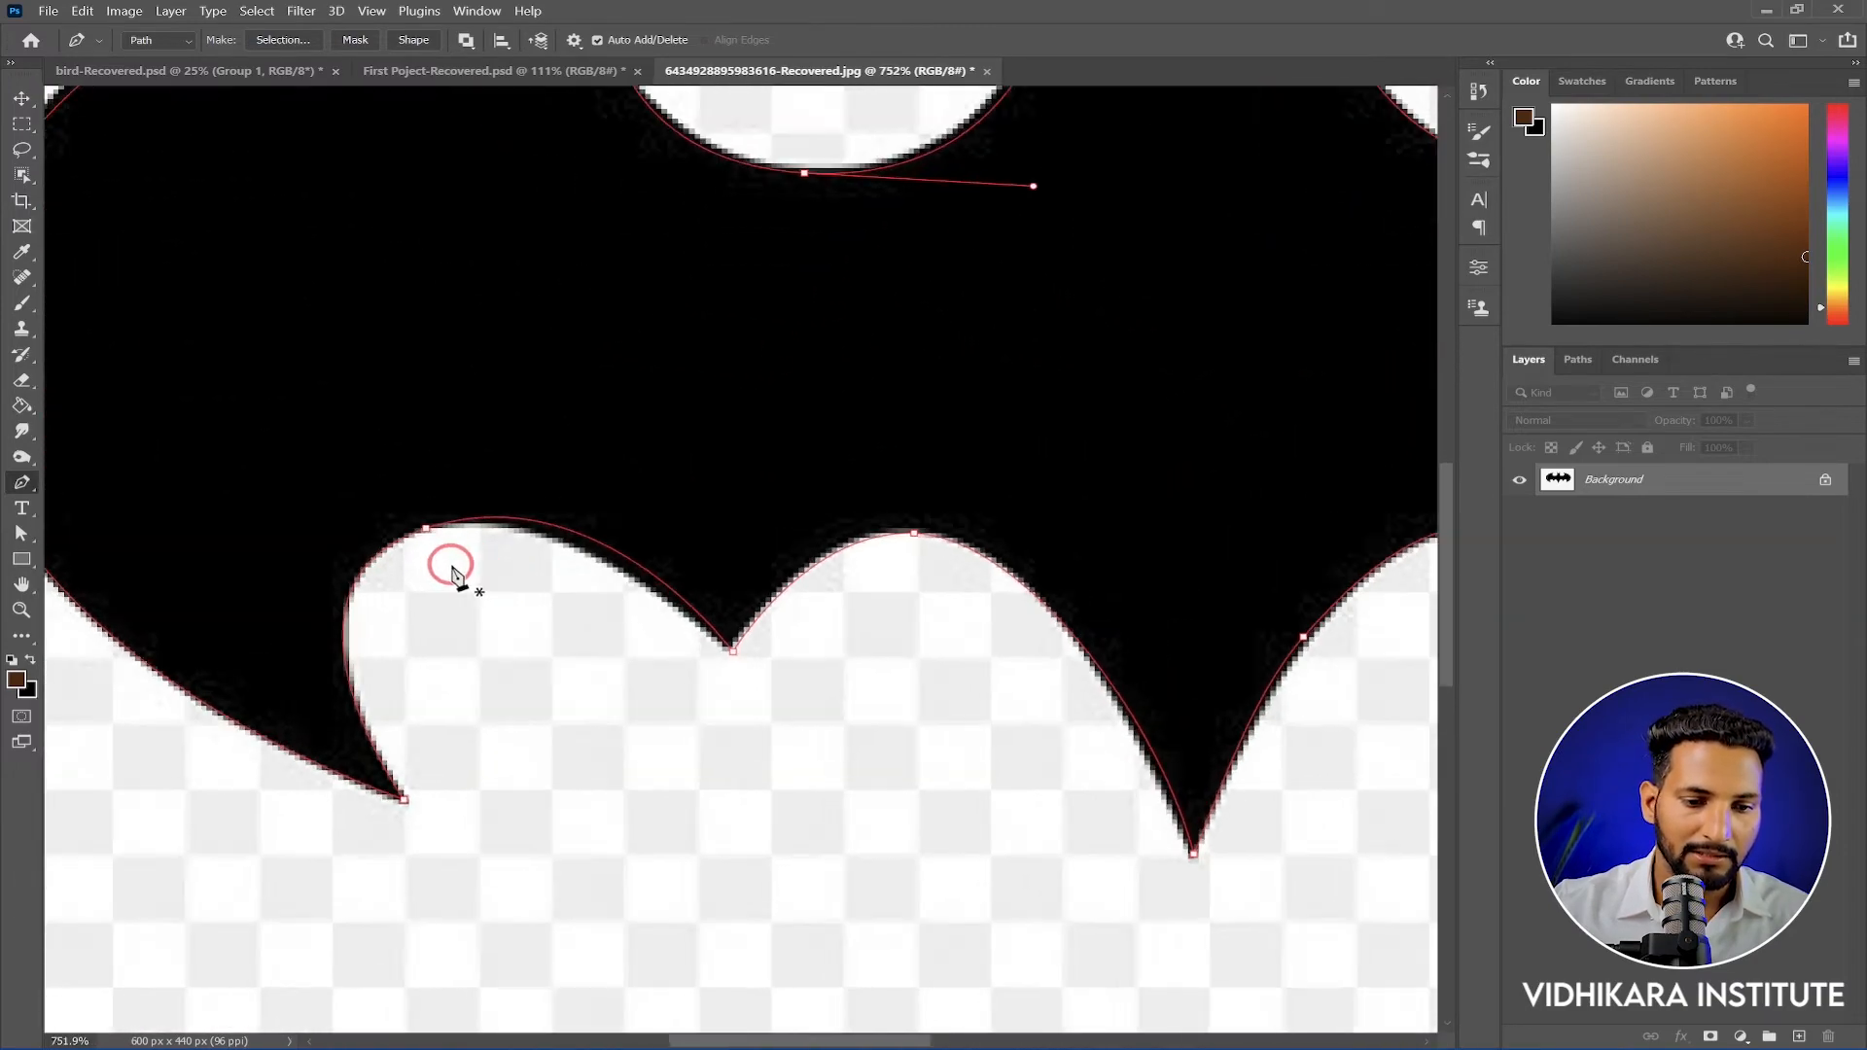
pyautogui.click(412, 530)
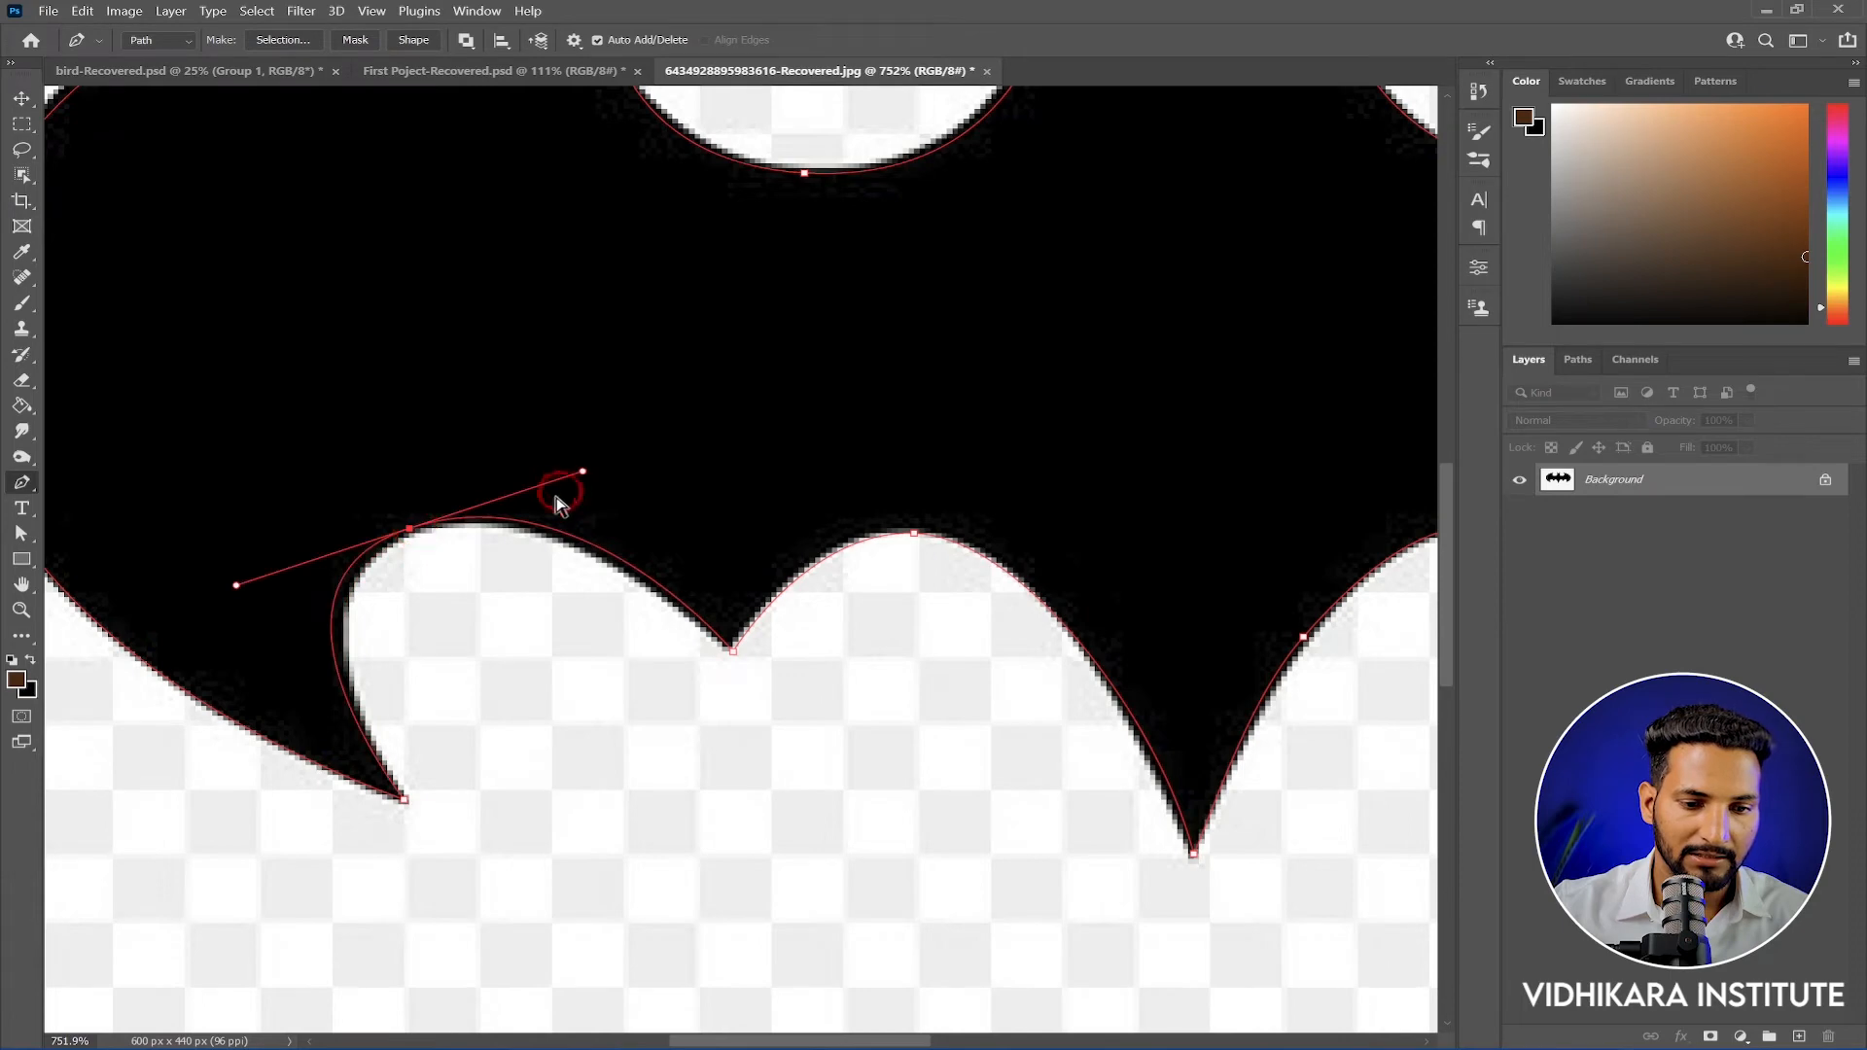
pyautogui.moveTo(581, 473); pyautogui.dragTo(570, 476)
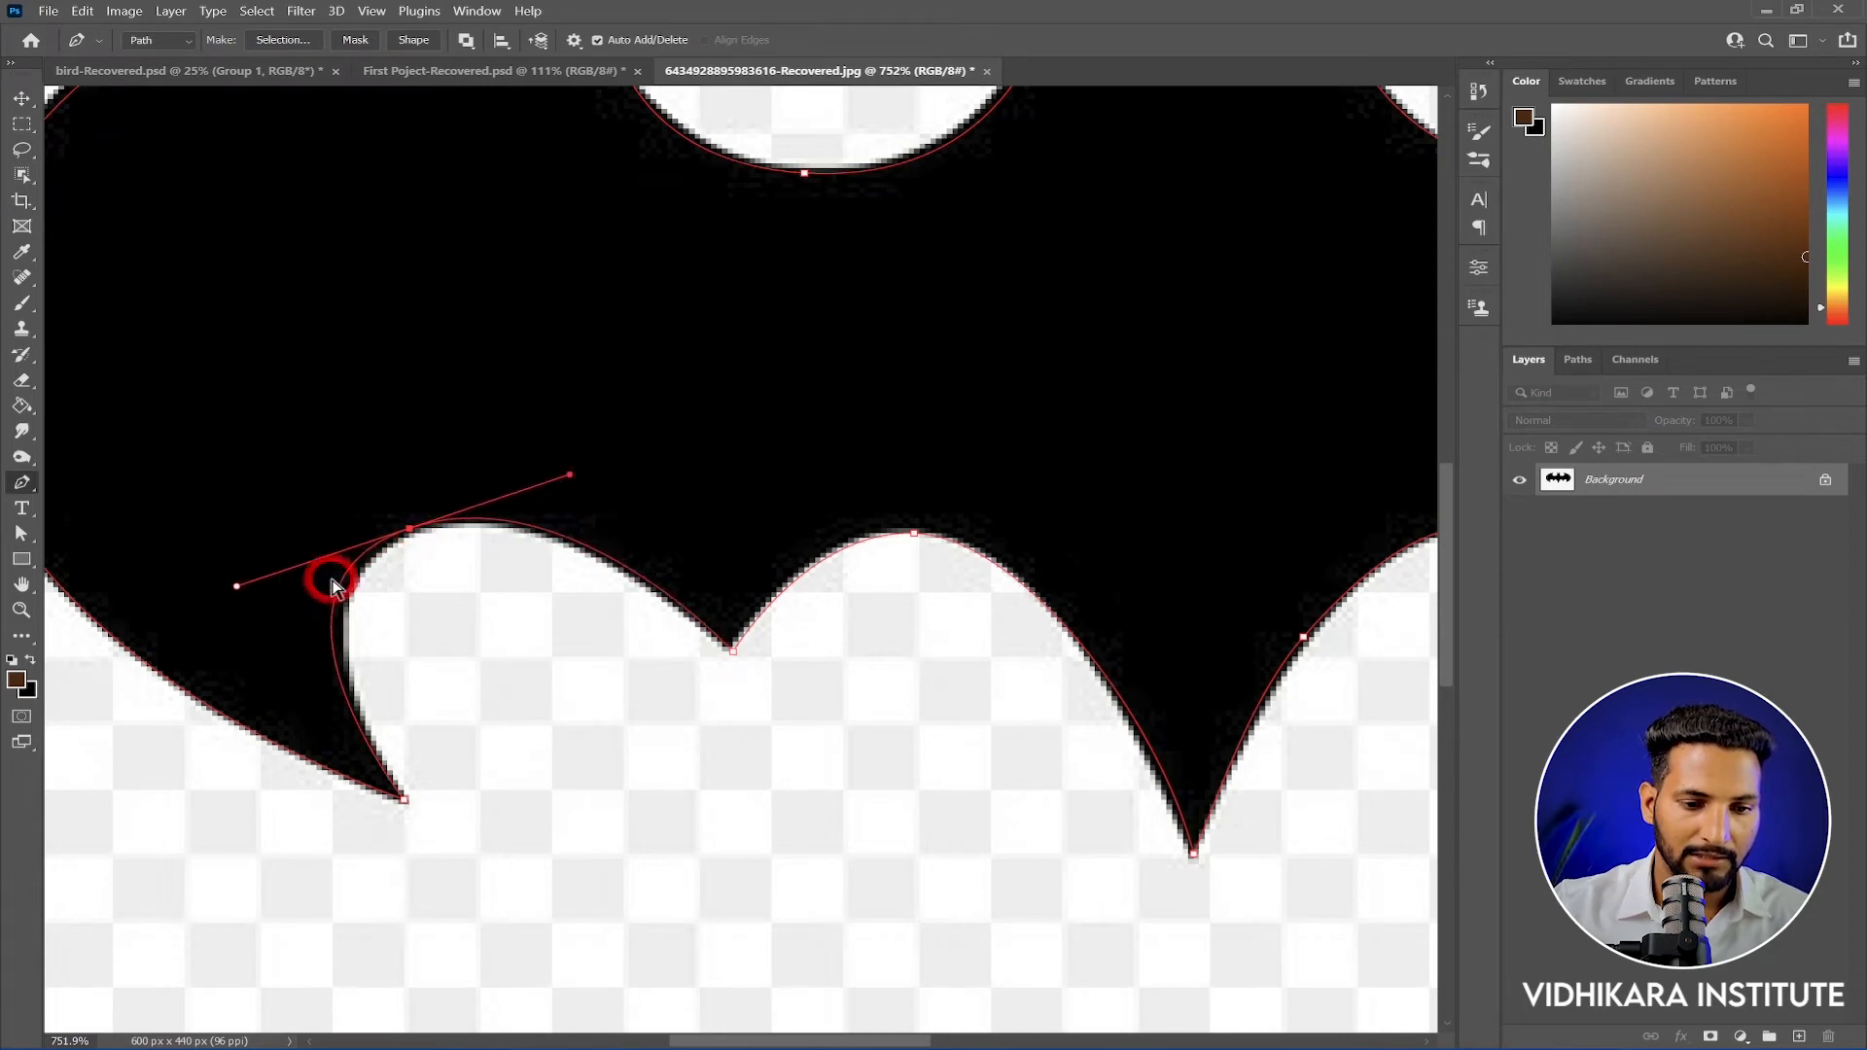
pyautogui.moveTo(238, 588); pyautogui.dragTo(255, 590)
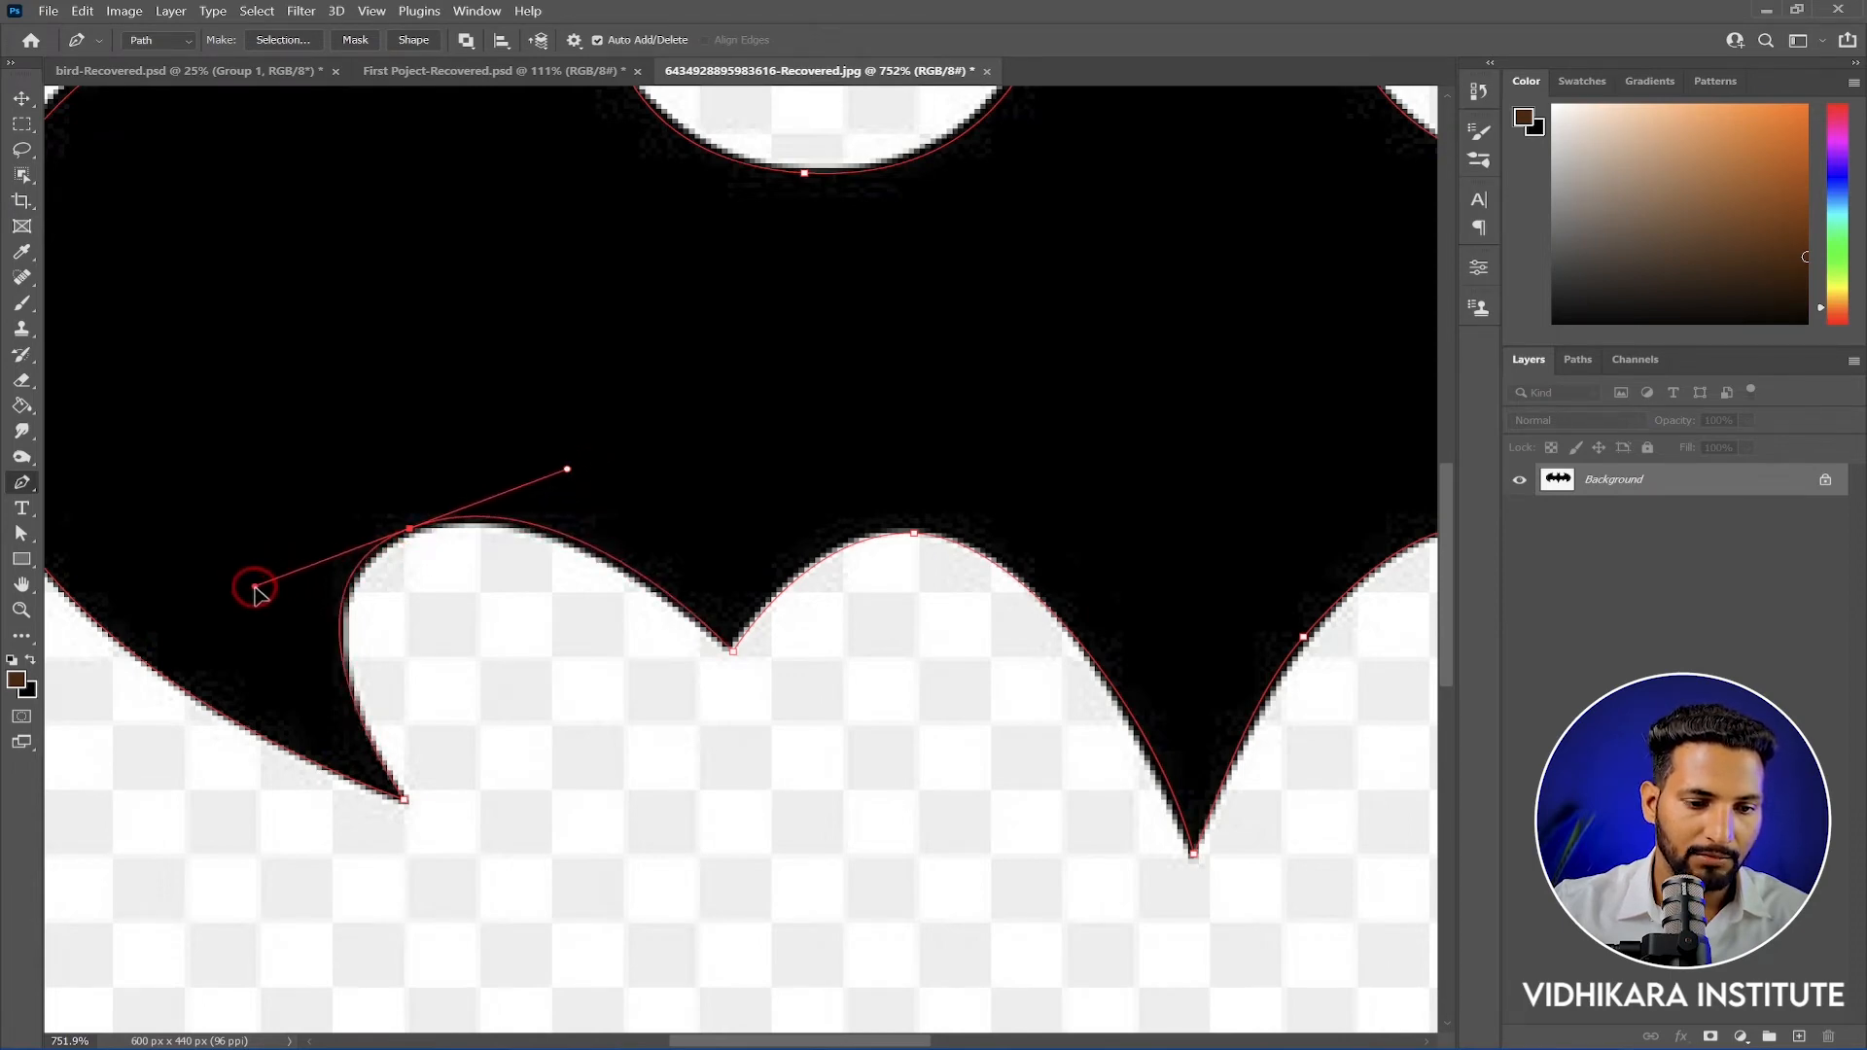
# Convert the finished bat path into a new anti-aliased selection with a feather radius of 0 pixels
pyautogui.scroll(-20, 778, 501)
pyautogui.scroll(10, 1078, 471)
pyautogui.scroll(2, 1126, 522)
pyautogui.scroll(-2, 1017, 537)
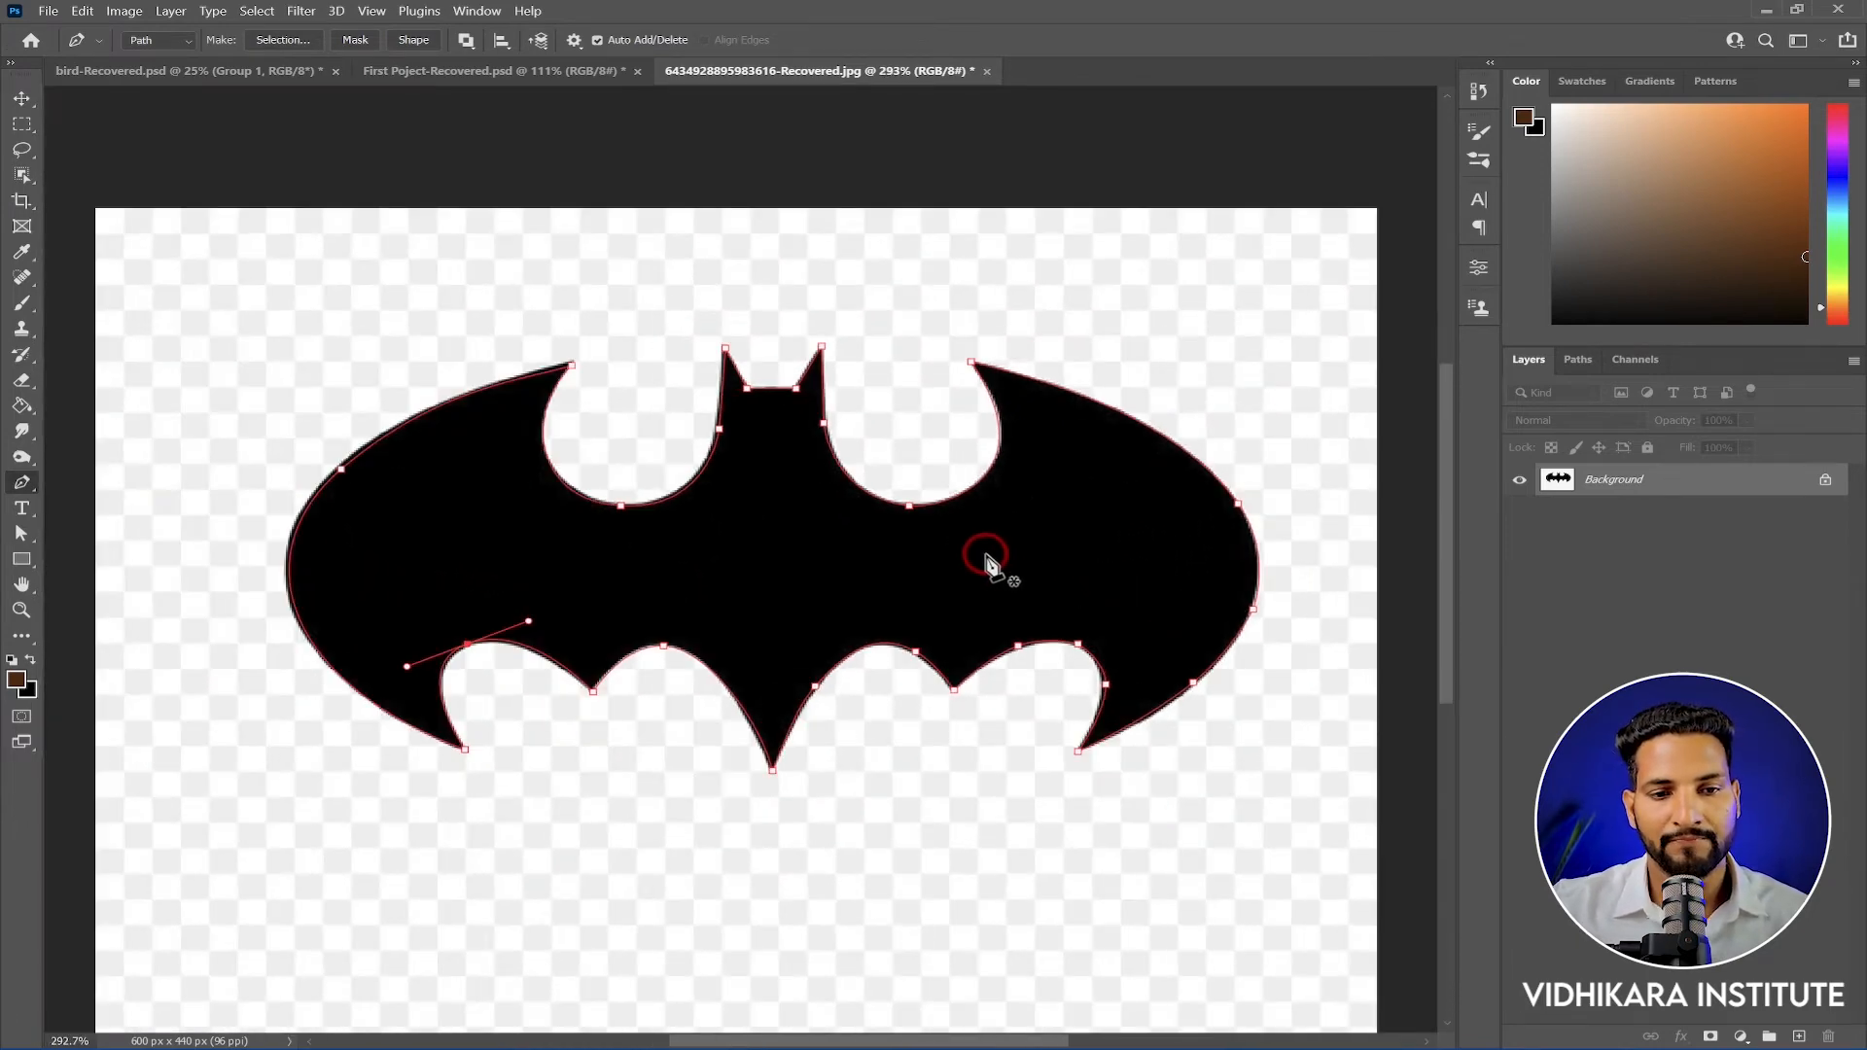
pyautogui.scroll(1, 988, 554)
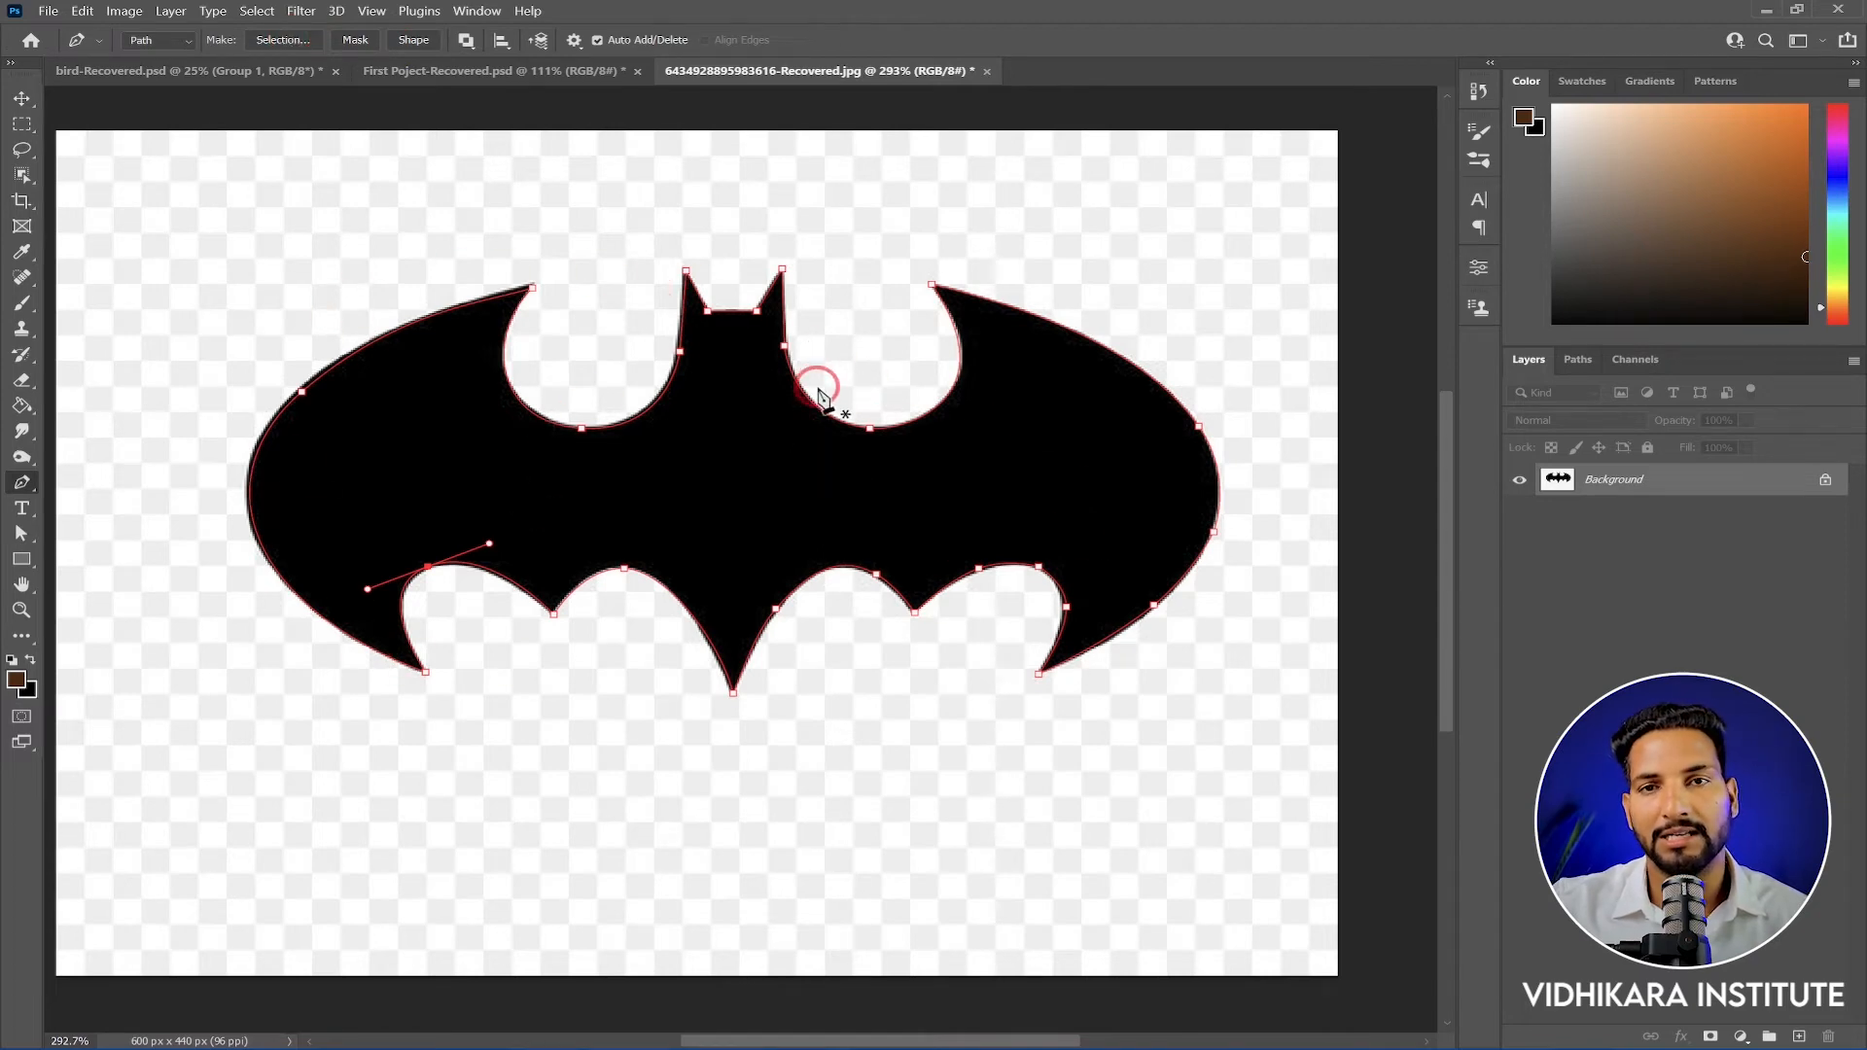
pyautogui.click(283, 39)
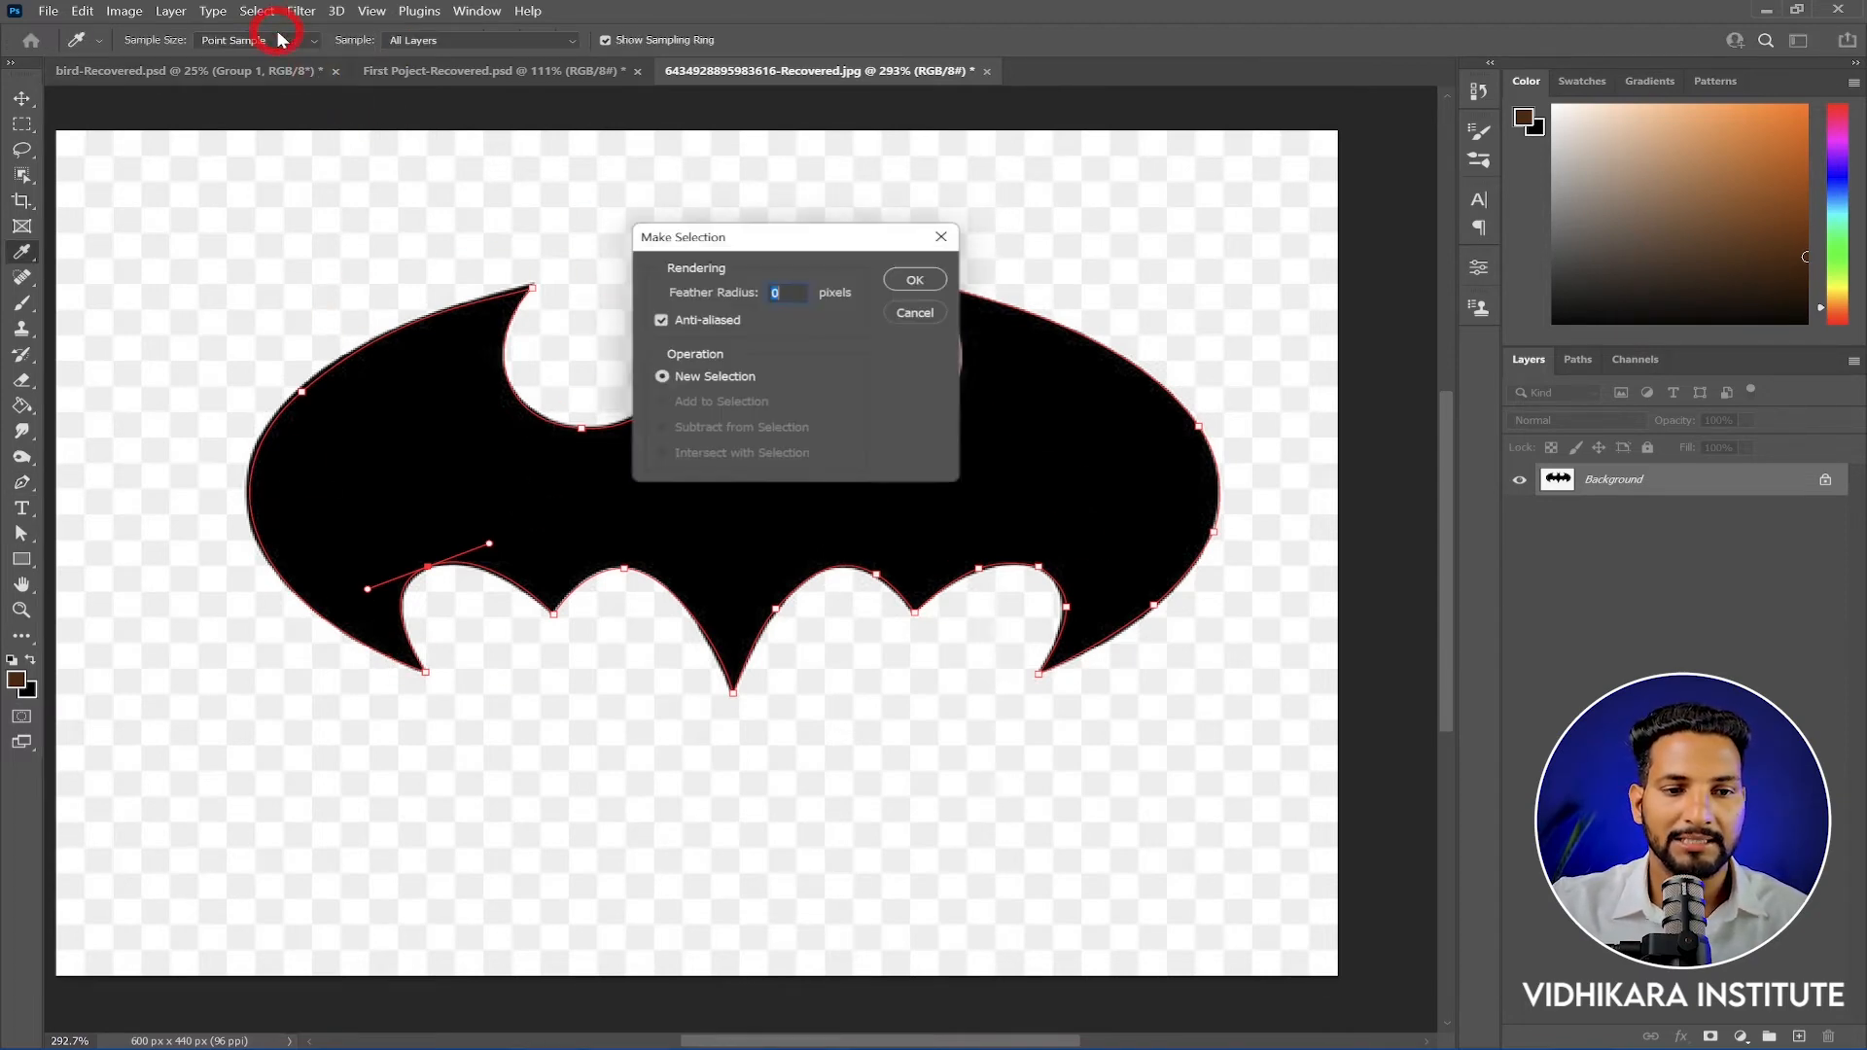
pyautogui.press('Return')
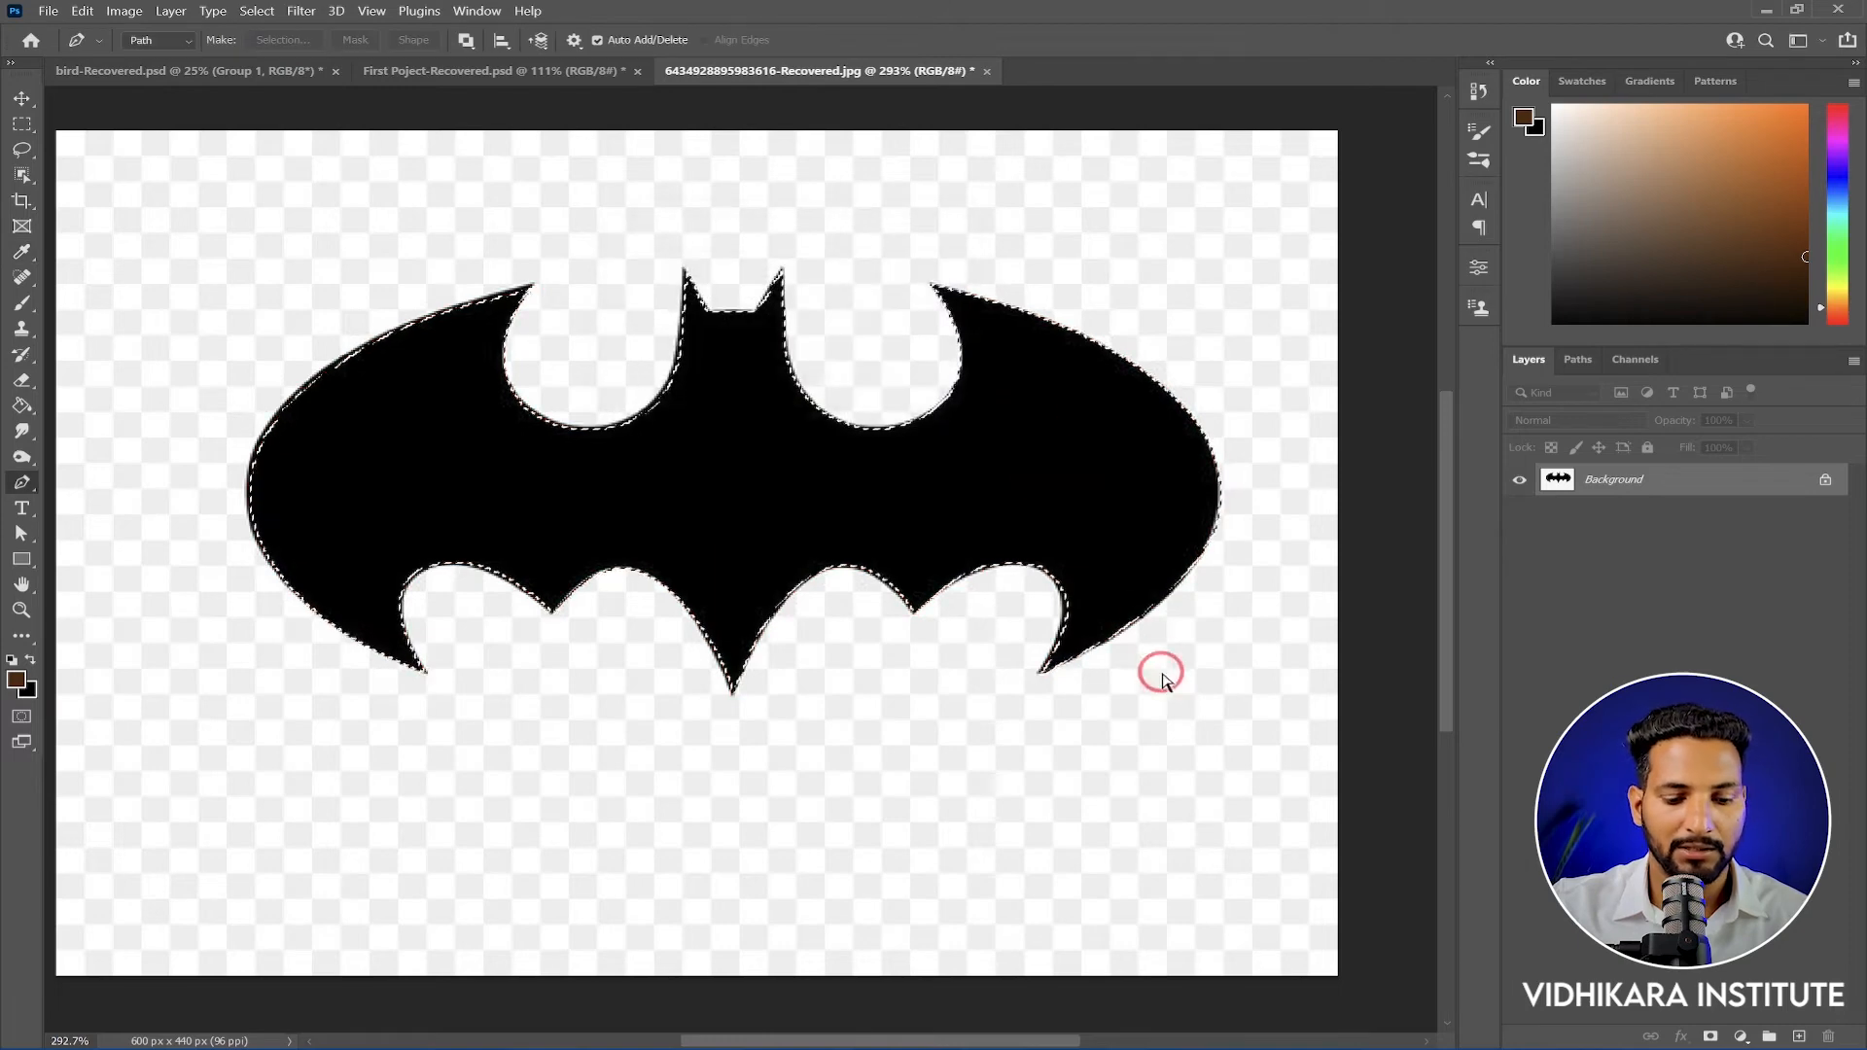
# Copy the selected bat and paste it into the First Poject-Recovered.psd document
pyautogui.hotkey('ctrl', 'c')
pyautogui.click(495, 71)
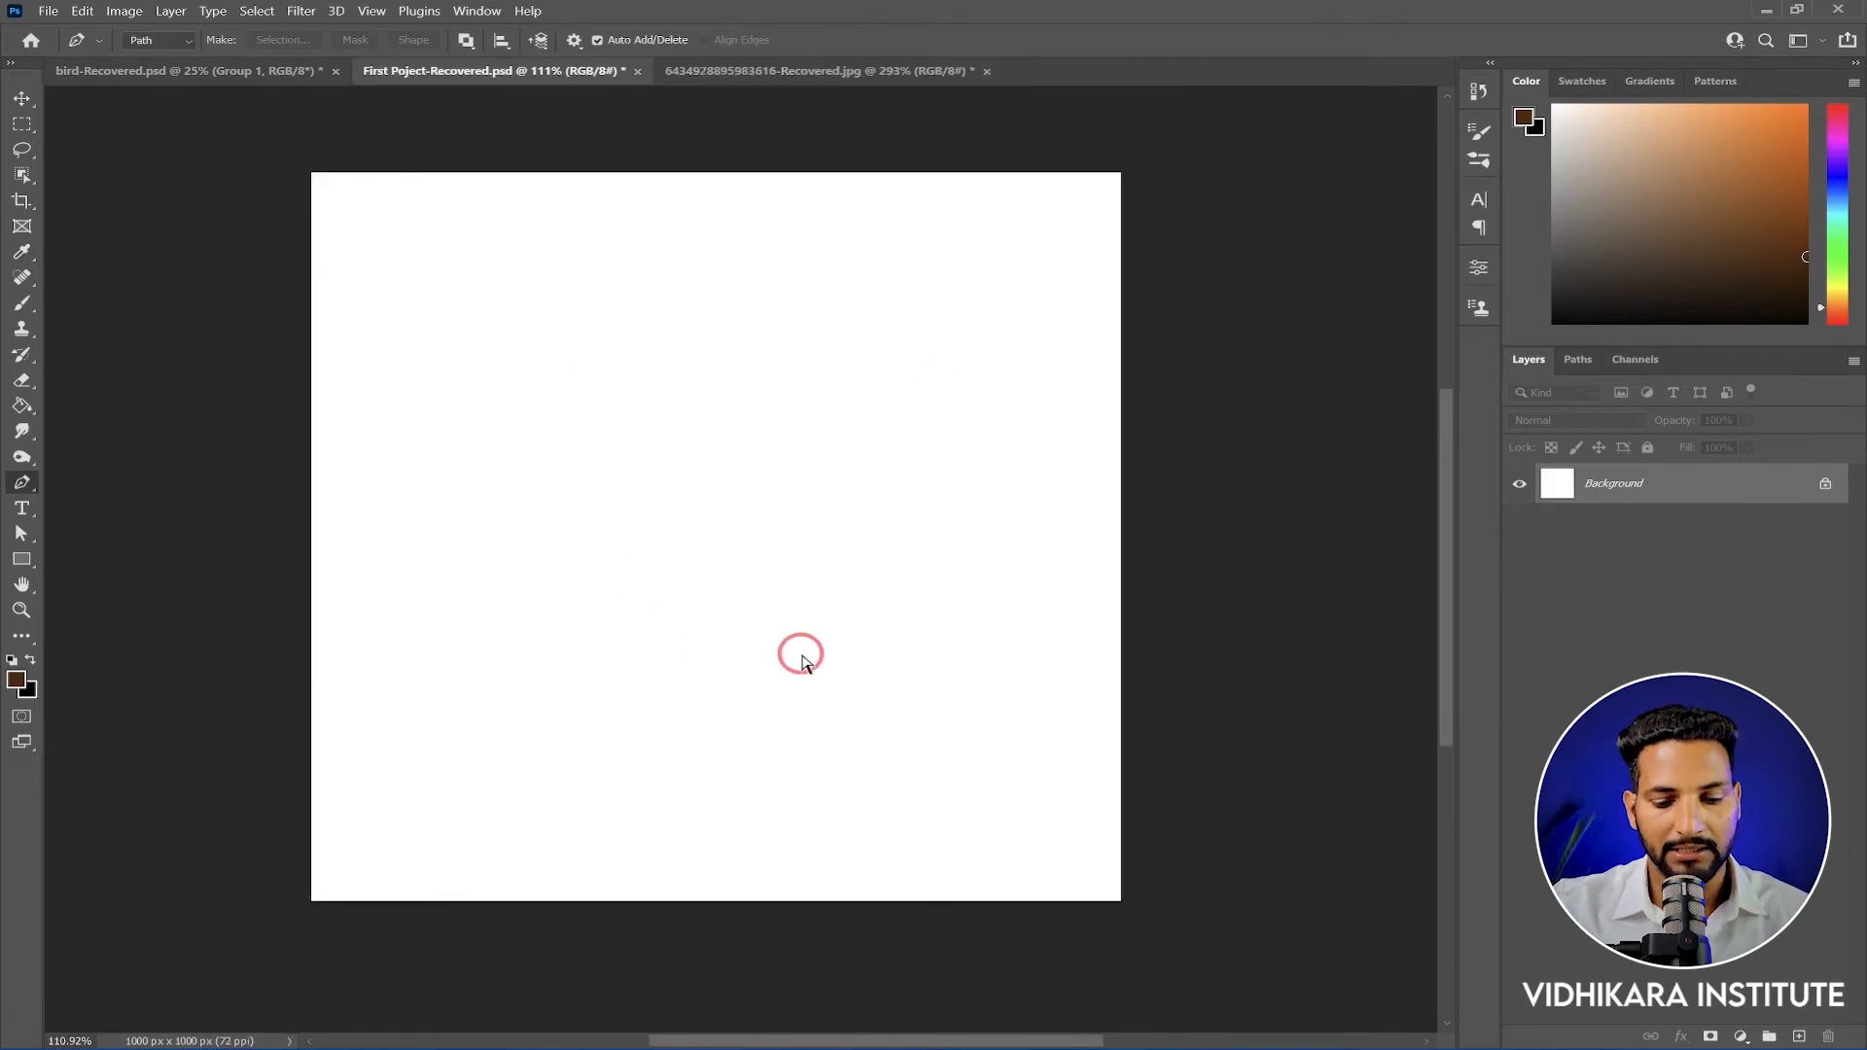
pyautogui.hotkey('ctrl', 'v')
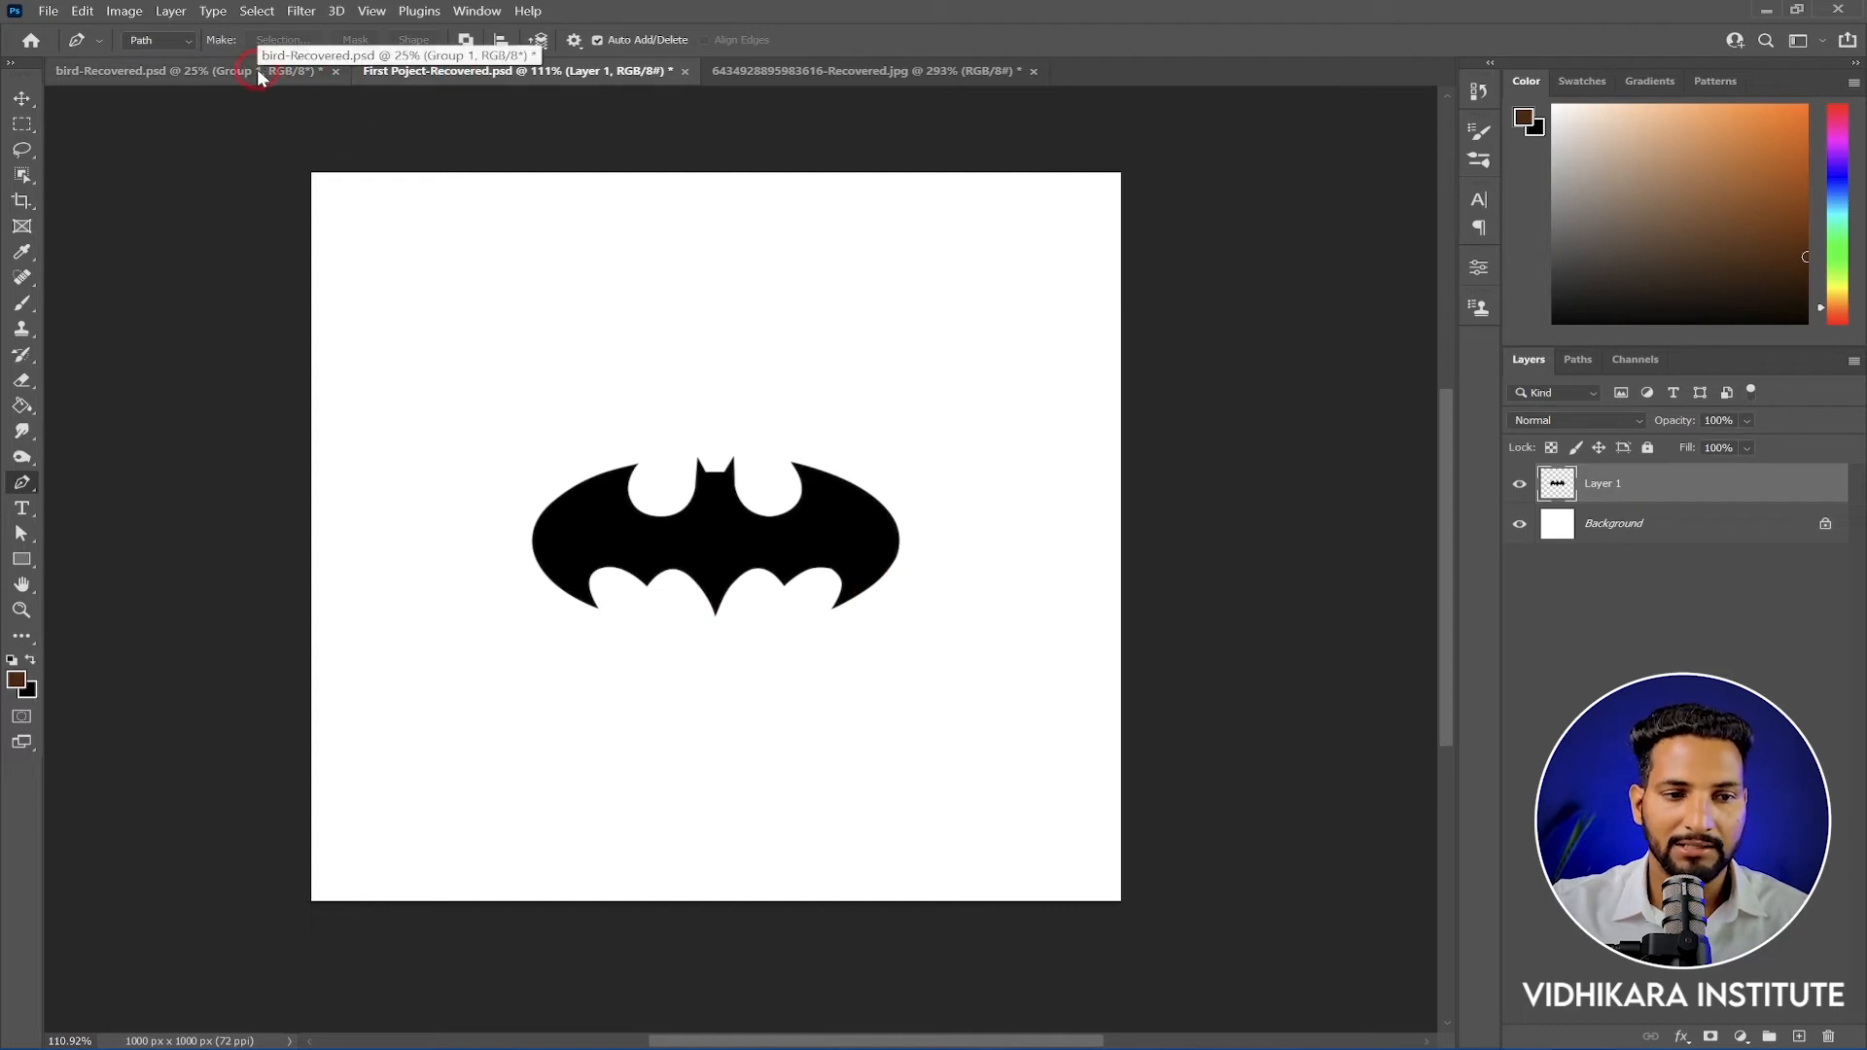
# Return to the bat logo image, open Define Custom Shape for its path, and cancel without saving
pyautogui.click(780, 72)
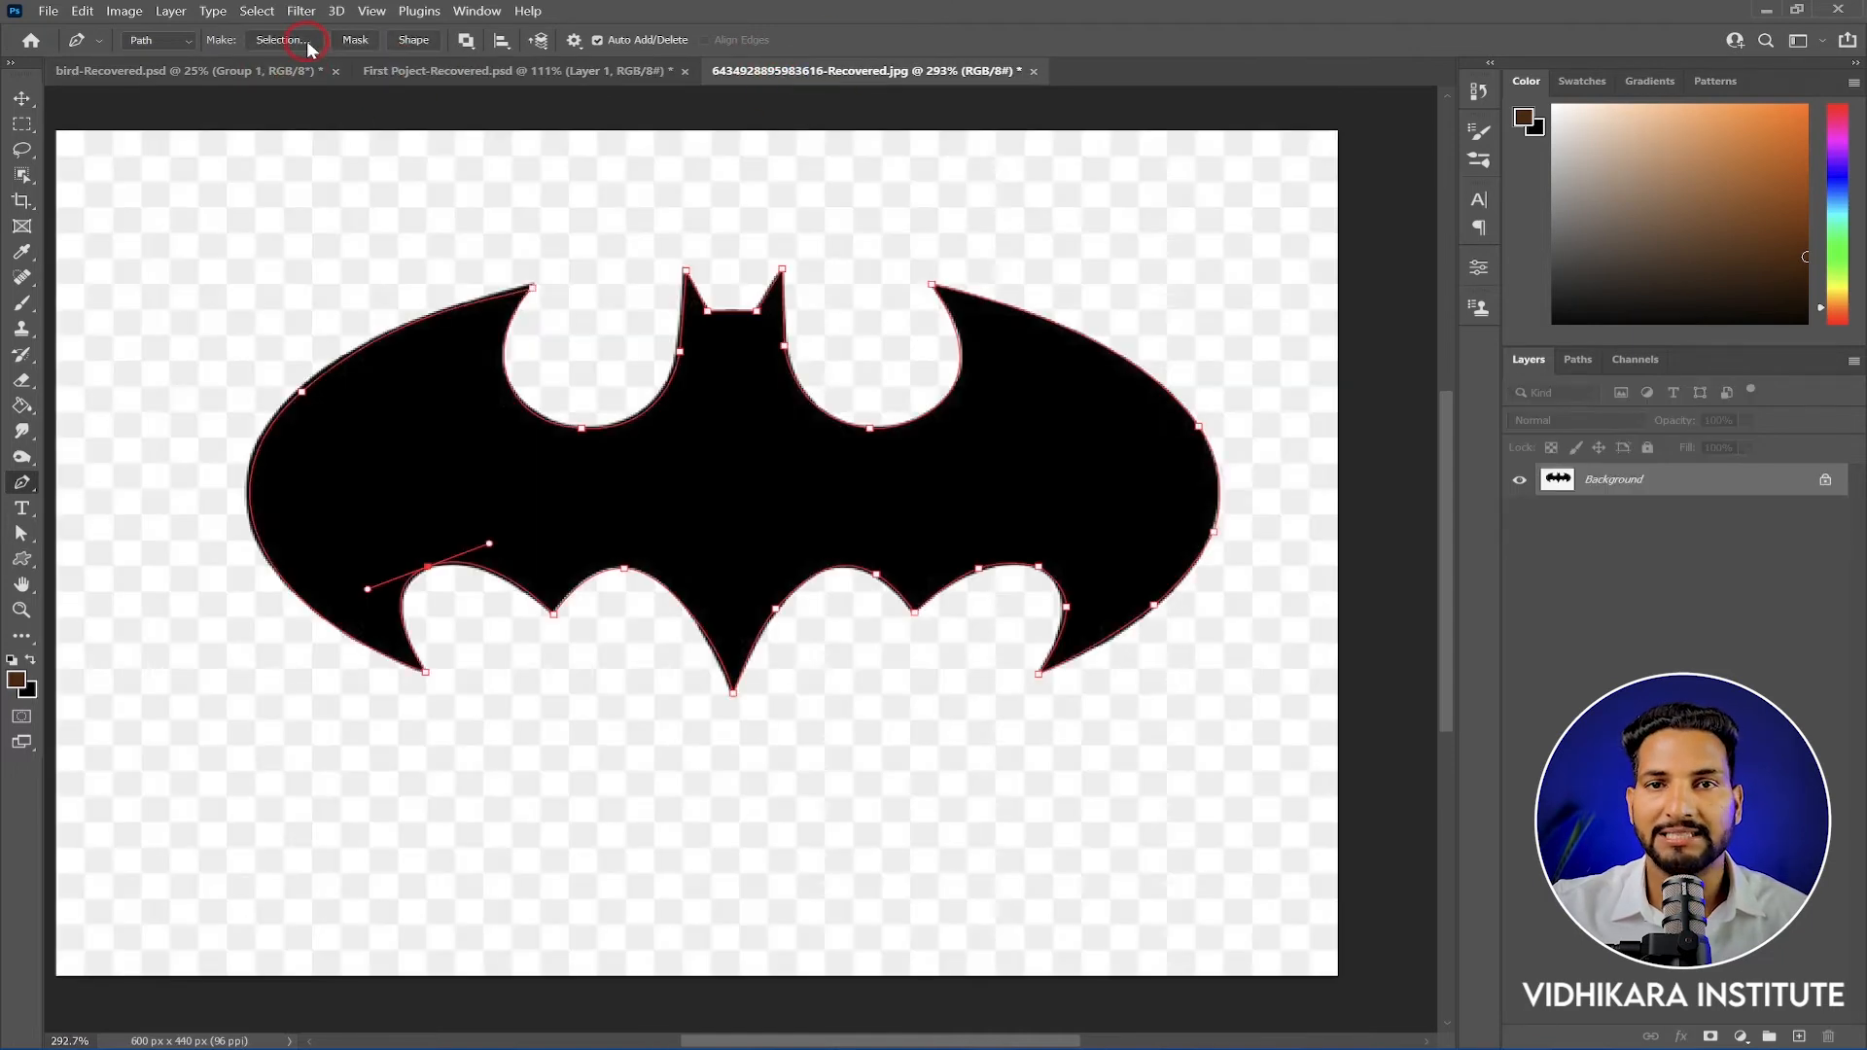
pyautogui.rightClick(721, 434)
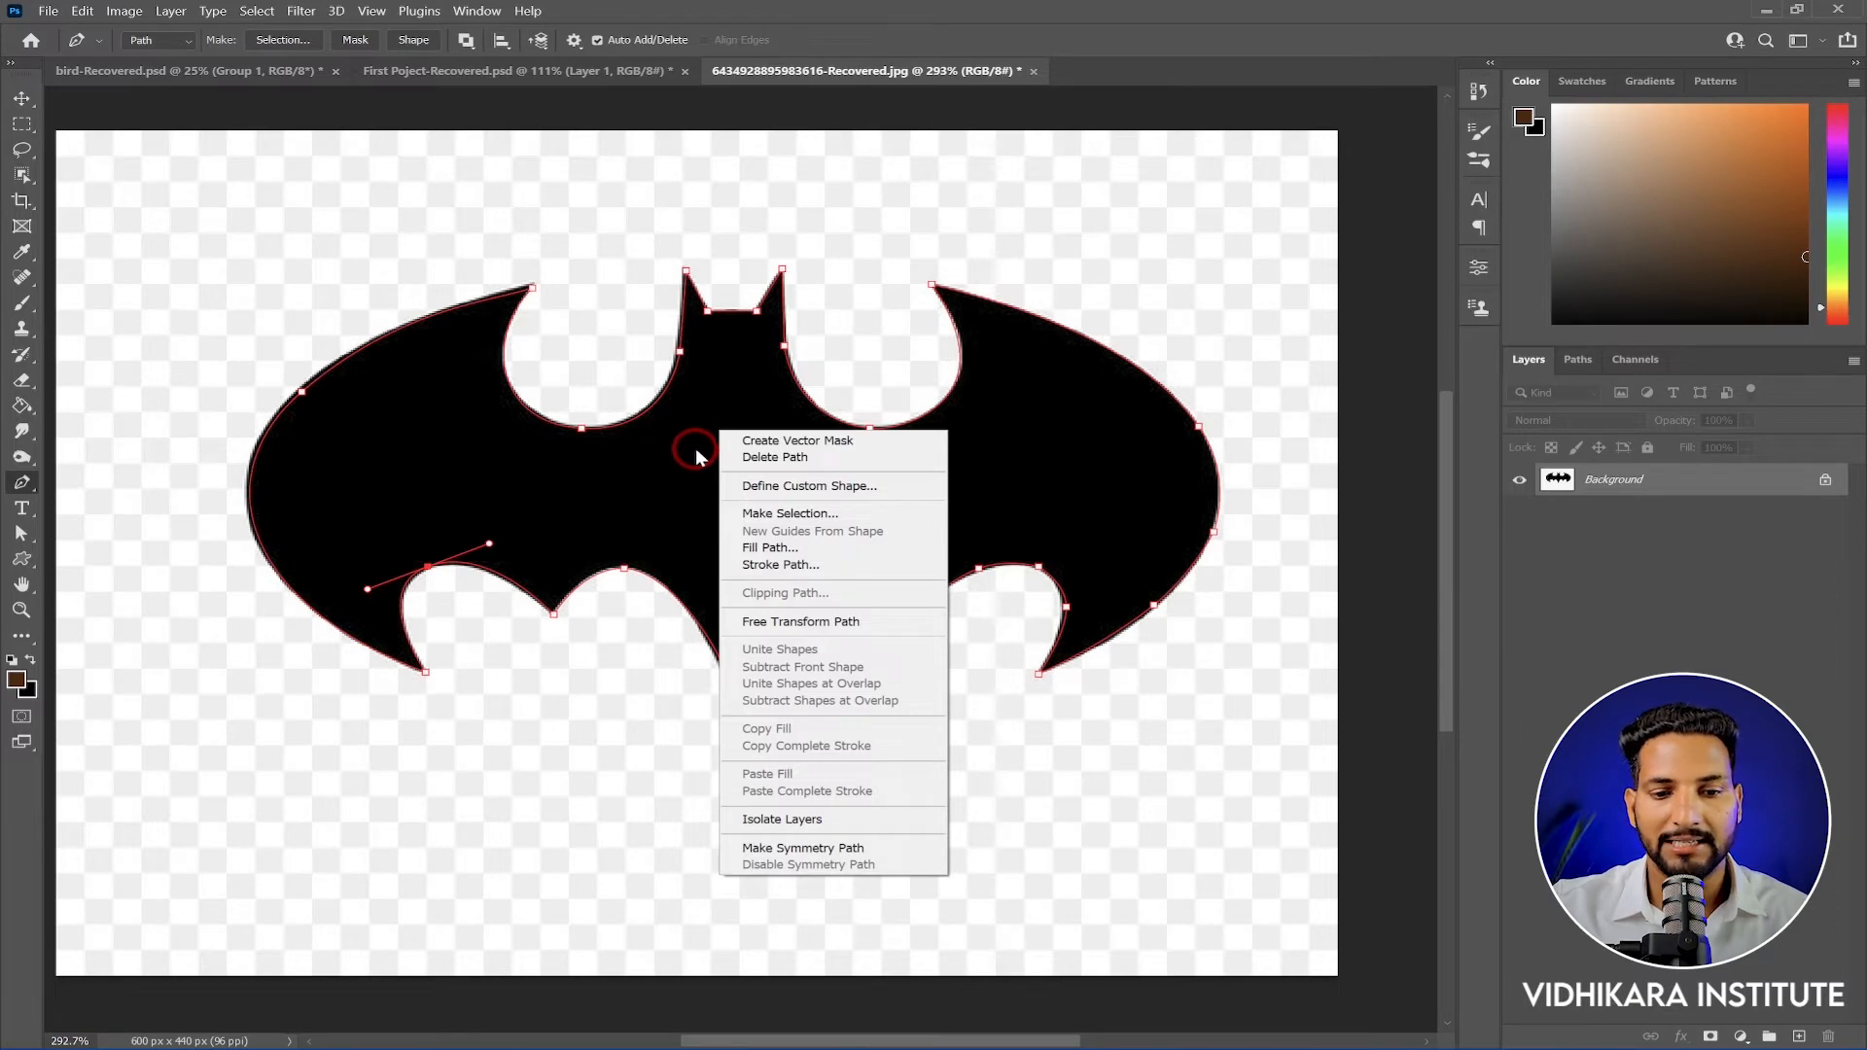
pyautogui.click(845, 486)
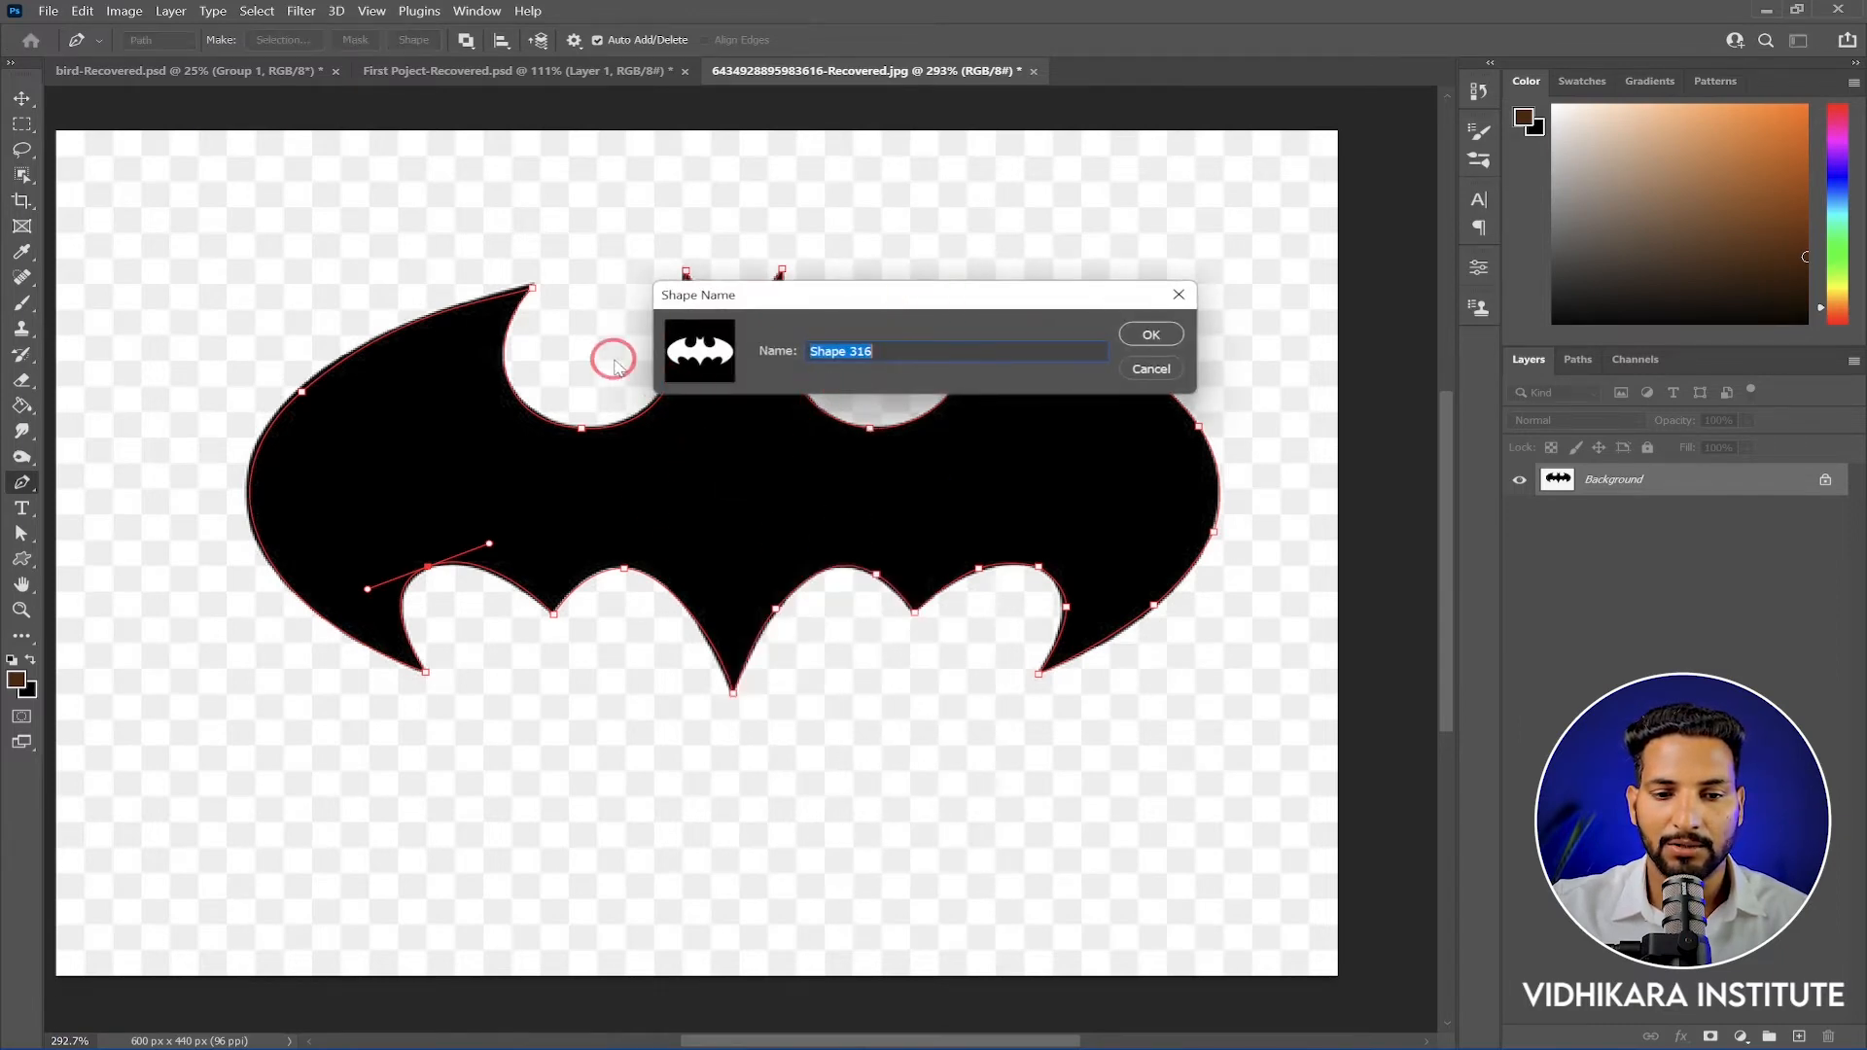
pyautogui.click(1152, 370)
# Activate the Custom Shape Tool and choose the saved bat shape
pyautogui.rightClick(25, 562)
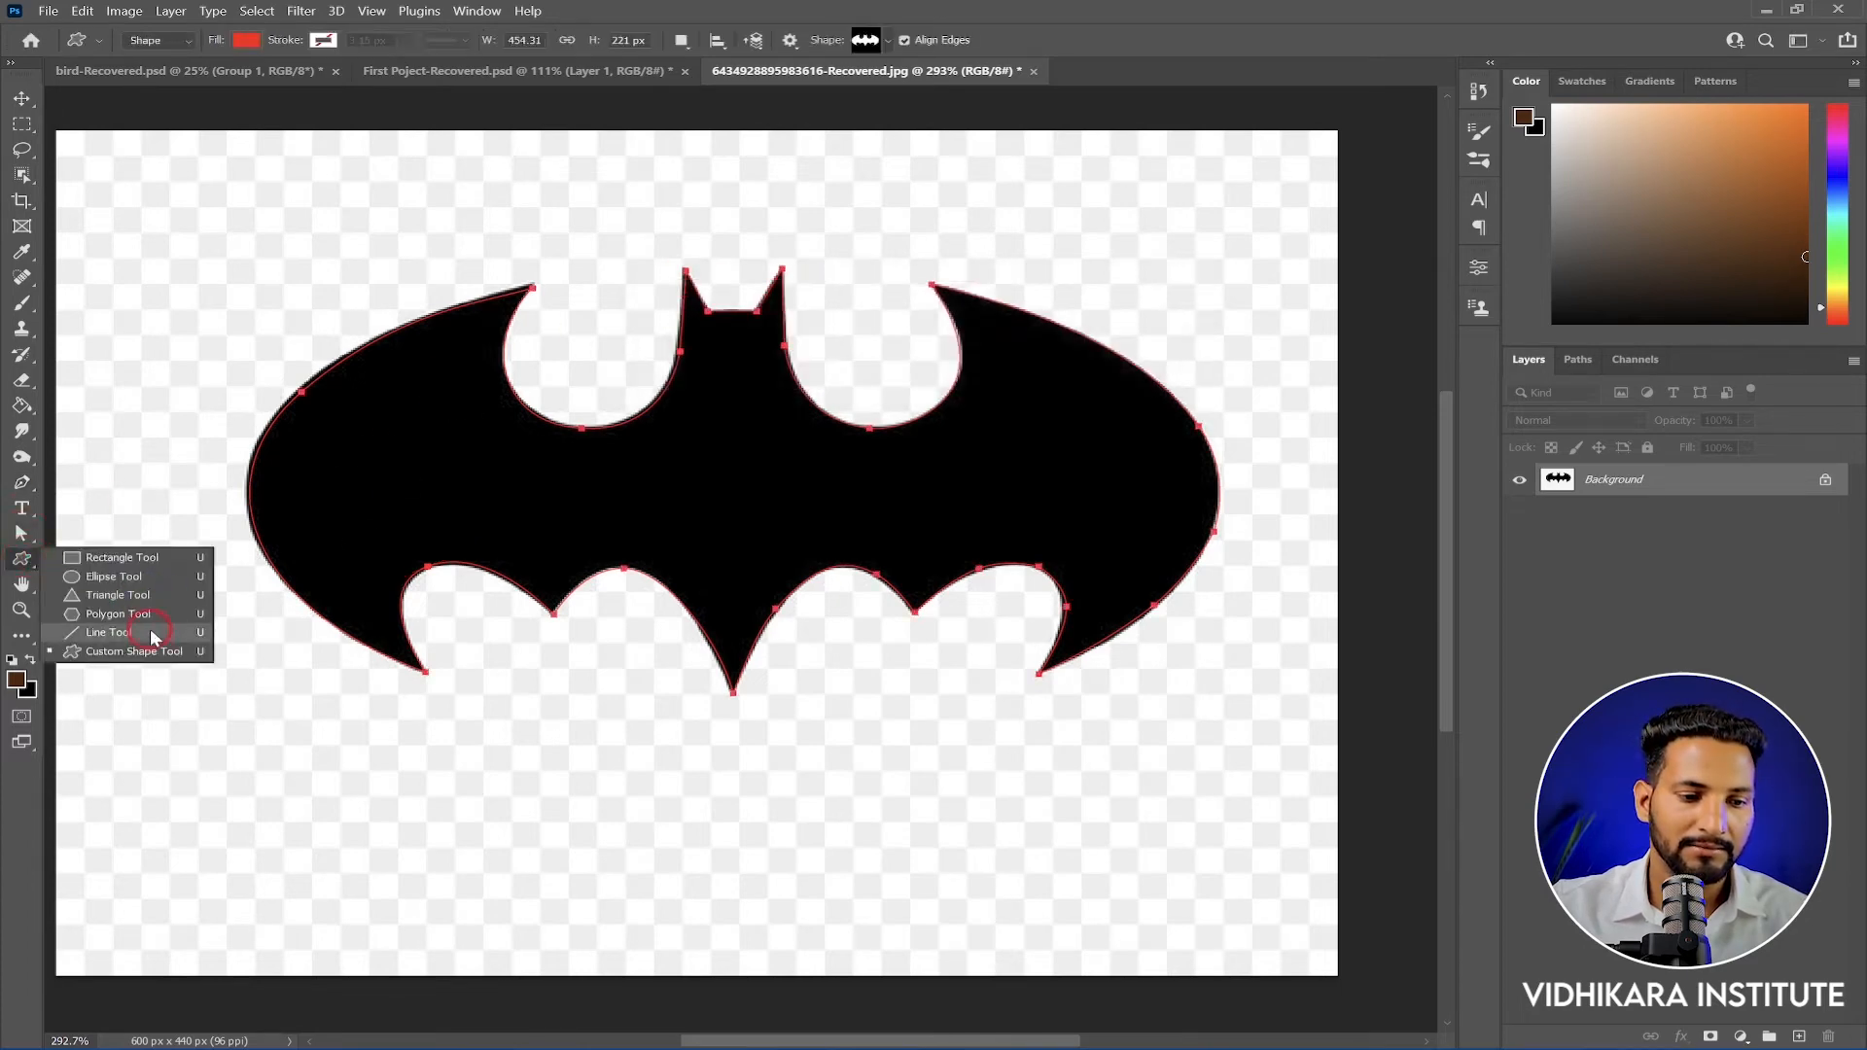
pyautogui.click(126, 654)
pyautogui.click(887, 41)
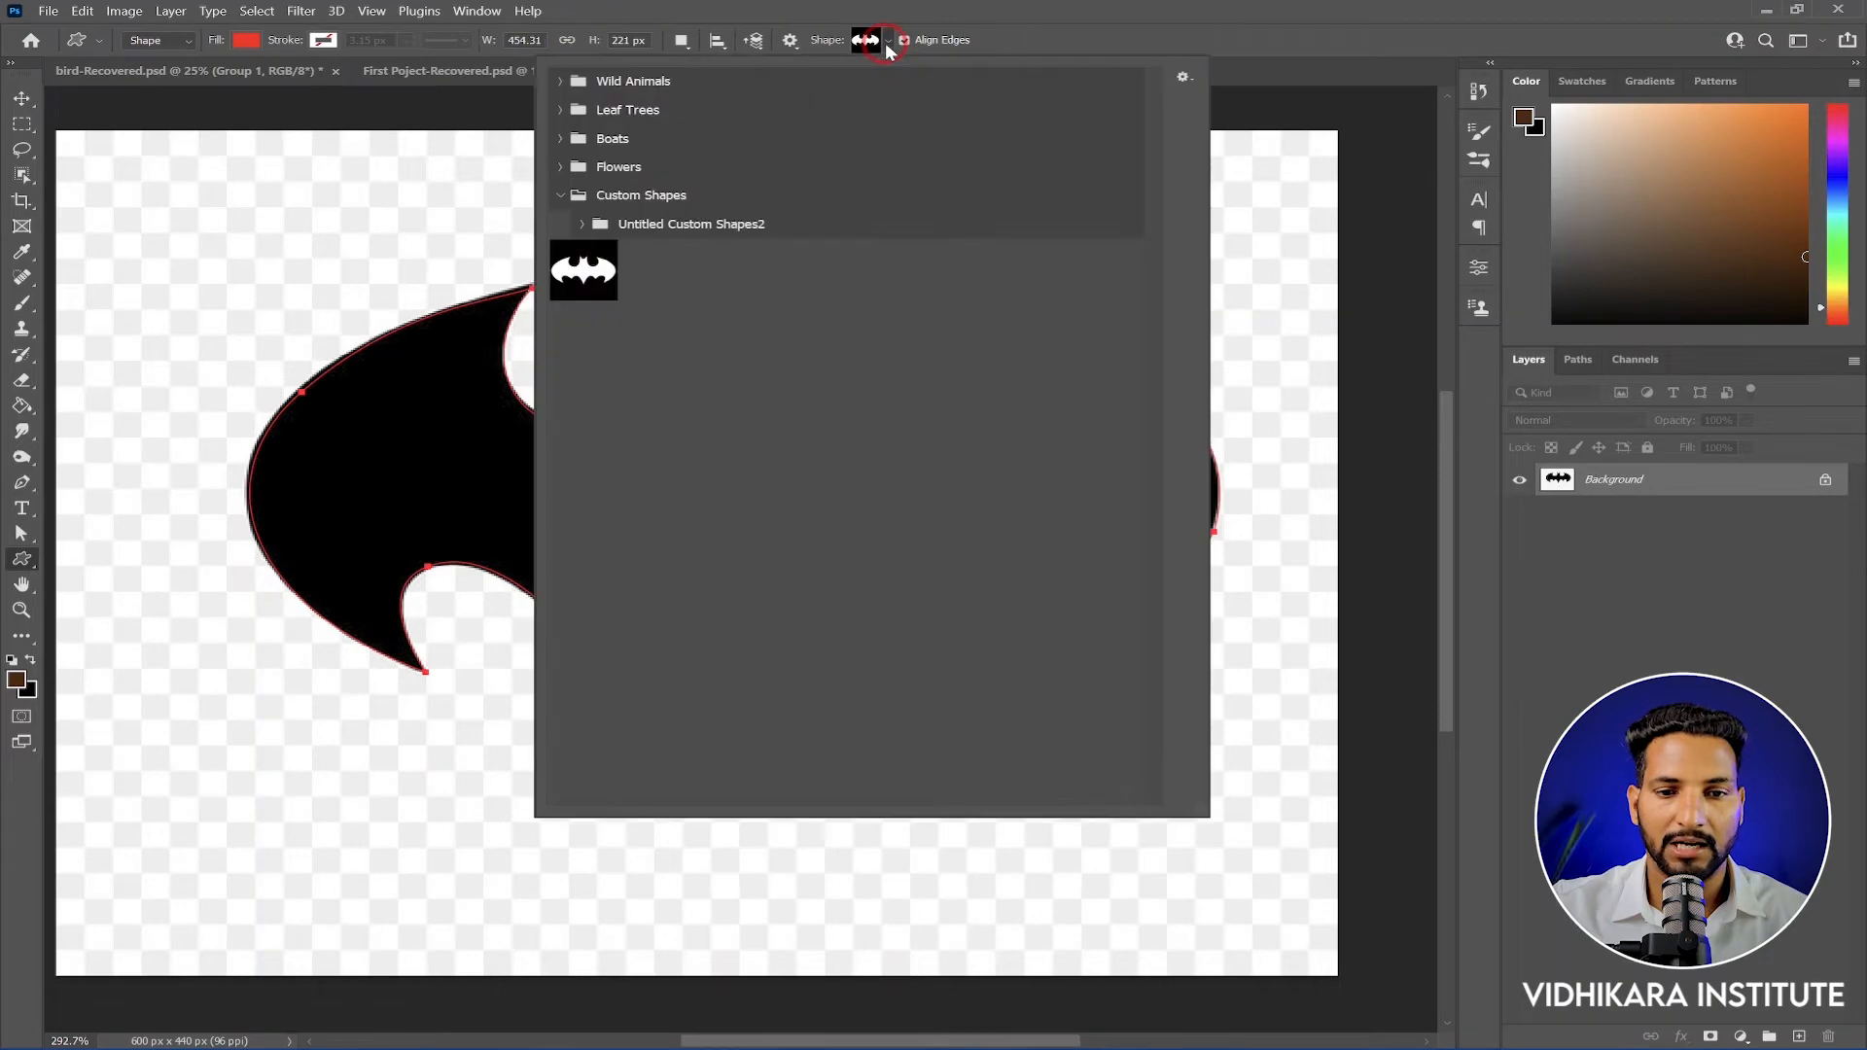
pyautogui.click(593, 284)
# In First Poject-Recovered.psd, delete the pasted bat layer and draw the bat custom shape about 1133 by 582 px
pyautogui.click(431, 75)
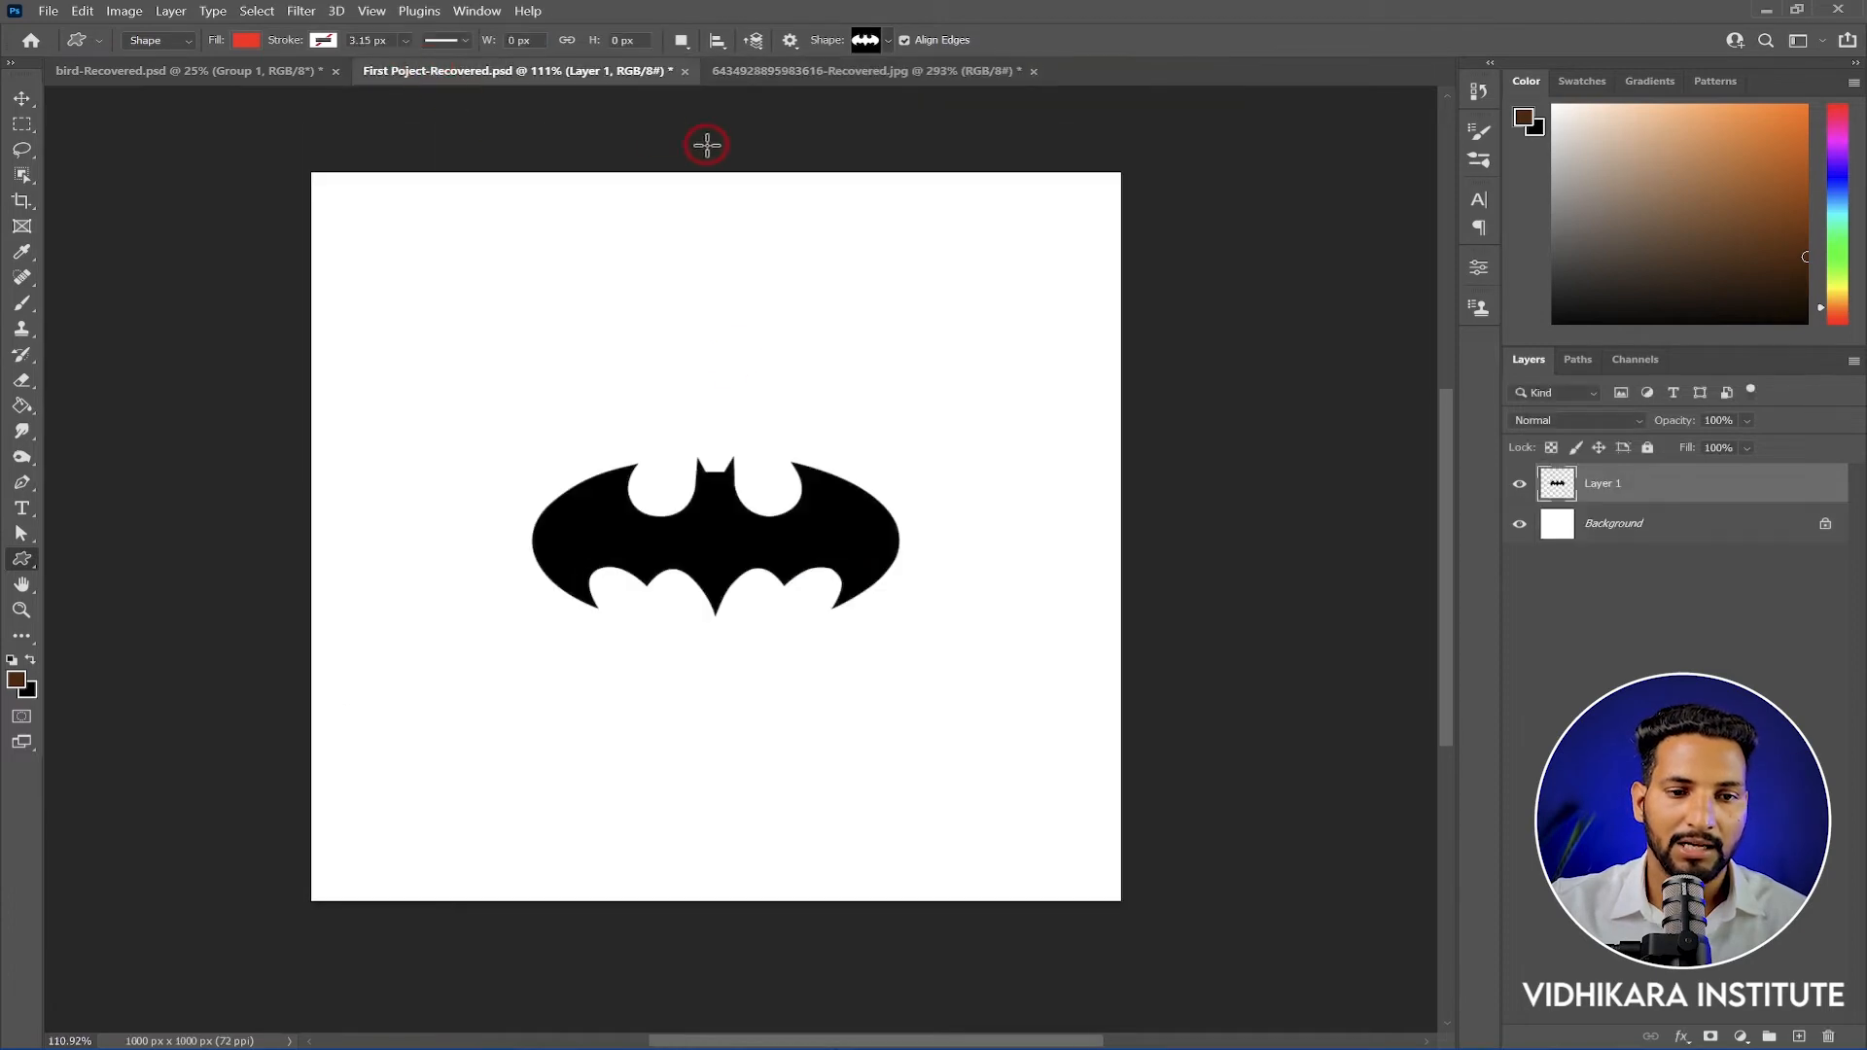
pyautogui.press('Delete')
pyautogui.moveTo(469, 375); pyautogui.dragTo(918, 799)
pyautogui.scroll(-6, 1089, 550)
pyautogui.scroll(3, 653, 592)
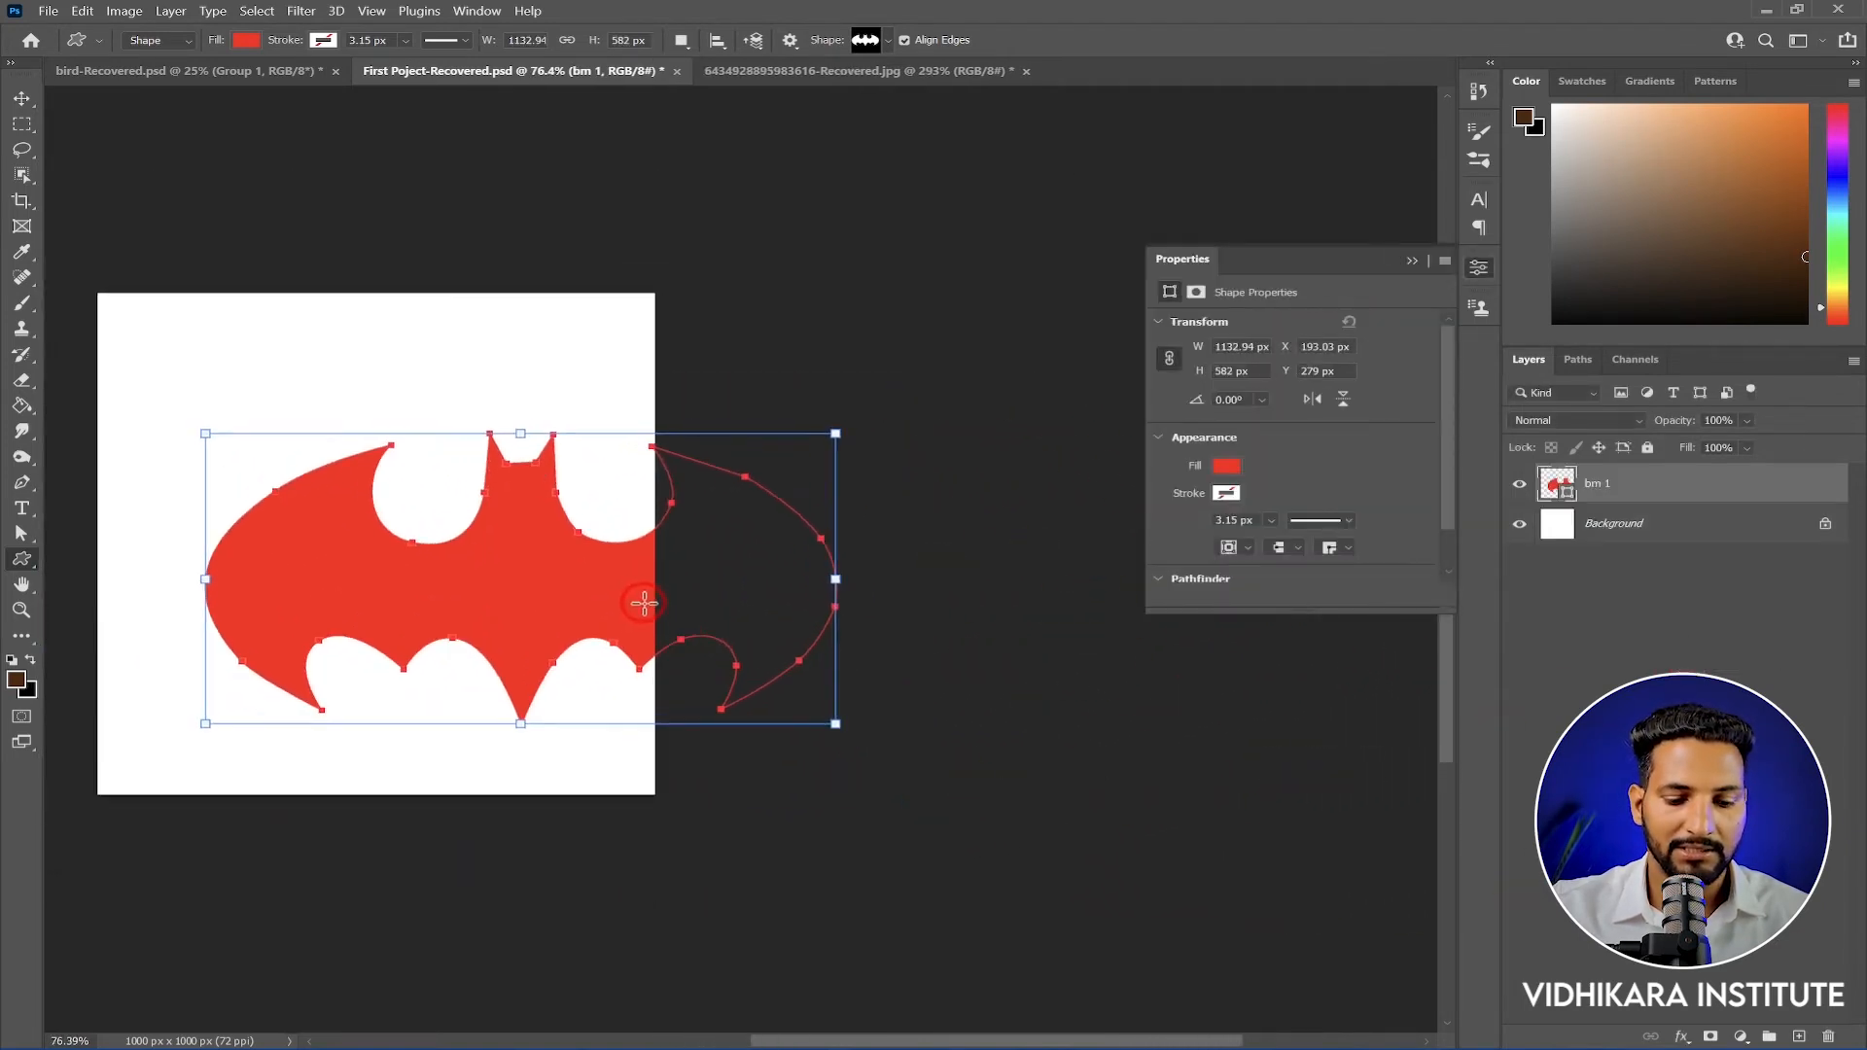
# Change the drawn bat shape's fill to black from the recently used colours and collapse its properties
pyautogui.moveTo(557, 593); pyautogui.dragTo(806, 572)
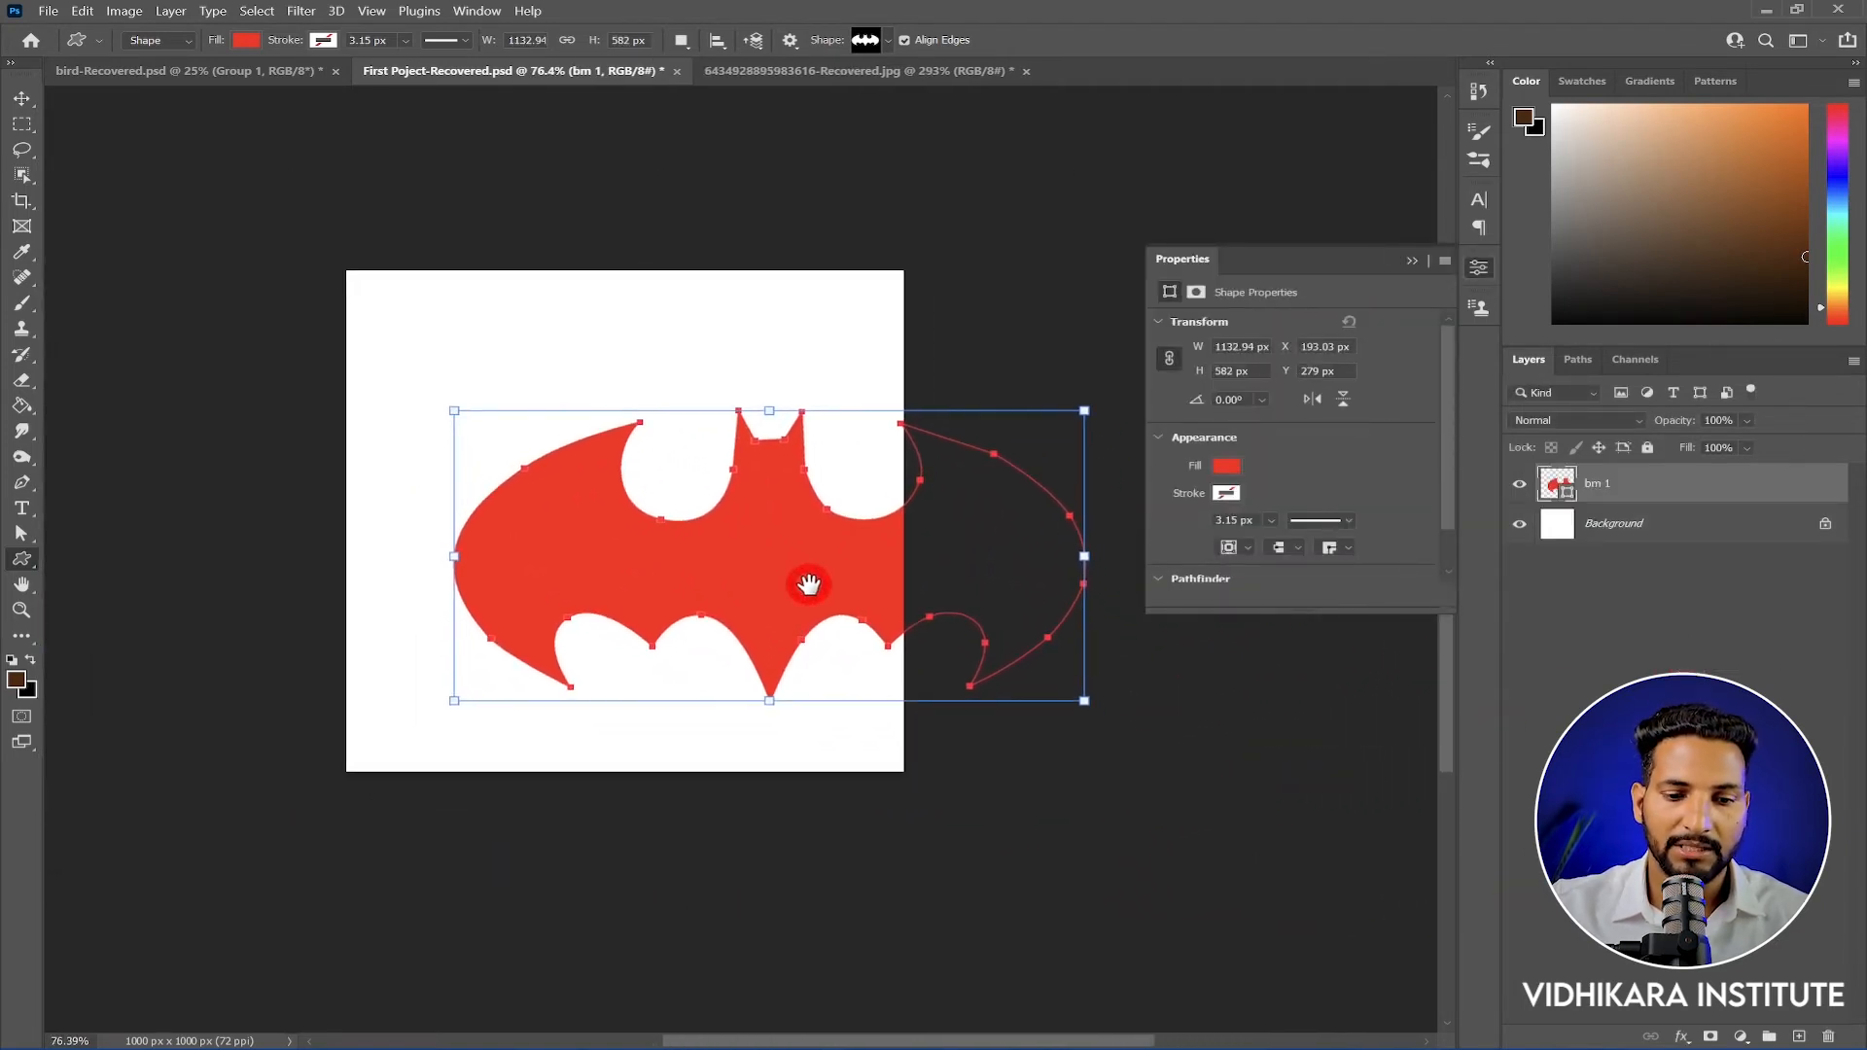
pyautogui.click(1228, 468)
pyautogui.click(1257, 570)
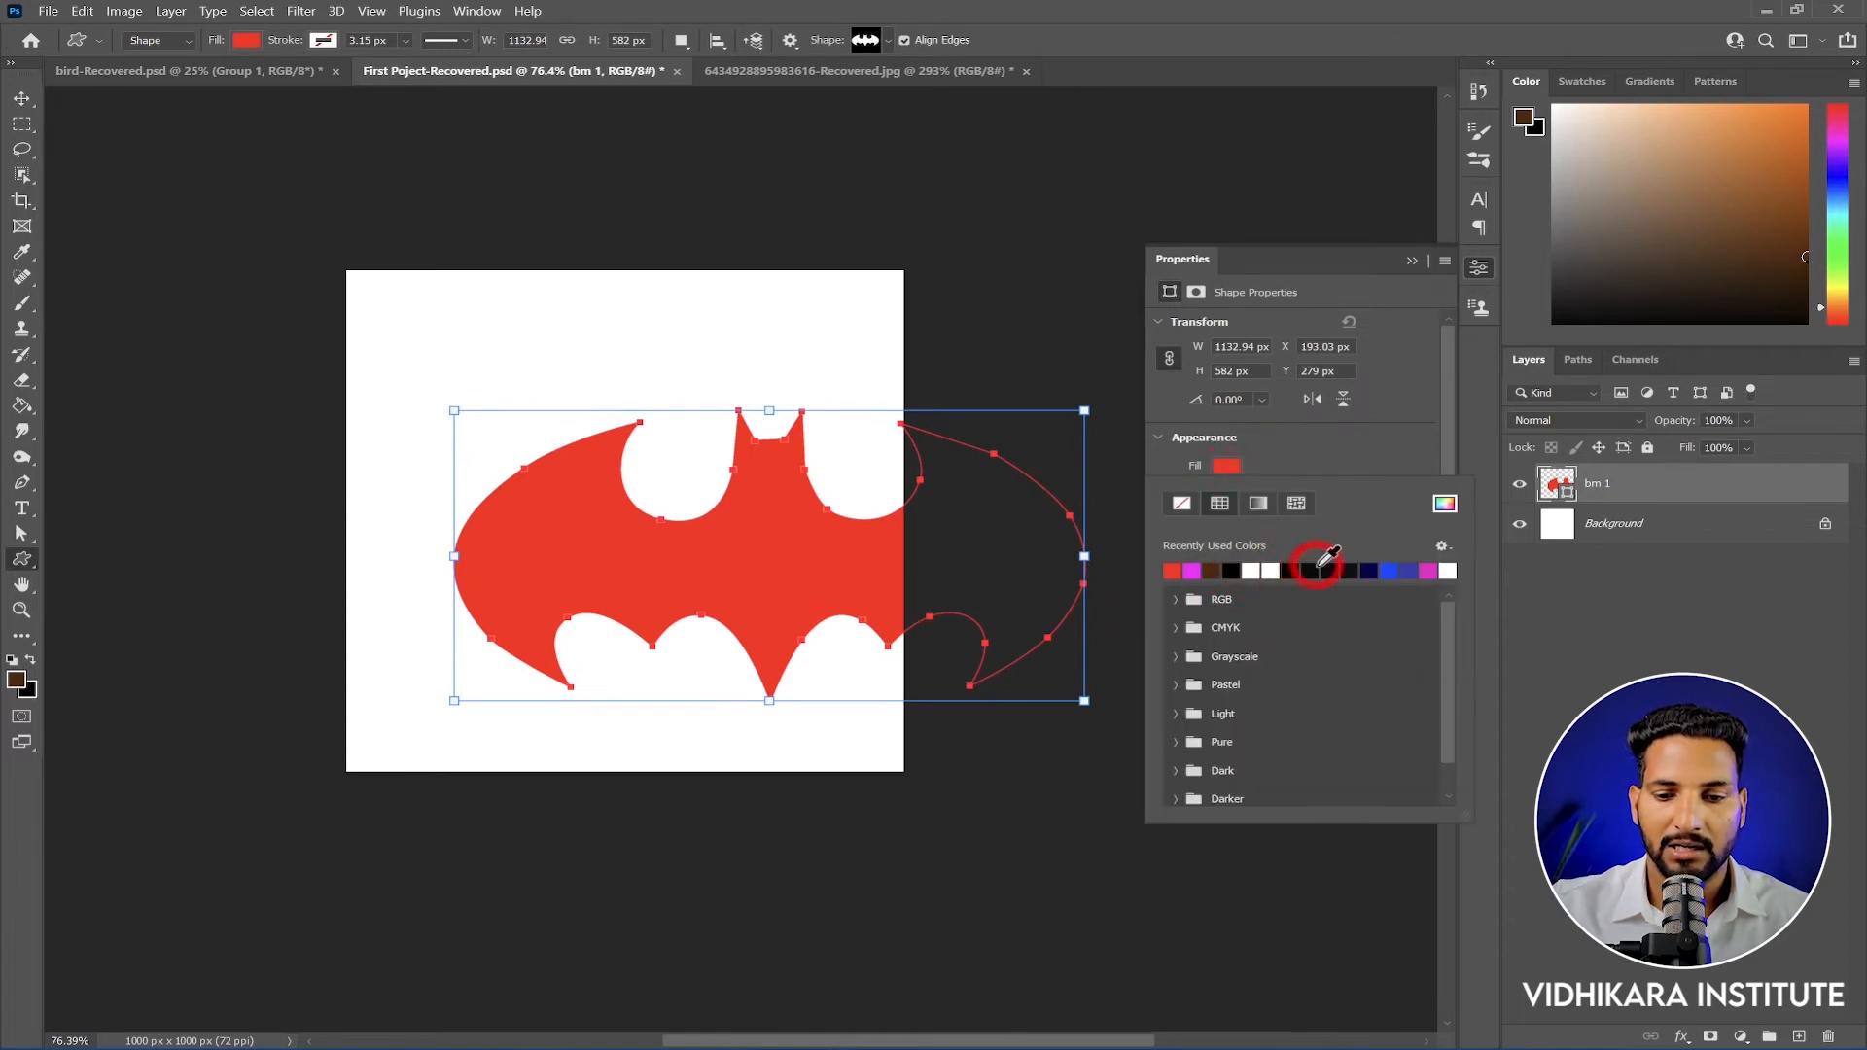
pyautogui.click(1311, 568)
pyautogui.click(1415, 262)
# Return to the bat logo image, show the available shape tools, and reactivate the Pen tool
pyautogui.click(1070, 560)
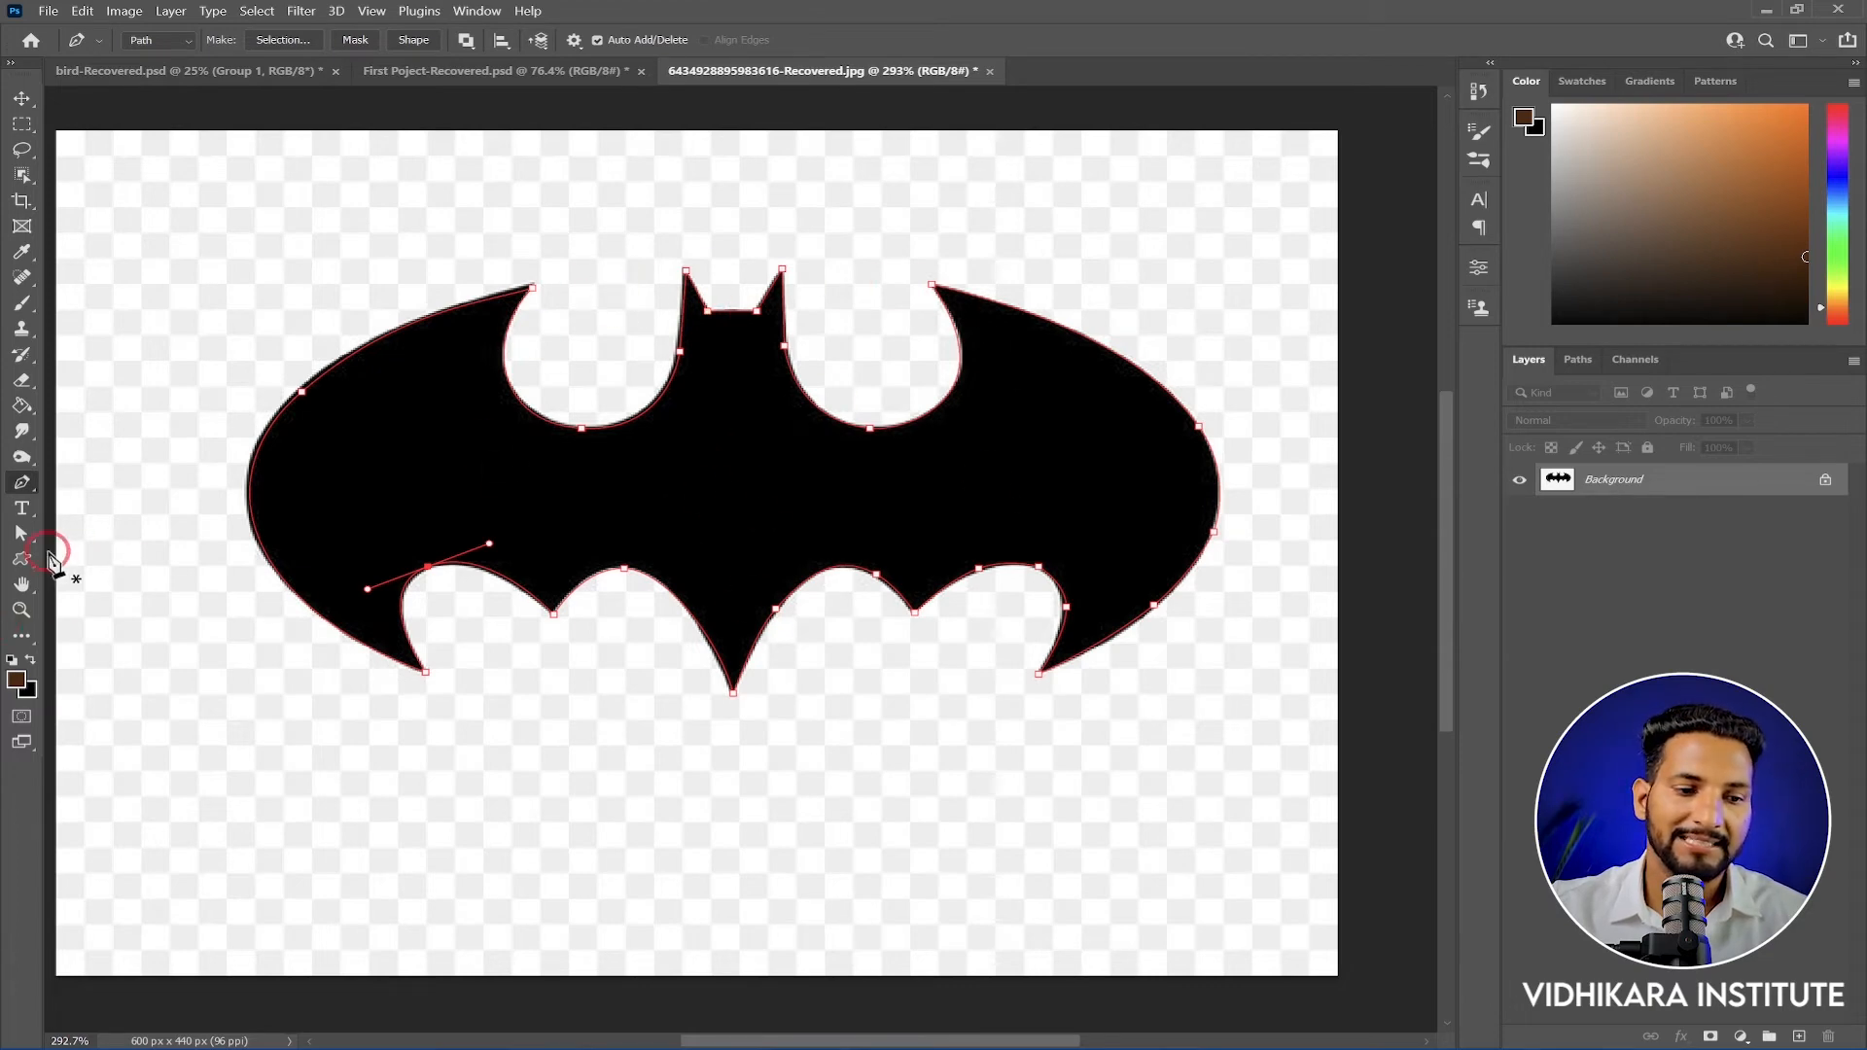
pyautogui.click(22, 559)
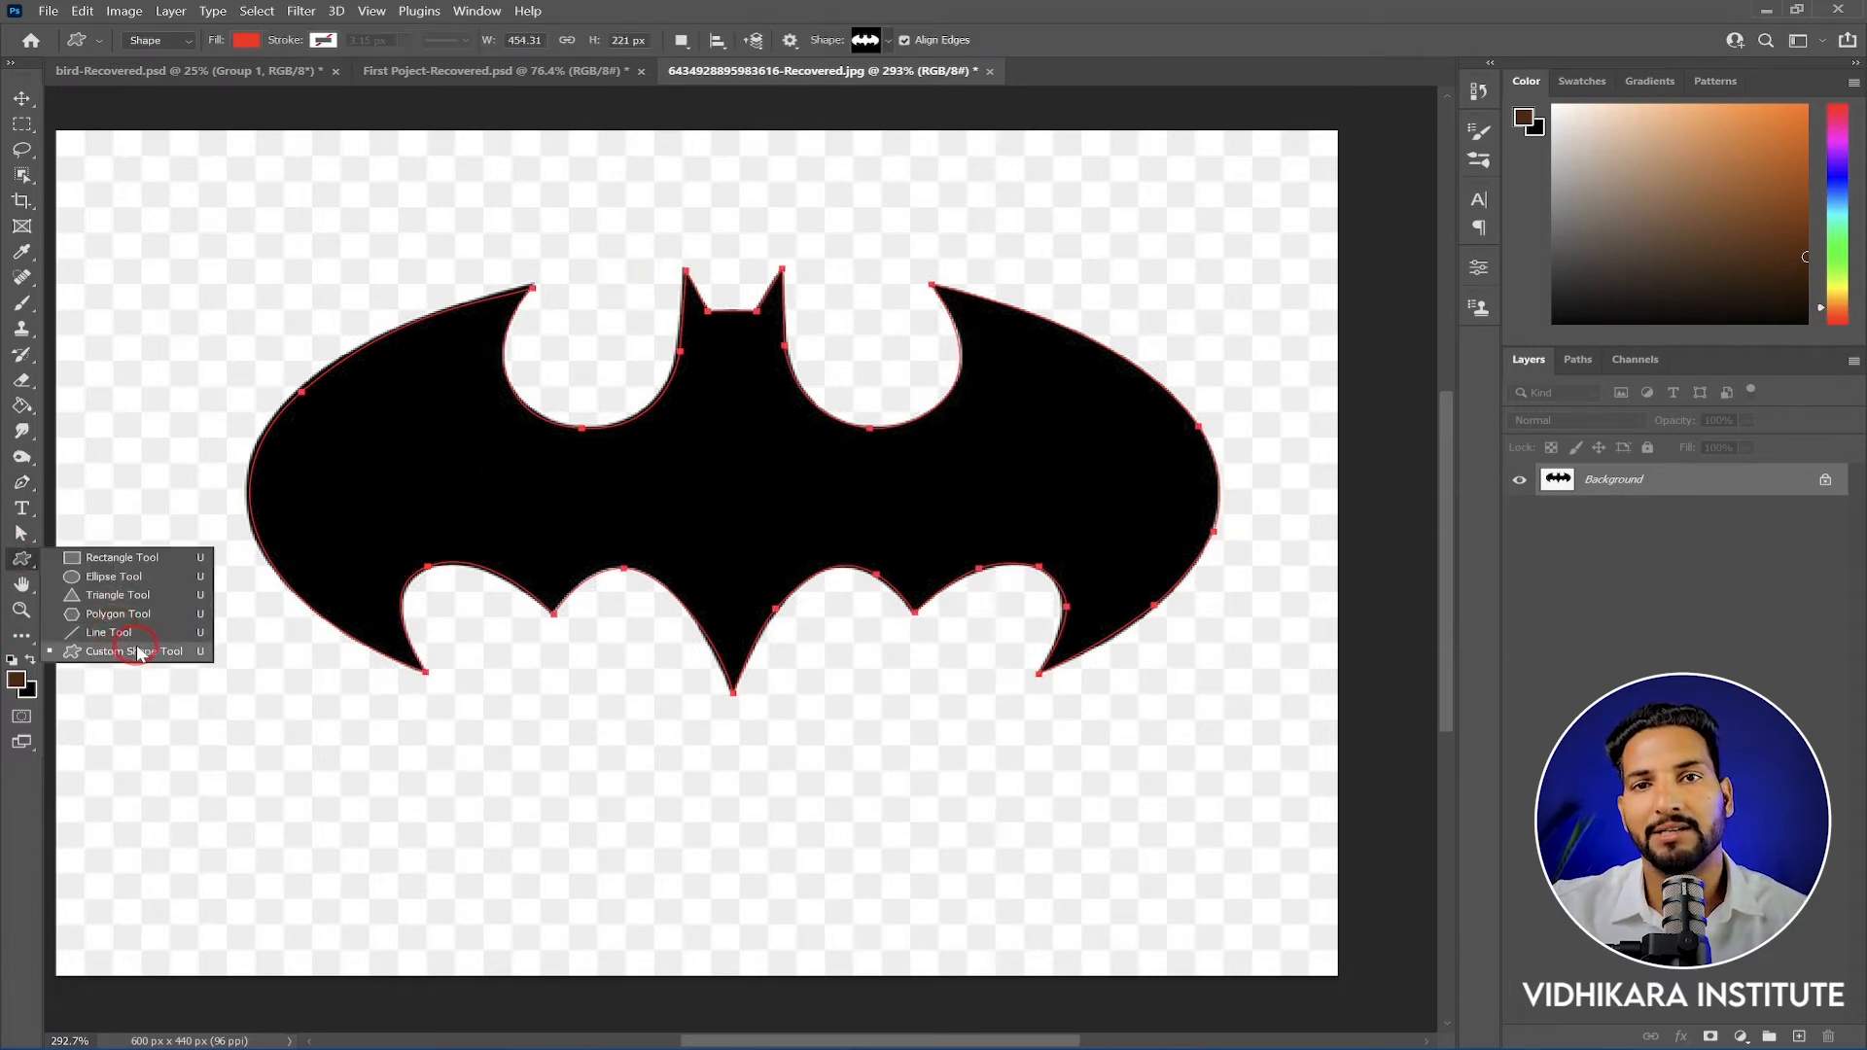
pyautogui.press('p')
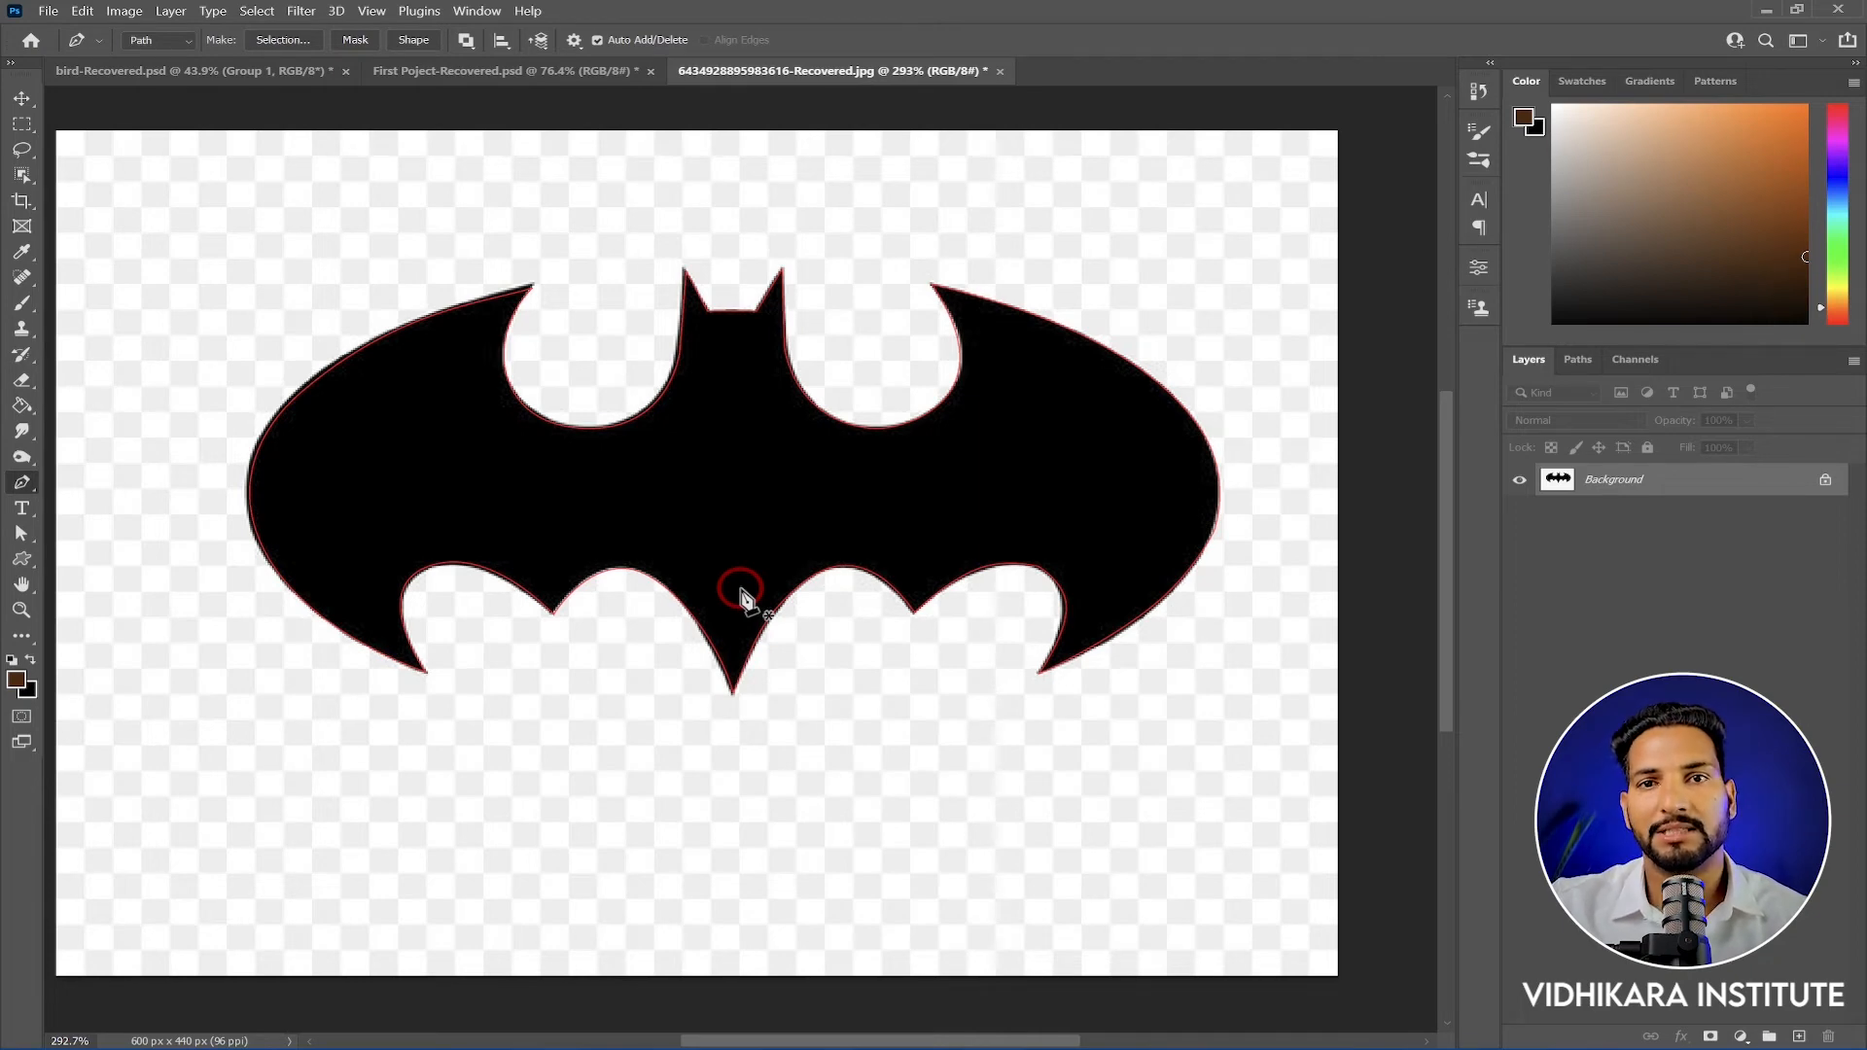
# Switch to the bird-Recovered.psd document that contains the pencil bird sketch
pyautogui.click(21, 559)
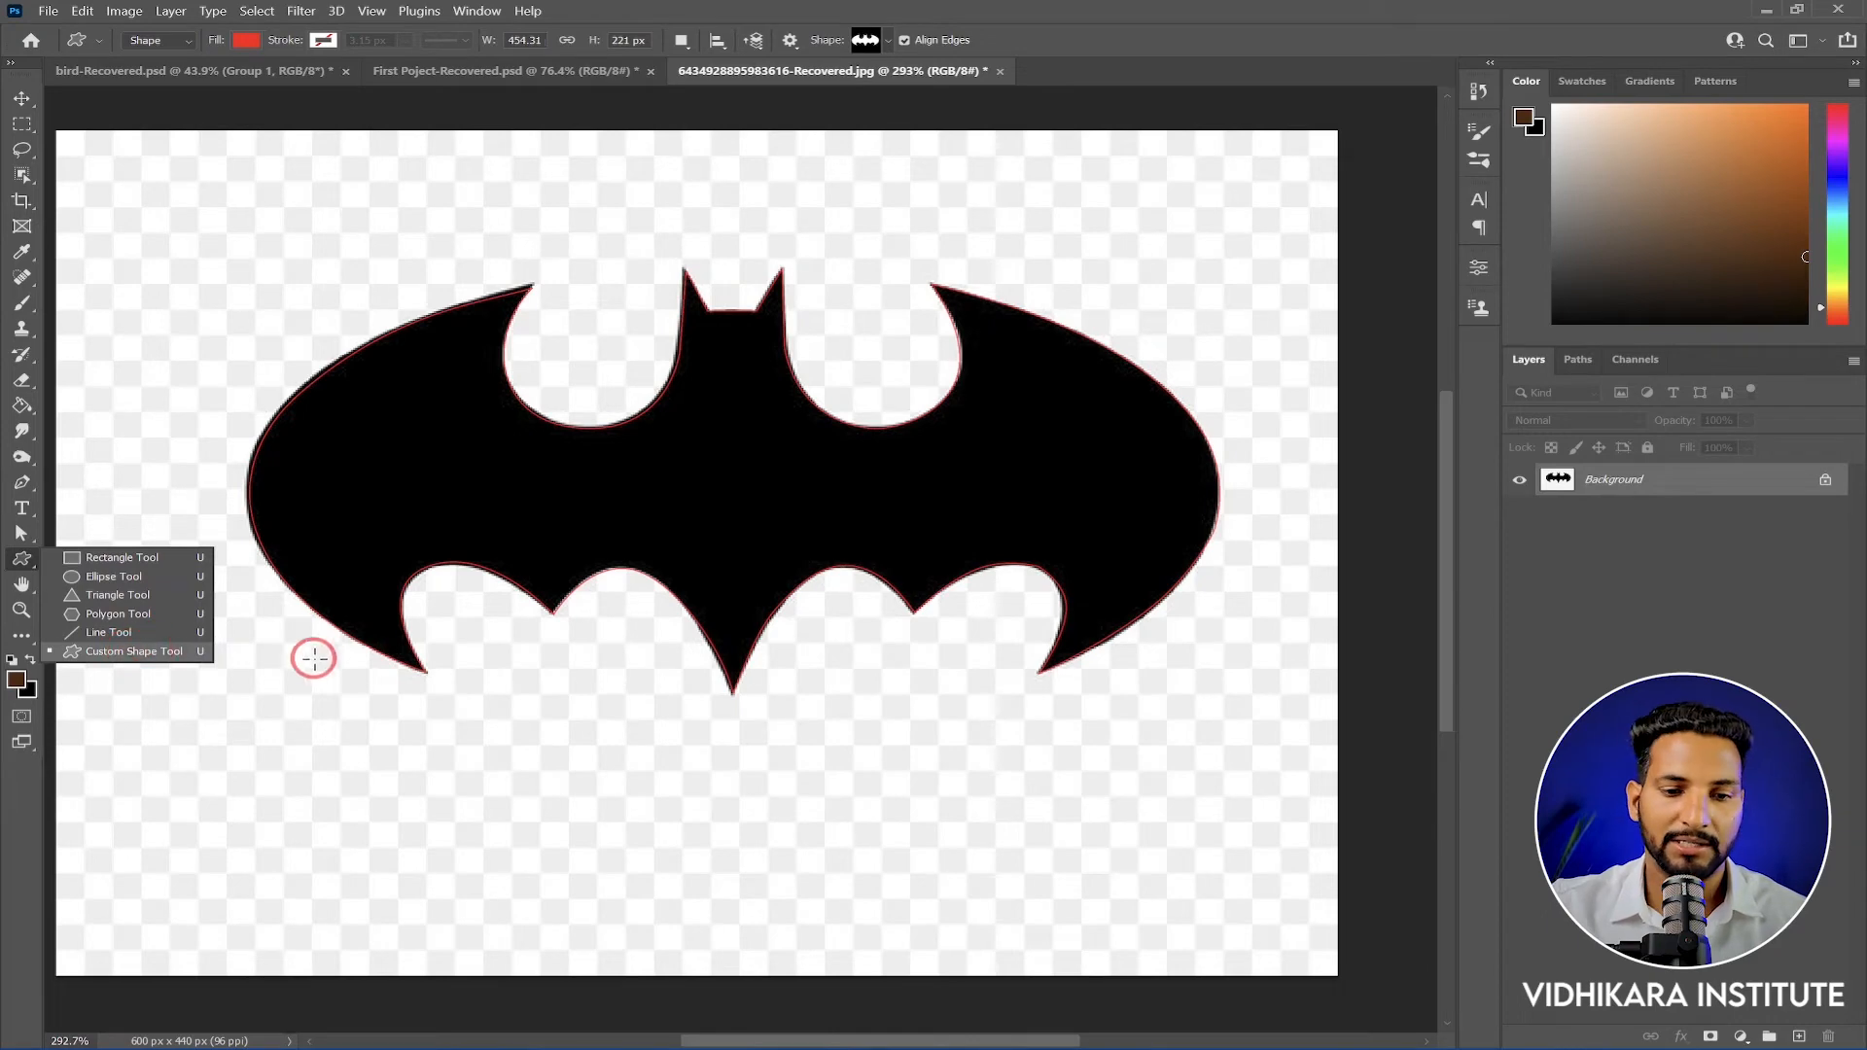
pyautogui.click(224, 72)
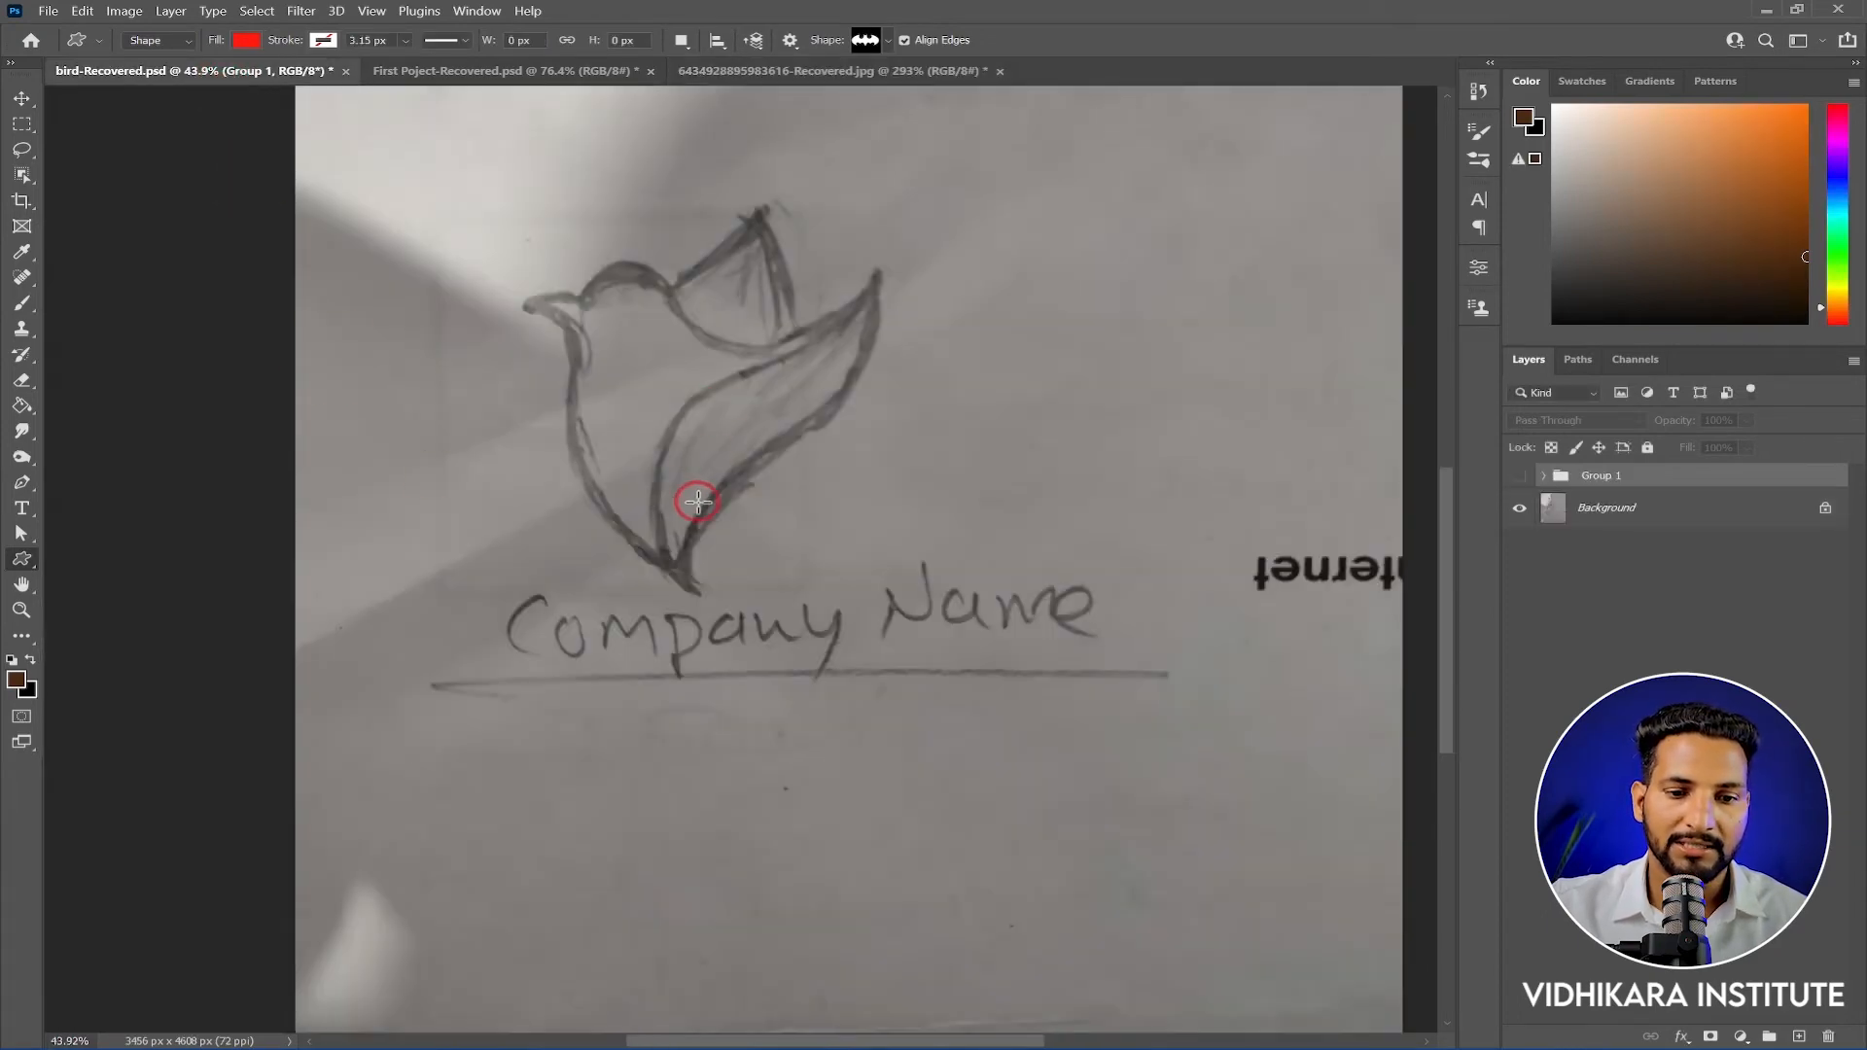
pyautogui.scroll(1, 699, 493)
pyautogui.scroll(-2, 688, 500)
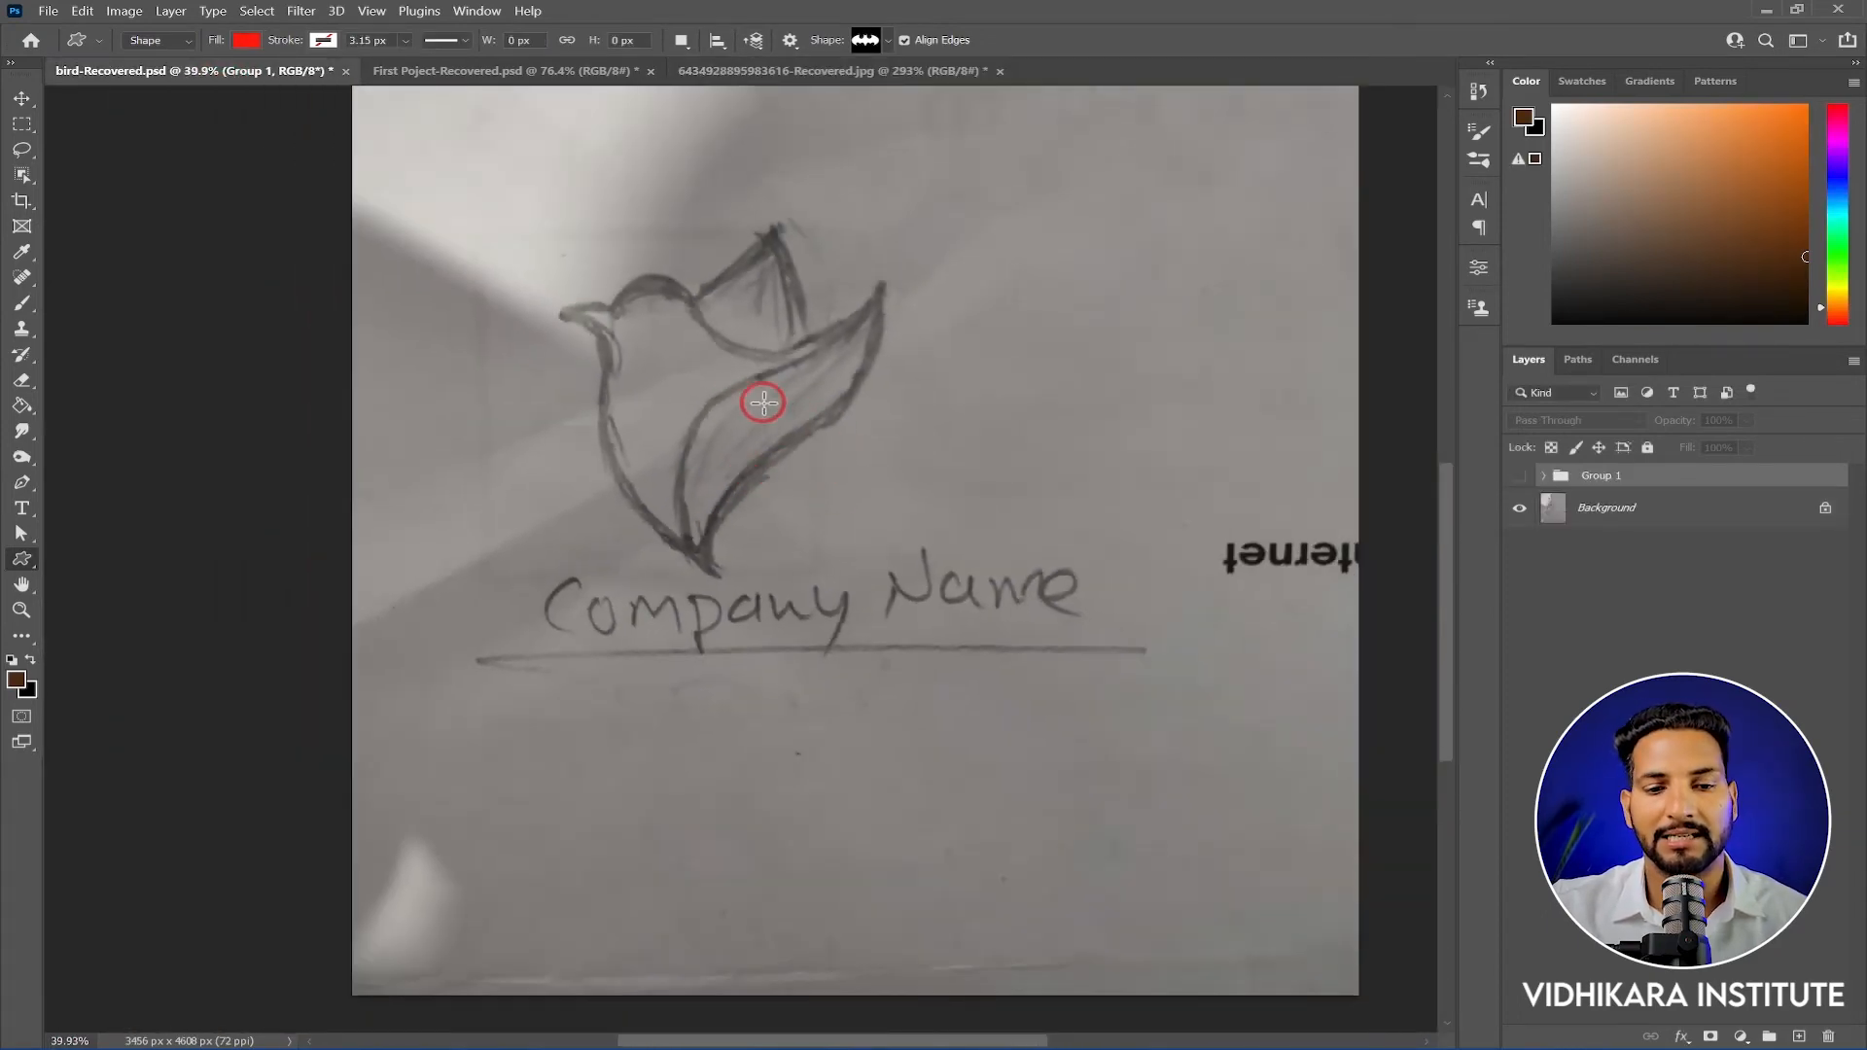
pyautogui.moveTo(688, 451); pyautogui.dragTo(773, 528)
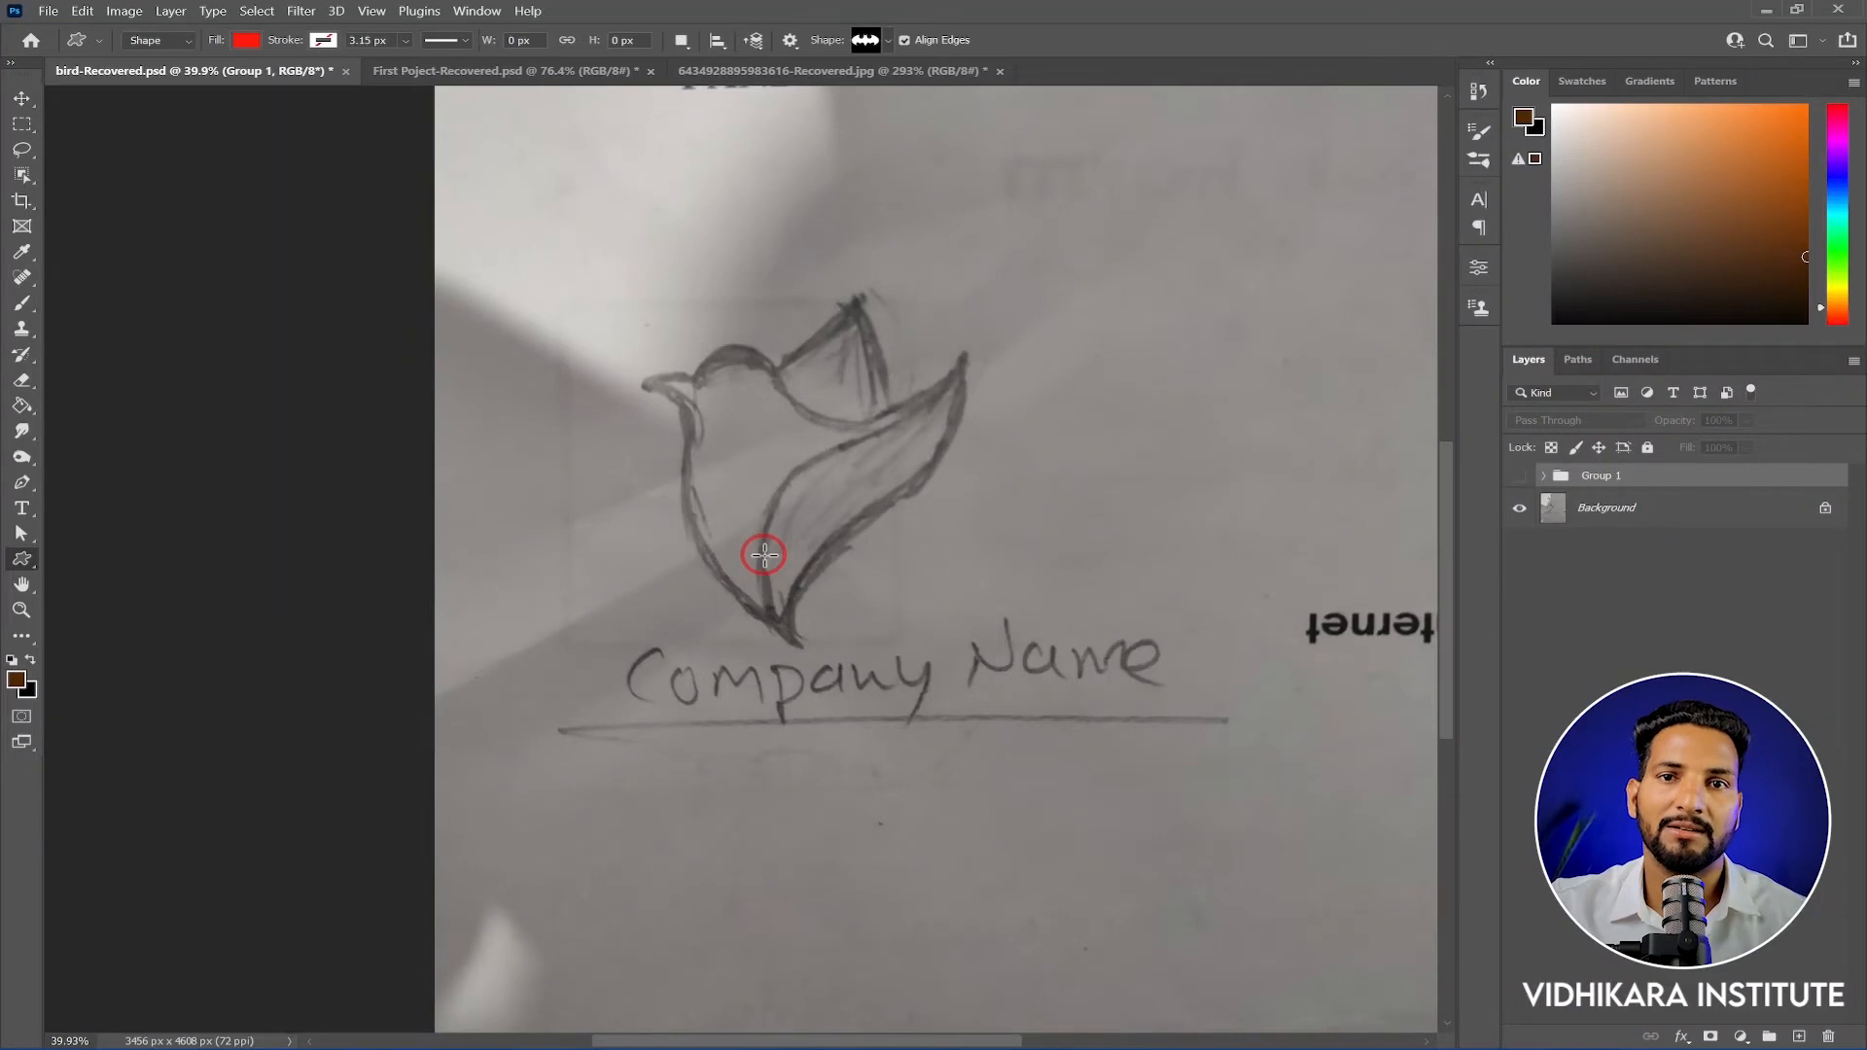
# Examine the pencil bird sketch above the "Company Name" lettering, both as a whole and up close
pyautogui.scroll(5, 777, 561)
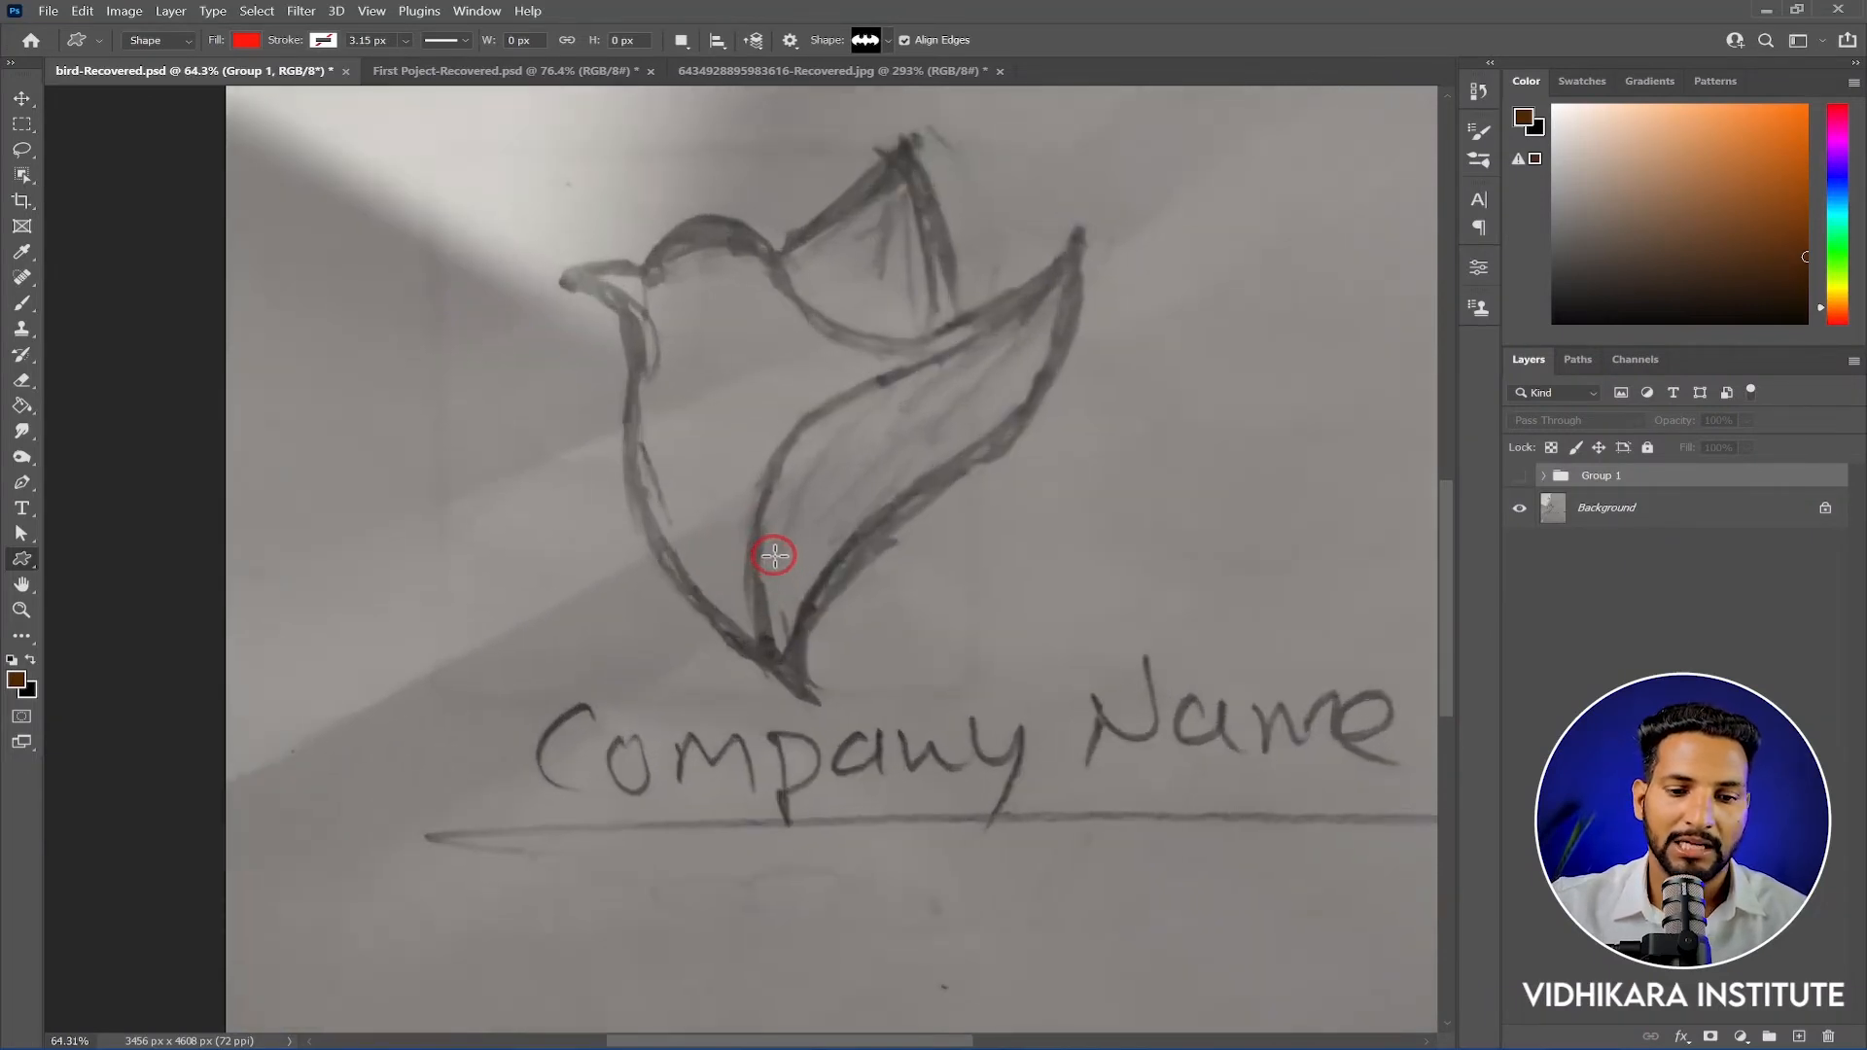
pyautogui.scroll(-4, 791, 533)
pyautogui.scroll(4, 809, 501)
pyautogui.scroll(-5, 810, 519)
pyautogui.scroll(-2, 812, 523)
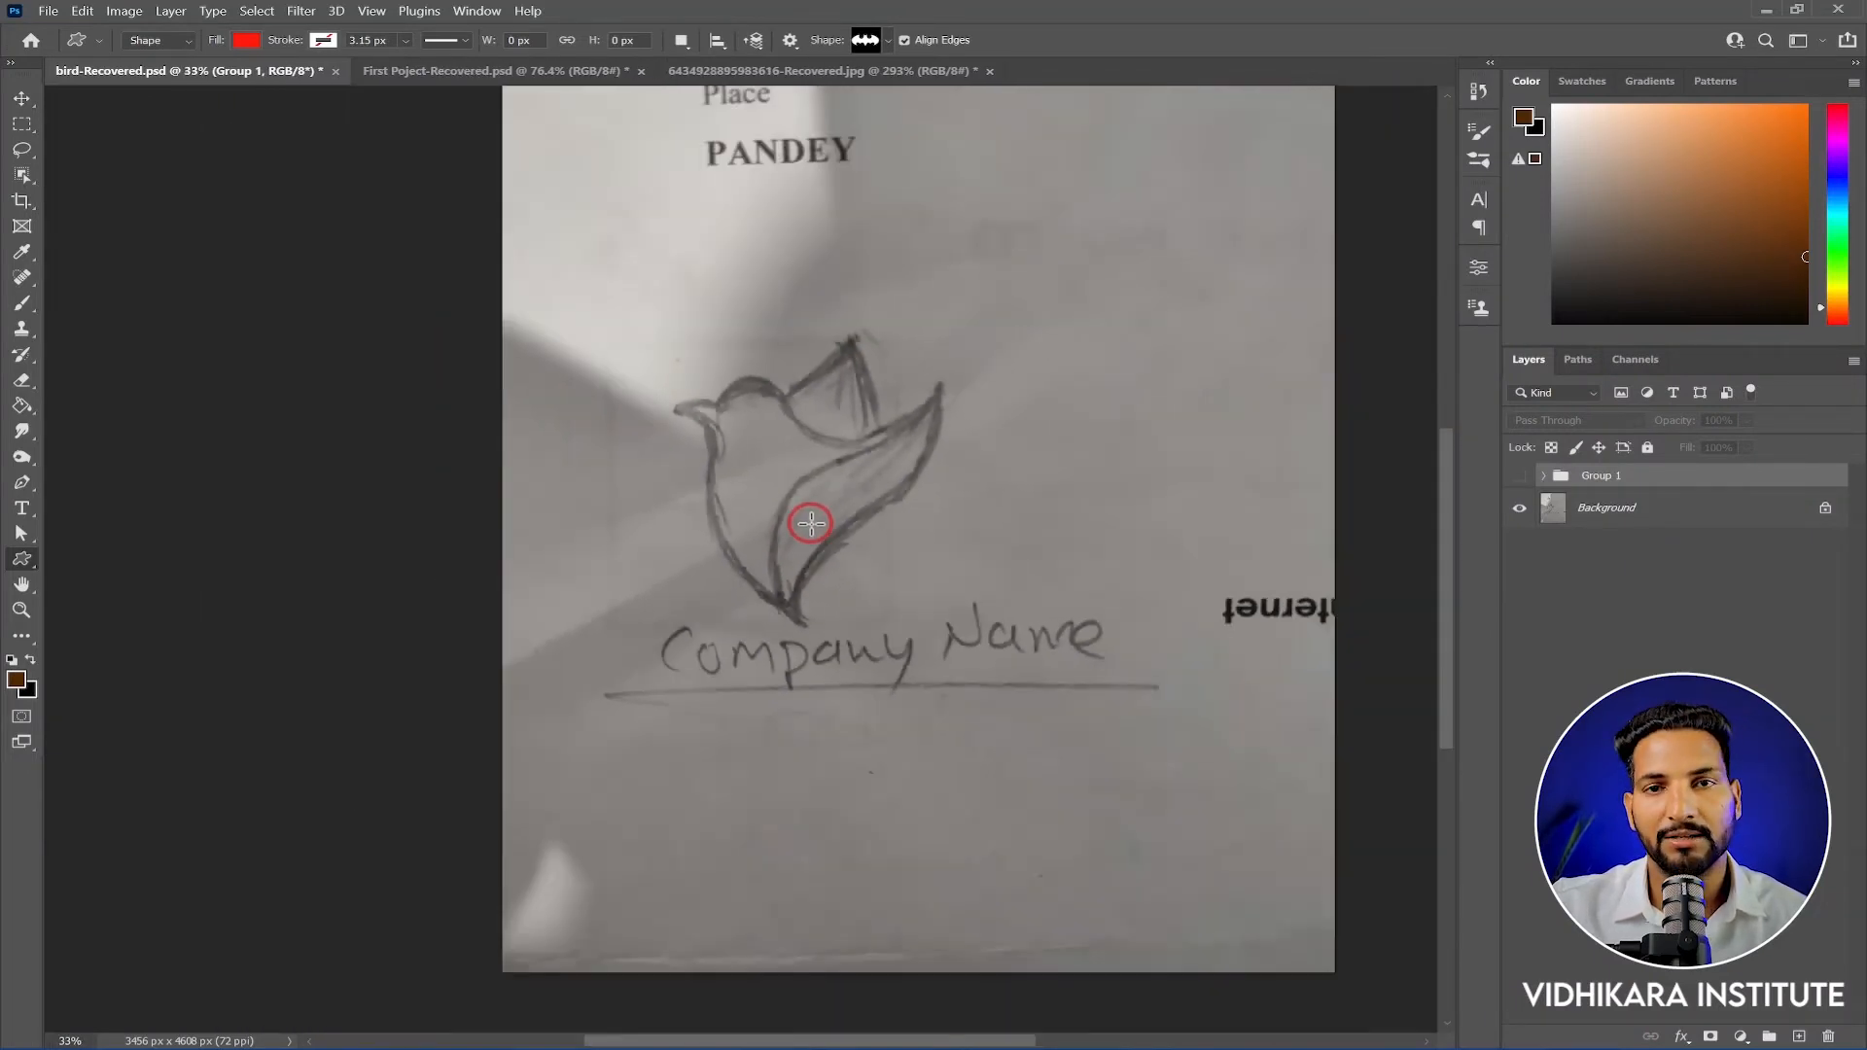
pyautogui.scroll(3, 776, 405)
pyautogui.scroll(-4, 795, 390)
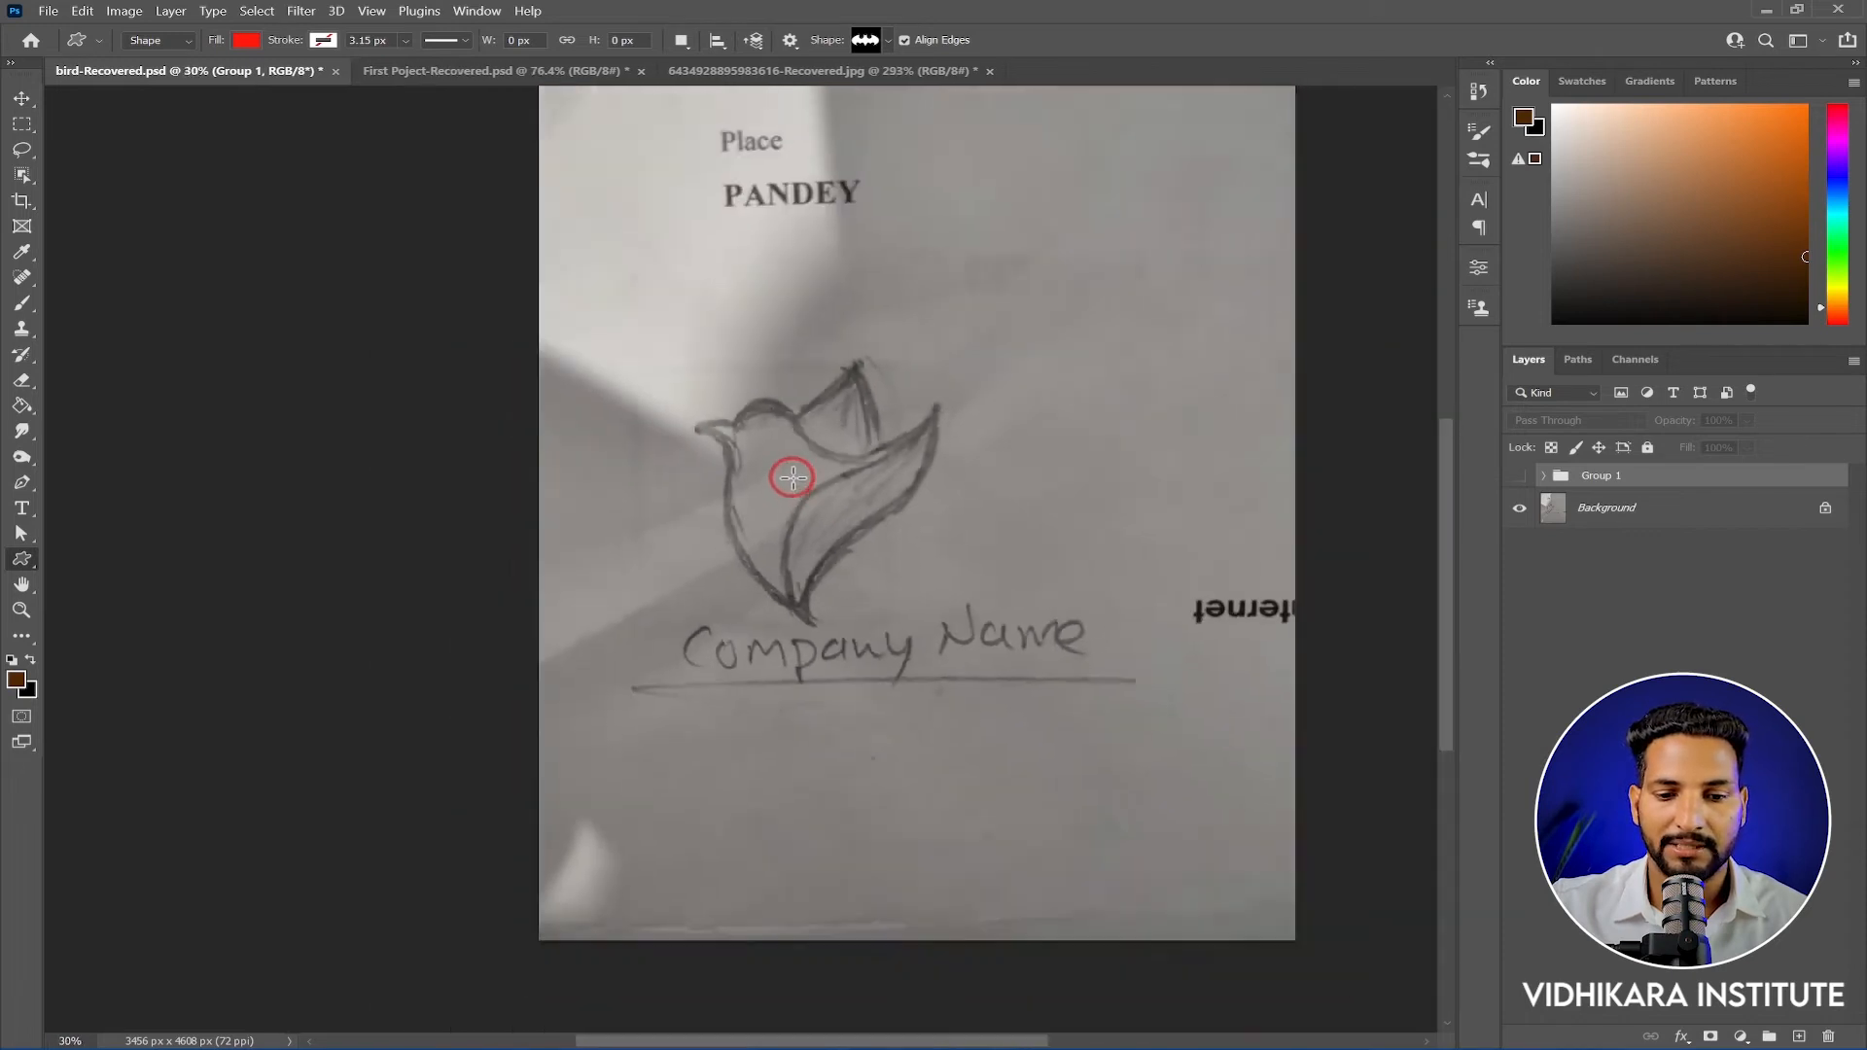
pyautogui.scroll(2, 805, 500)
pyautogui.scroll(5, 801, 488)
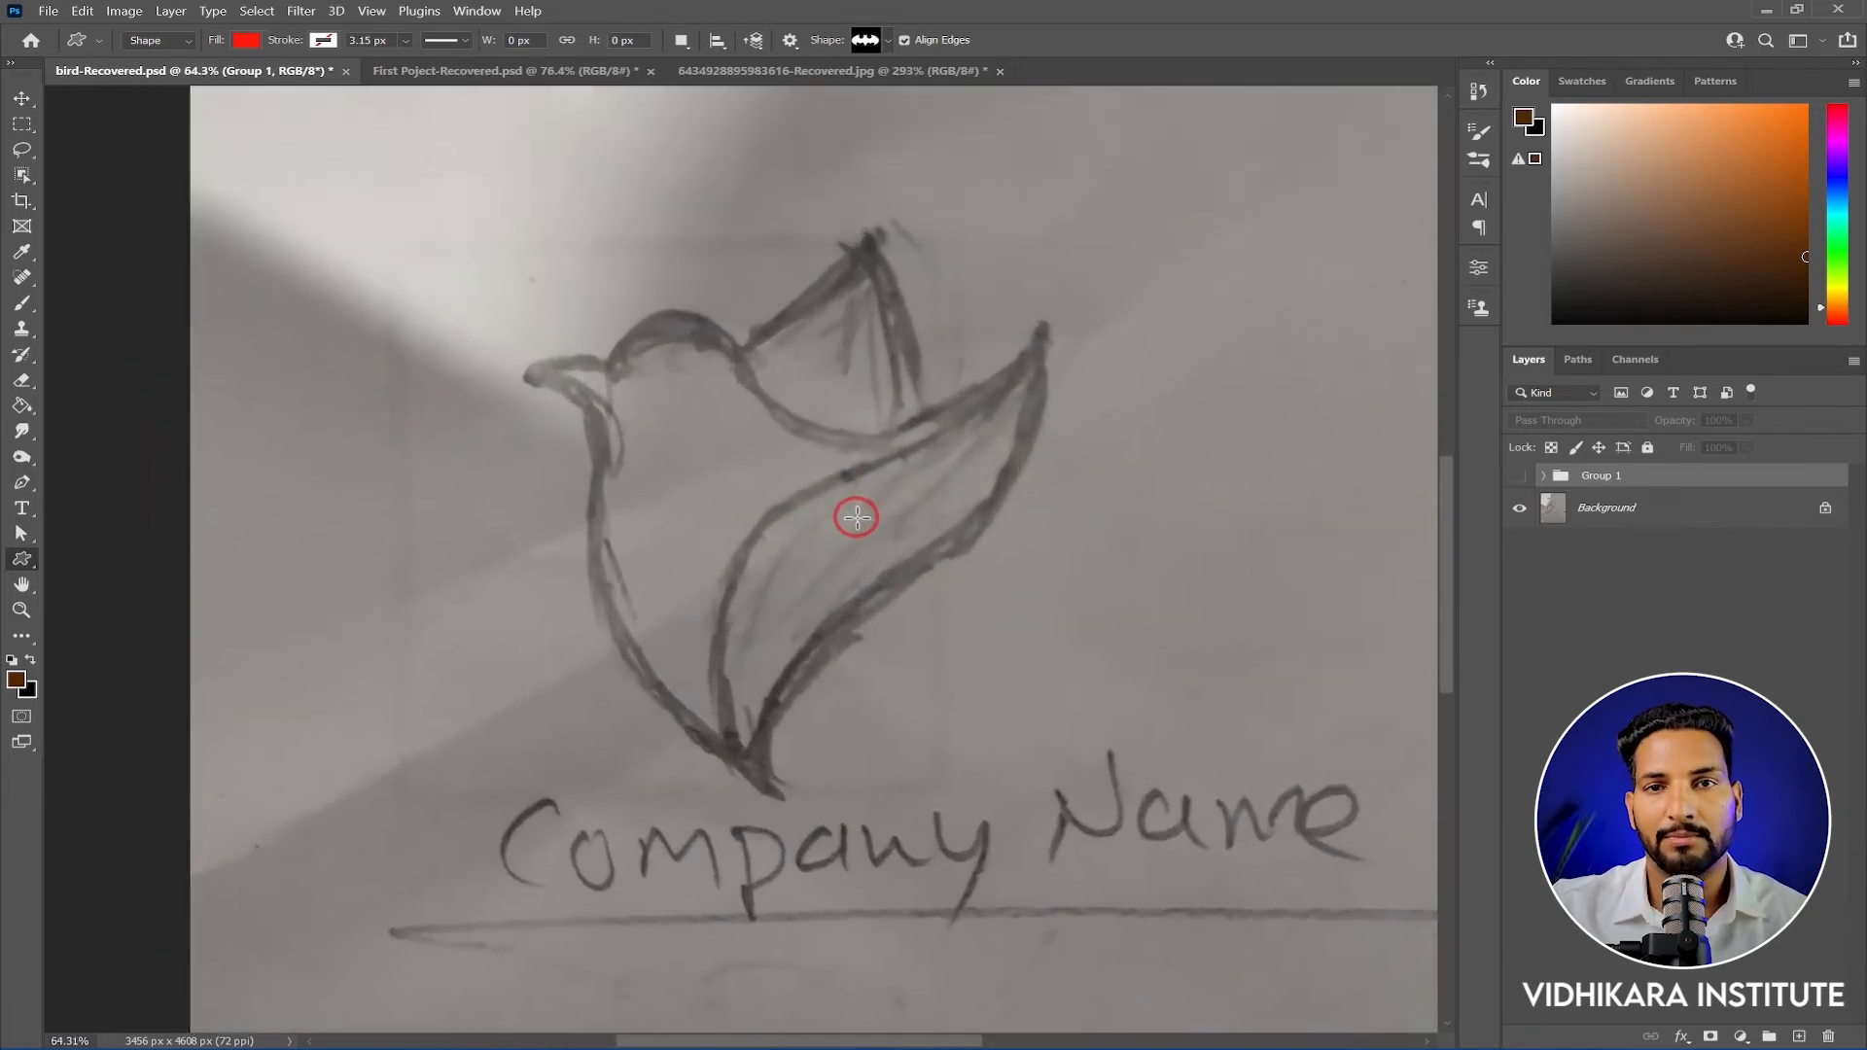
# Activate the Pen tool and trace the bird's upper outline from the beak over the head and along the back to the wing tip
pyautogui.moveTo(23, 486); pyautogui.dragTo(100, 487)
pyautogui.click(525, 386)
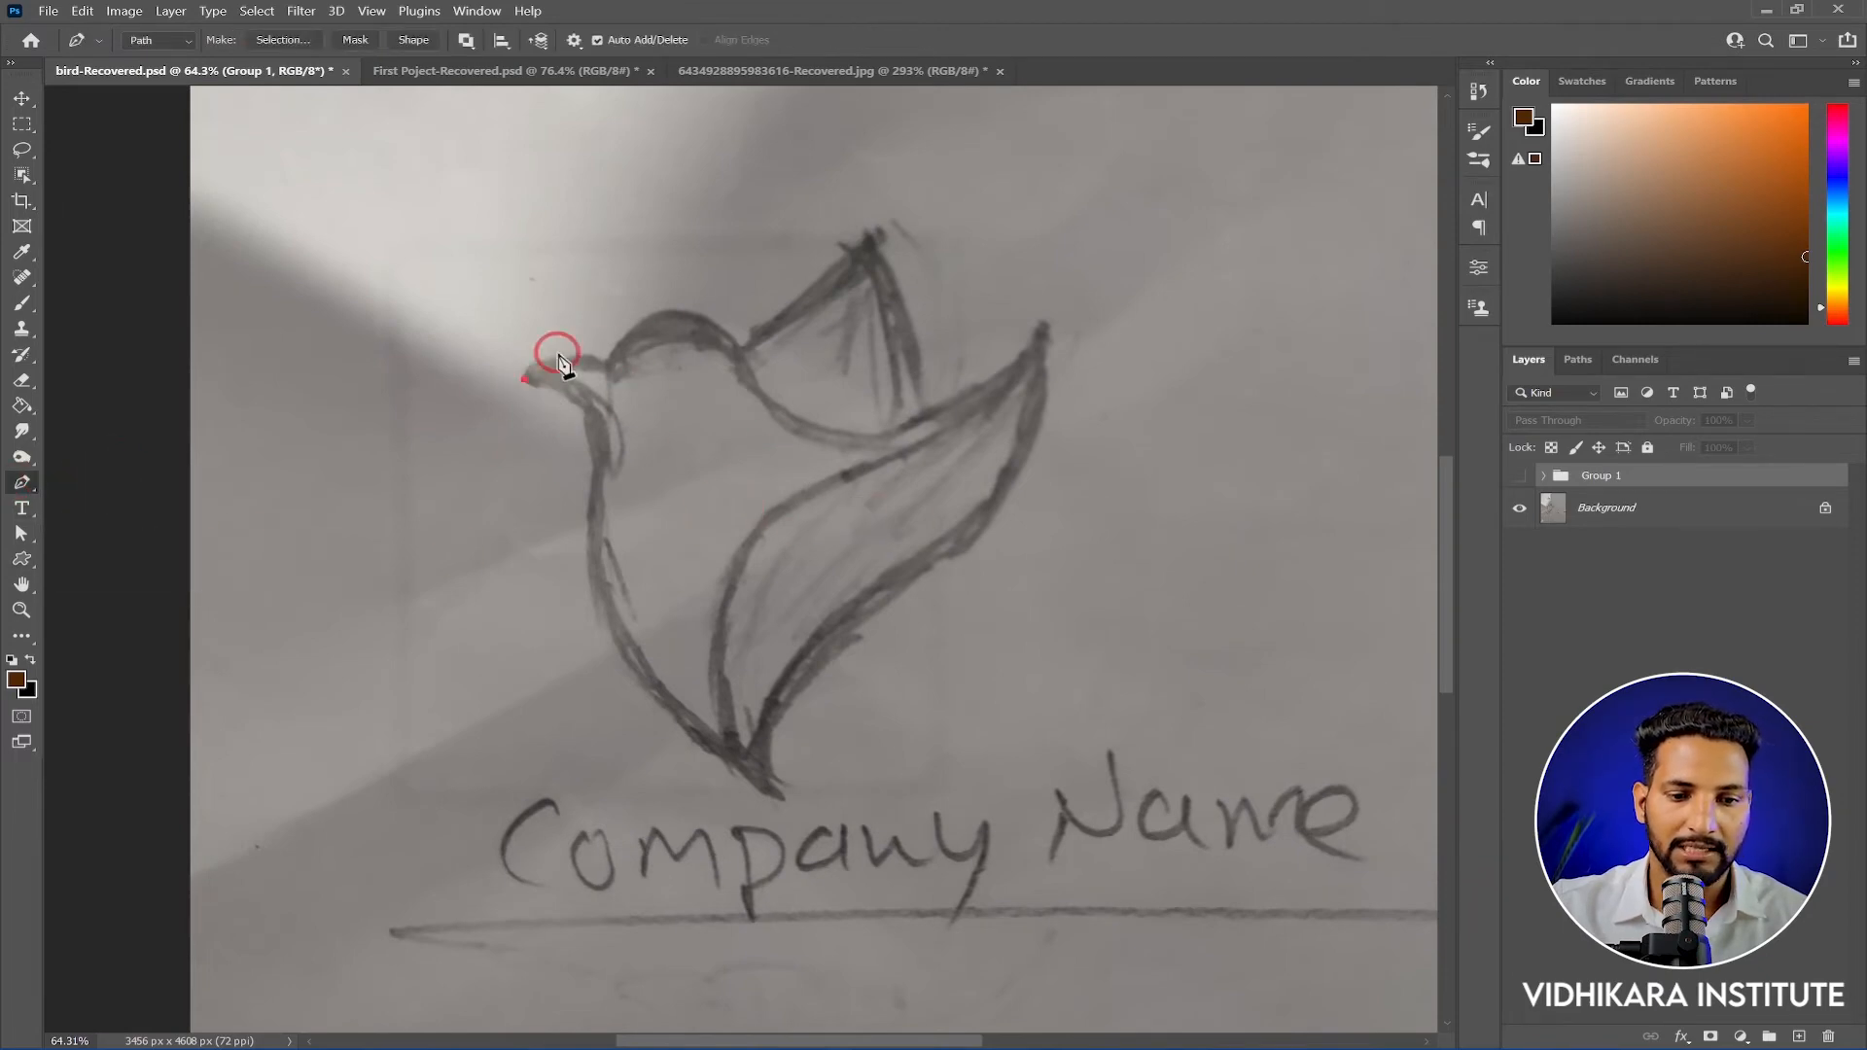
pyautogui.scroll(2, 563, 360)
pyautogui.moveTo(623, 373); pyautogui.dragTo(670, 311)
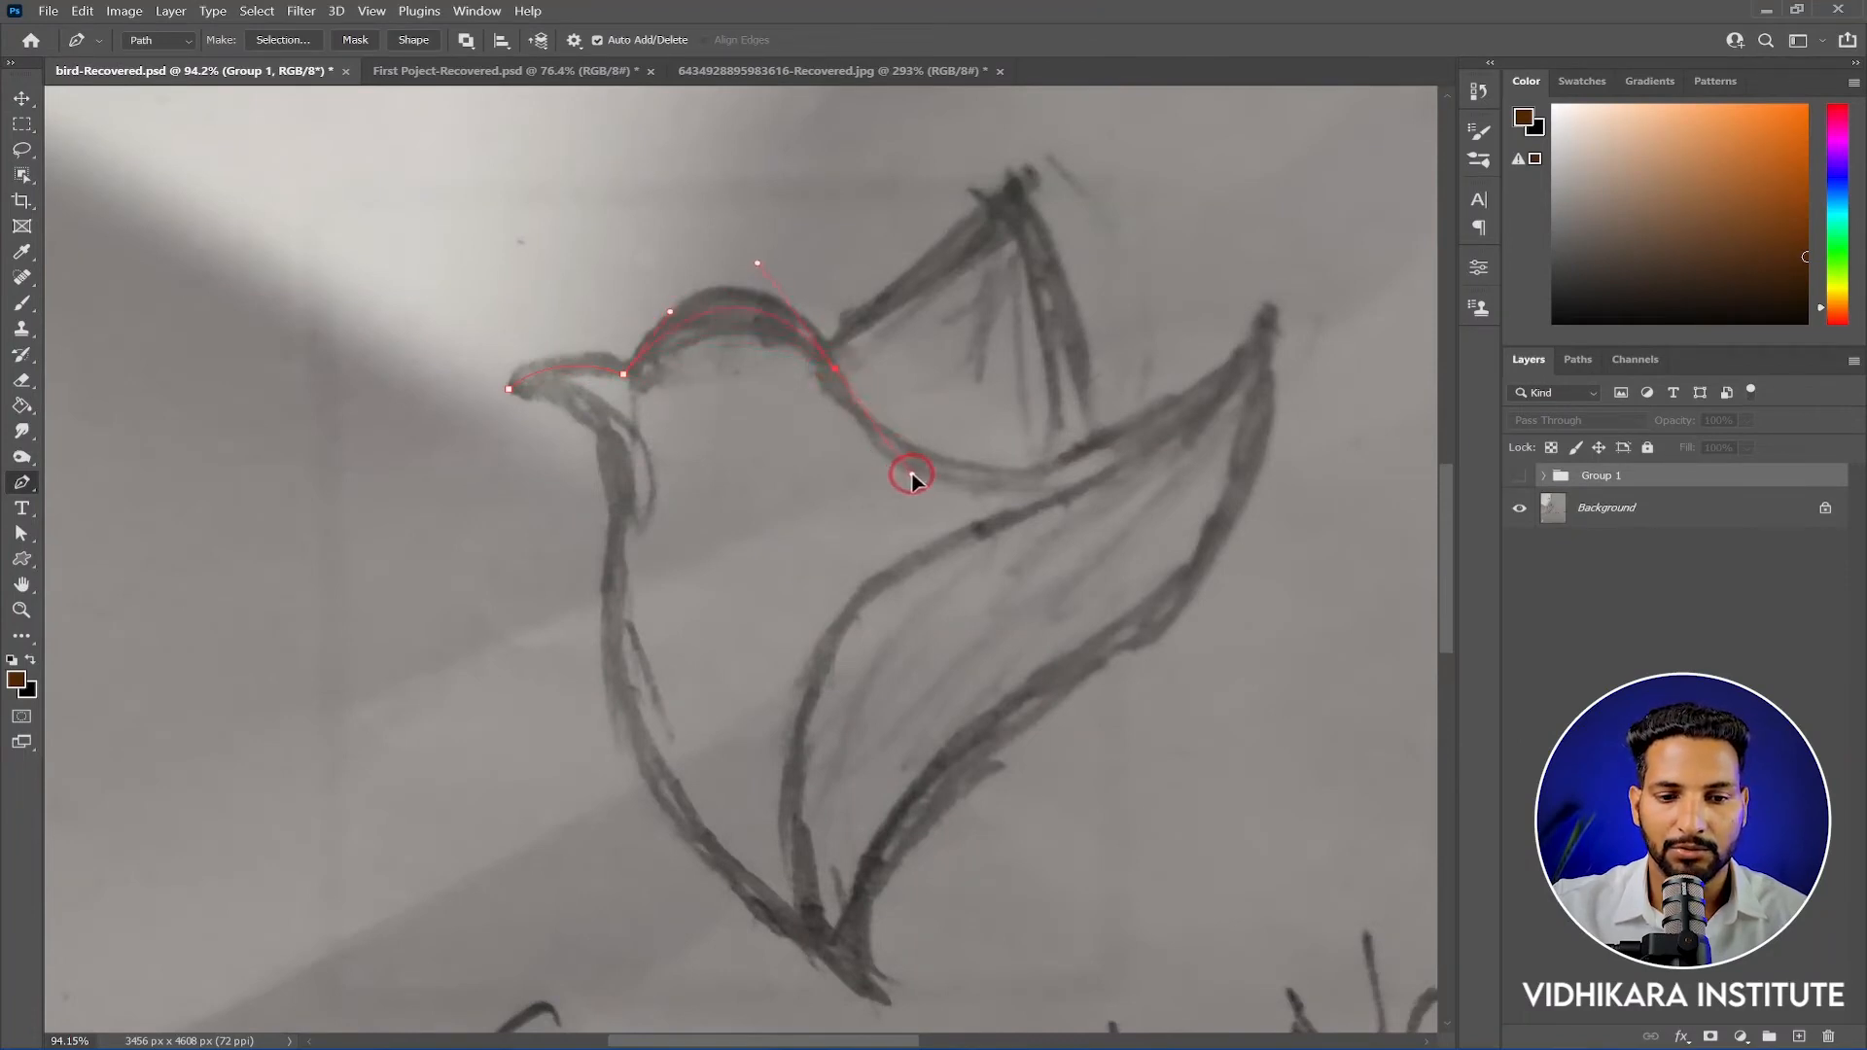
pyautogui.moveTo(1254, 298); pyautogui.dragTo(1389, 125)
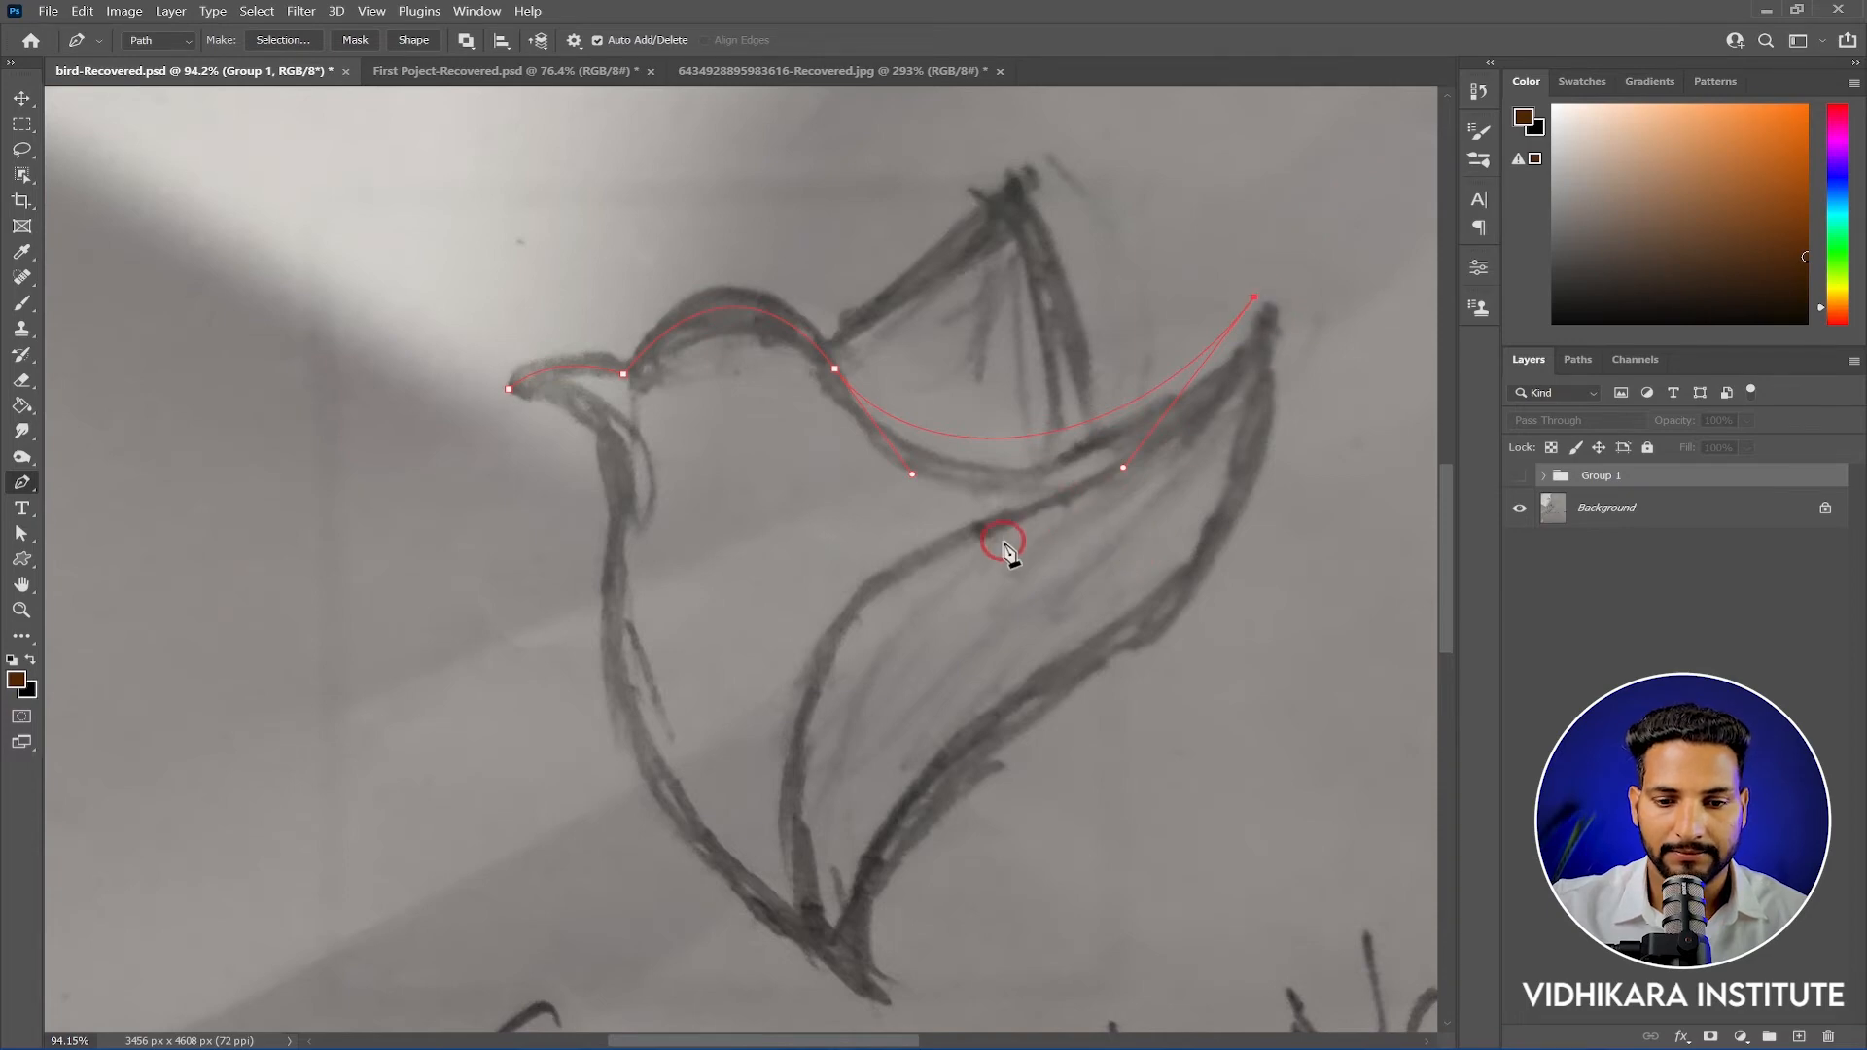
# Continue the bird path from the wing tip along the inner wing edge to the tail, up the belly, and close it at the beak
pyautogui.moveTo(1054, 510); pyautogui.dragTo(868, 579)
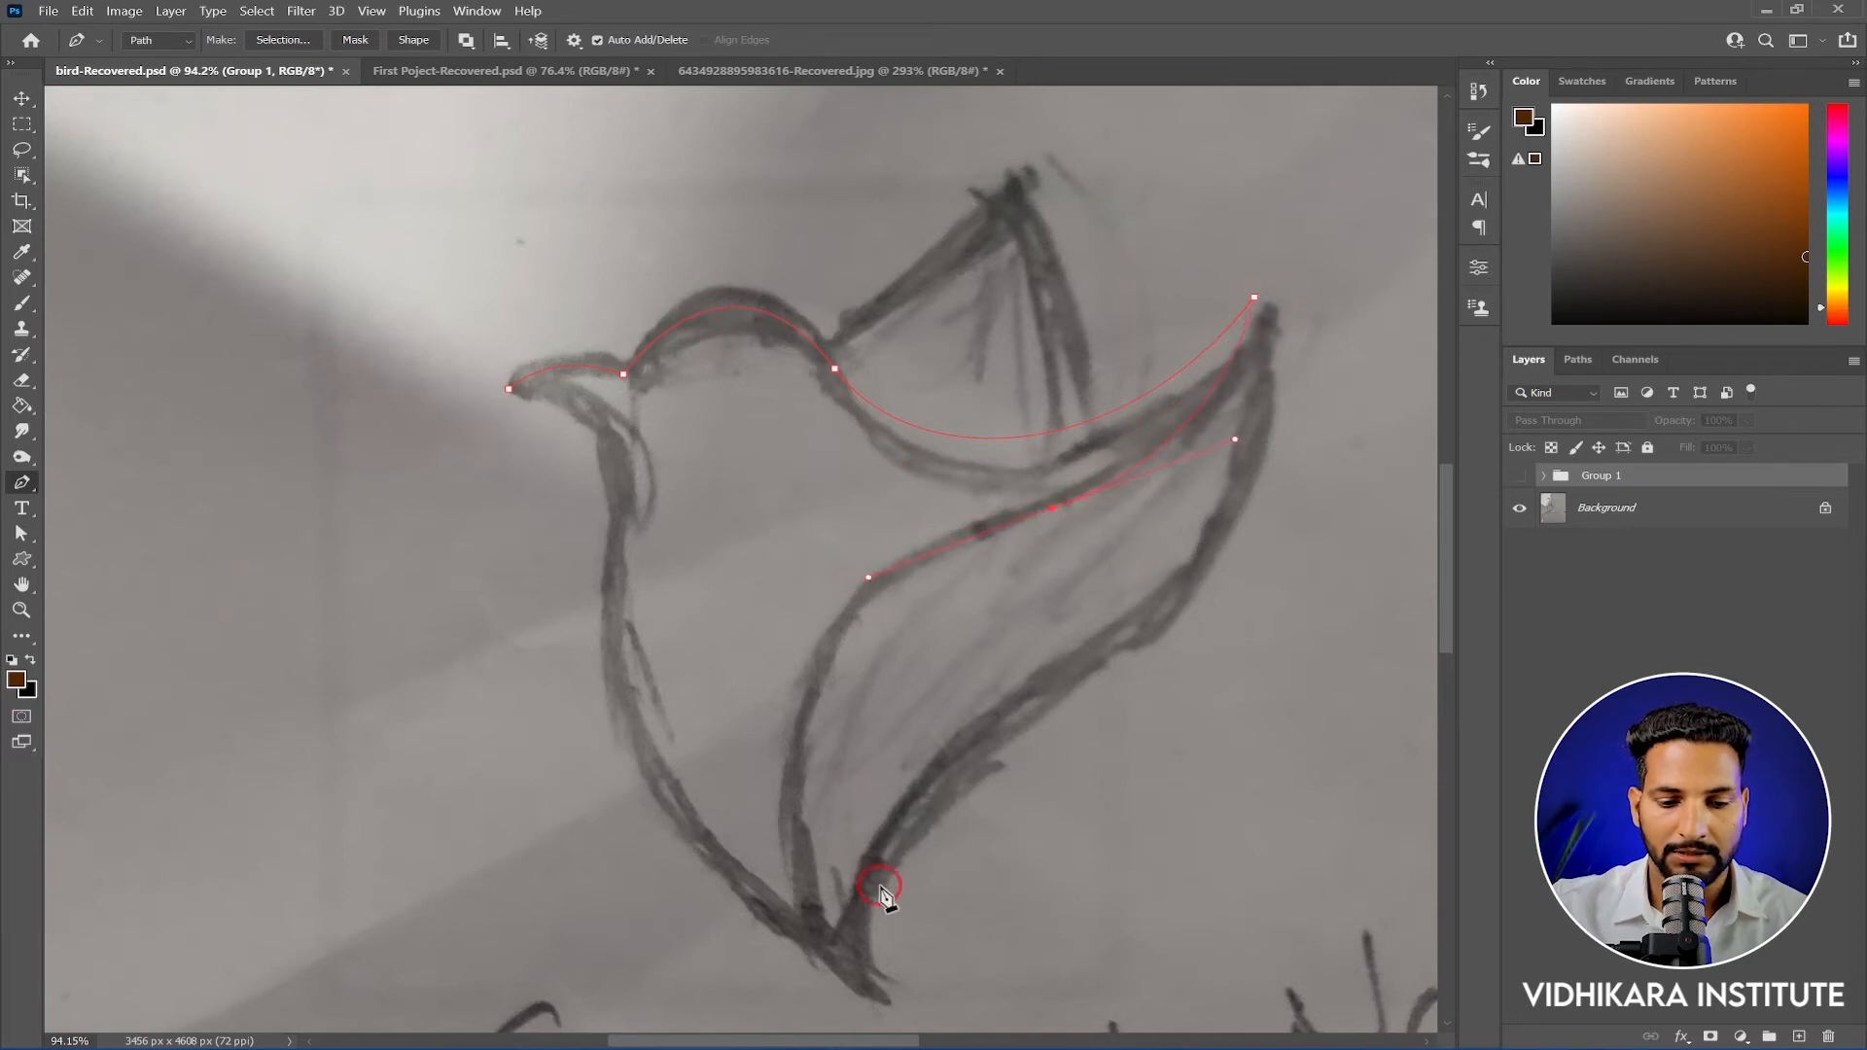
pyautogui.moveTo(911, 747); pyautogui.dragTo(914, 550)
pyautogui.moveTo(840, 672)
pyautogui.mouseDown()
pyautogui.moveTo(1118, 838)
pyautogui.moveTo(1113, 984)
pyautogui.moveTo(629, 613)
pyautogui.mouseUp()
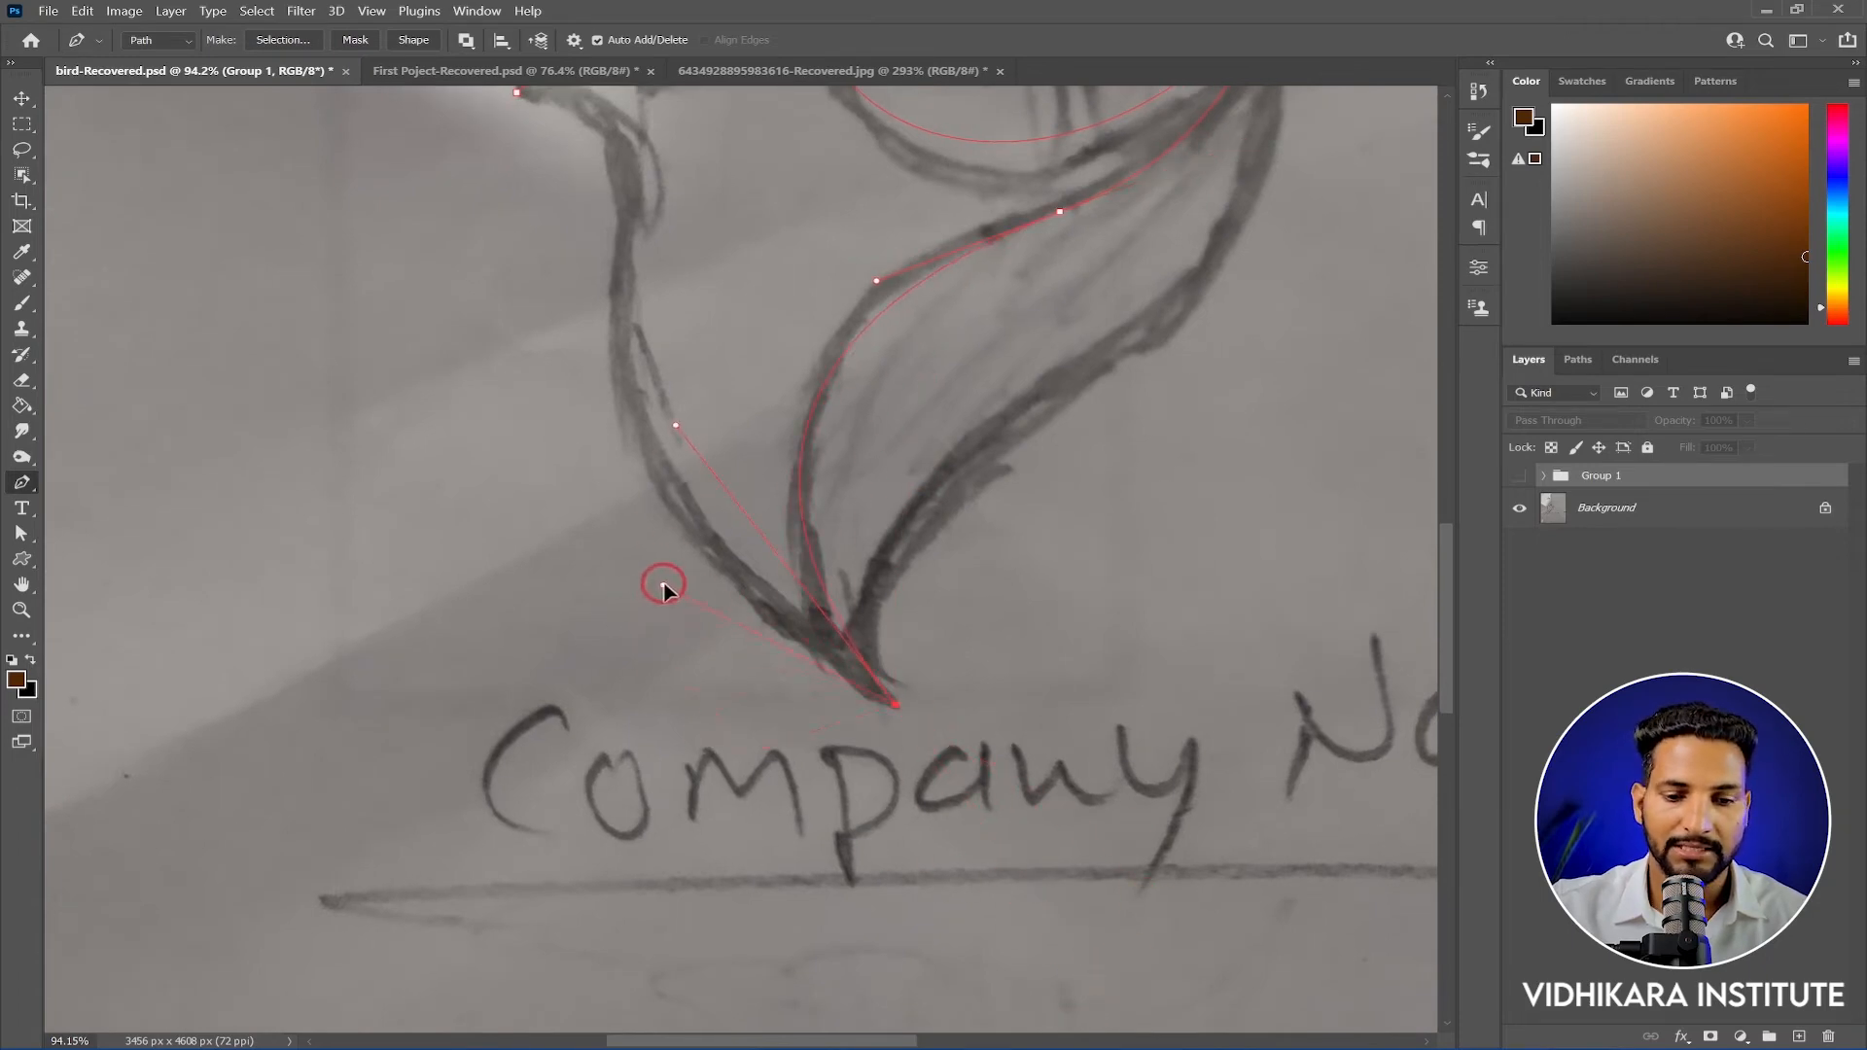
pyautogui.moveTo(654, 367)
pyautogui.mouseDown()
pyautogui.moveTo(671, 592)
pyautogui.moveTo(645, 435)
pyautogui.mouseUp()
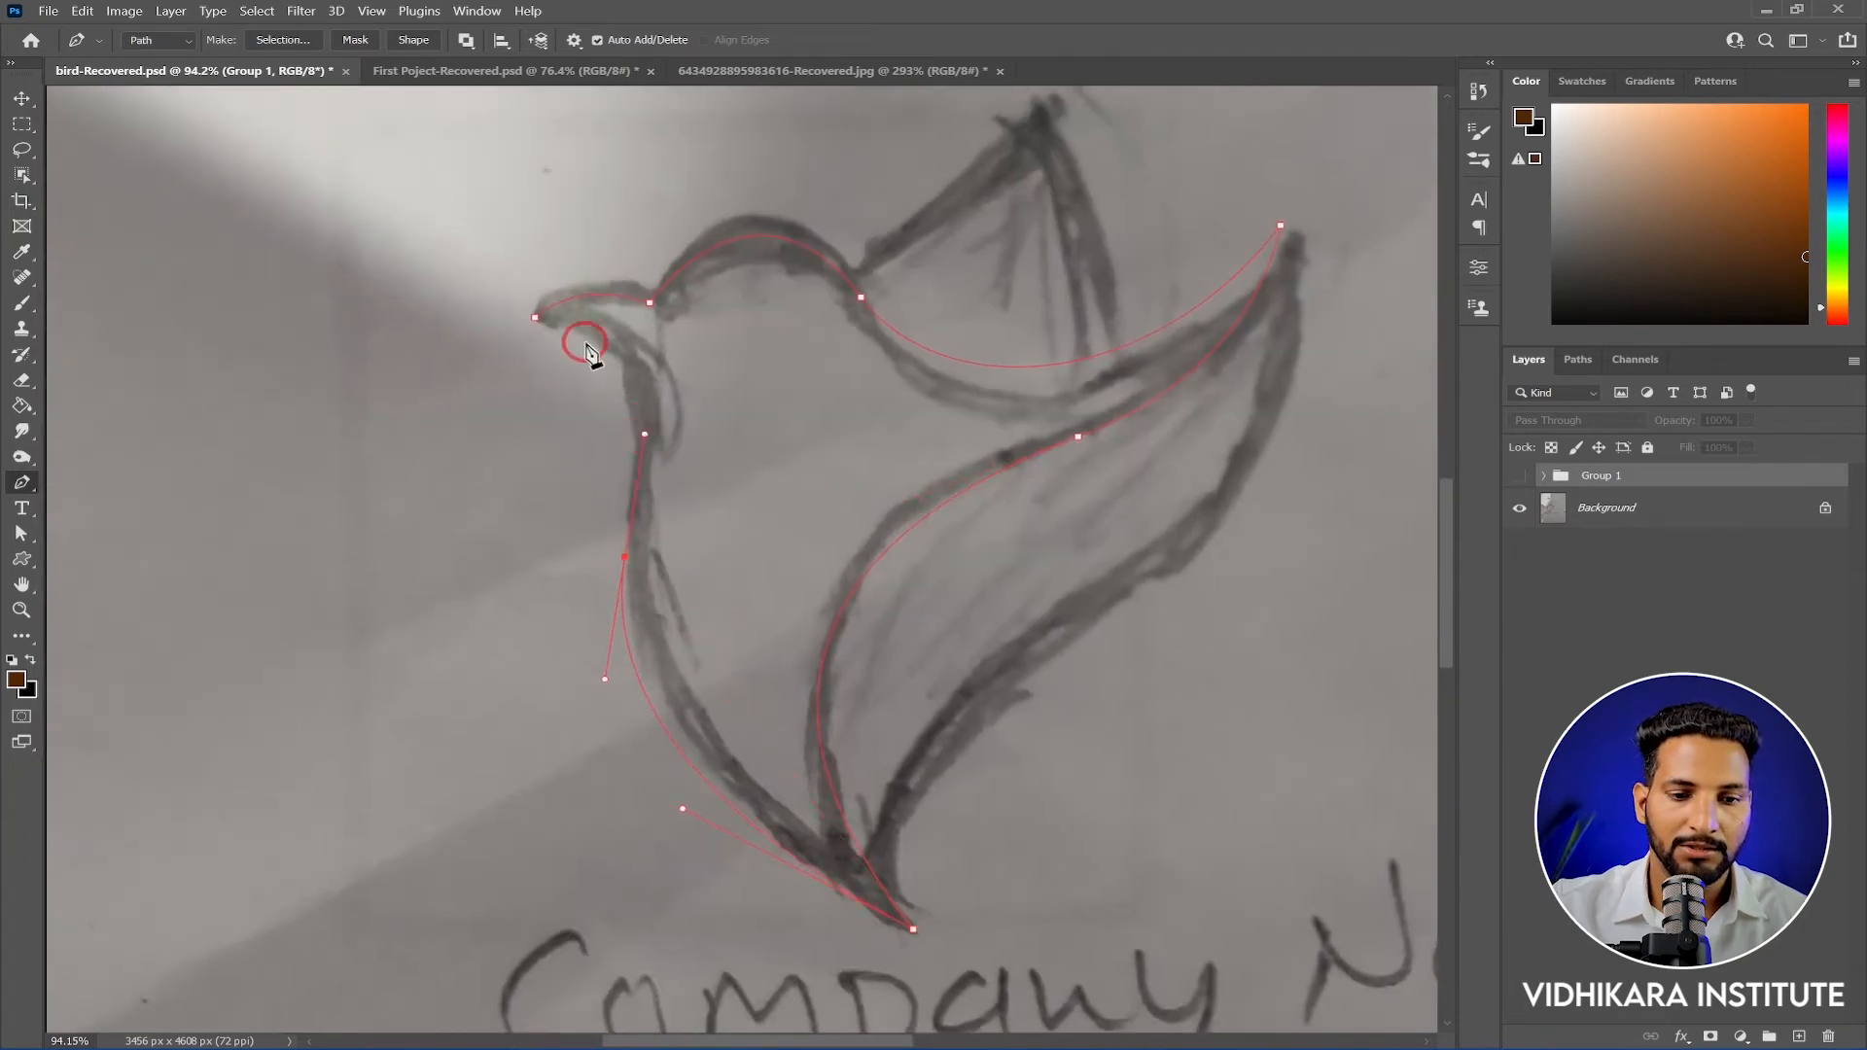
pyautogui.moveTo(538, 319); pyautogui.dragTo(399, 289)
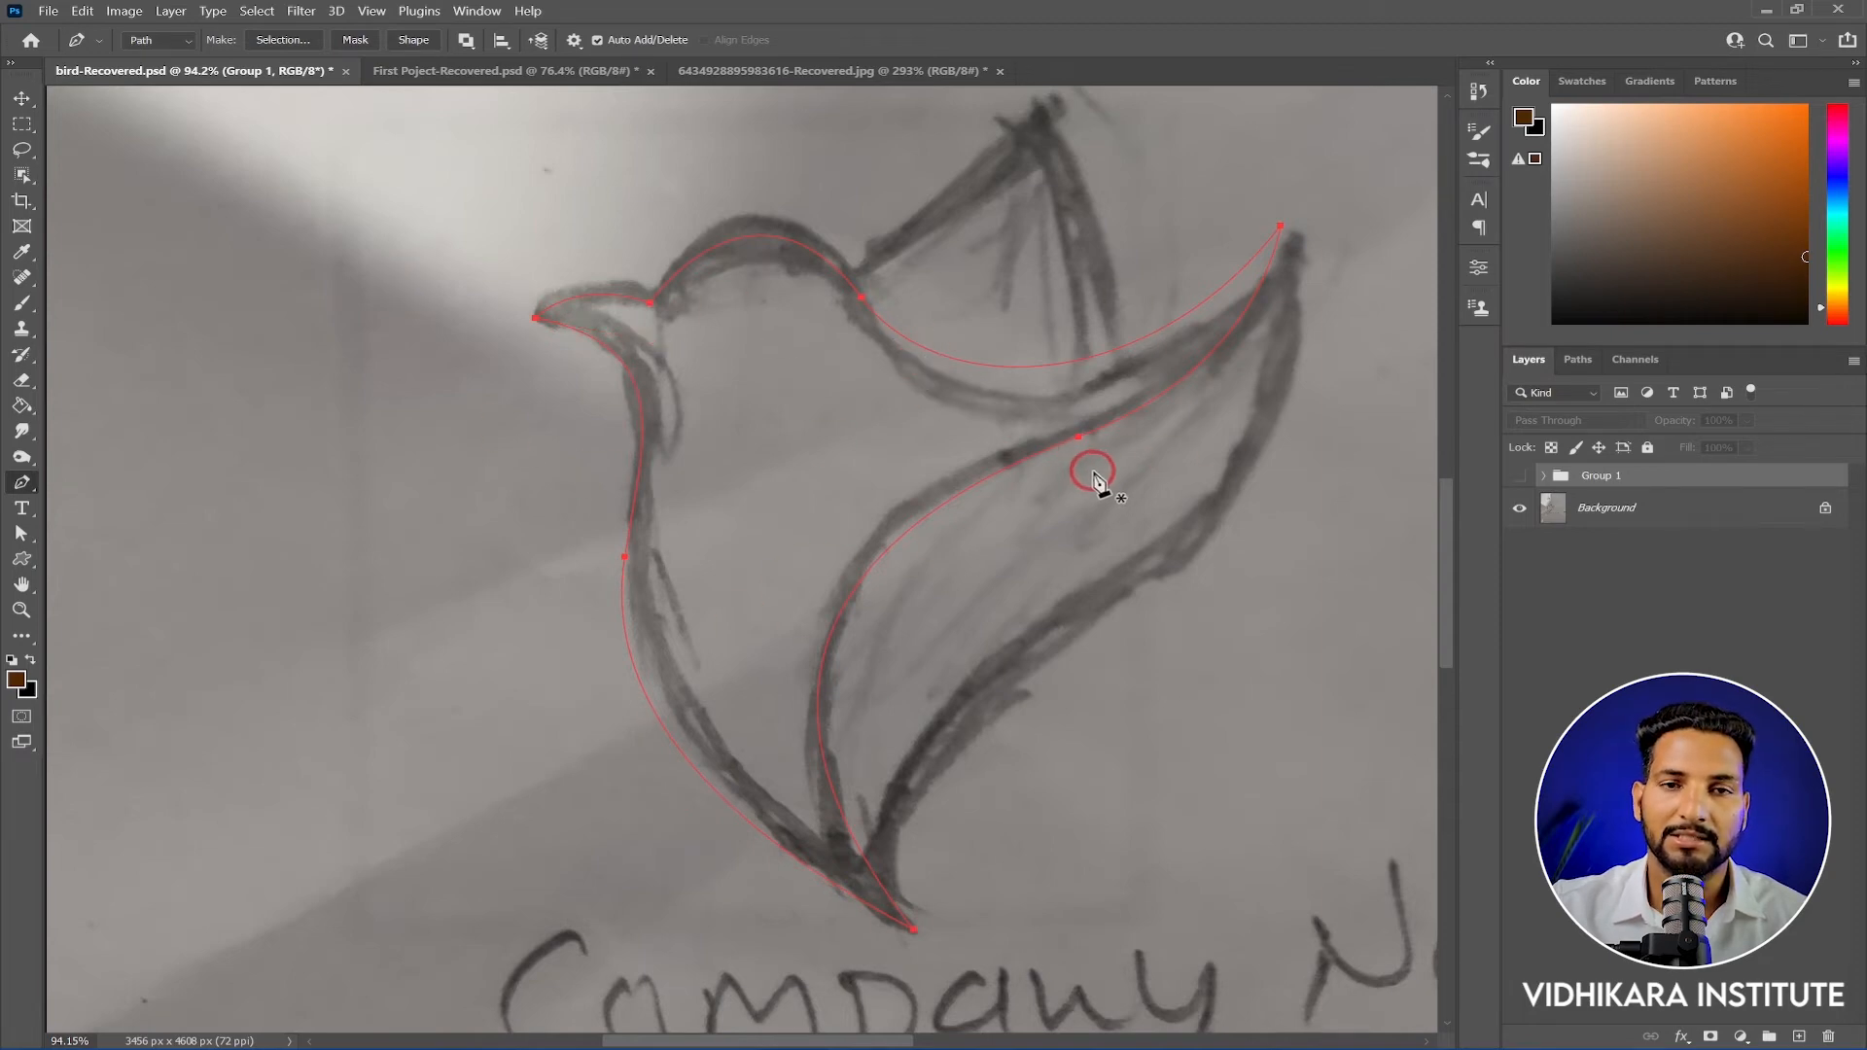
# Convert the closed bird body path into a filled shape layer
pyautogui.scroll(-1, 971, 400)
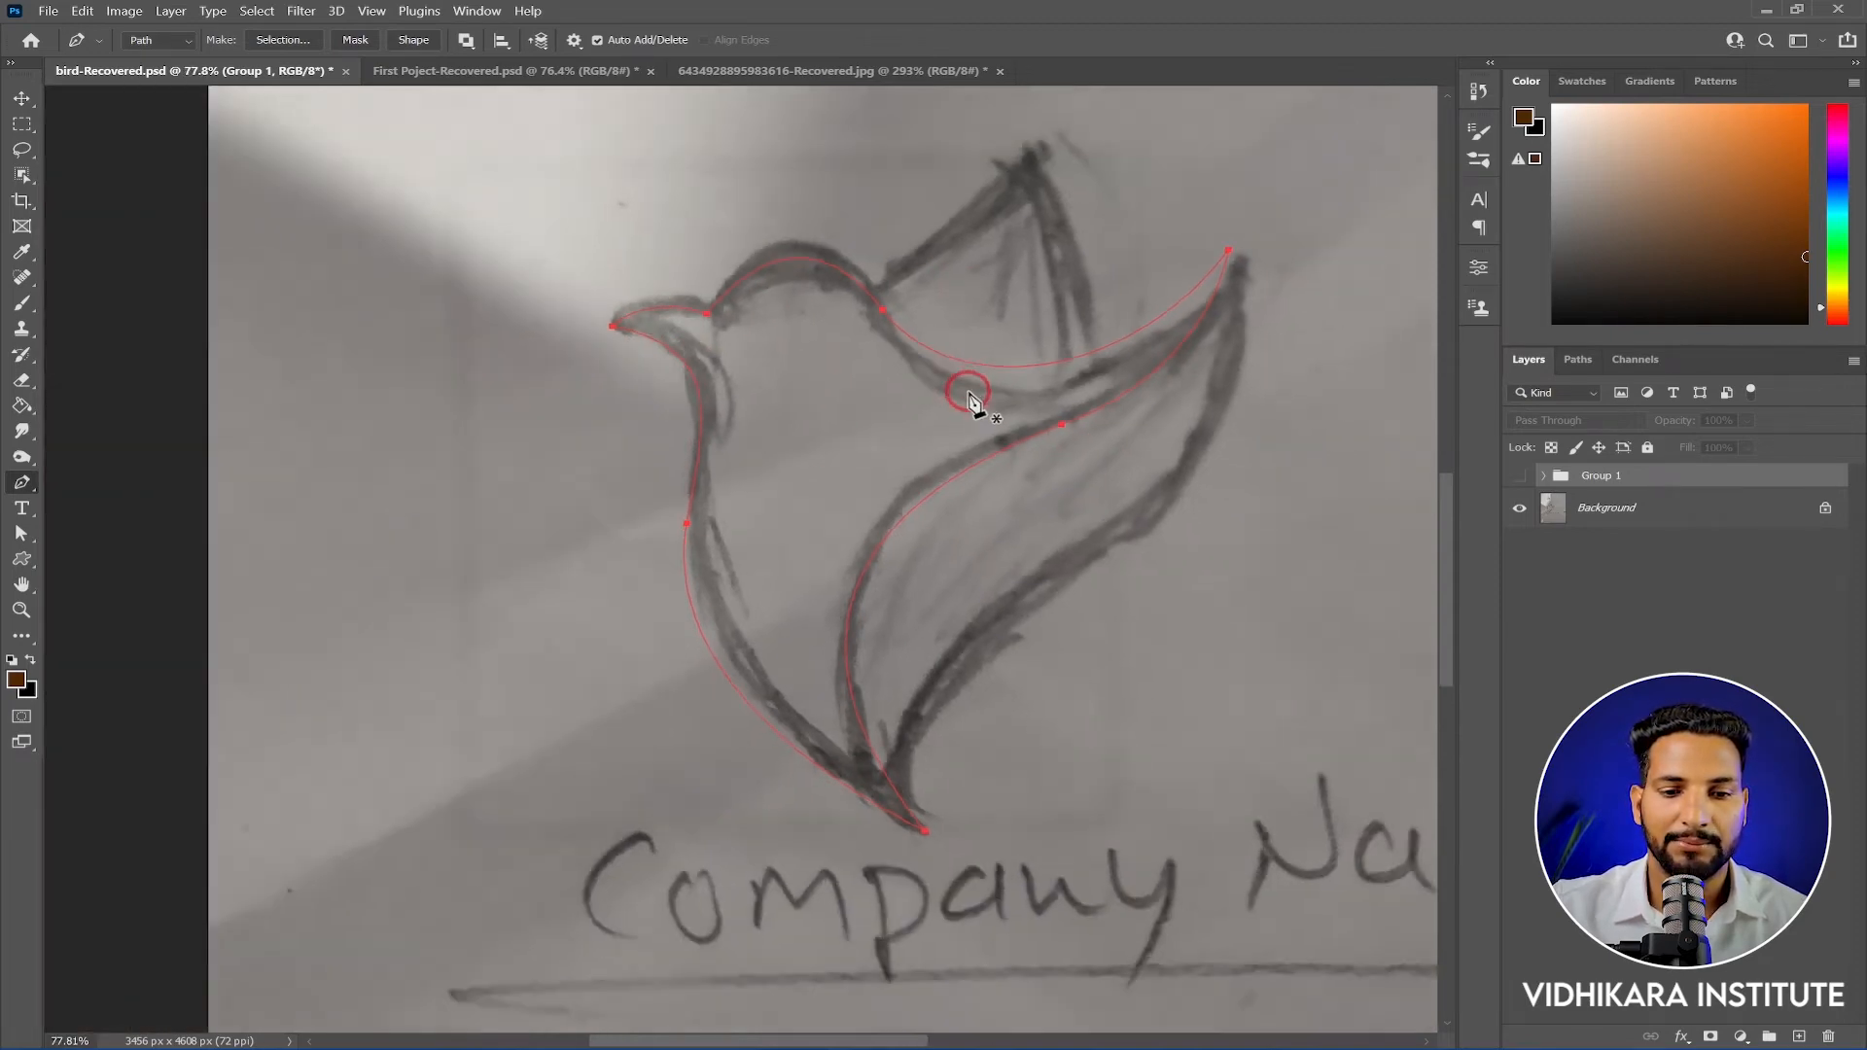
pyautogui.scroll(-1, 925, 450)
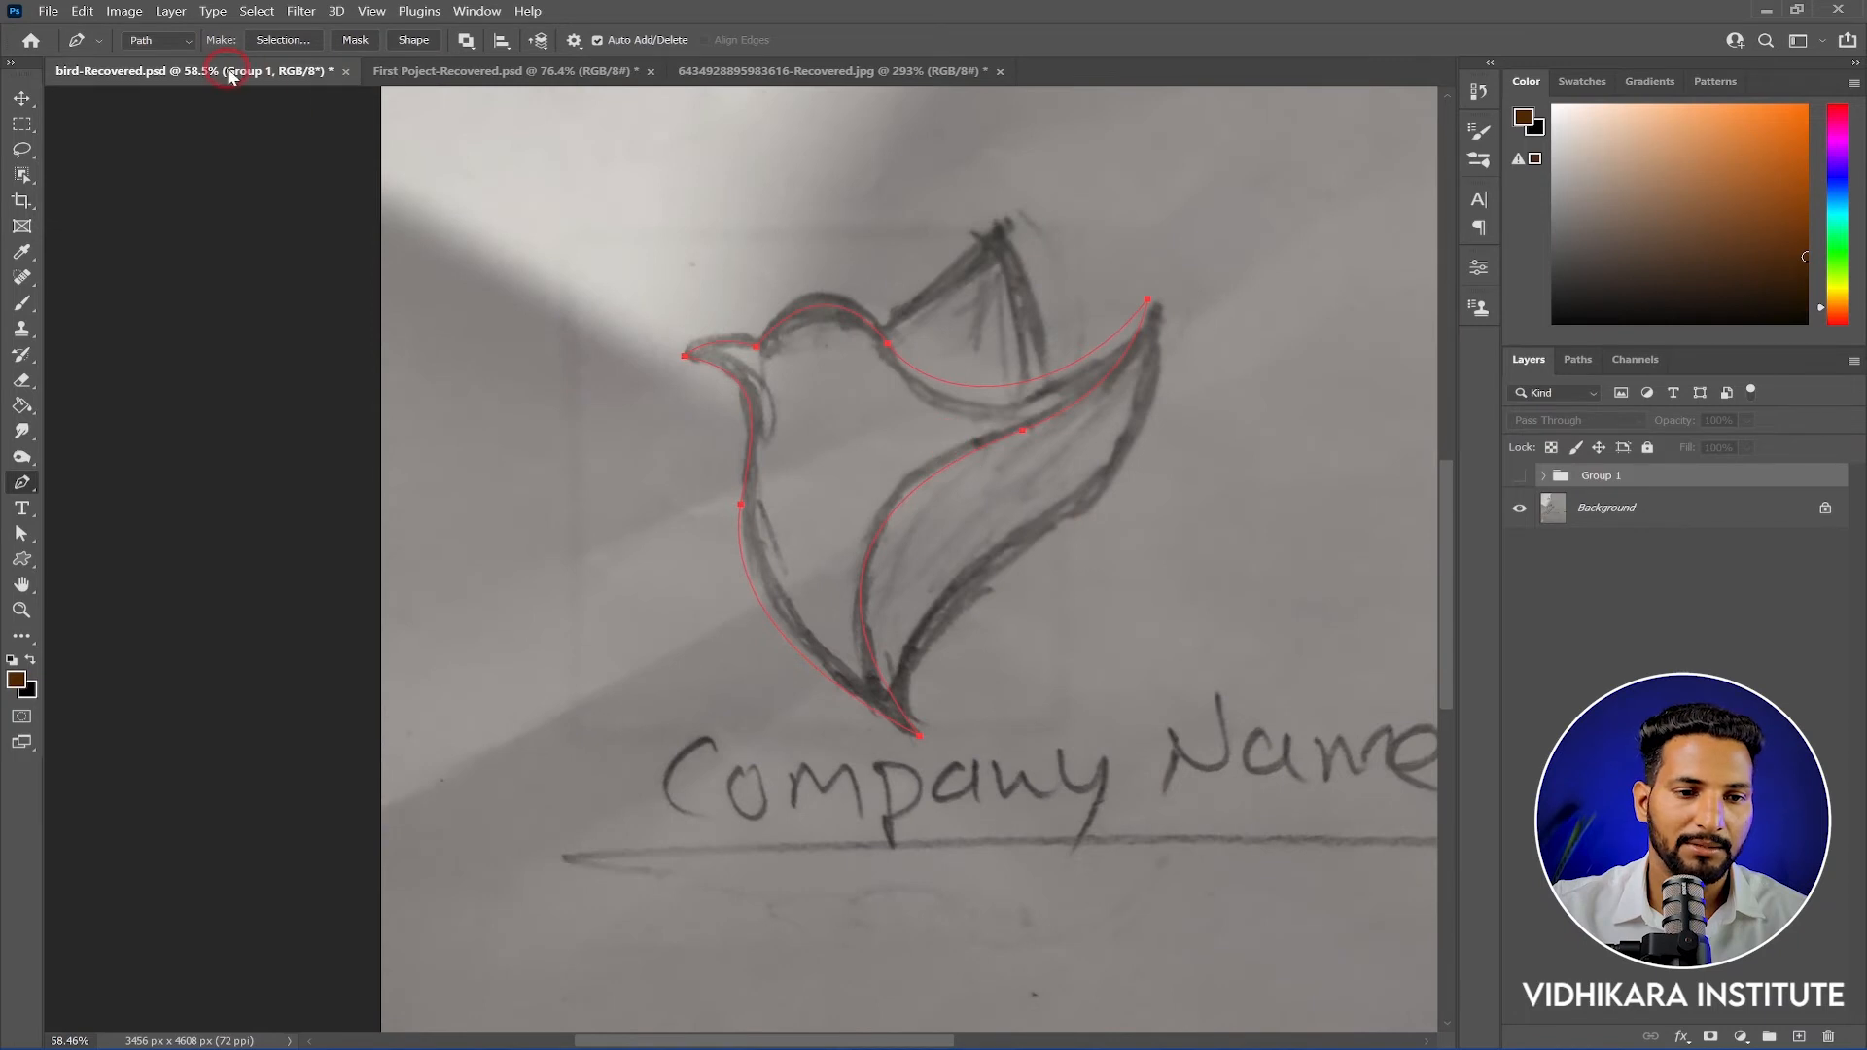
pyautogui.click(412, 41)
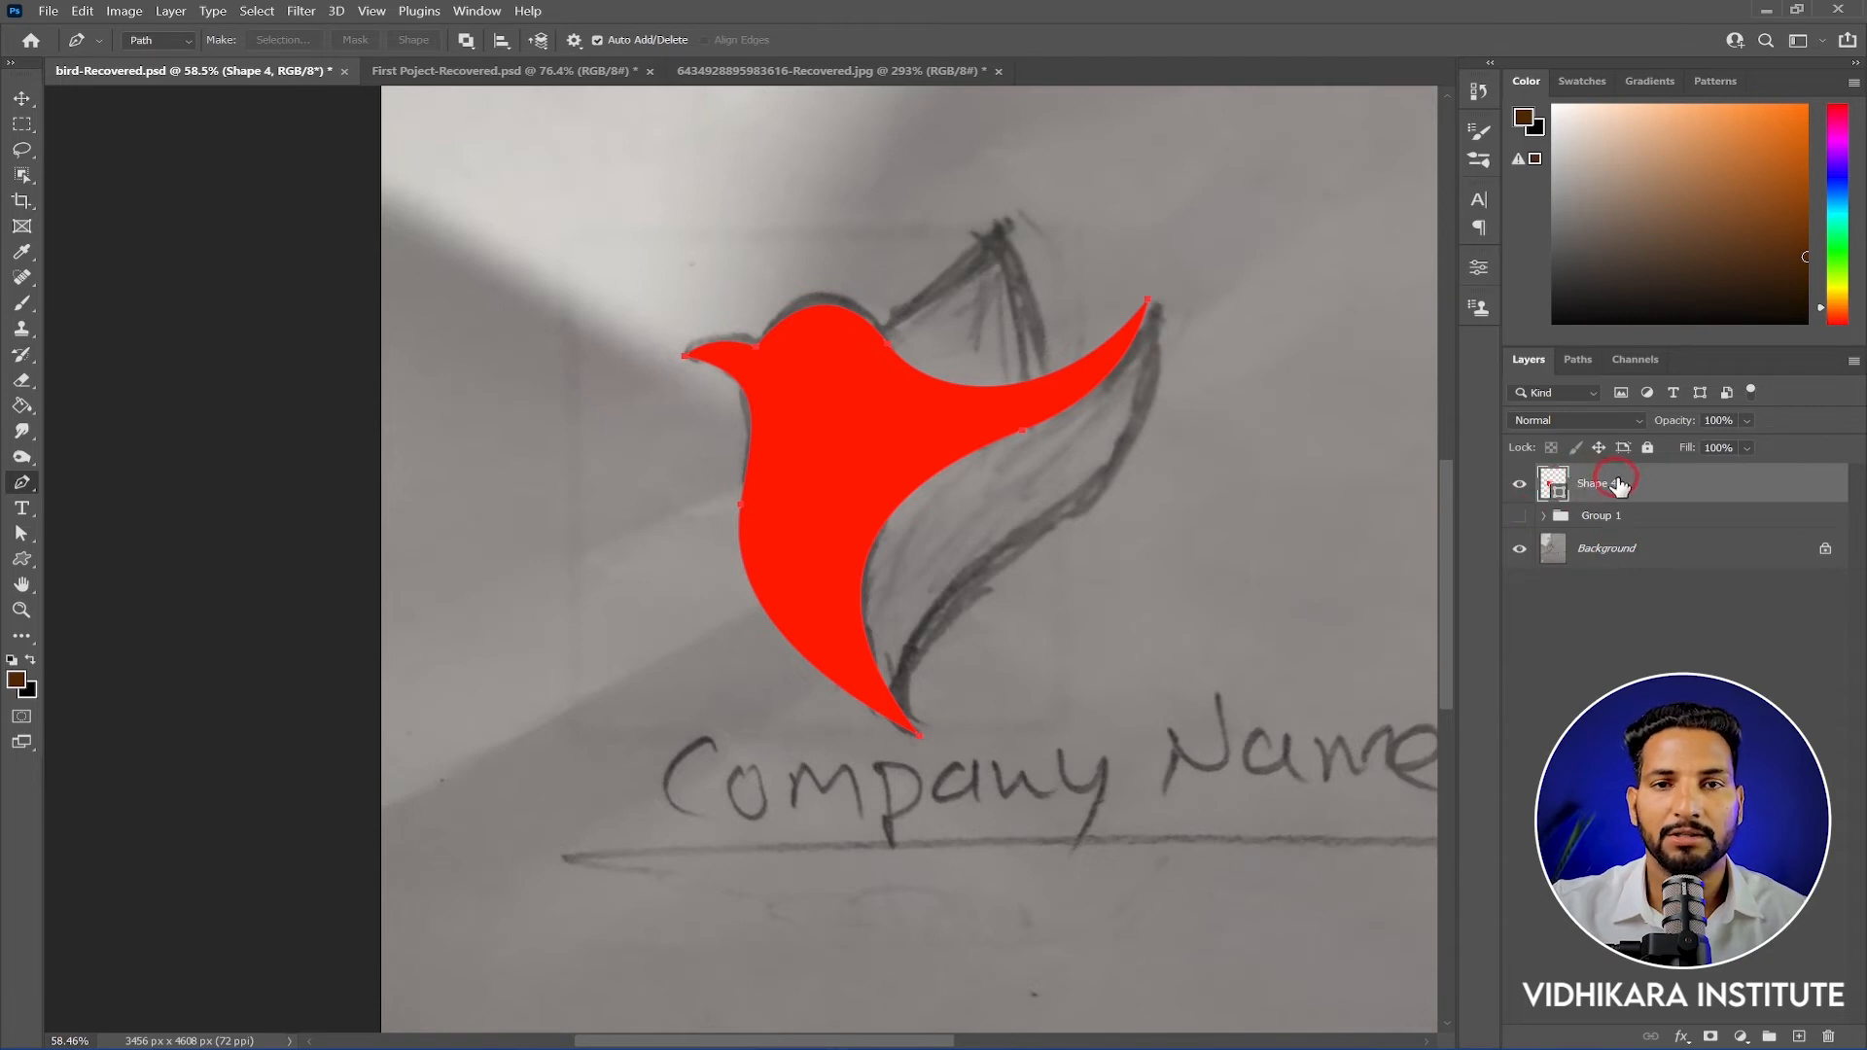
pyautogui.scroll(2, 971, 446)
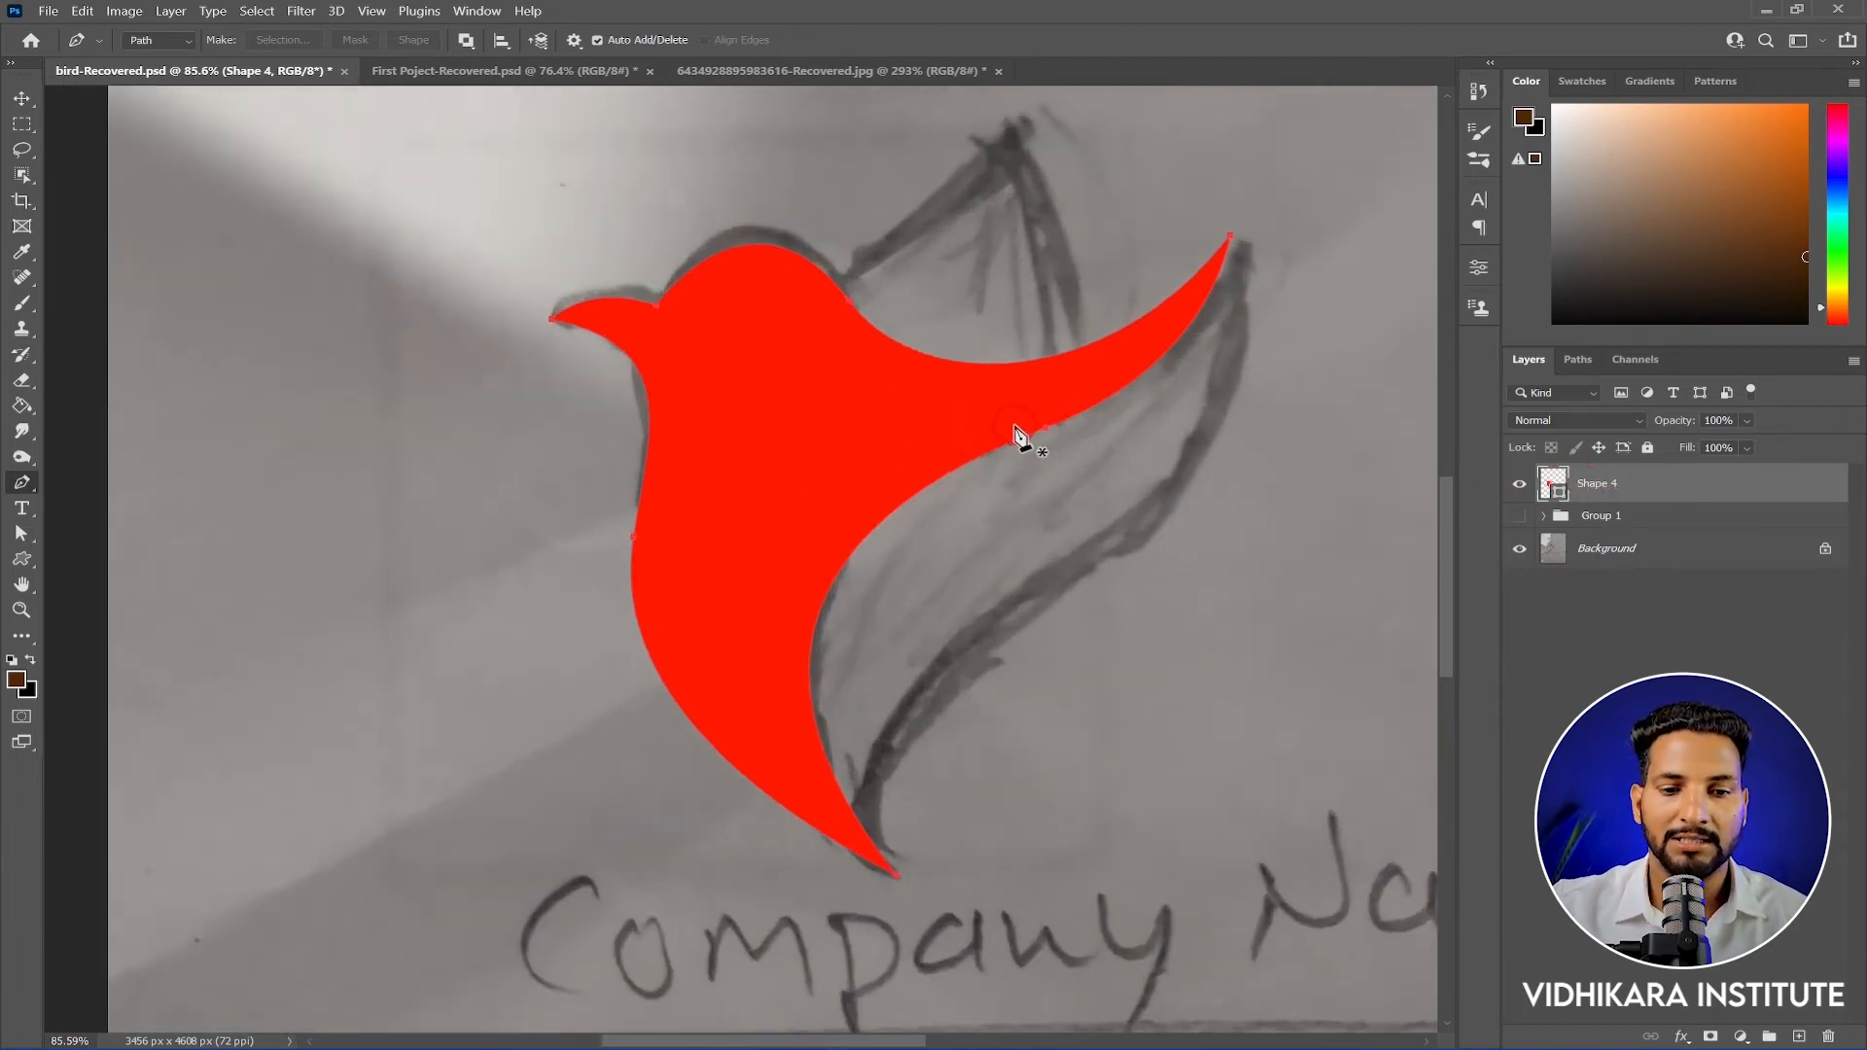
pyautogui.hscroll(2, 1158, 571)
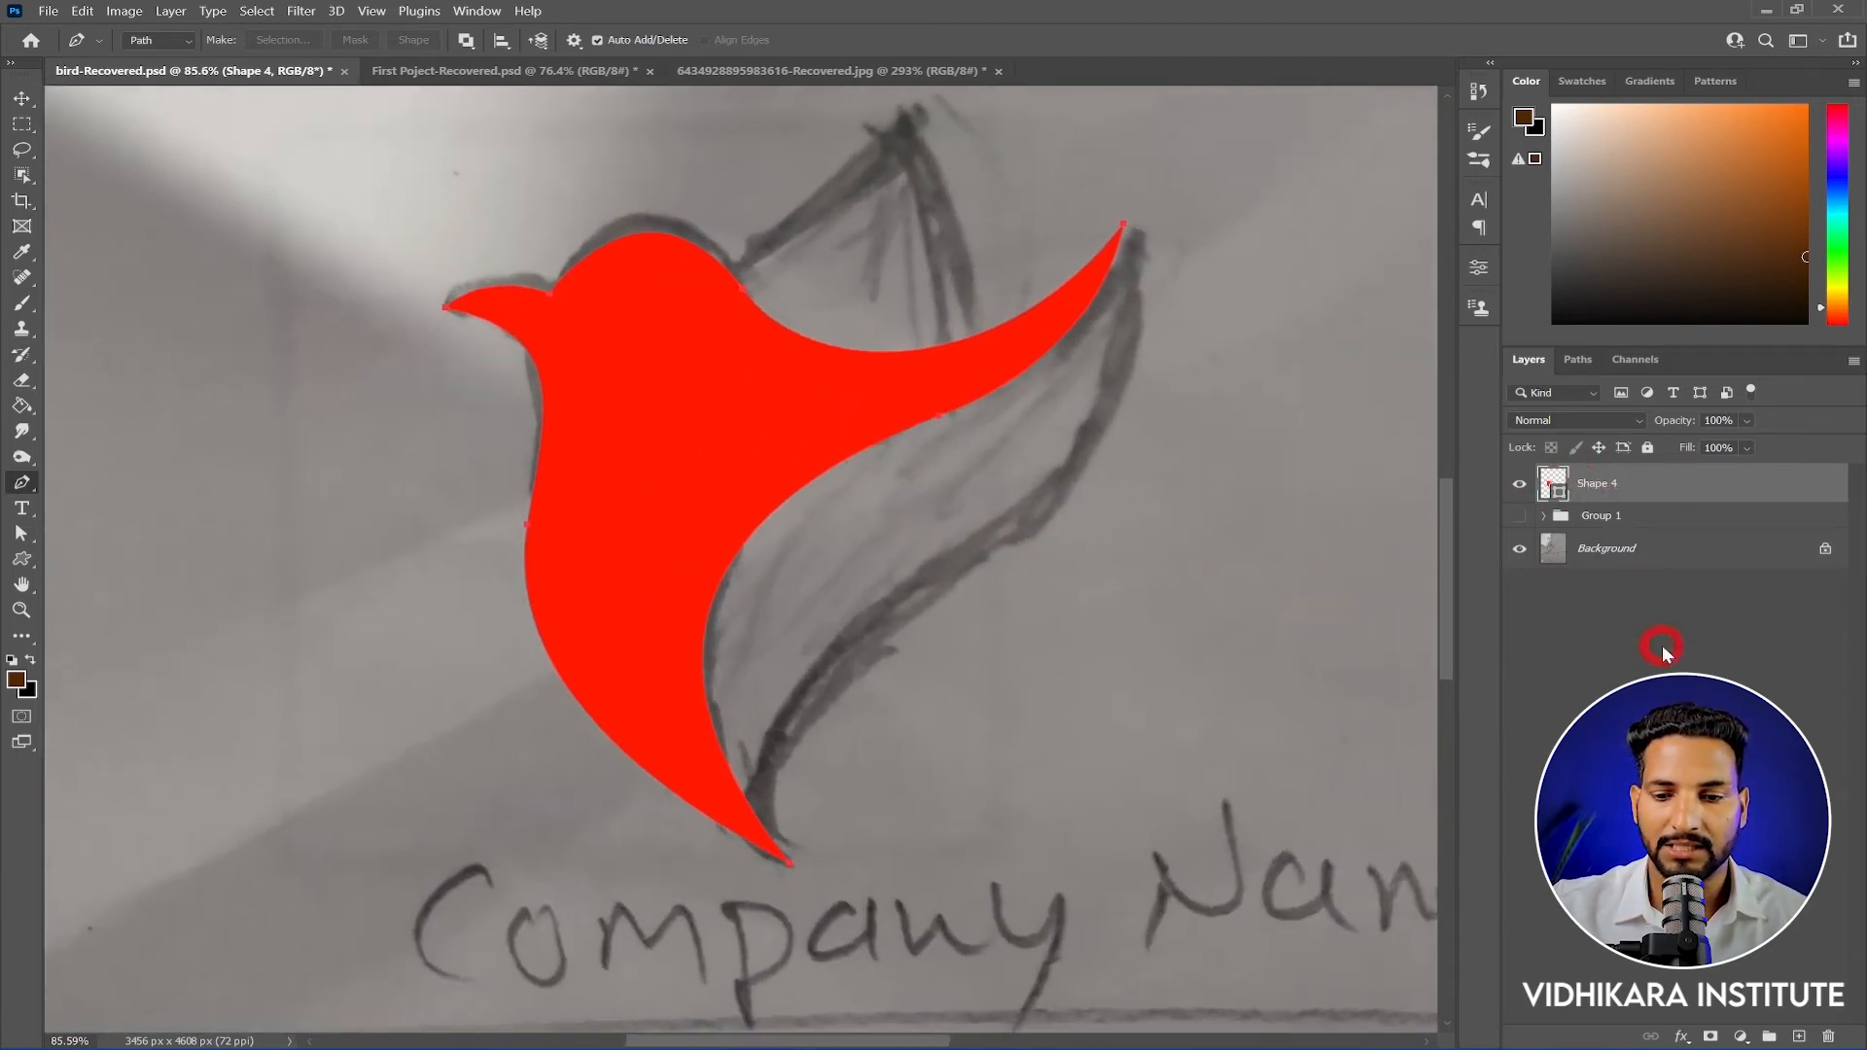
pyautogui.click(967, 603)
pyautogui.click(1246, 533)
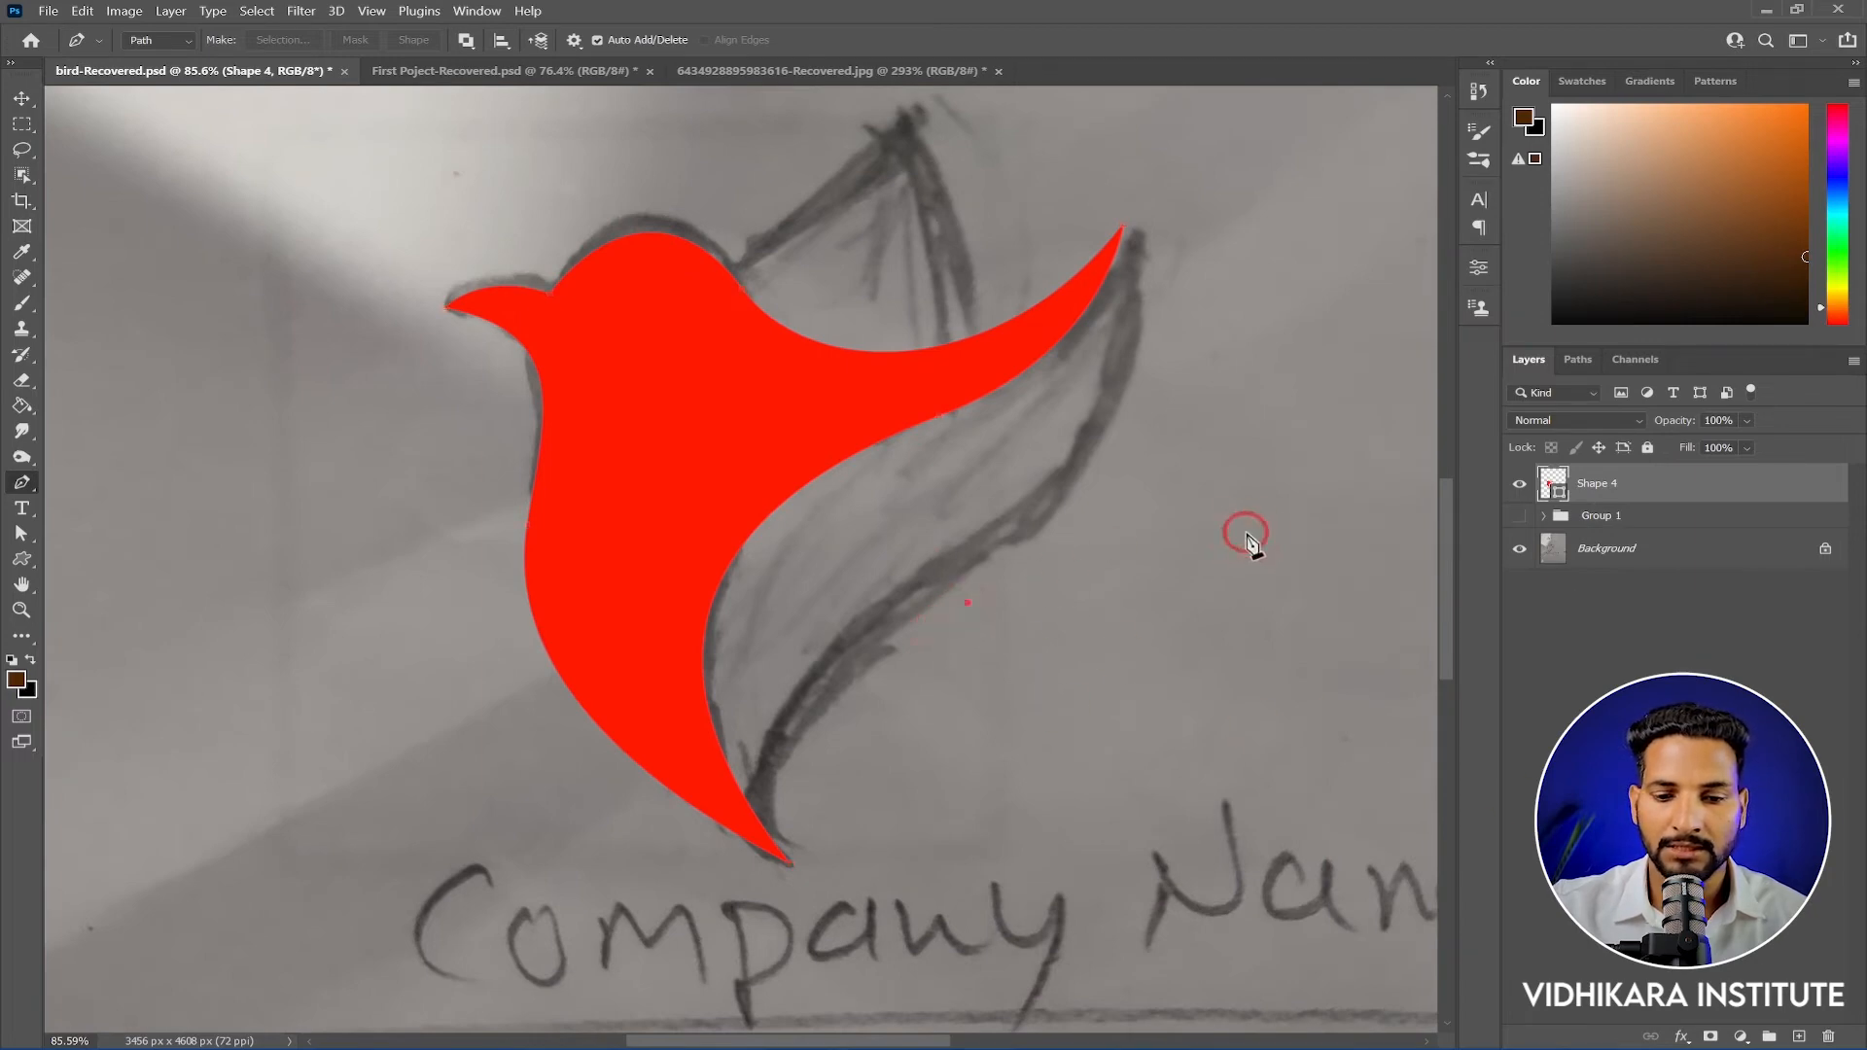
pyautogui.click(1284, 747)
pyautogui.click(933, 793)
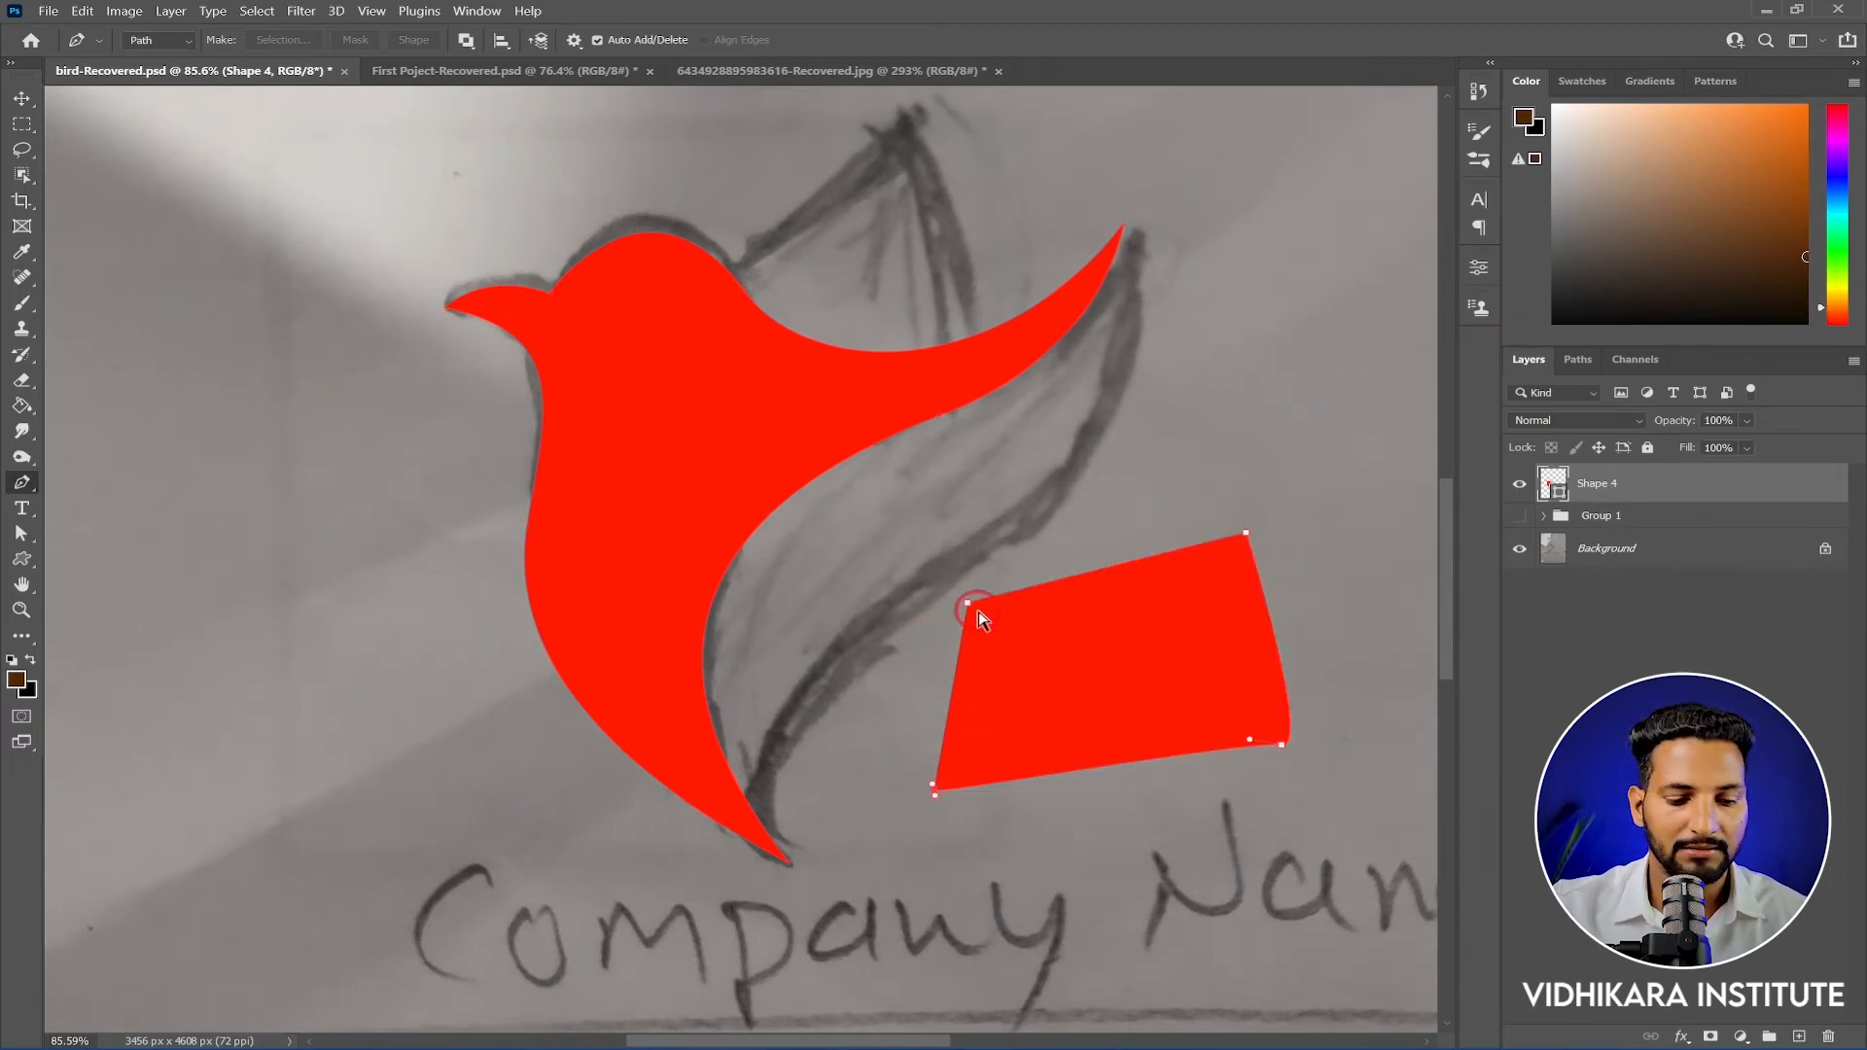
pyautogui.hotkey('ctrl', 'z')
pyautogui.hotkey('ctrl', 'z')
pyautogui.hotkey('ctrl', 'z')
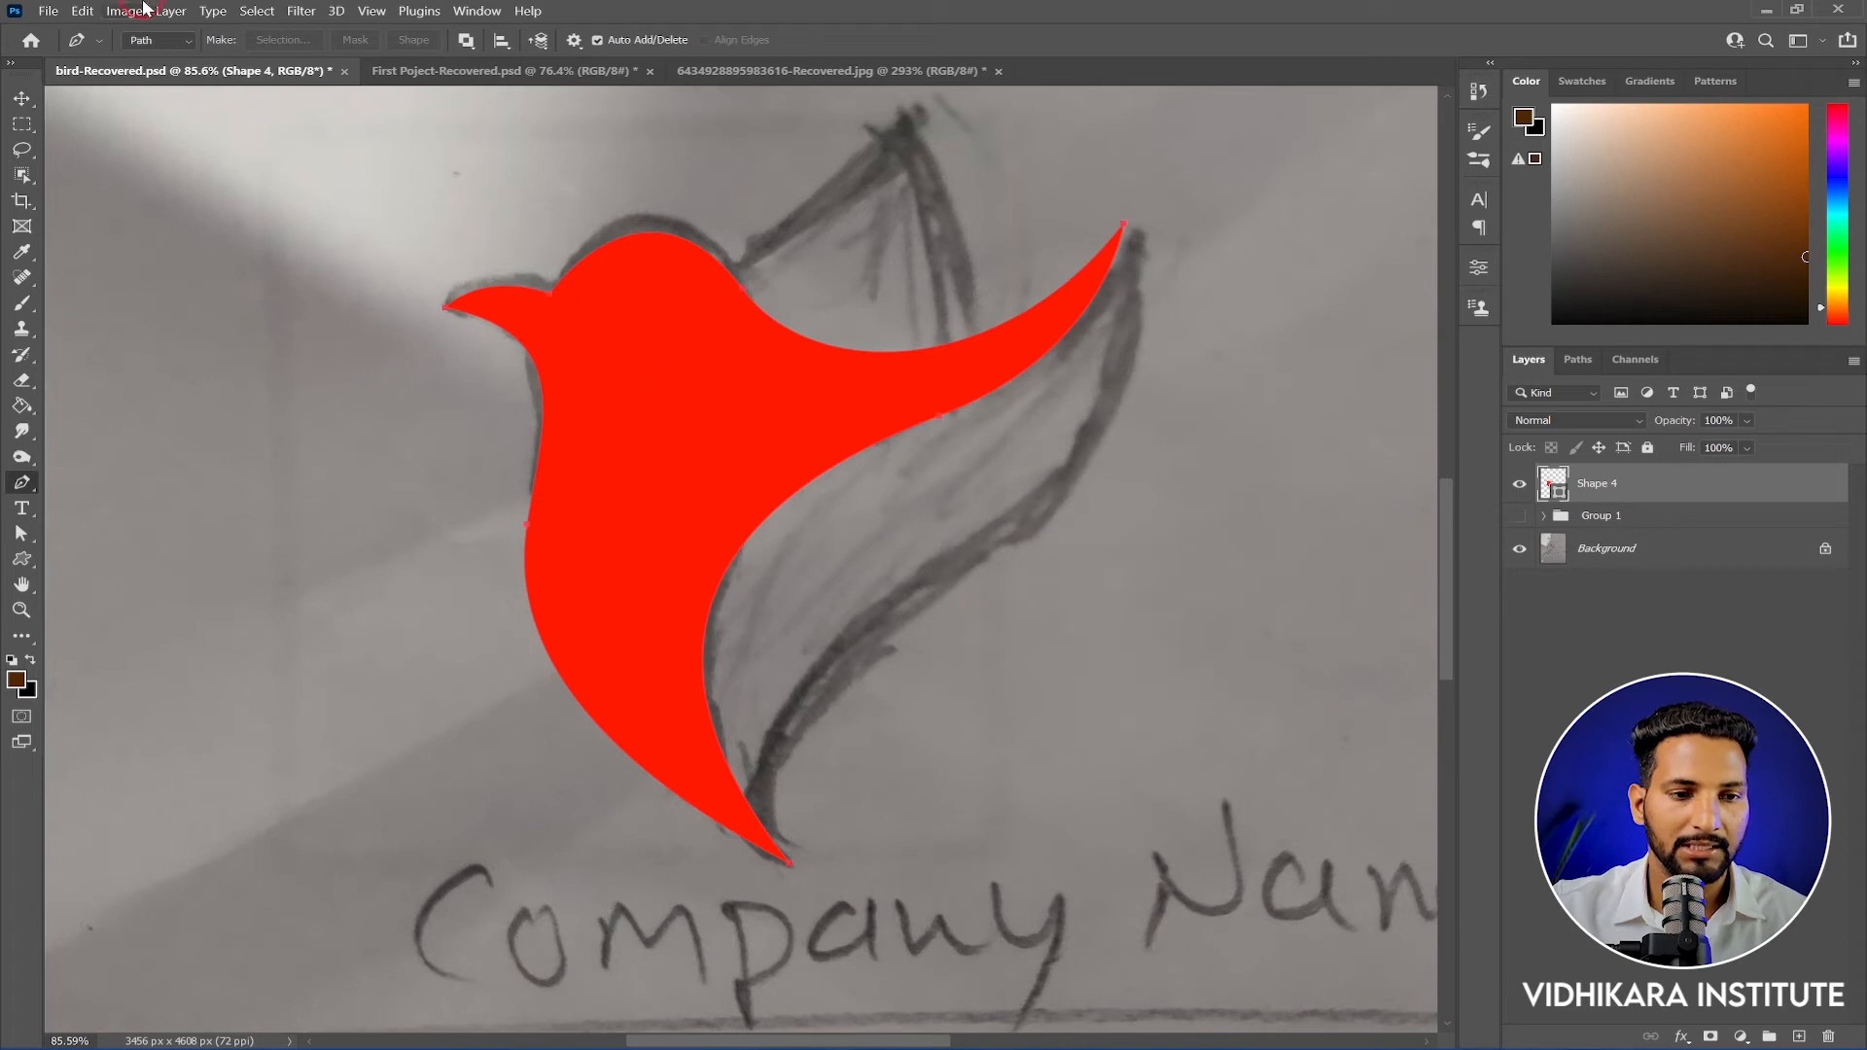
# Keep the Pen tool in Path mode, add a new layer above Shape 4, and draw a closed four-sided path beside the bird's tail
pyautogui.click(155, 76)
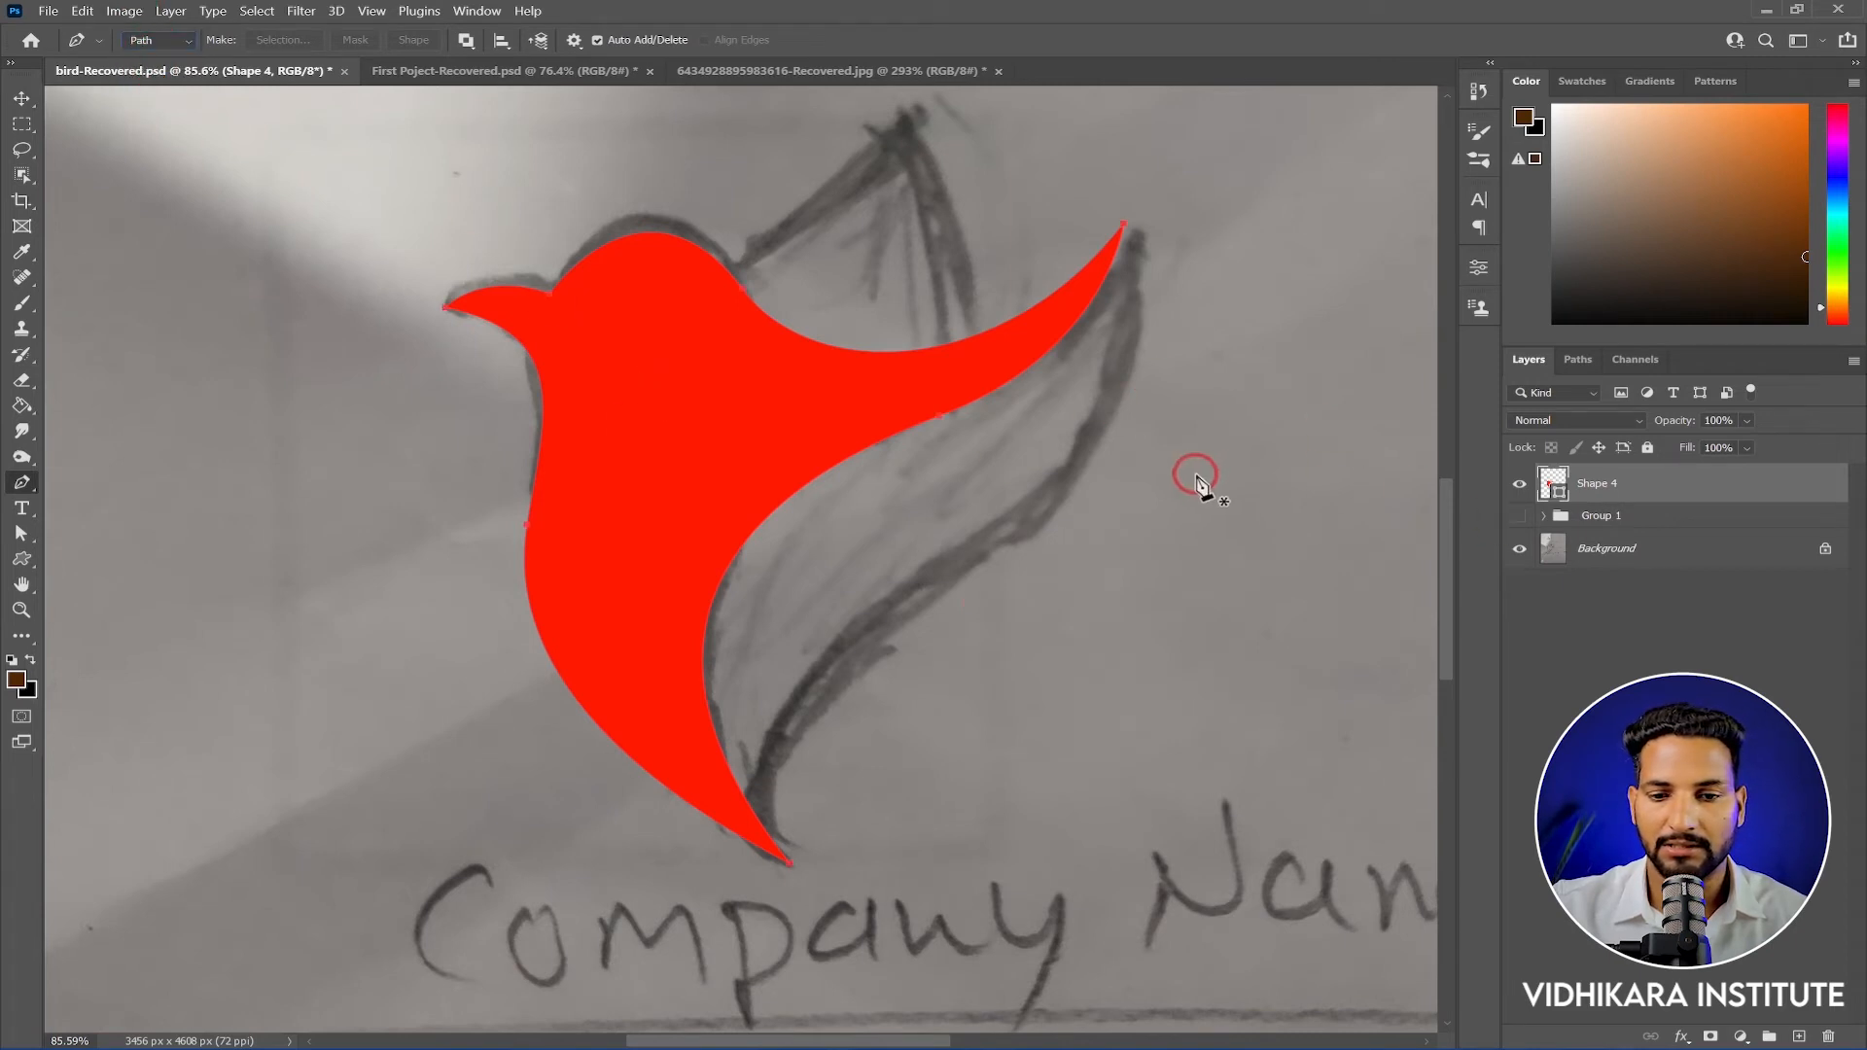
pyautogui.scroll(-1, 1424, 459)
pyautogui.click(1800, 1037)
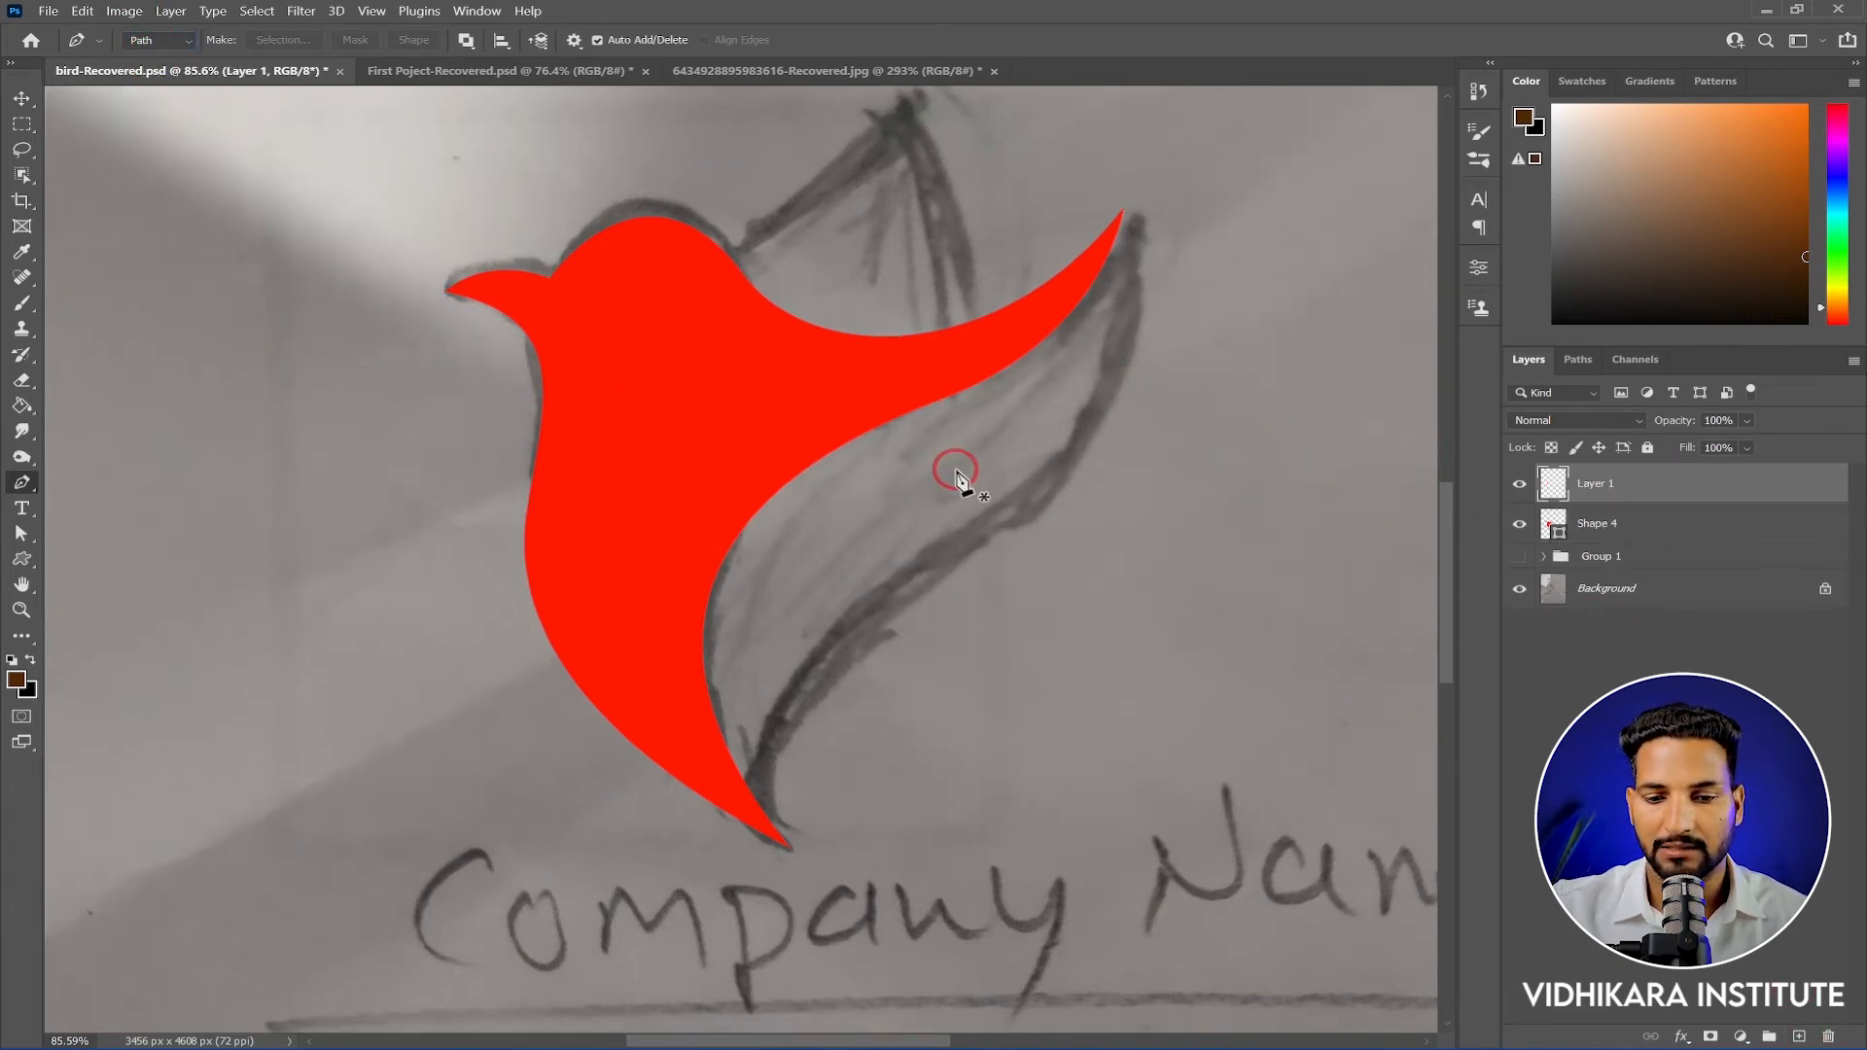
pyautogui.click(945, 613)
pyautogui.click(1323, 452)
pyautogui.click(1394, 782)
pyautogui.moveTo(1014, 850); pyautogui.dragTo(1013, 865)
pyautogui.click(944, 613)
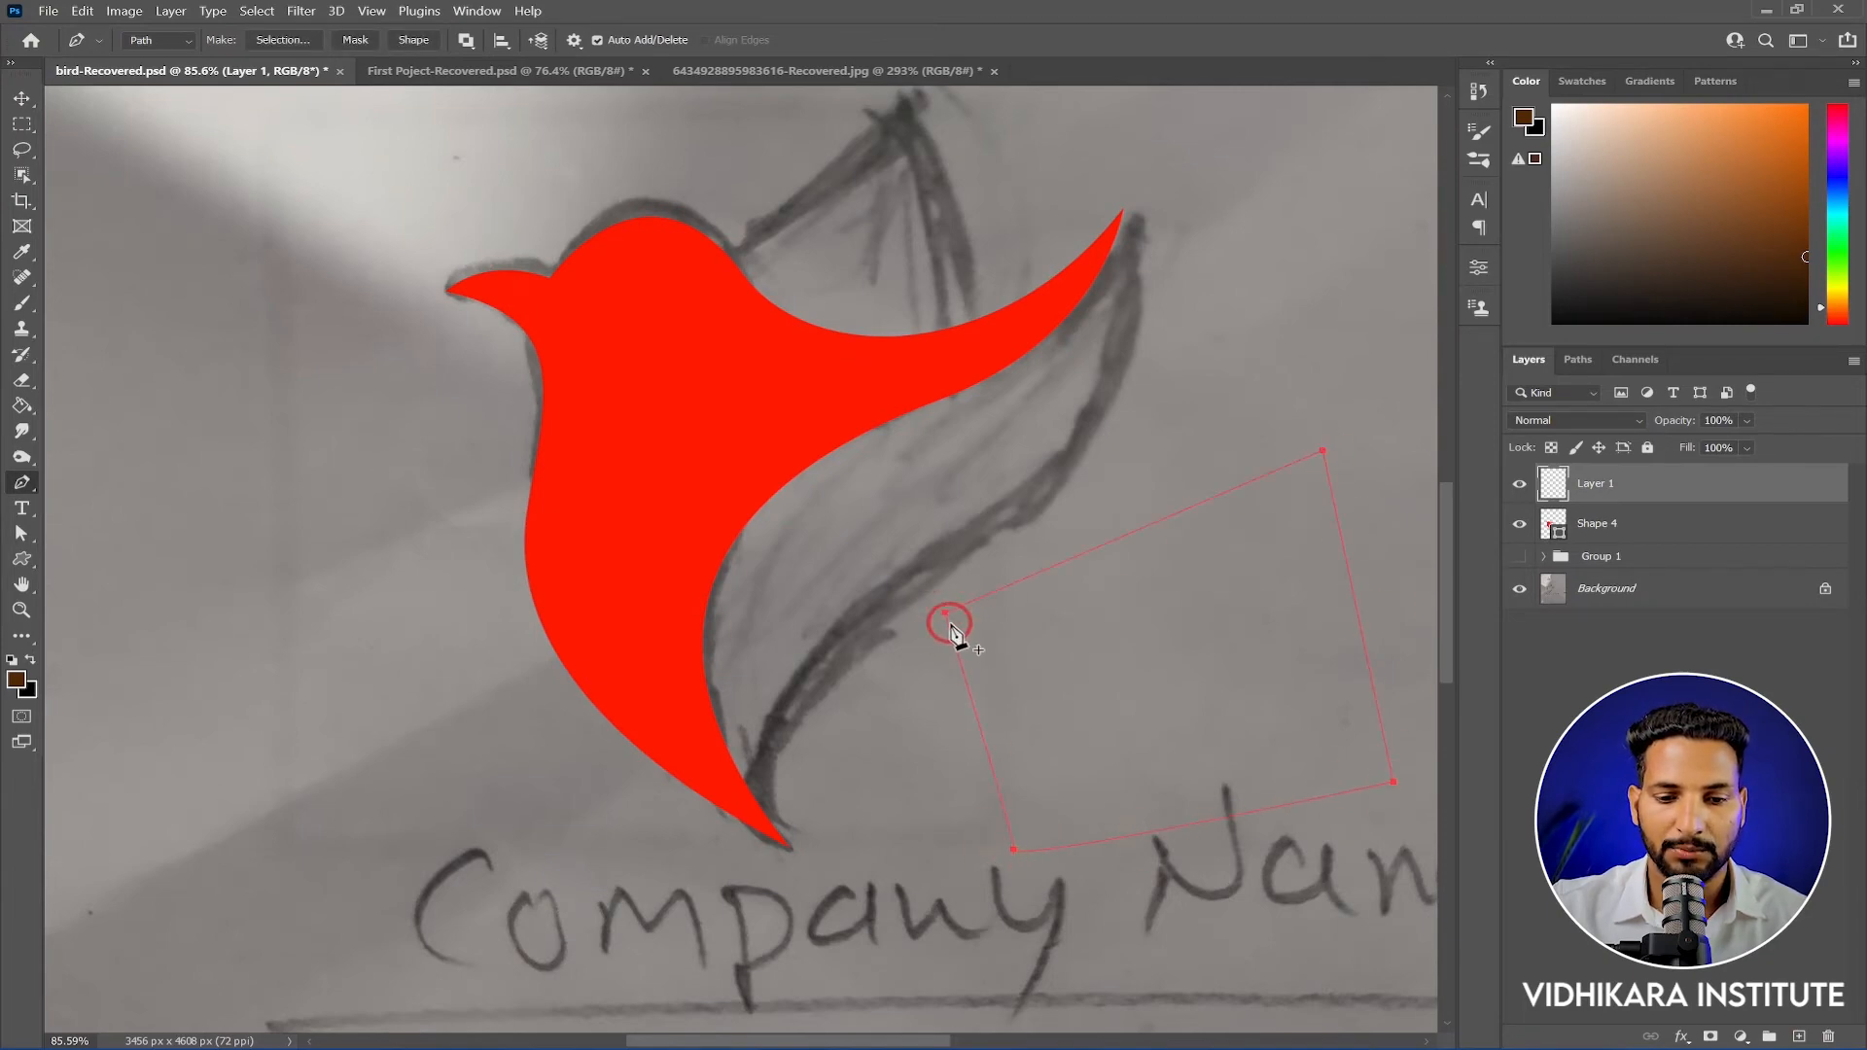
# Switch to the Move tool and check the four-sided path beside the red bird shape
pyautogui.click(21, 98)
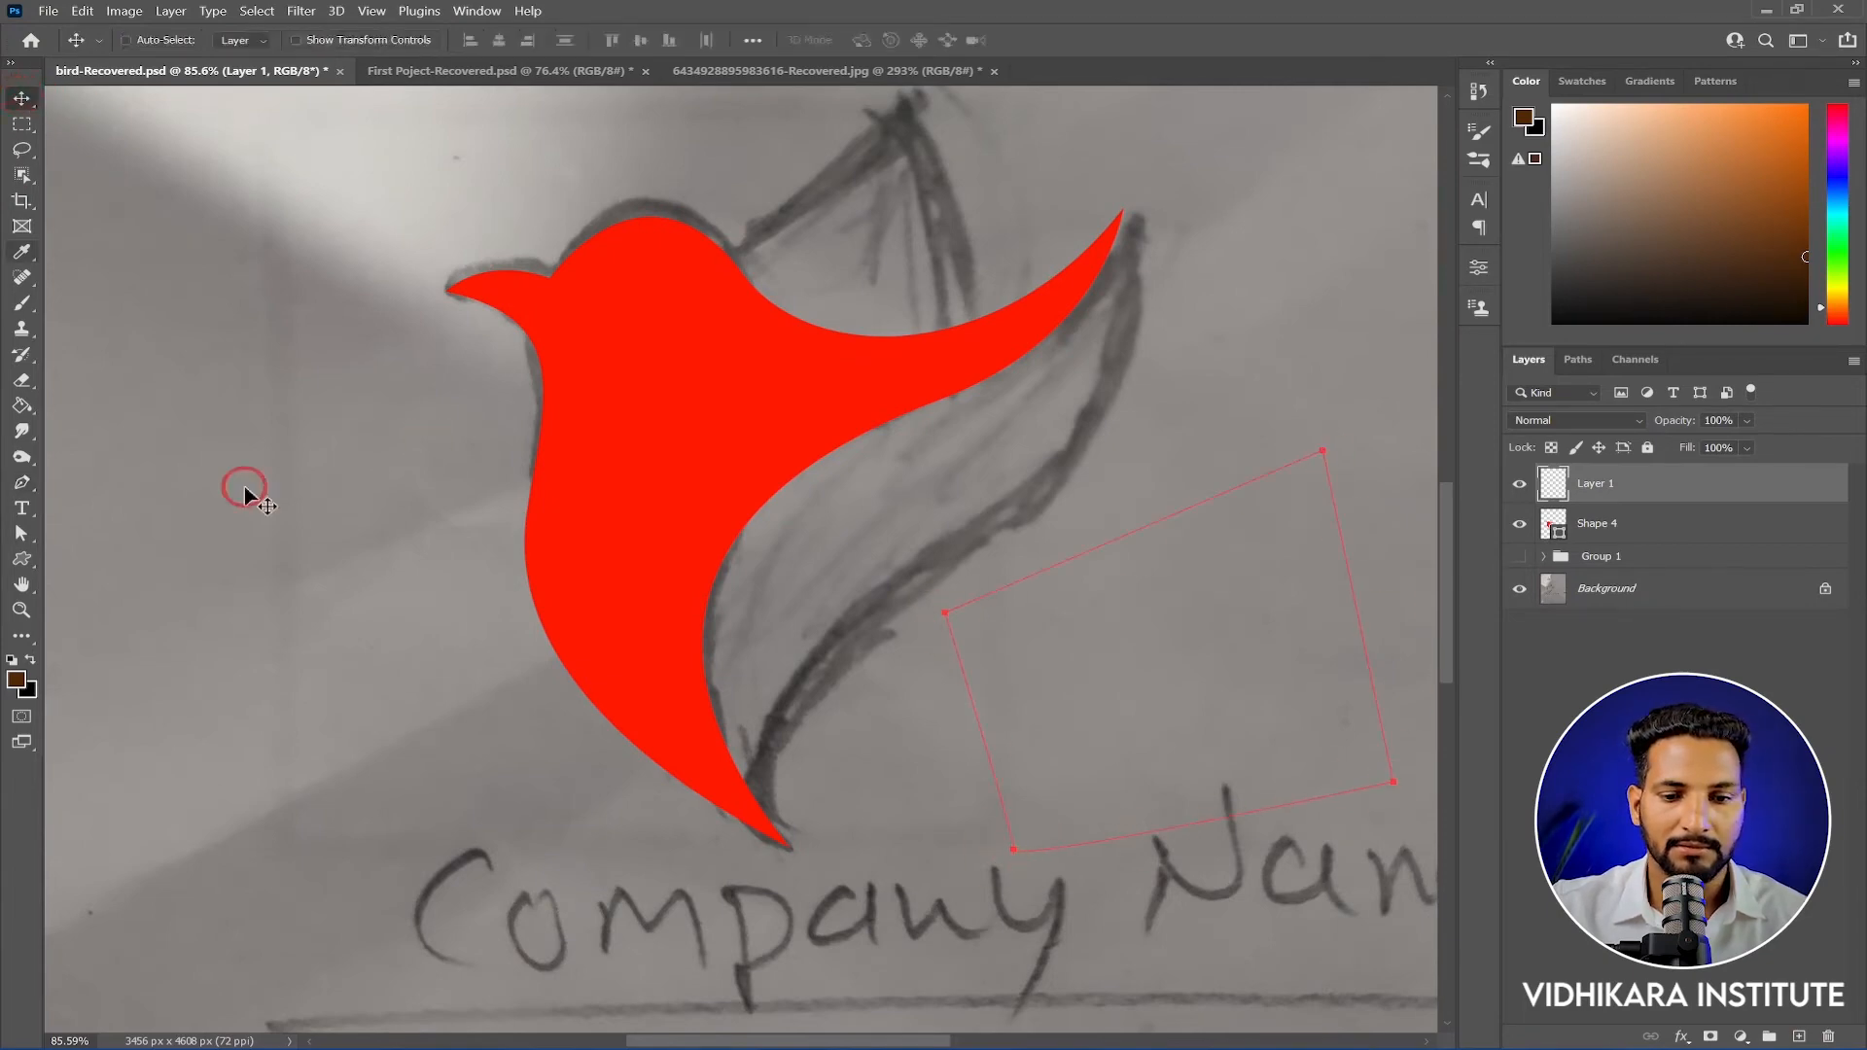
pyautogui.click(1209, 290)
pyautogui.scroll(-3, 1027, 438)
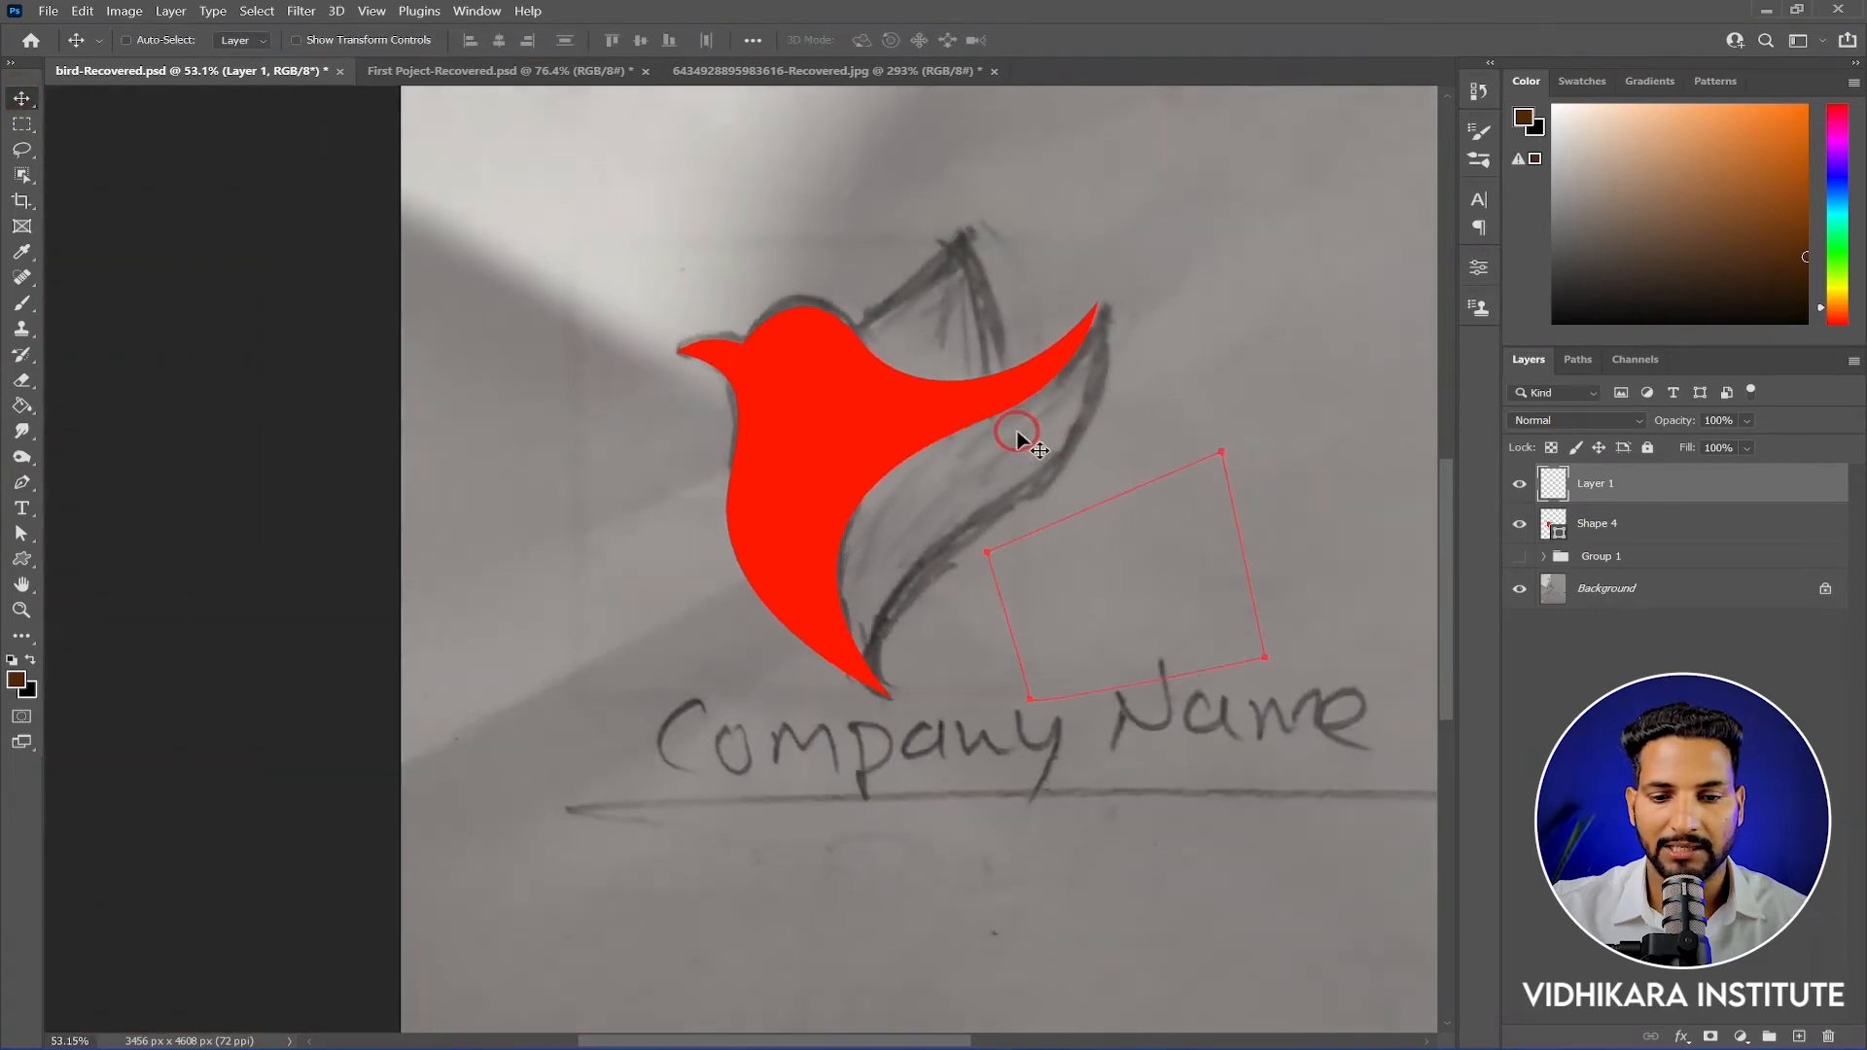
pyautogui.scroll(-2, 1143, 452)
pyautogui.moveTo(1297, 492); pyautogui.dragTo(917, 509)
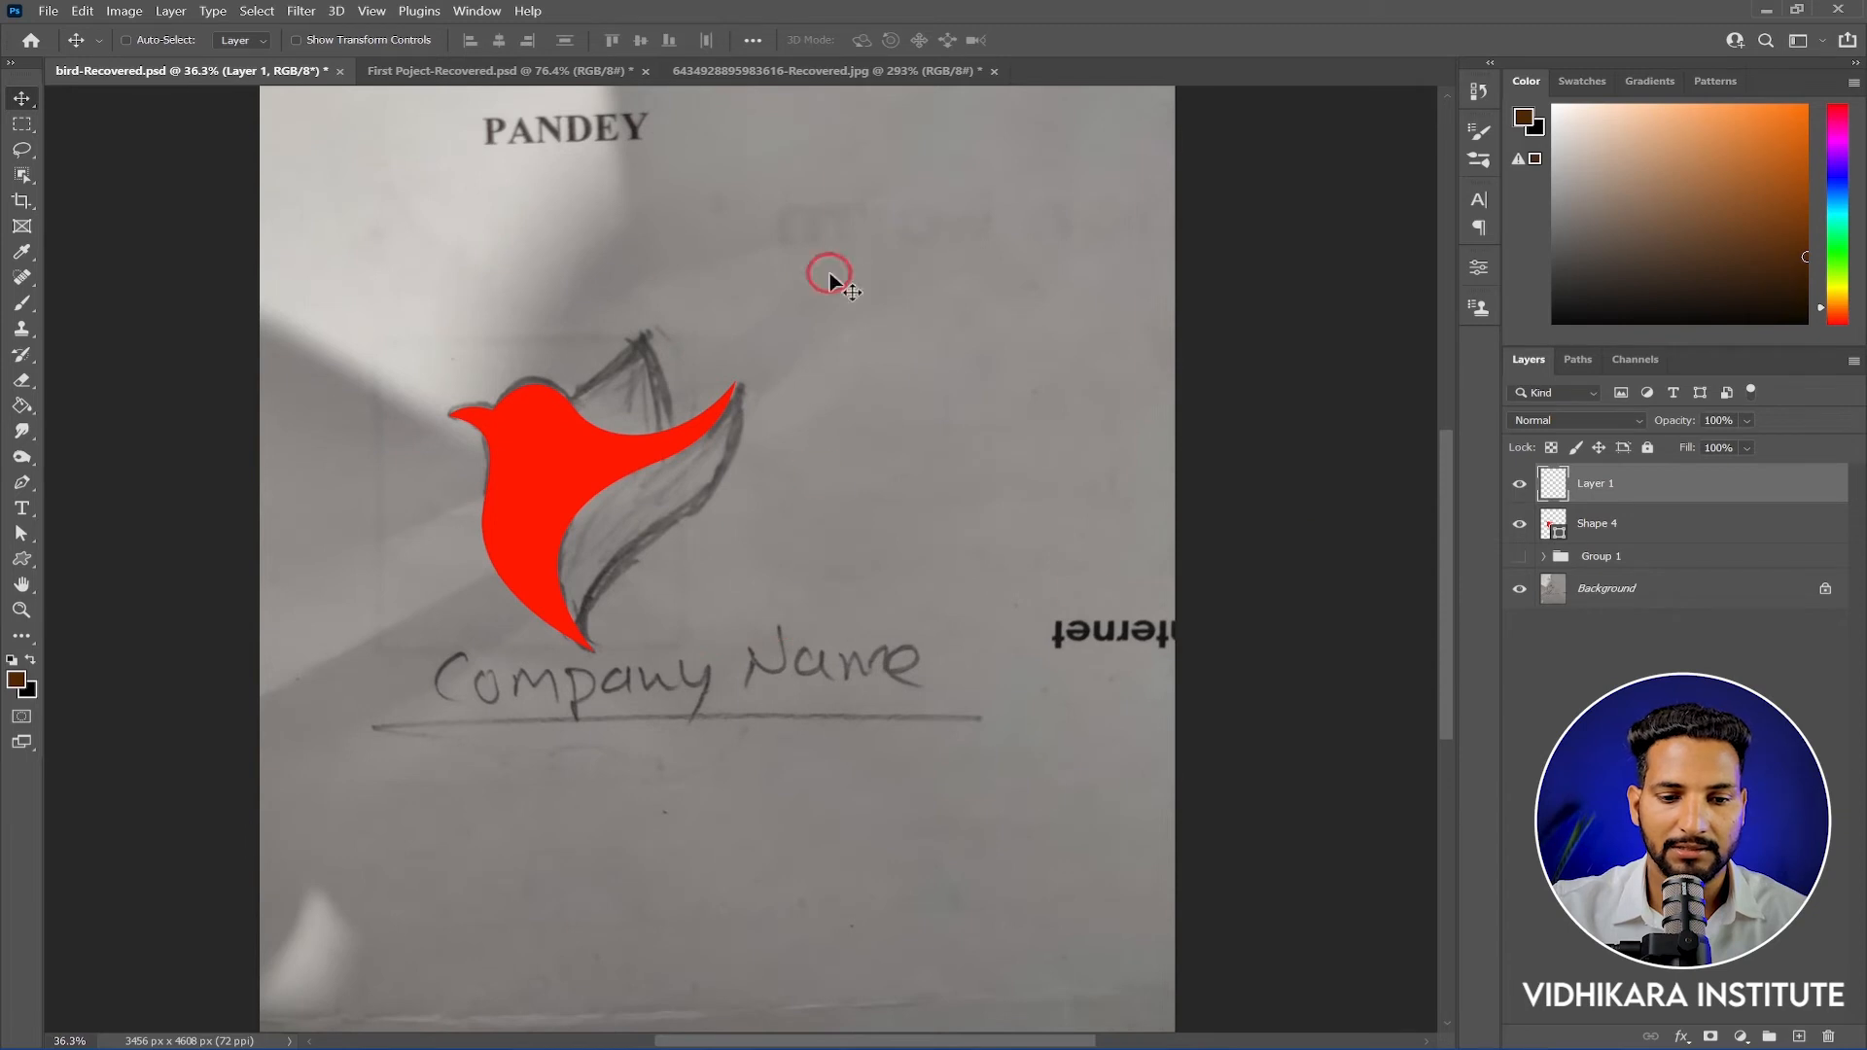
pyautogui.scroll(2, 817, 545)
pyautogui.scroll(-2, 988, 555)
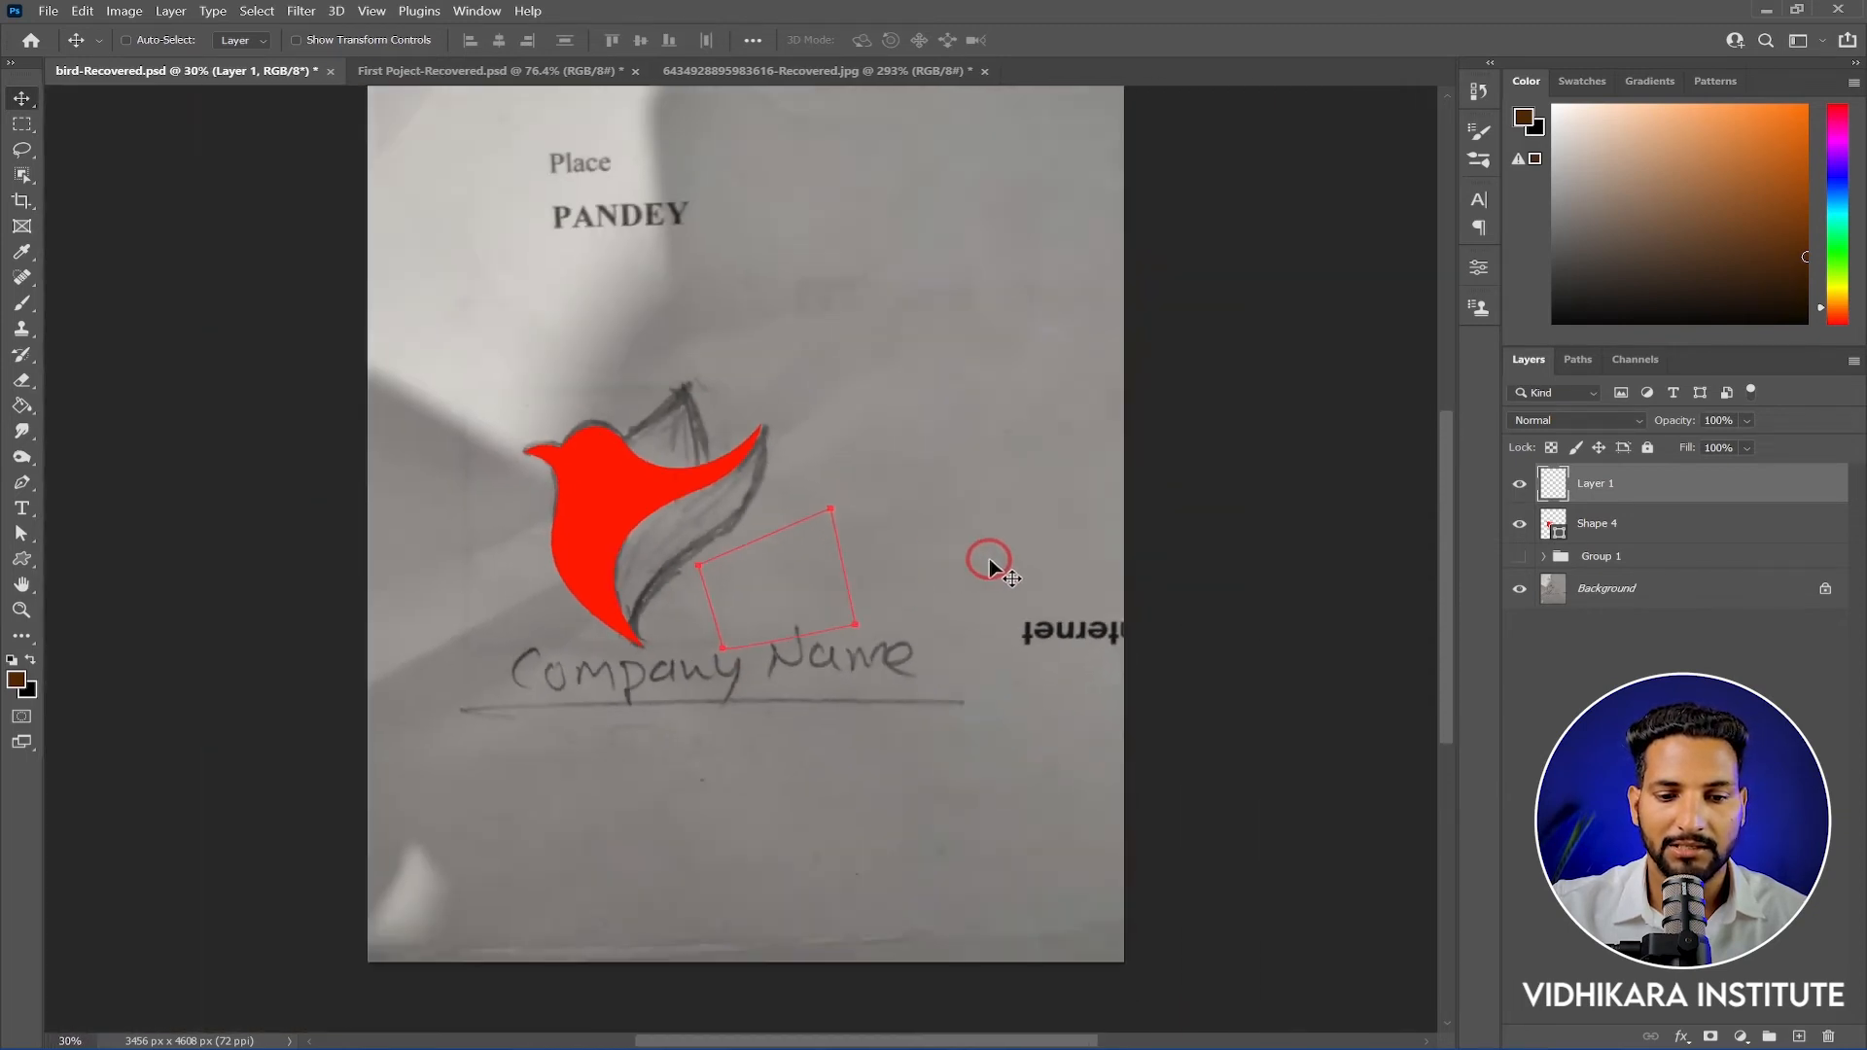
pyautogui.scroll(1, 1042, 584)
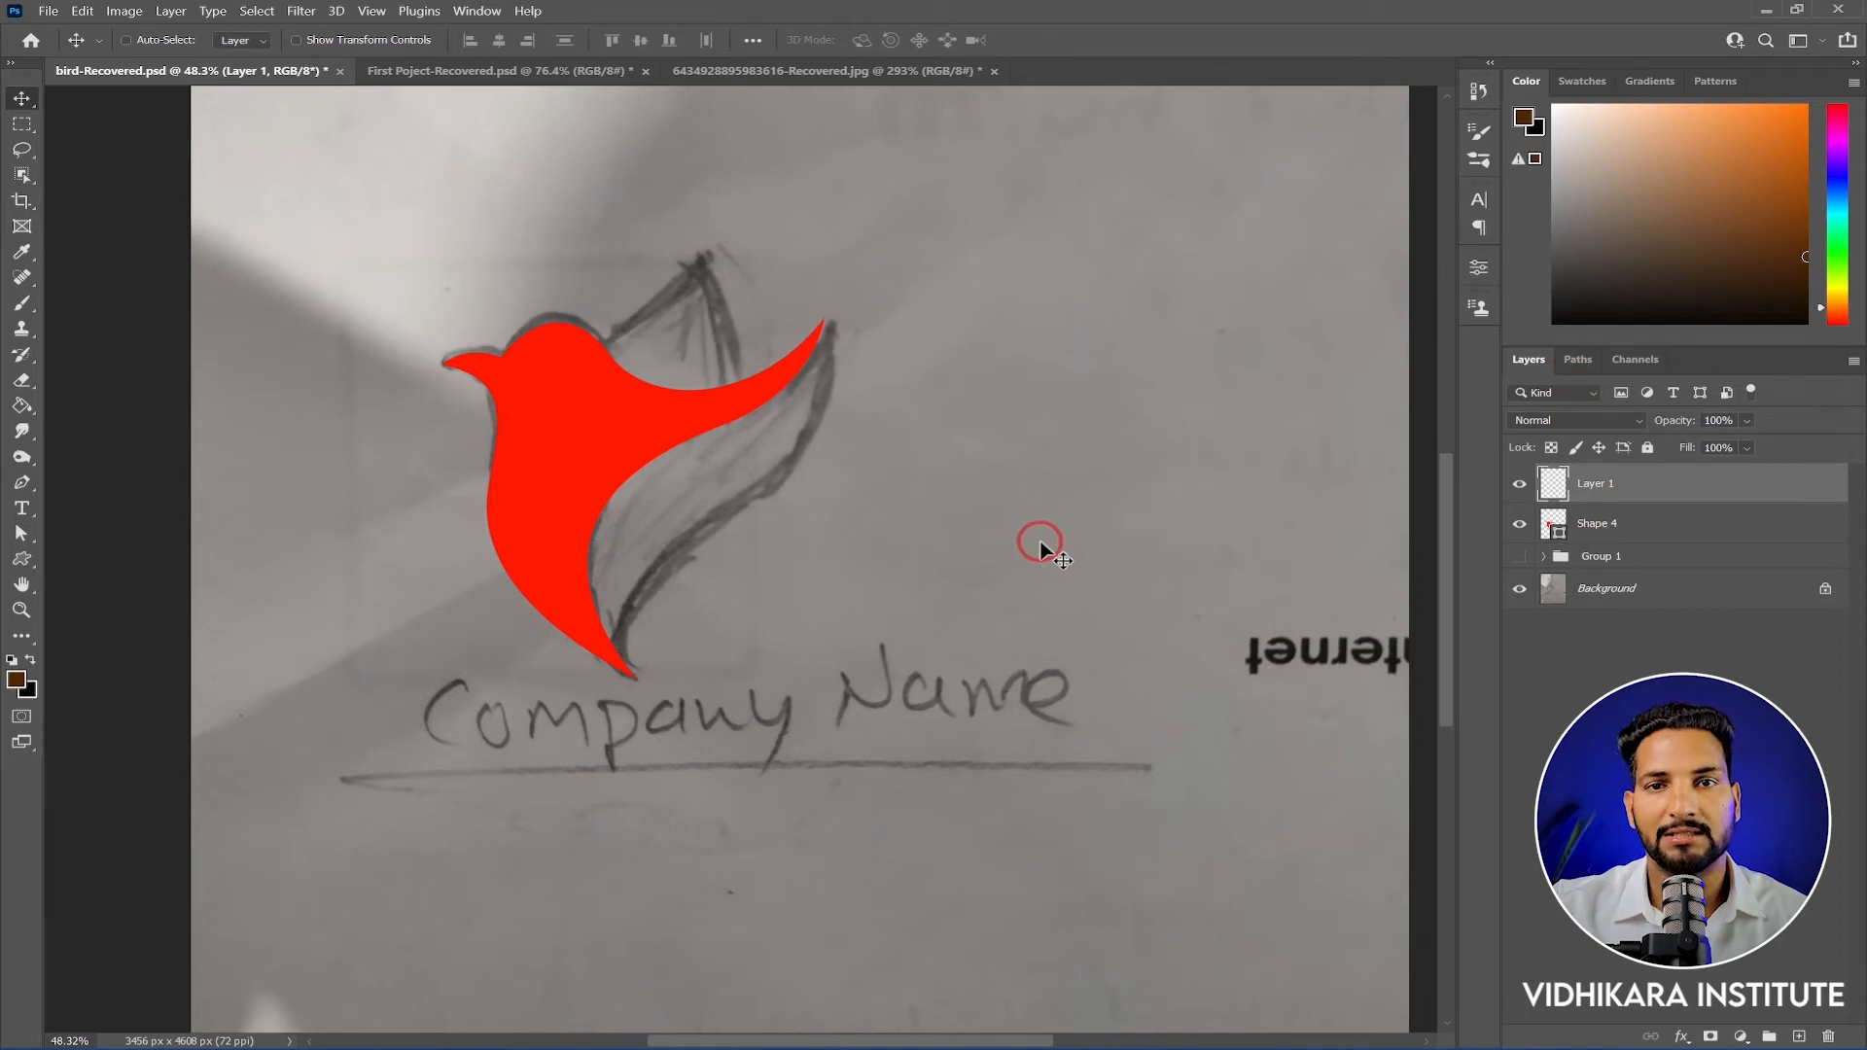
# Draw a closed four-sided outline with a curved lower edge beside the bird in a new path, and add a second empty path
pyautogui.click(1577, 359)
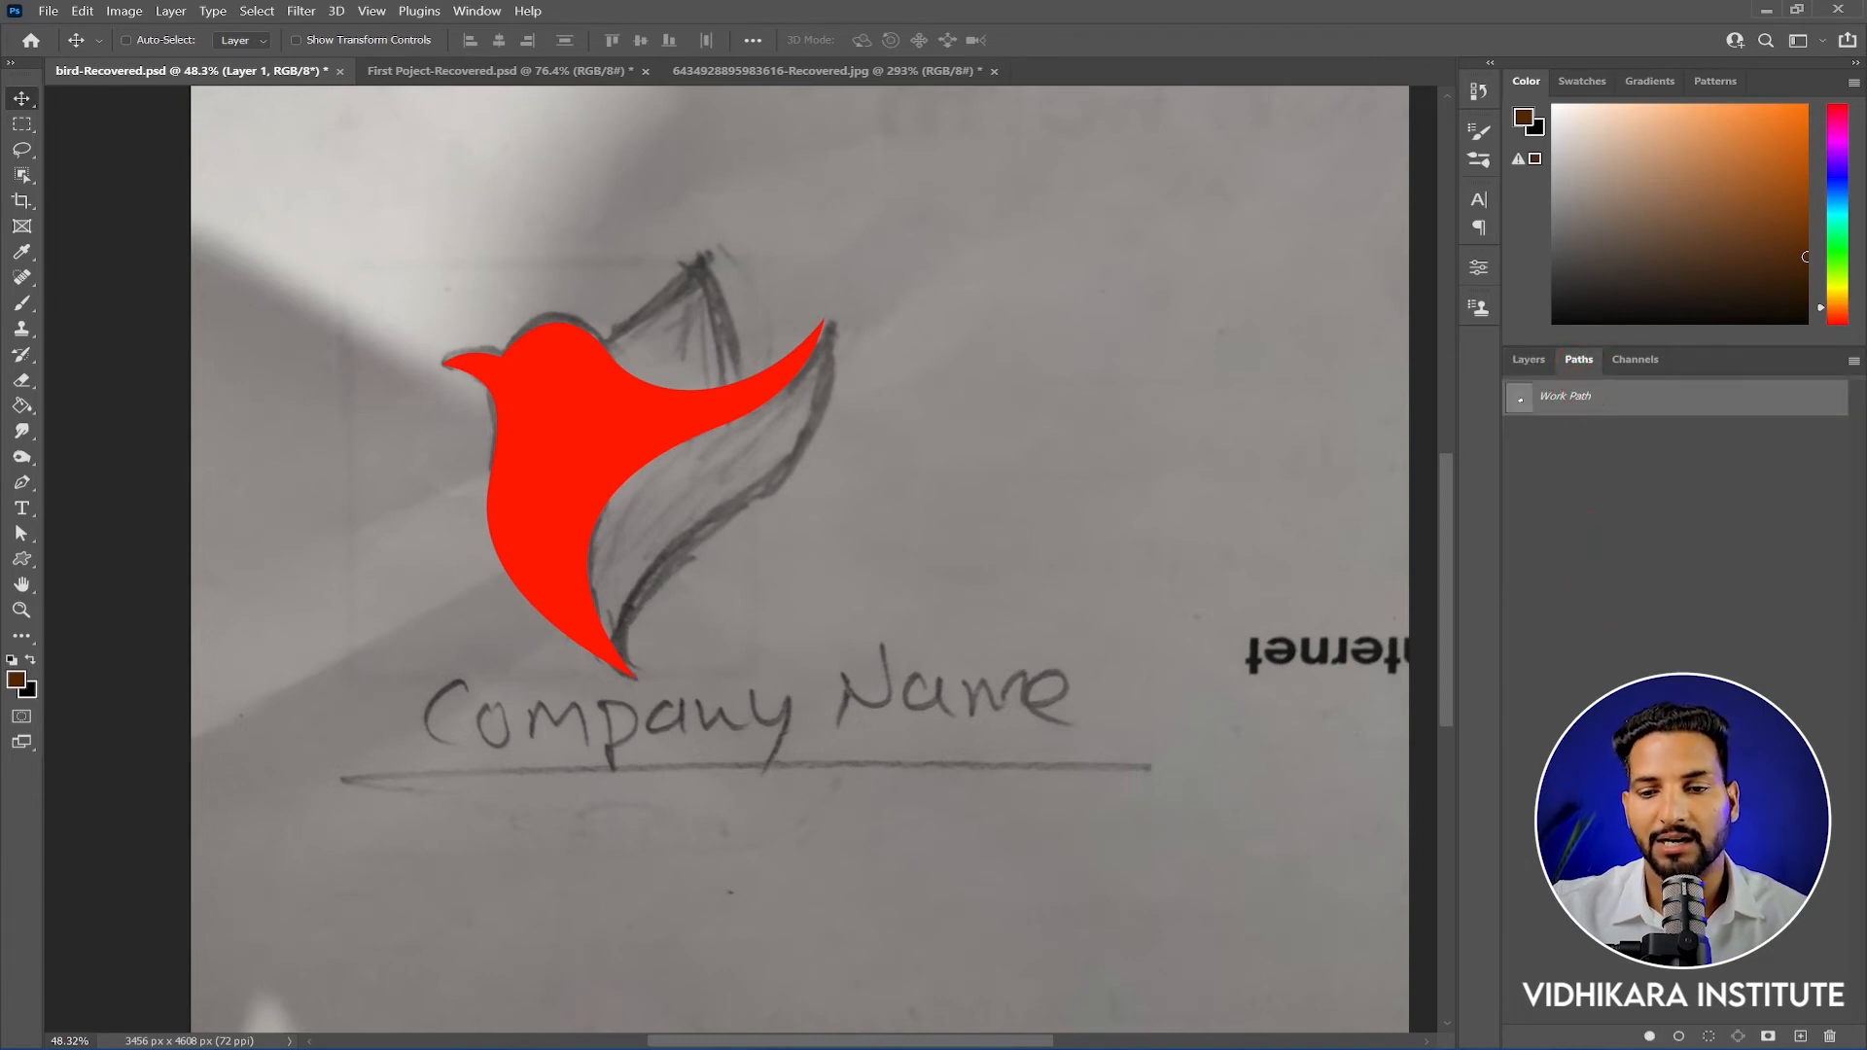
pyautogui.click(1801, 1036)
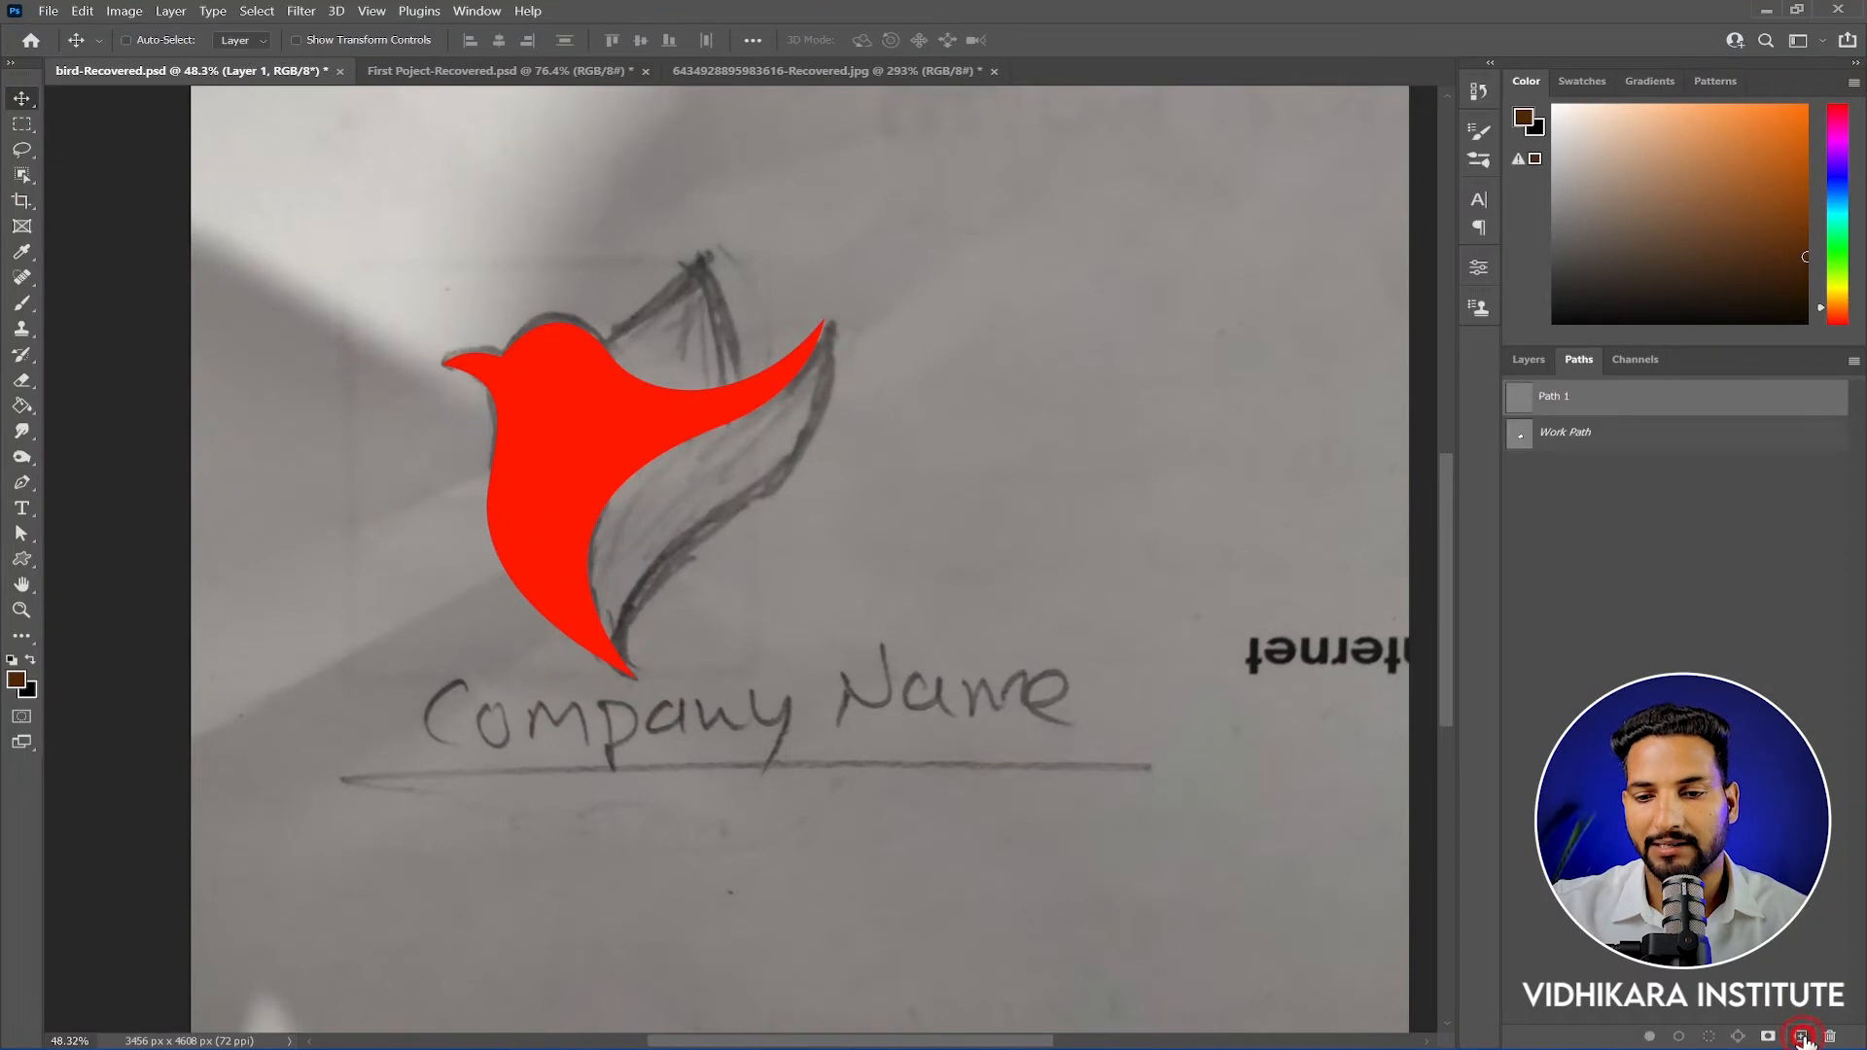
pyautogui.click(24, 482)
pyautogui.click(935, 258)
pyautogui.click(1195, 242)
pyautogui.click(1145, 540)
pyautogui.moveTo(984, 464); pyautogui.dragTo(973, 430)
pyautogui.click(935, 259)
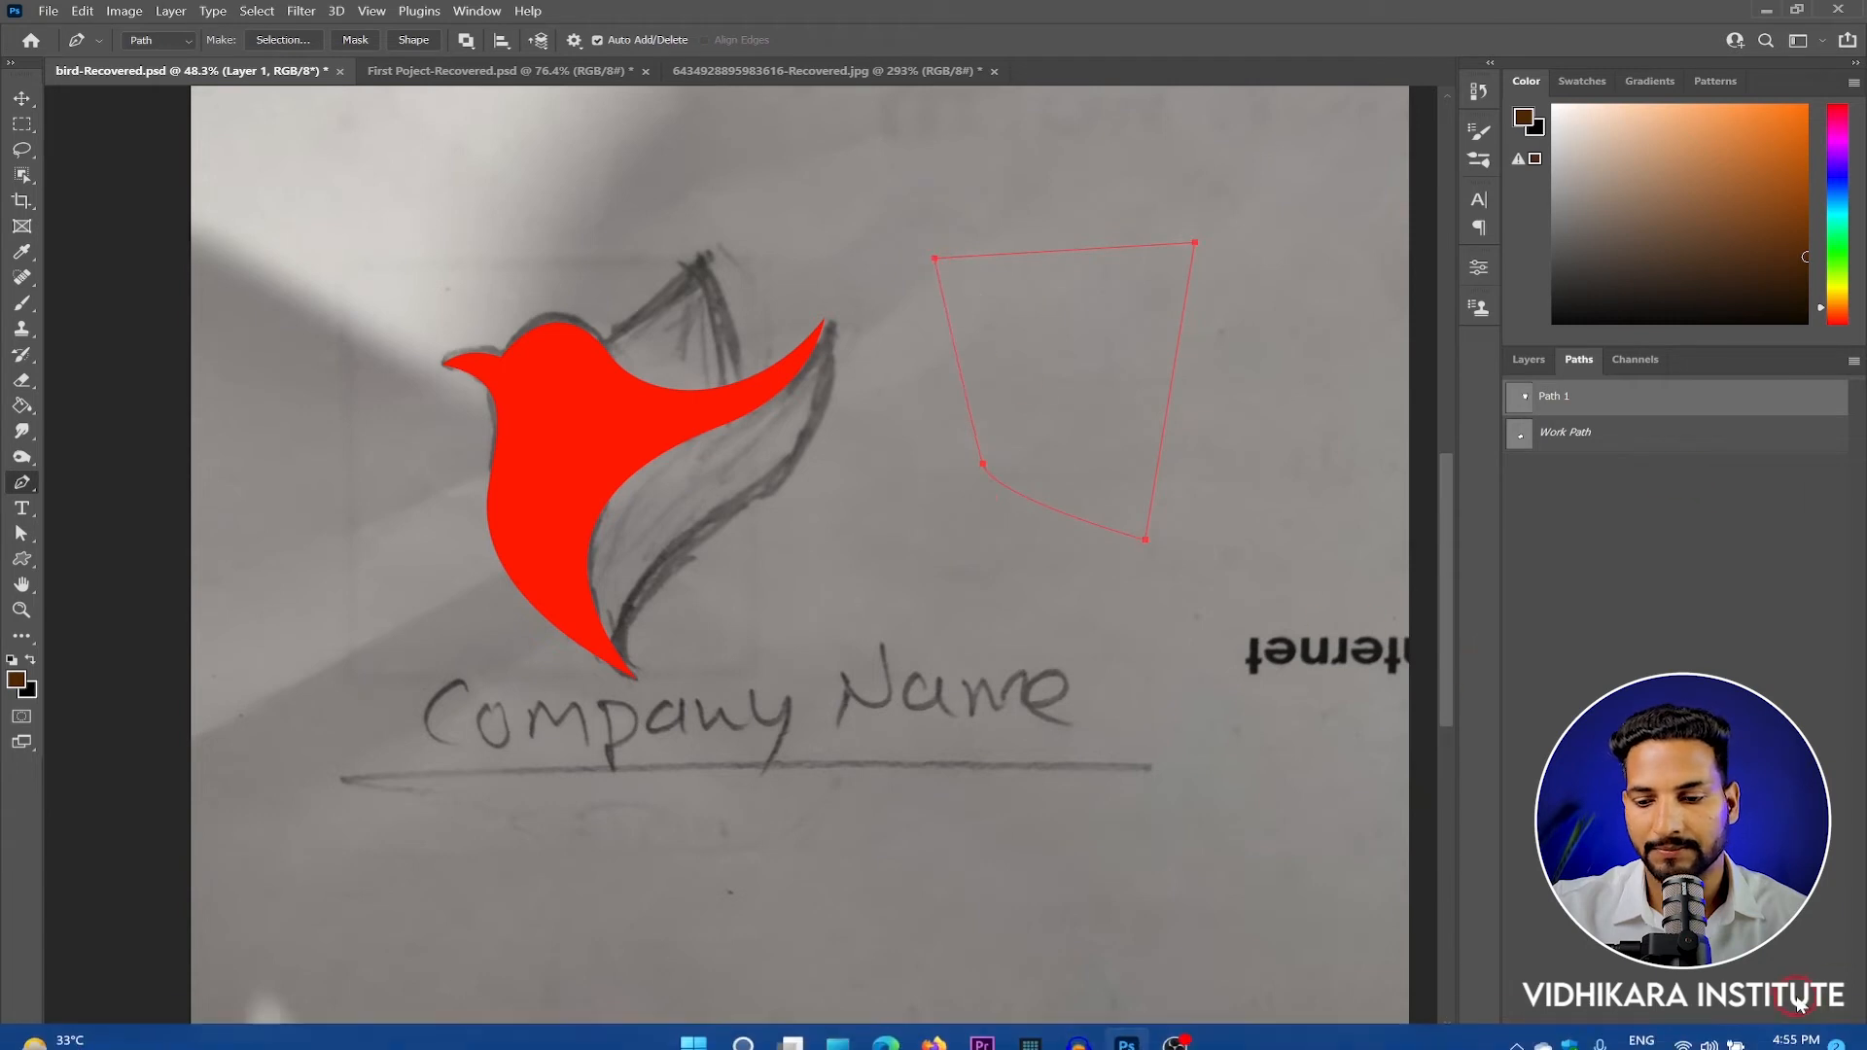
pyautogui.click(1800, 1037)
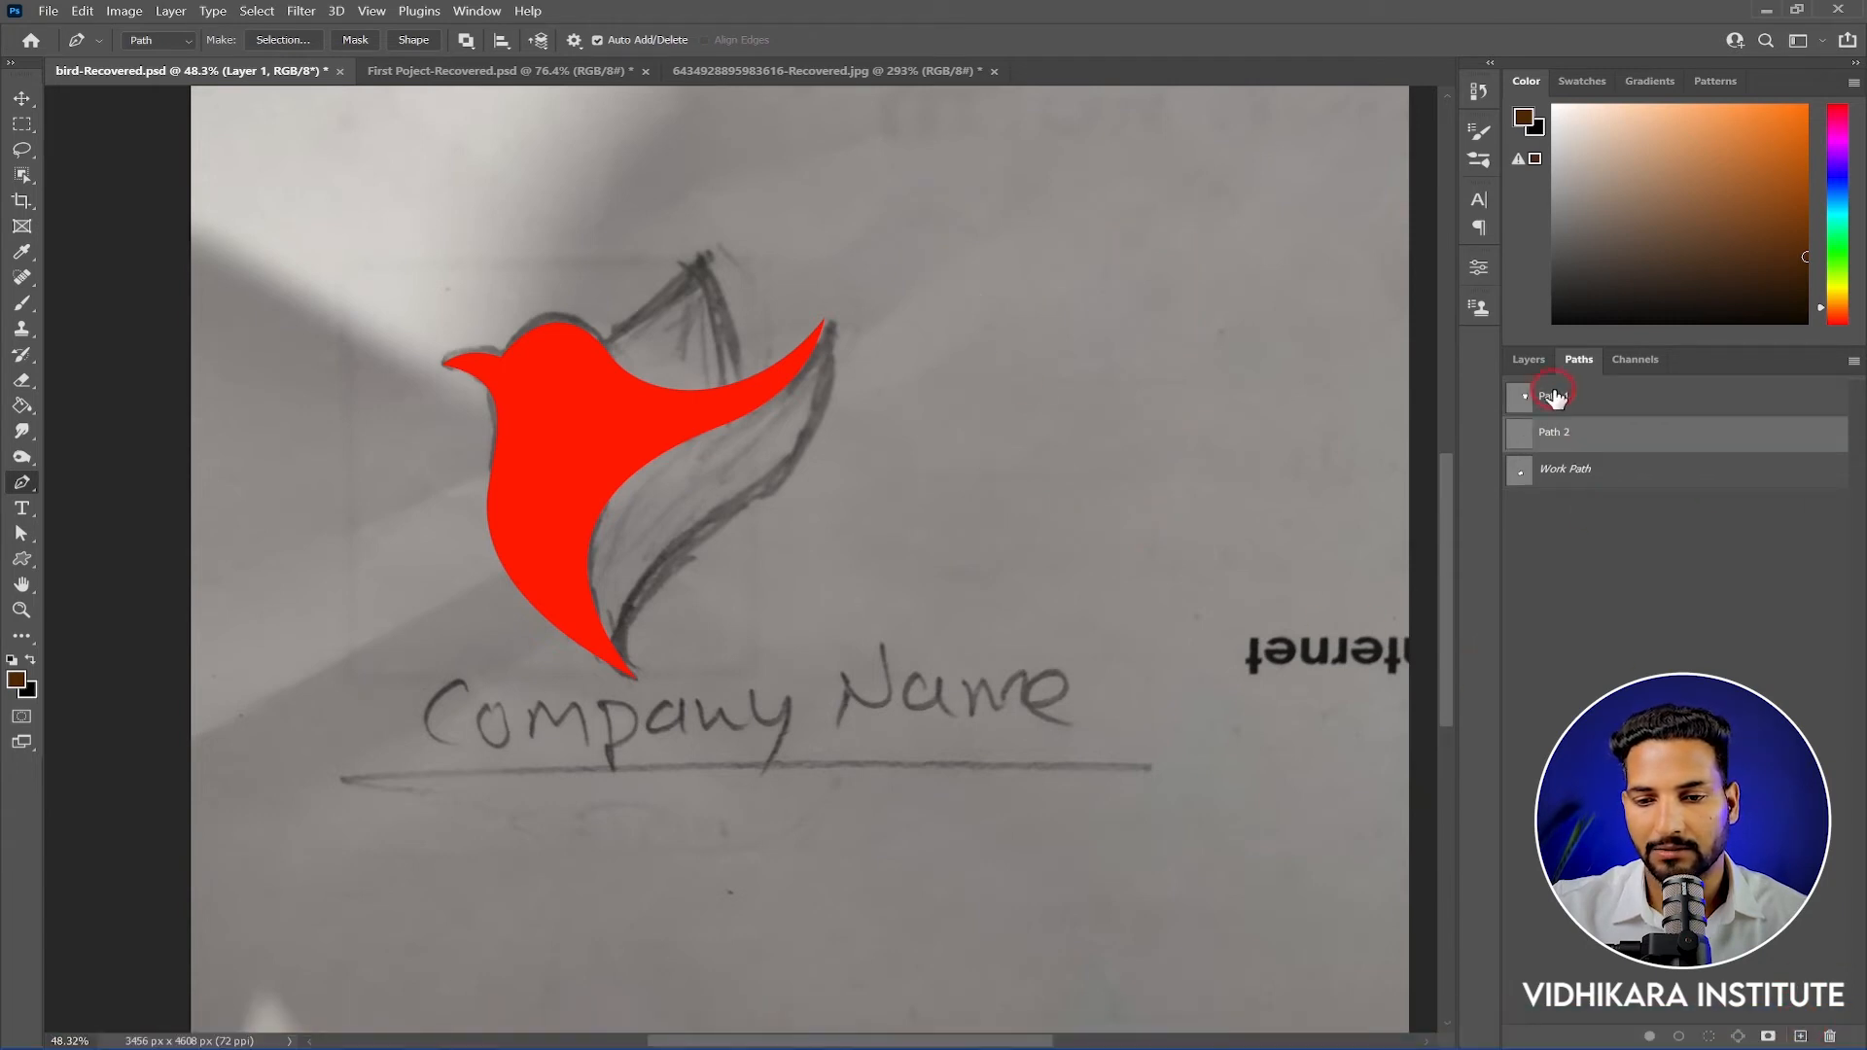
# Draw a closed four-sided outline over the printed text beside the bird sketch as Path 2
pyautogui.click(1157, 490)
pyautogui.click(1298, 444)
pyautogui.click(1344, 727)
pyautogui.click(1148, 747)
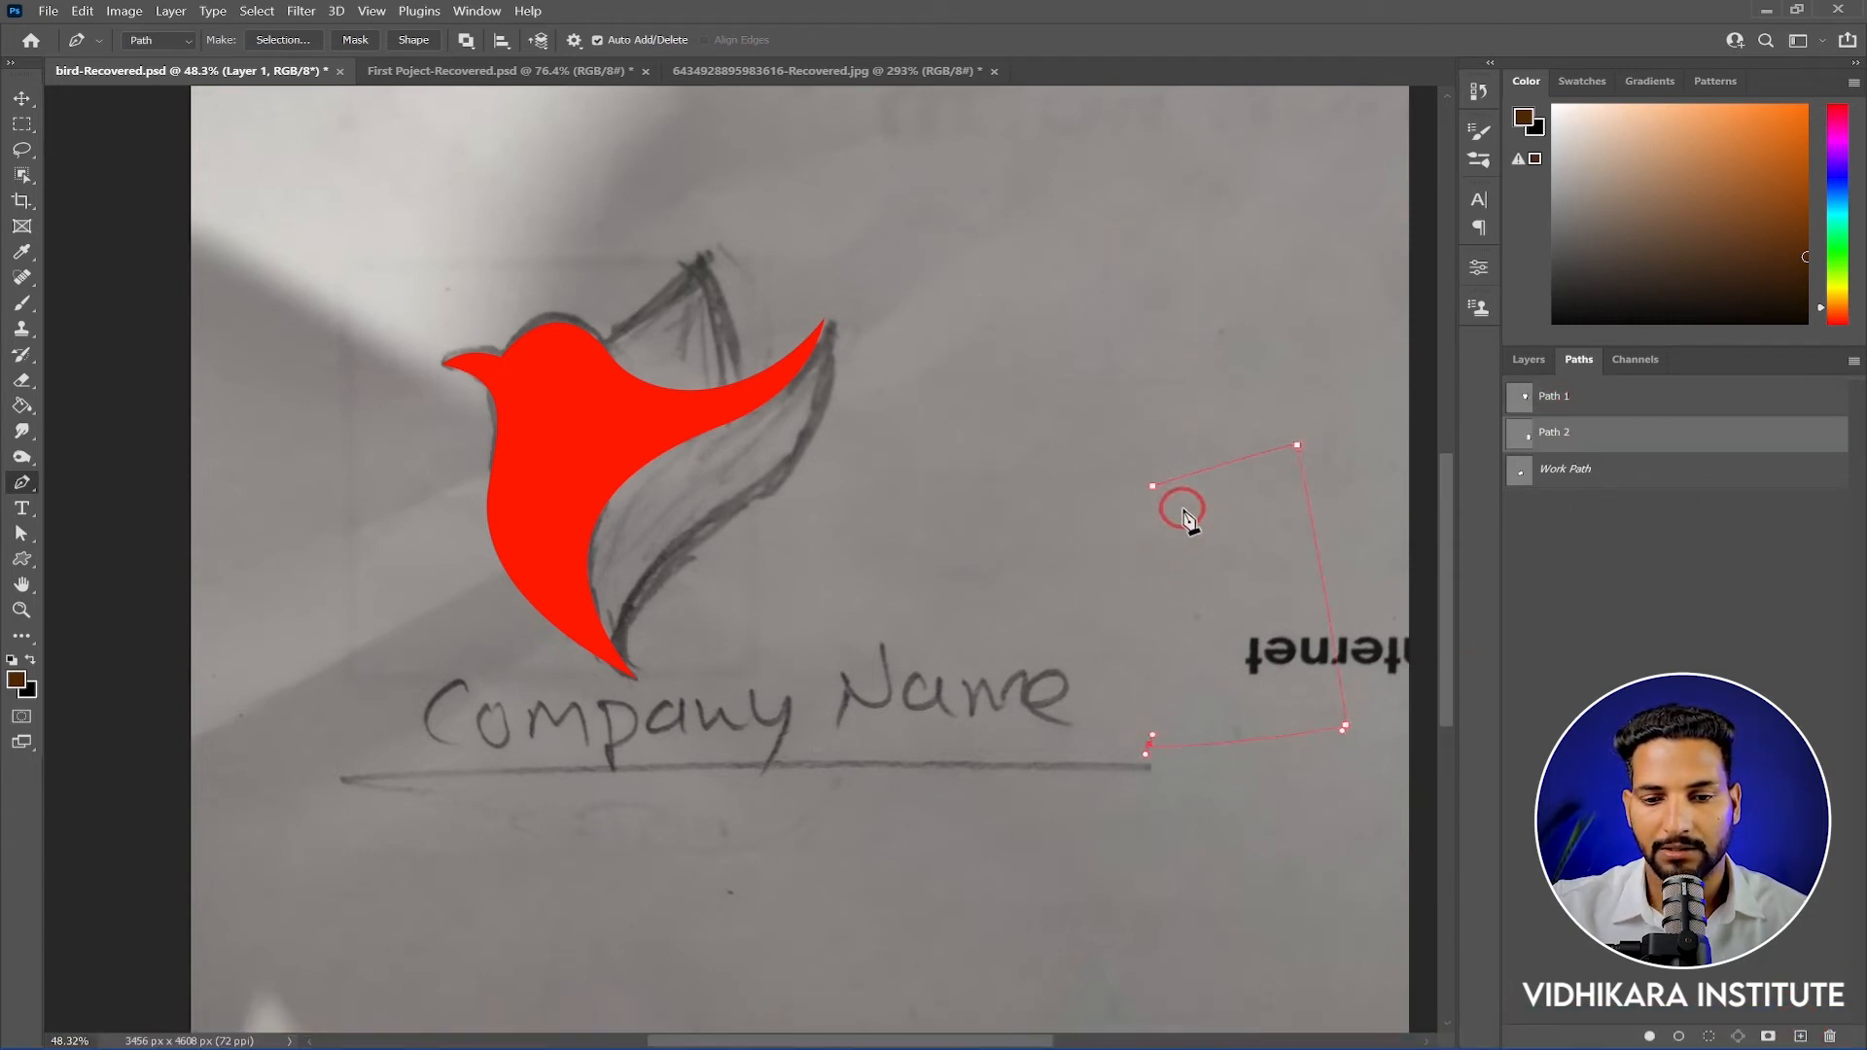
pyautogui.click(1154, 488)
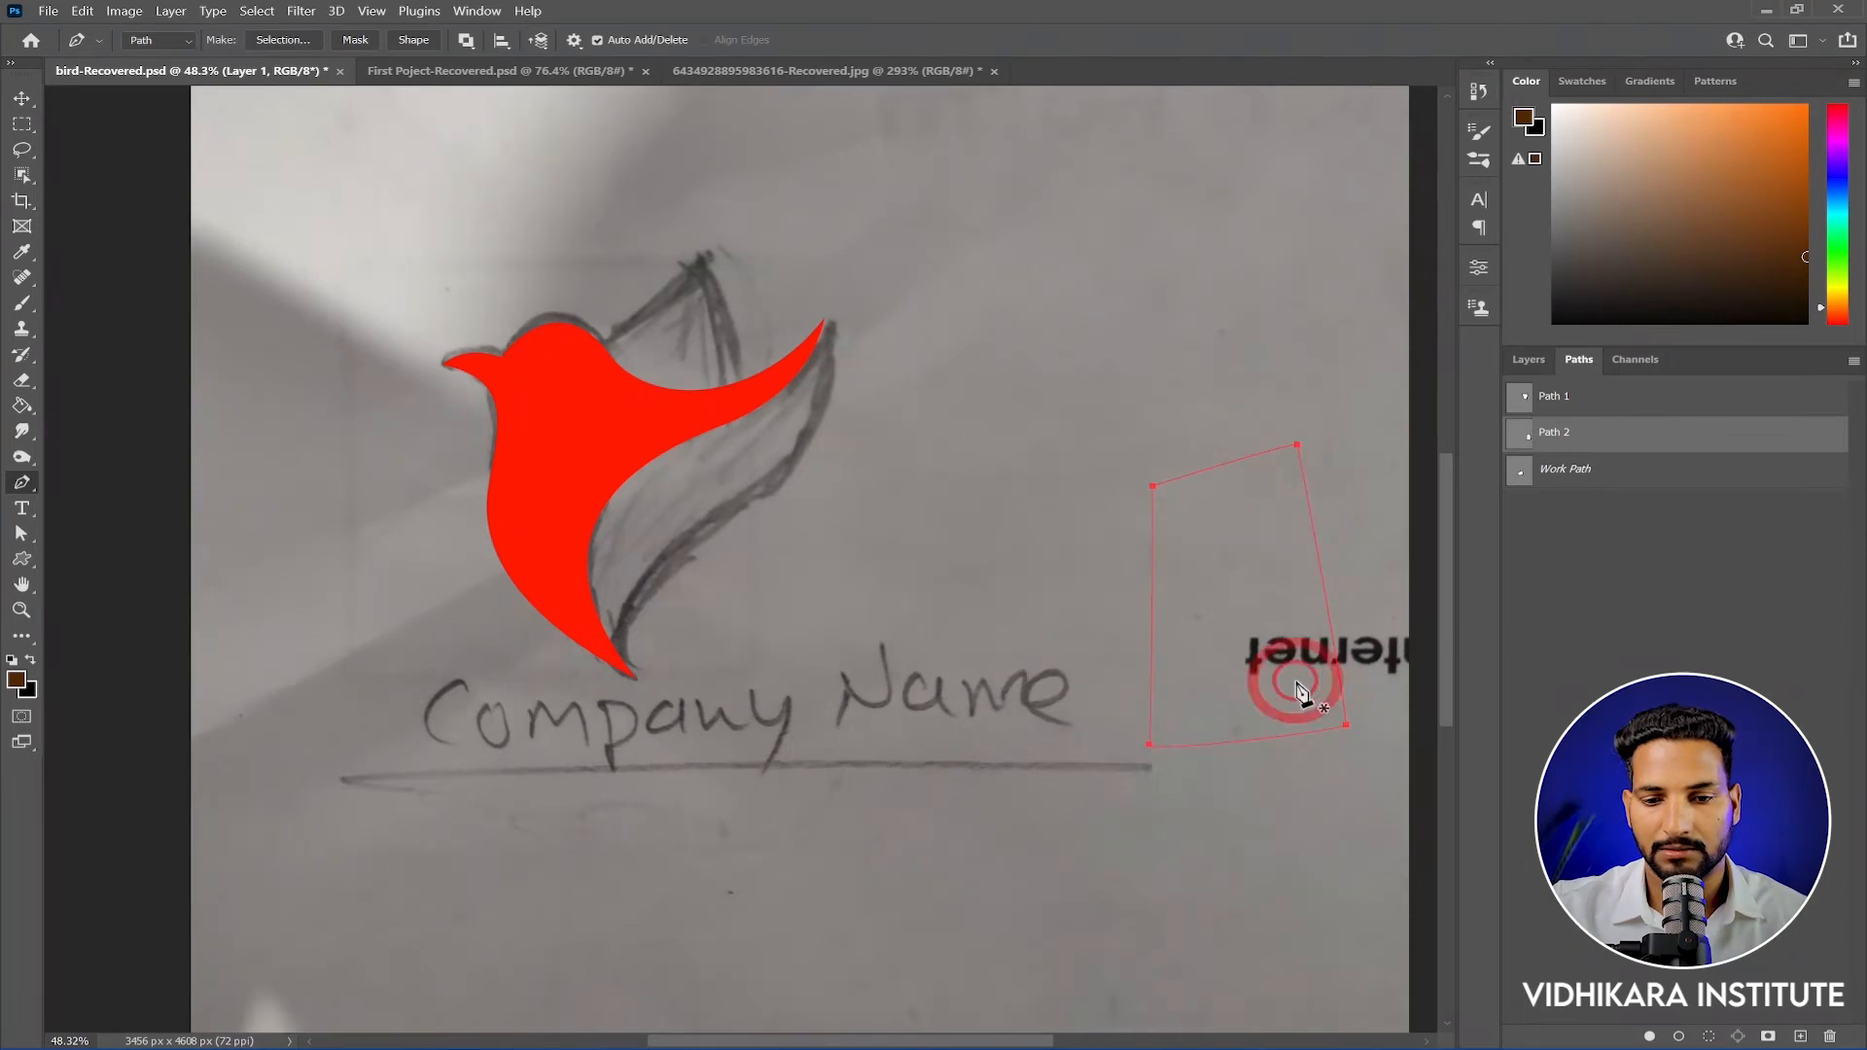
# Select Path 1, Path 2 and the Work Path in turn to compare their outlines on the canvas
pyautogui.click(1614, 410)
pyautogui.click(1627, 445)
pyautogui.click(1620, 473)
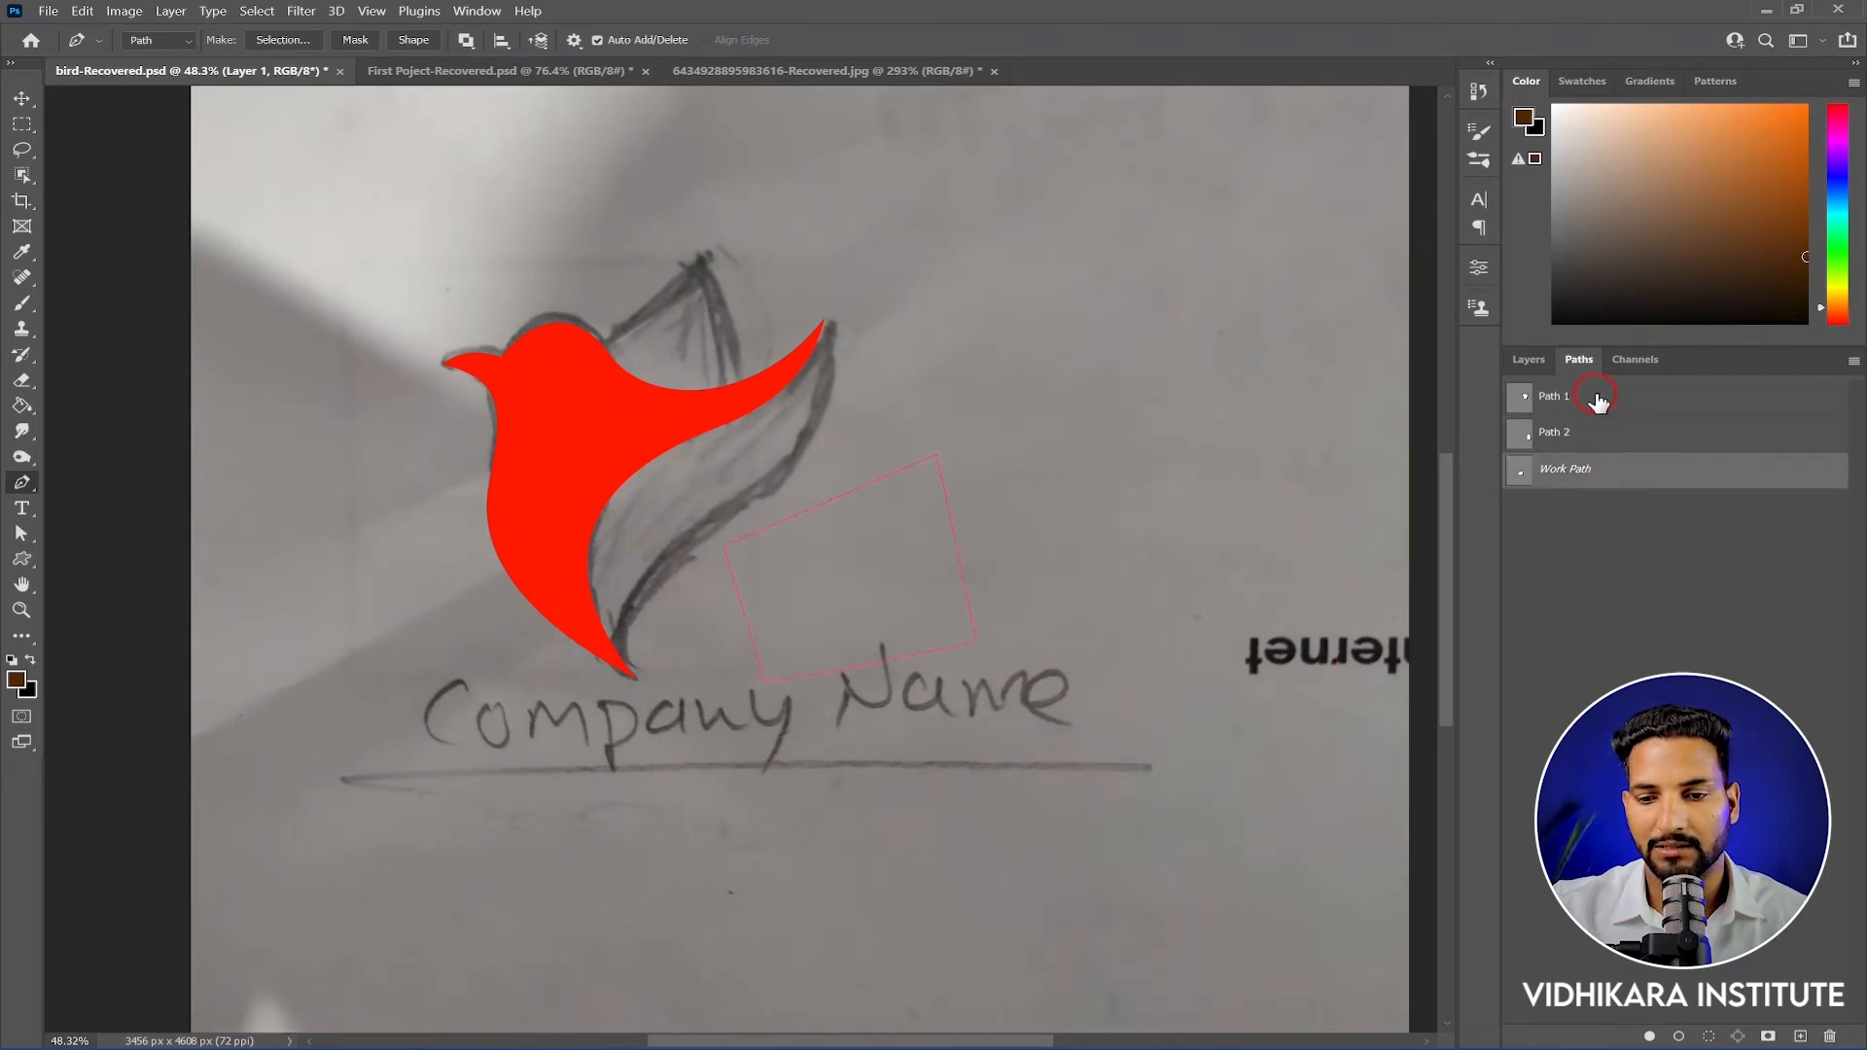
pyautogui.click(1598, 402)
# Compare the Shape 4 and Layer 1 layers with the separately stored Path 1 and Work Path
pyautogui.click(1529, 362)
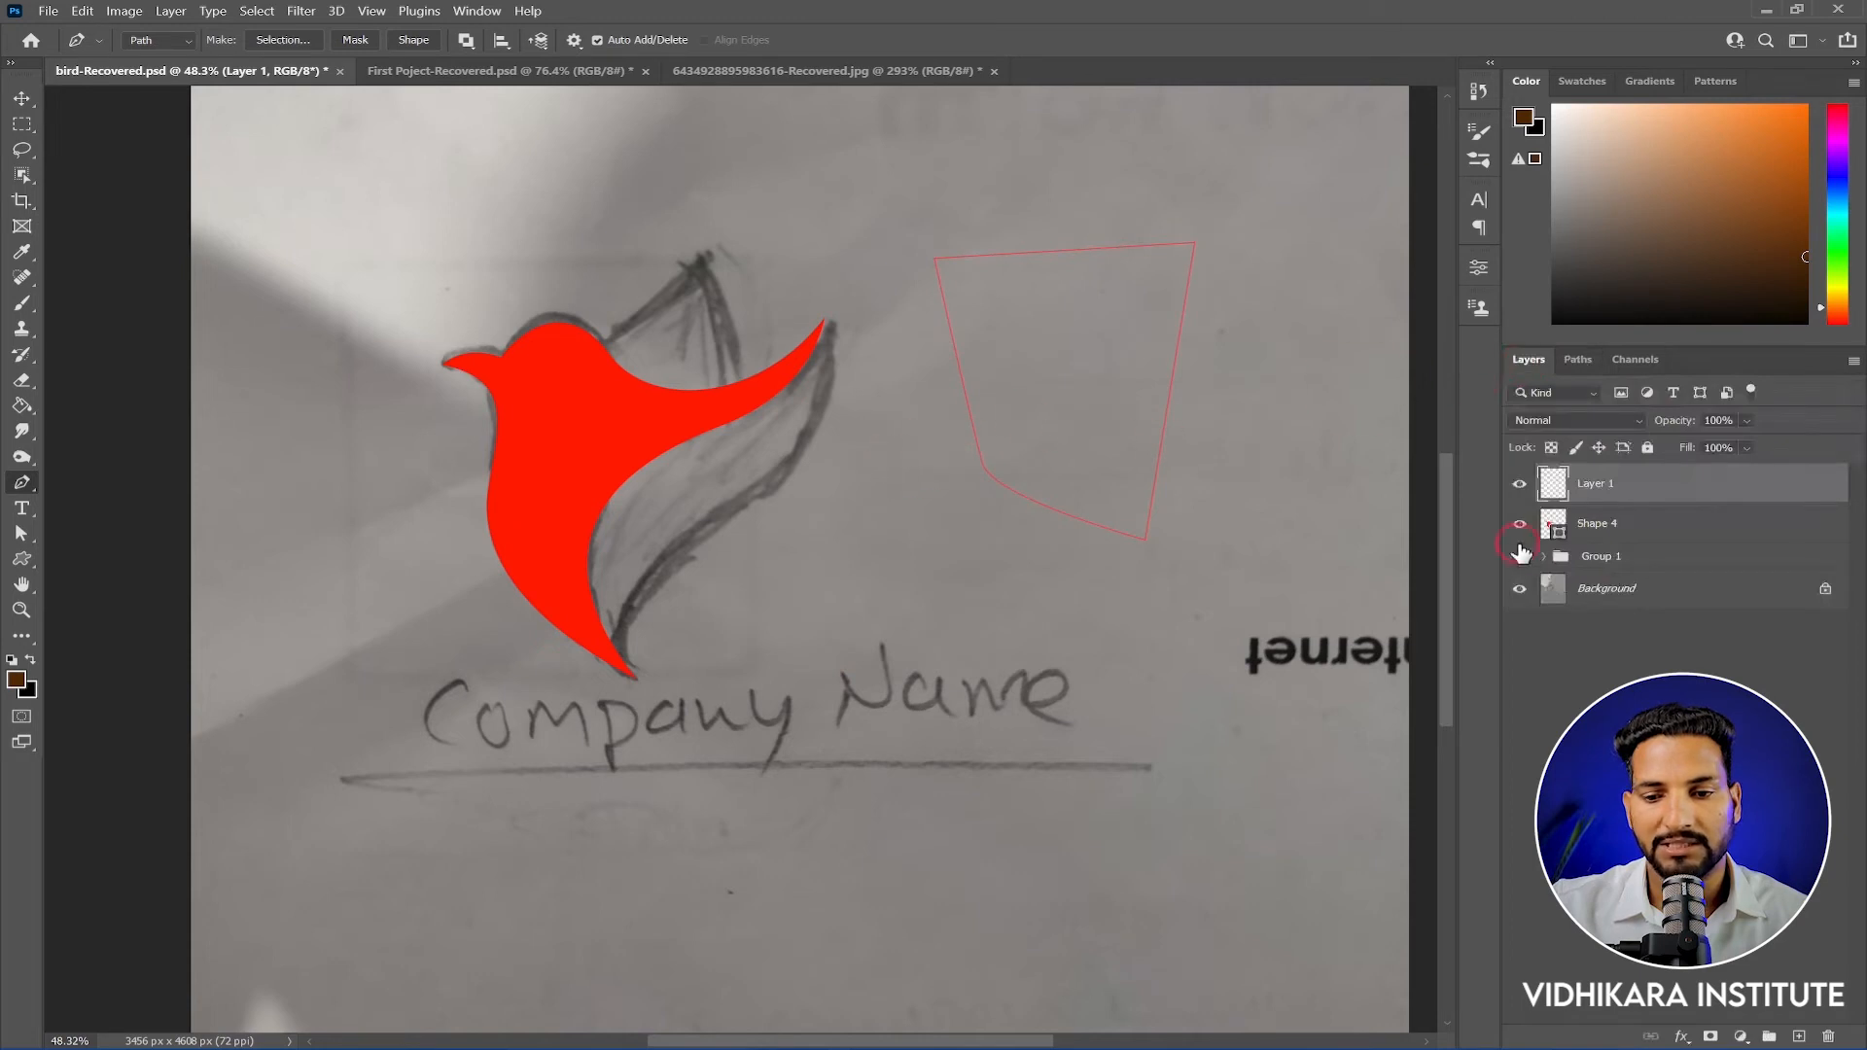
pyautogui.click(1713, 521)
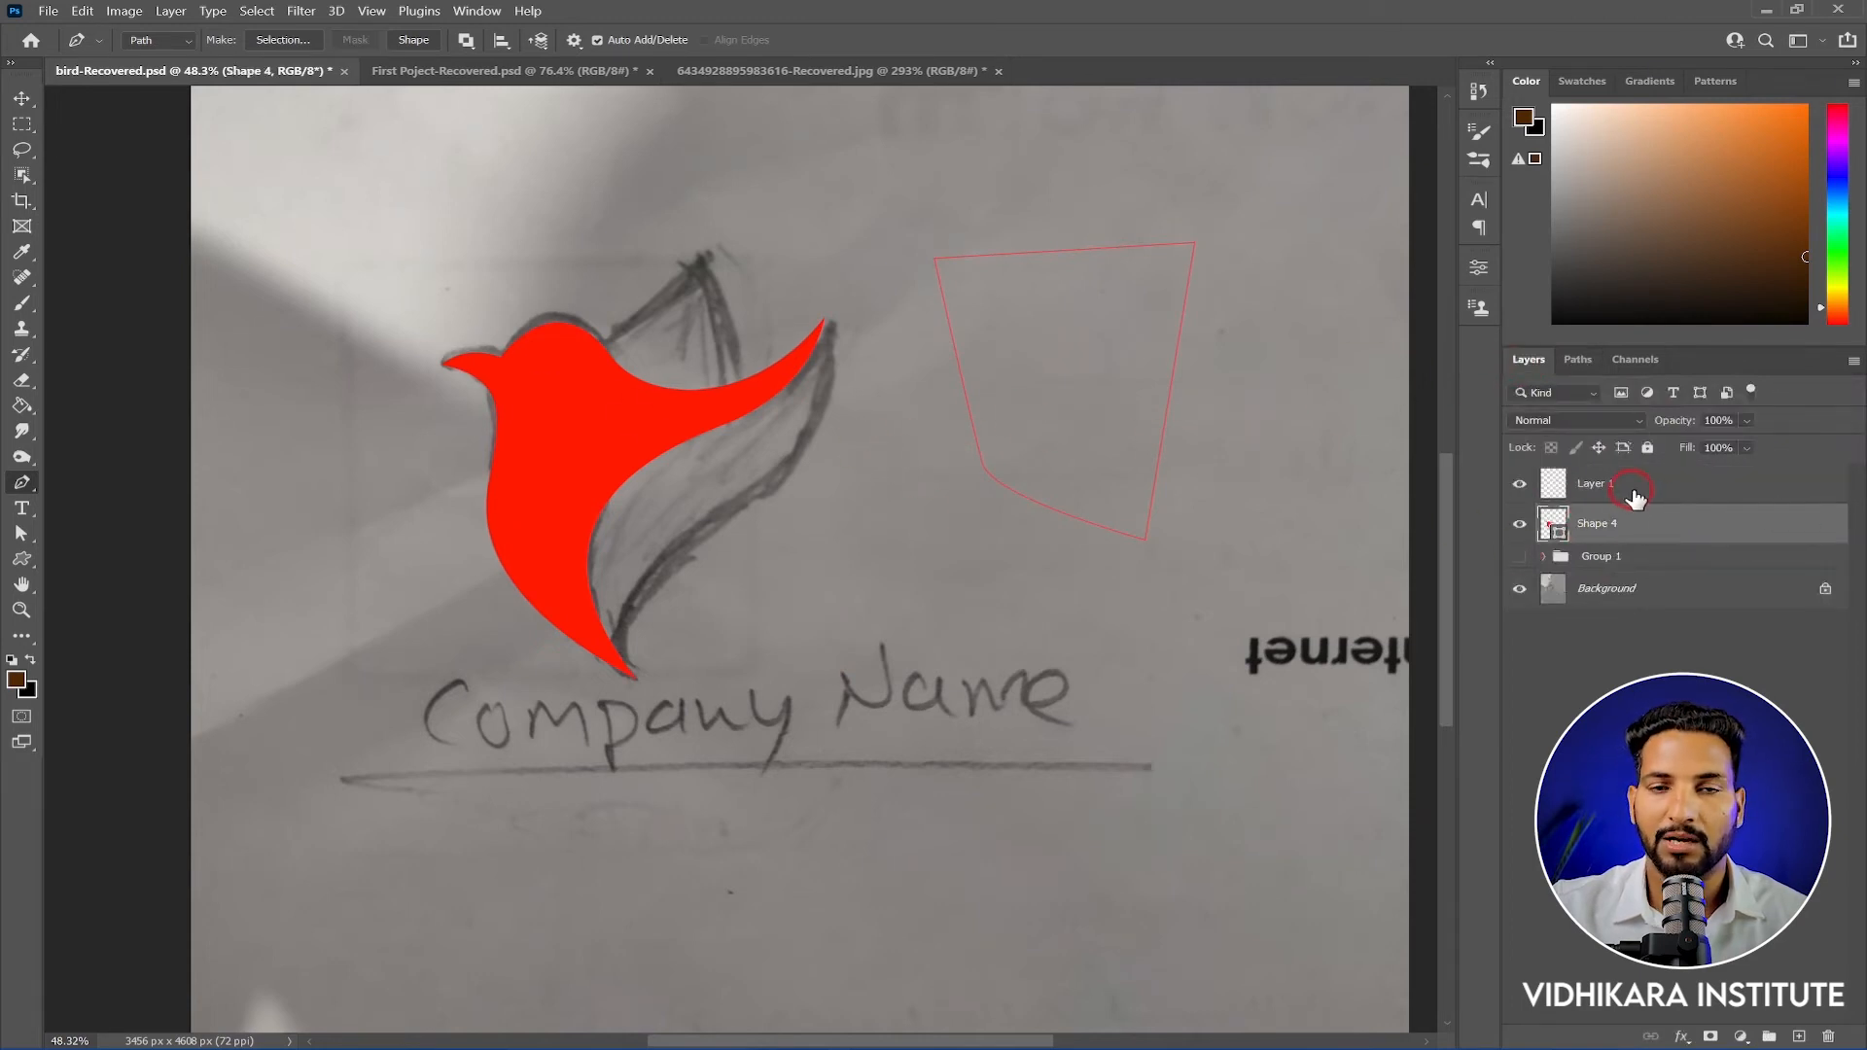
pyautogui.click(1572, 482)
pyautogui.click(1576, 357)
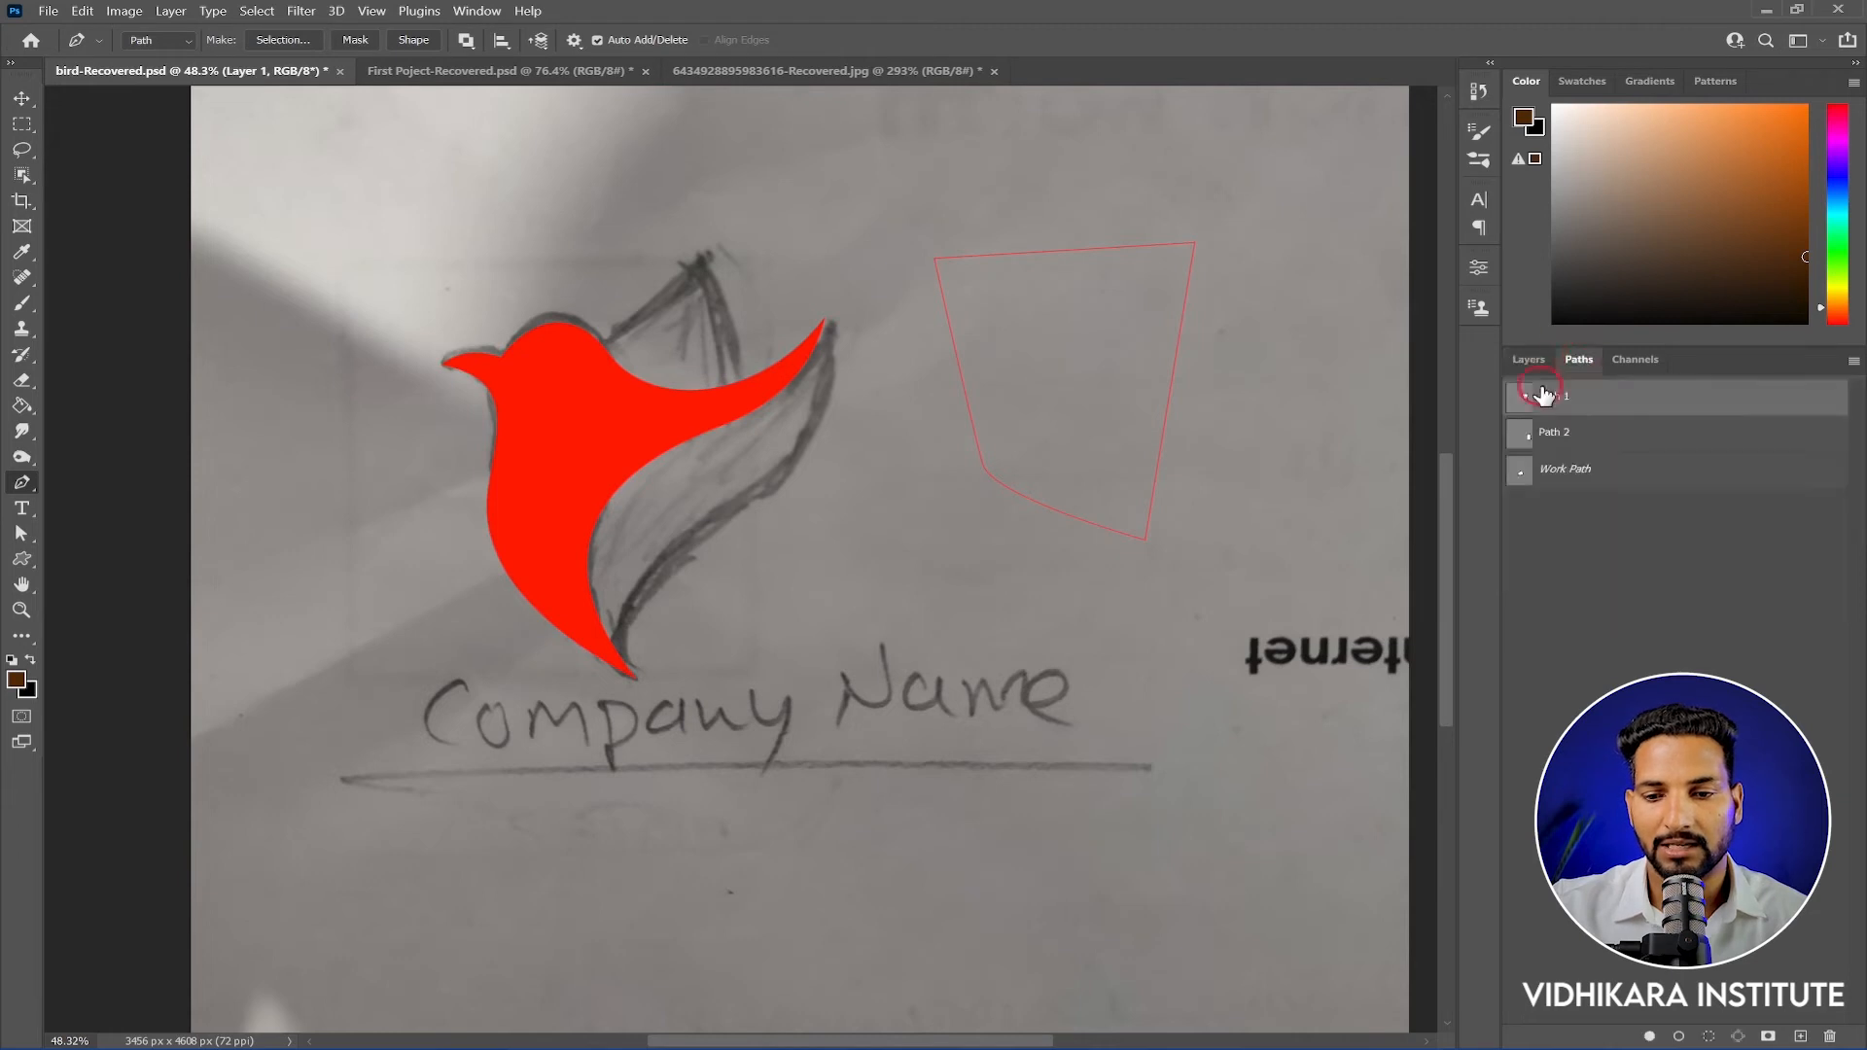
pyautogui.click(1618, 480)
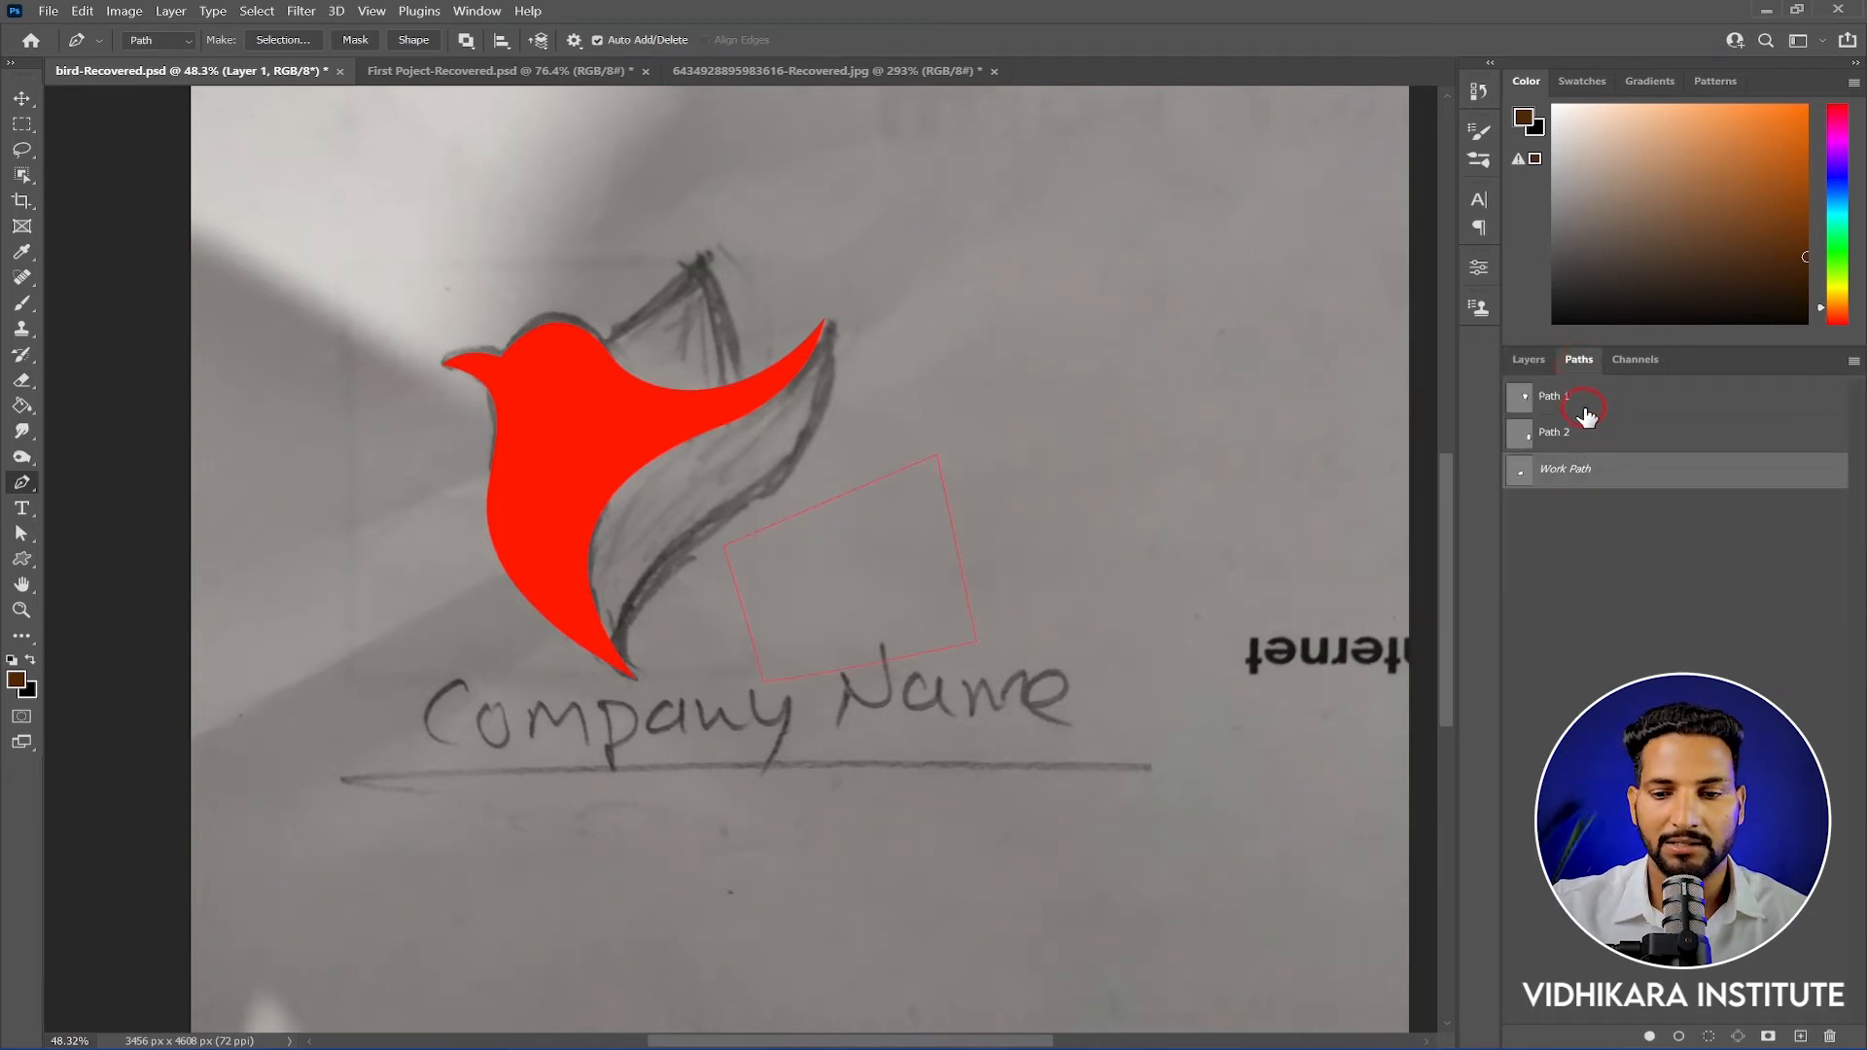
pyautogui.click(1588, 409)
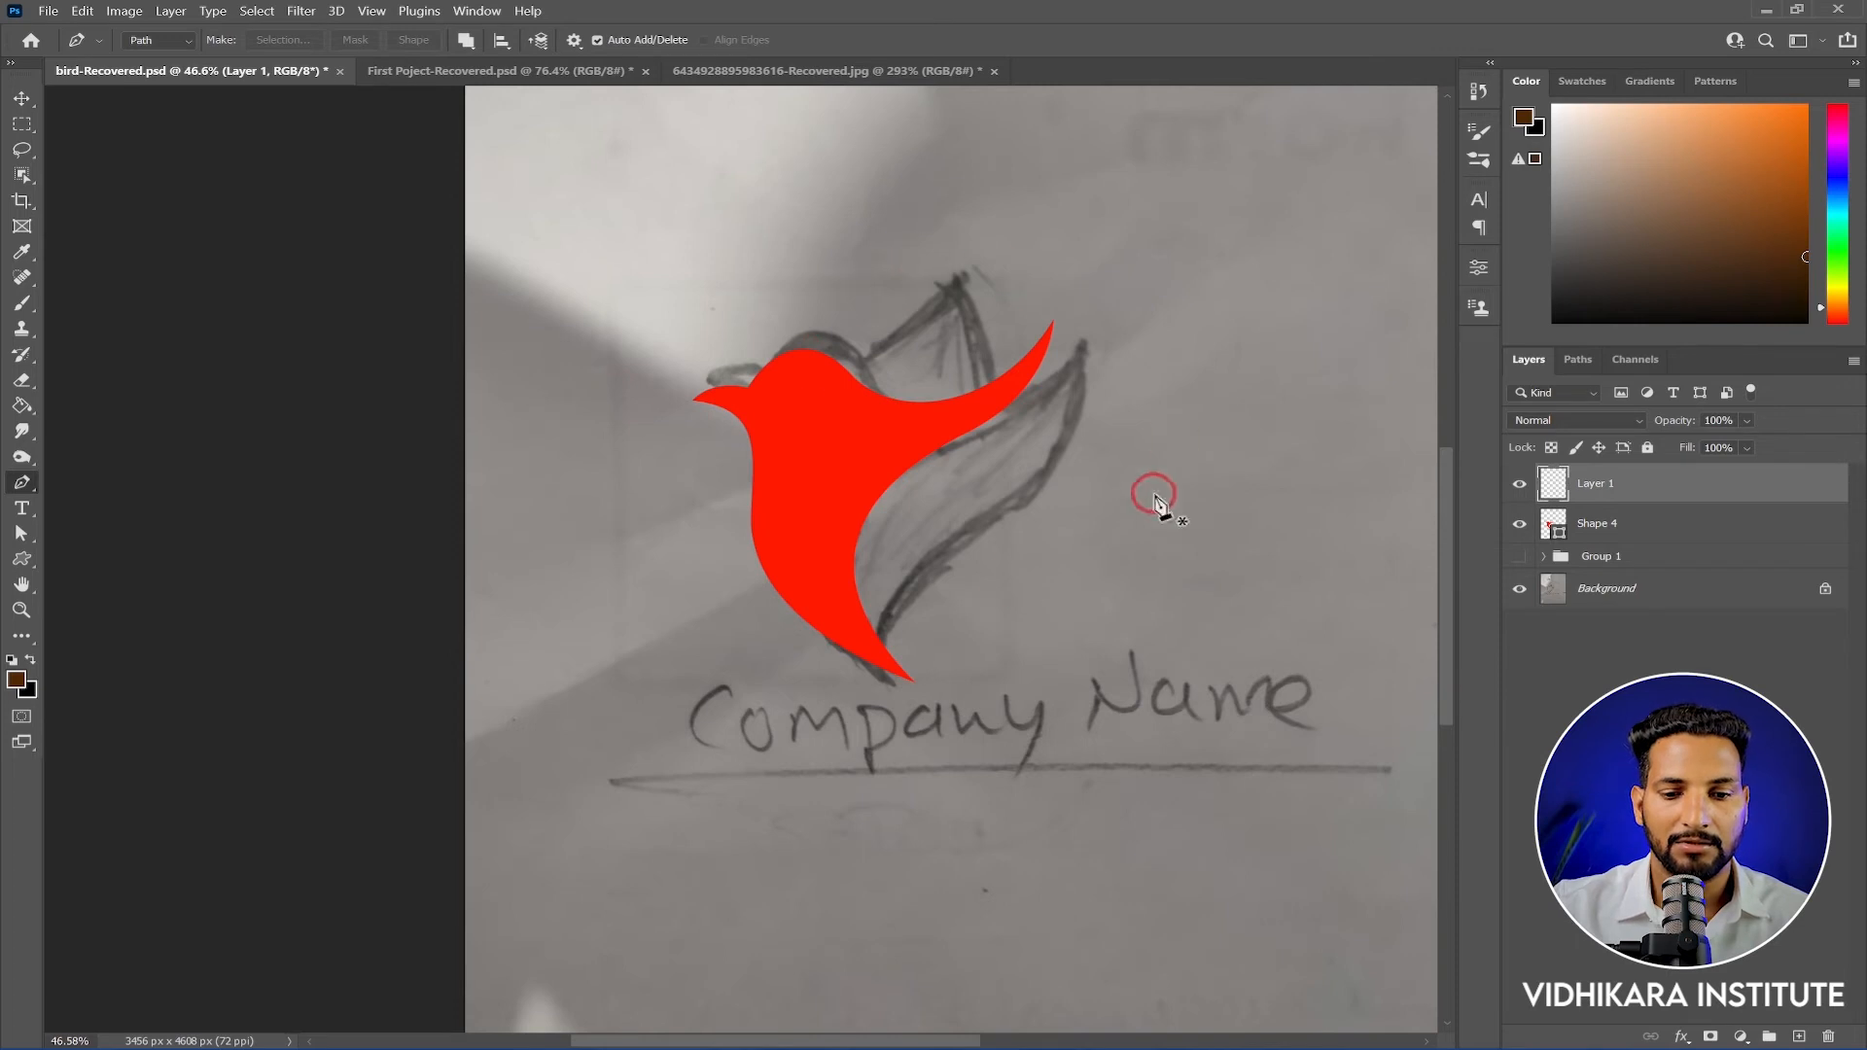
# Delete Layer 1 and the Shape 4 layer so that only Group 1 and the Background remain
pyautogui.keyDown('shift'); pyautogui.click(1659, 529); pyautogui.keyUp('shift')
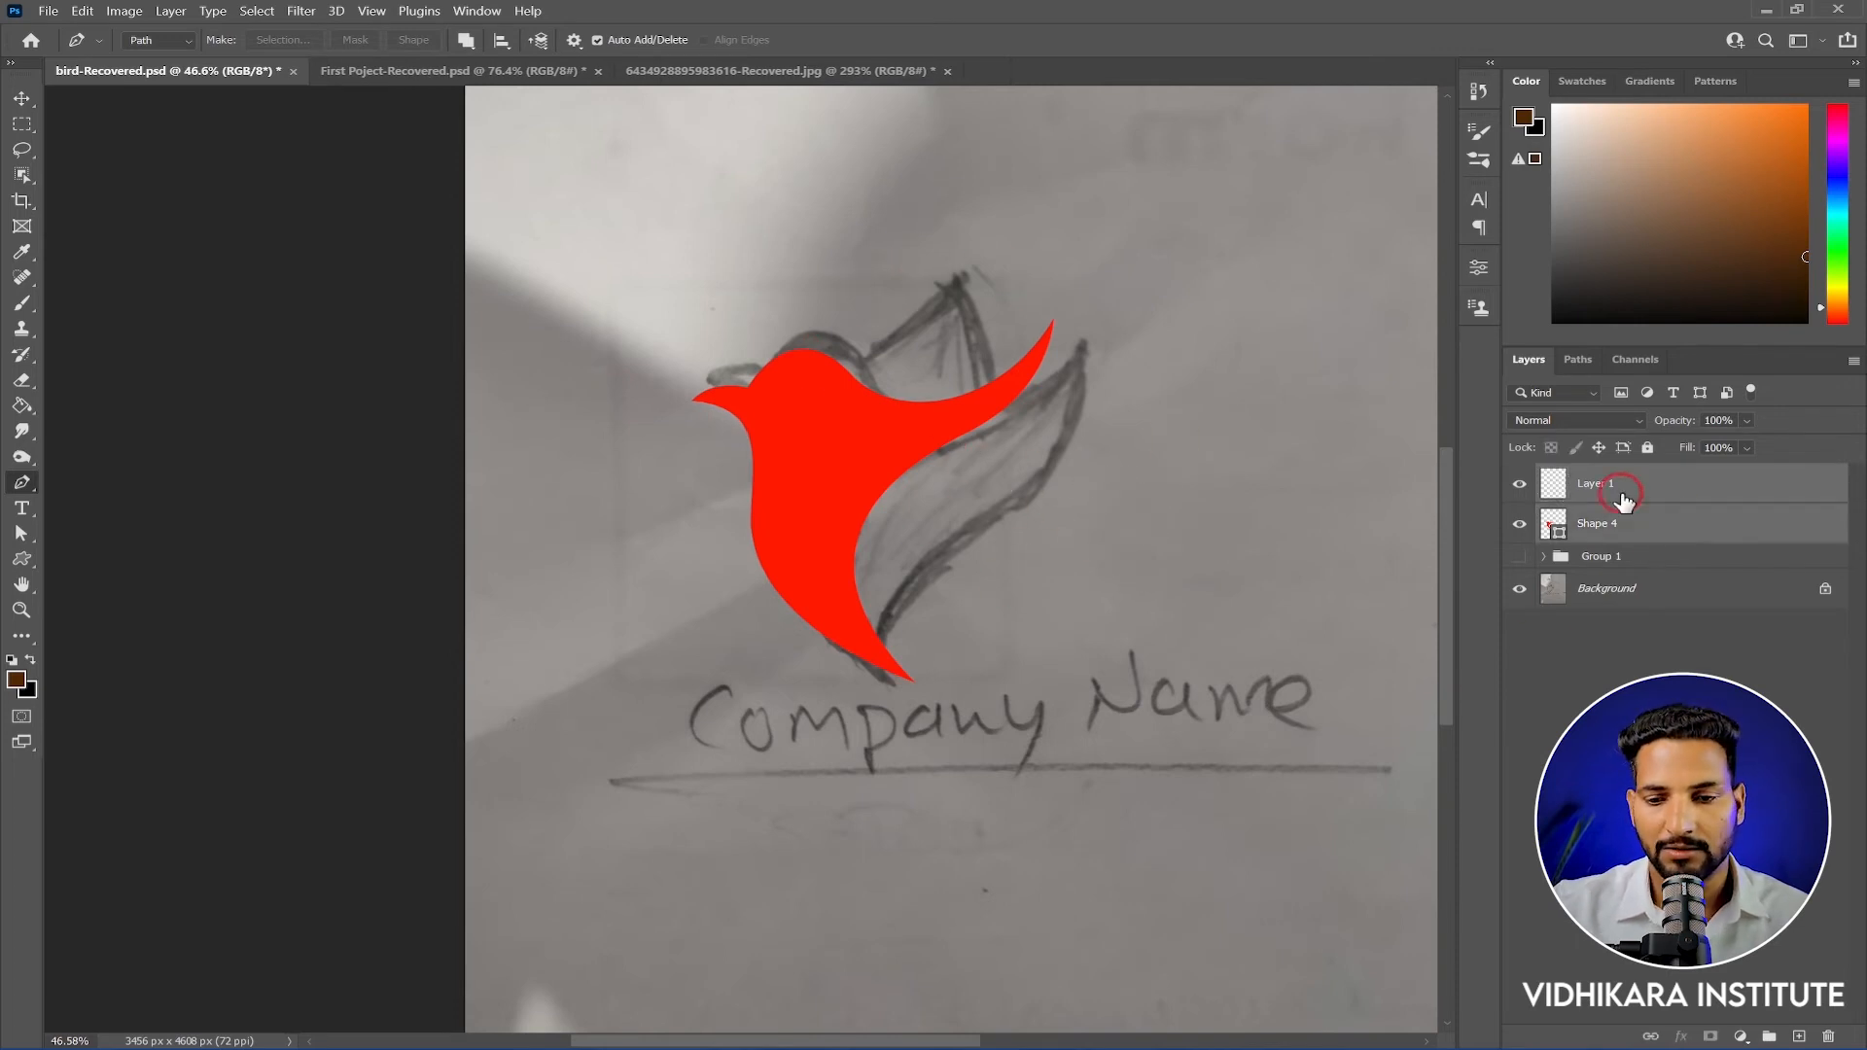
pyautogui.press('Delete')
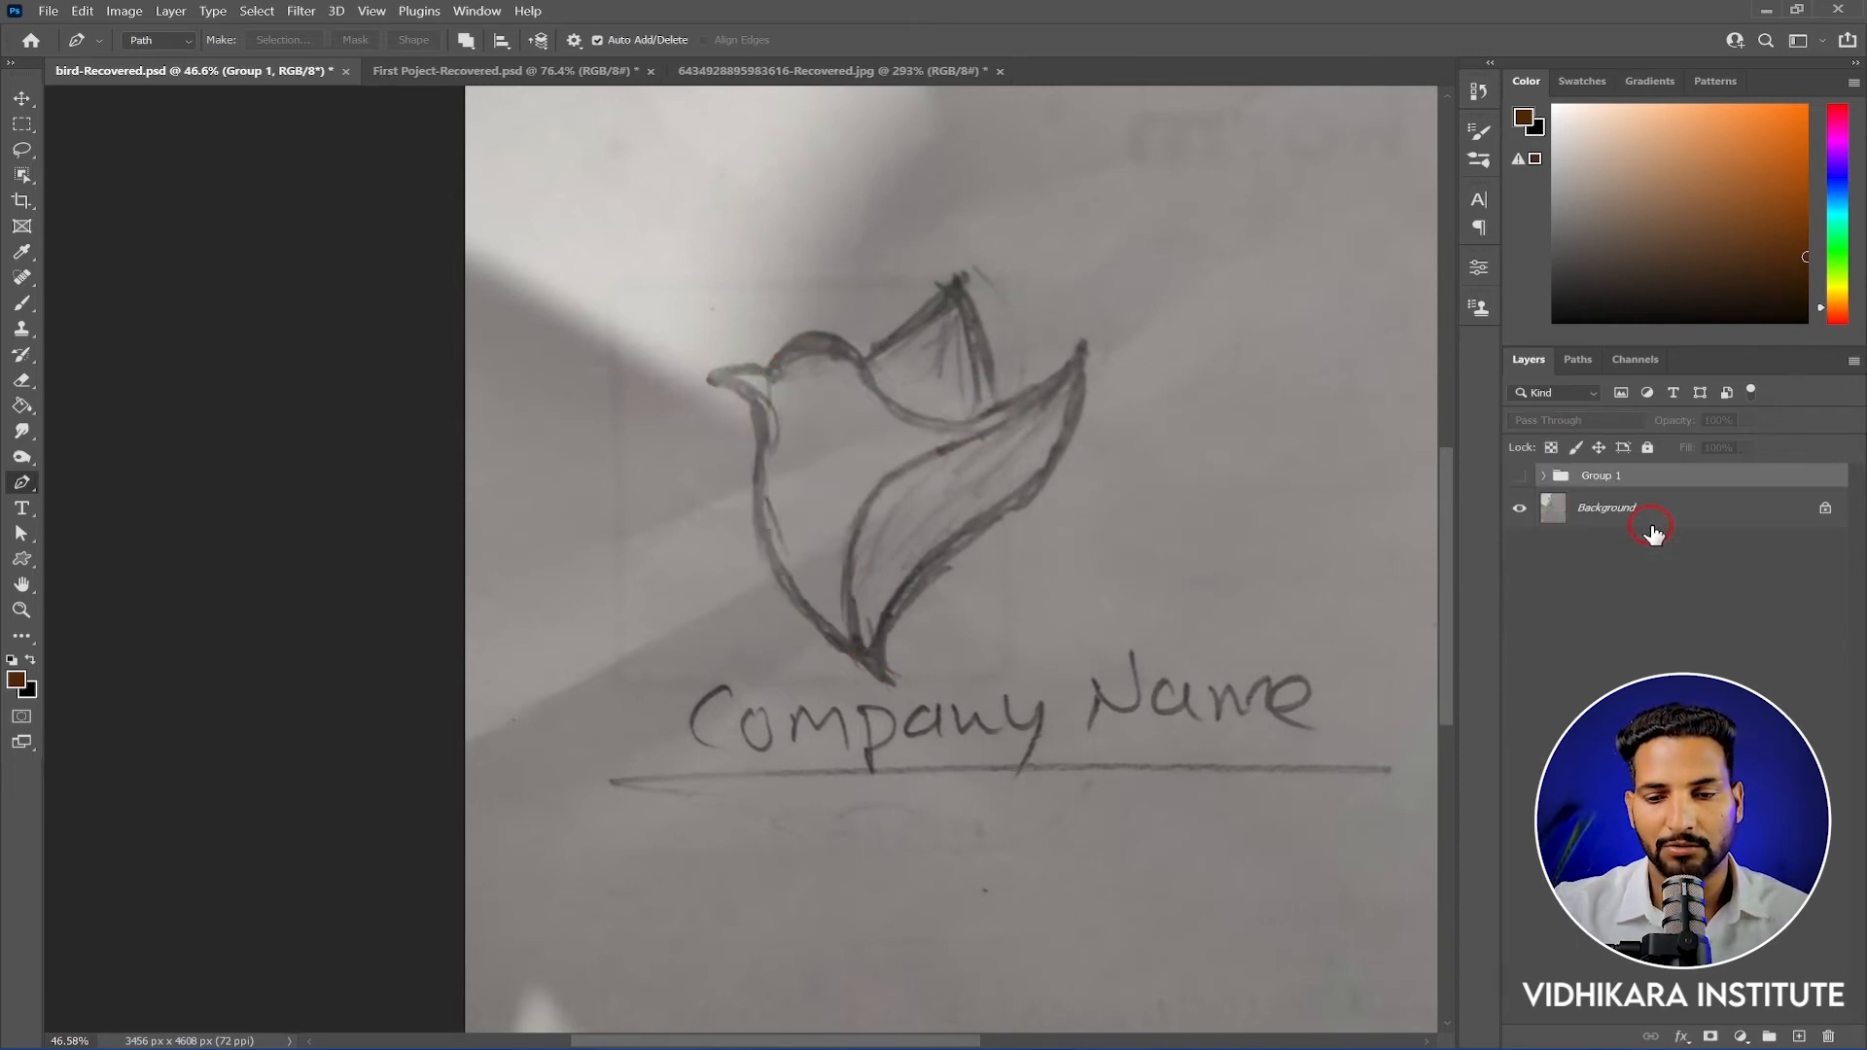
pyautogui.moveTo(1050, 521); pyautogui.dragTo(941, 457)
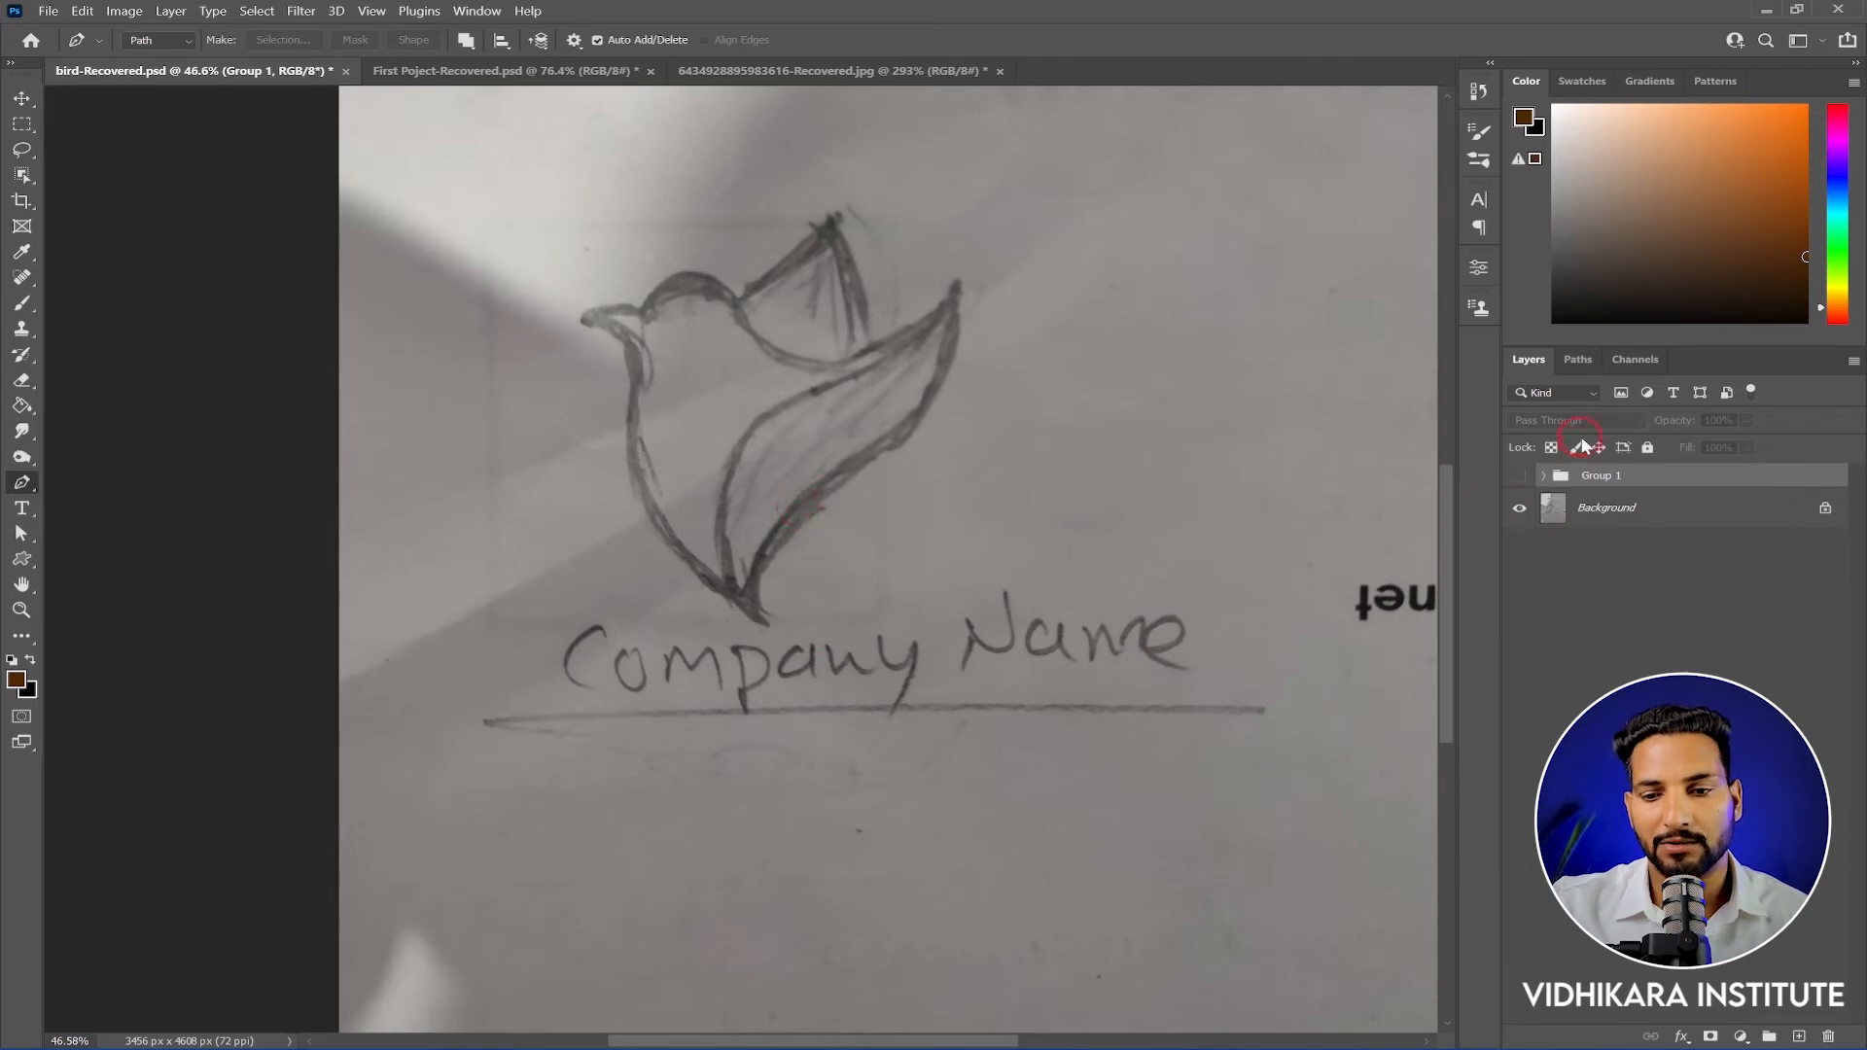
# Make Group 1 with the finished bird logo visible and expand it to list its layers
pyautogui.click(1521, 477)
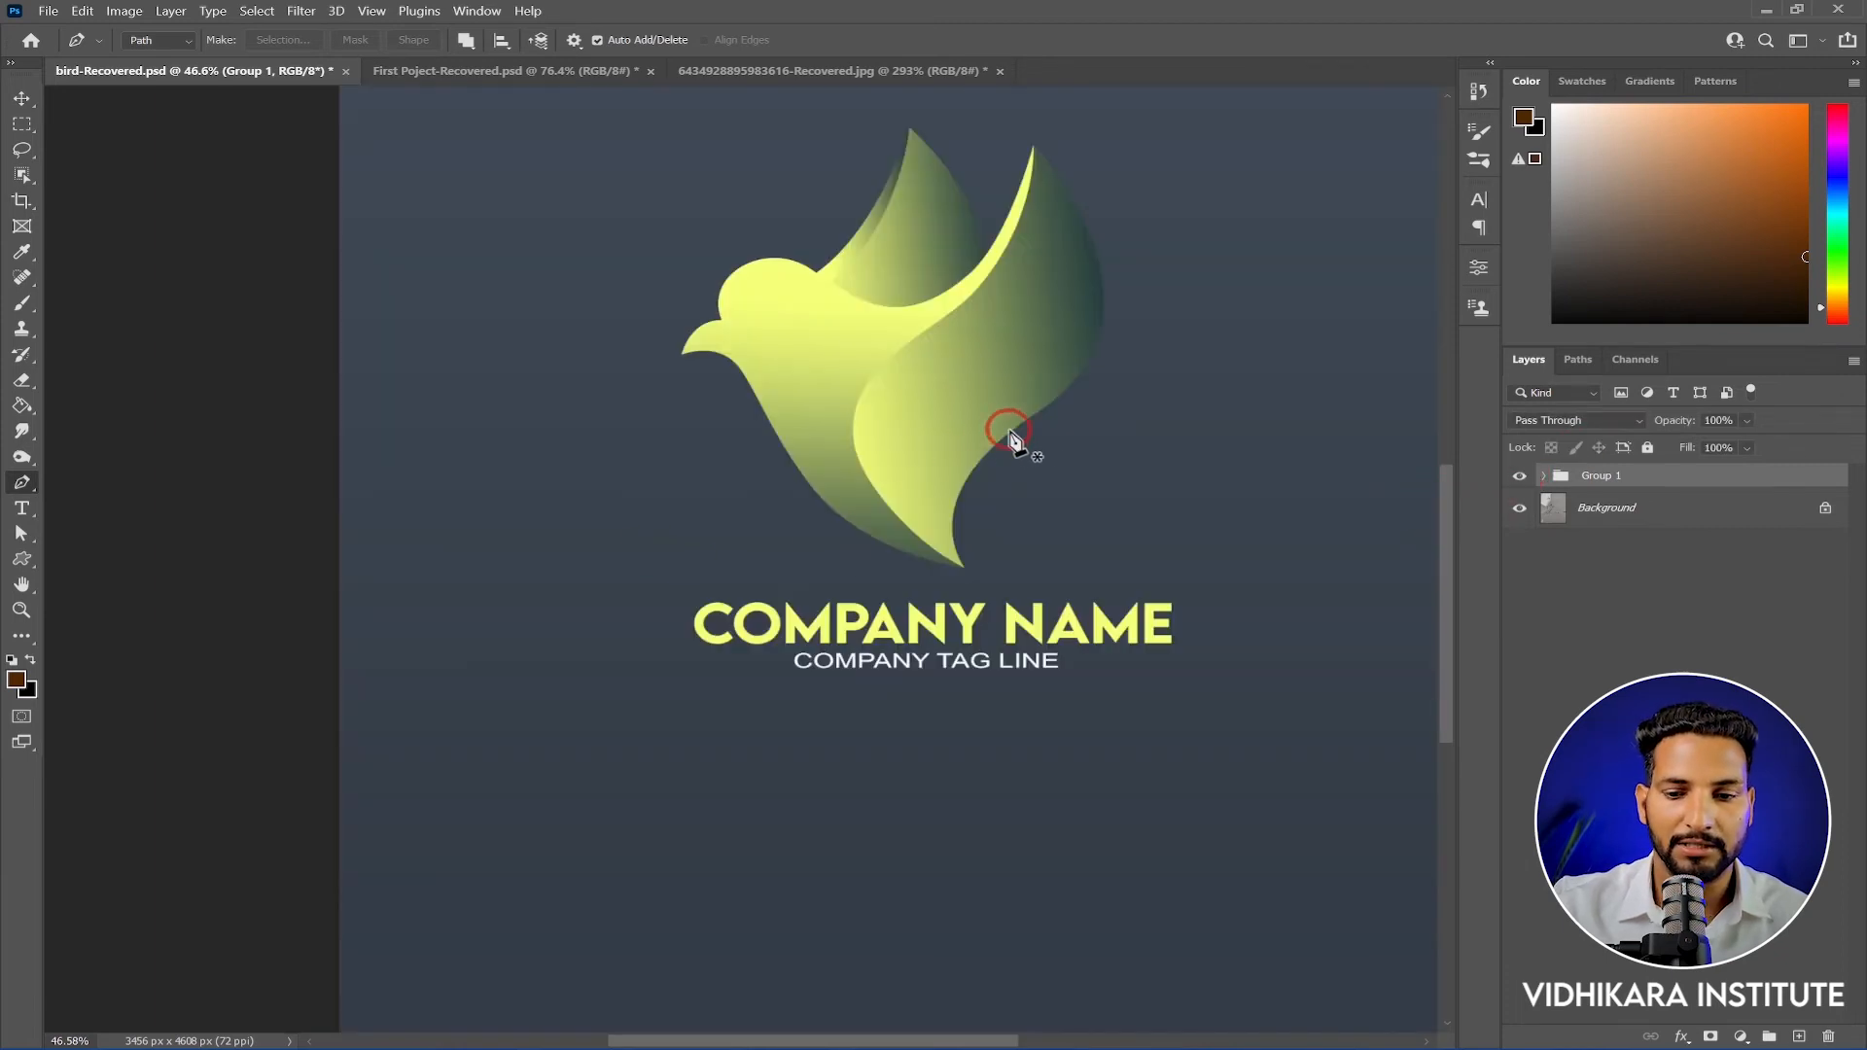
pyautogui.moveTo(1077, 437); pyautogui.dragTo(855, 480)
pyautogui.scroll(-9, 858, 487)
pyautogui.scroll(5, 784, 400)
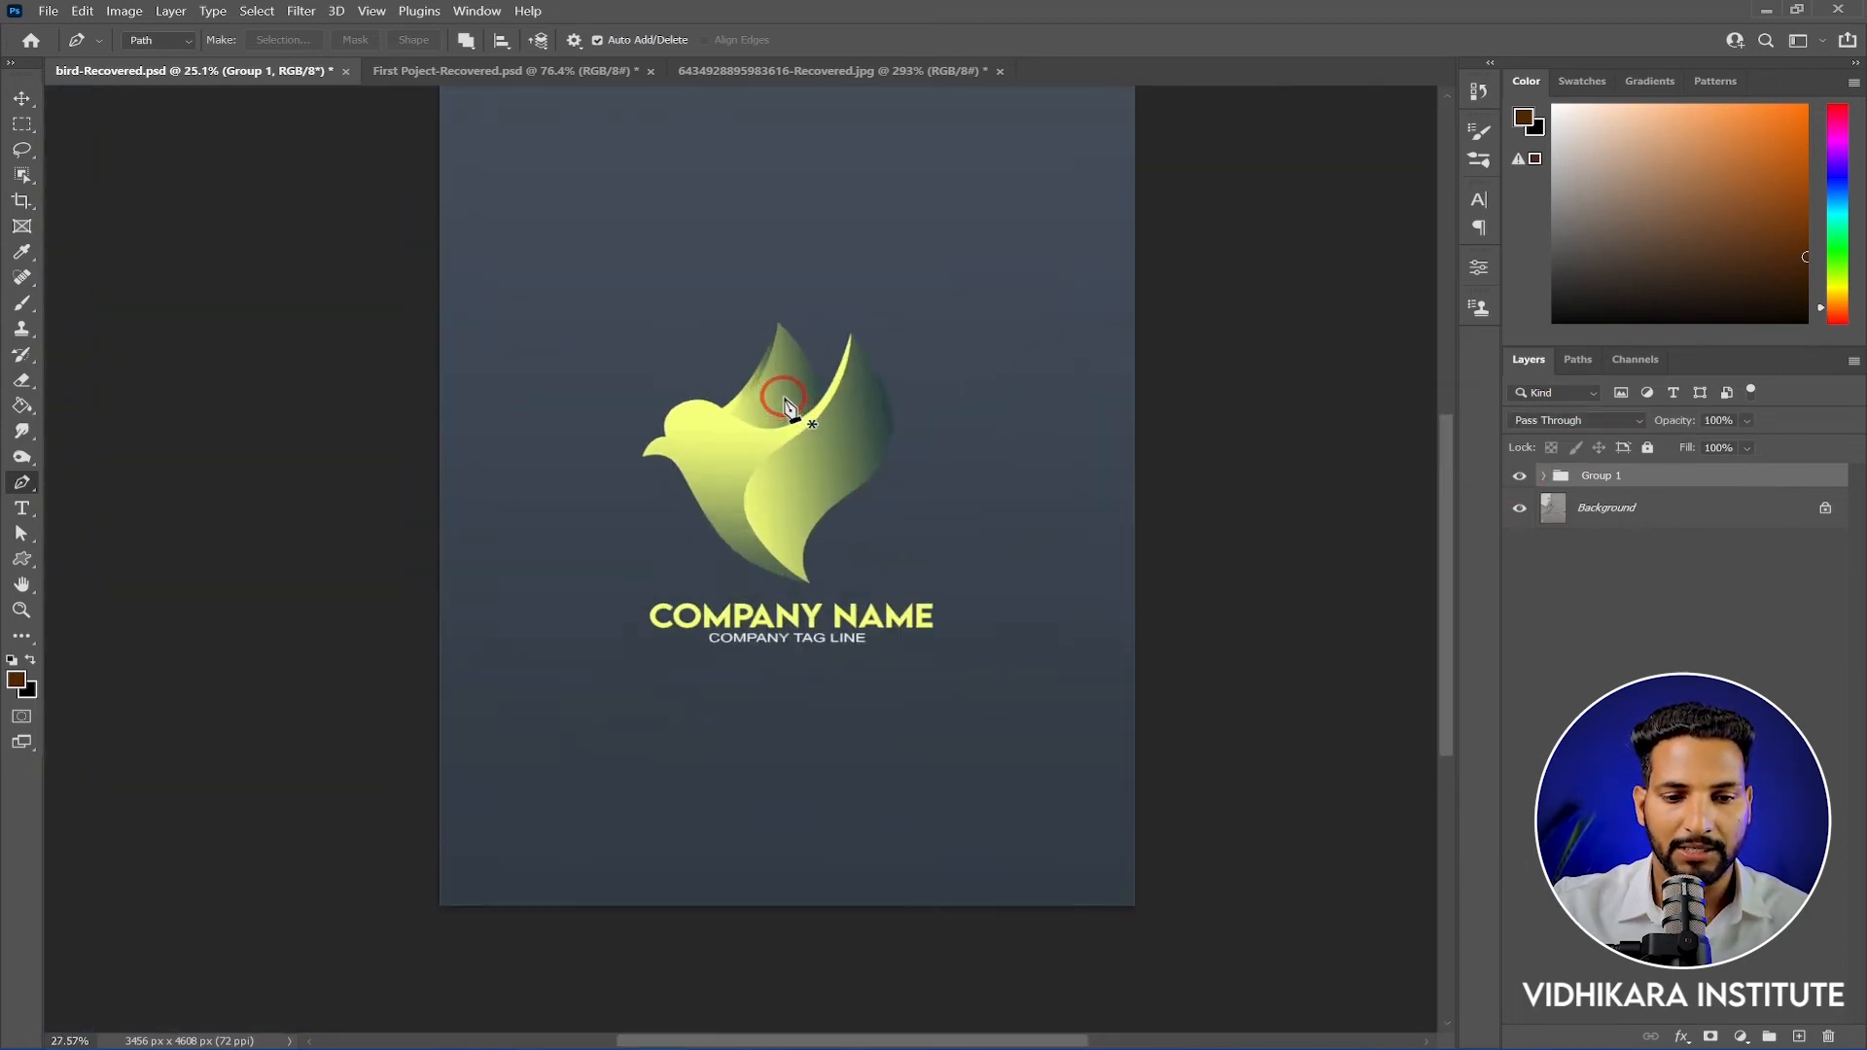
pyautogui.click(1543, 477)
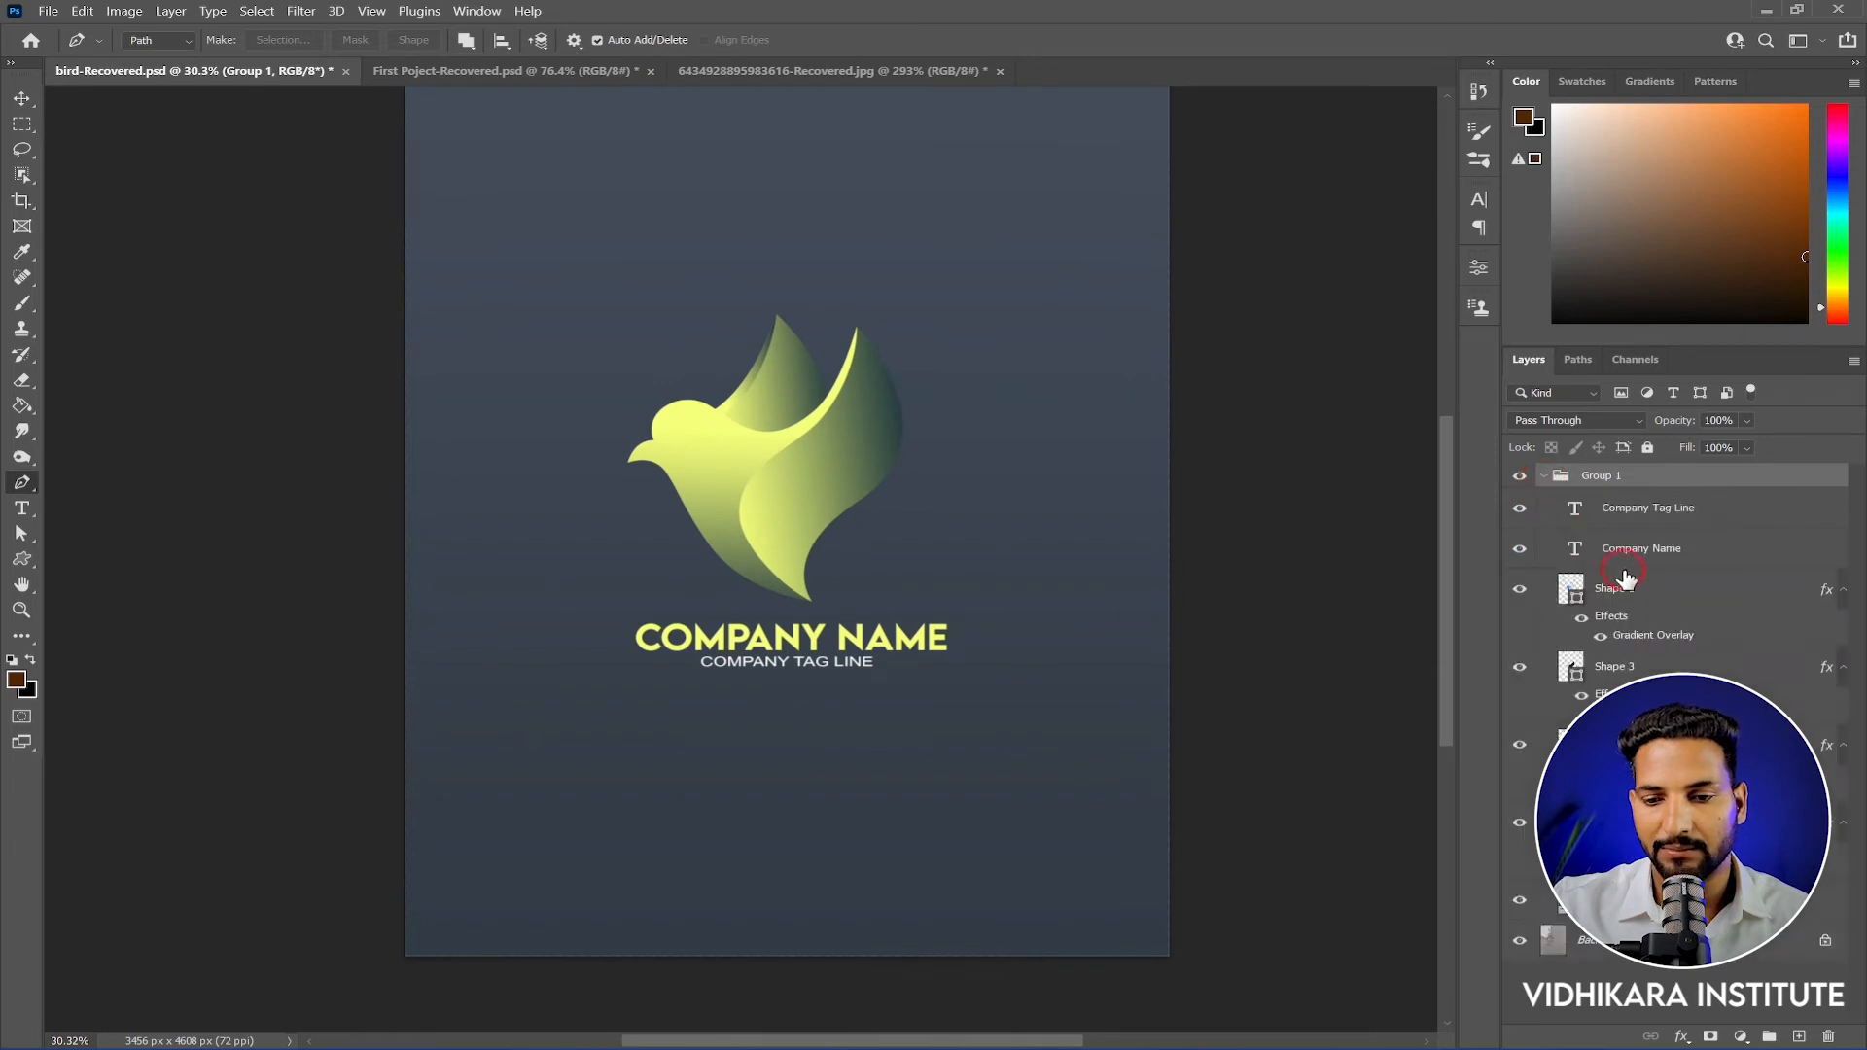
# Check which part of the bird Shape 1 forms and view its fill colour without changing it
pyautogui.click(1520, 591)
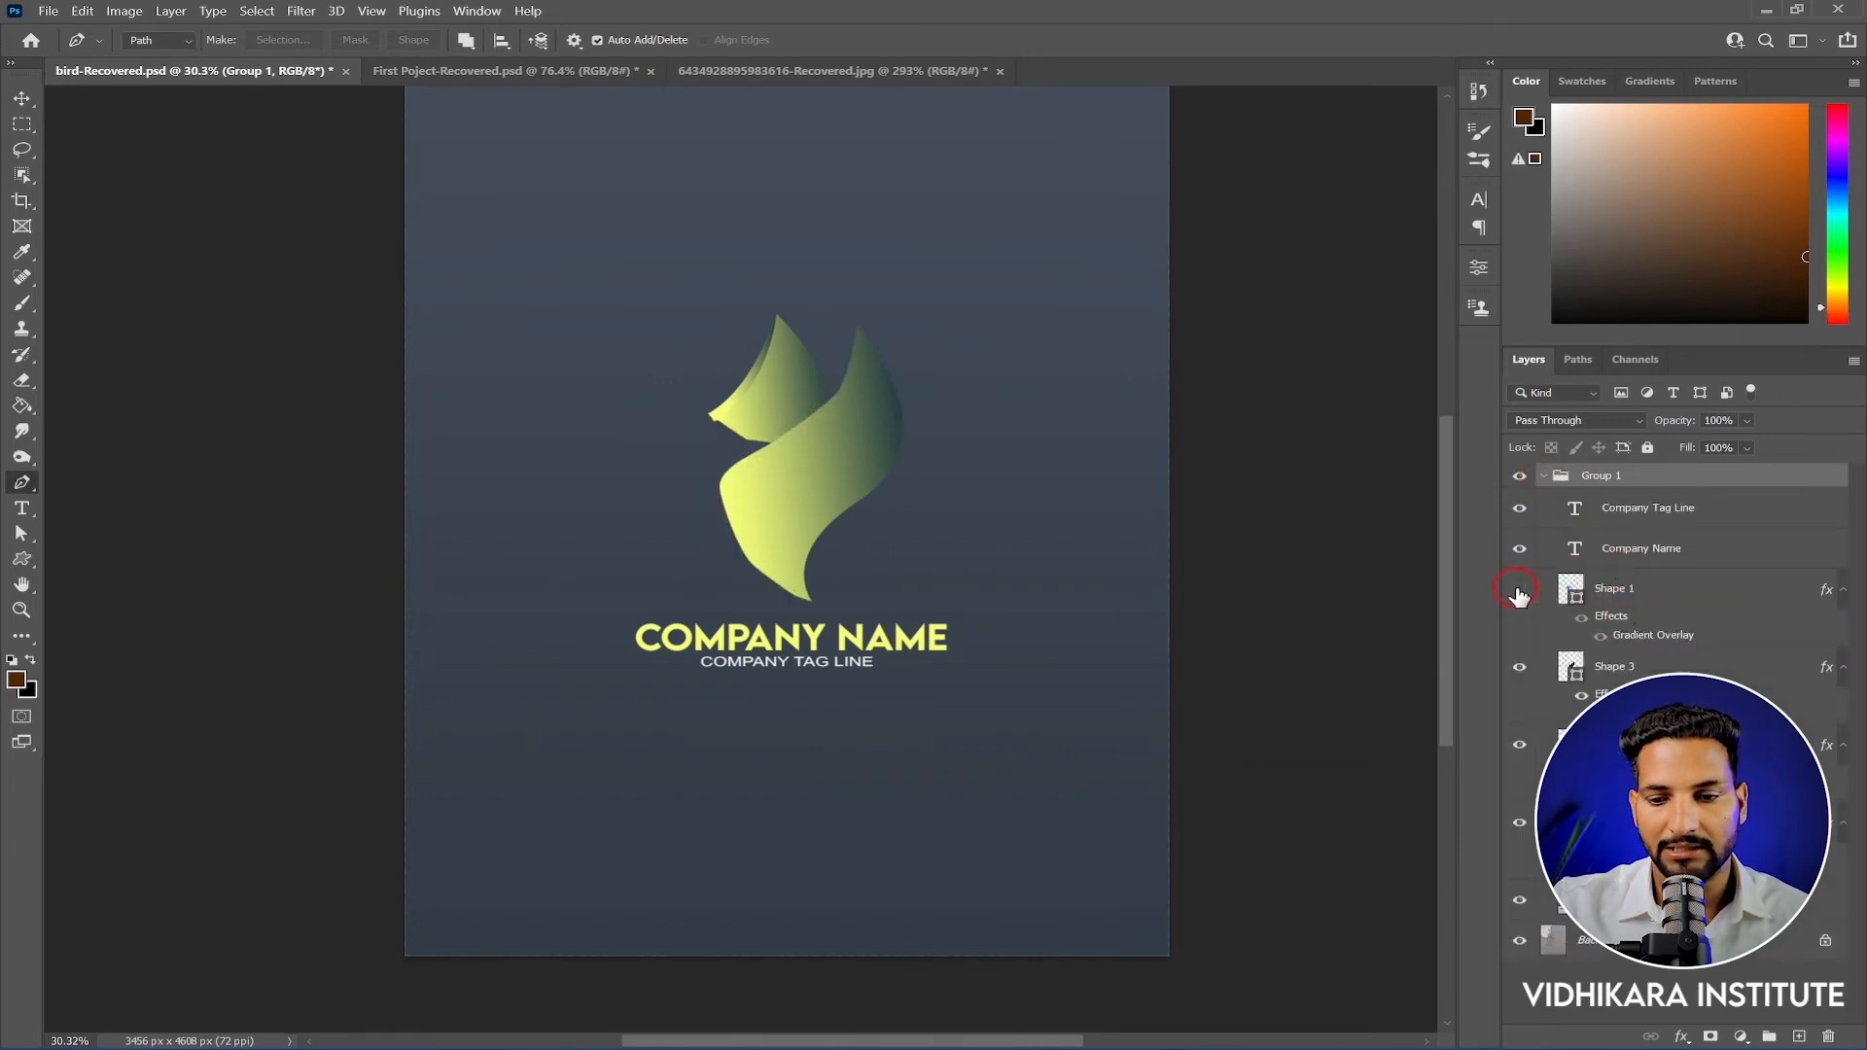
pyautogui.click(1520, 590)
pyautogui.doubleClick(1574, 595)
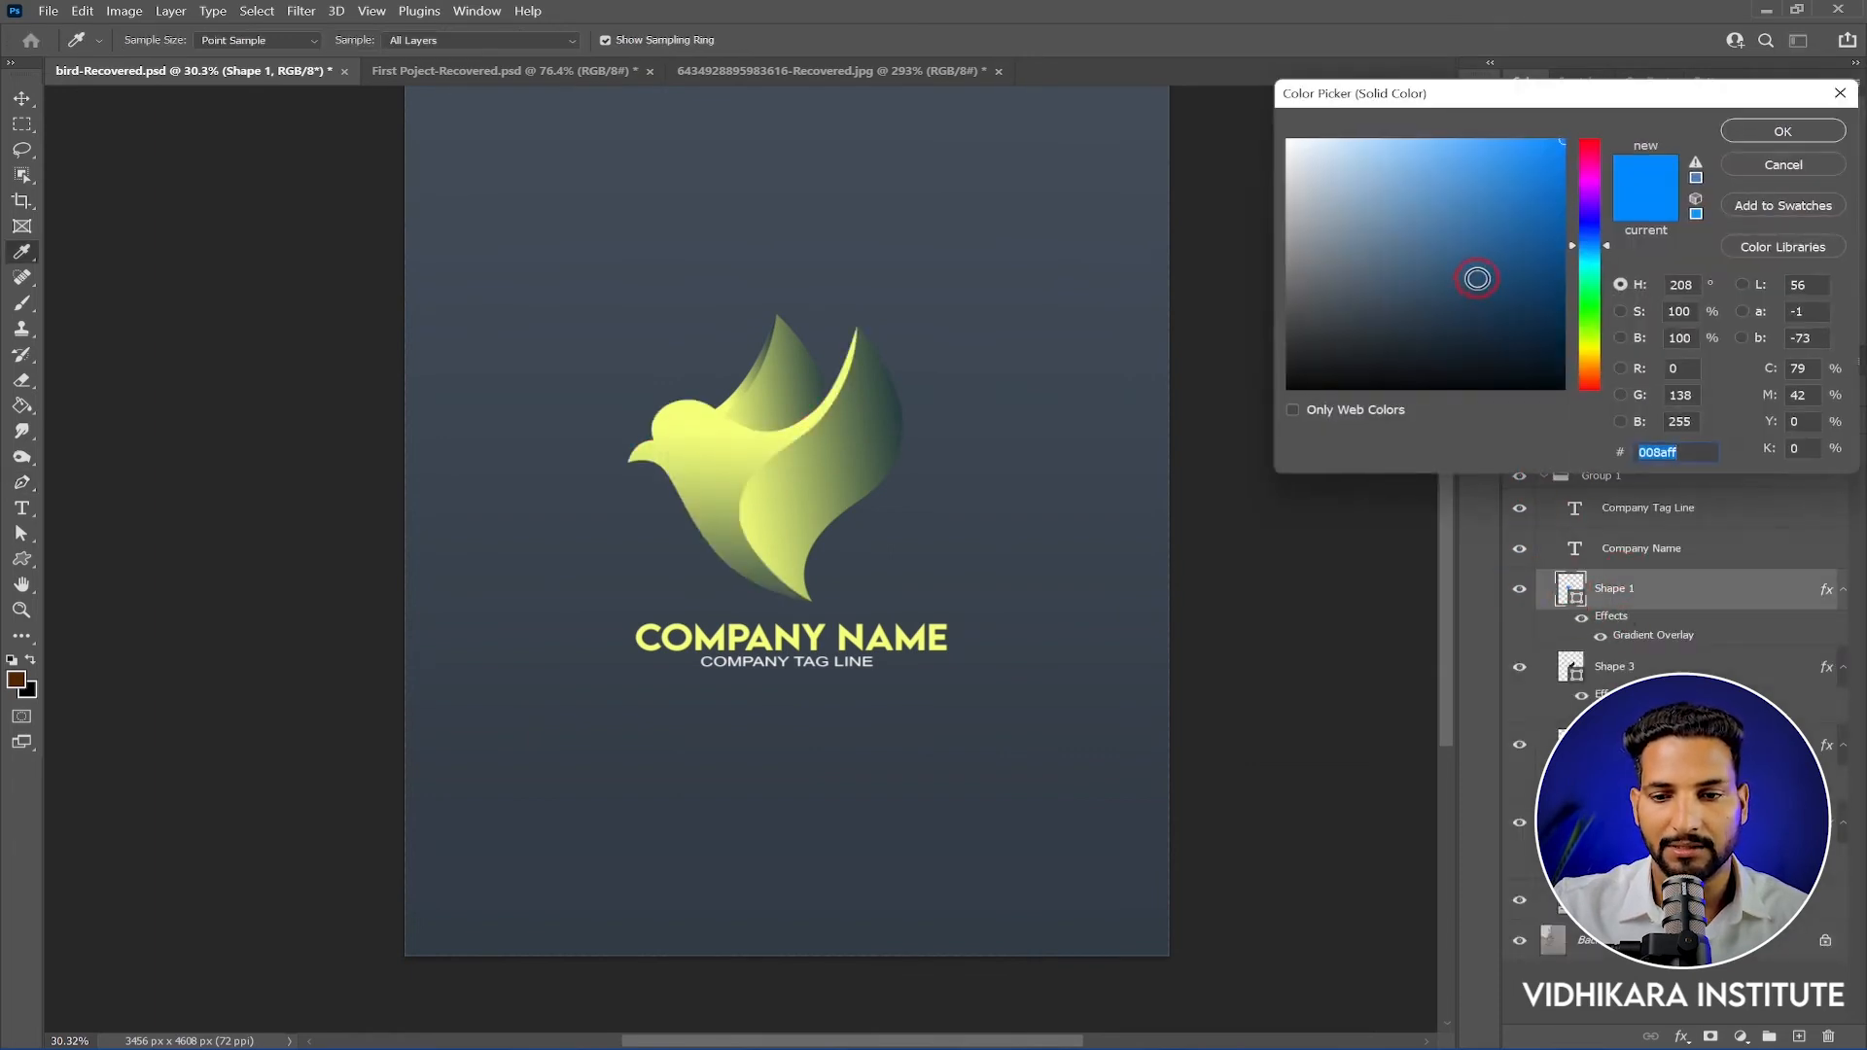
pyautogui.click(1780, 164)
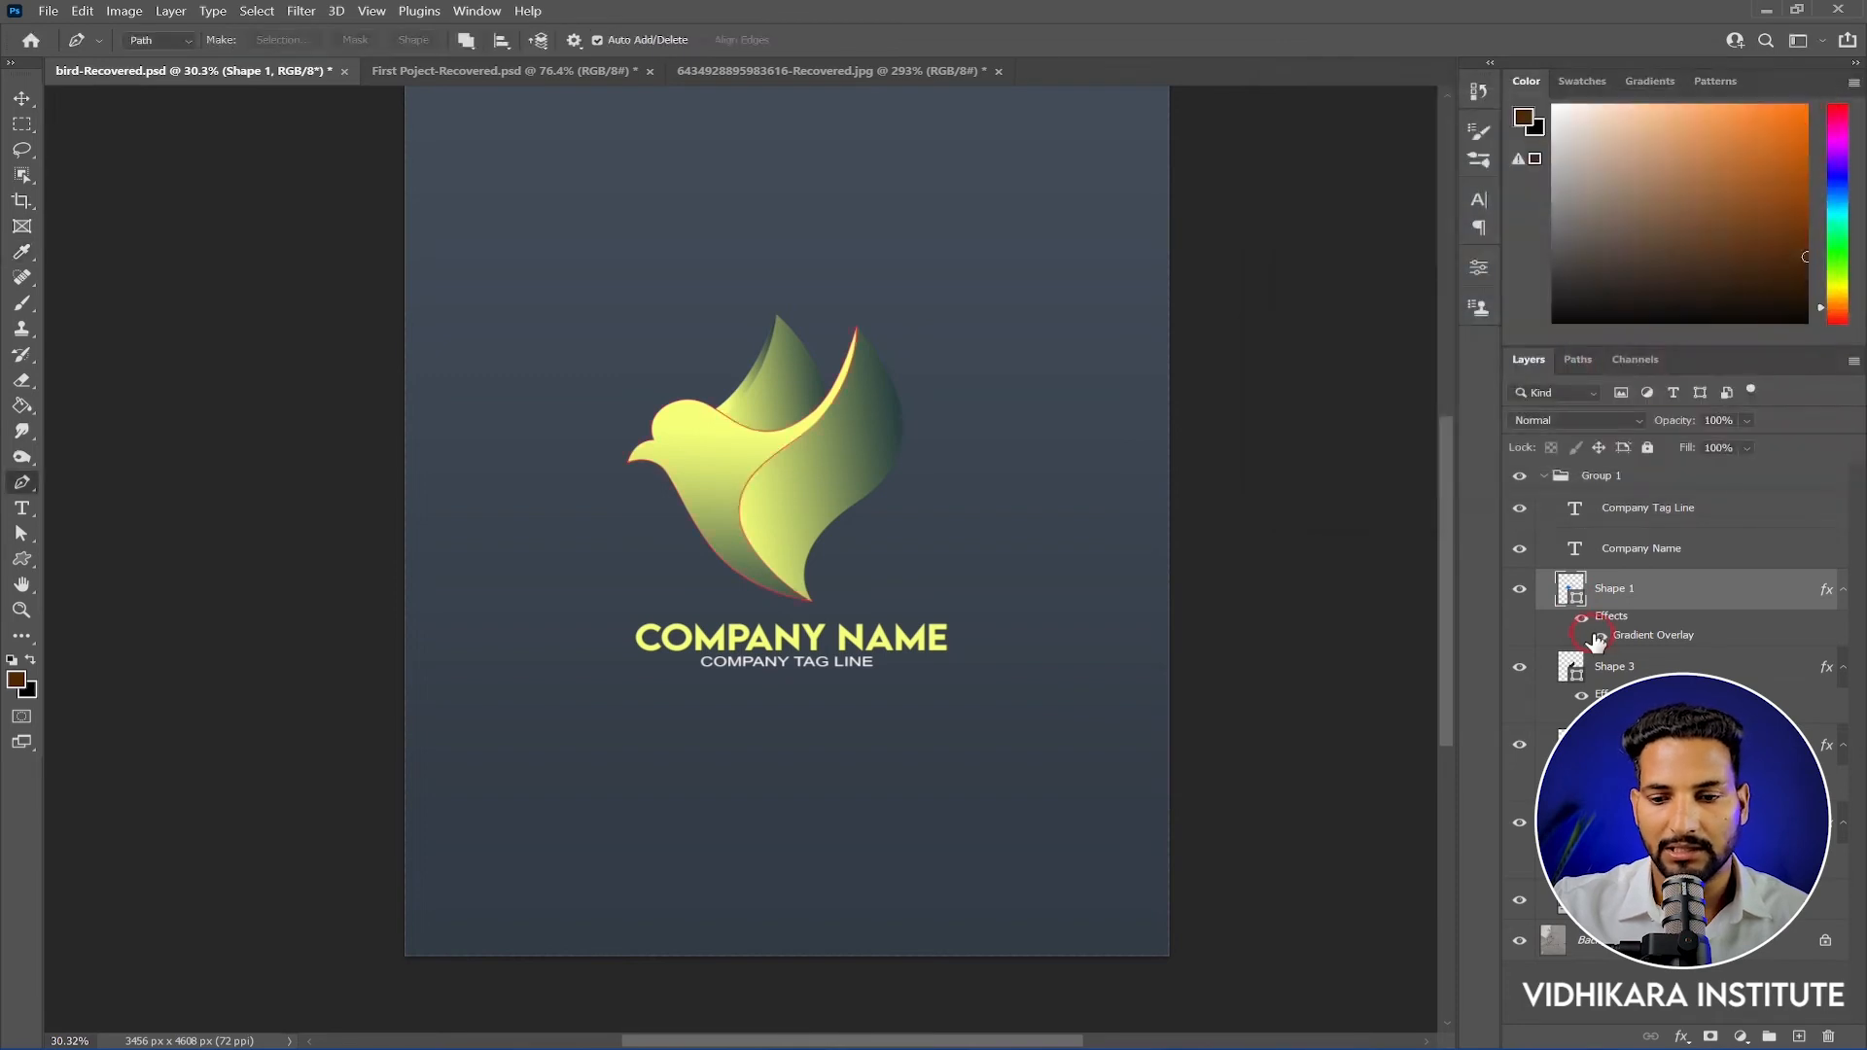
# Hide and show Shape 1, Shape 3 and the lowest bird shape in turn to examine the logo's parts
pyautogui.click(1520, 591)
pyautogui.click(1520, 590)
pyautogui.click(1520, 667)
pyautogui.click(1520, 667)
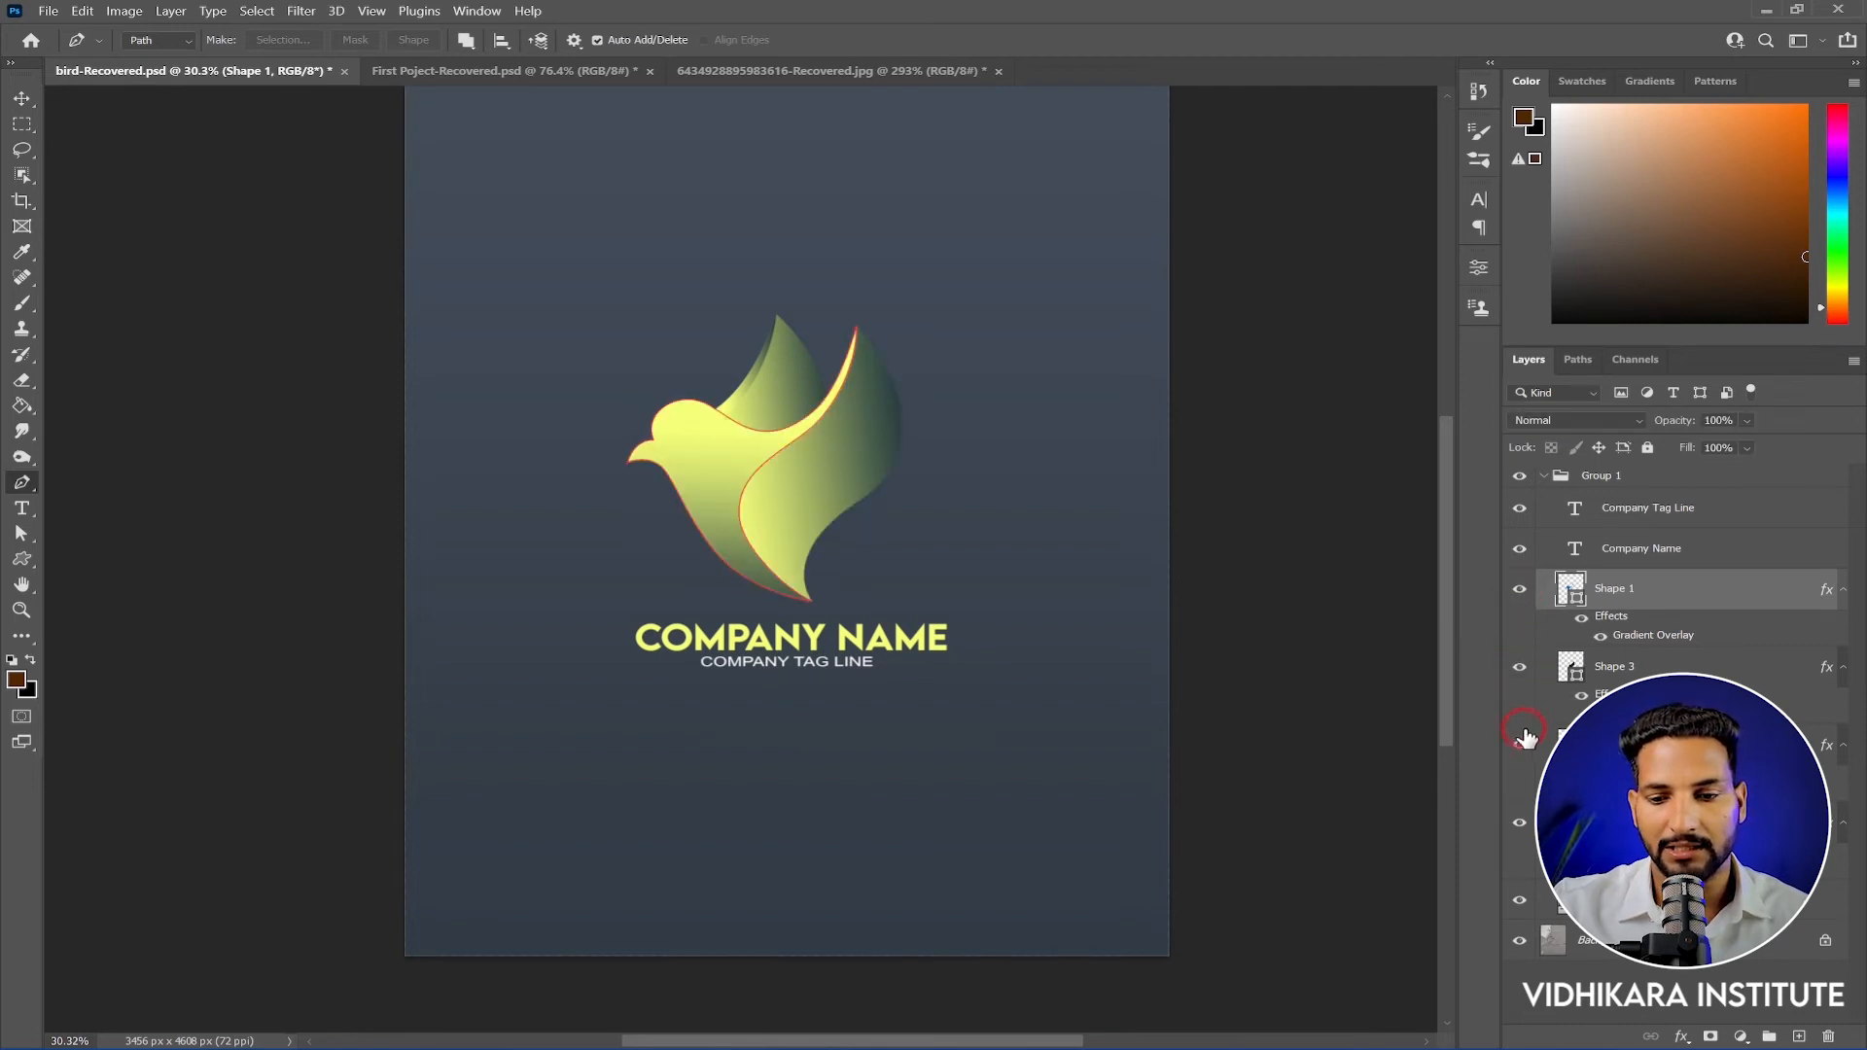
pyautogui.click(1520, 822)
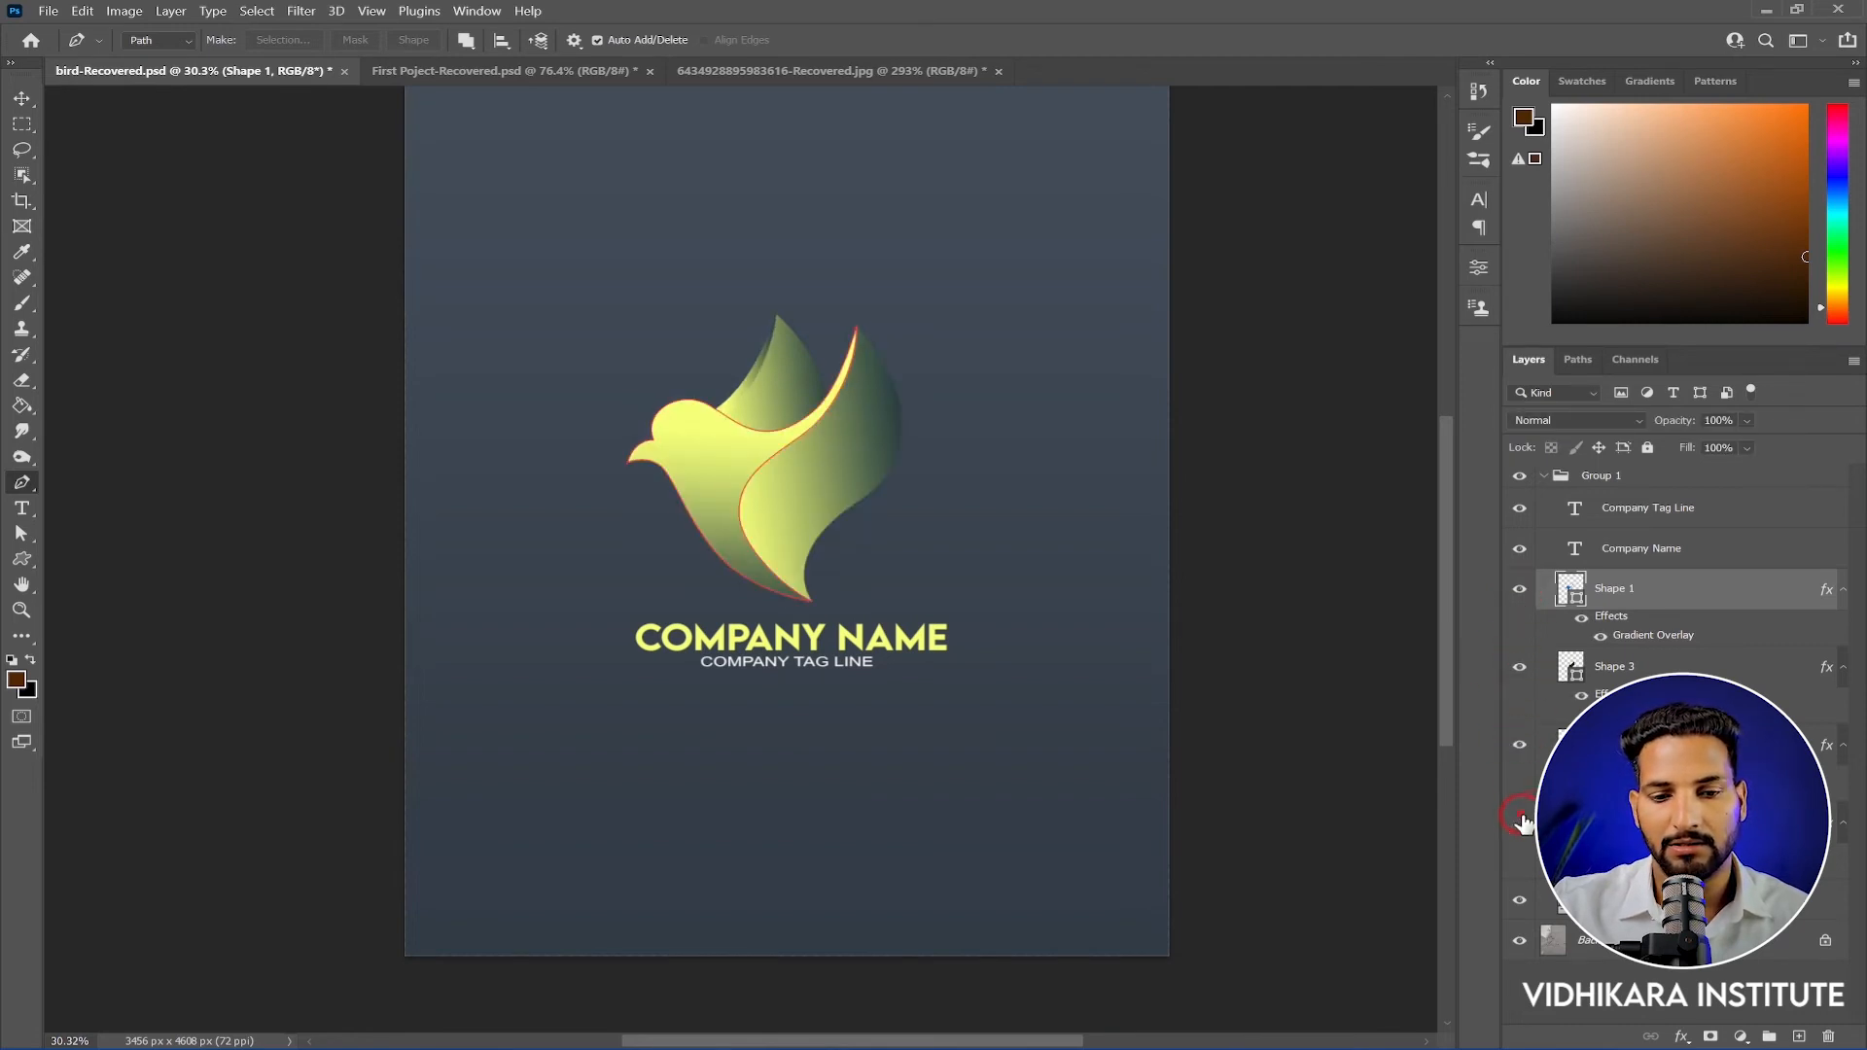
pyautogui.click(1520, 822)
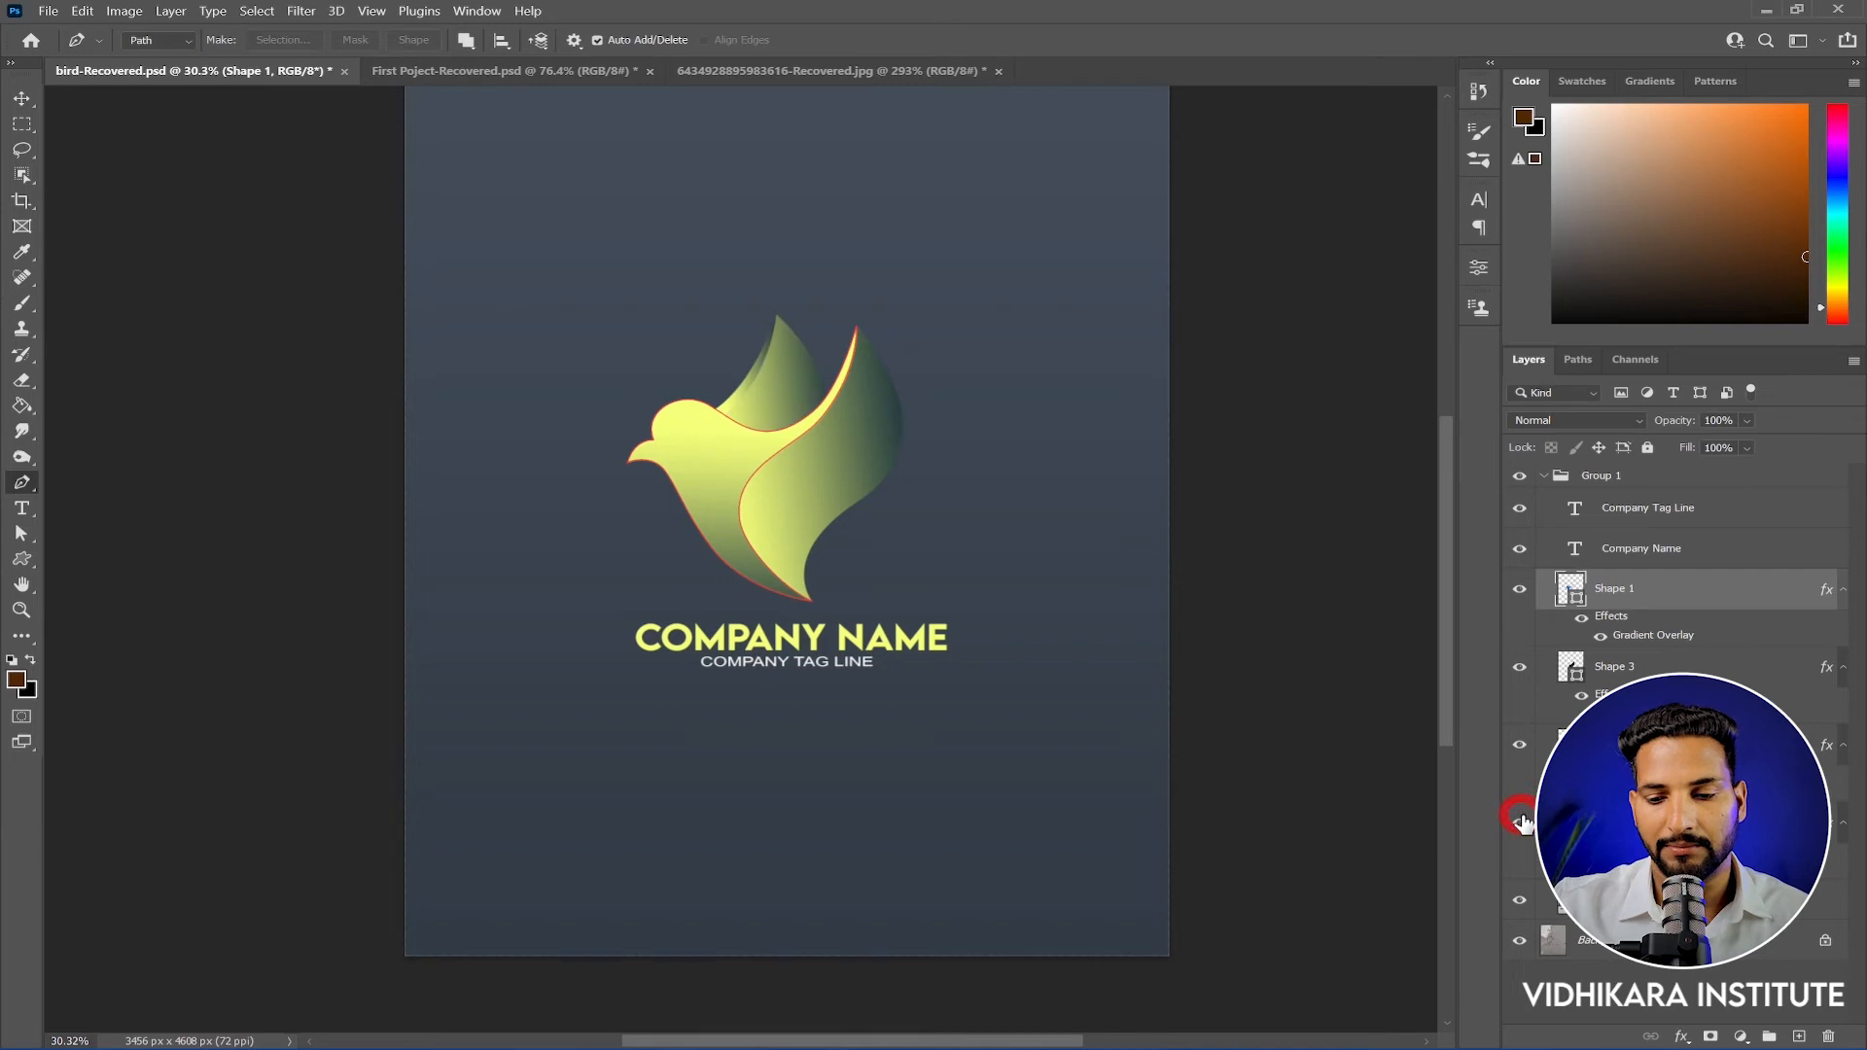
# Hide the dark backdrop layer to compare the logo with the pencil sketch, and show the backdrop again
pyautogui.click(1522, 904)
pyautogui.scroll(5, 764, 612)
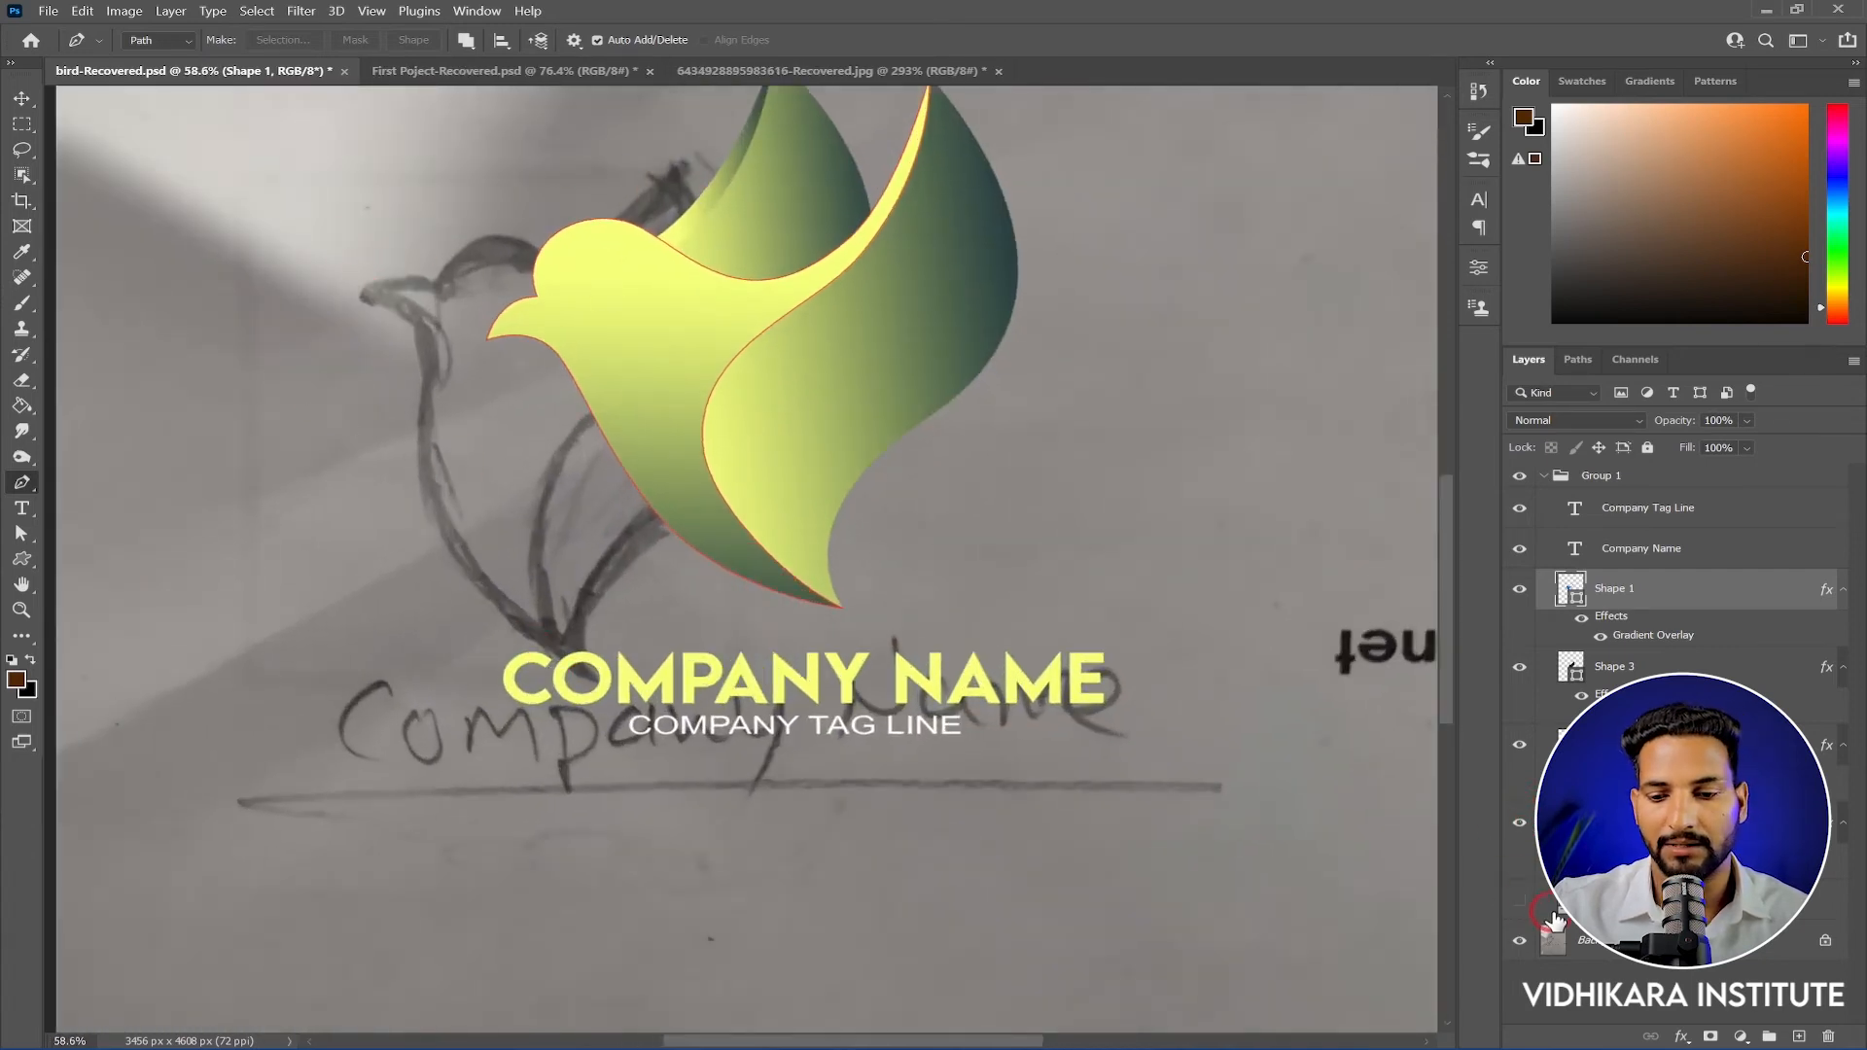
pyautogui.click(1520, 903)
pyautogui.scroll(-6, 972, 380)
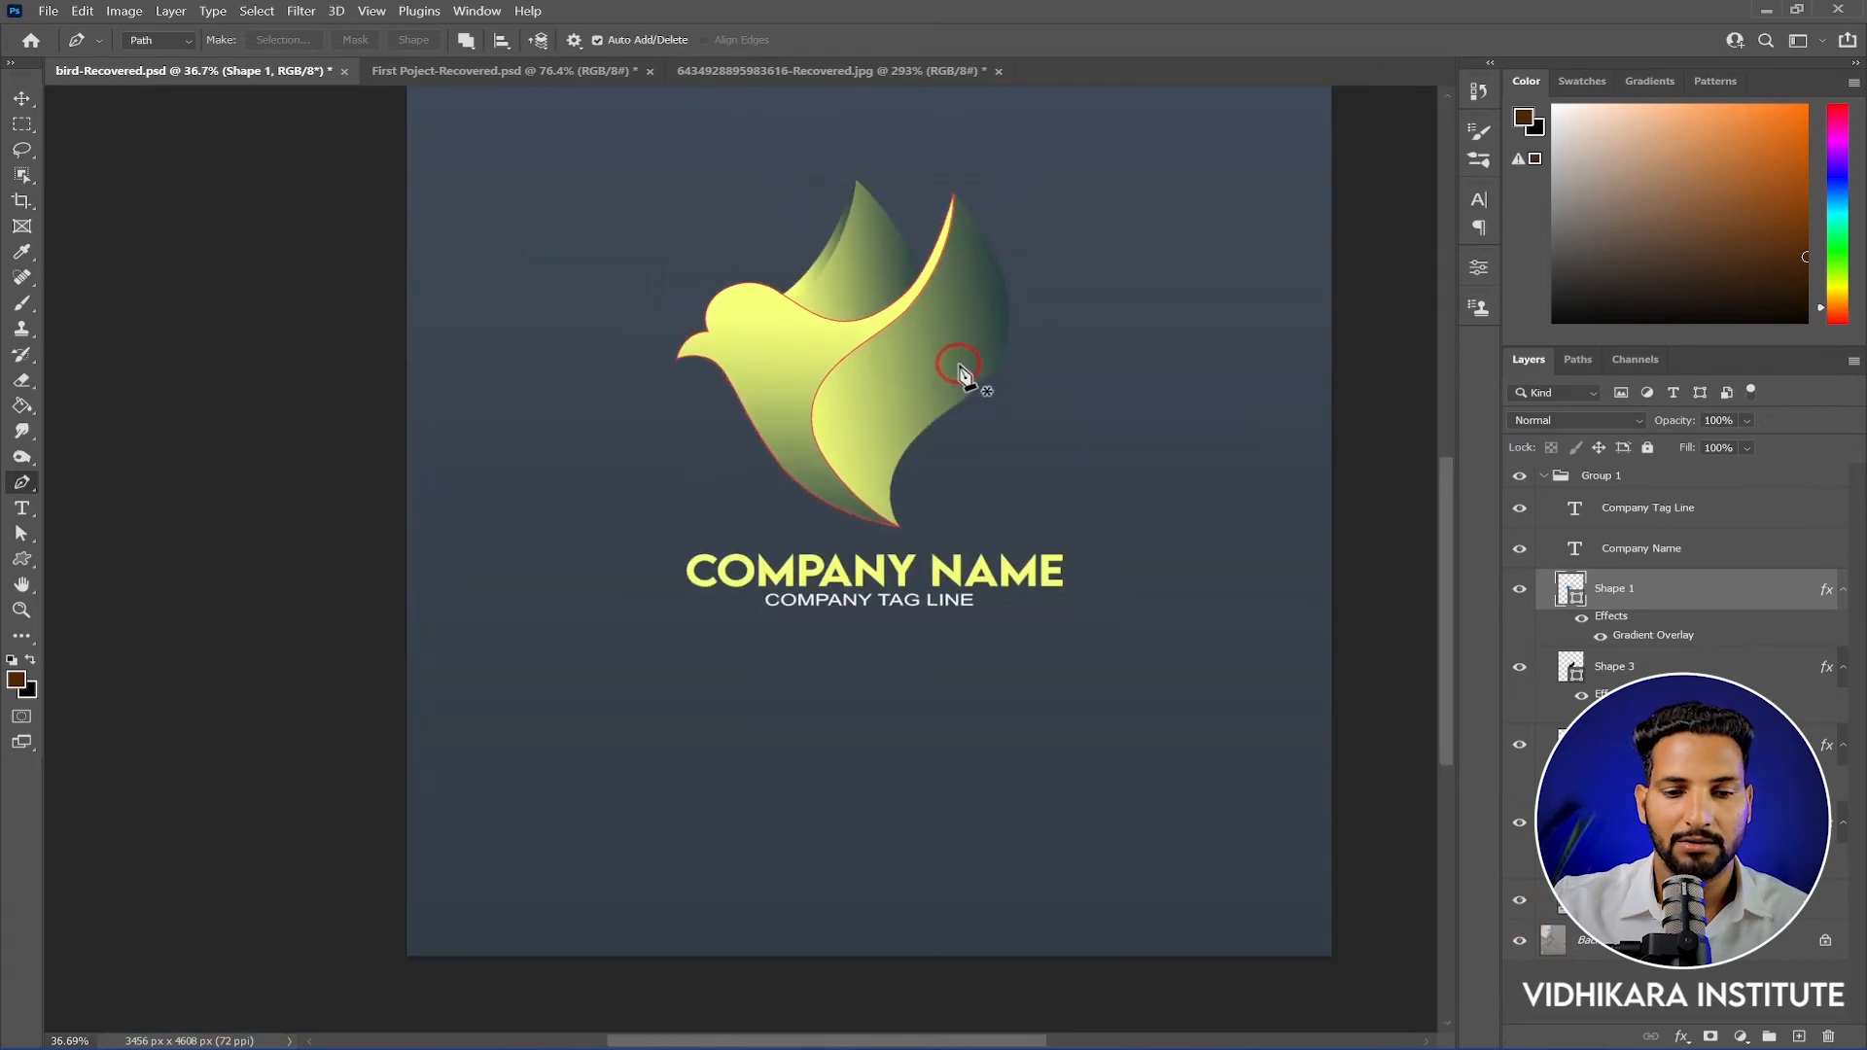
pyautogui.scroll(3, 992, 298)
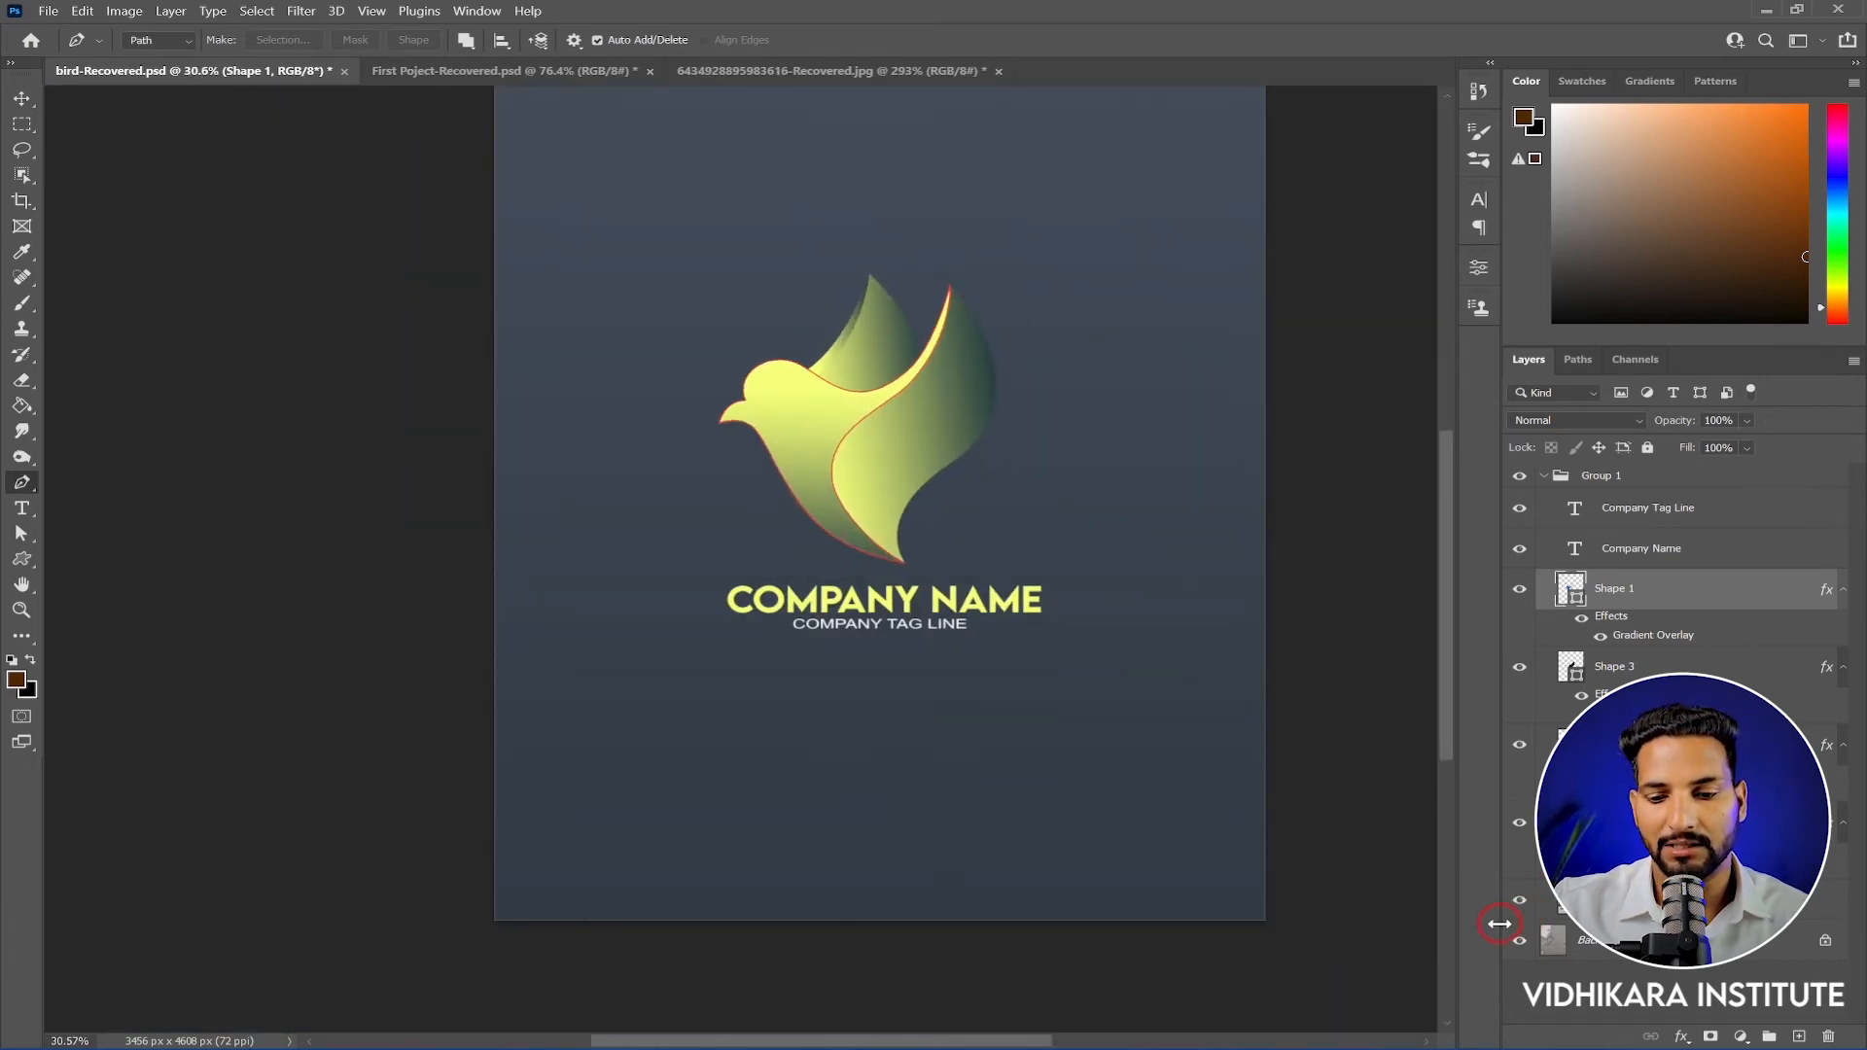
# Hide the Background sketch layer, keep the dark backdrop layer visible, and review the finished logo
pyautogui.click(1521, 903)
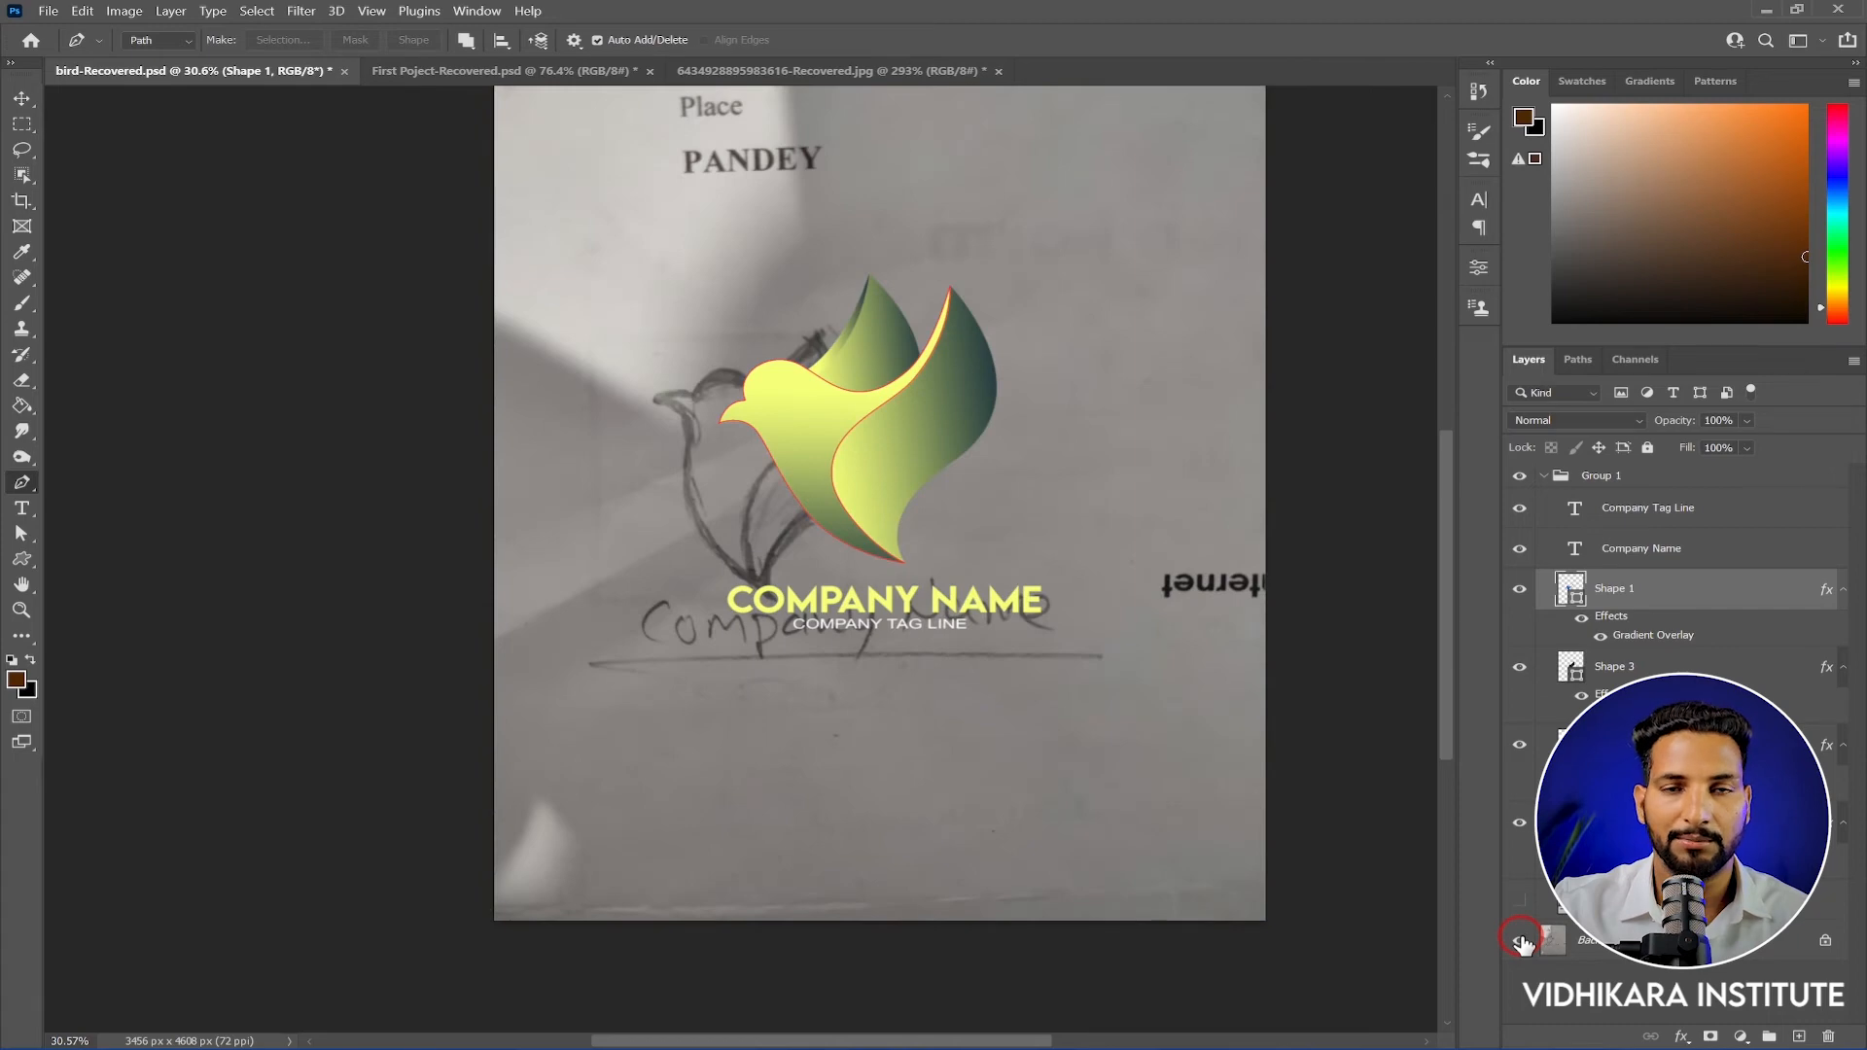
pyautogui.click(1520, 940)
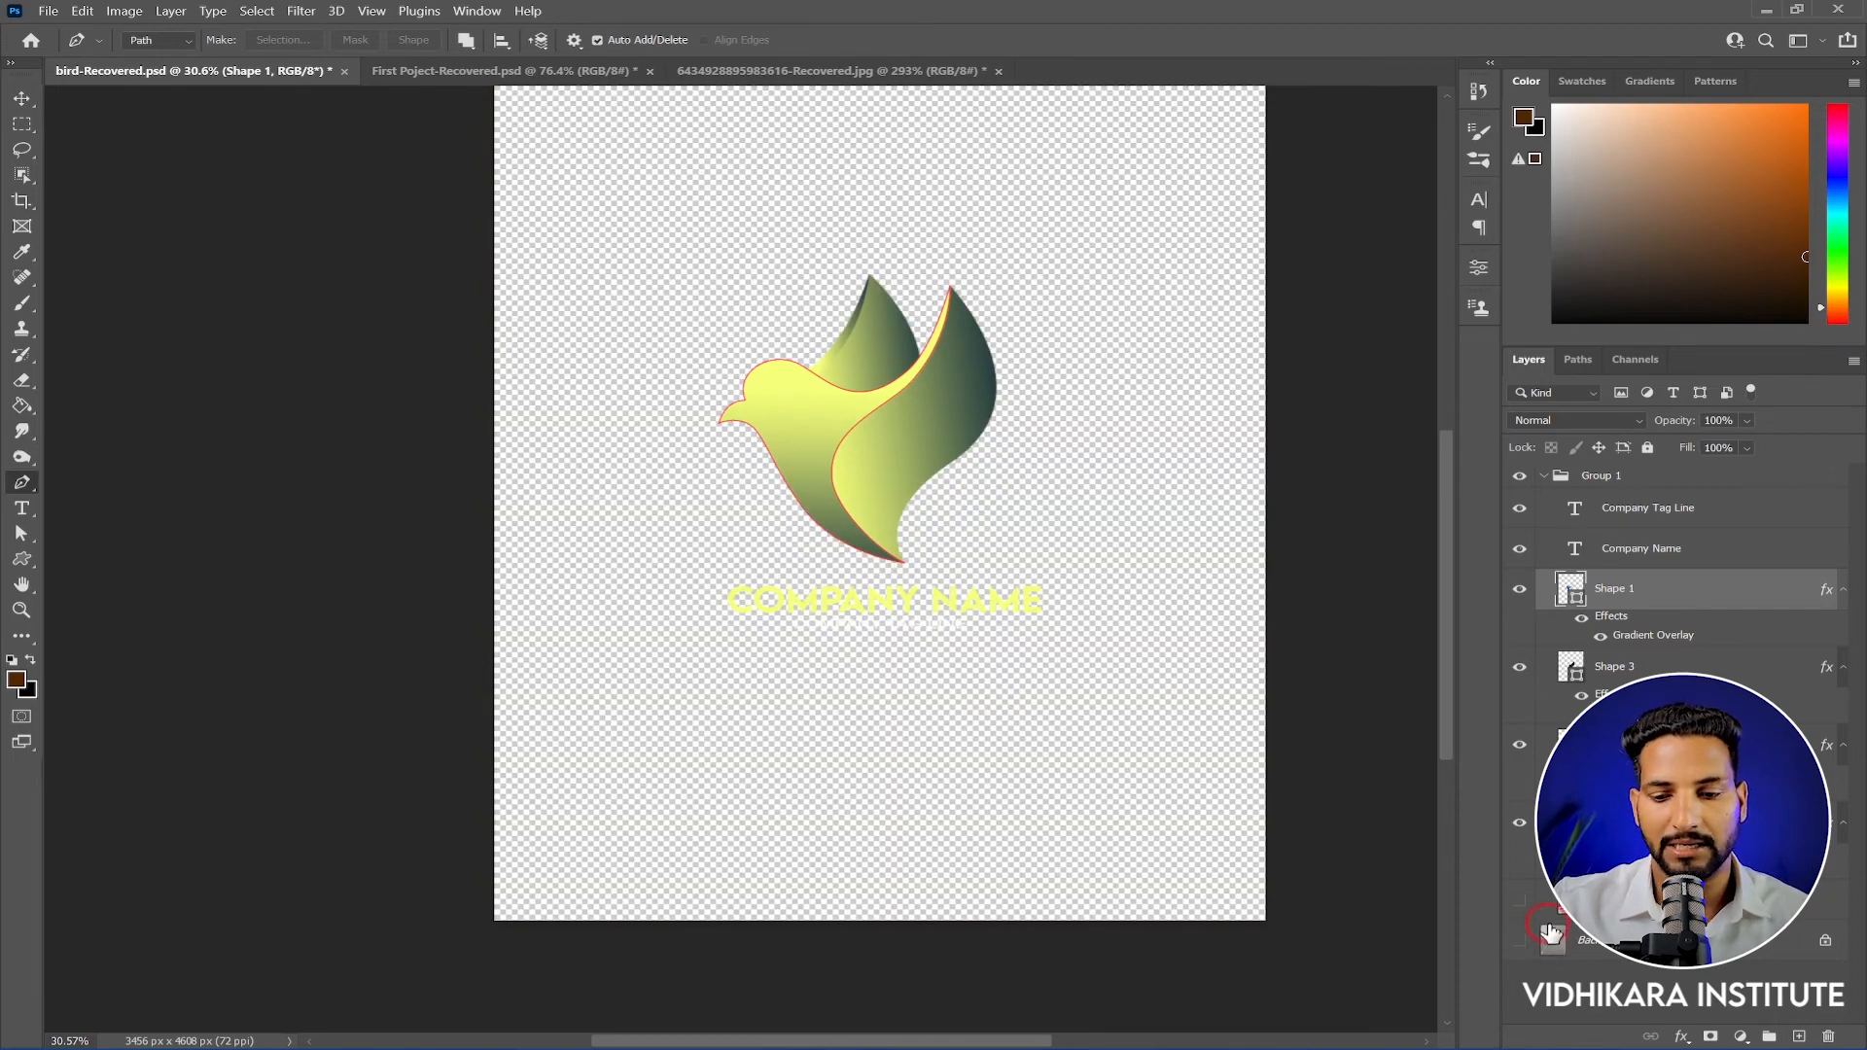
pyautogui.click(1520, 902)
pyautogui.scroll(-1, 994, 491)
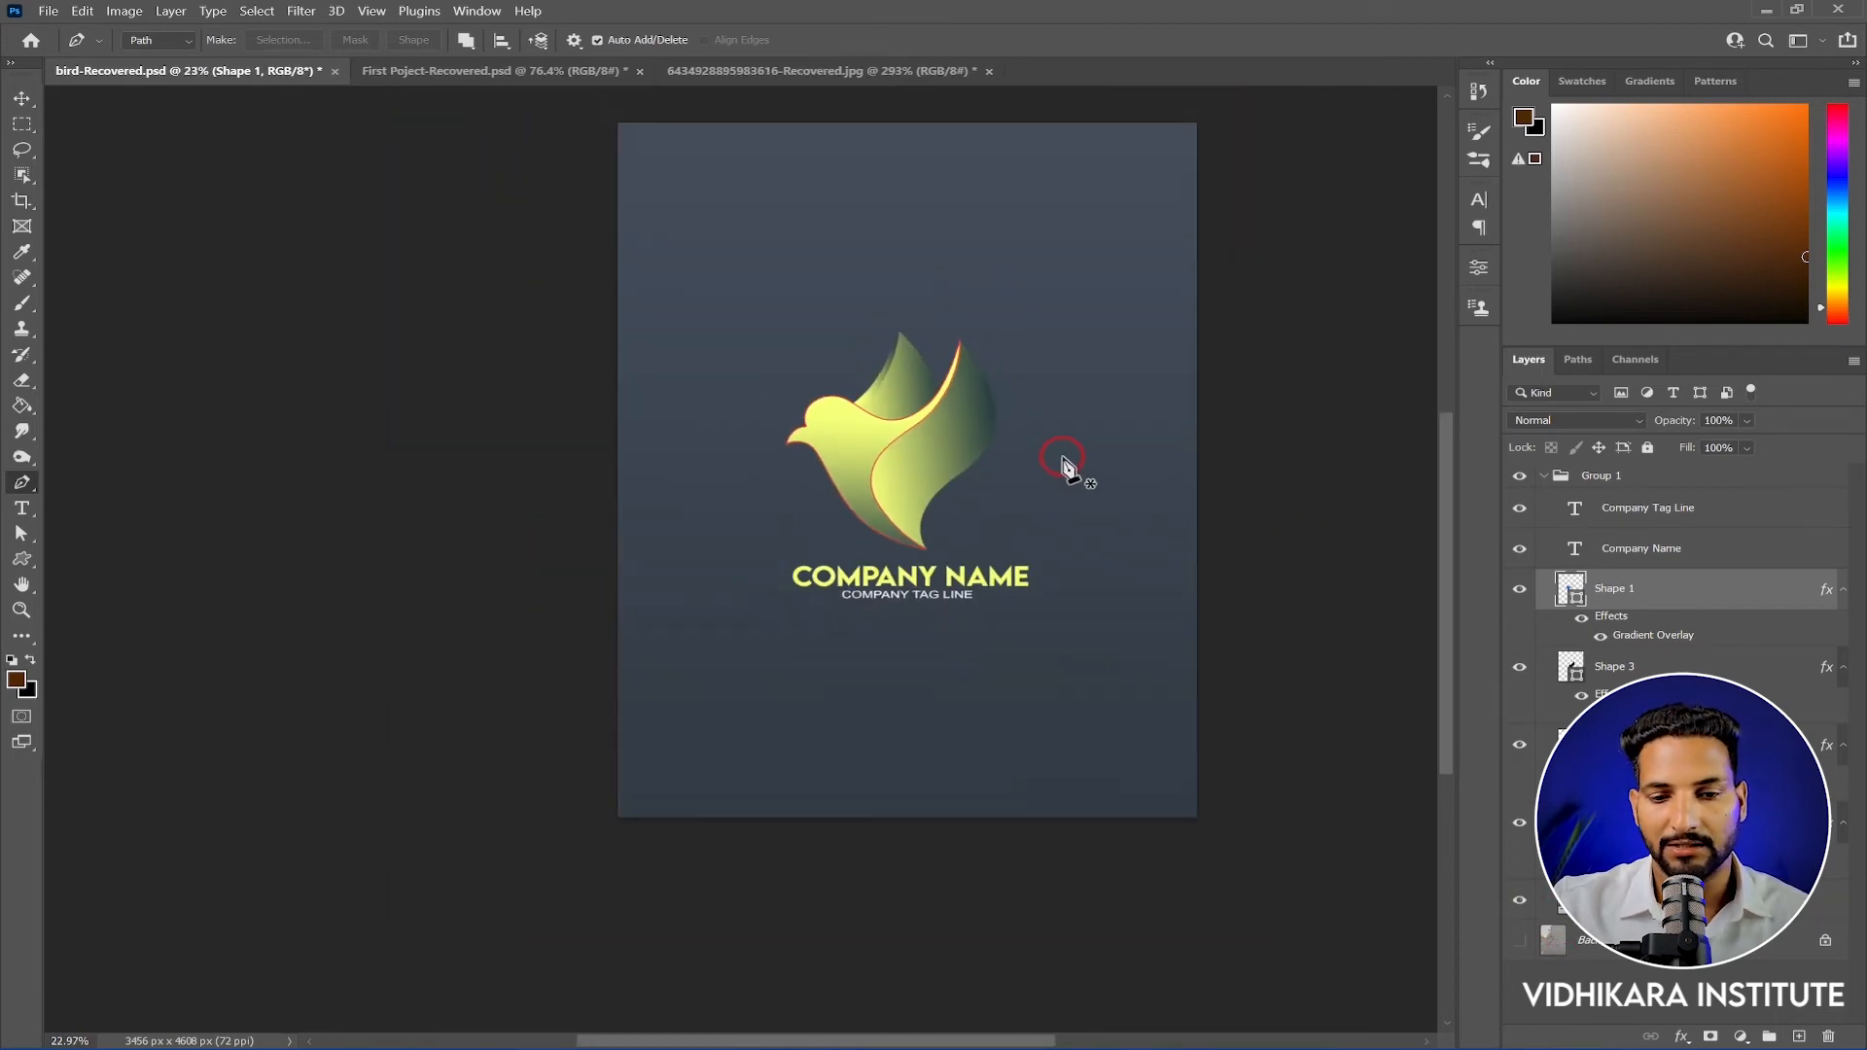
pyautogui.scroll(3, 888, 451)
pyautogui.scroll(-1, 918, 425)
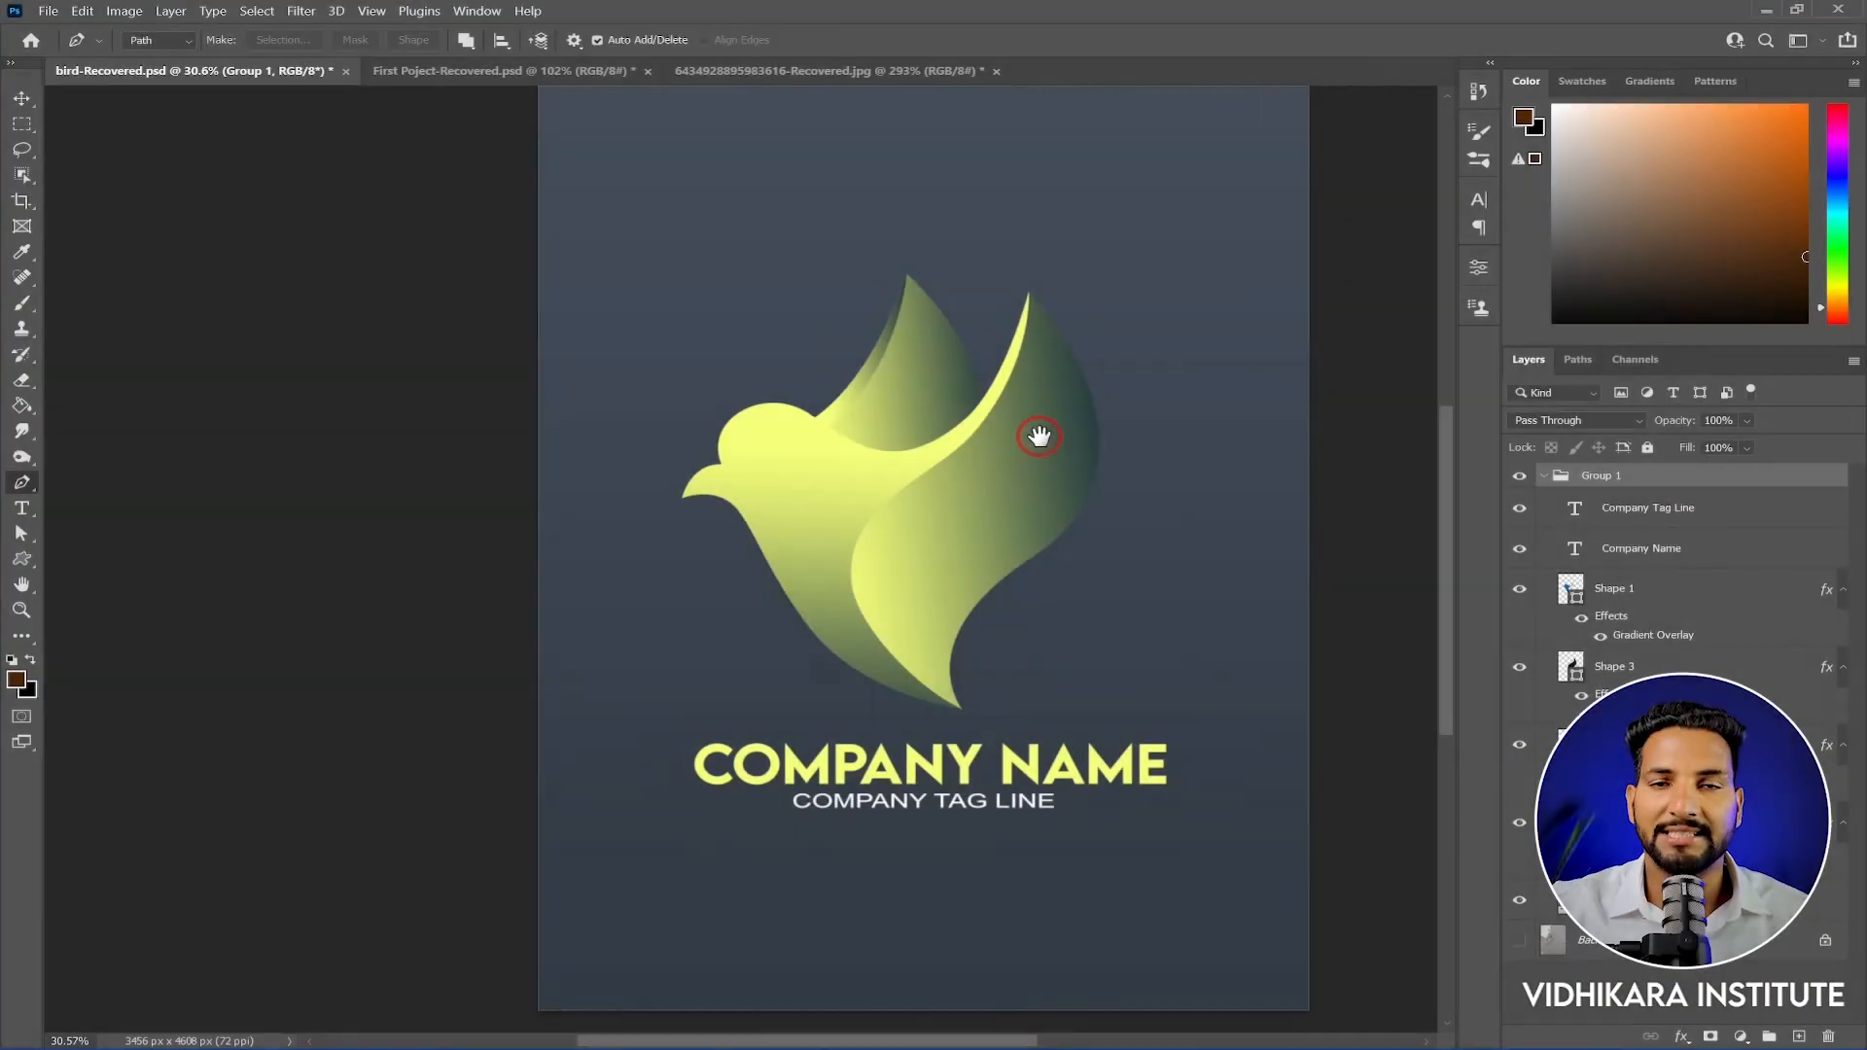
pyautogui.scroll(-1, 992, 409)
pyautogui.click(955, 382)
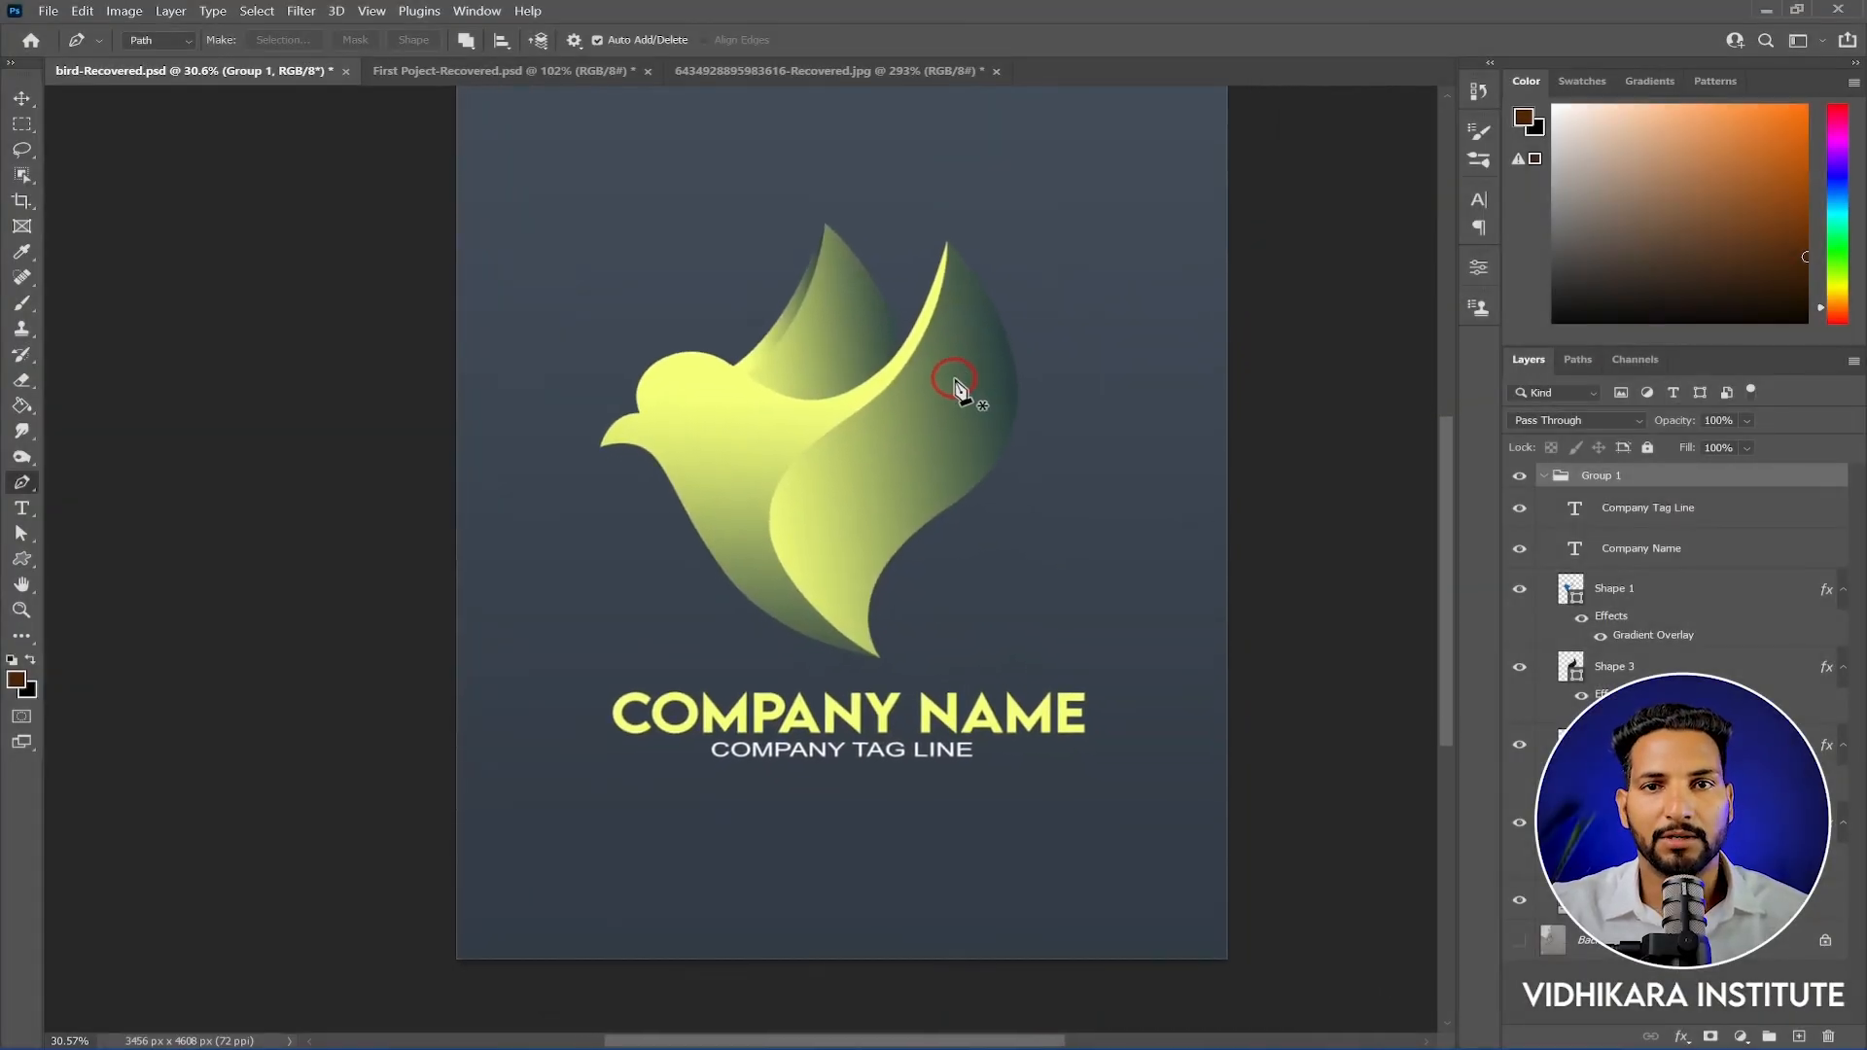
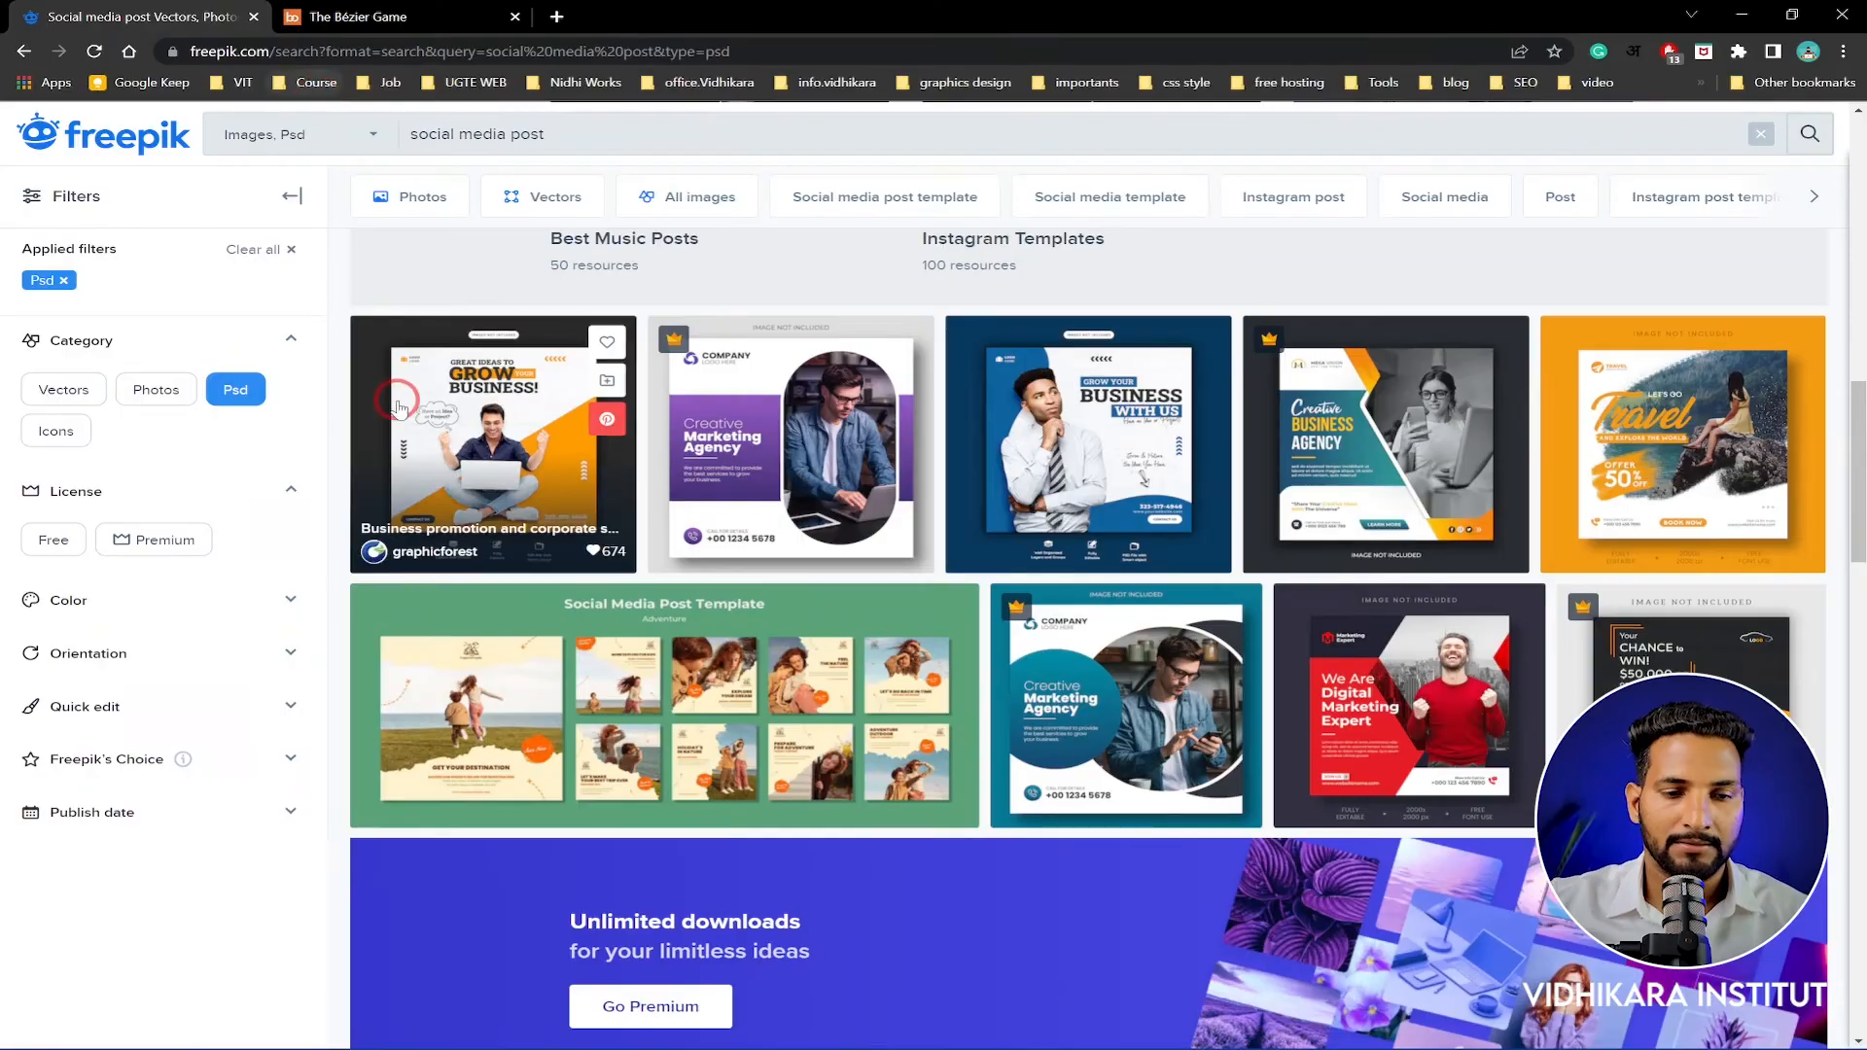
# Switch to Freepik in Chrome and highlight the site address and the "social media post" search term
pyautogui.click(266, 50)
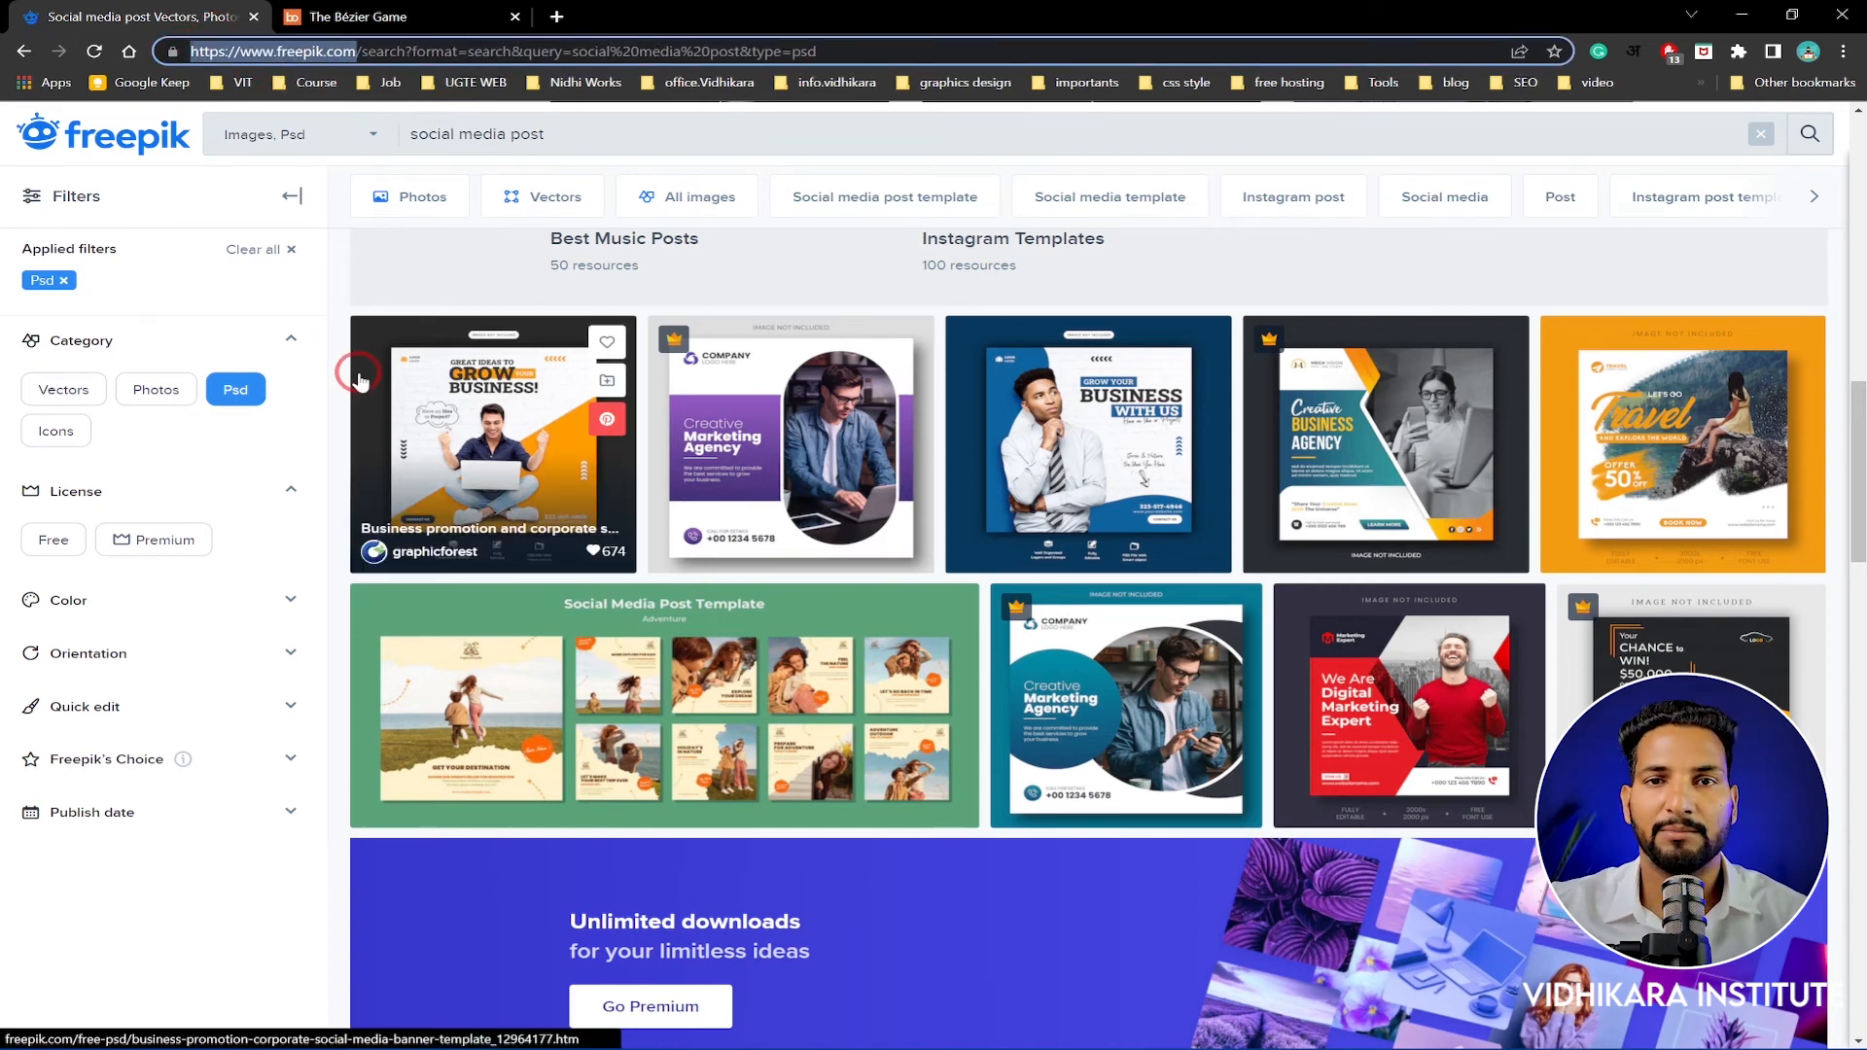
pyautogui.click(564, 136)
pyautogui.moveTo(564, 136); pyautogui.dragTo(368, 152)
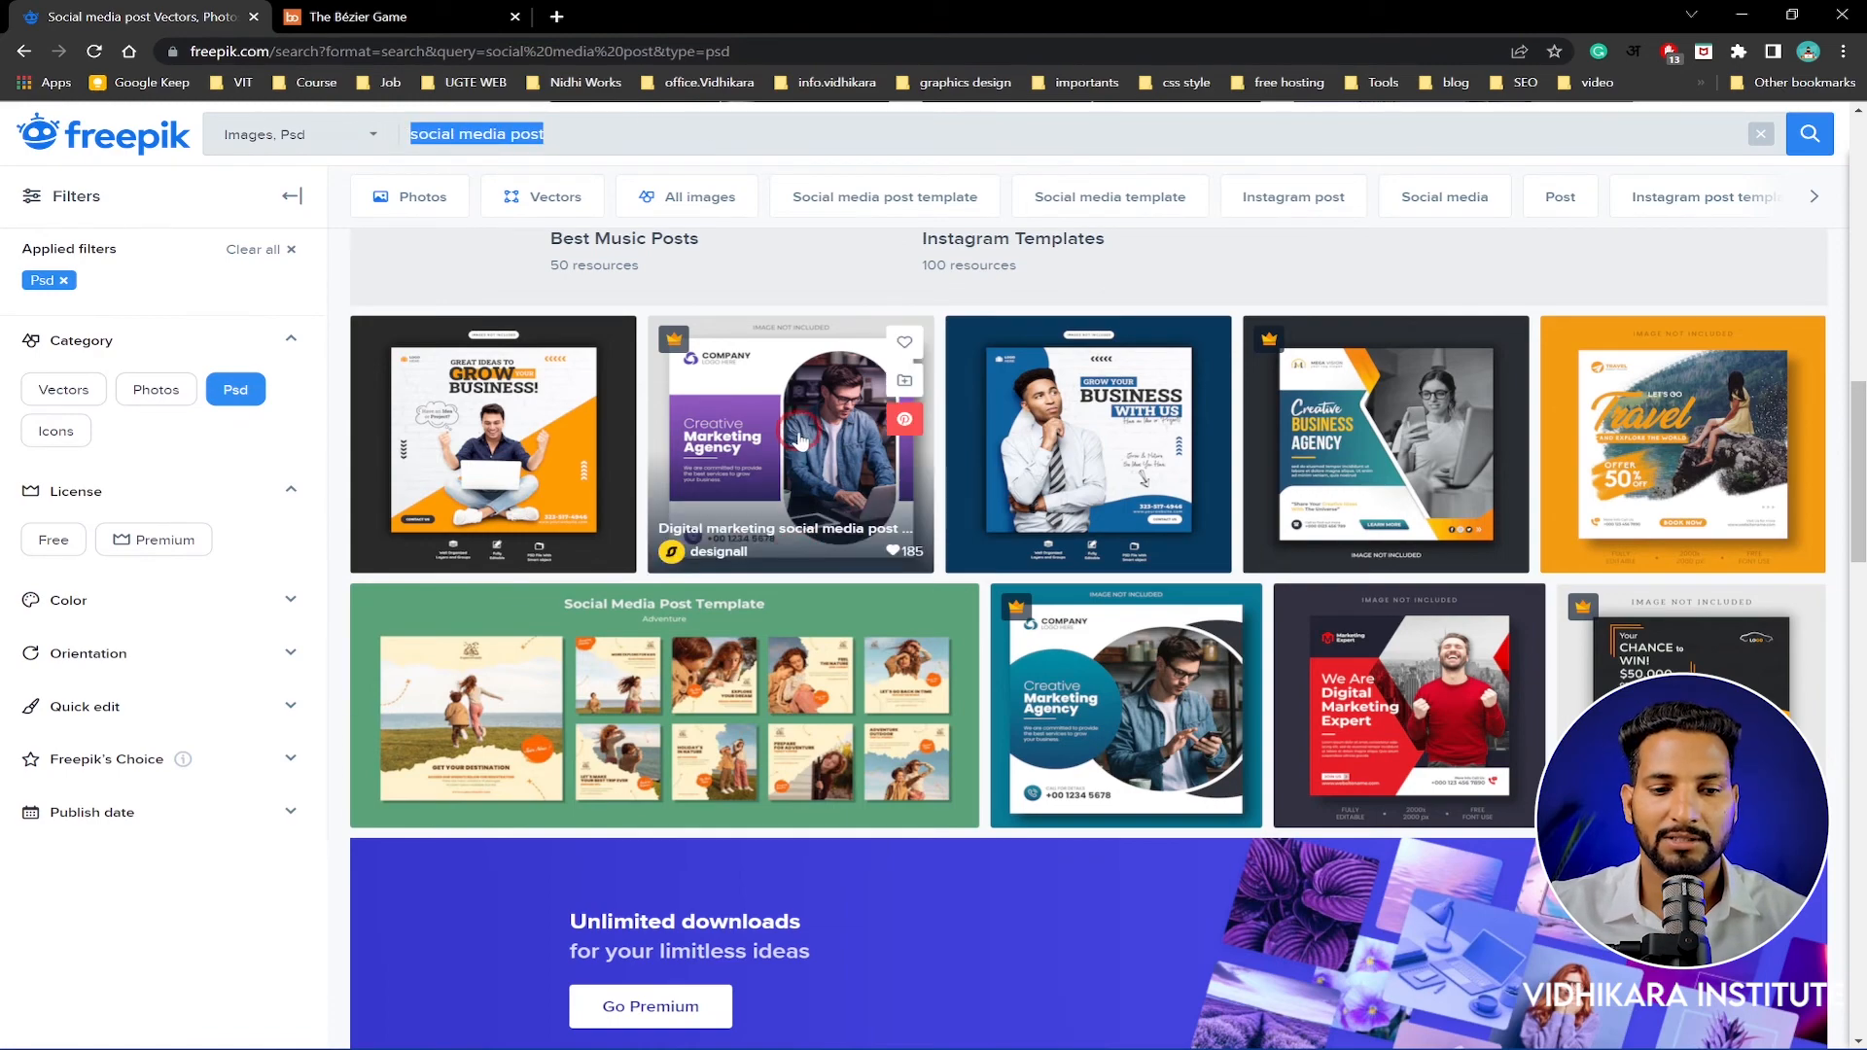
# Browse the PSD social media post templates, and remove the Psd filter to look through all image types
pyautogui.scroll(-15, 1105, 547)
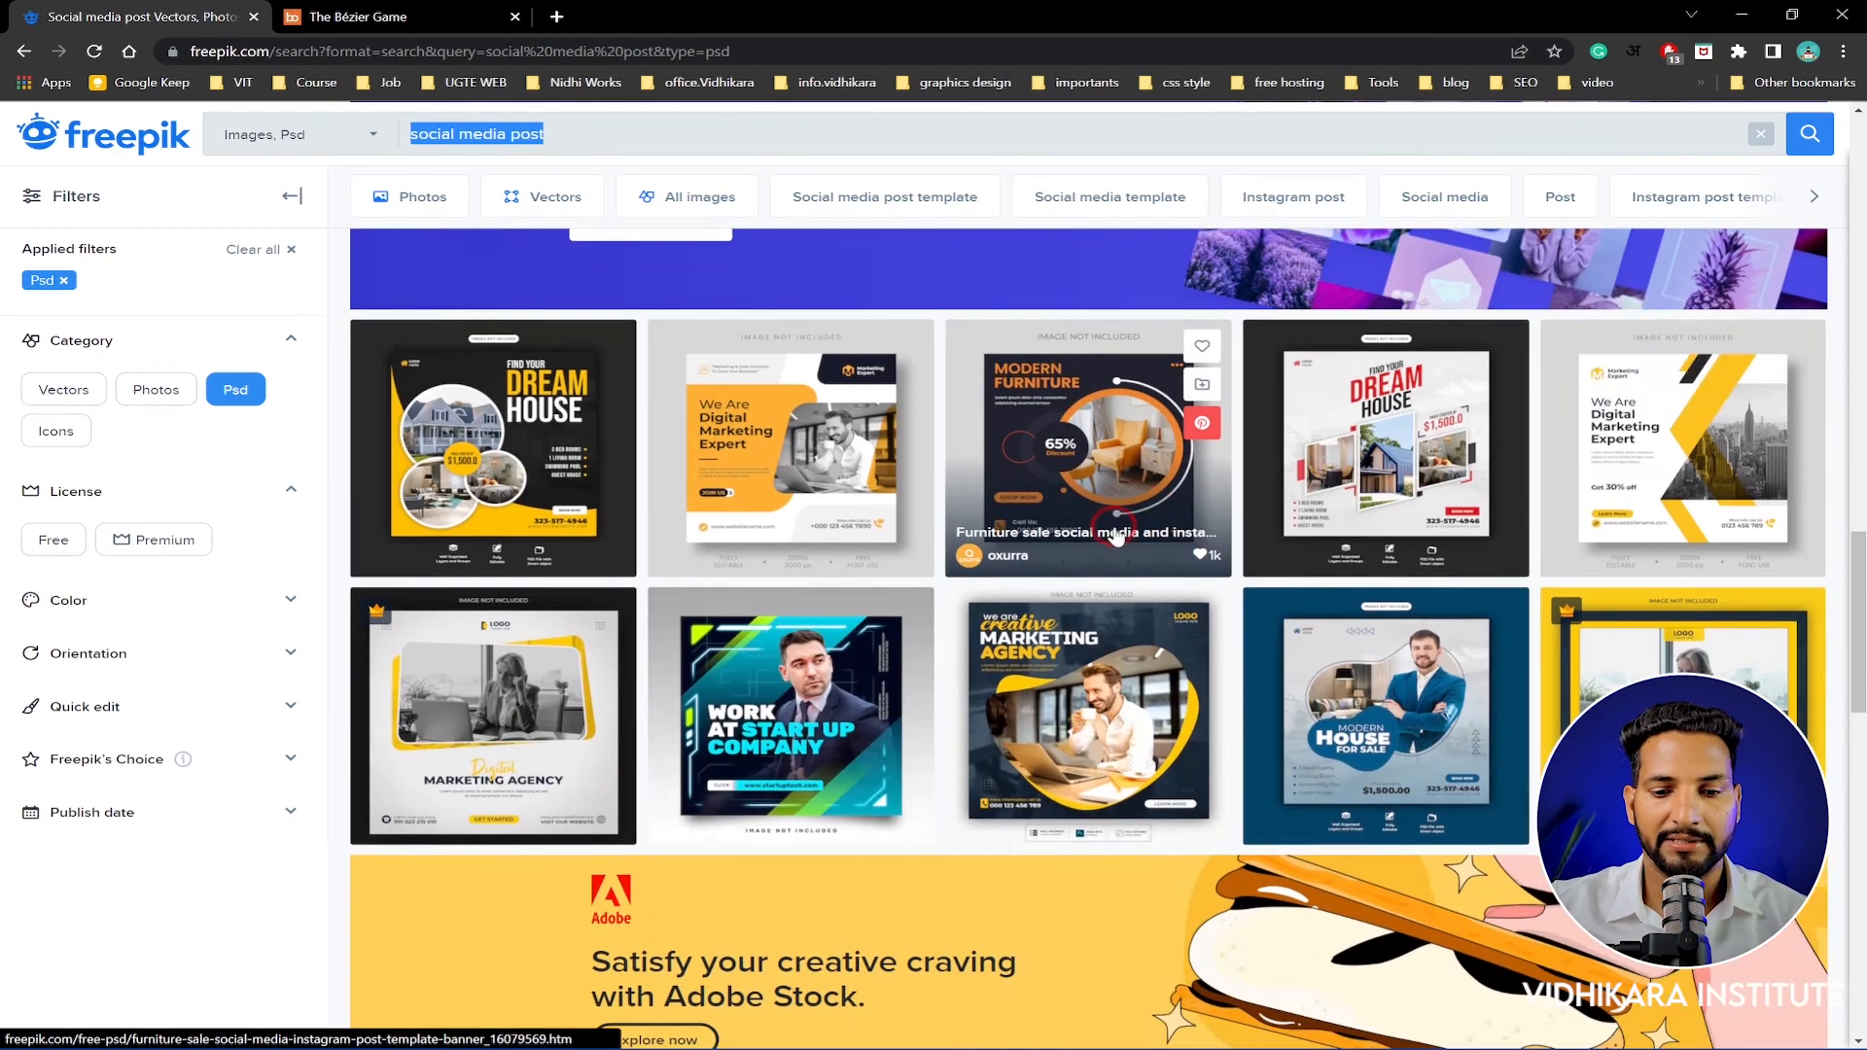
pyautogui.scroll(-8, 1105, 547)
pyautogui.scroll(3, 584, 466)
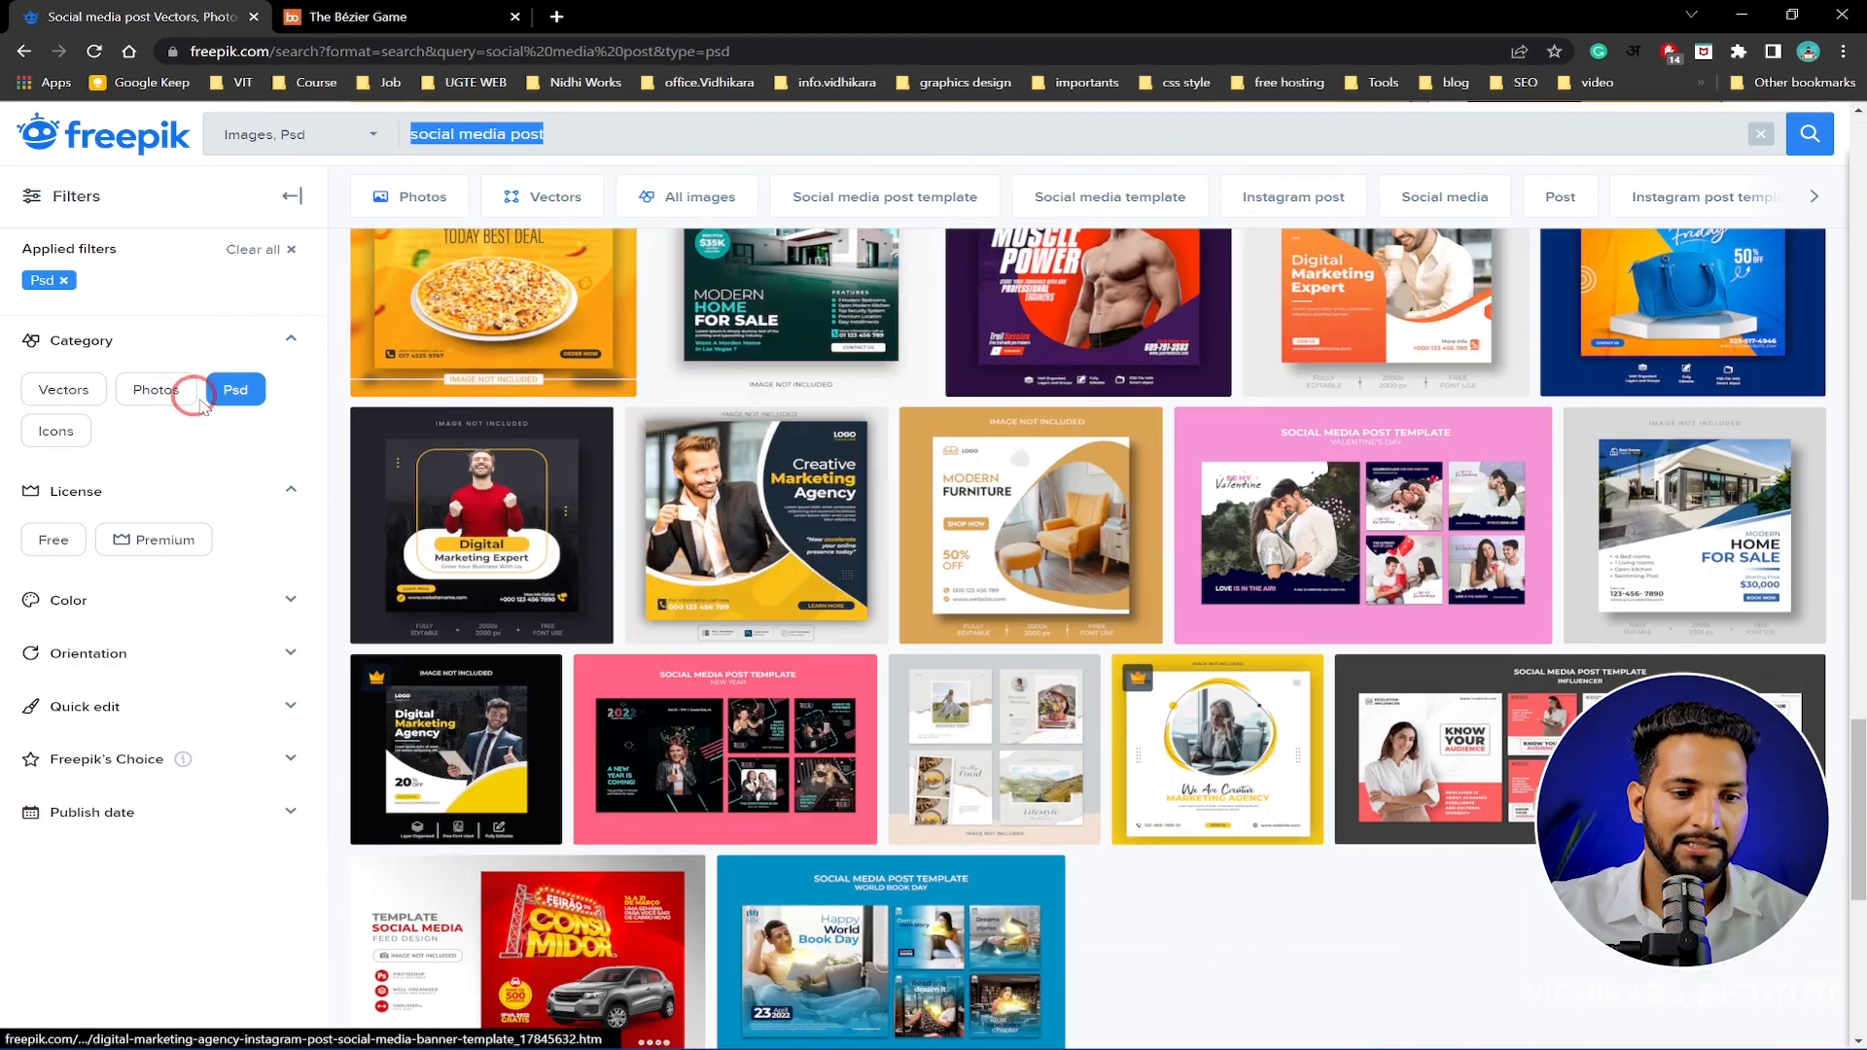
pyautogui.click(234, 399)
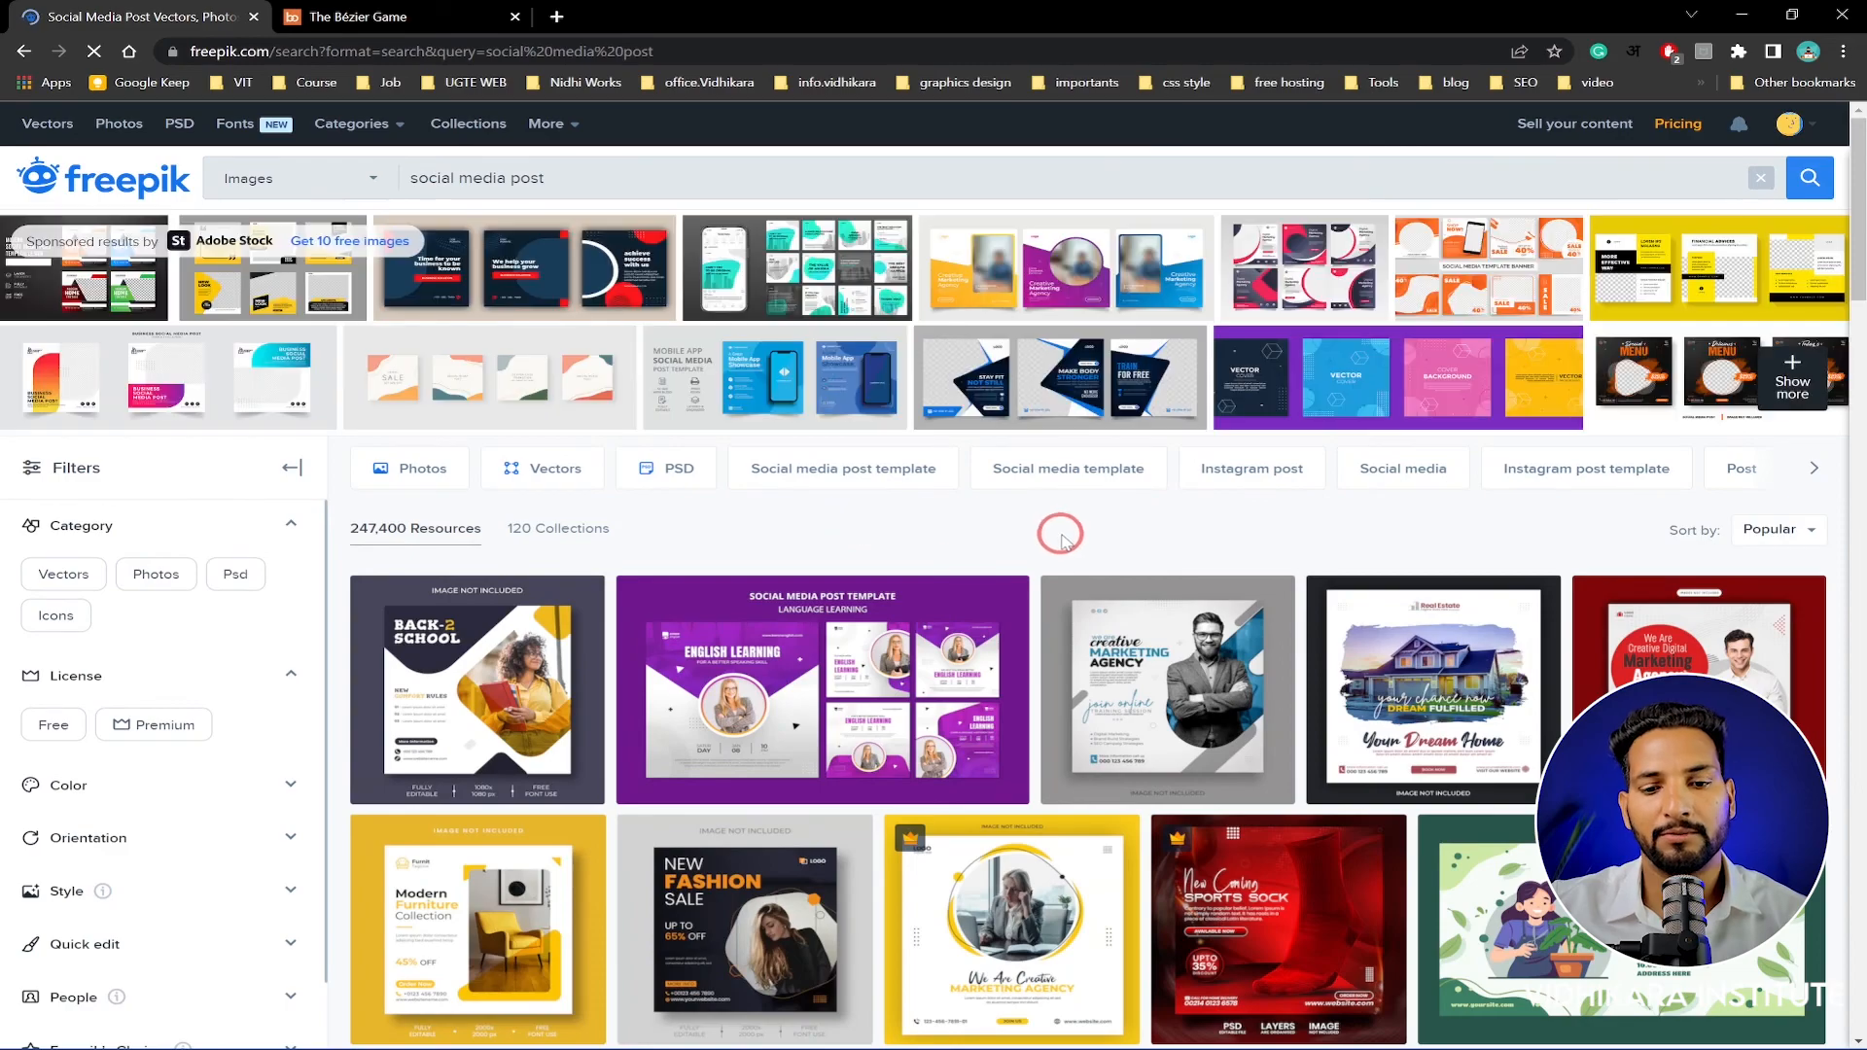
pyautogui.scroll(-4, 1165, 720)
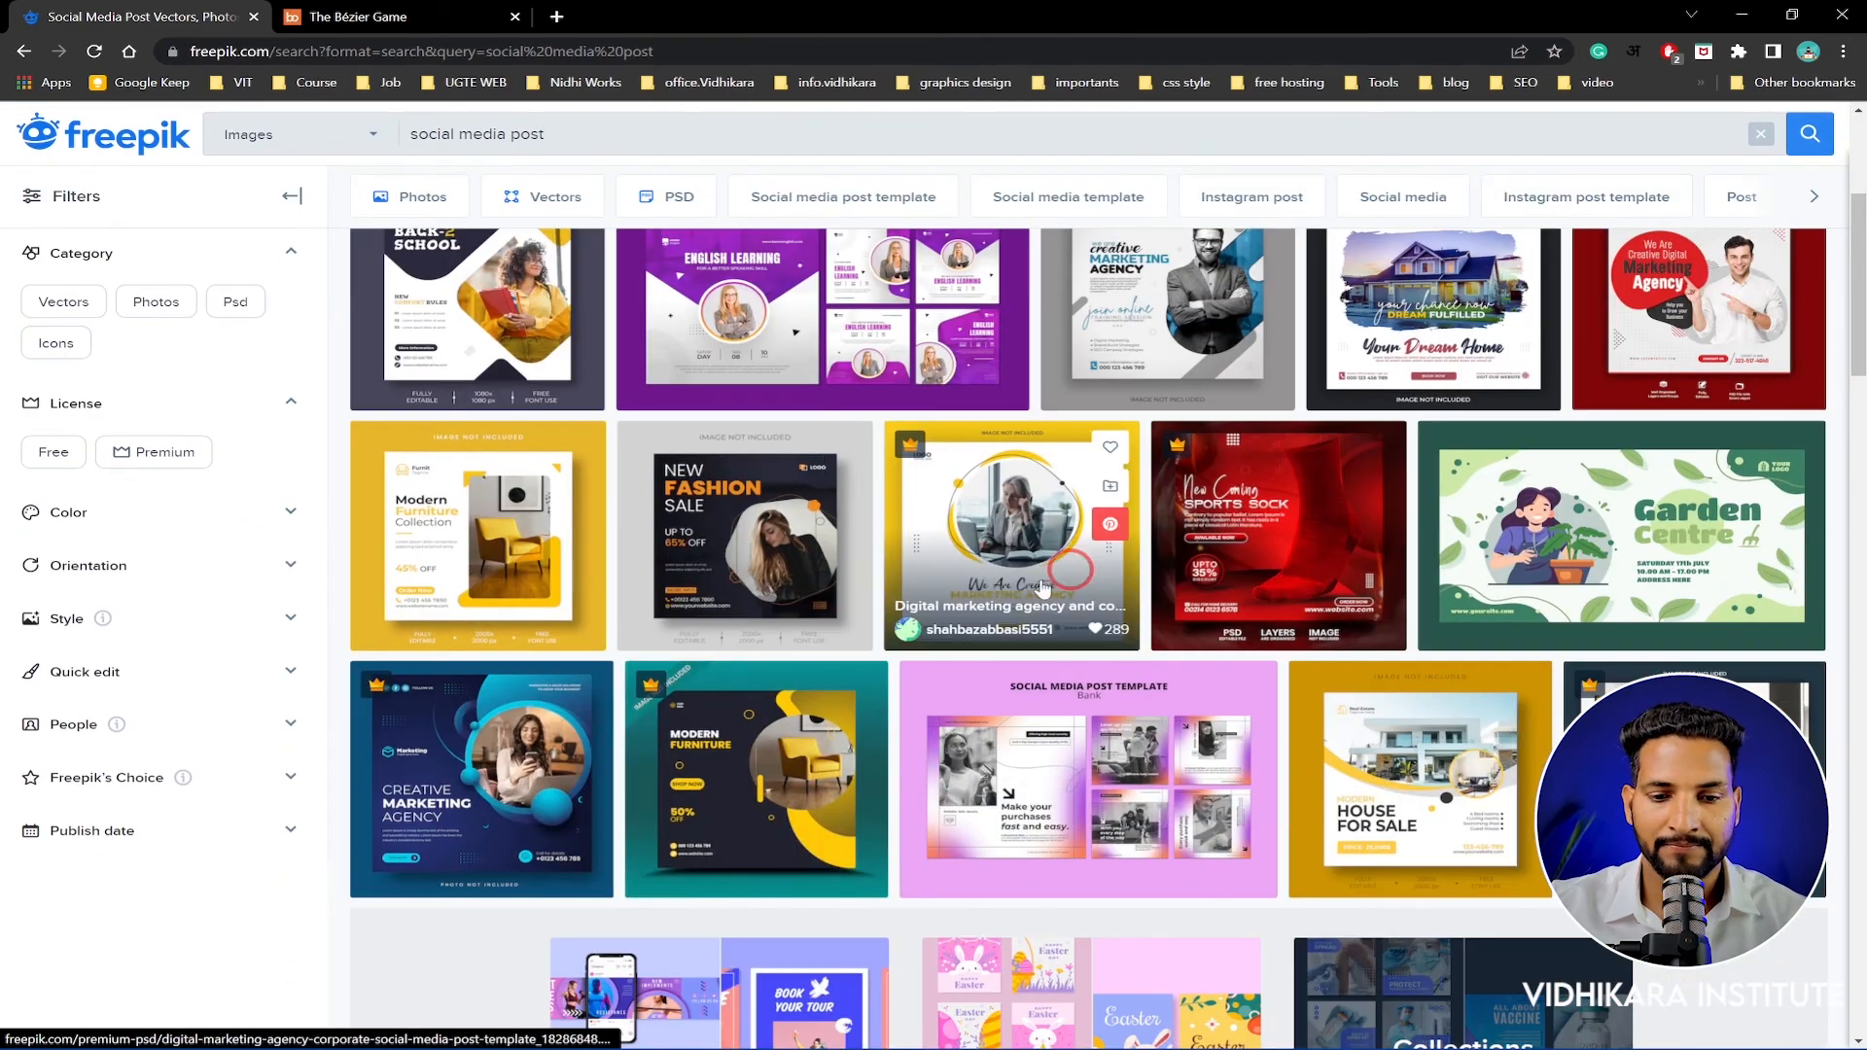
# Browse the social media post results, preview the free Modern Furniture discount template, and close the preview
pyautogui.scroll(-2, 1167, 603)
pyautogui.scroll(-15, 1391, 583)
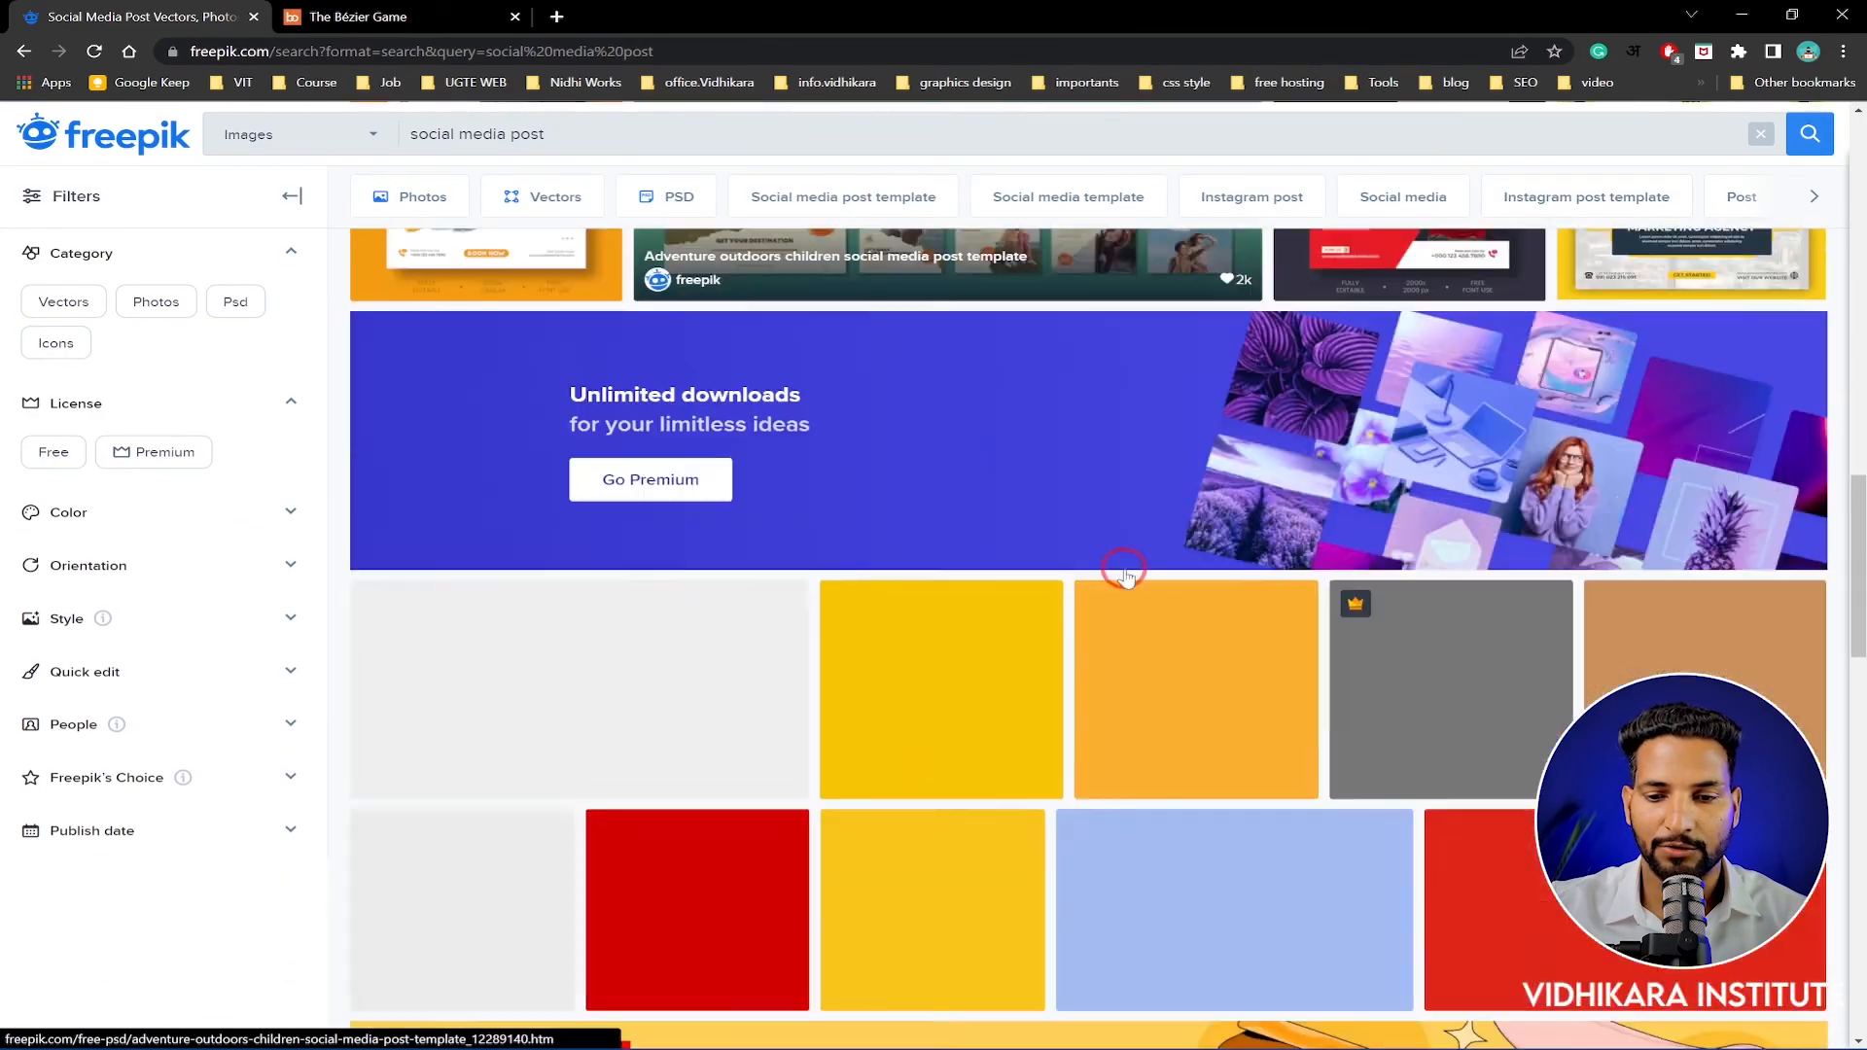
pyautogui.scroll(-5, 1142, 588)
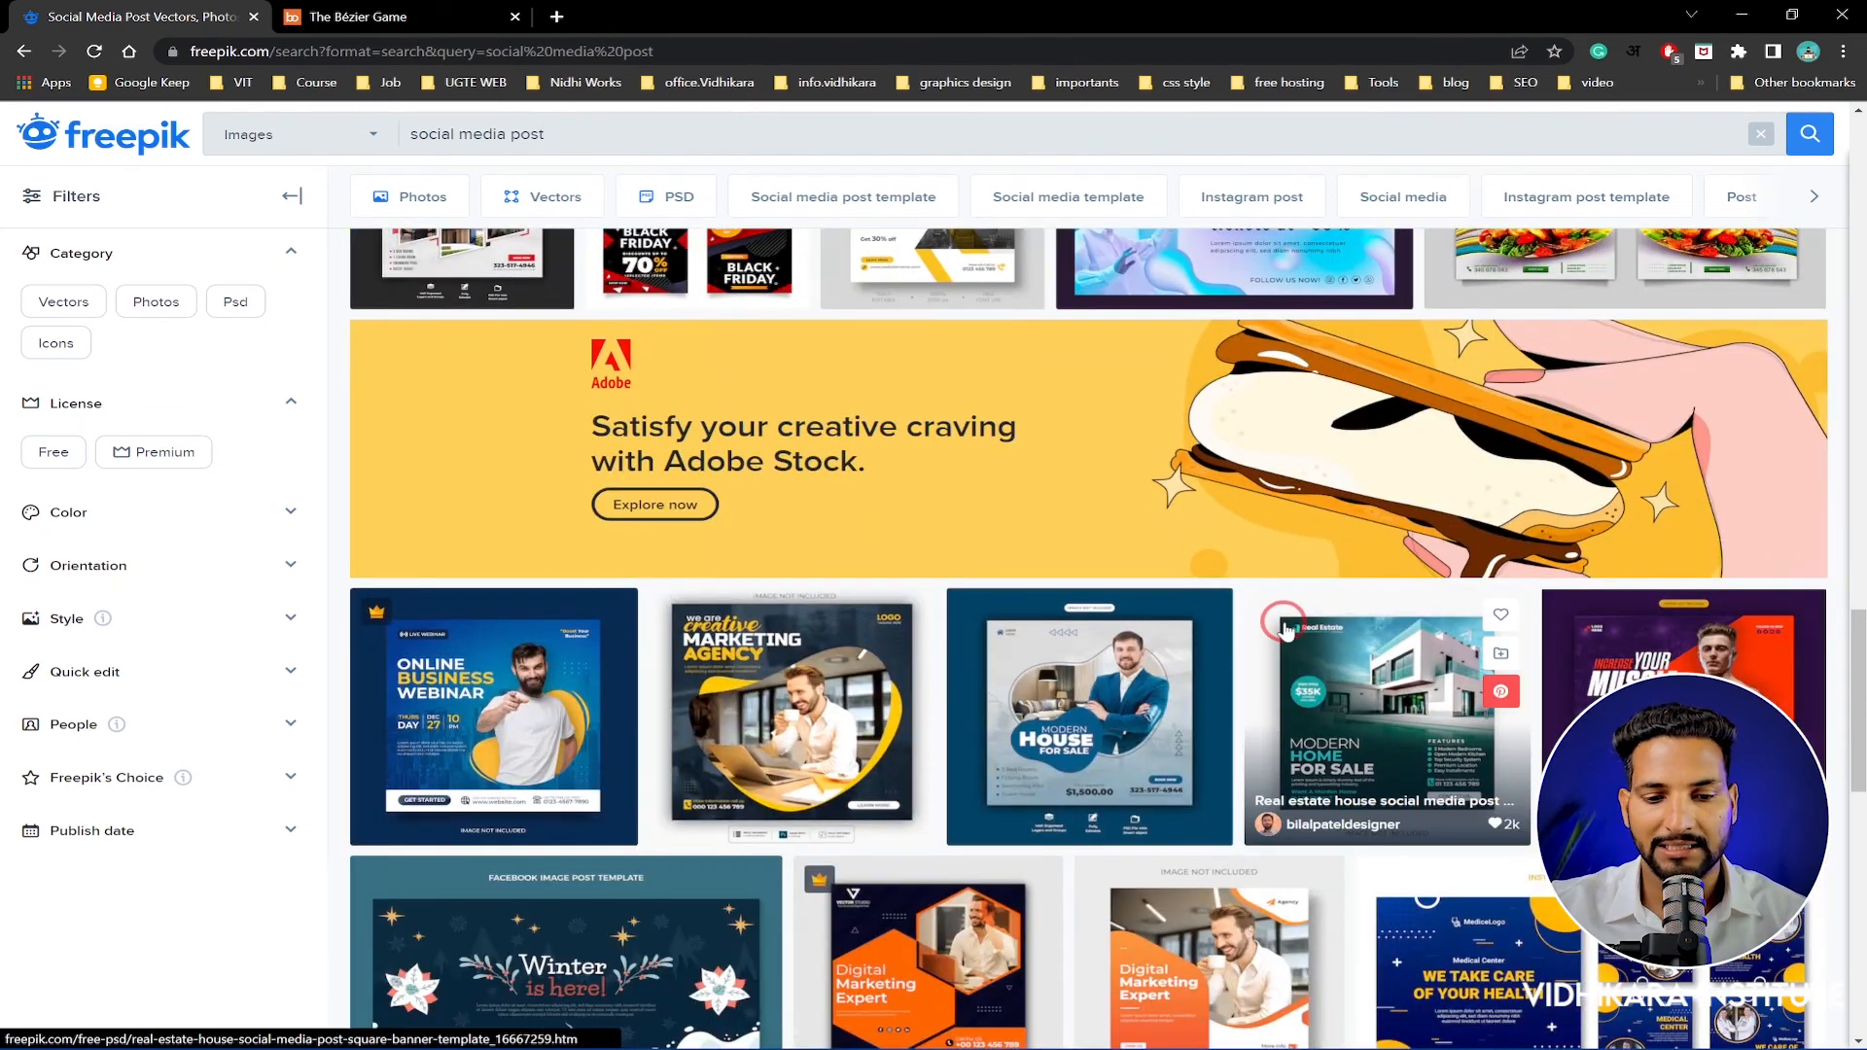
pyautogui.scroll(1, 1162, 707)
pyautogui.scroll(4, 1162, 706)
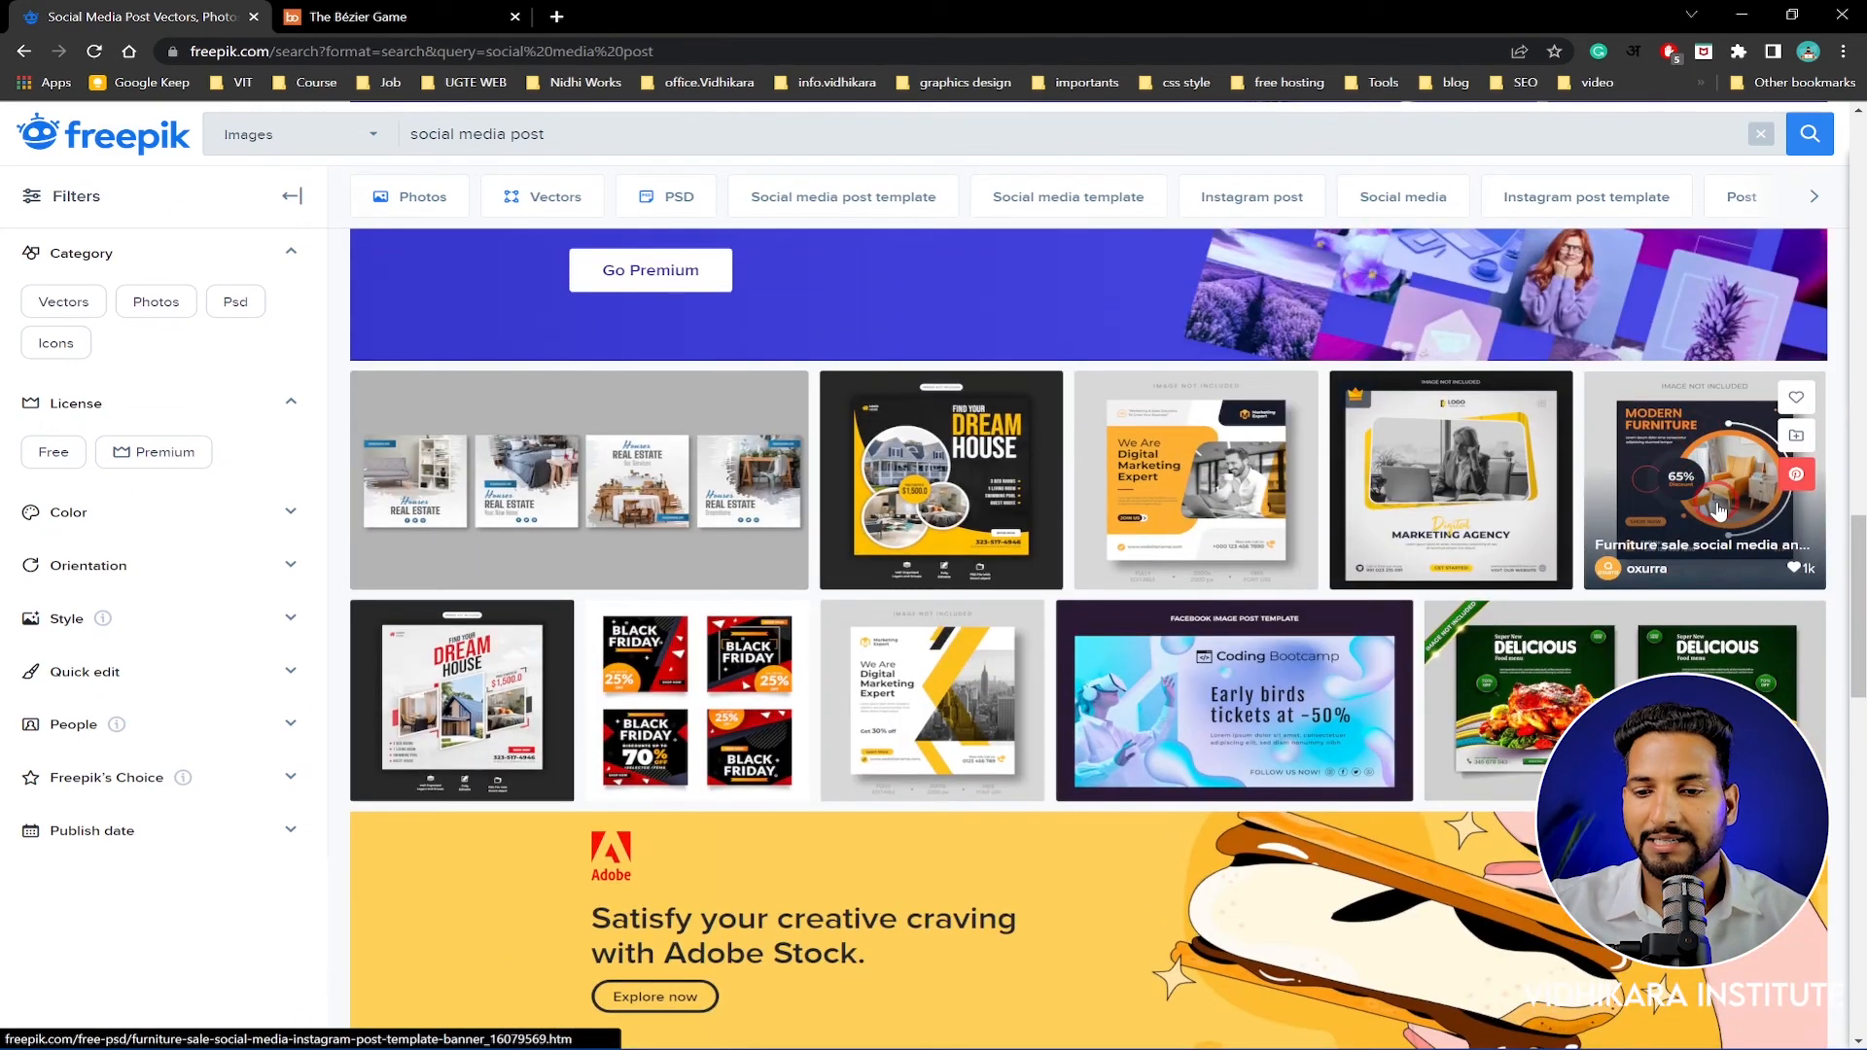
pyautogui.click(1619, 537)
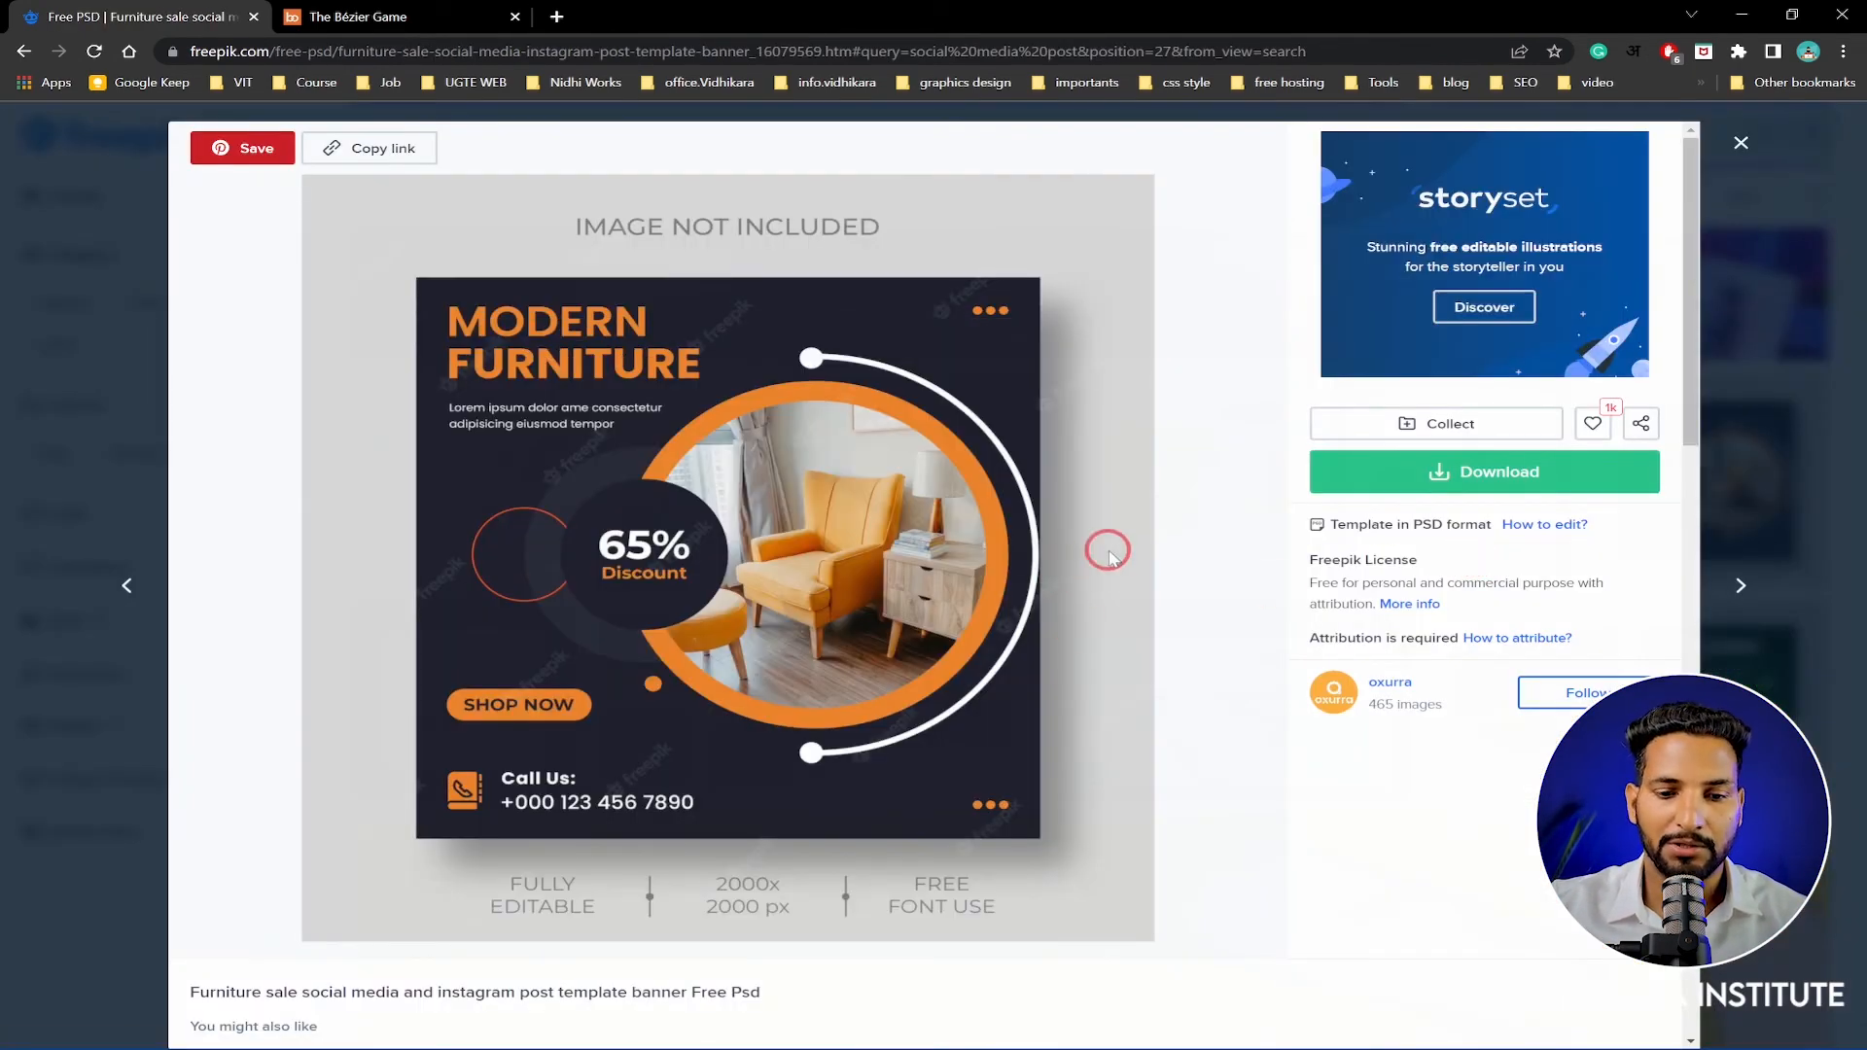
pyautogui.click(1741, 143)
# Preview the free yellow-and-black Creative Marketing Agency post template further down the results, and close the preview
pyautogui.scroll(-4, 1085, 552)
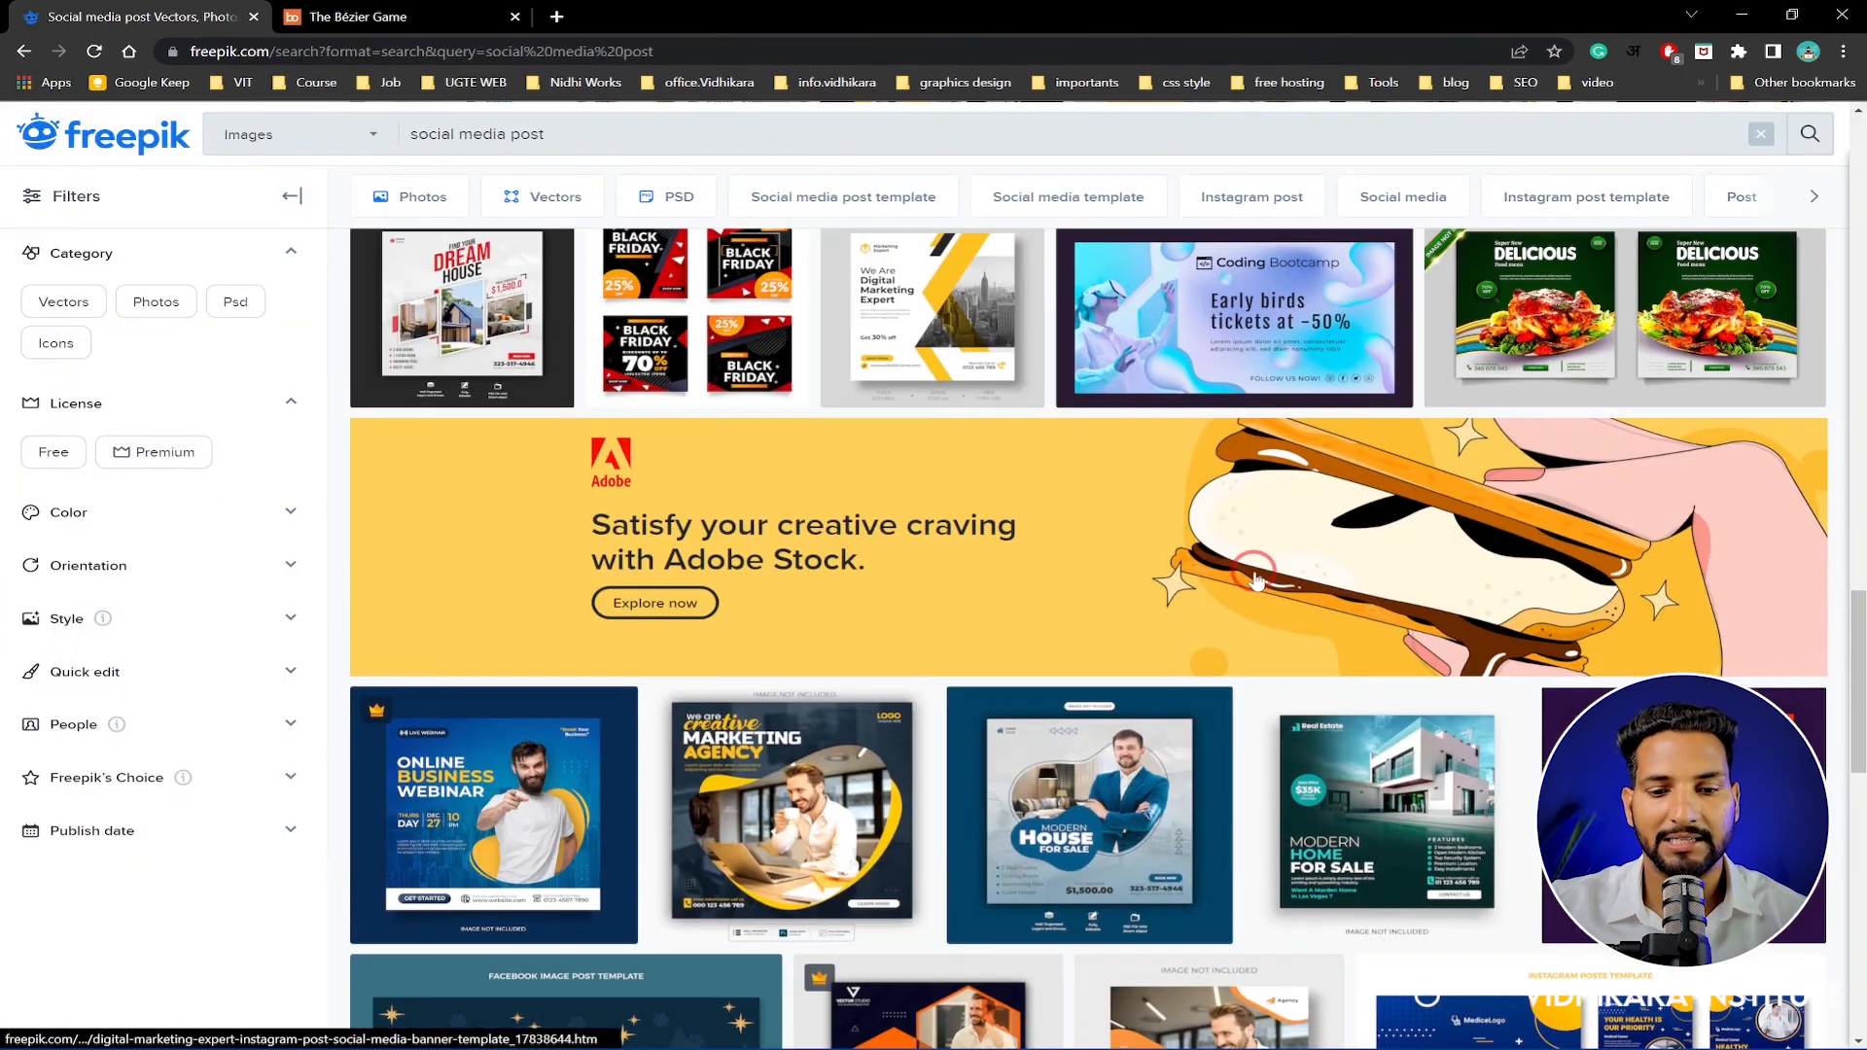
pyautogui.scroll(-4, 1086, 553)
pyautogui.click(863, 529)
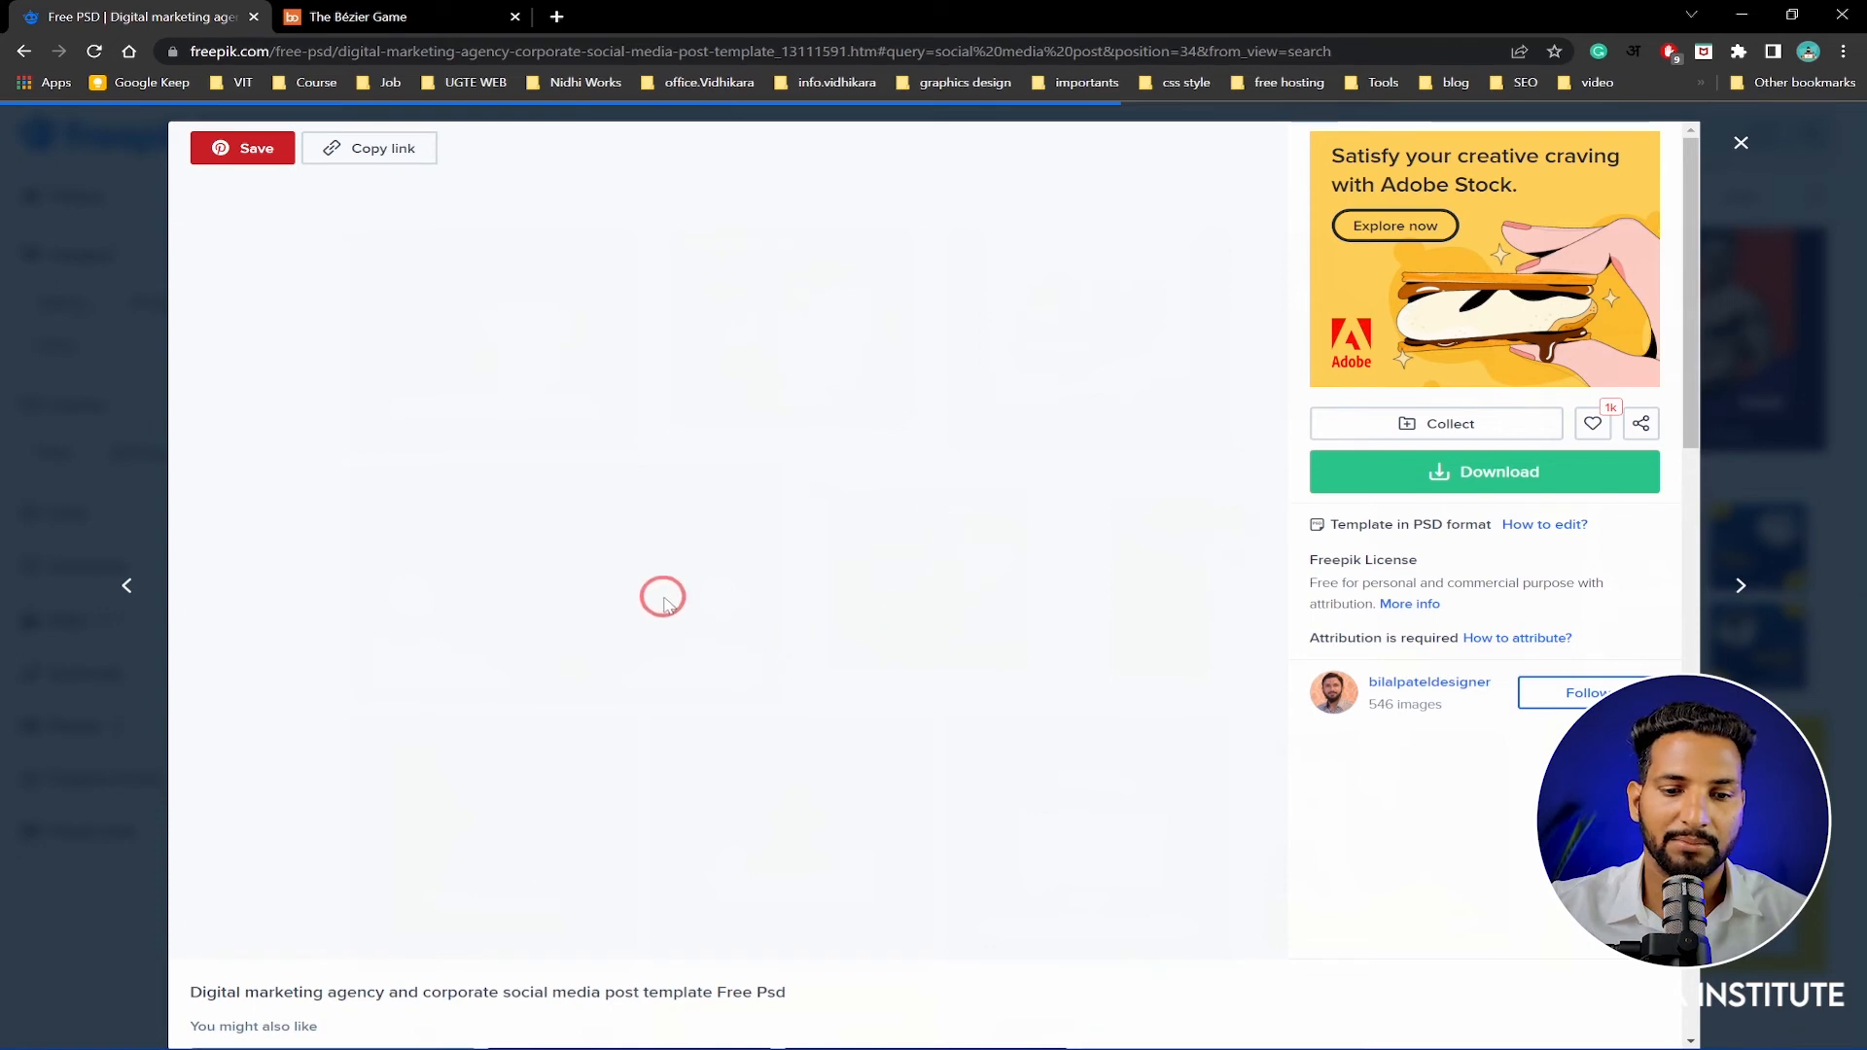
pyautogui.click(1741, 143)
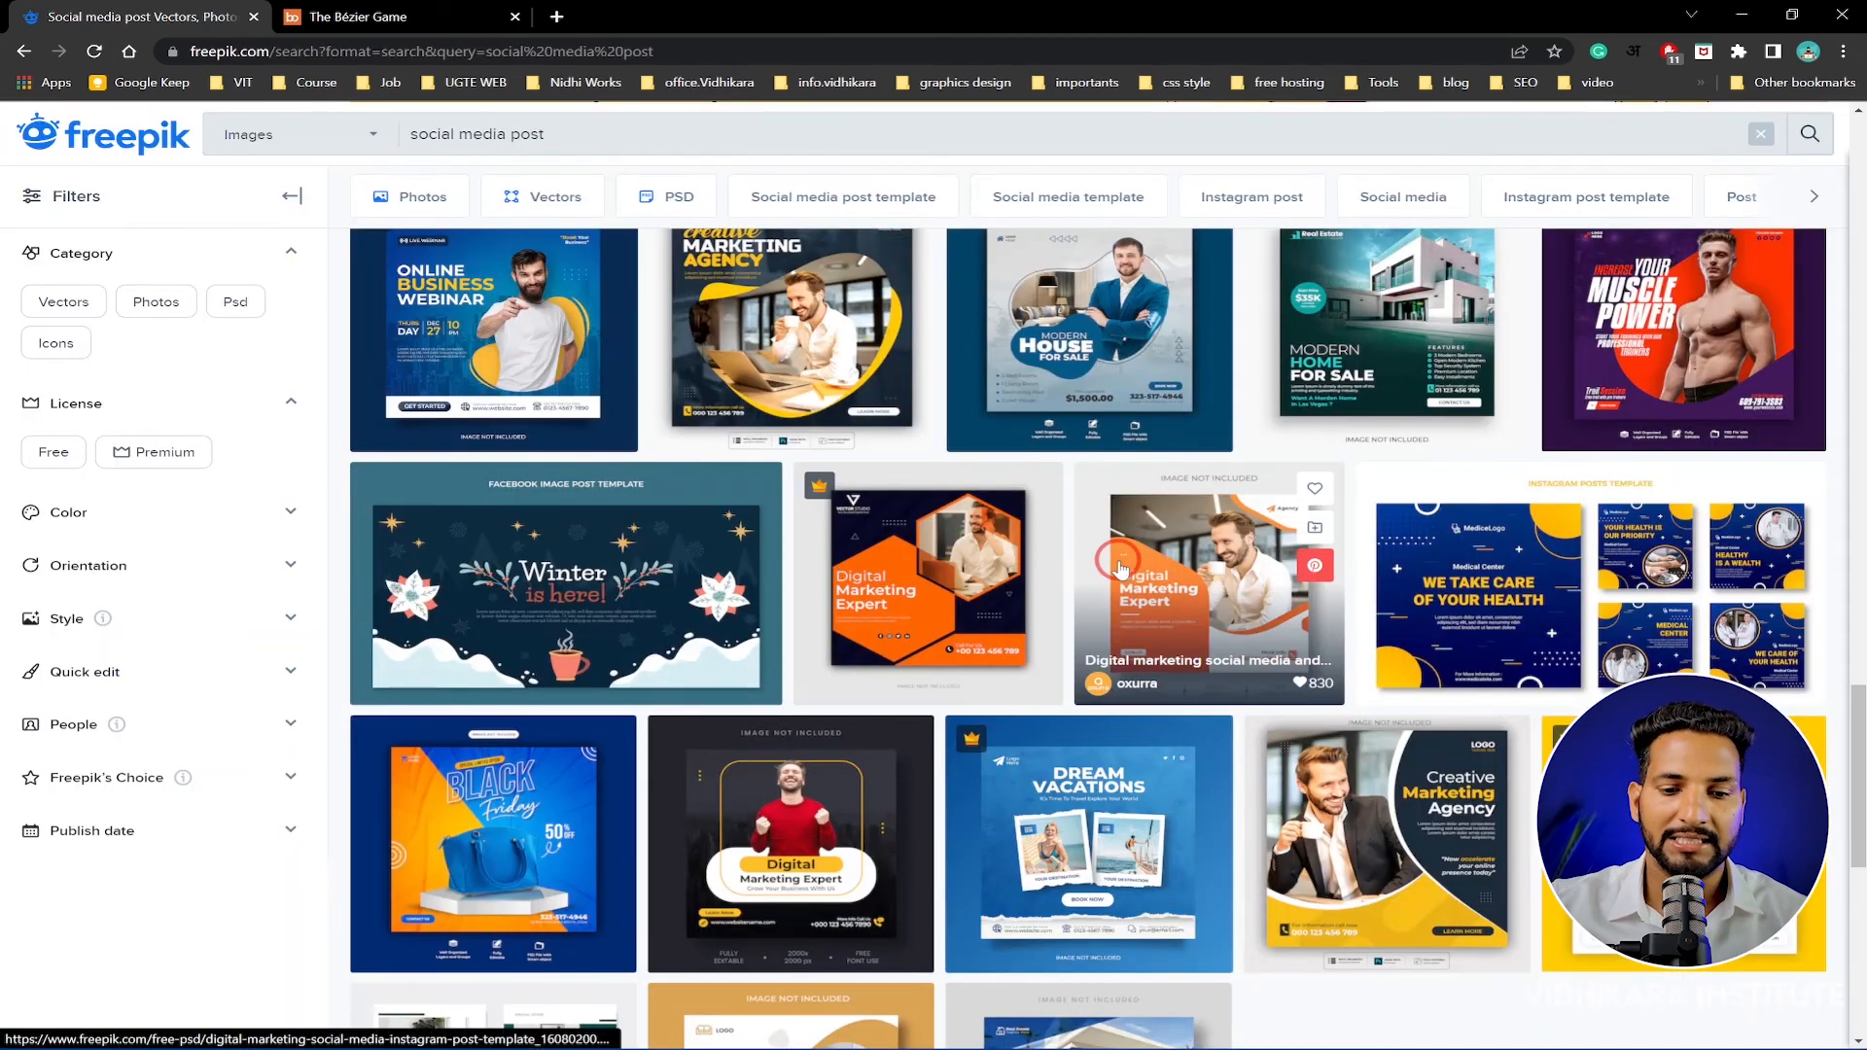
# Preview the premium yellow Digital Marketing Agency template near the end of the results, close it, and go to results page 2
pyautogui.scroll(-1, 1021, 603)
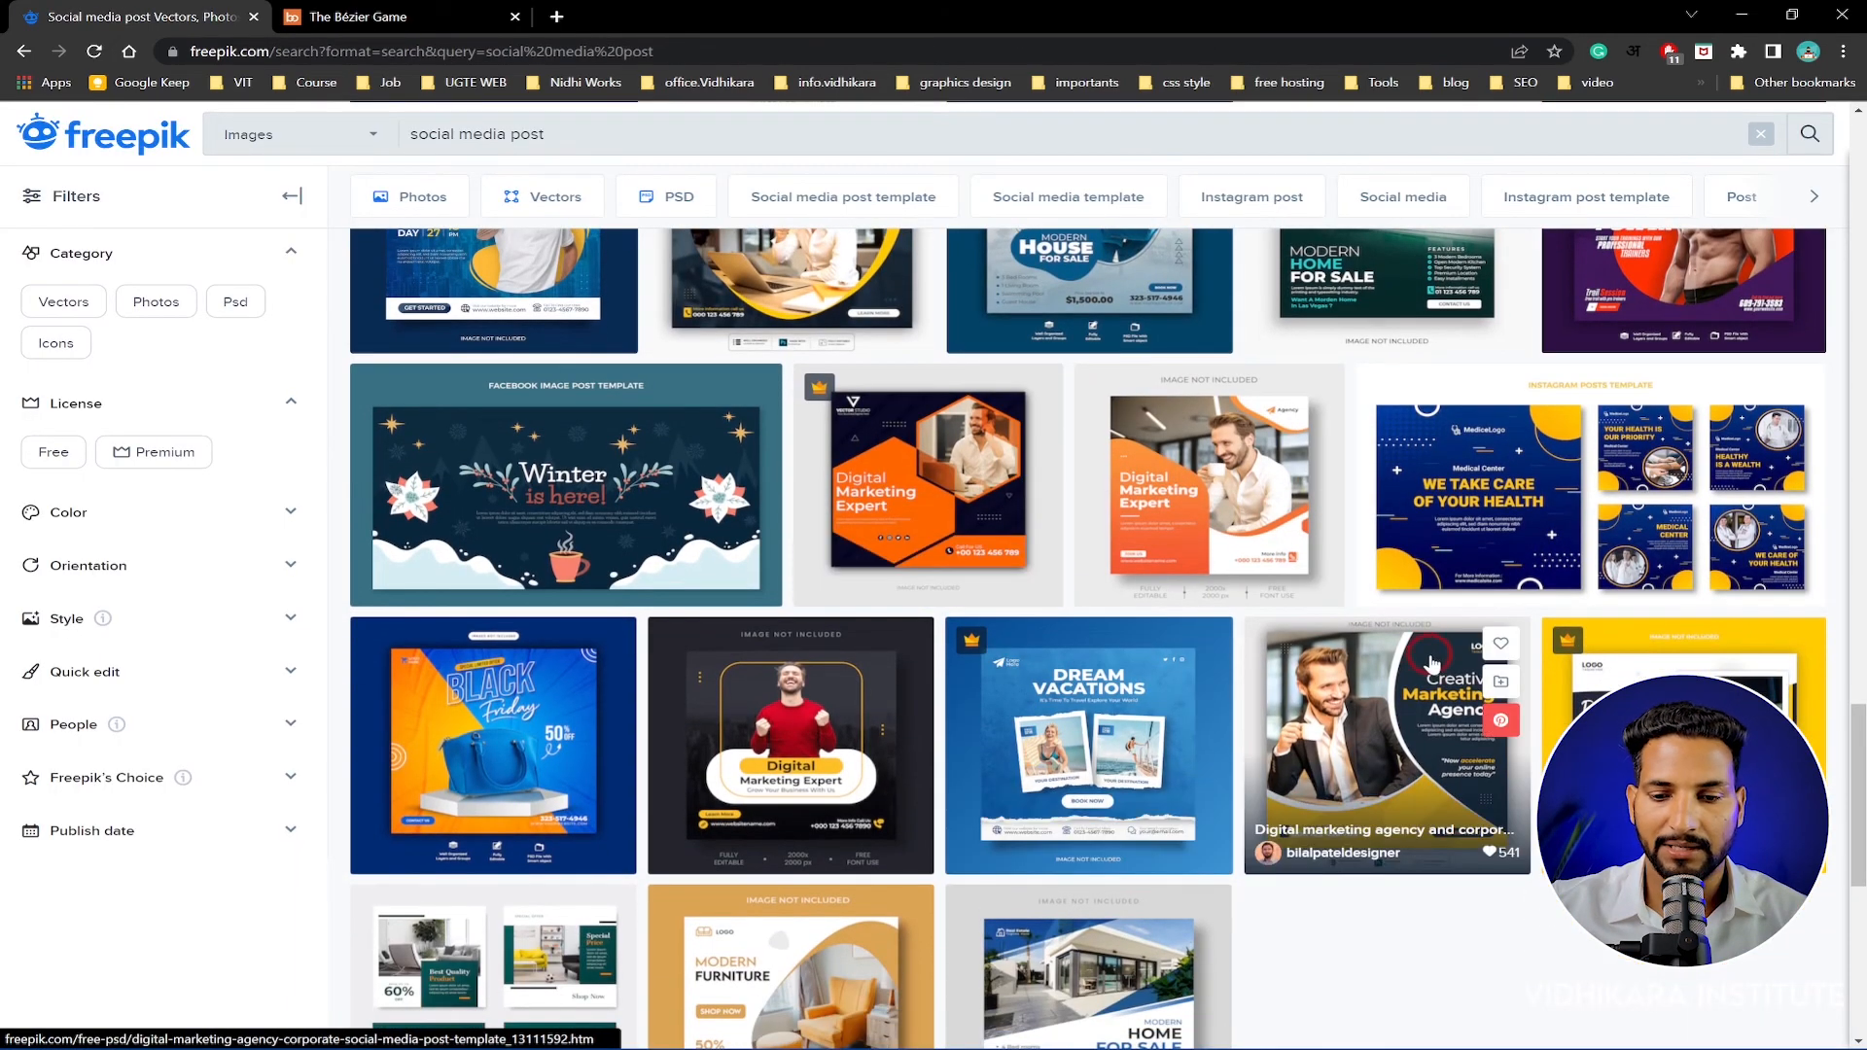
pyautogui.scroll(-3, 1430, 664)
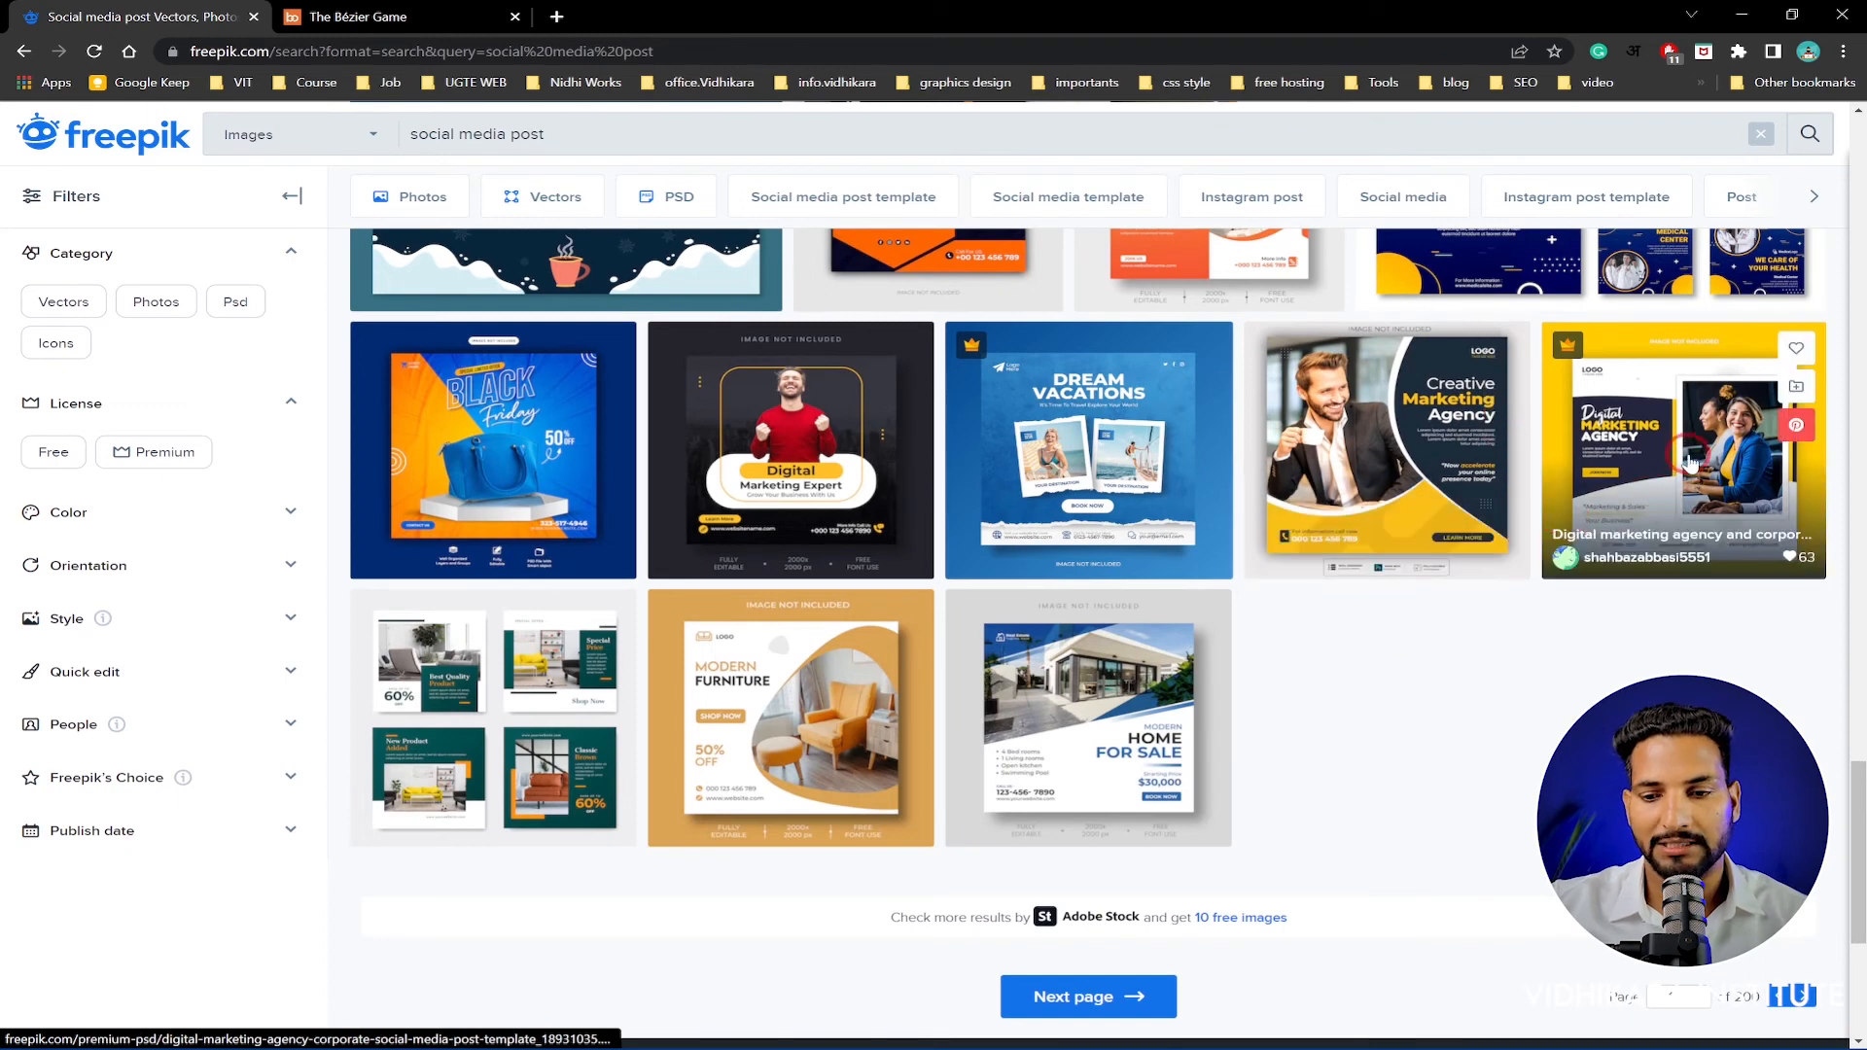
pyautogui.click(1637, 545)
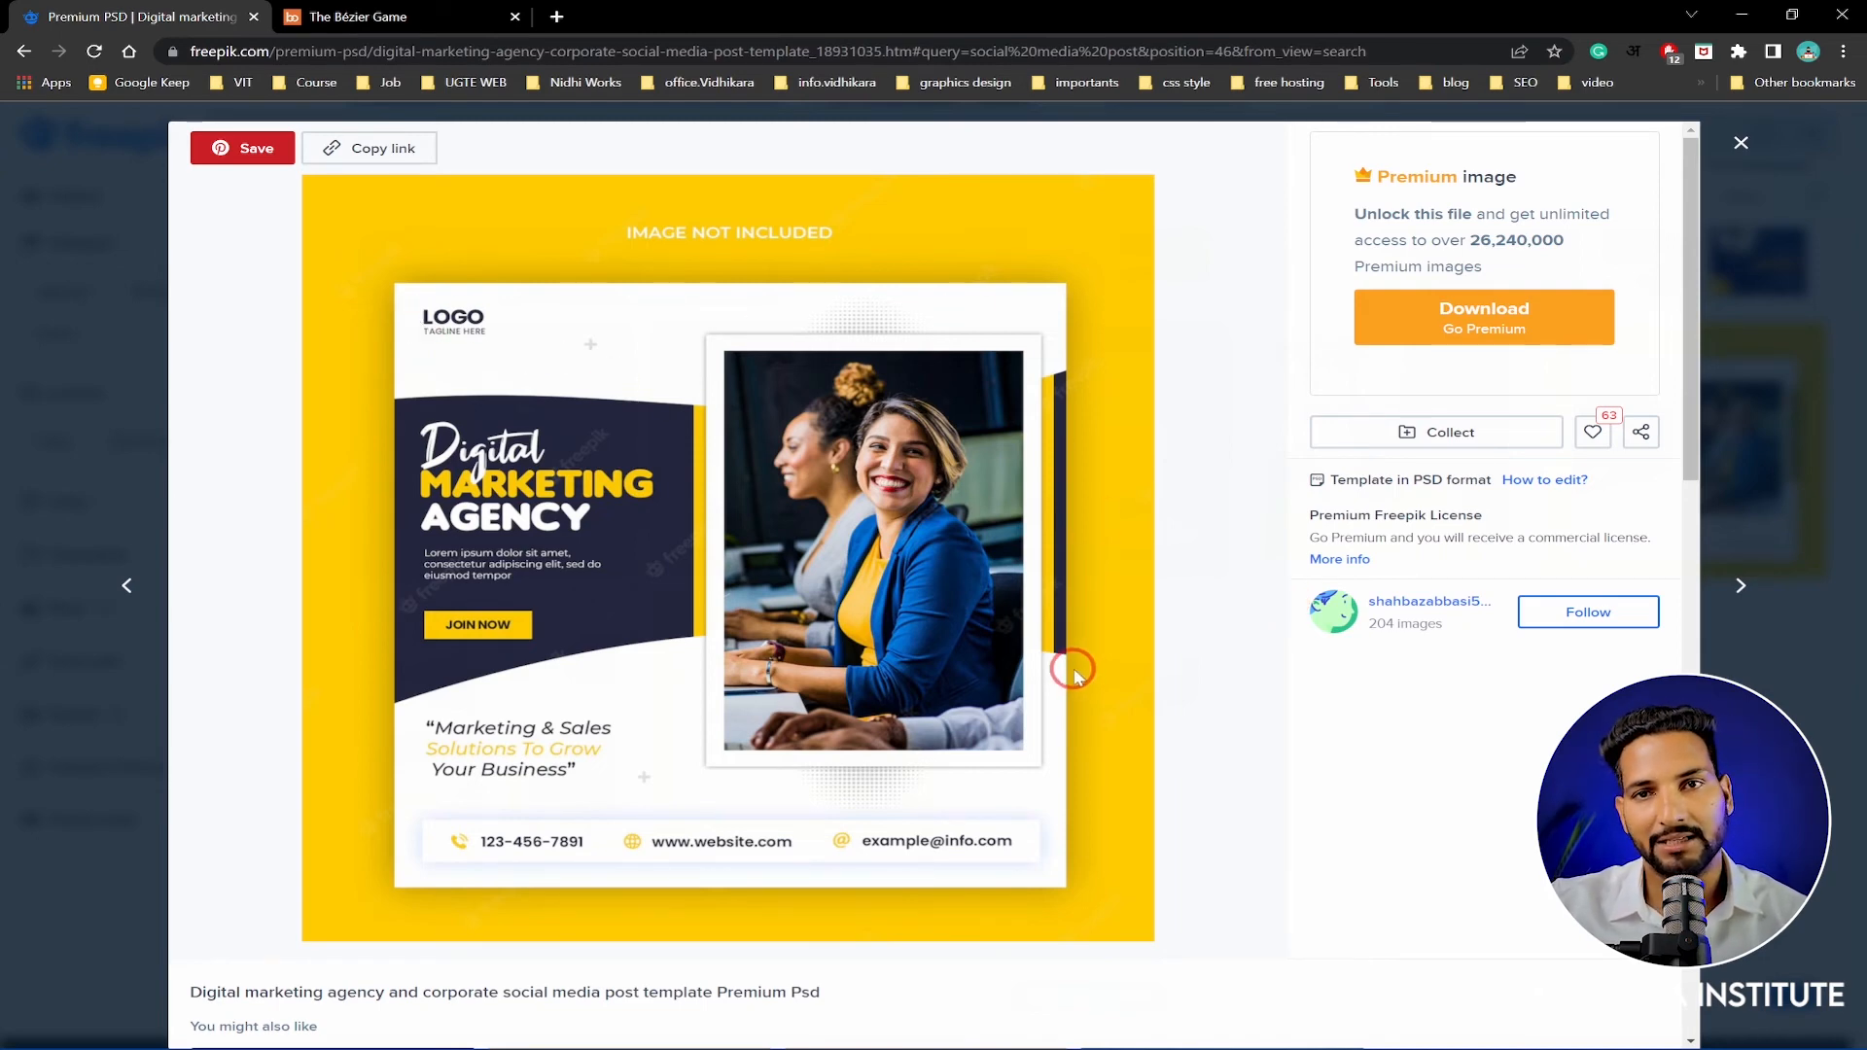
pyautogui.click(1741, 143)
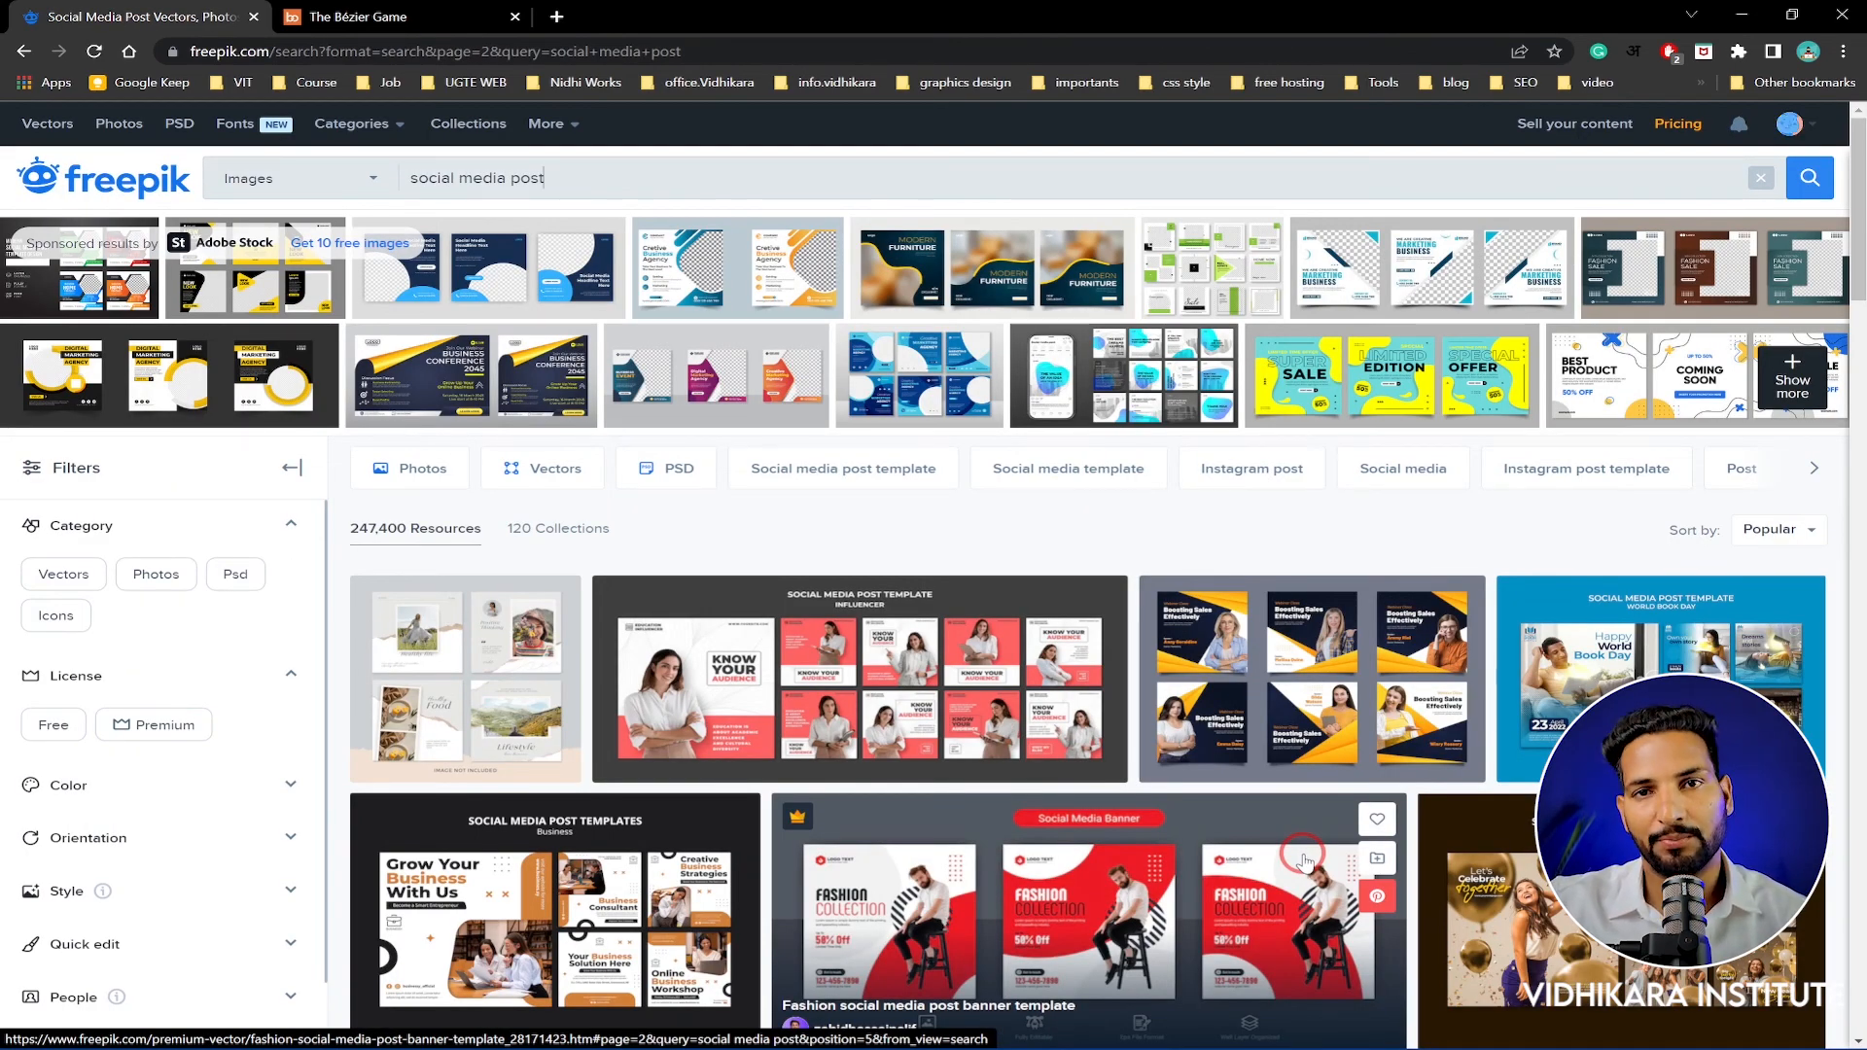
# Open the "We are Creative Marketing Agency" webinar template on results page 2 and examine its curved shapes and phone icon
pyautogui.scroll(-8, 1157, 870)
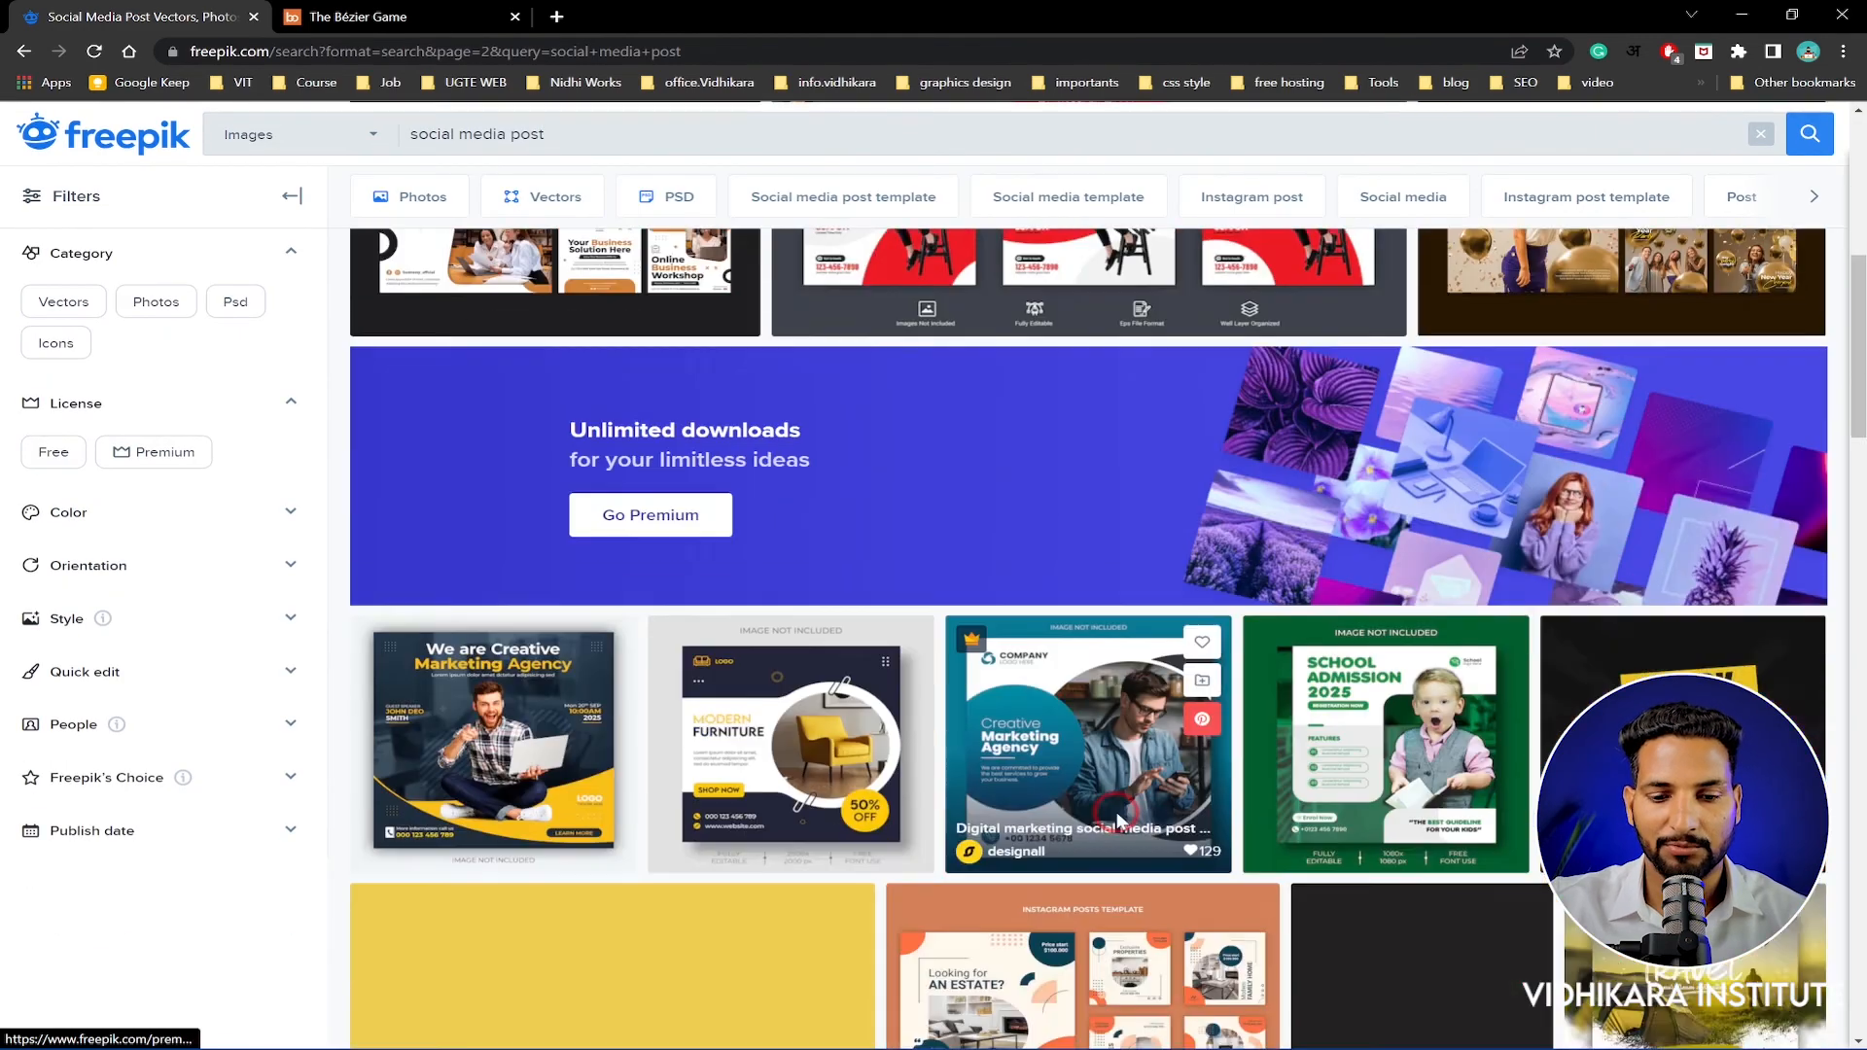
pyautogui.scroll(-3, 1118, 817)
pyautogui.scroll(6, 1116, 813)
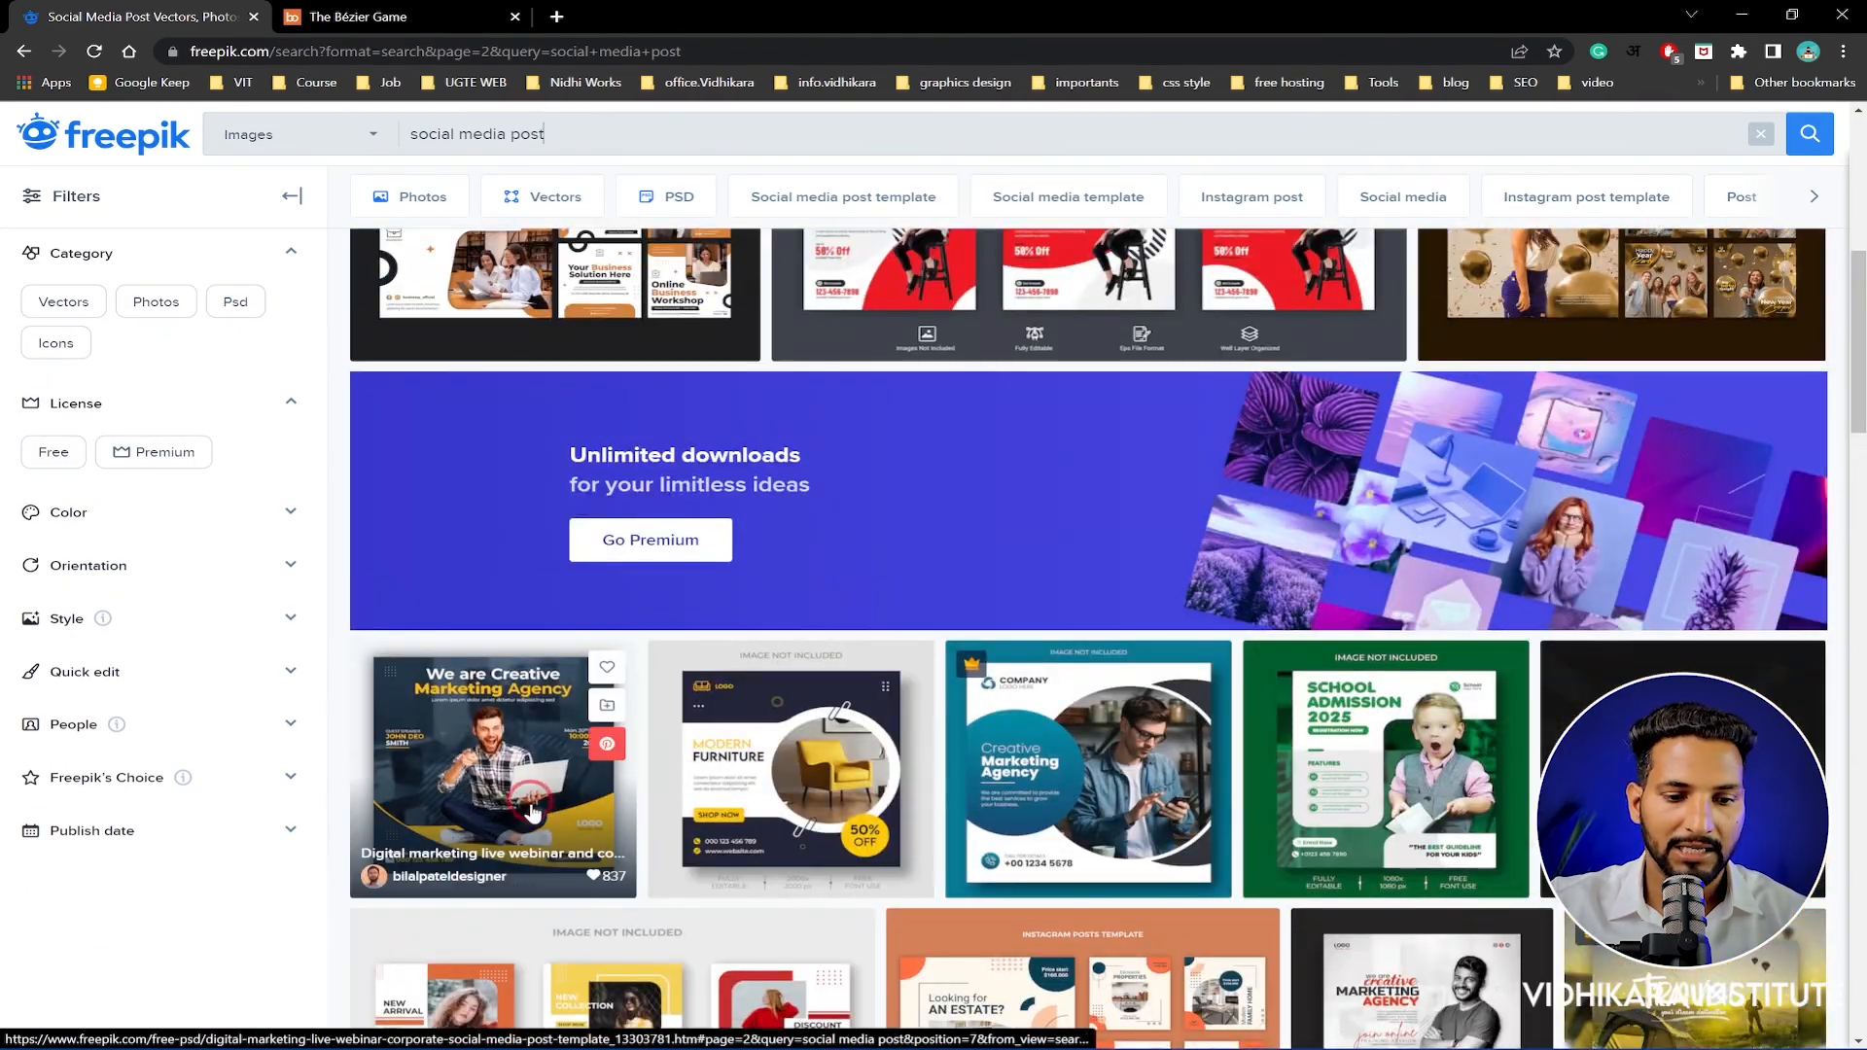
pyautogui.click(532, 812)
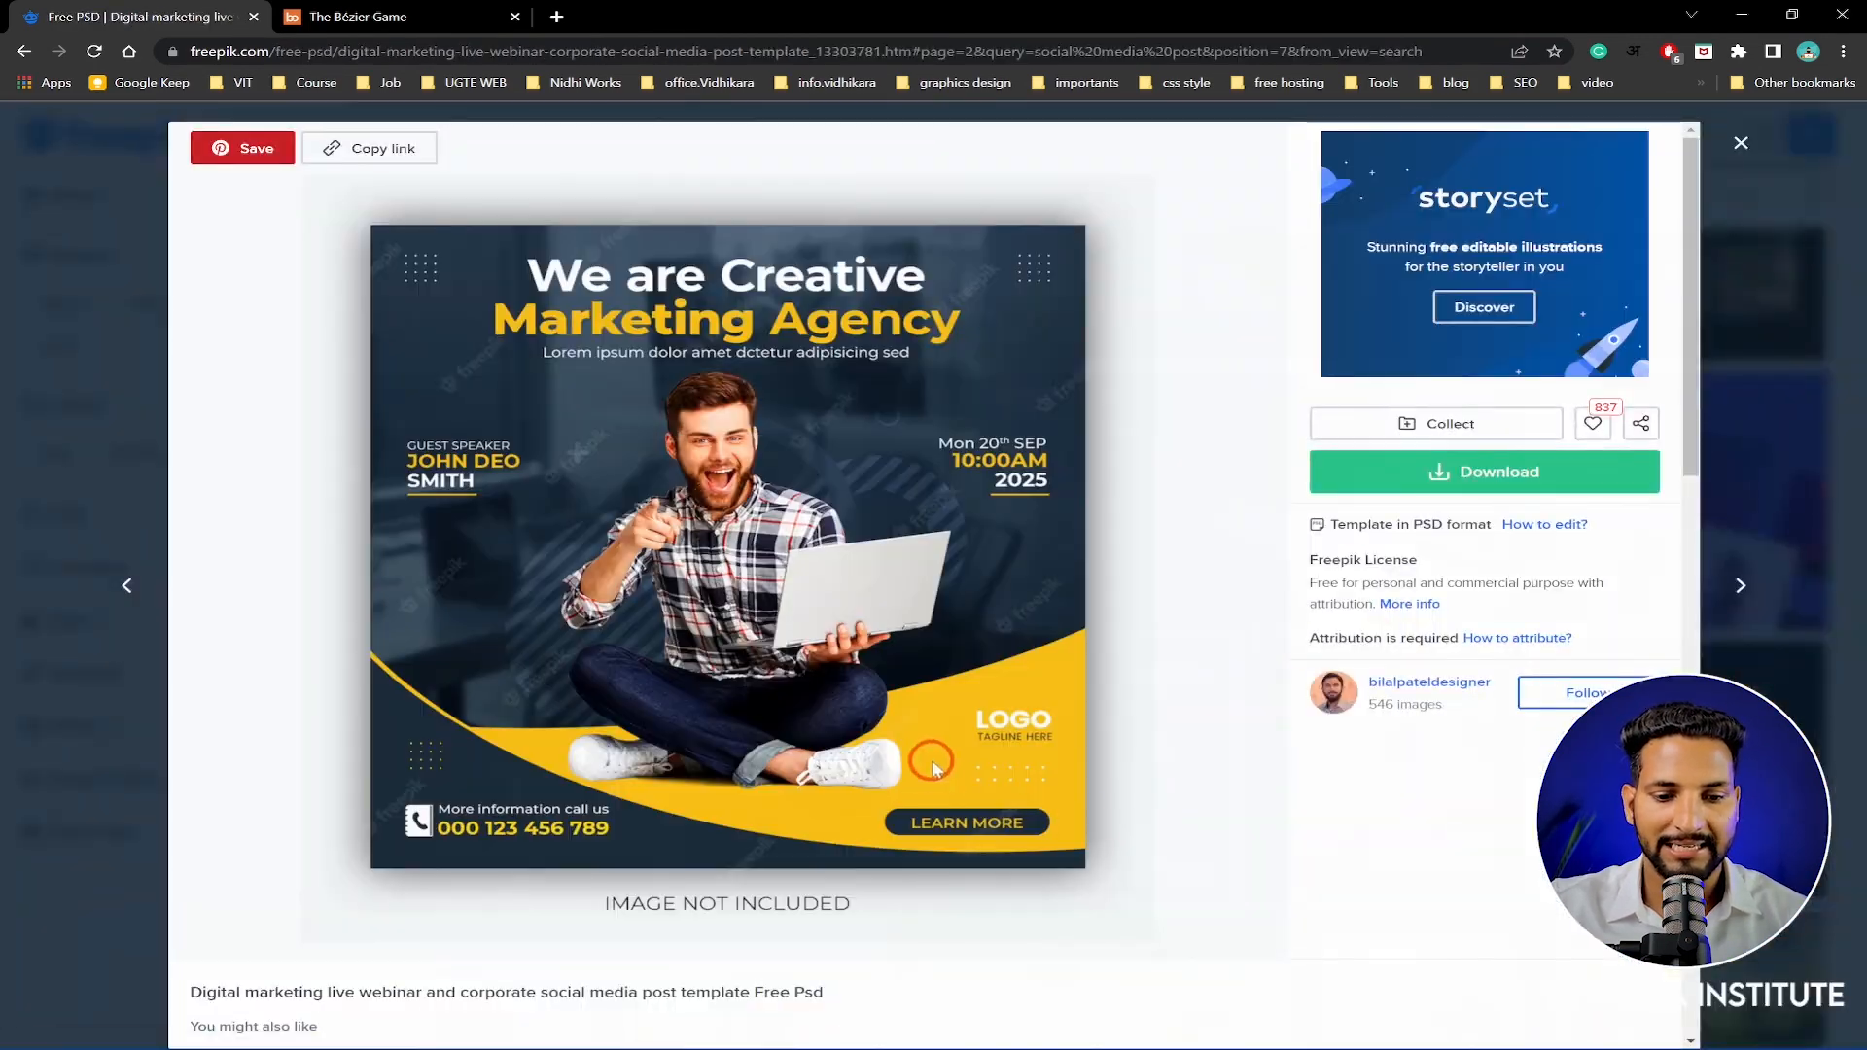
pyautogui.scroll(-3, 637, 685)
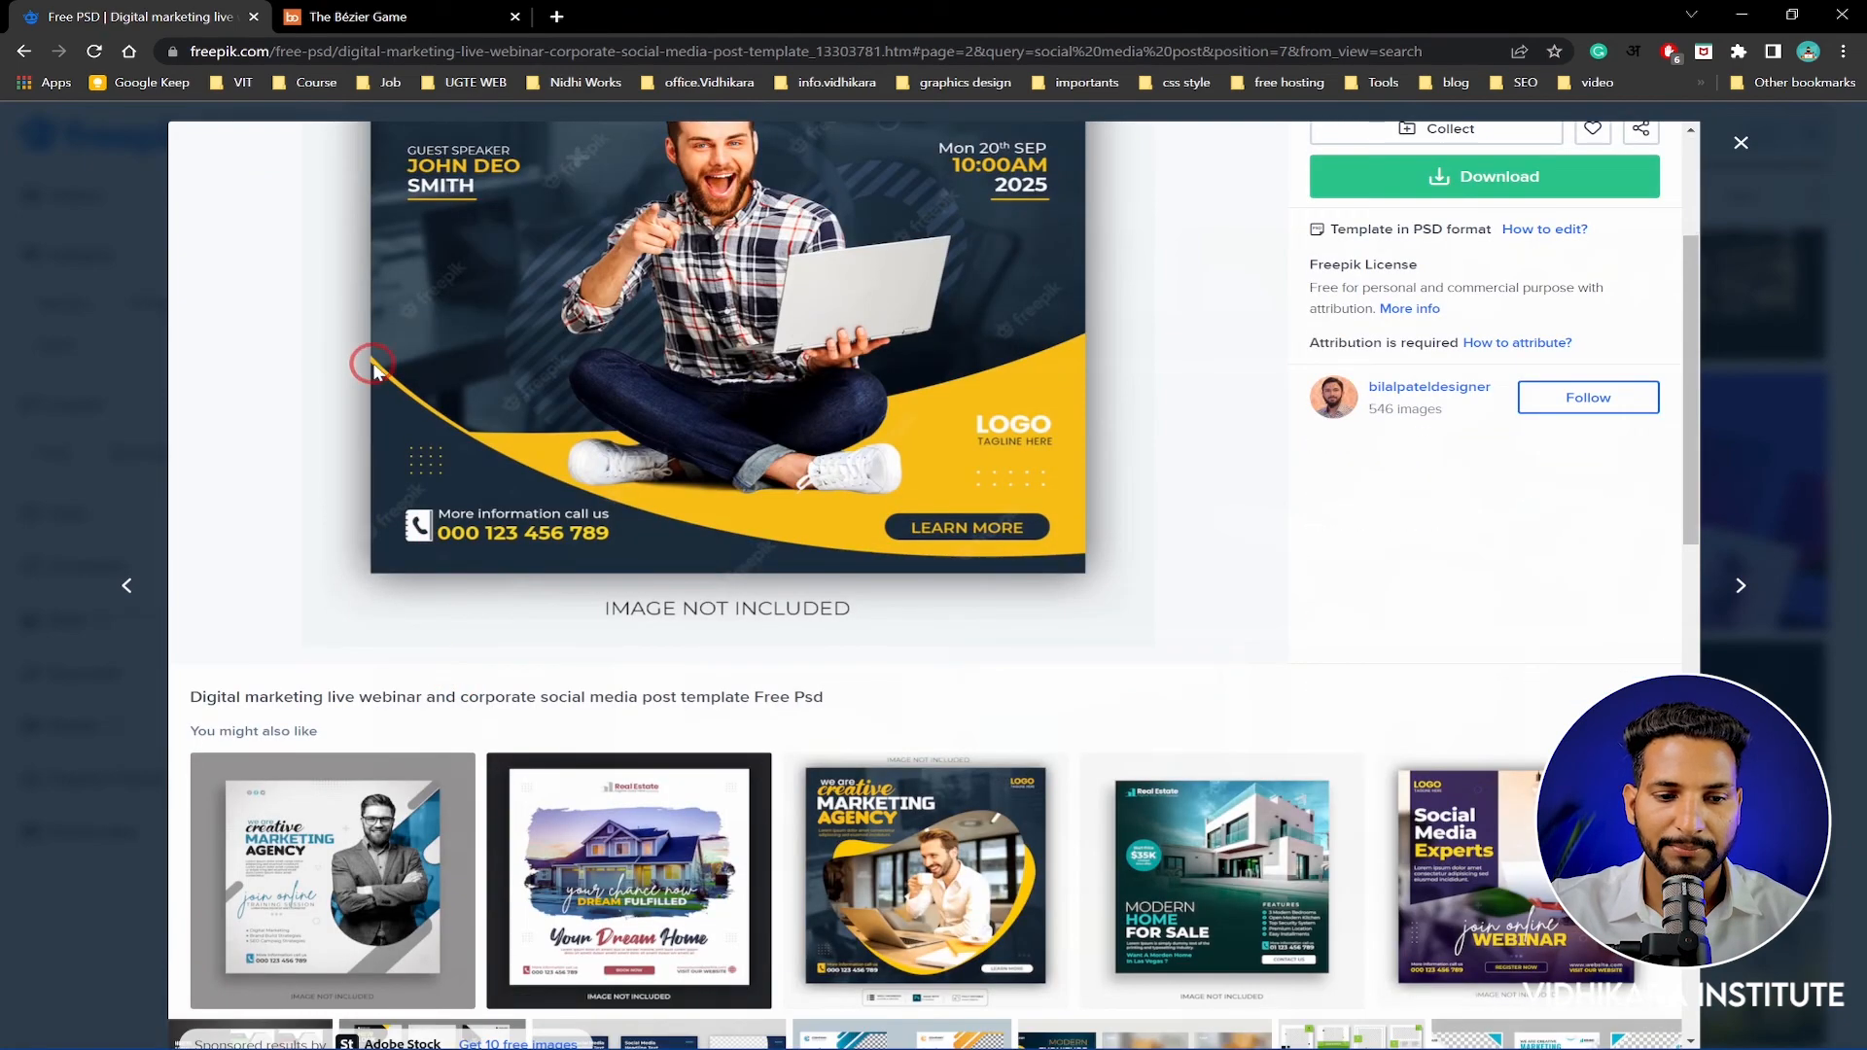
pyautogui.scroll(2, 933, 515)
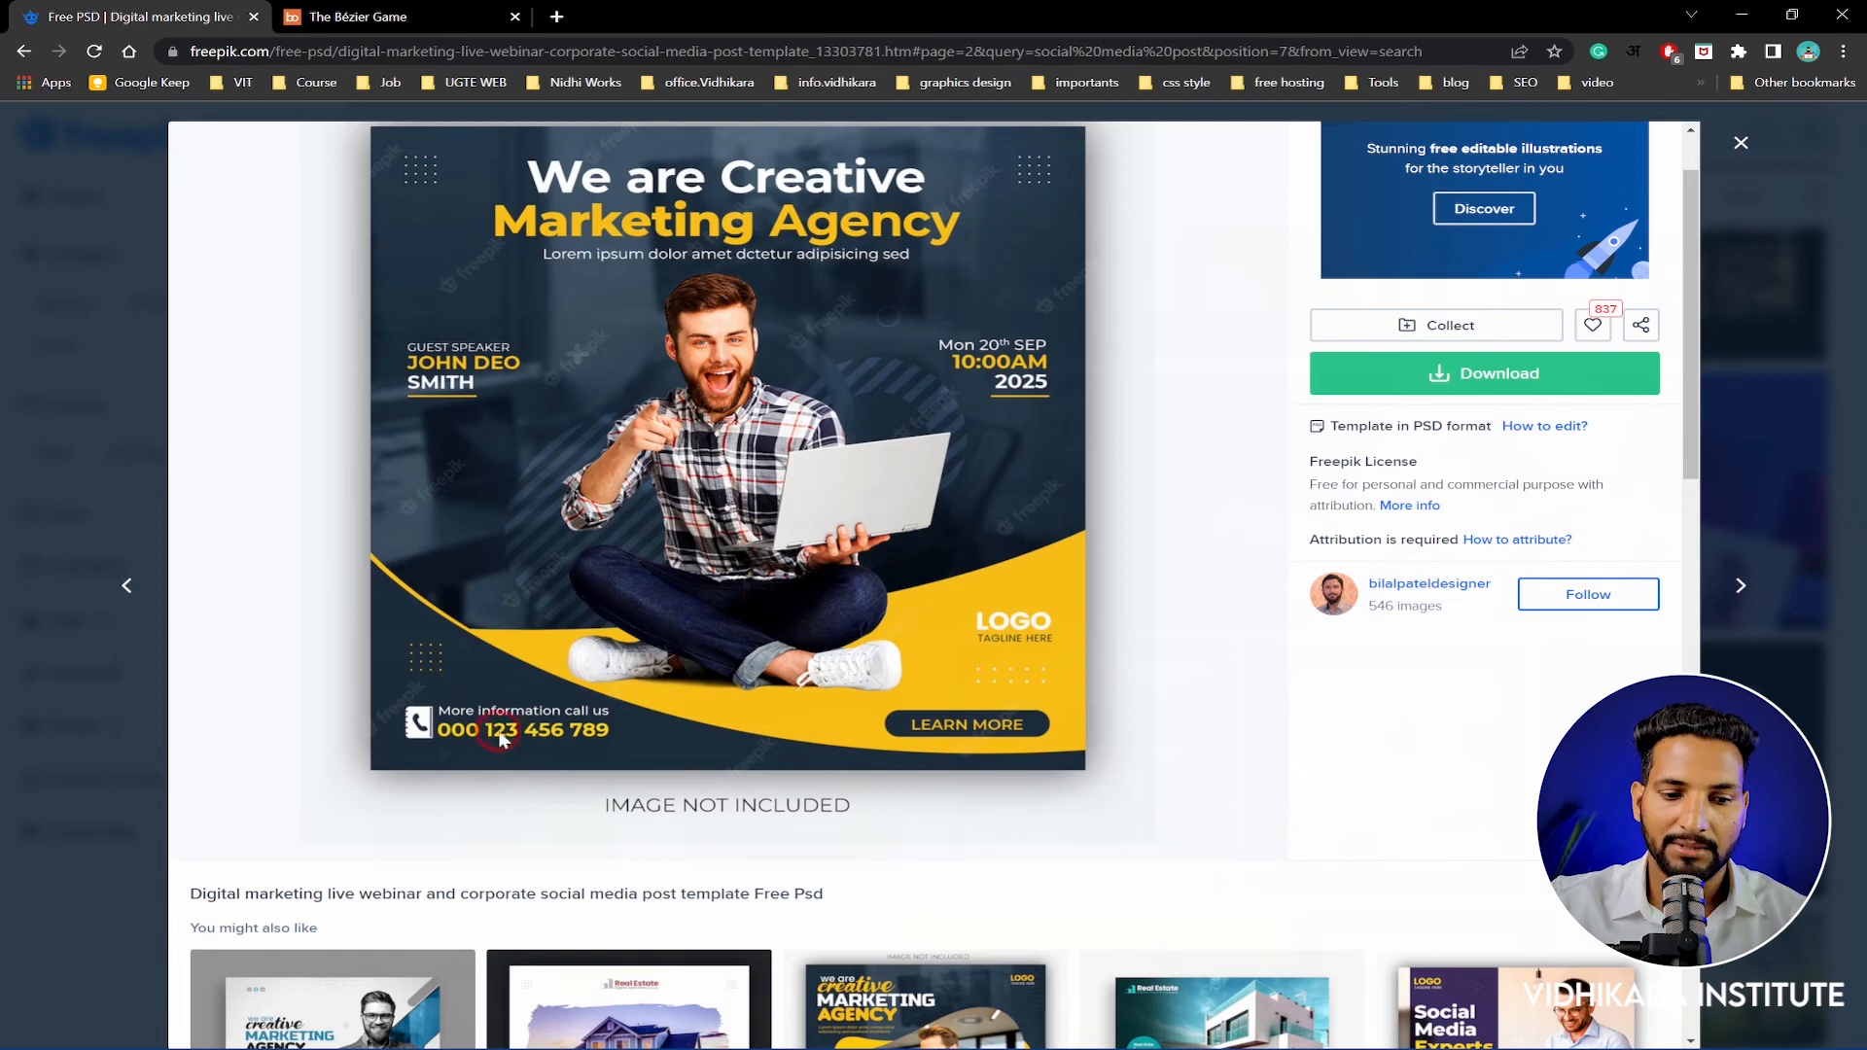
pyautogui.scroll(1, 507, 744)
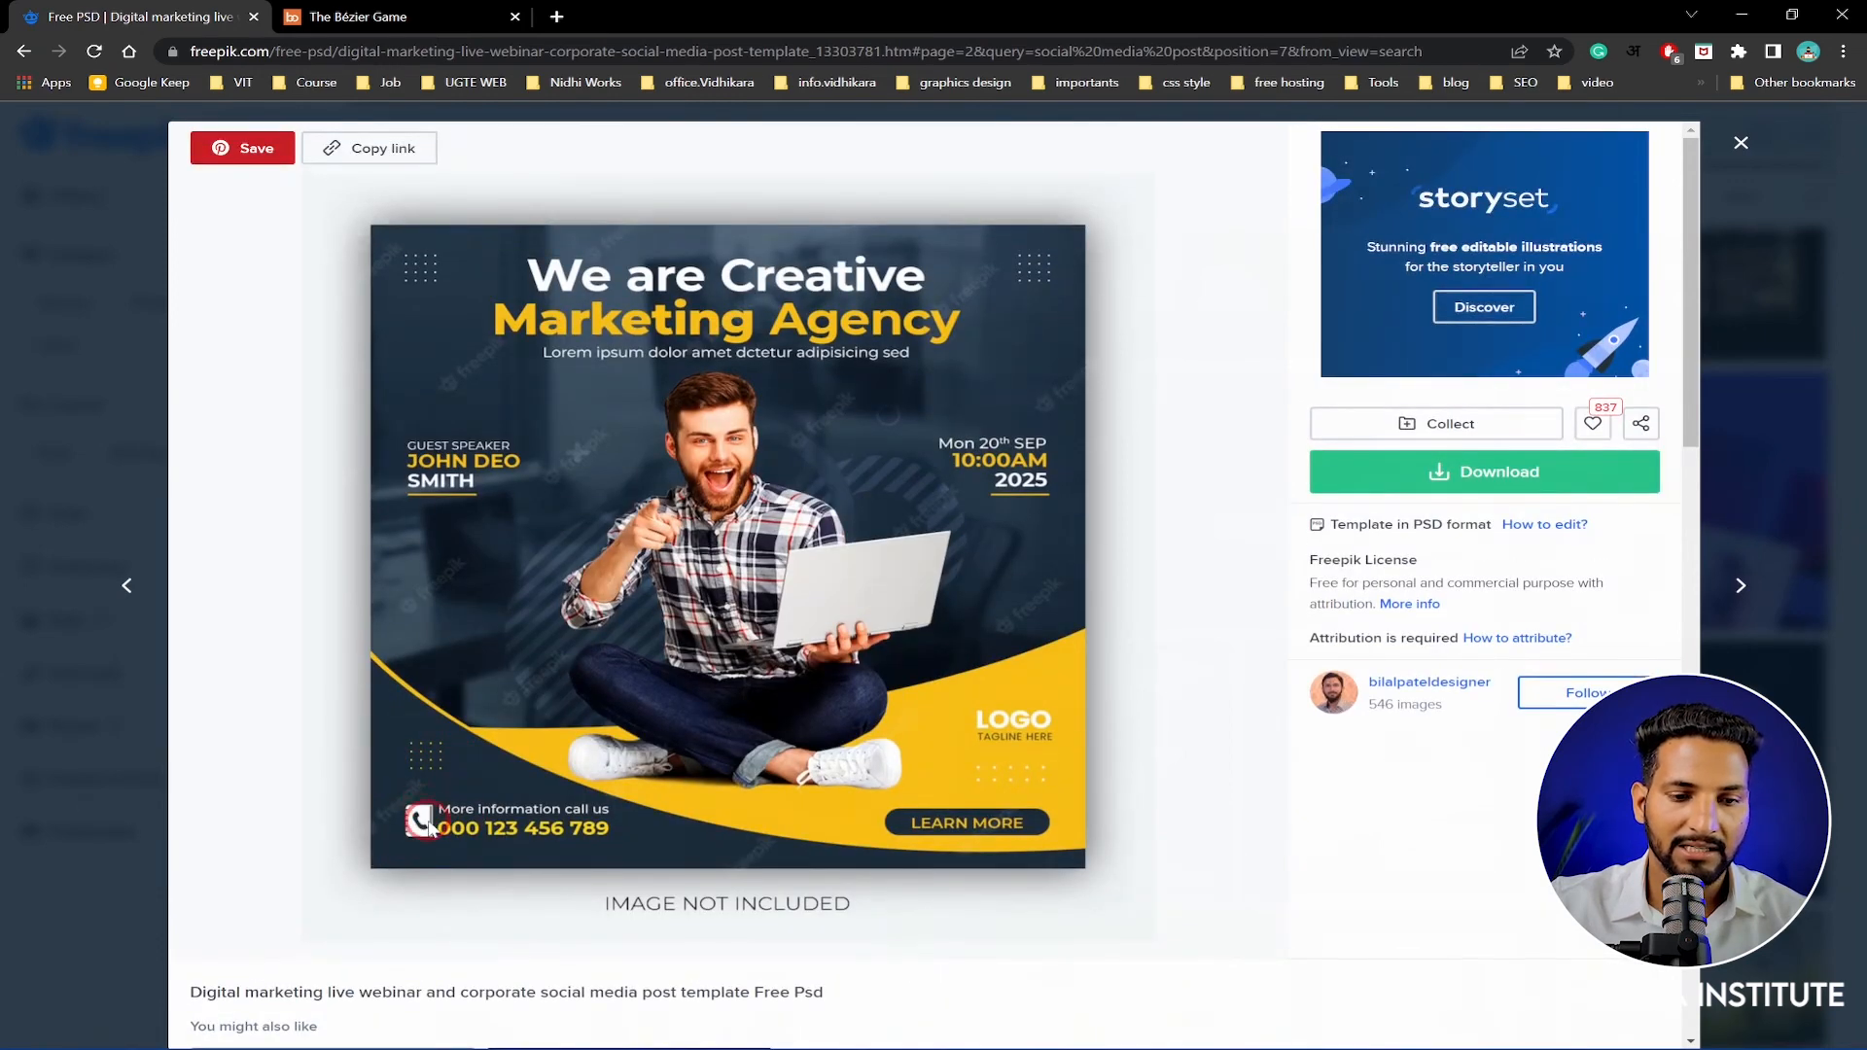
# Open flaticon.com in a new browser tab
pyautogui.click(556, 17)
pyautogui.click(600, 57)
pyautogui.write('flaticon.com')
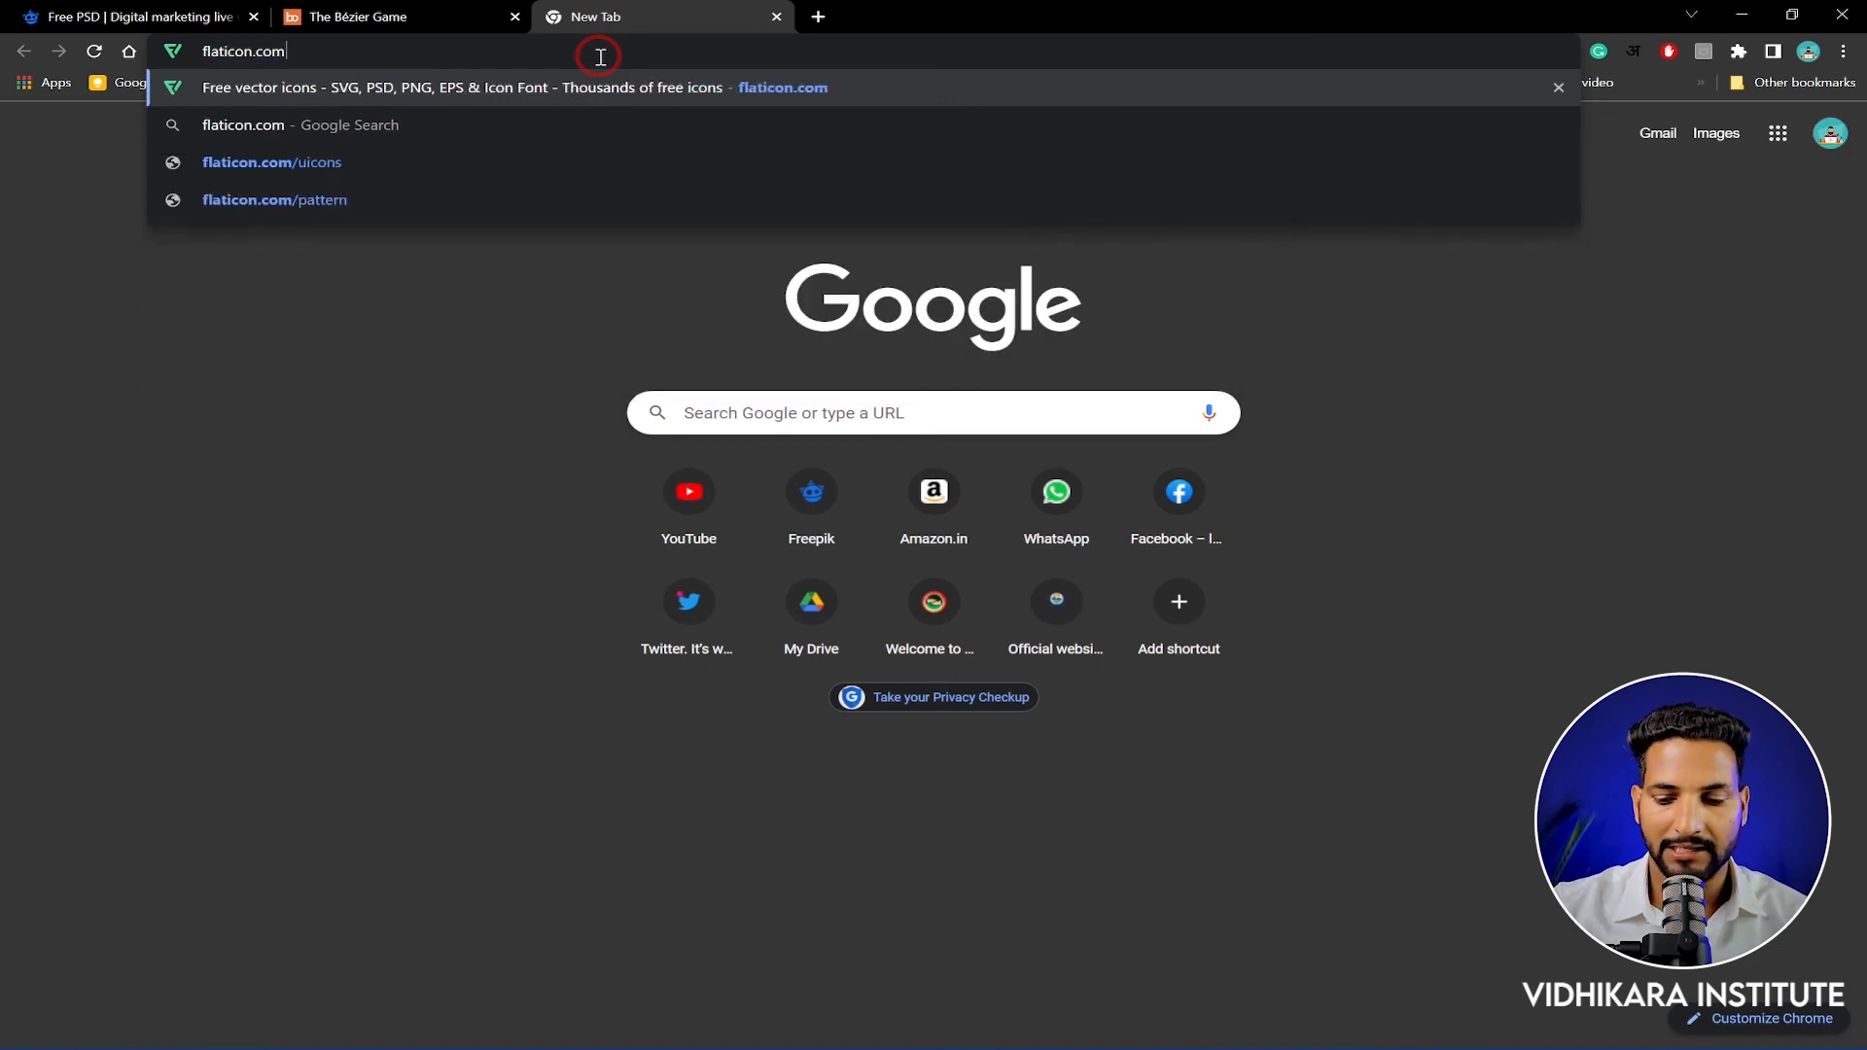
pyautogui.press('Return')
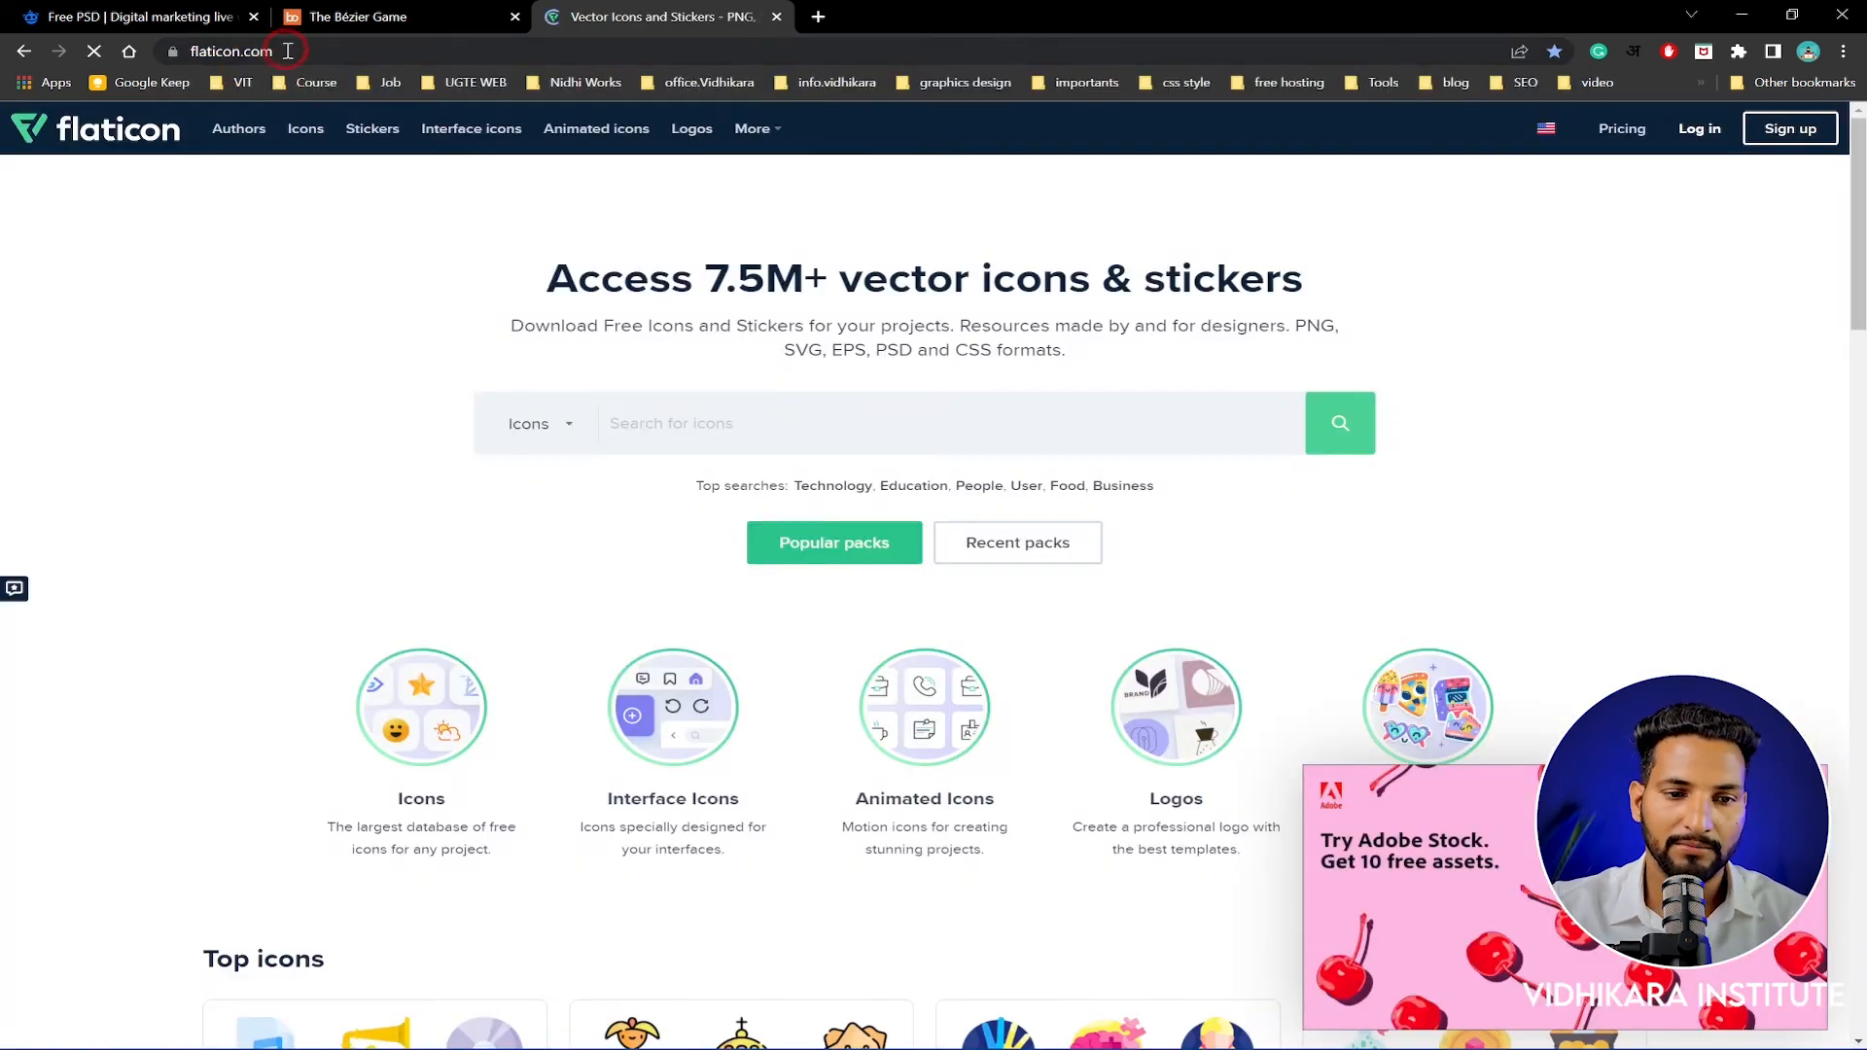
# Search Flaticon for "contact" icons and locate the PNG download option of the black circular phone icon
pyautogui.click(727, 428)
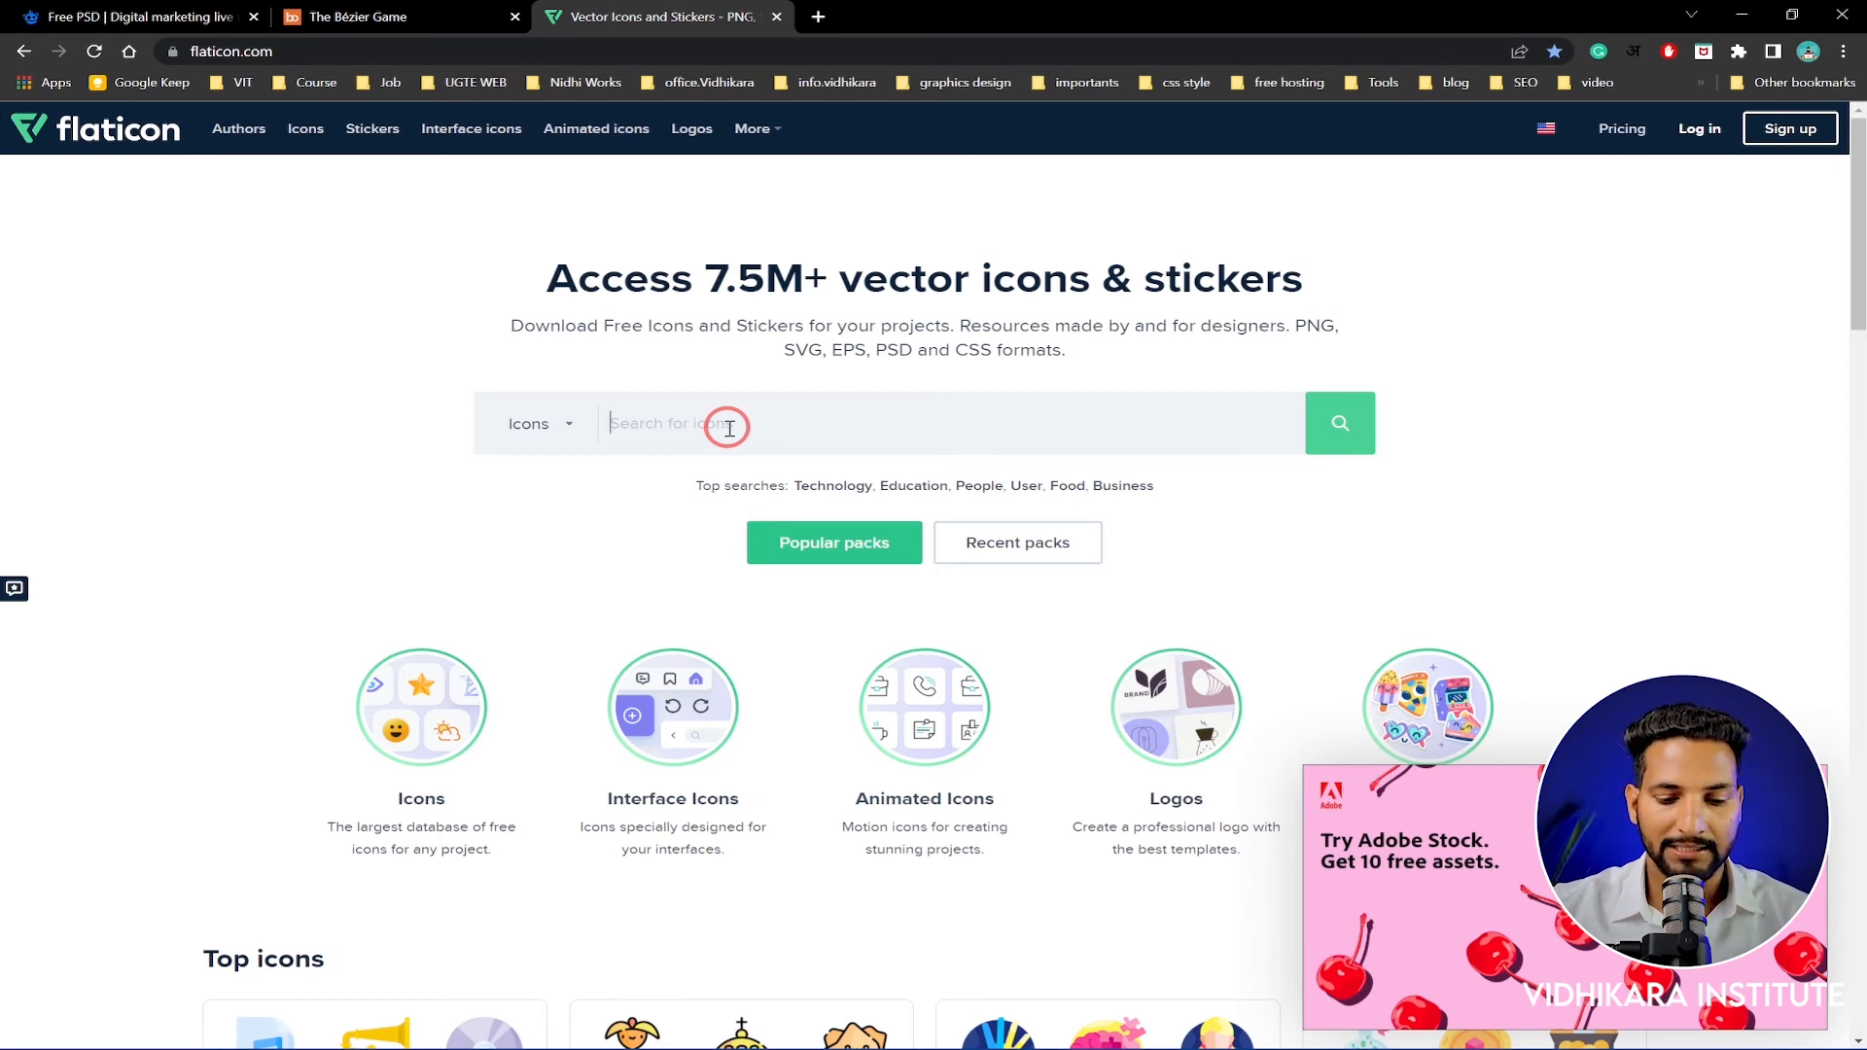
pyautogui.write('conta')
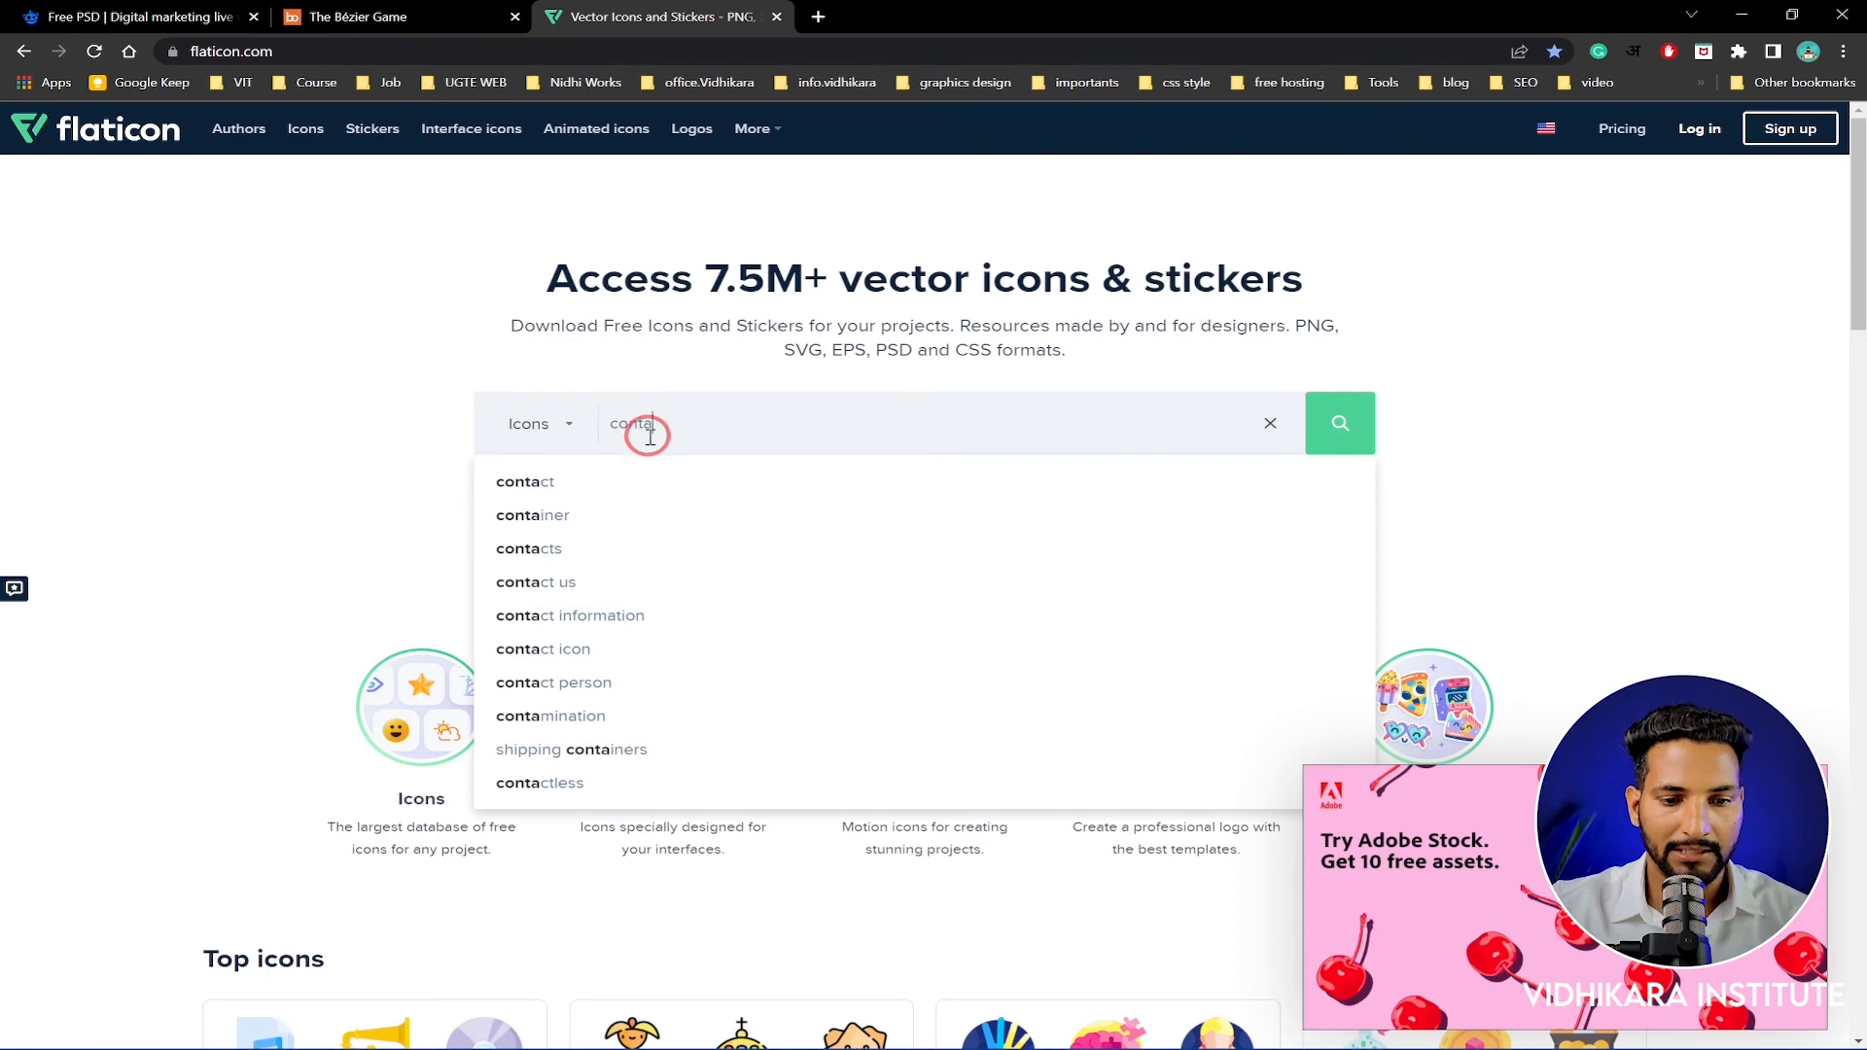
pyautogui.click(567, 481)
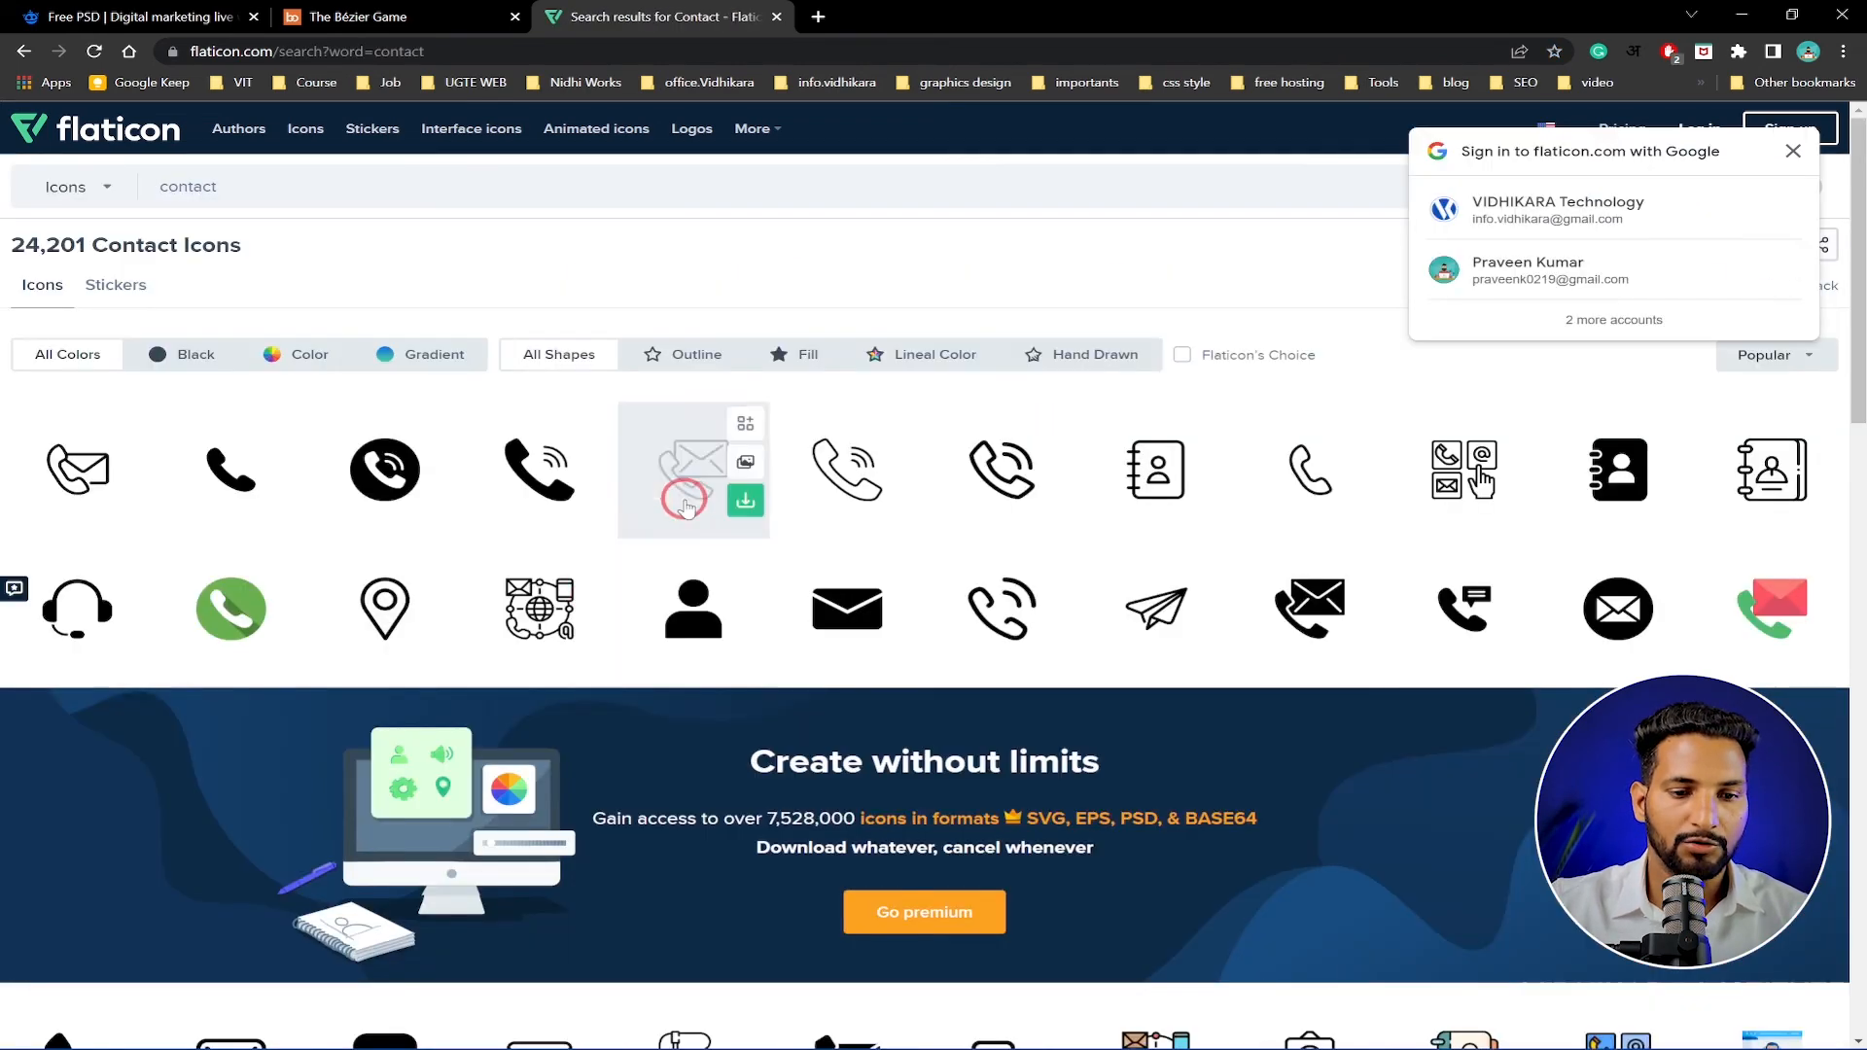
pyautogui.moveTo(438, 506)
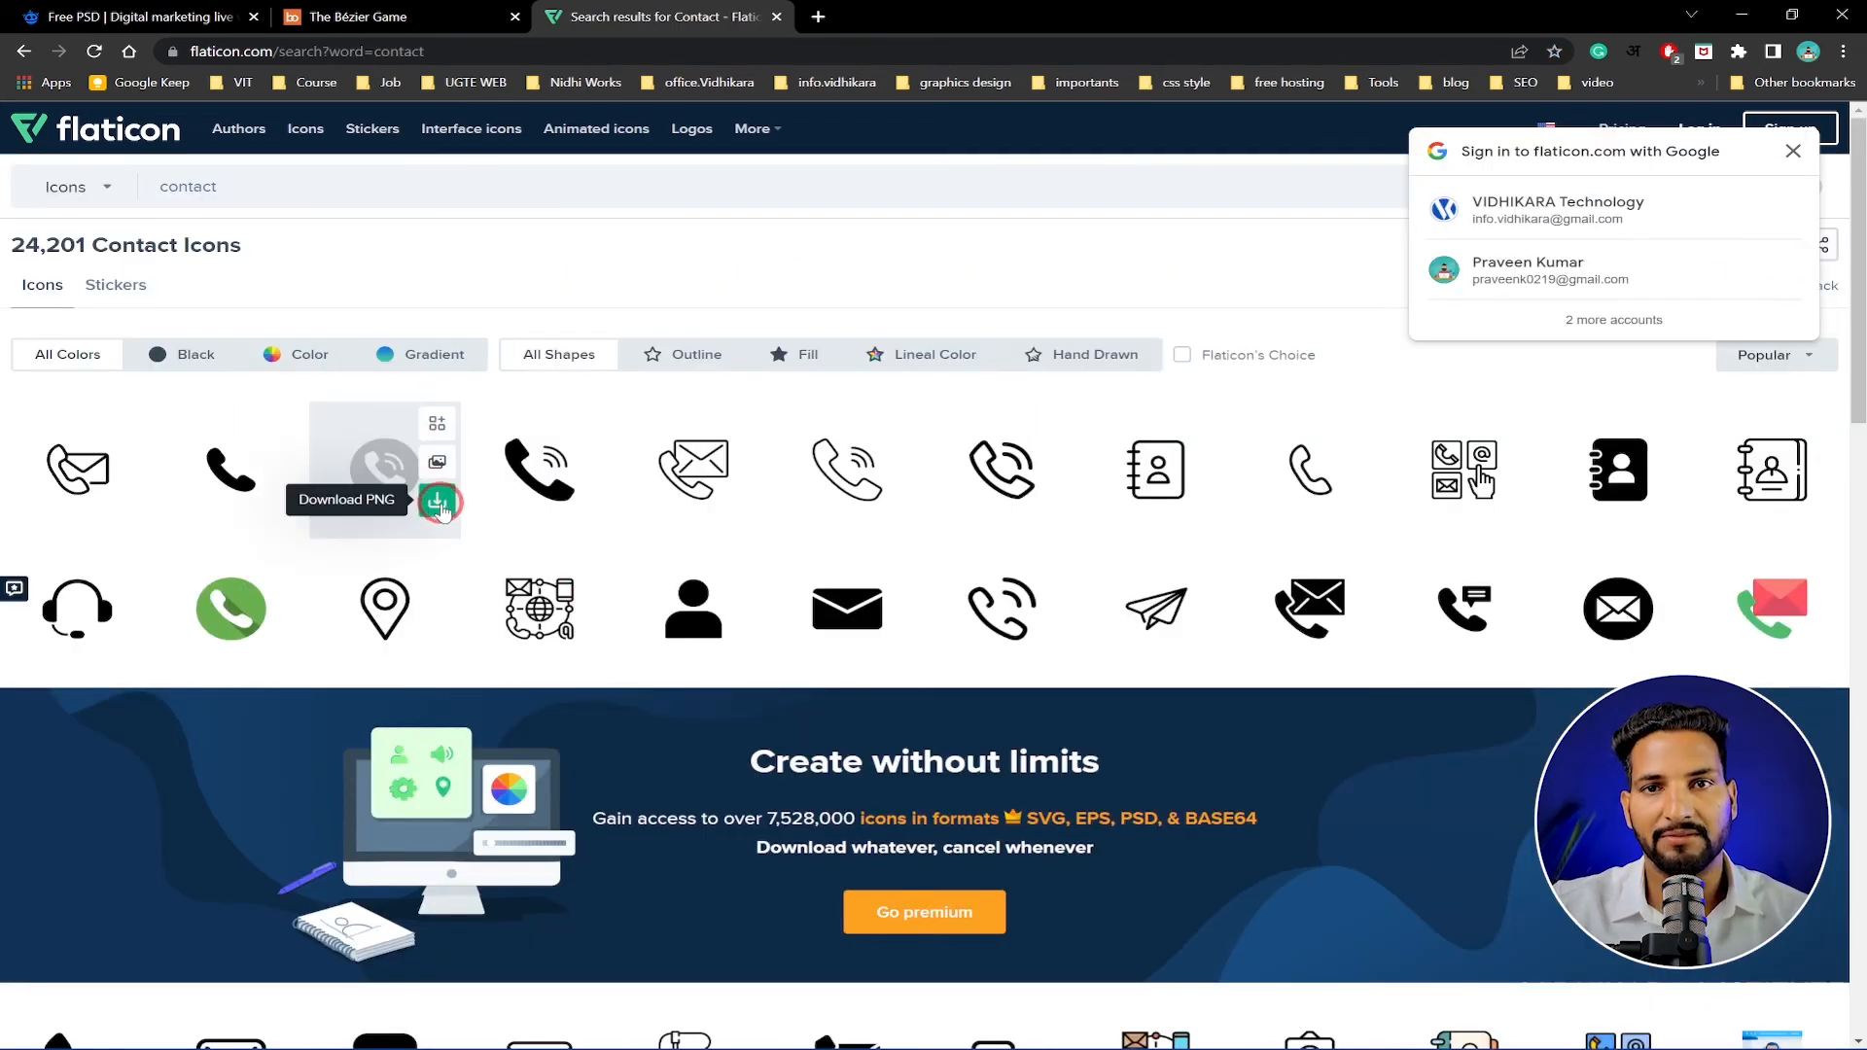
# Return to Freepik, close the marketing agency template preview, and filter the social media post results to Free
pyautogui.click(409, 17)
pyautogui.click(170, 16)
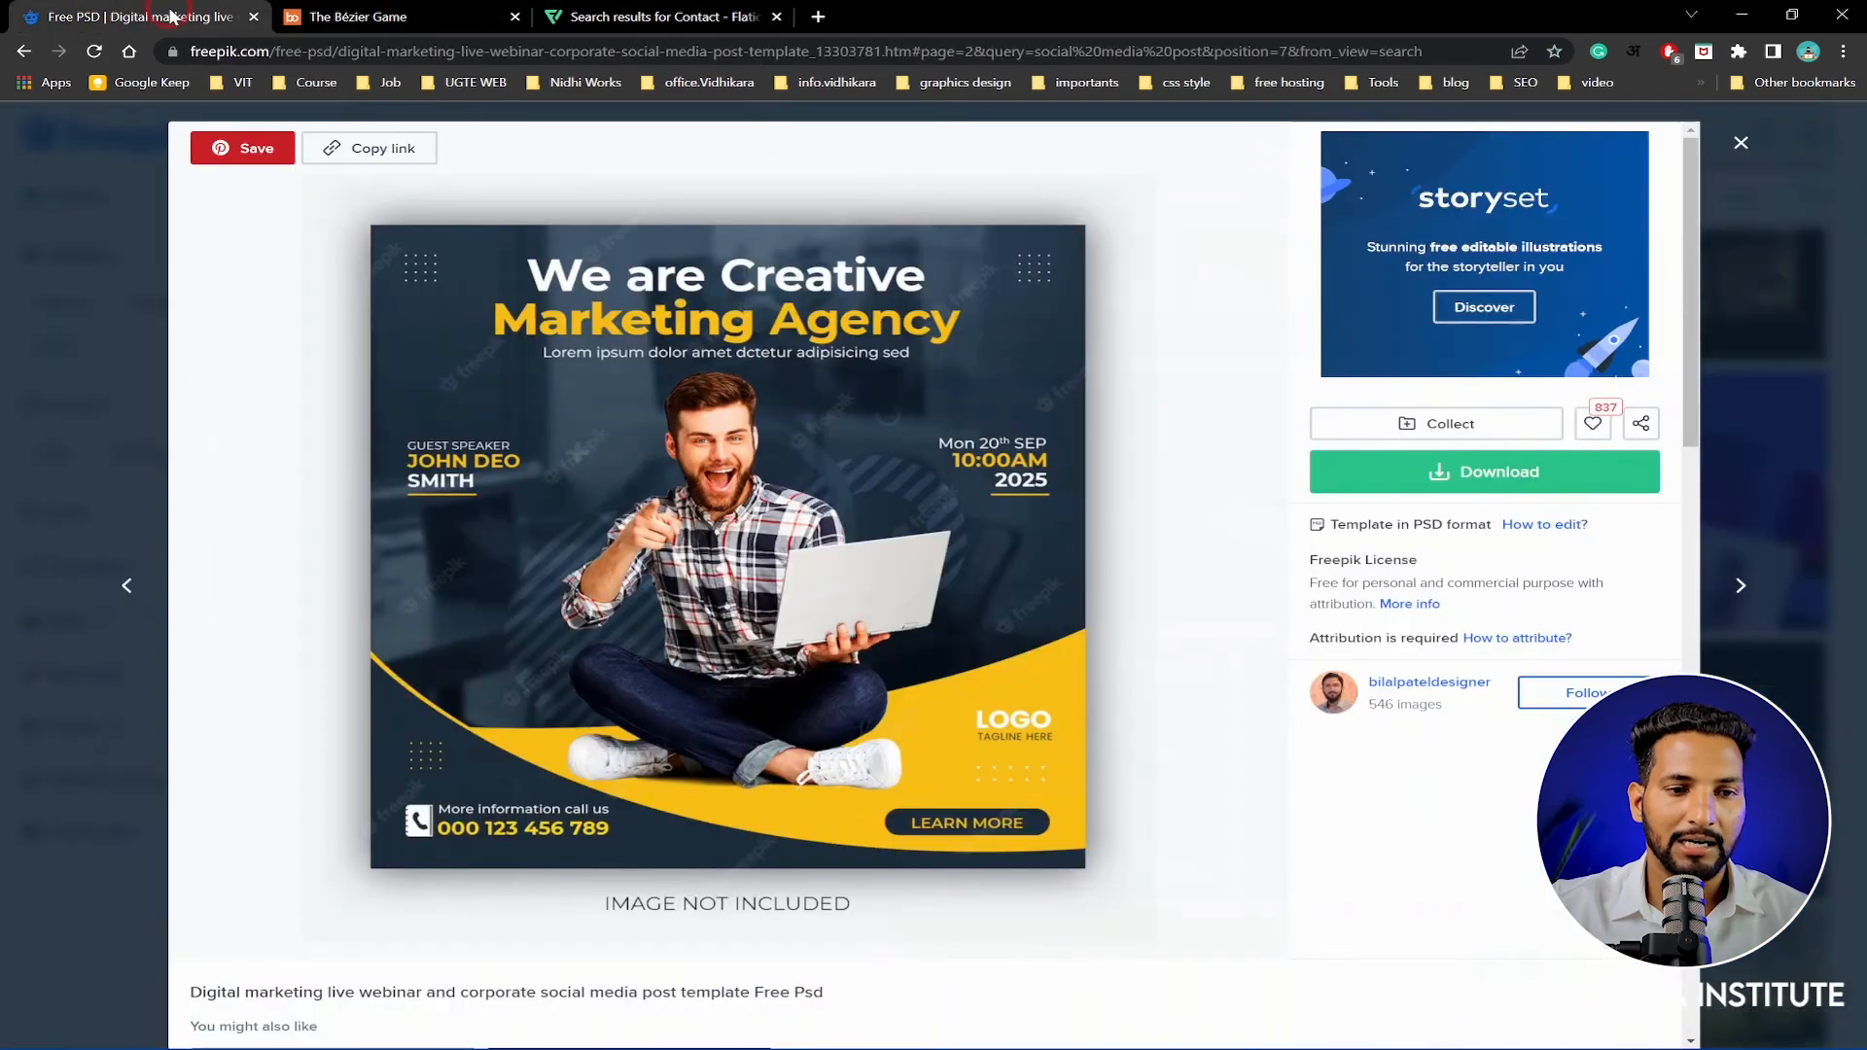
pyautogui.click(1741, 143)
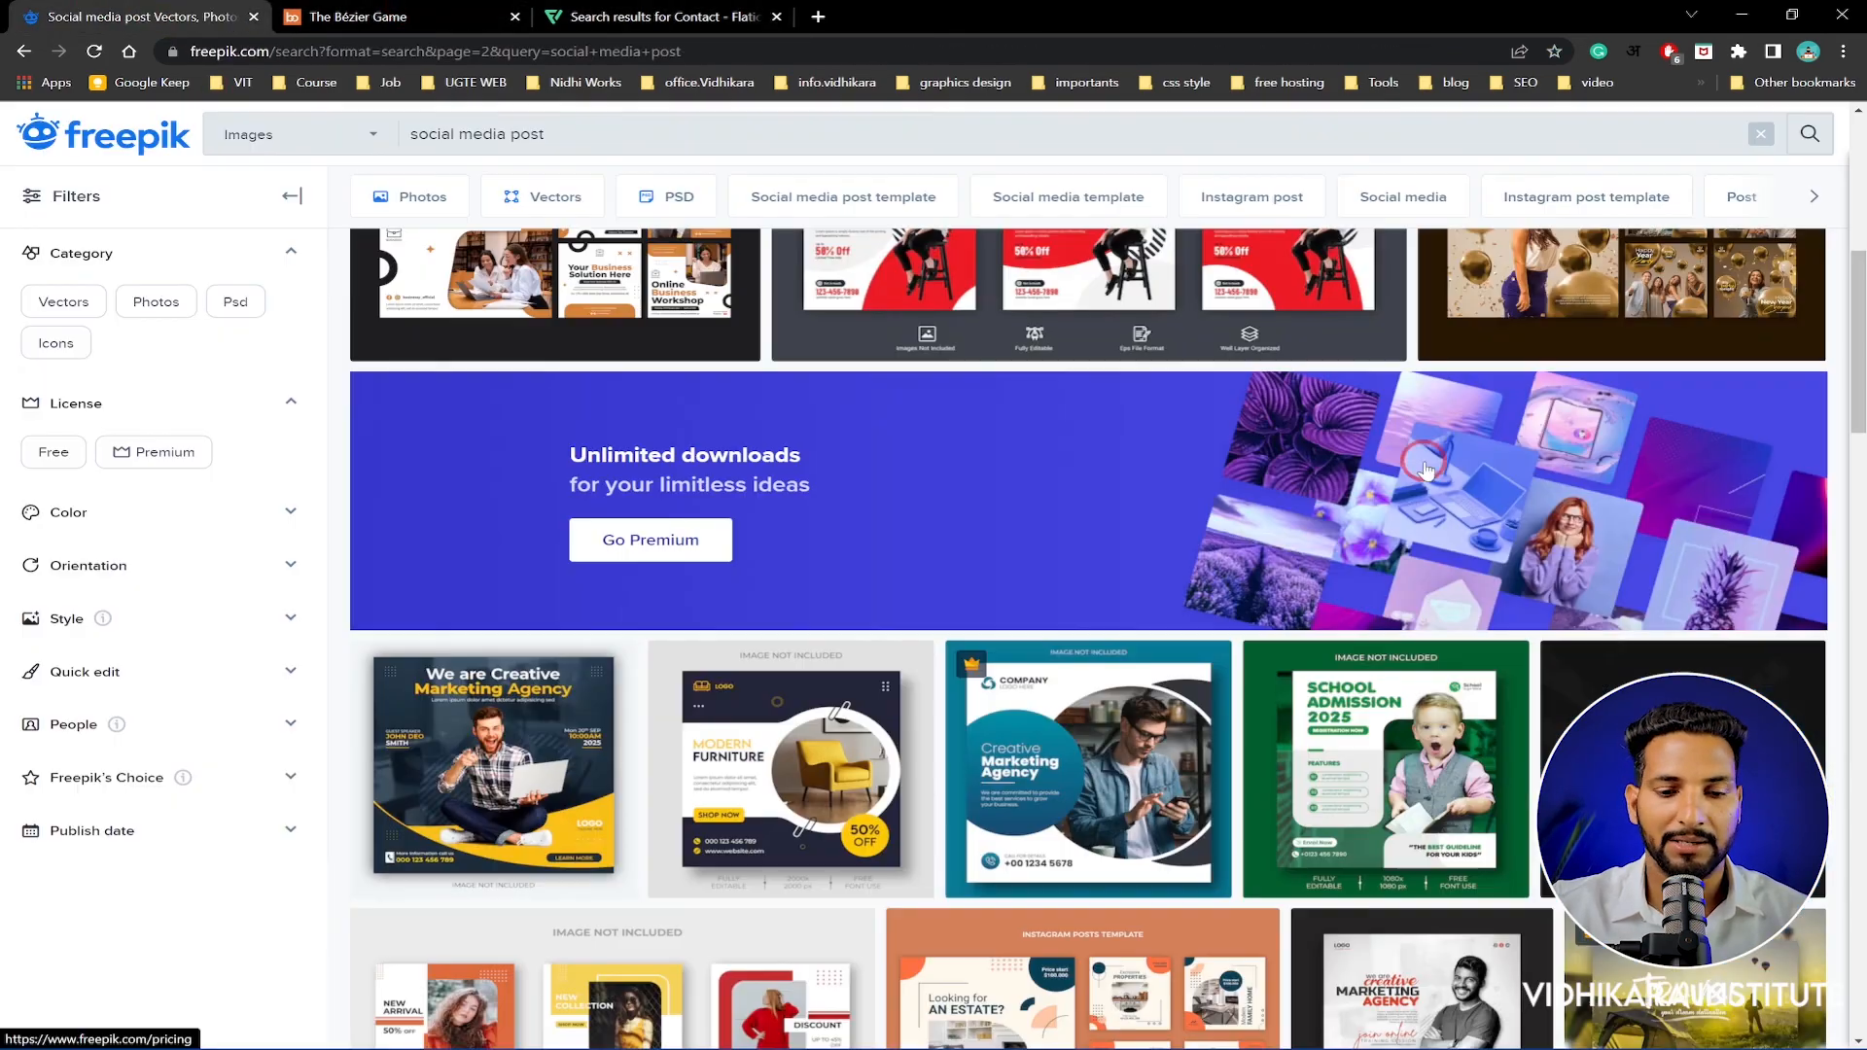
pyautogui.scroll(-10, 1000, 588)
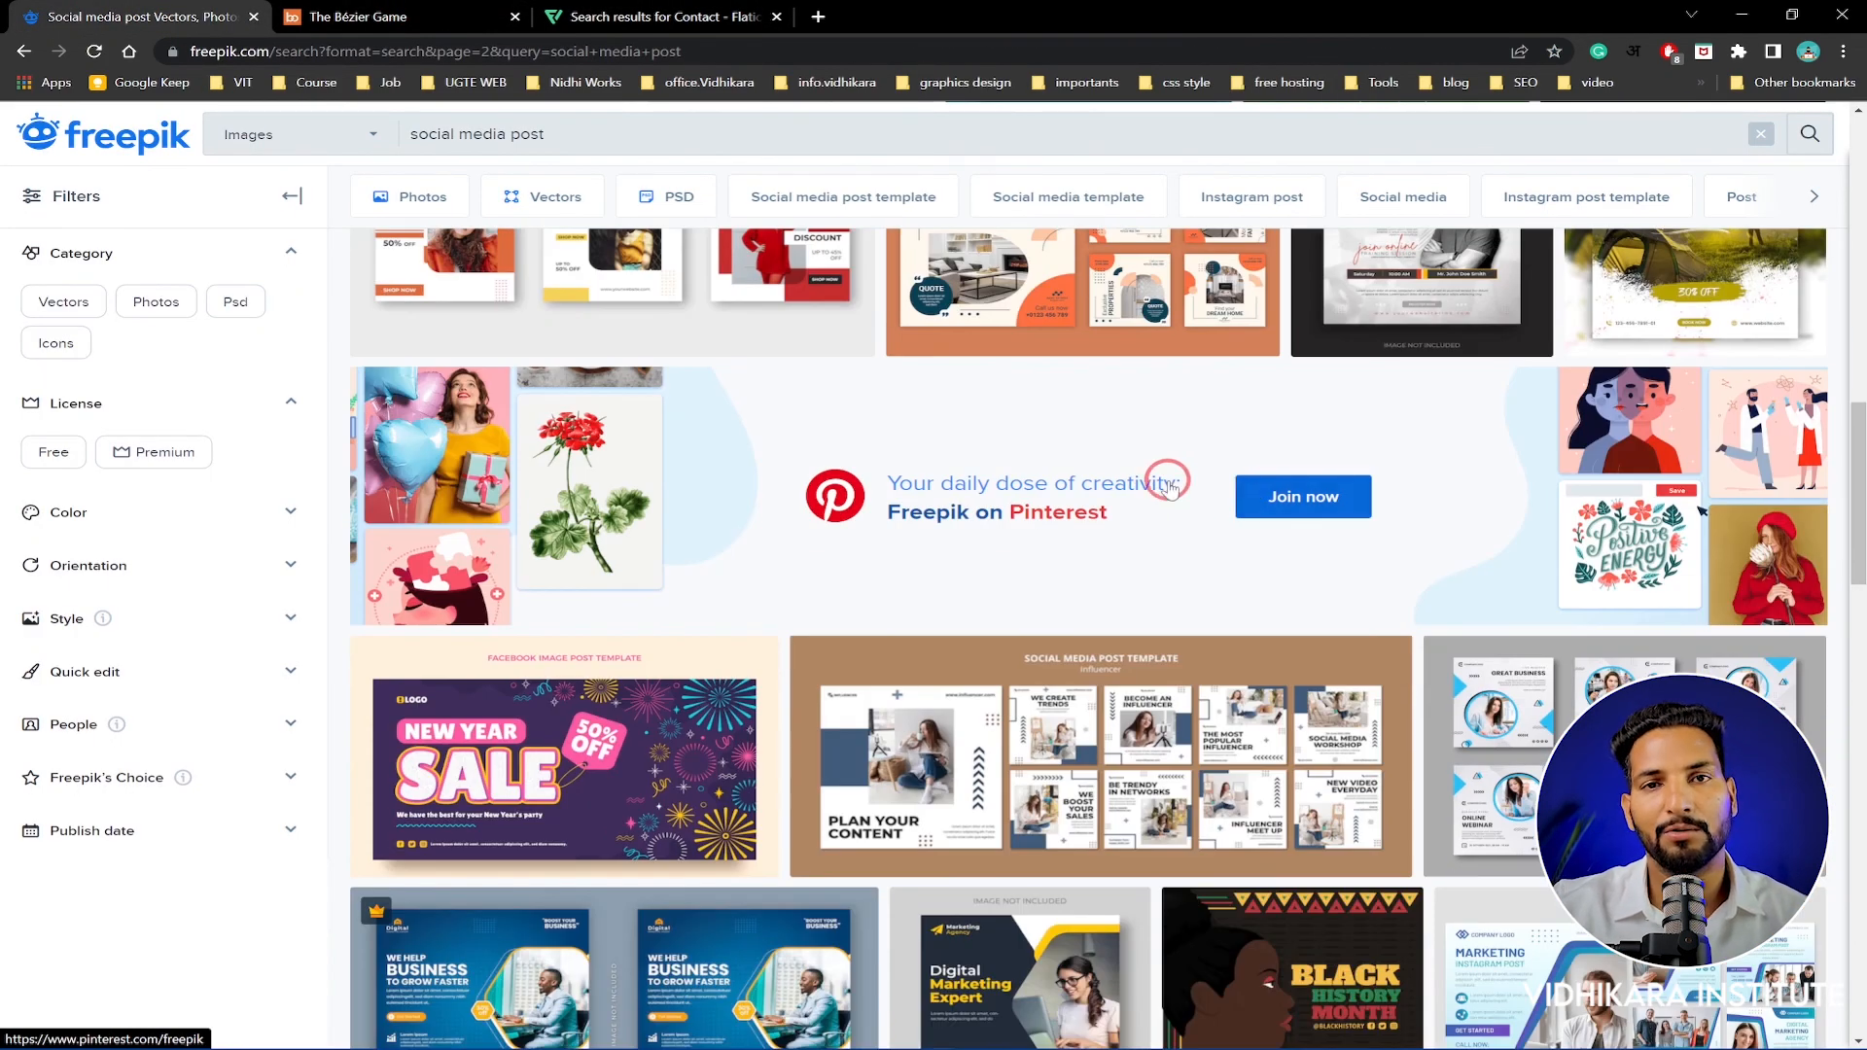
pyautogui.scroll(-4, 1170, 486)
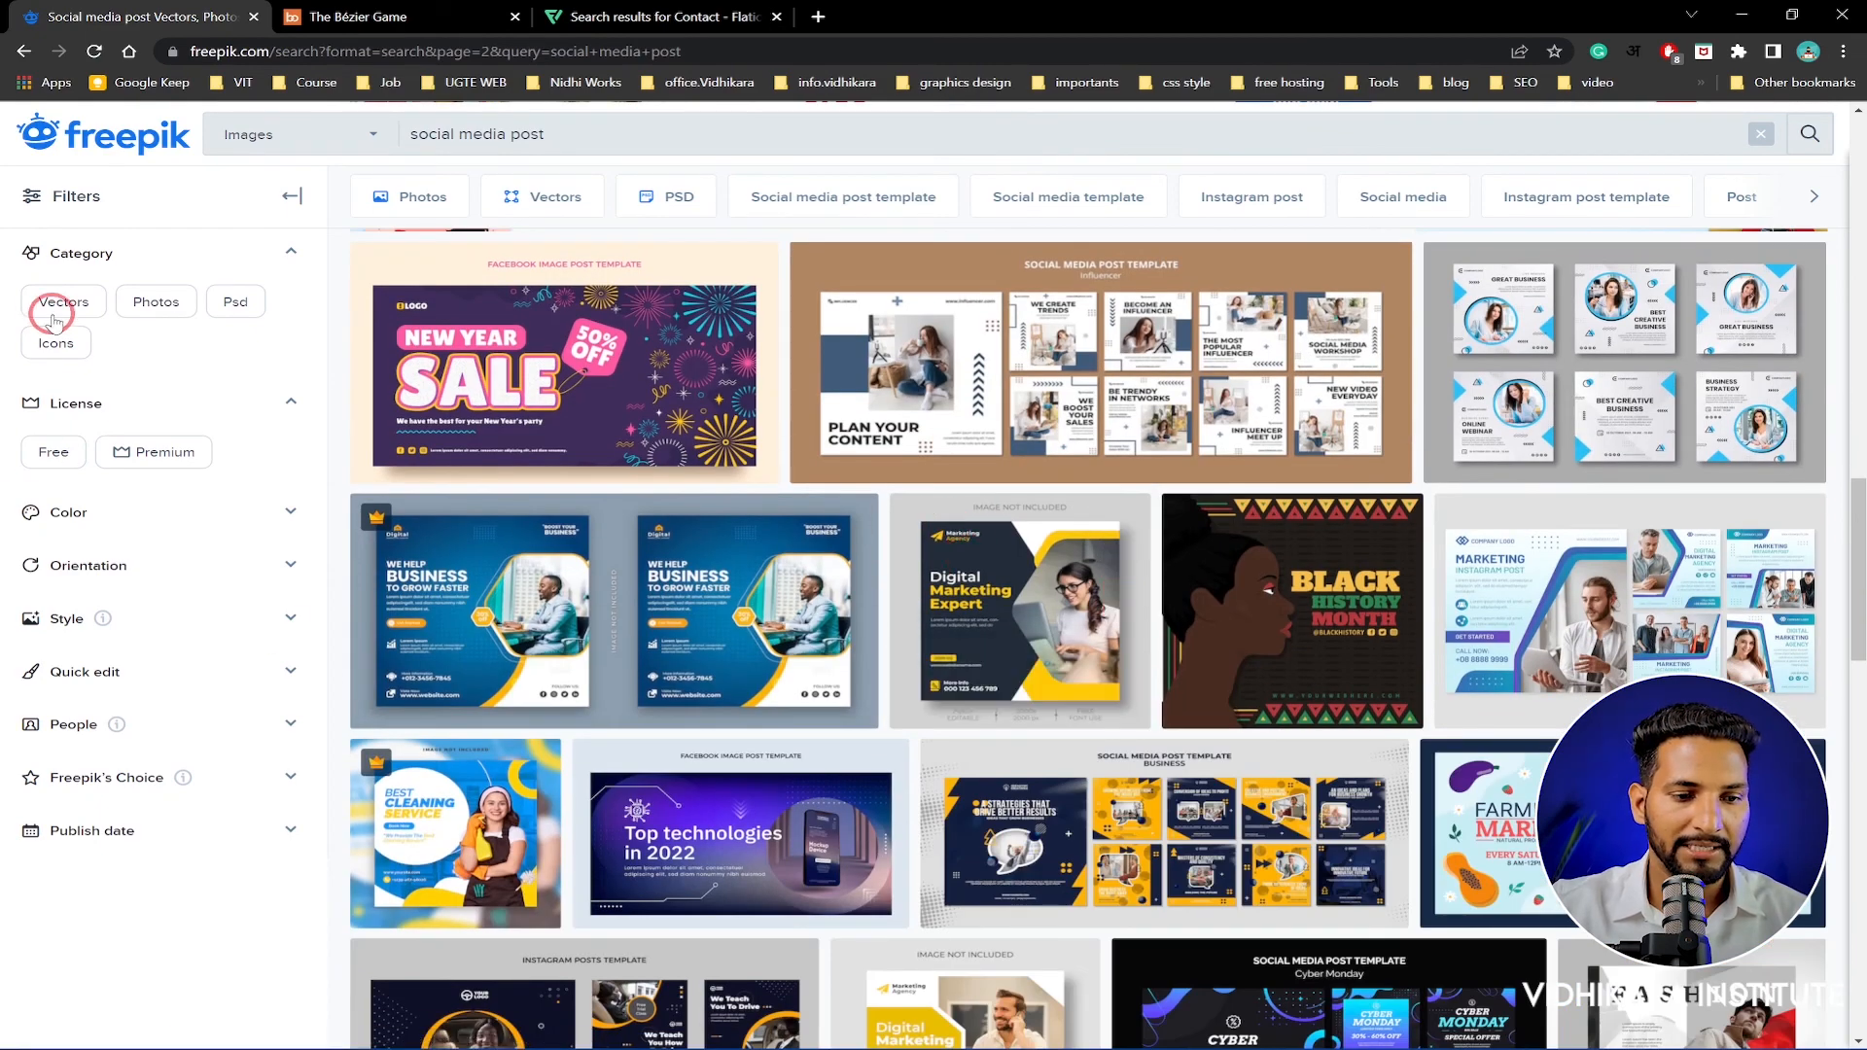
pyautogui.click(51, 451)
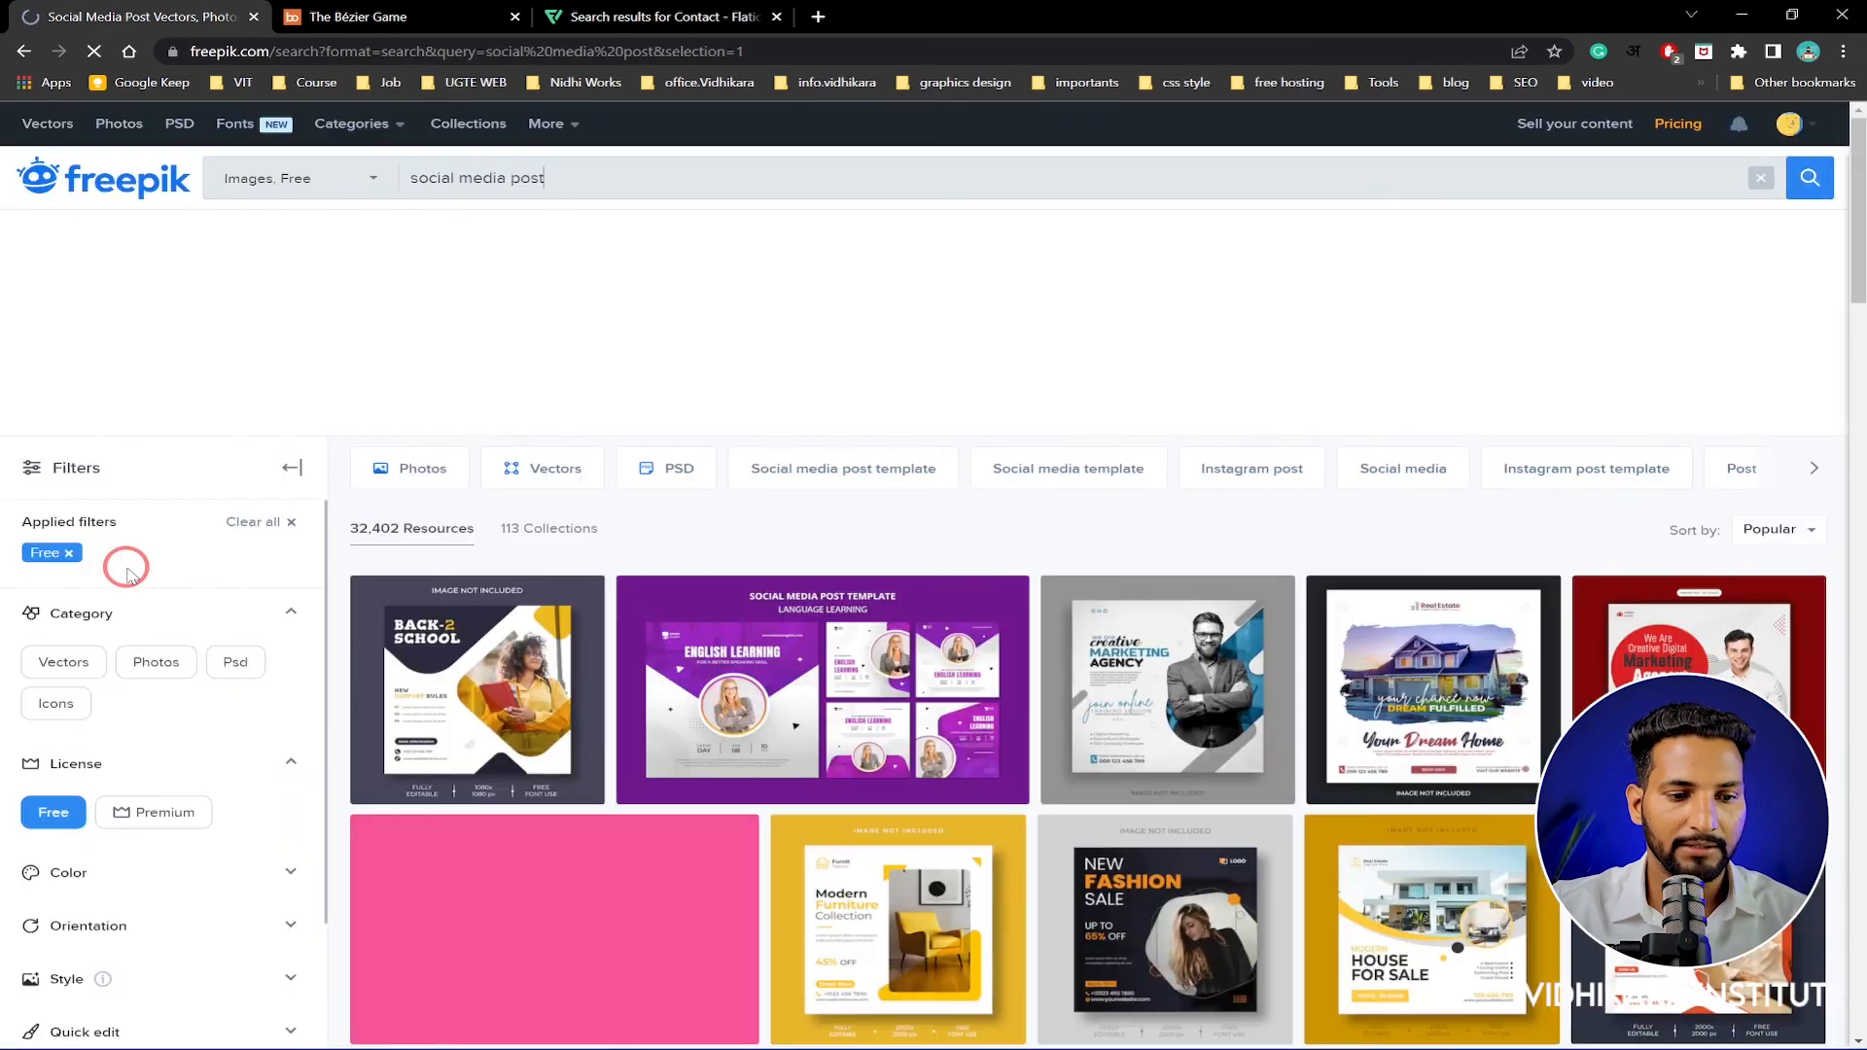
# Browse the free social media post templates down to the end of the results page
pyautogui.scroll(-2, 1303, 526)
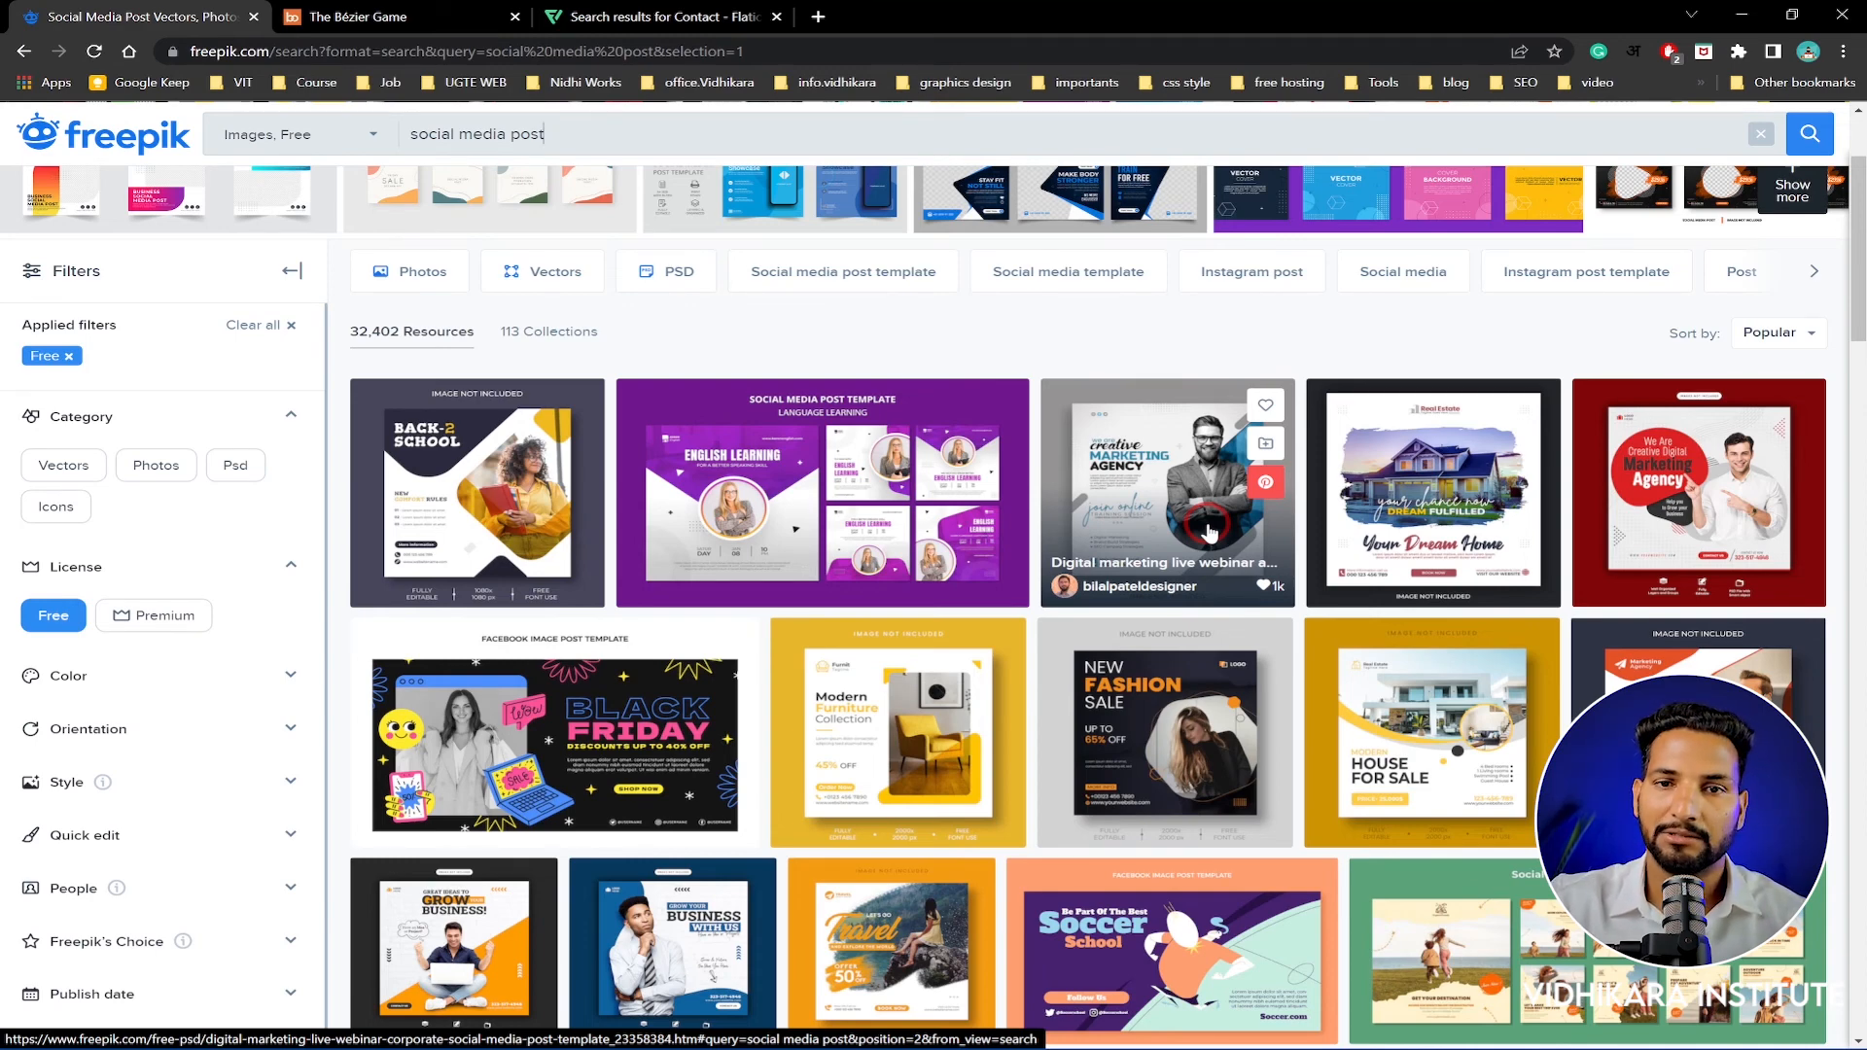
pyautogui.scroll(-10, 1209, 532)
pyautogui.scroll(2, 1203, 543)
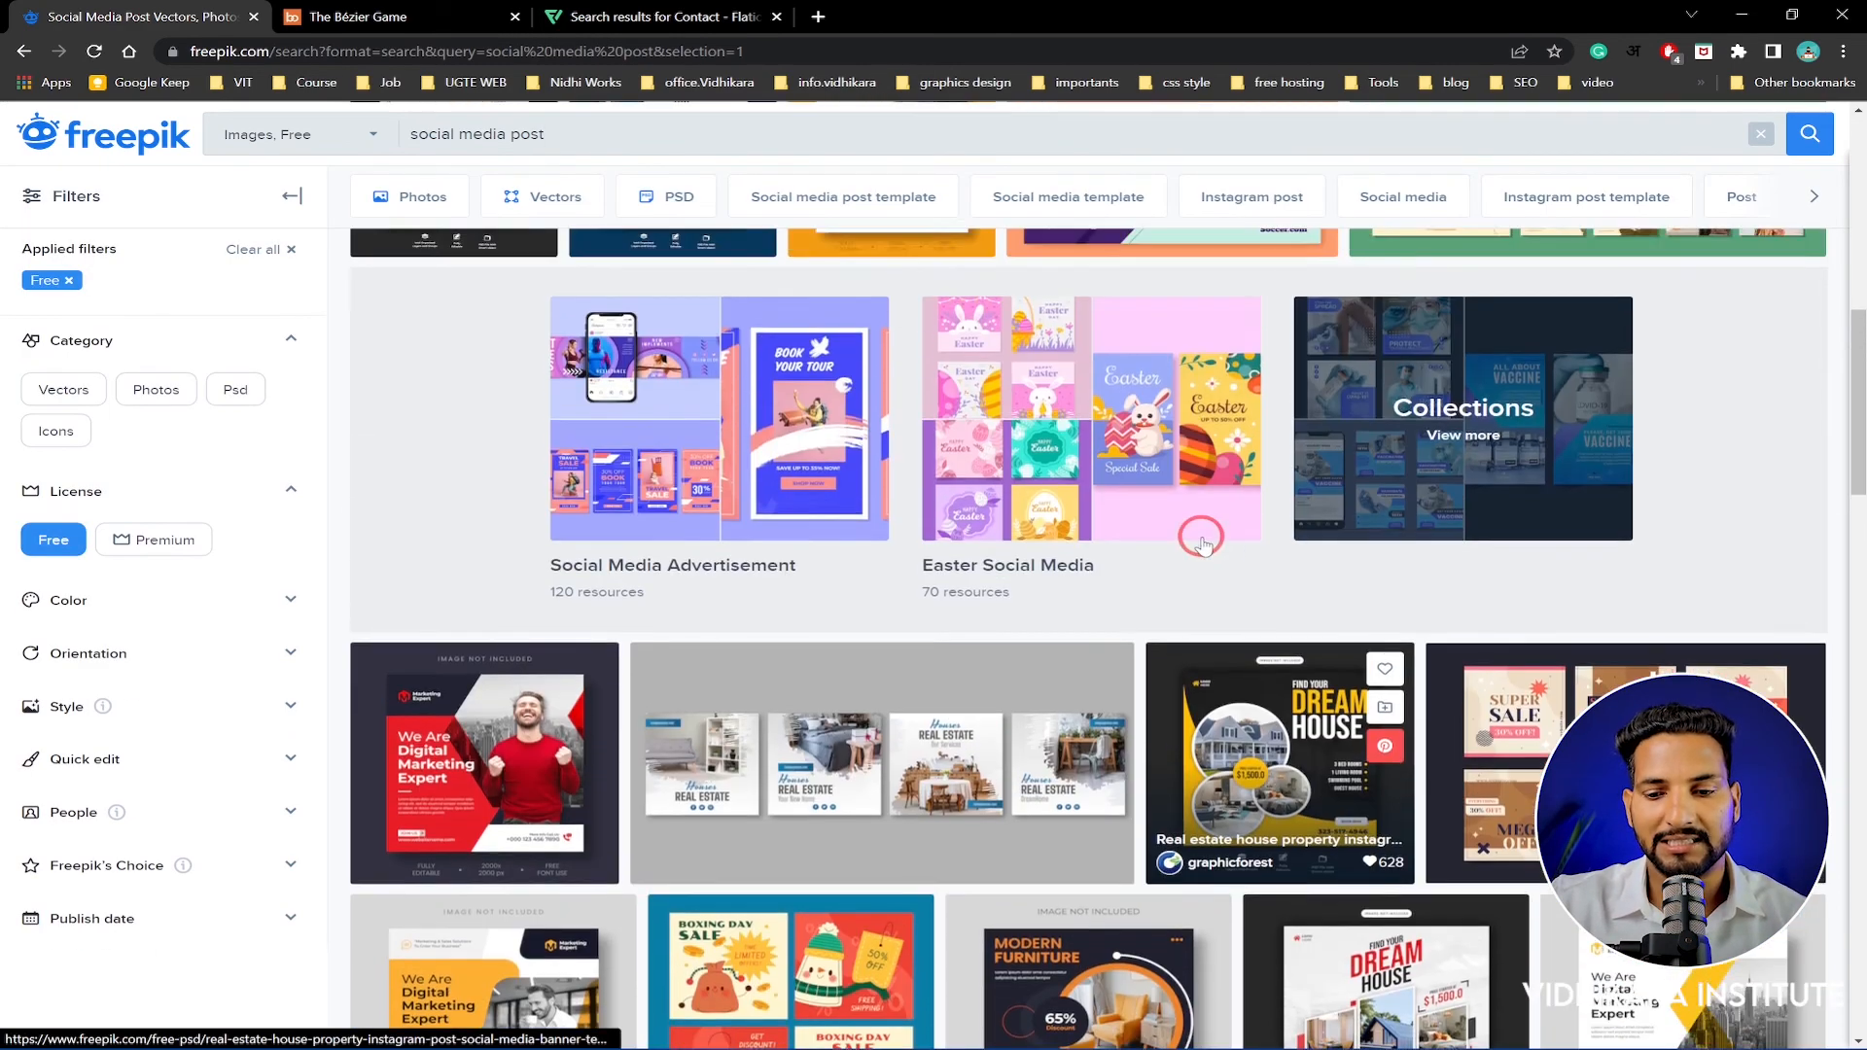
pyautogui.scroll(-10, 1203, 540)
pyautogui.scroll(-2, 1195, 576)
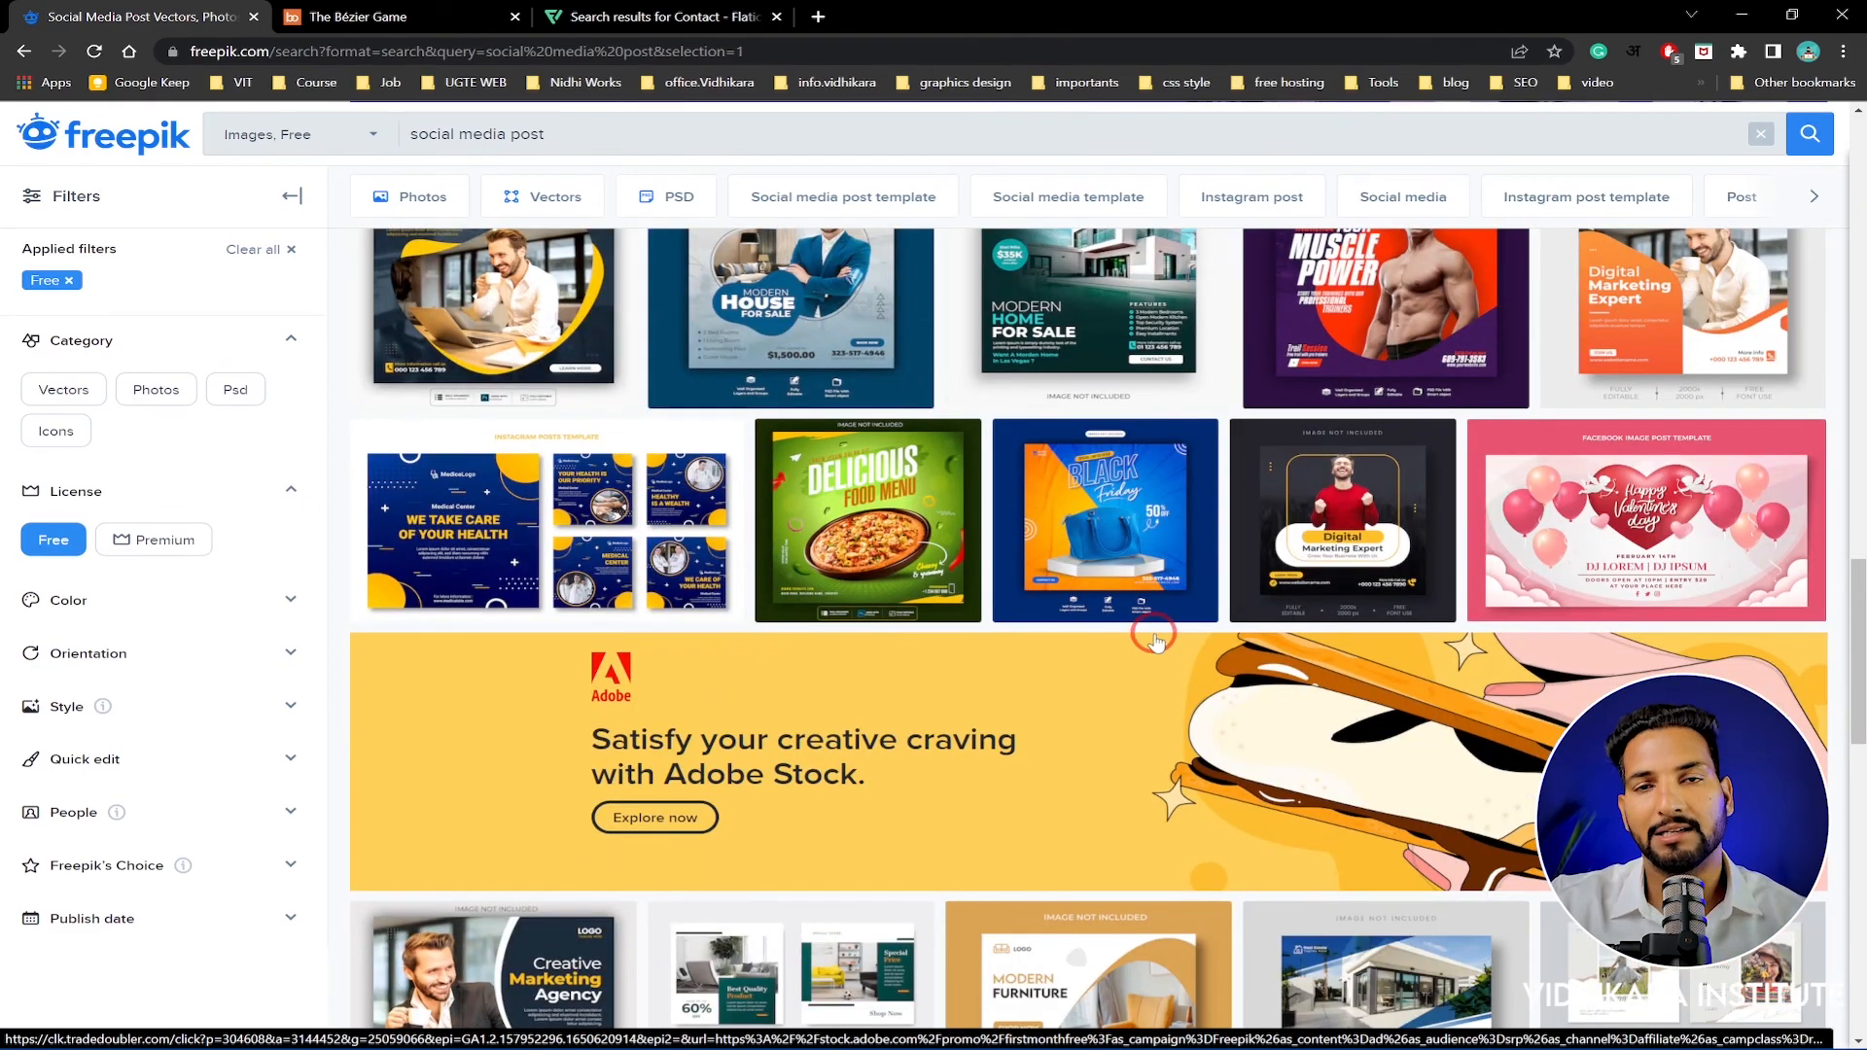
pyautogui.scroll(-5, 1177, 593)
pyautogui.scroll(-5, 758, 632)
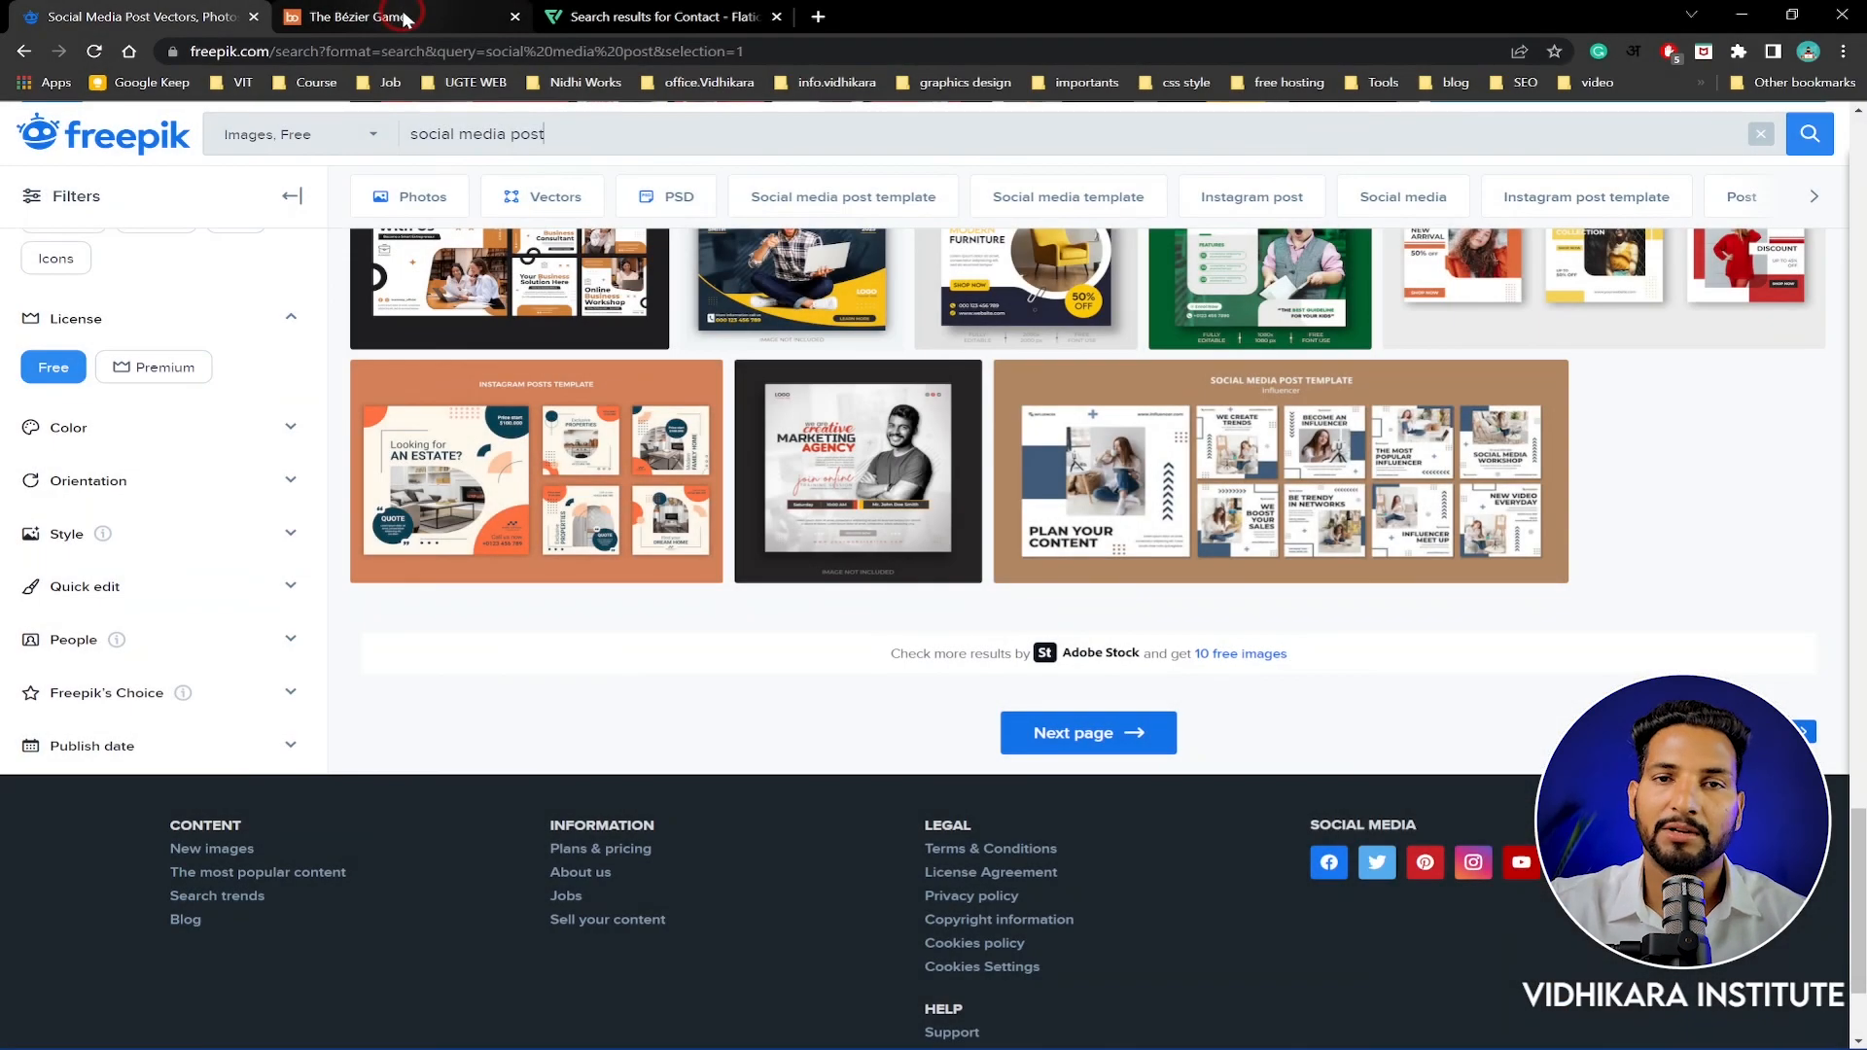
# Switch to The Bézier Game and trace its first practice shape, the right-angled line, with straight segments
pyautogui.click(405, 18)
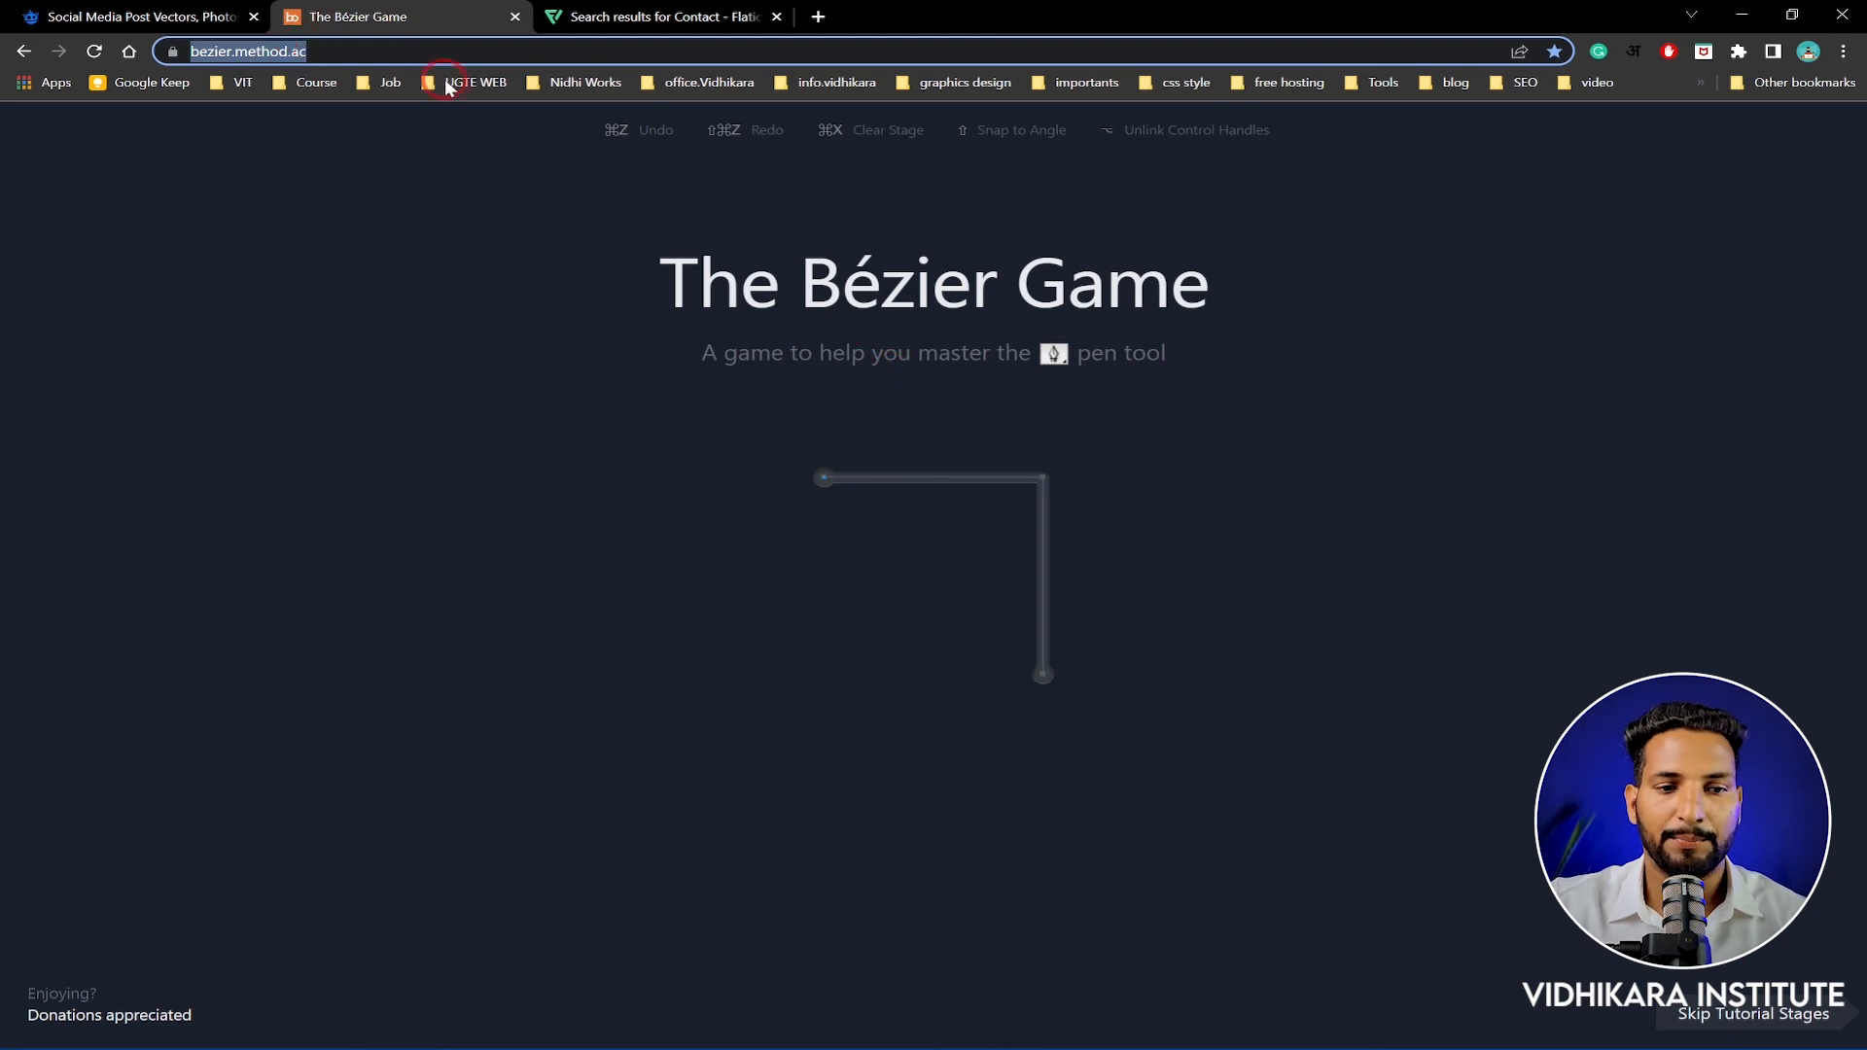
pyautogui.click(331, 52)
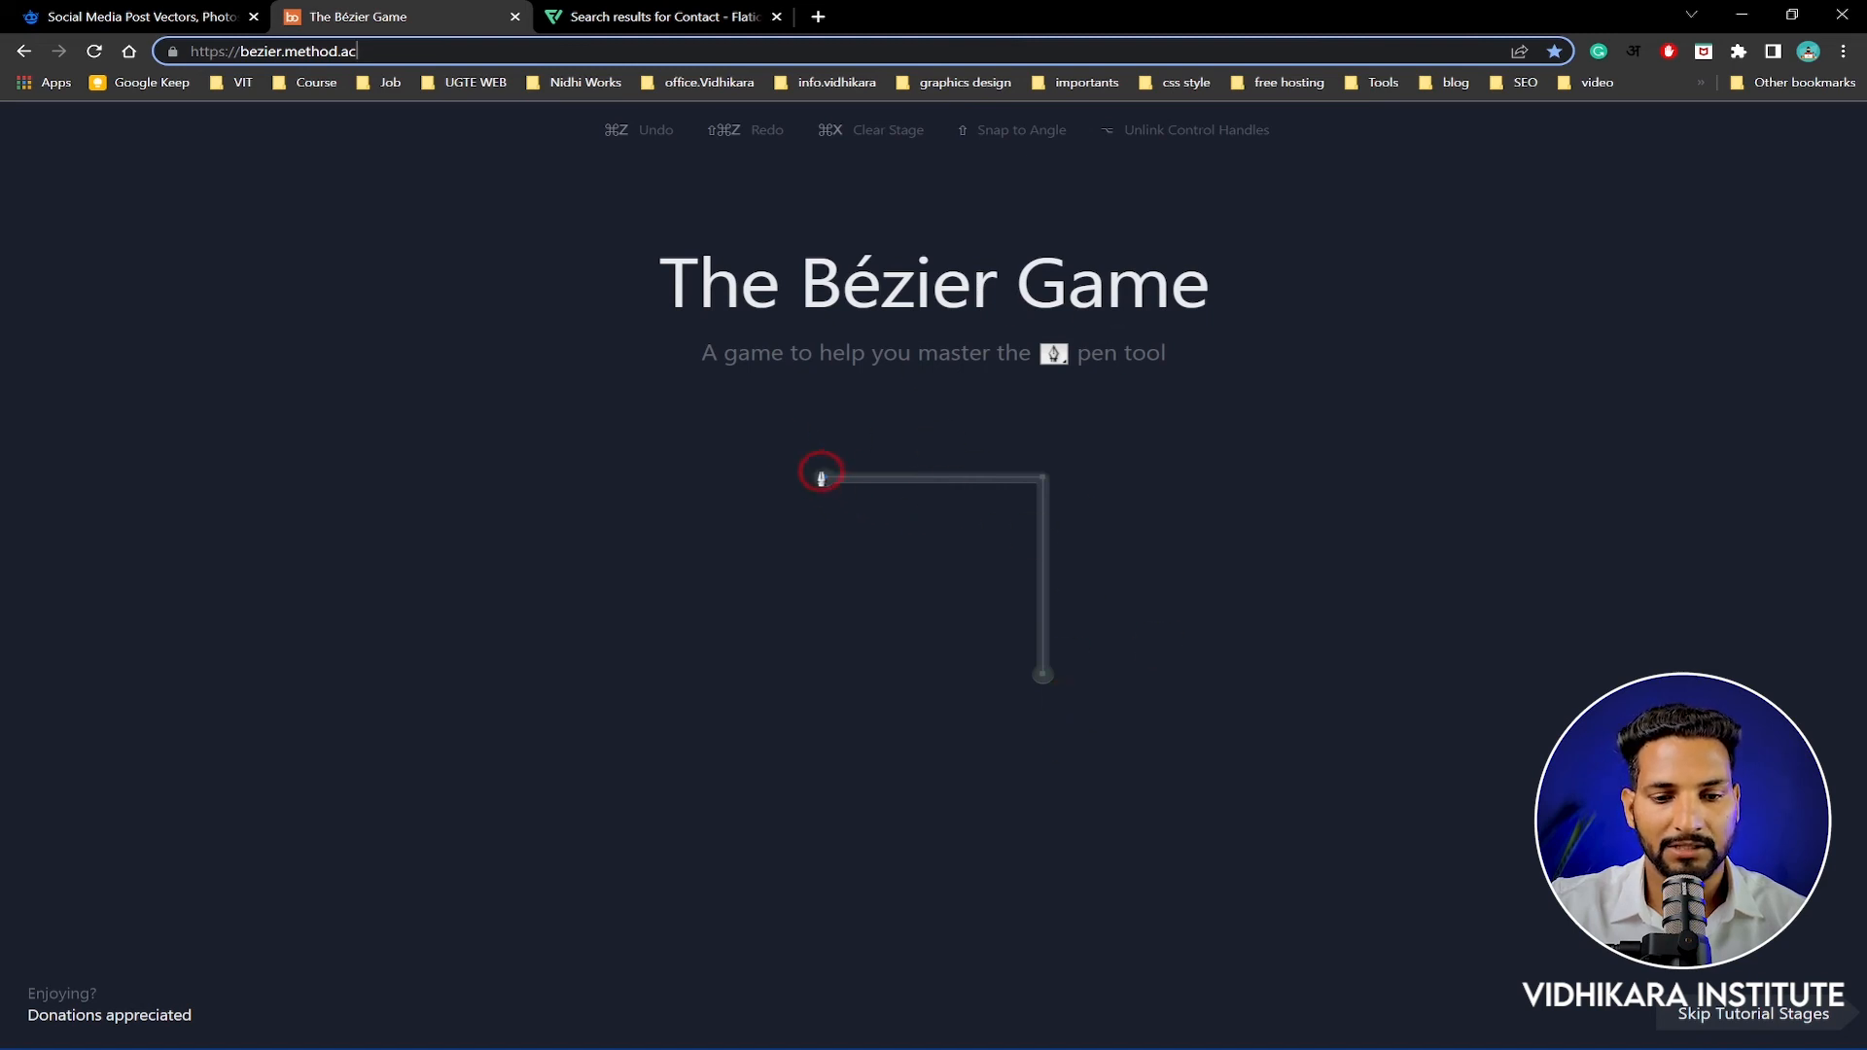
pyautogui.click(826, 479)
pyautogui.click(1045, 478)
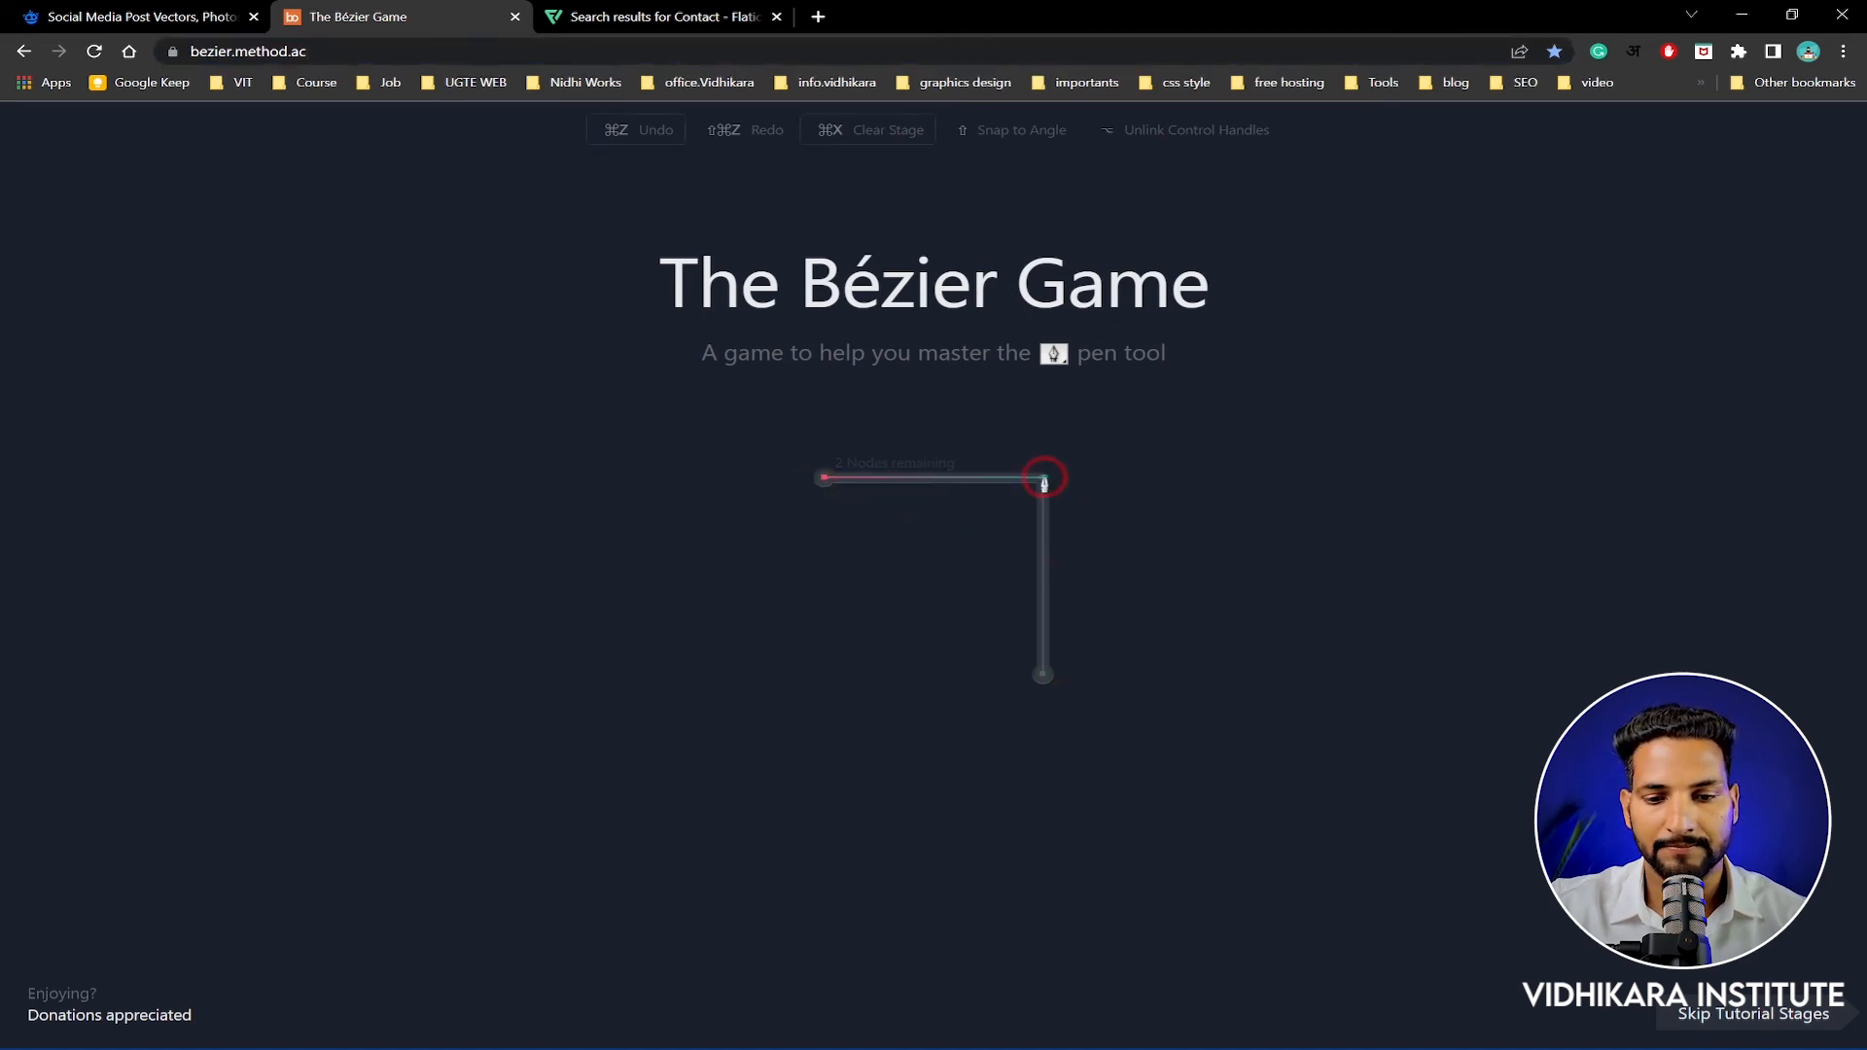
pyautogui.click(1045, 679)
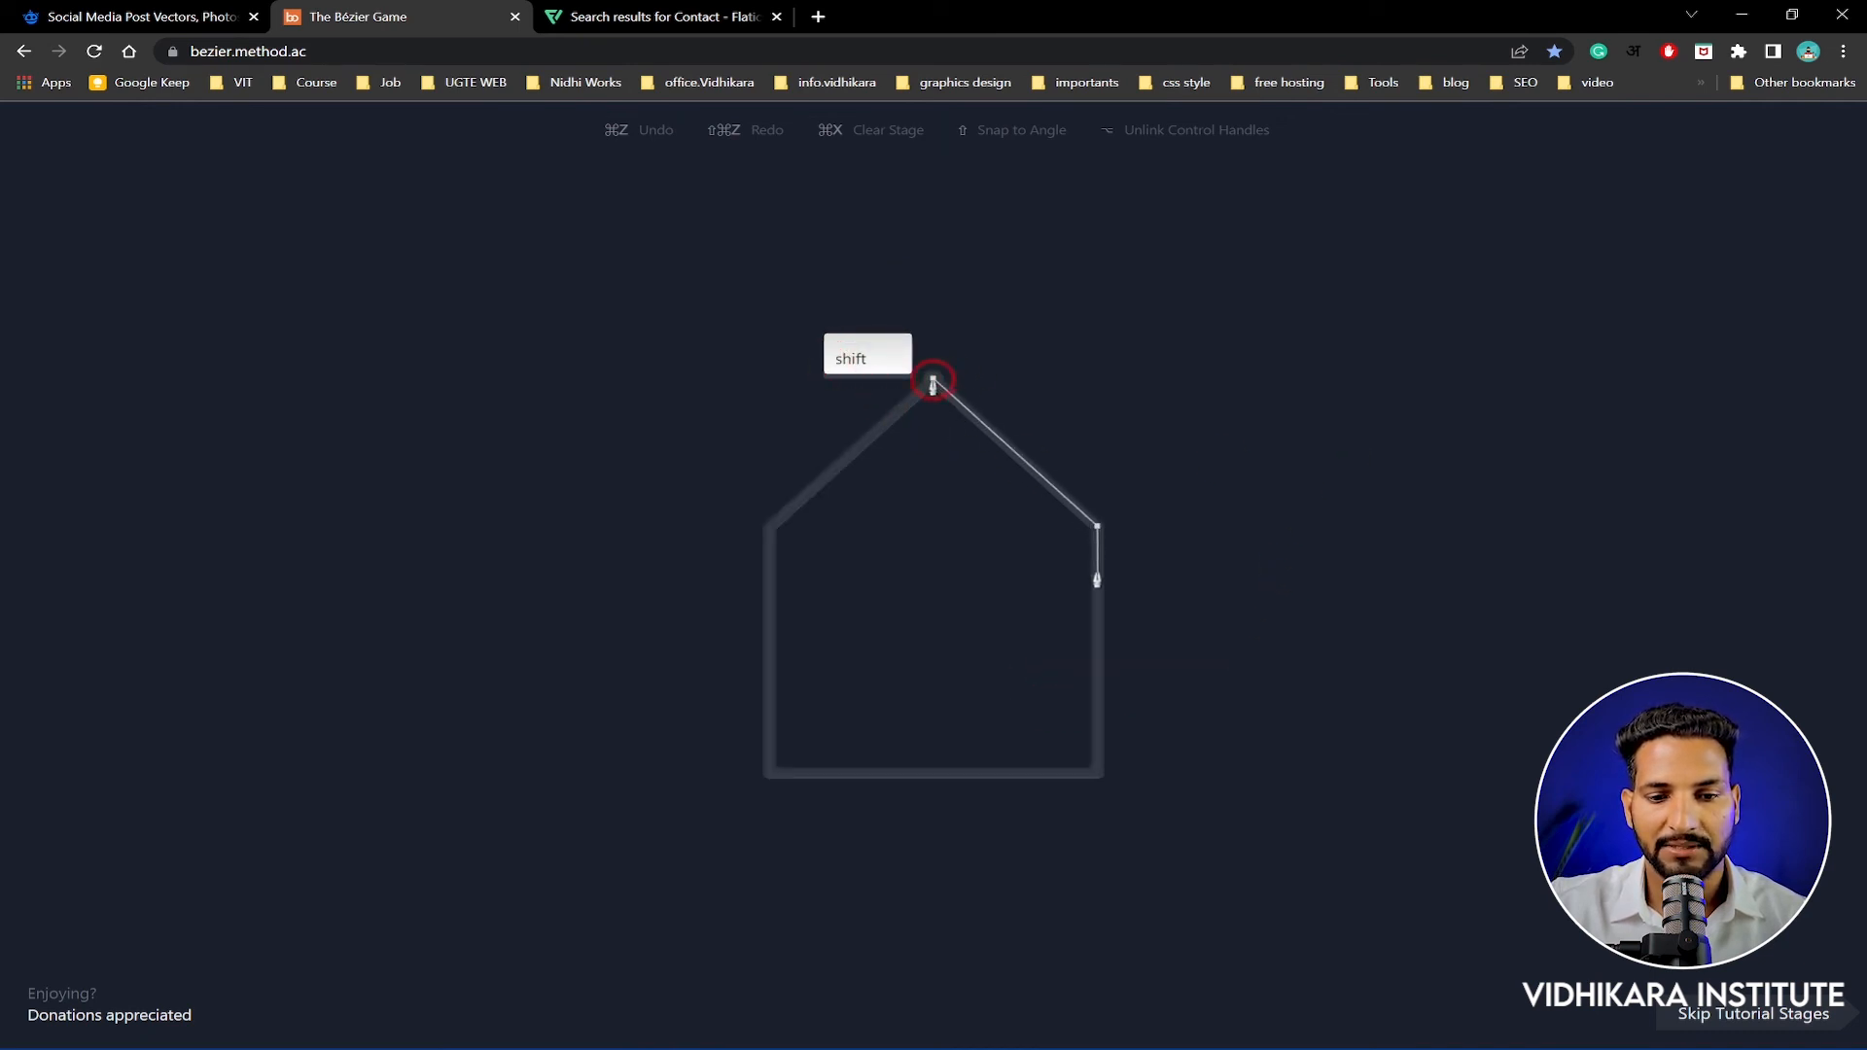
# Trace the house outline from the roof peak with straight segments around all corners and close the path
pyautogui.click(933, 380)
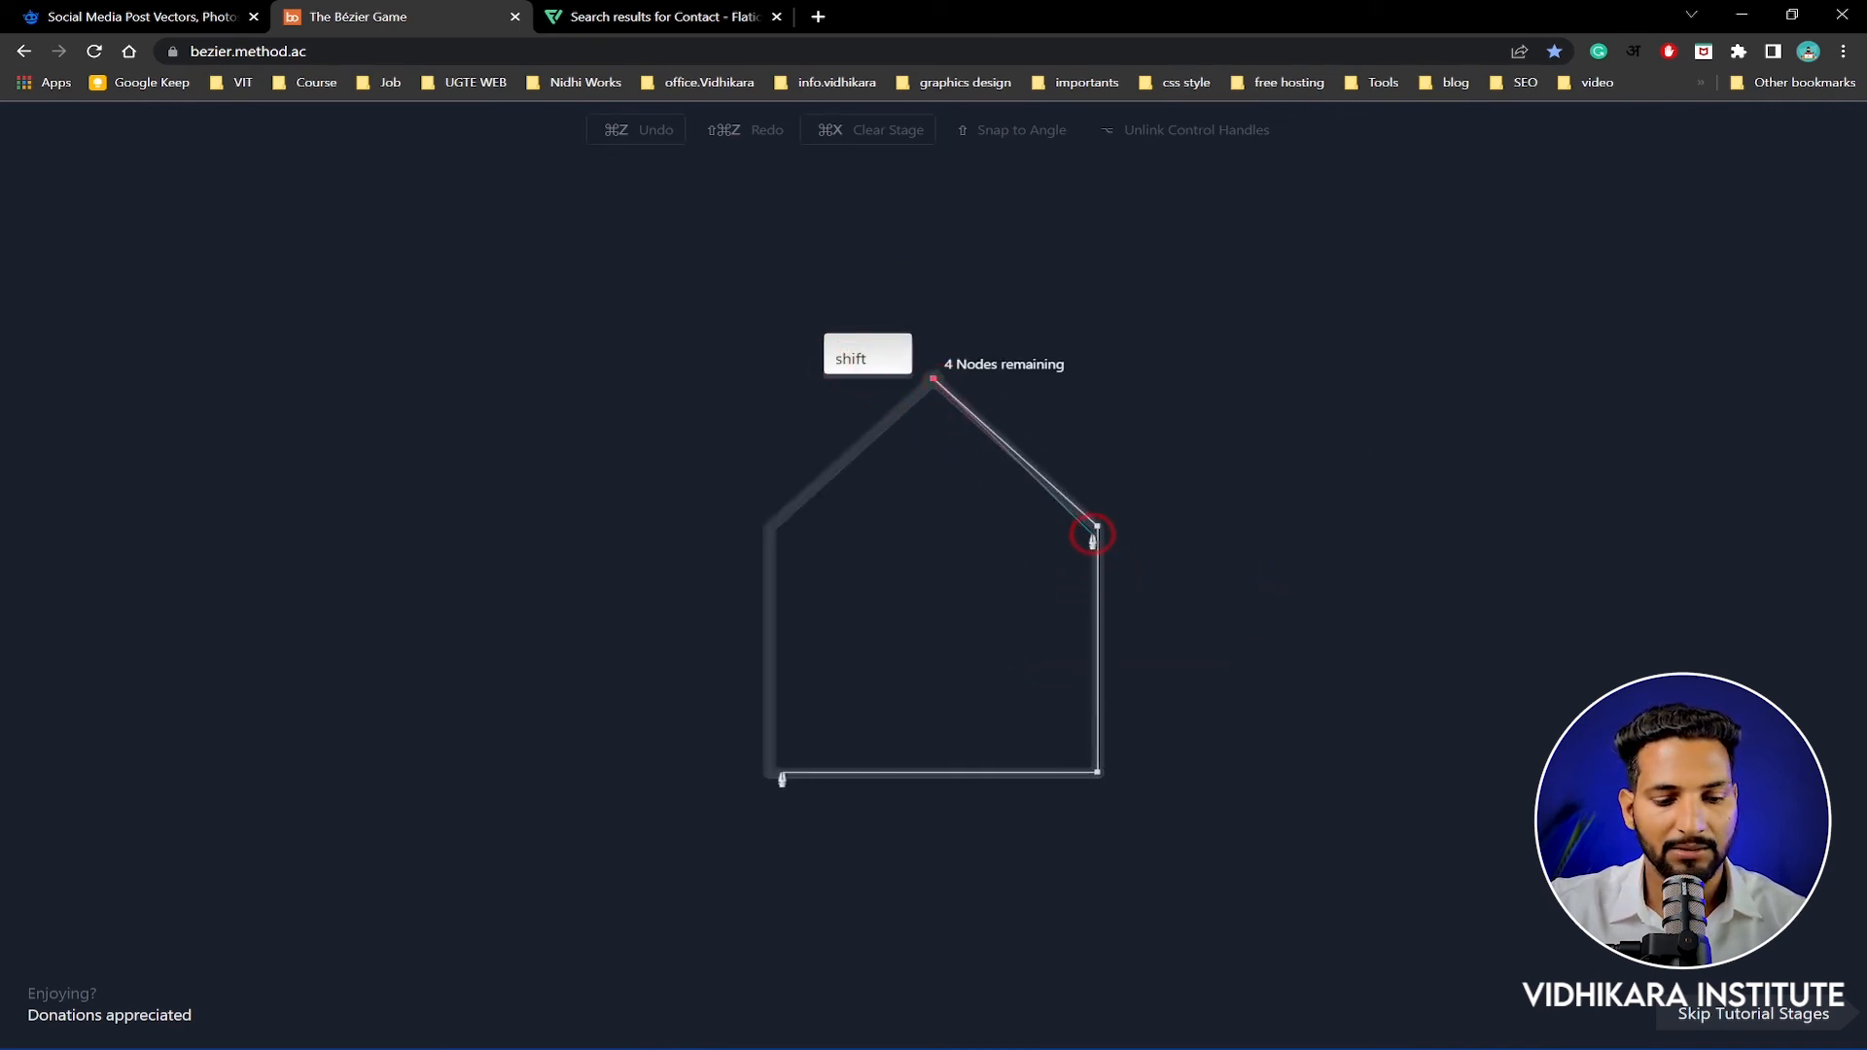
pyautogui.click(1095, 528)
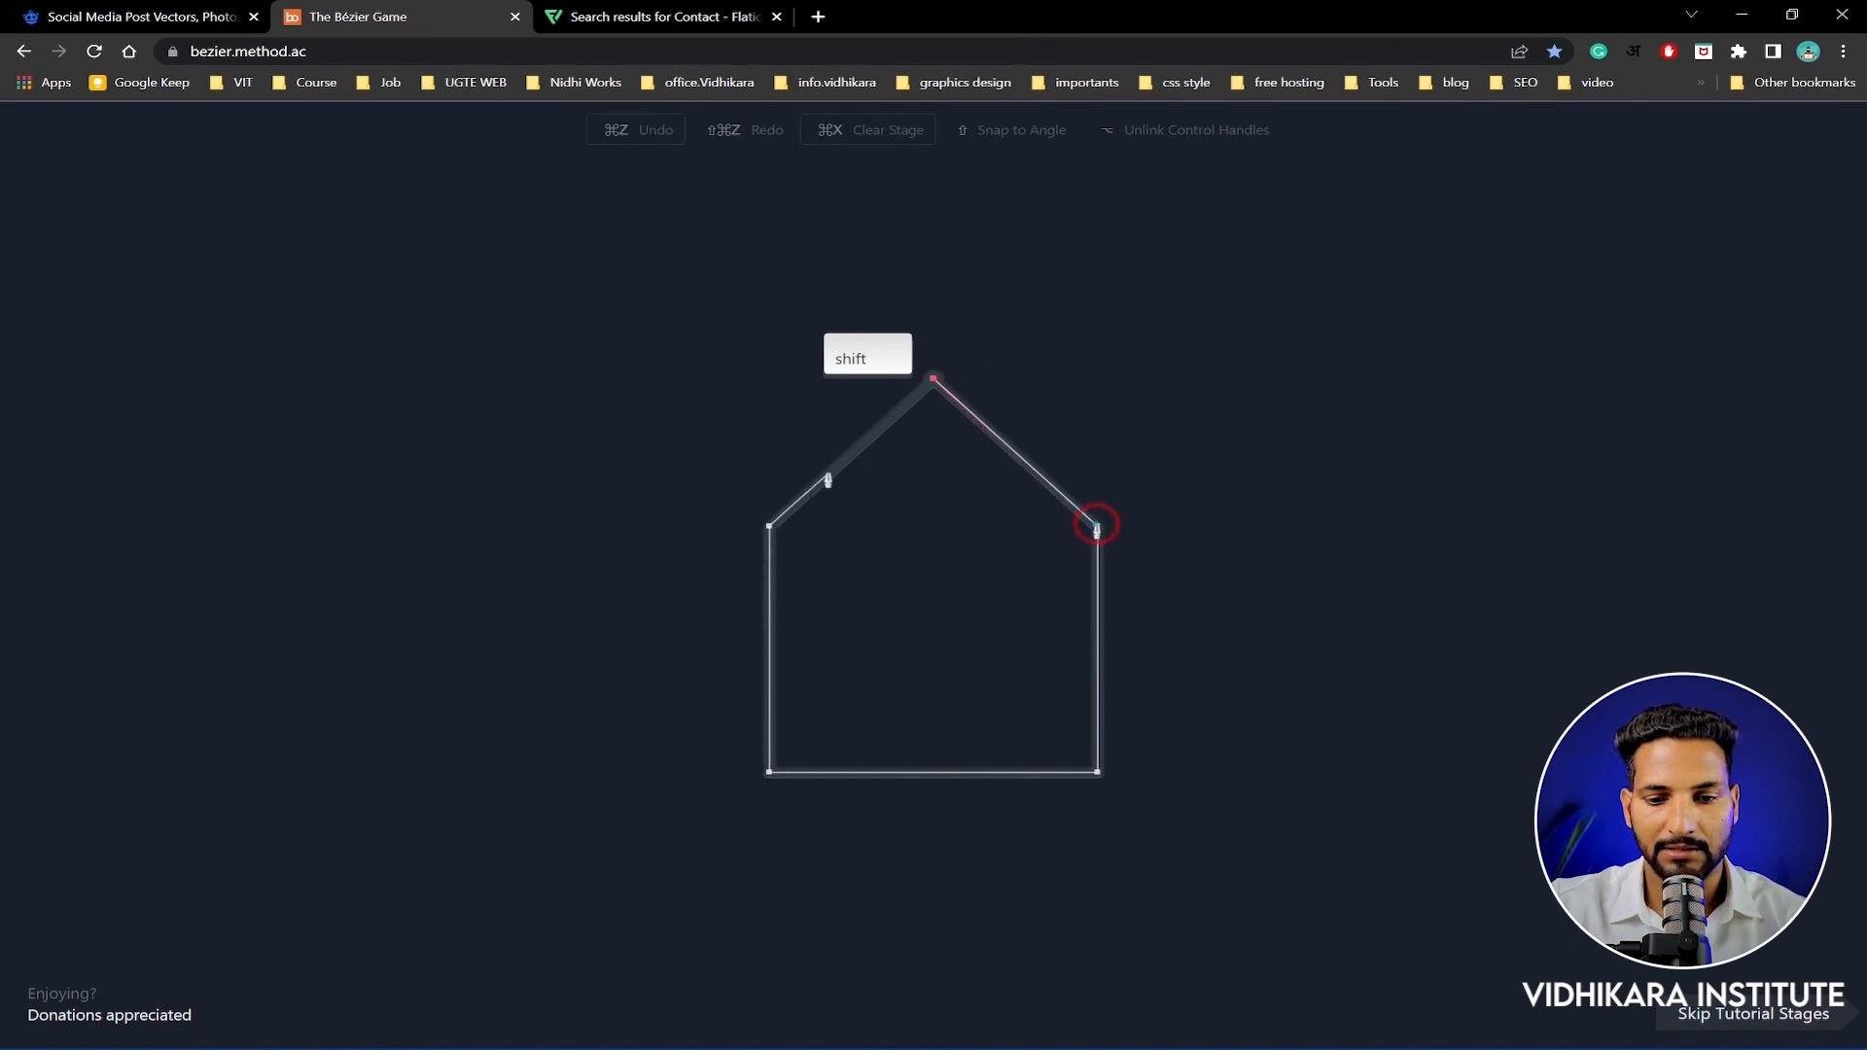
pyautogui.click(1097, 774)
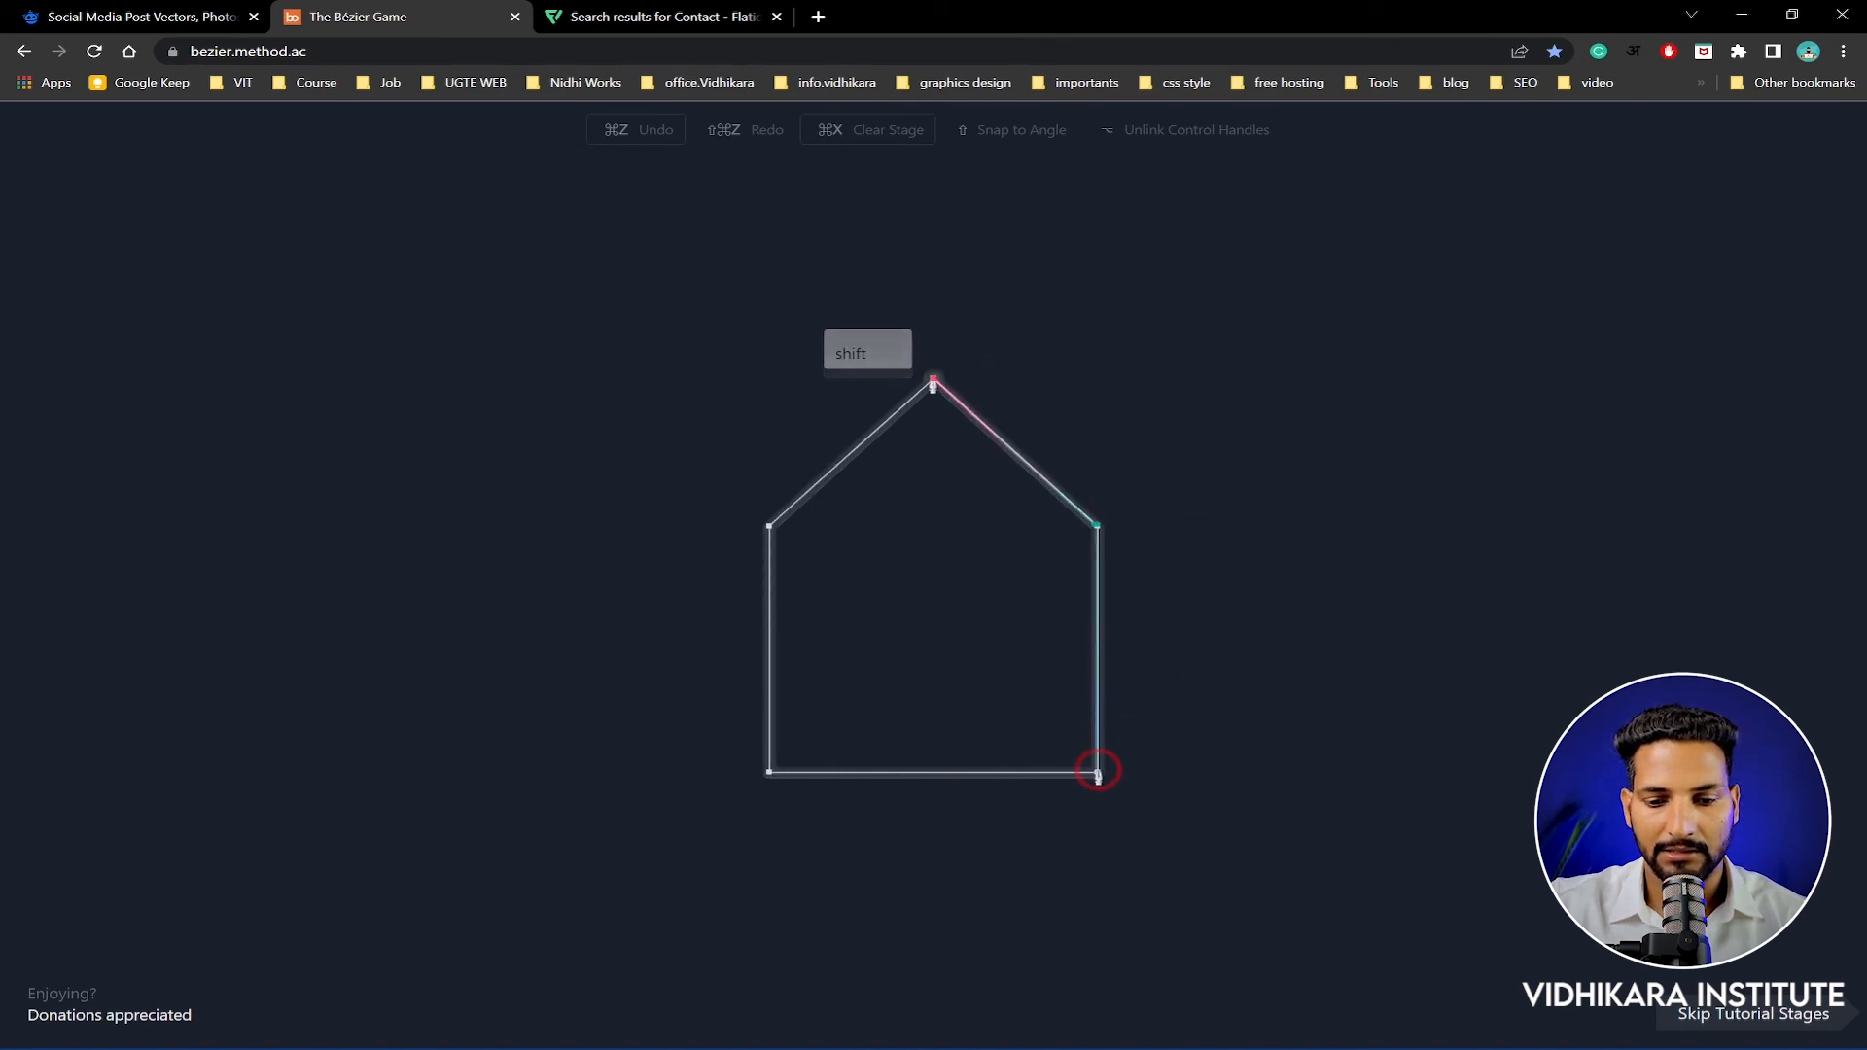
pyautogui.click(770, 776)
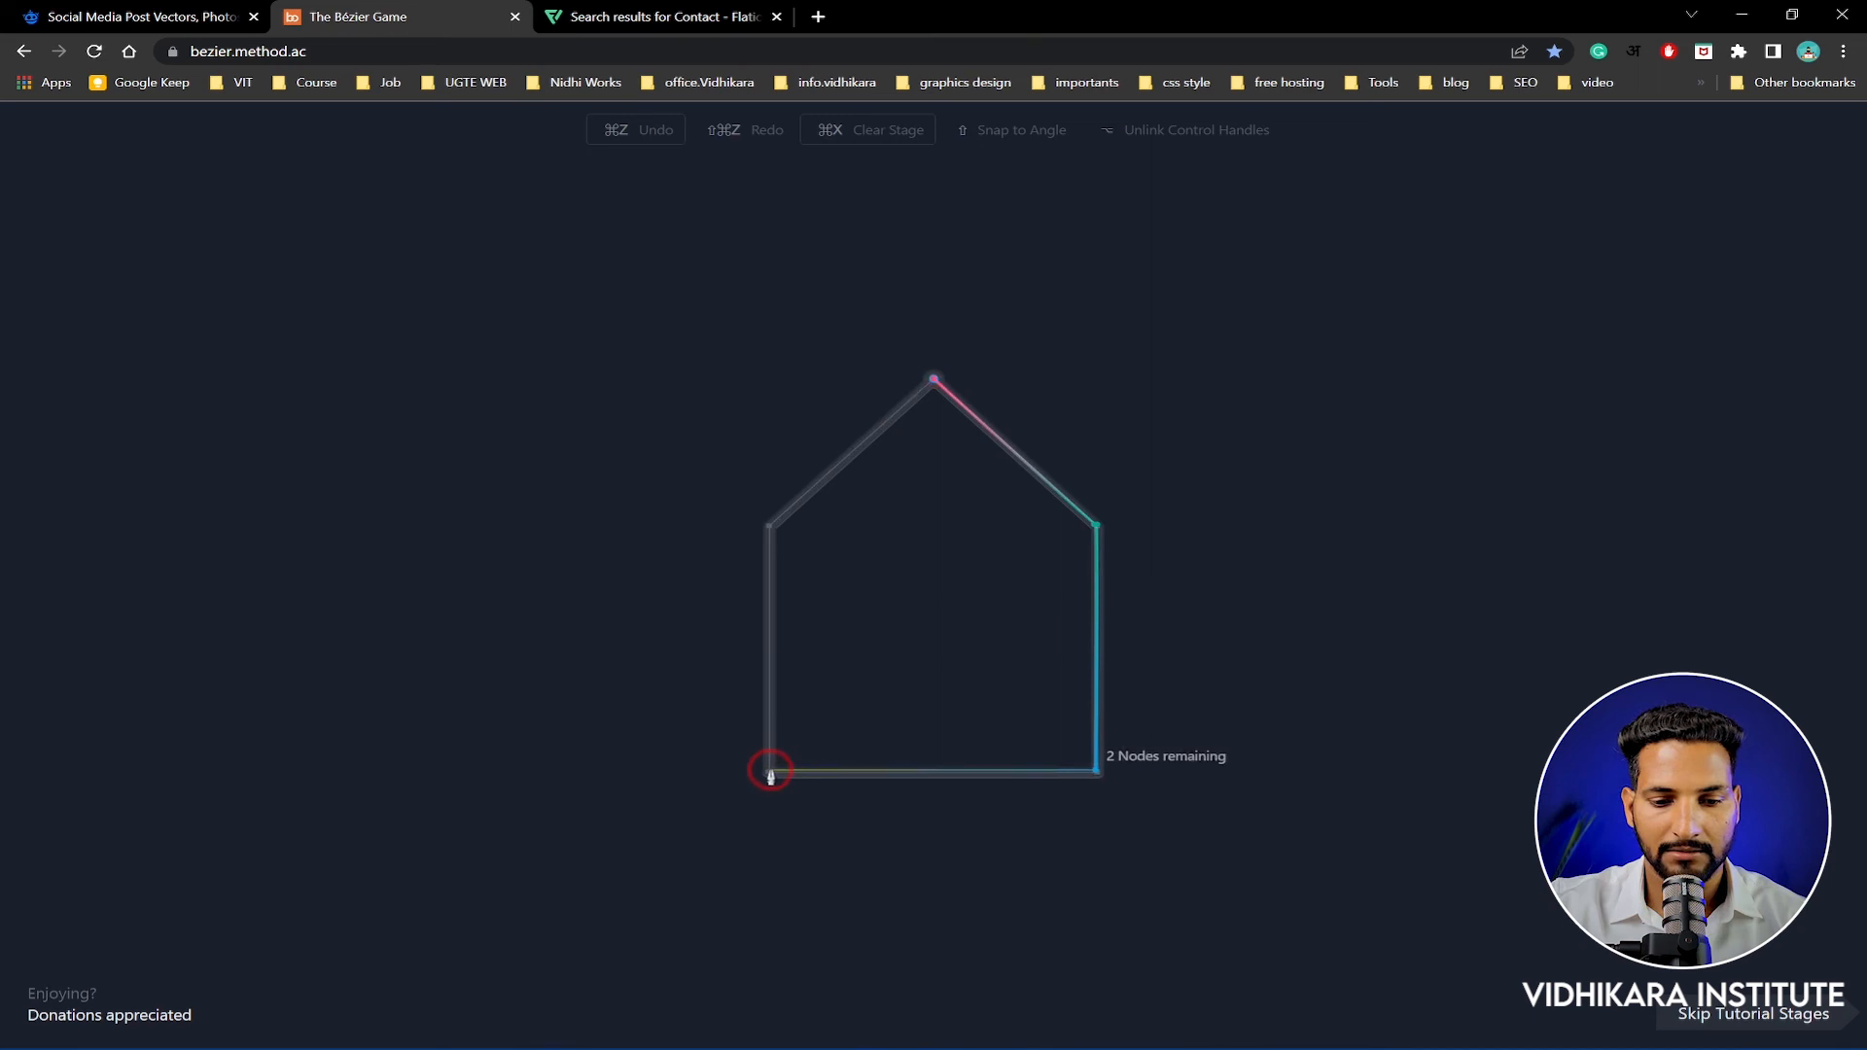
pyautogui.click(768, 530)
pyautogui.click(933, 382)
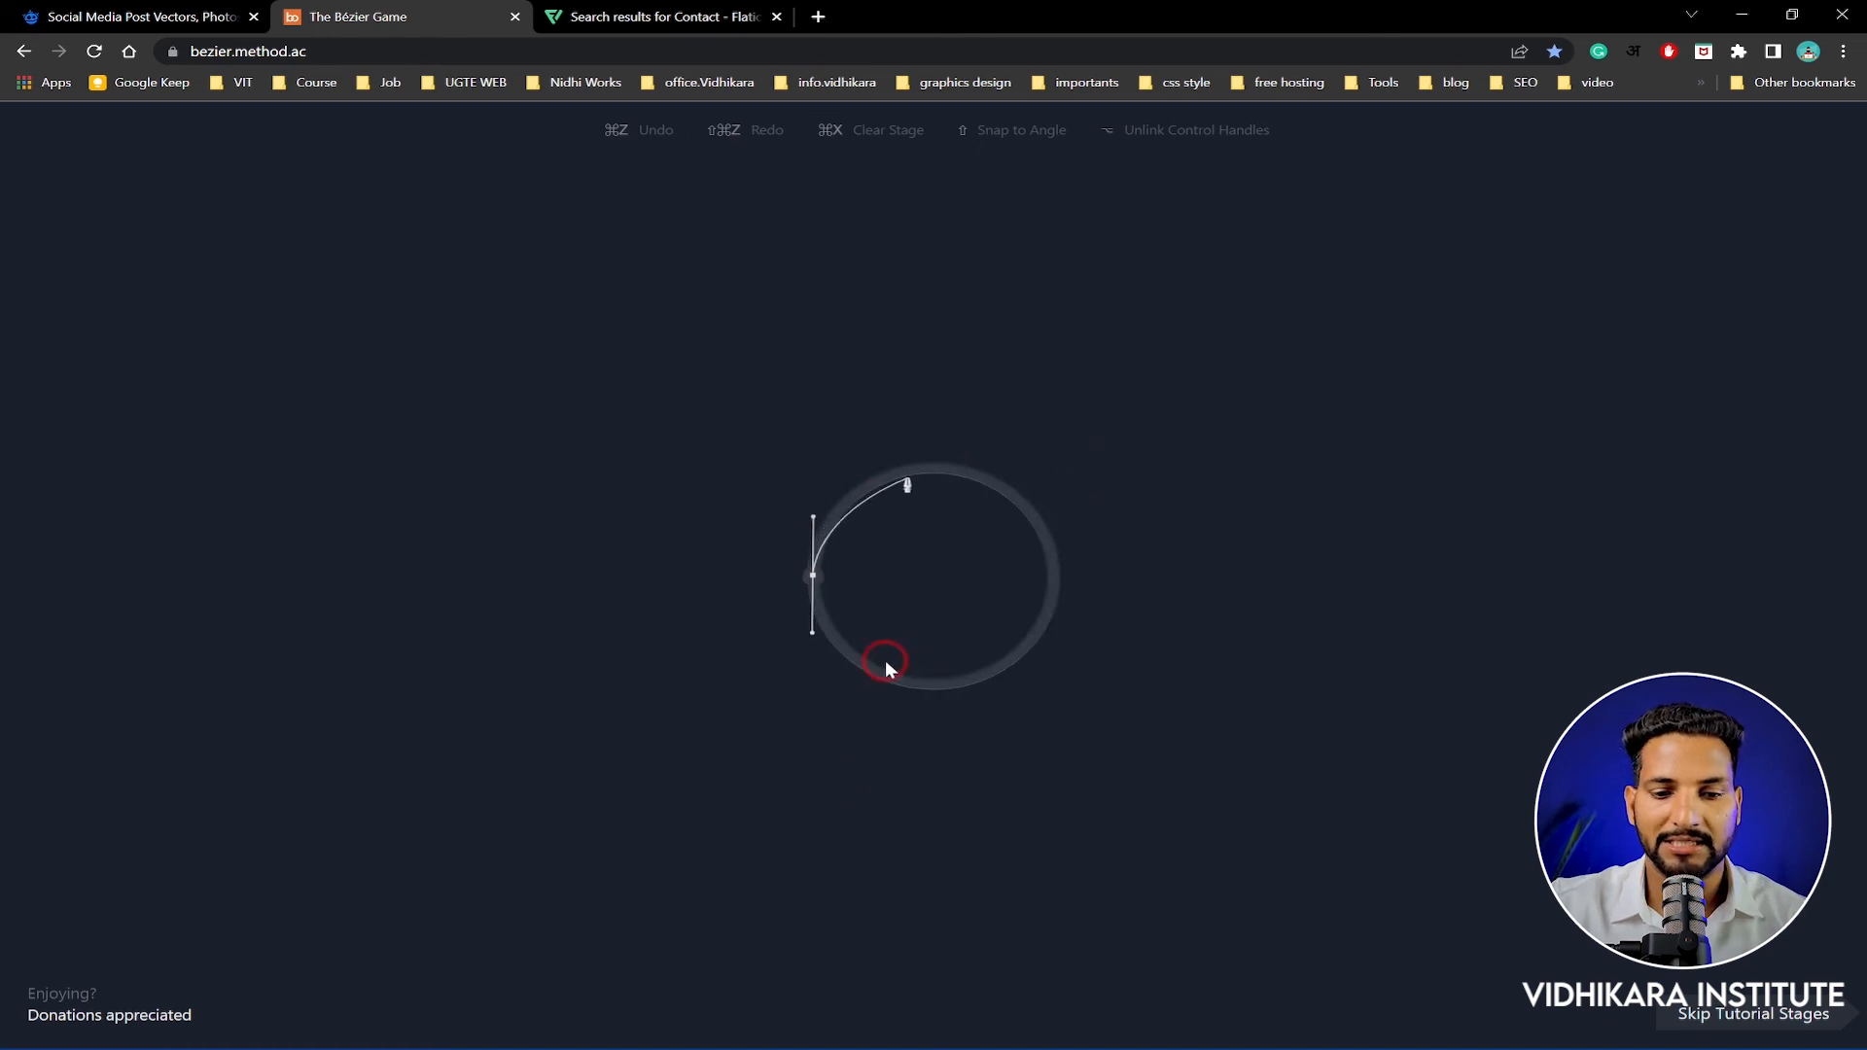
# Trace the circle with smooth curve nodes at its four extremes and close the path
pyautogui.moveTo(934, 468); pyautogui.dragTo(1000, 467)
pyautogui.moveTo(1053, 576); pyautogui.dragTo(1053, 634)
pyautogui.moveTo(934, 684); pyautogui.dragTo(999, 682)
pyautogui.click(812, 578)
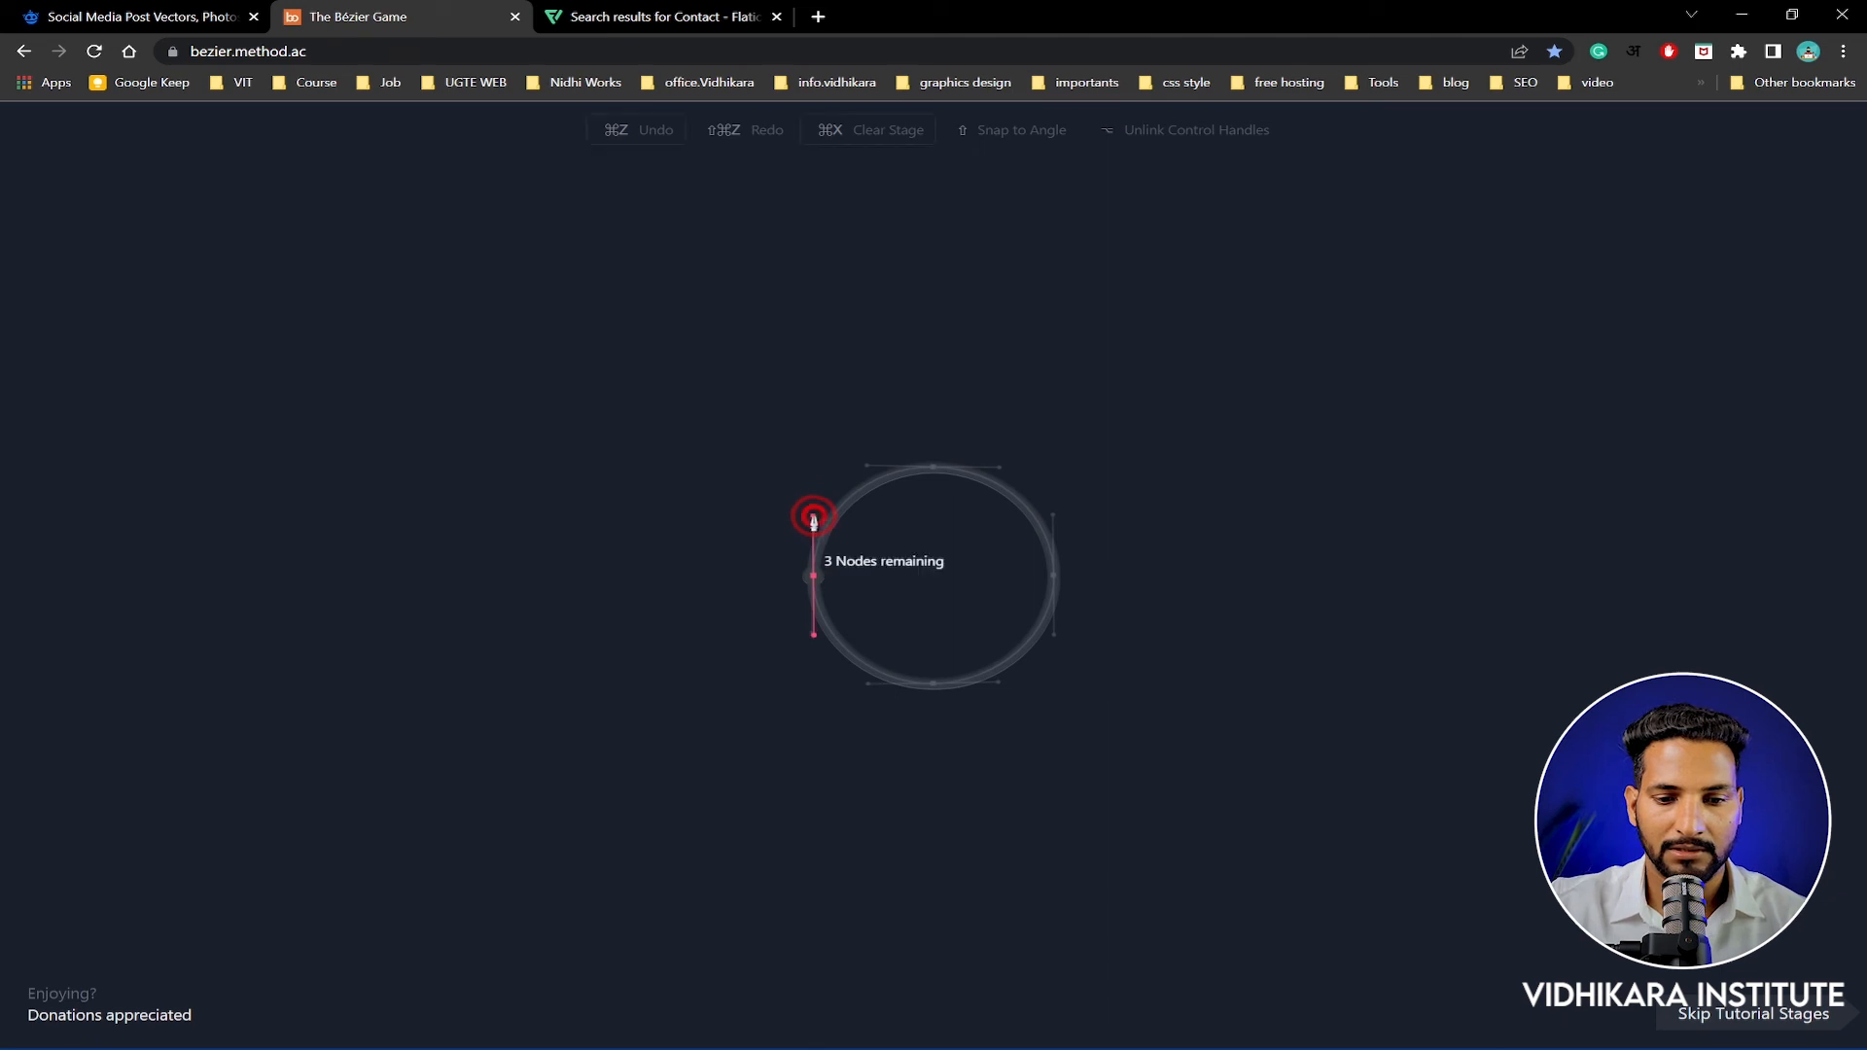
pyautogui.moveTo(934, 469); pyautogui.dragTo(1006, 478)
pyautogui.moveTo(1055, 577); pyautogui.dragTo(1063, 640)
pyautogui.moveTo(932, 688); pyautogui.dragTo(898, 679)
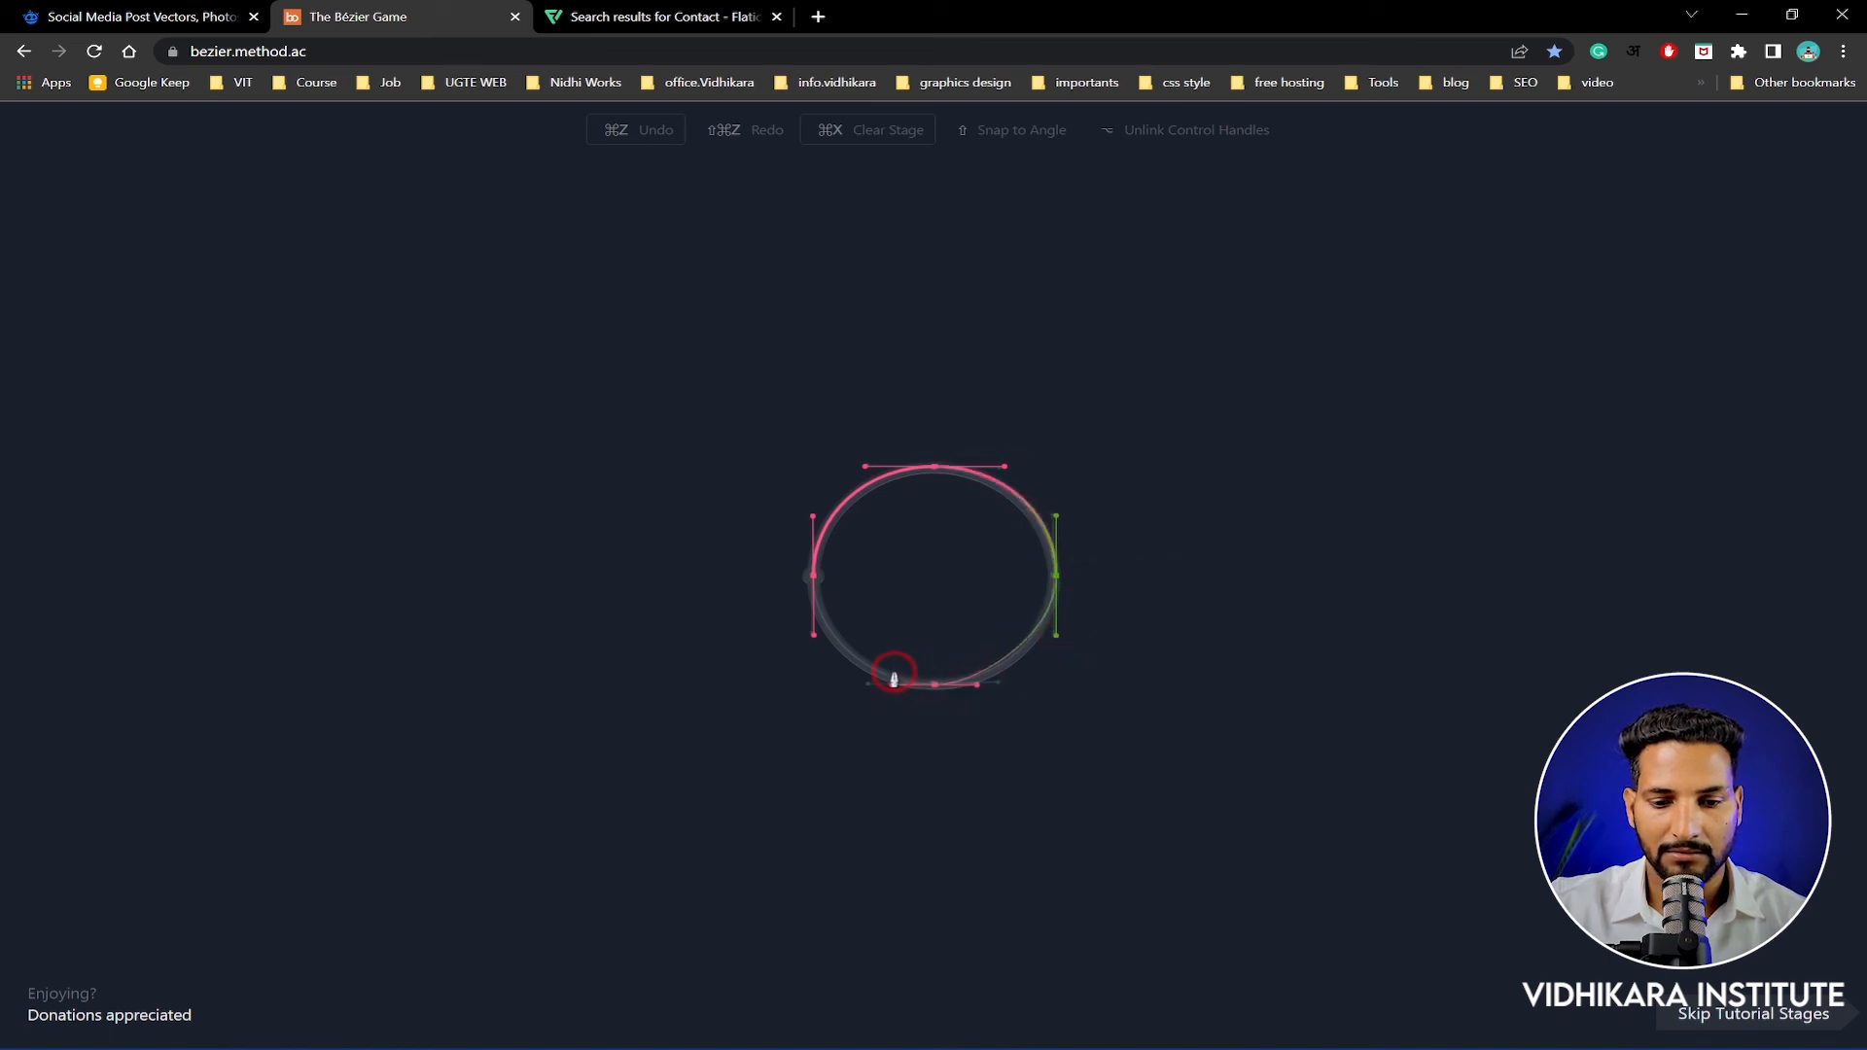
pyautogui.click(813, 578)
# Trace the heart outline using curved nodes at its upper notch and lower tip, then close the path
pyautogui.moveTo(929, 504); pyautogui.dragTo(1095, 390)
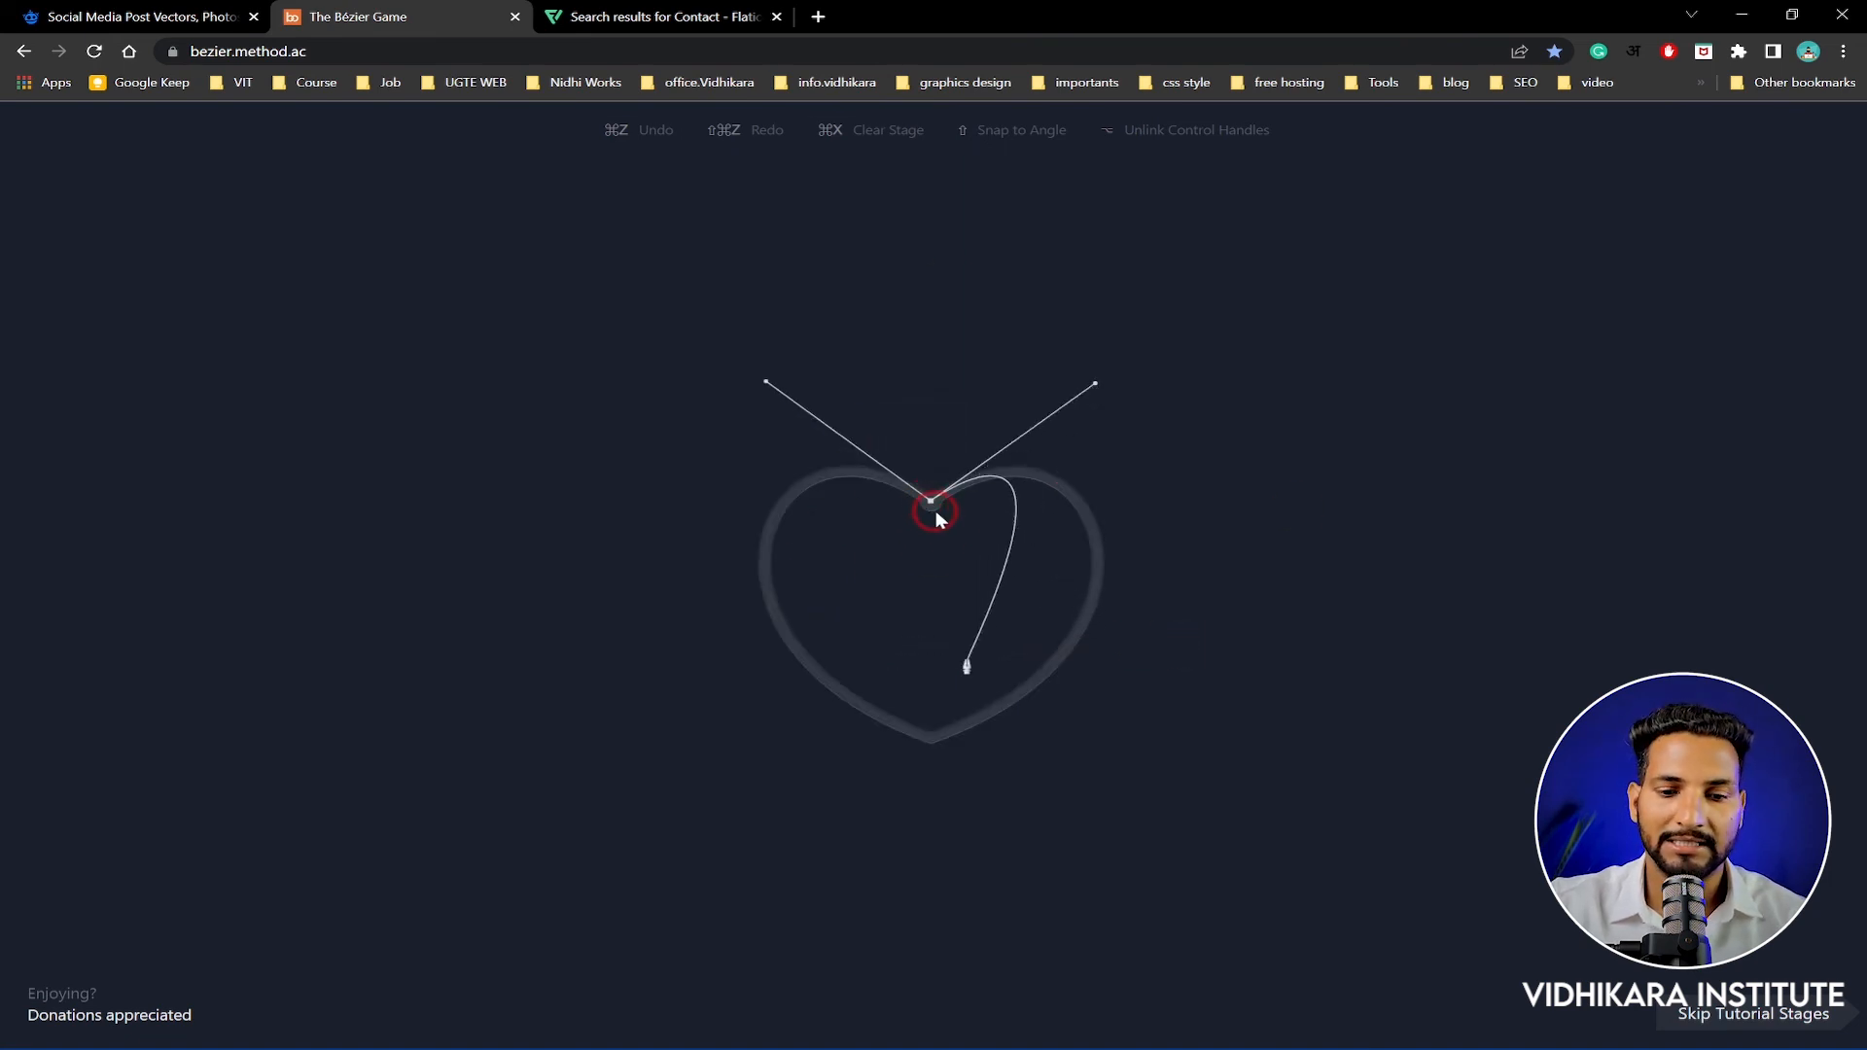
pyautogui.moveTo(931, 737); pyautogui.dragTo(656, 645)
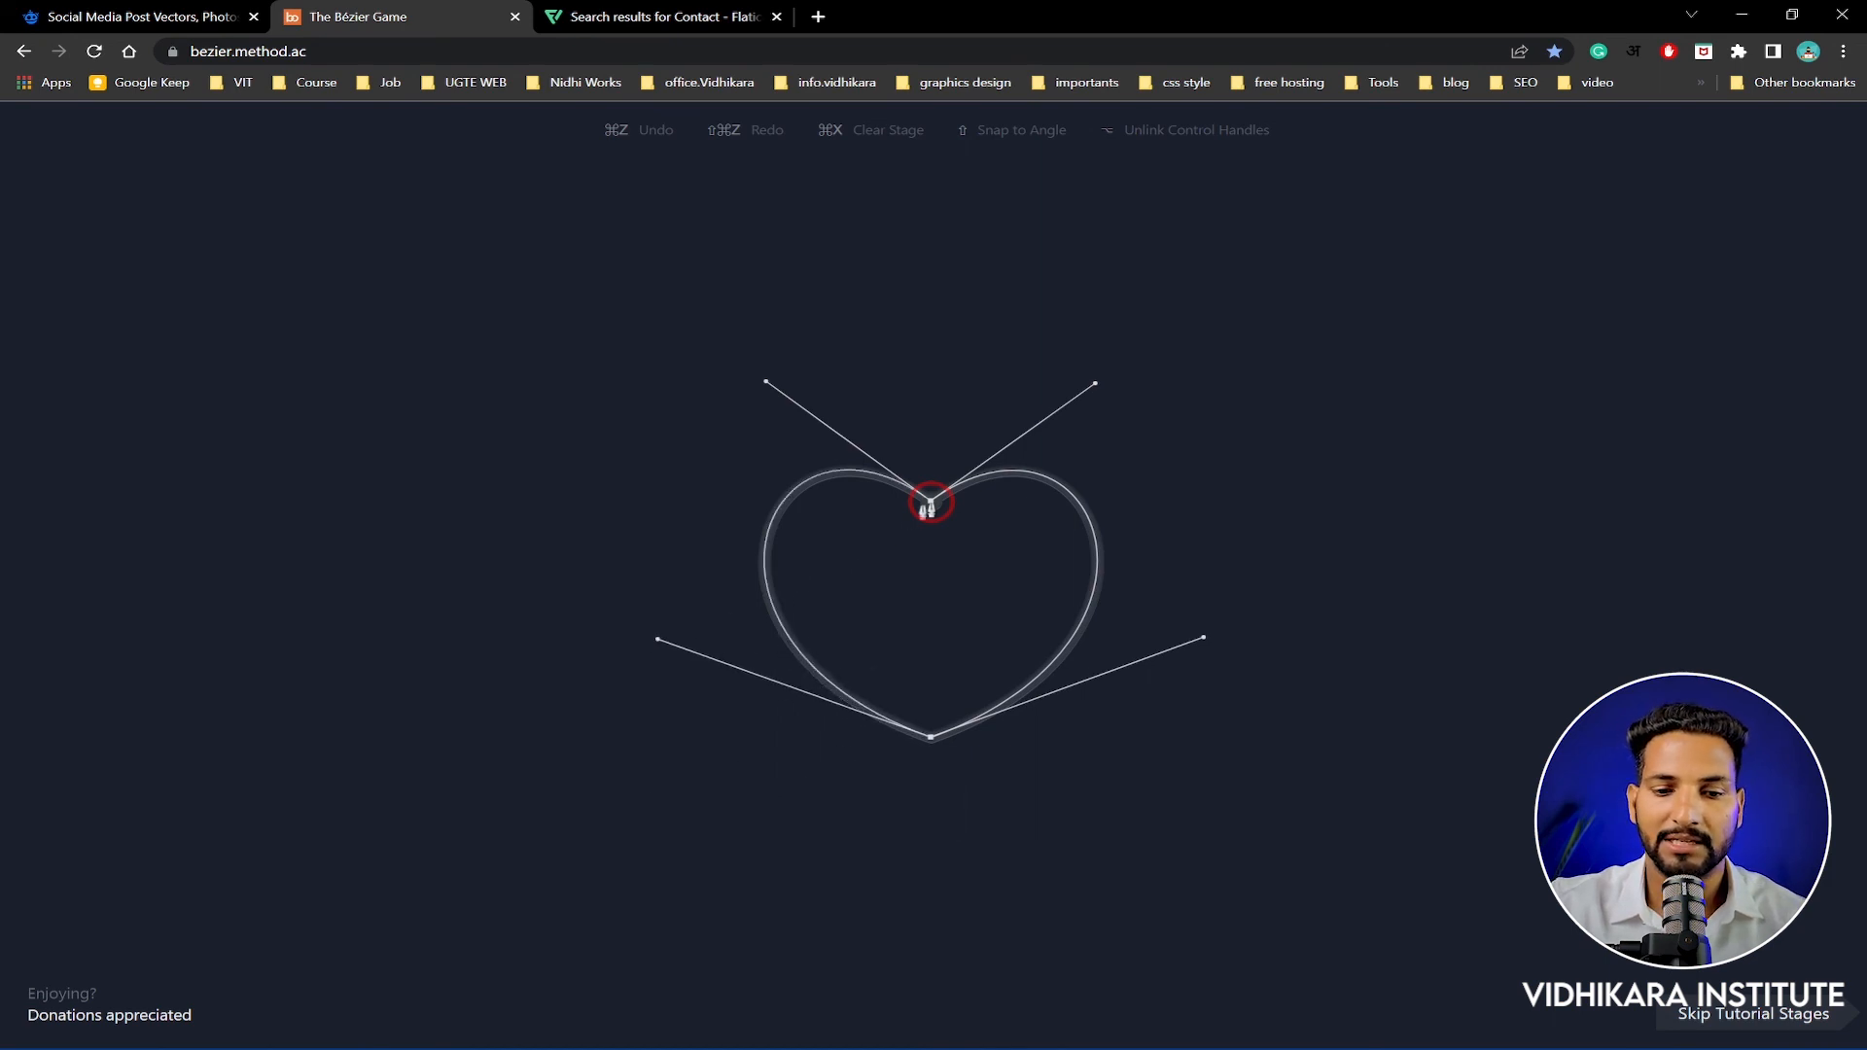
pyautogui.moveTo(931, 503); pyautogui.dragTo(1096, 389)
pyautogui.moveTo(933, 737); pyautogui.dragTo(657, 641)
pyautogui.click(930, 502)
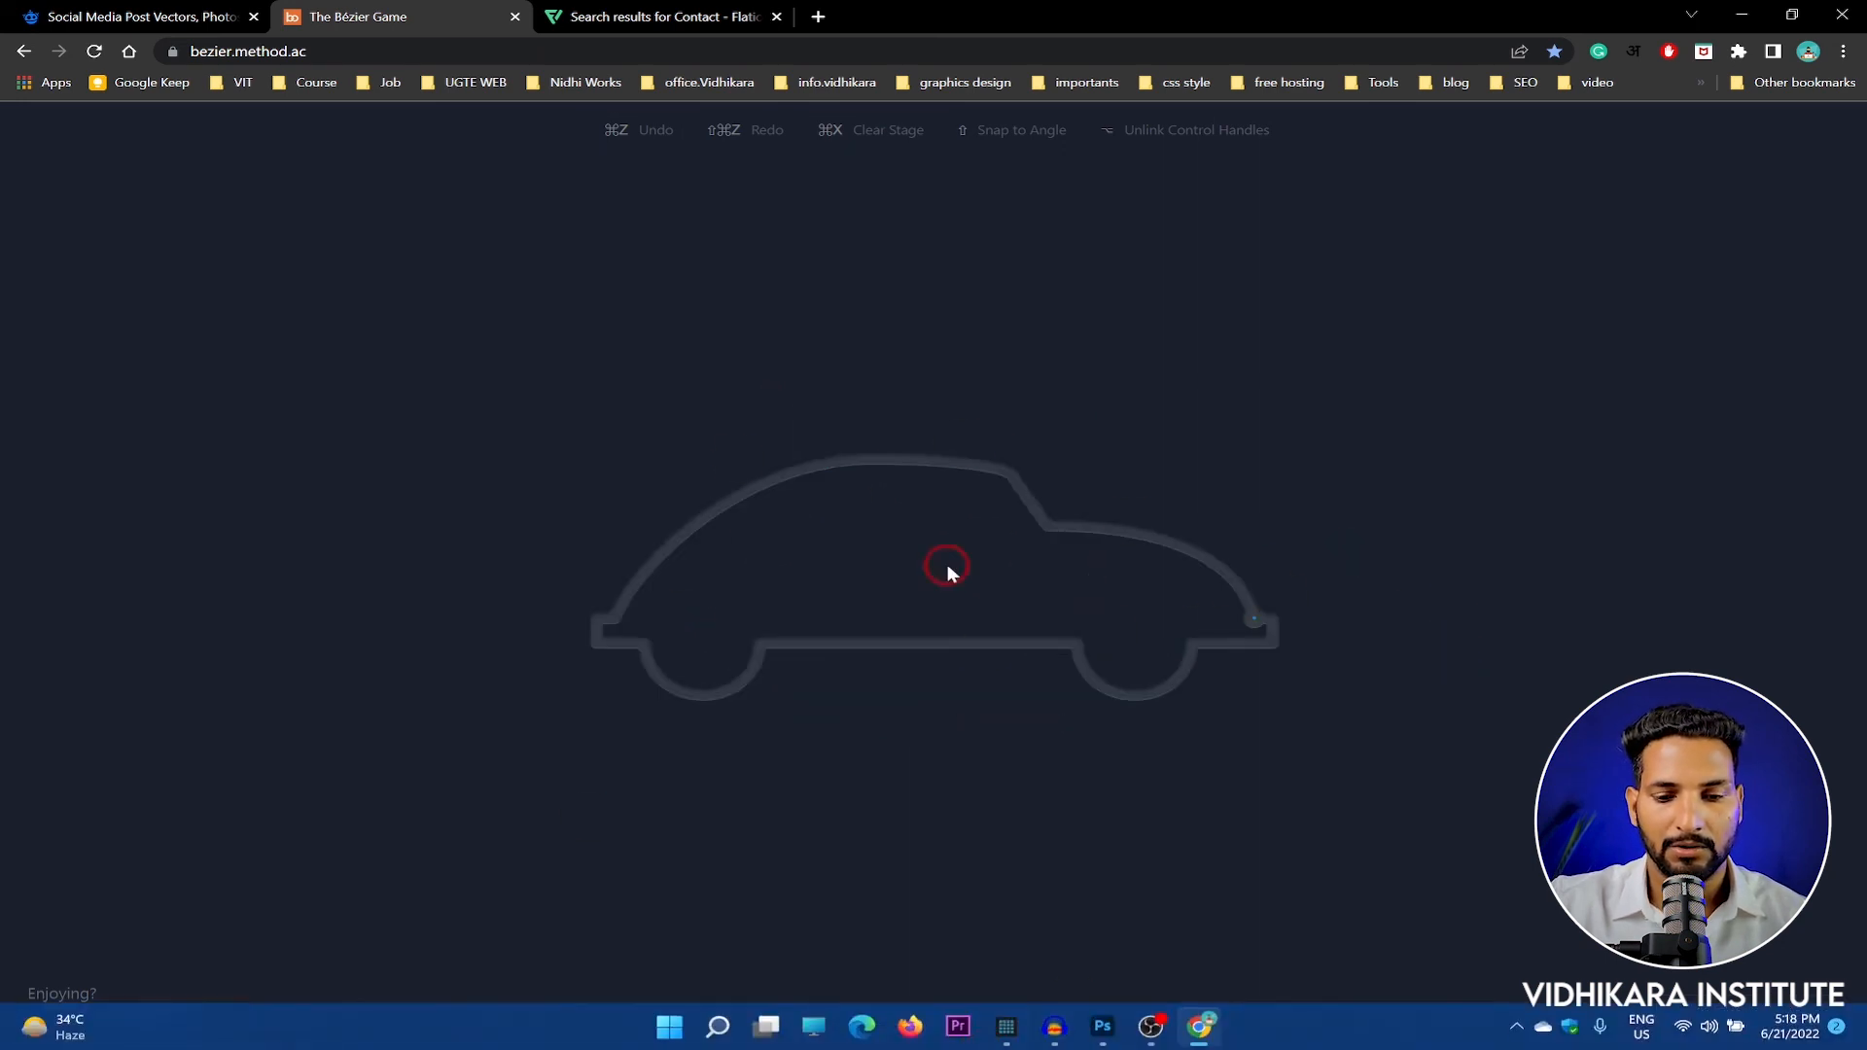
# Switch to Photoshop's First Poject-Recovered document and add a vertical guide down the middle of the blank canvas using the rulers
pyautogui.moveTo(1178, 1041)
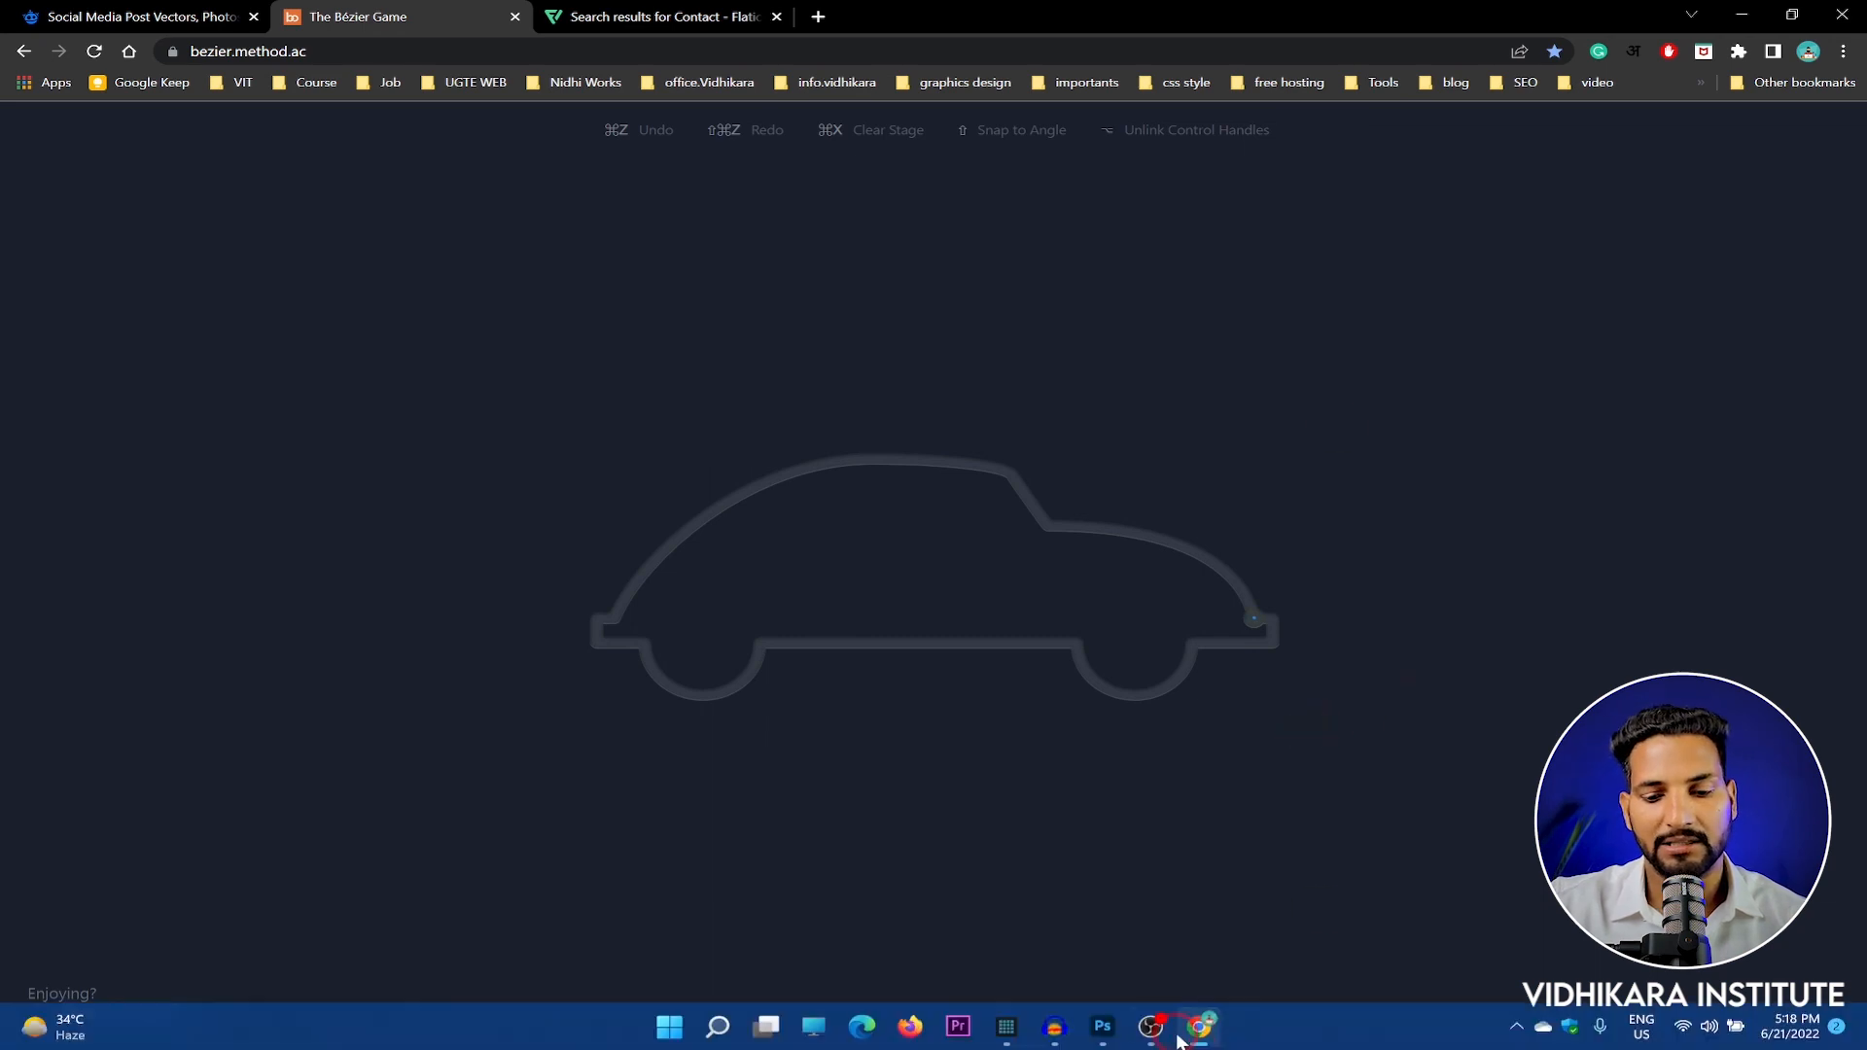
pyautogui.click(1104, 1033)
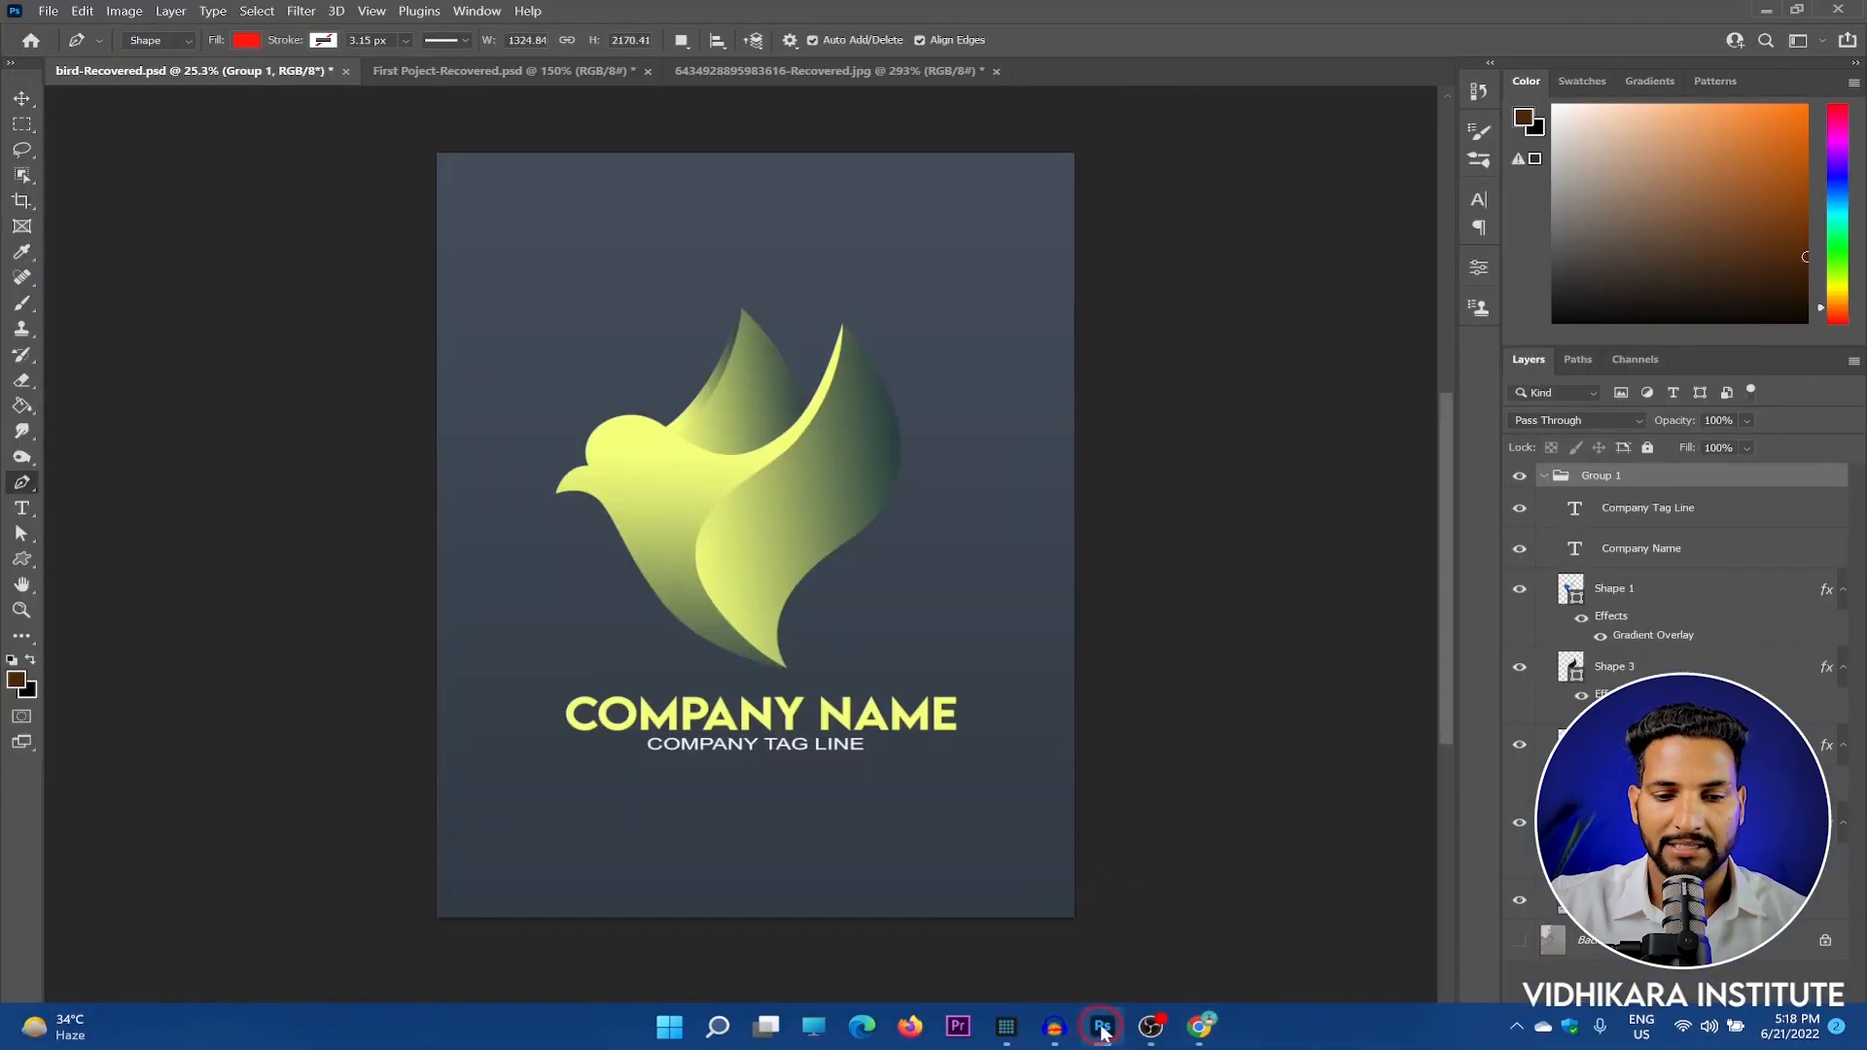
pyautogui.click(554, 71)
pyautogui.scroll(-3, 933, 387)
pyautogui.scroll(3, 846, 389)
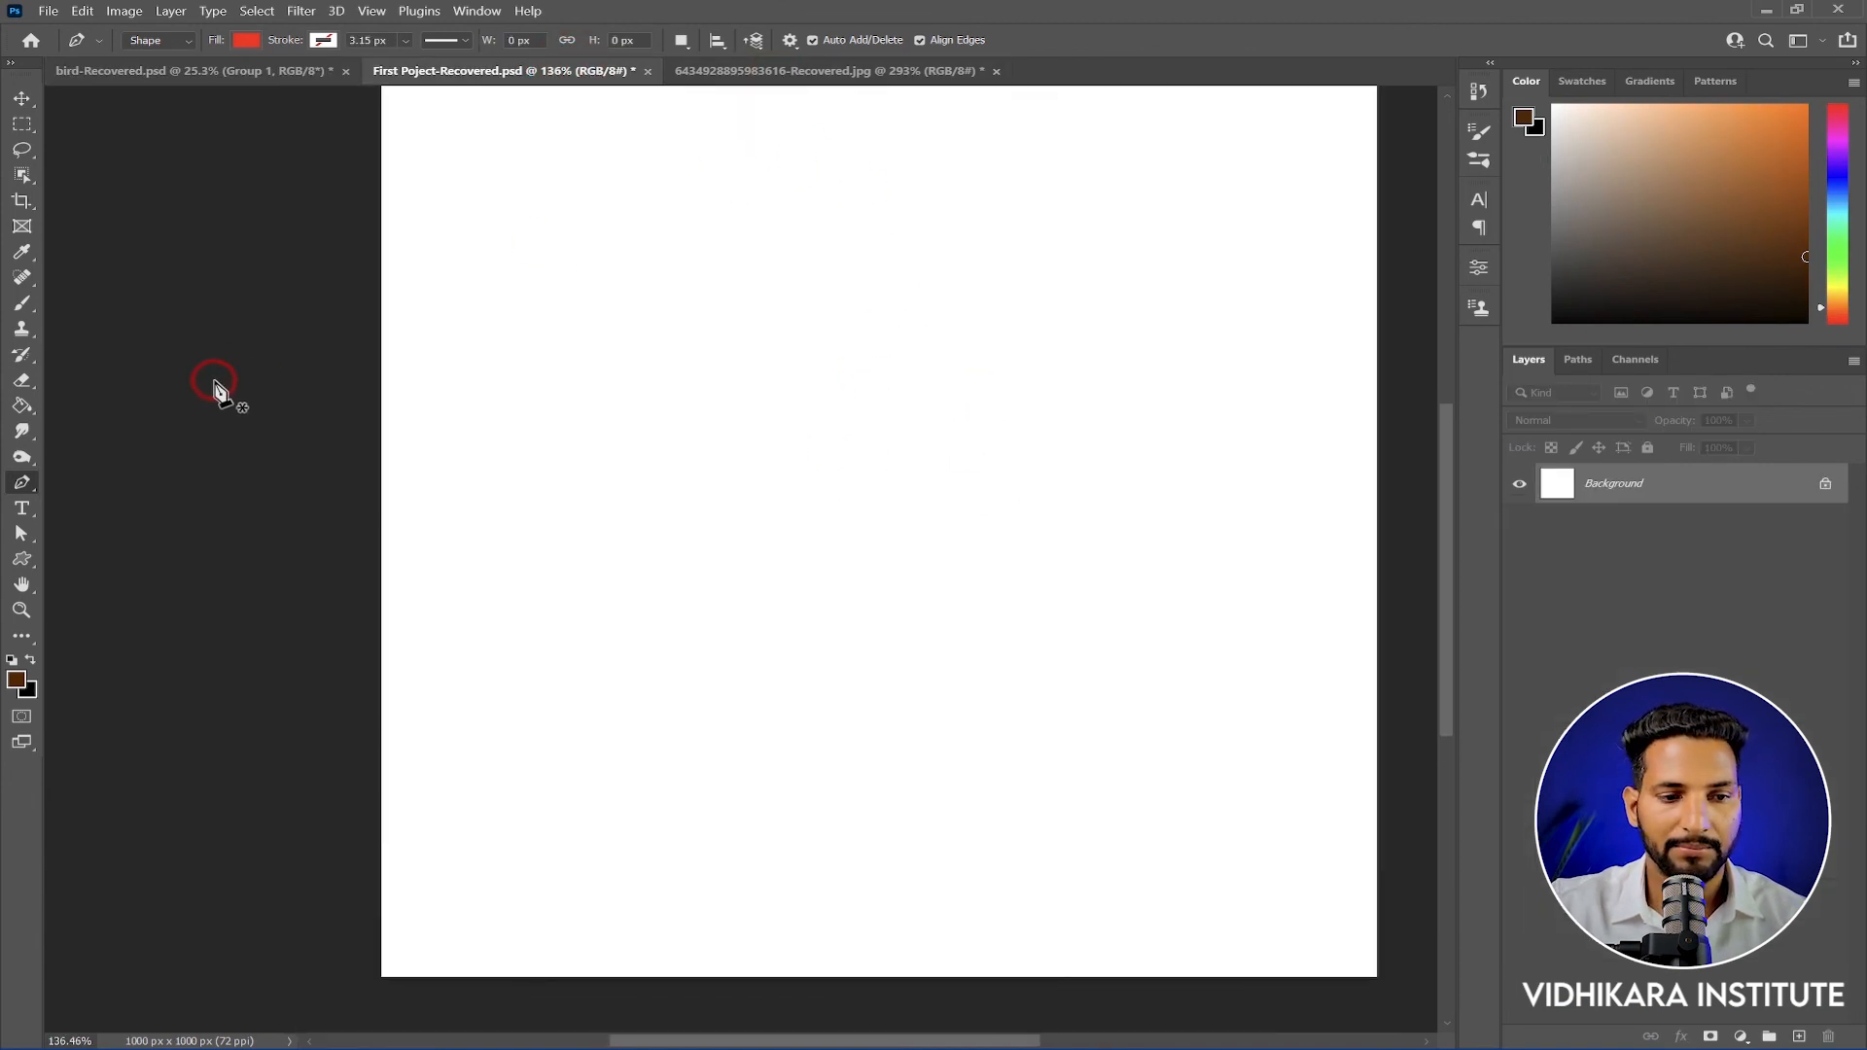
pyautogui.hotkey('ctrl', 'r')
pyautogui.moveTo(56, 365); pyautogui.dragTo(750, 492)
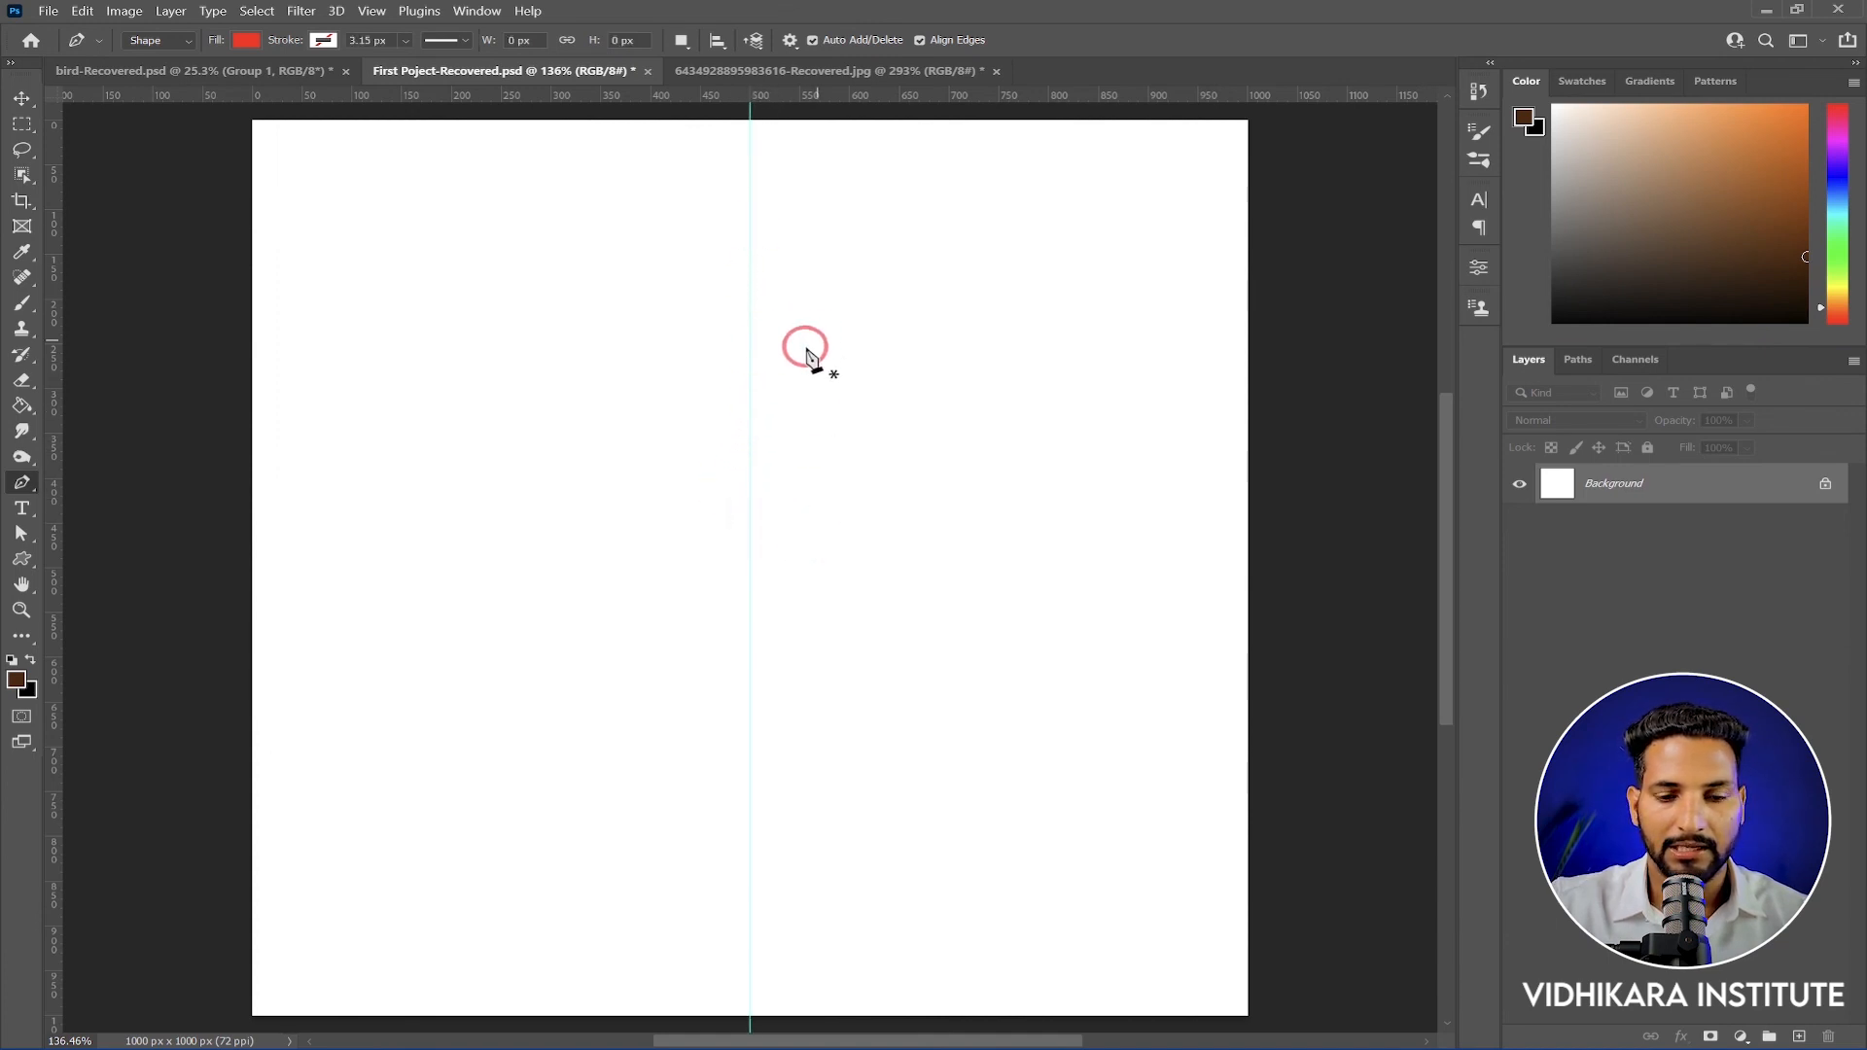
# Draw a closed red heart shape about 358 by 386 px with the Pen tool, placing its notch and tip anchors on the vertical guide
pyautogui.moveTo(750, 349); pyautogui.dragTo(950, 500)
pyautogui.click(952, 221)
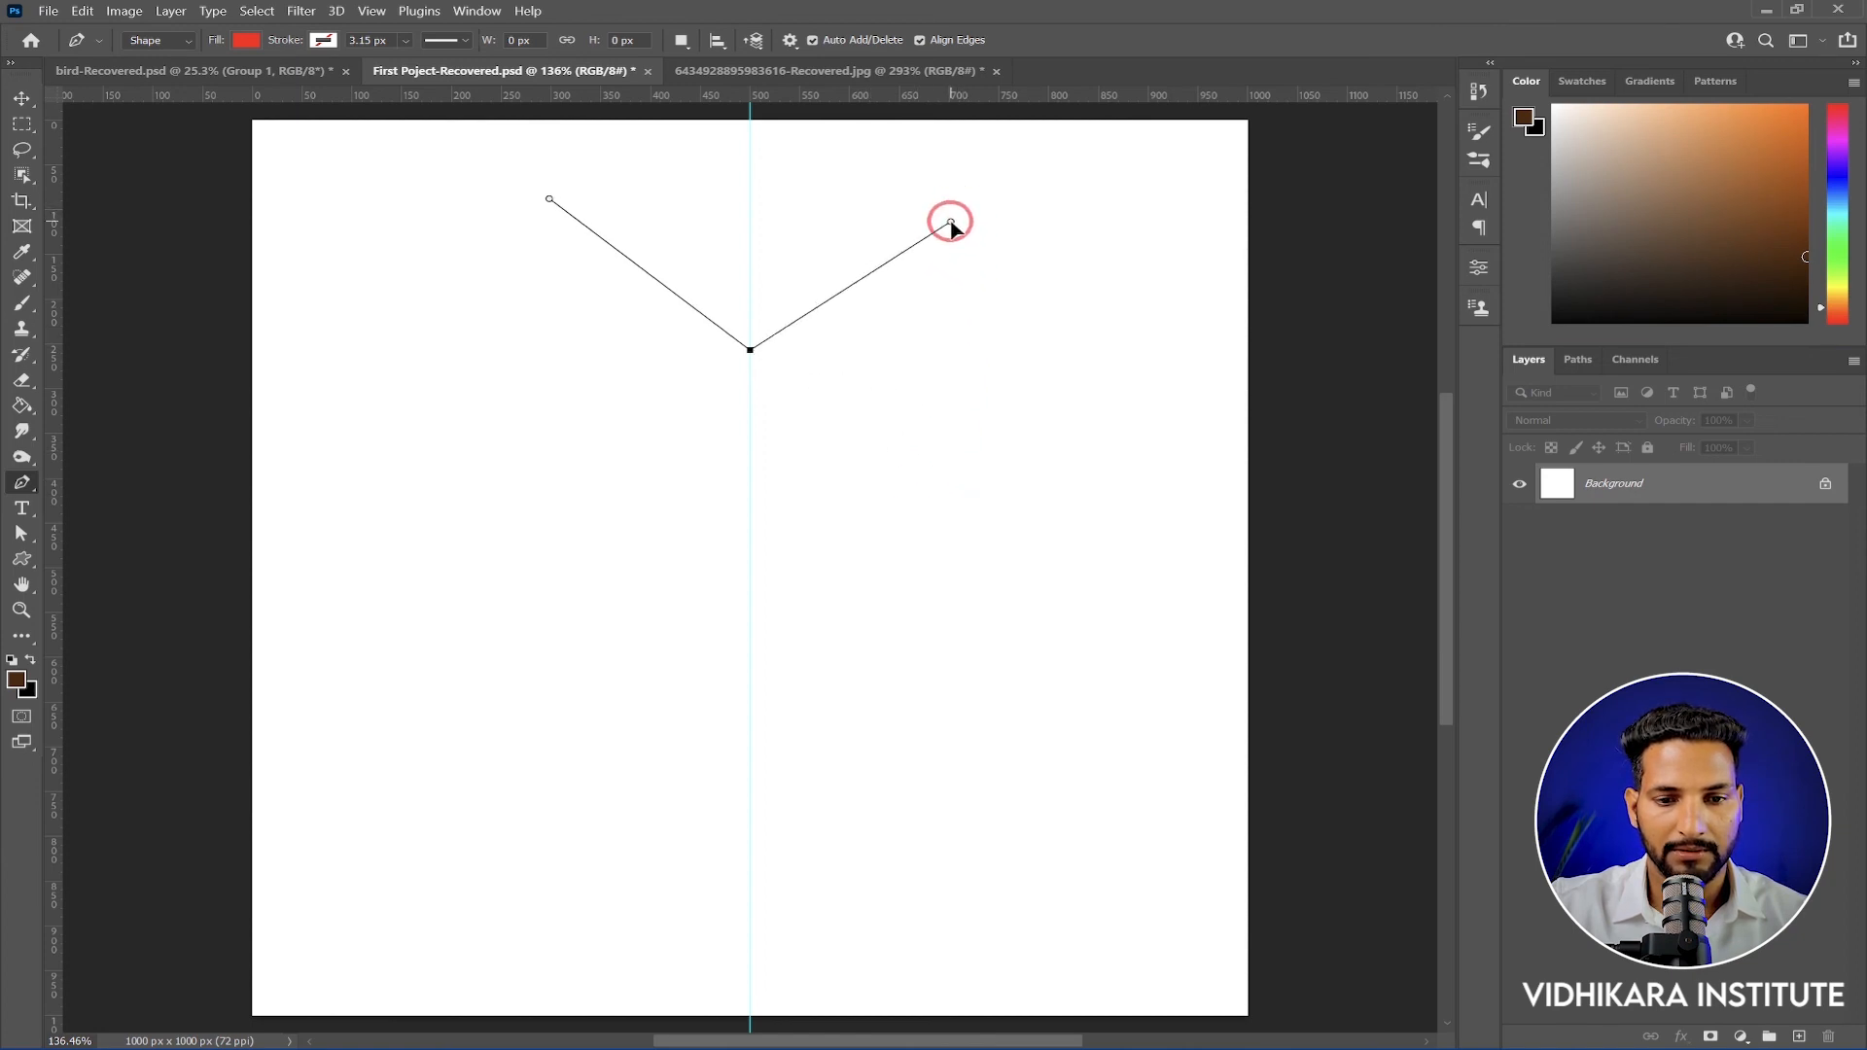
pyautogui.click(750, 655)
pyautogui.moveTo(750, 655); pyautogui.dragTo(459, 852)
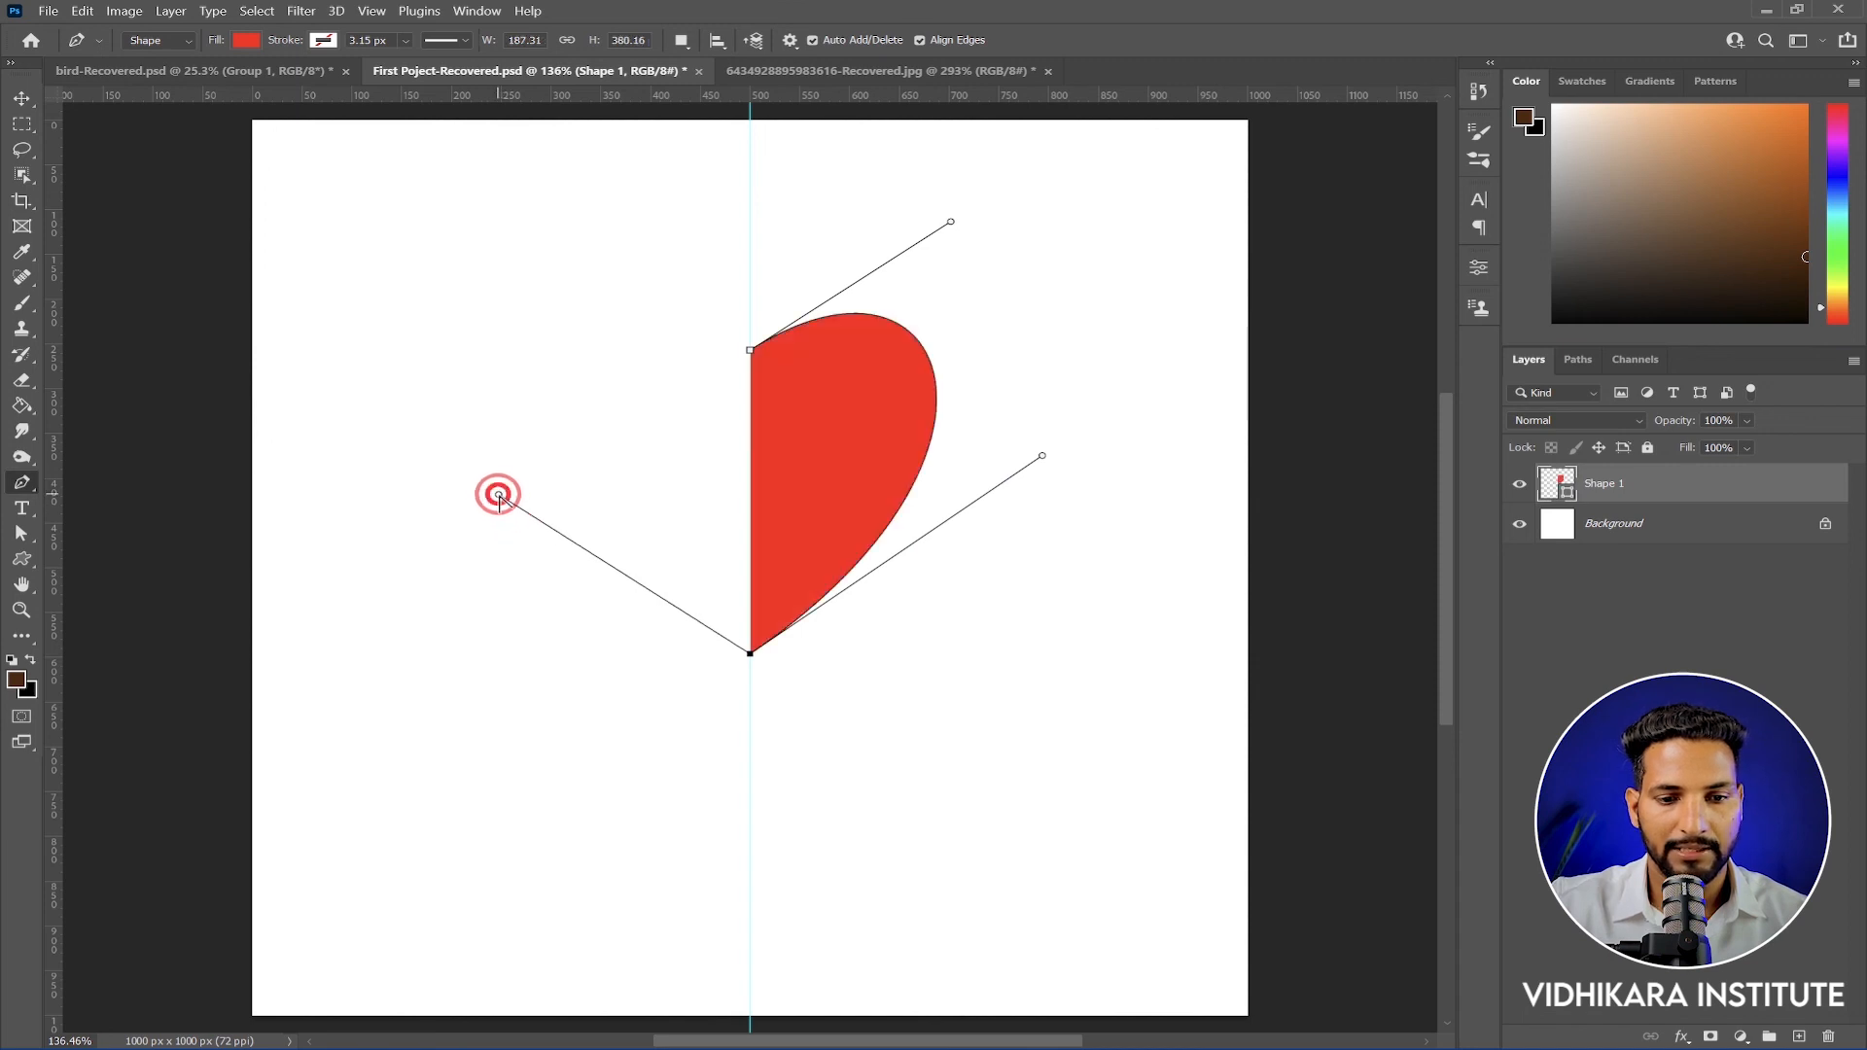
pyautogui.click(749, 350)
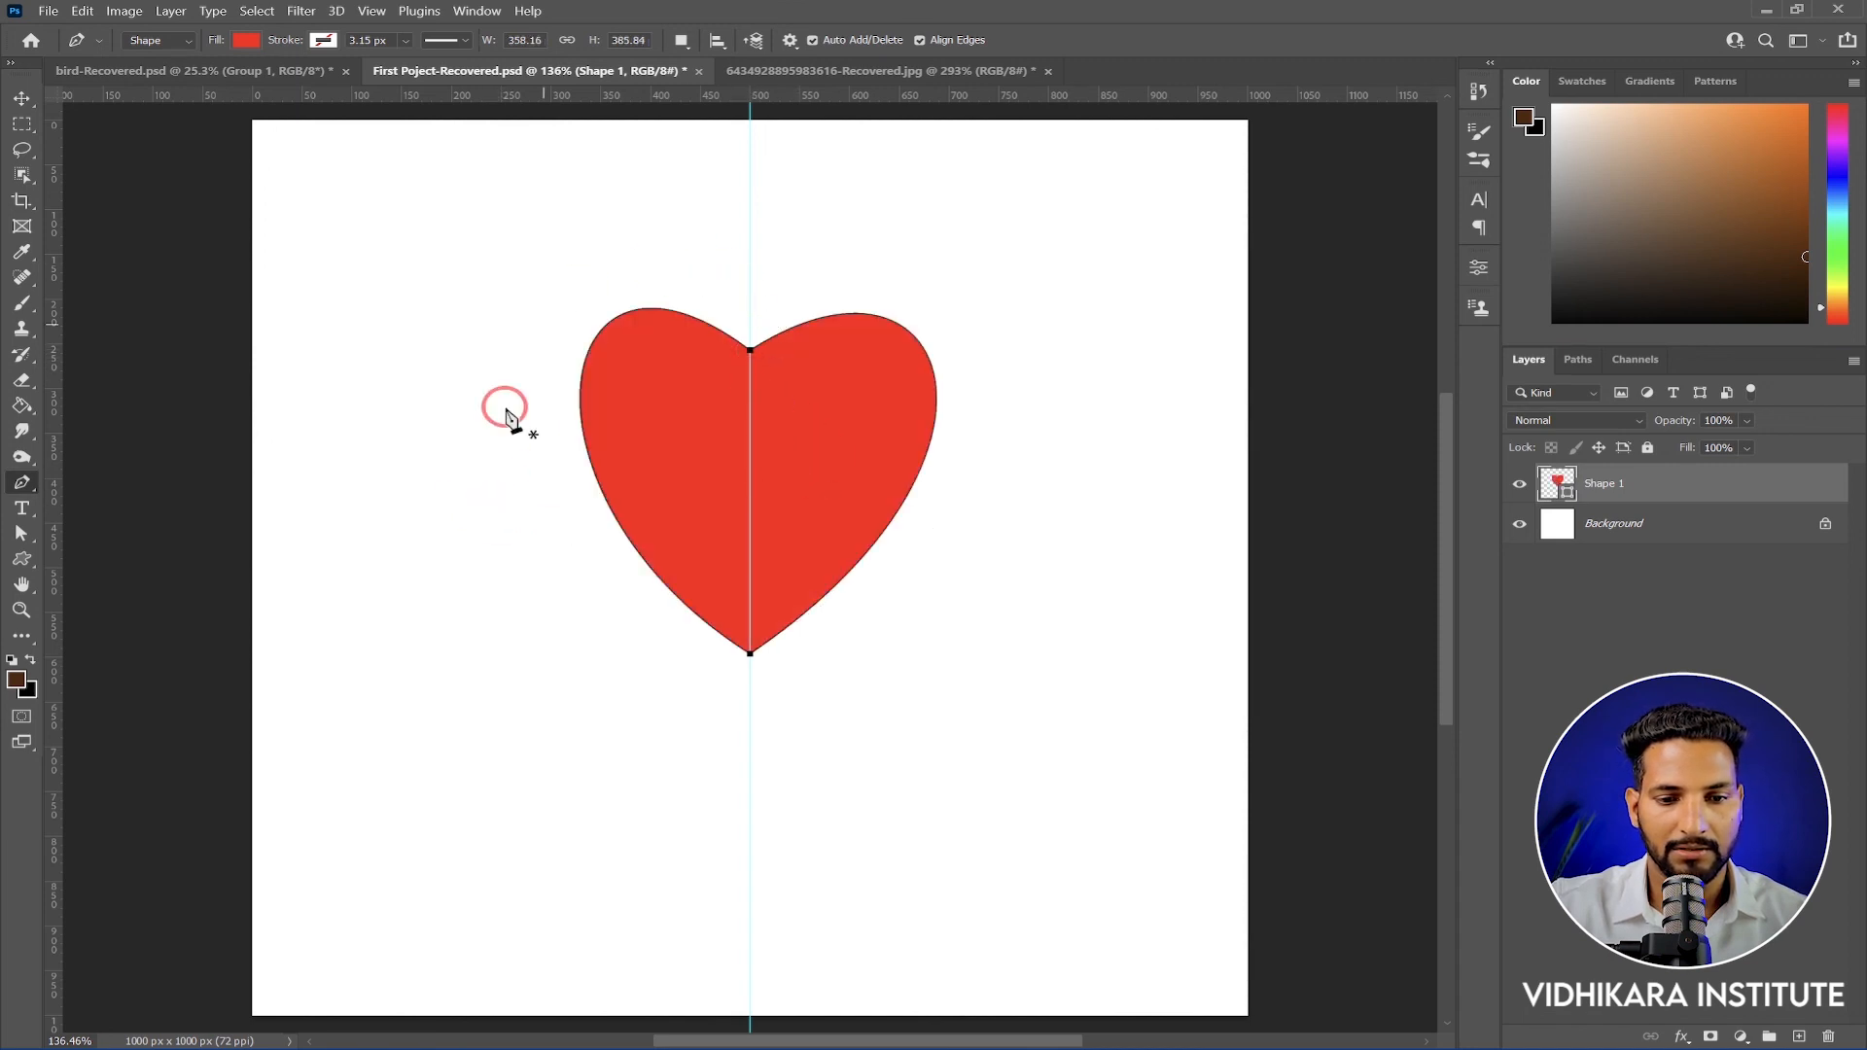